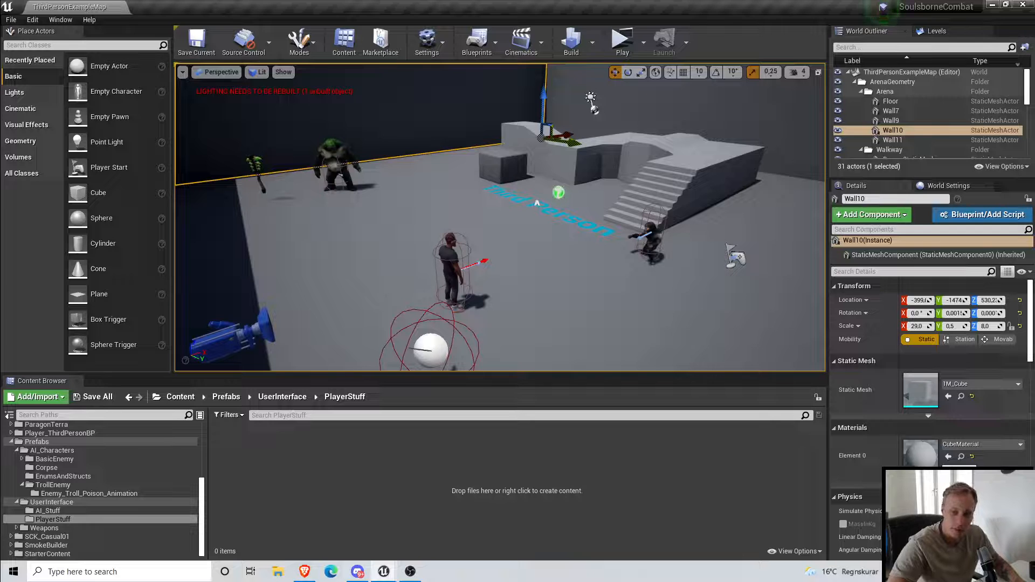
pyautogui.moveTo(534, 210); pyautogui.dragTo(507, 215, button='right')
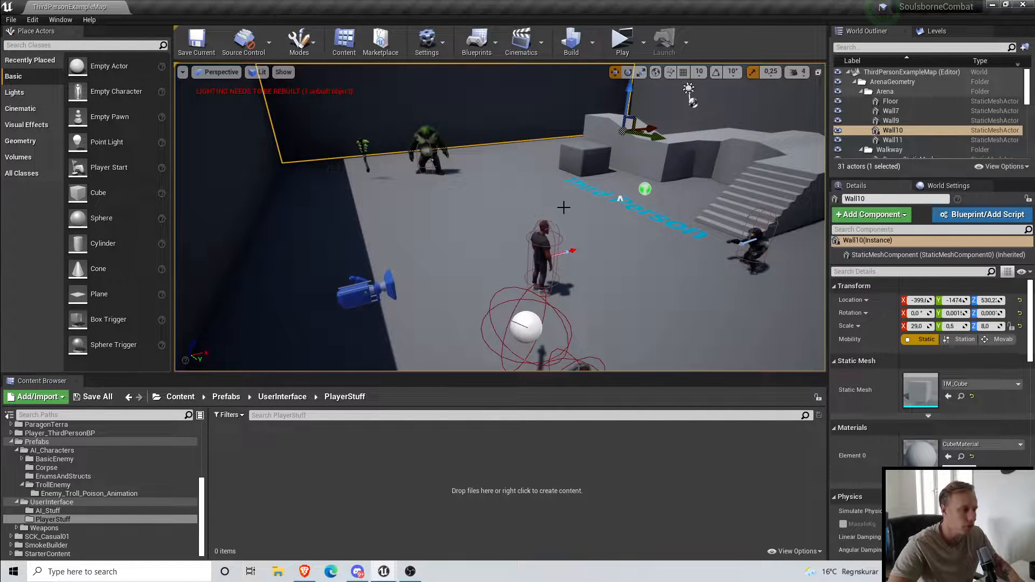
pyautogui.moveTo(437, 165); pyautogui.dragTo(562, 207, button='right')
pyautogui.press('w')
pyautogui.press('s')
pyautogui.press('w')
pyautogui.press('s')
pyautogui.press('w')
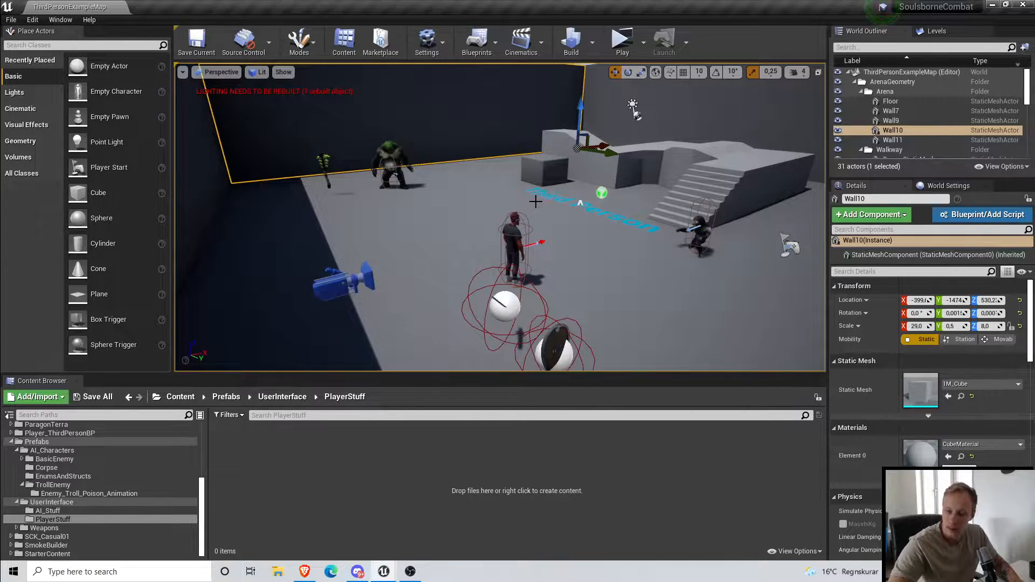
pyautogui.moveTo(550, 162)
pyautogui.mouseDown(button='right')
pyautogui.moveTo(521, 175)
pyautogui.moveTo(566, 172)
pyautogui.mouseUp(button='right')
pyautogui.press('s')
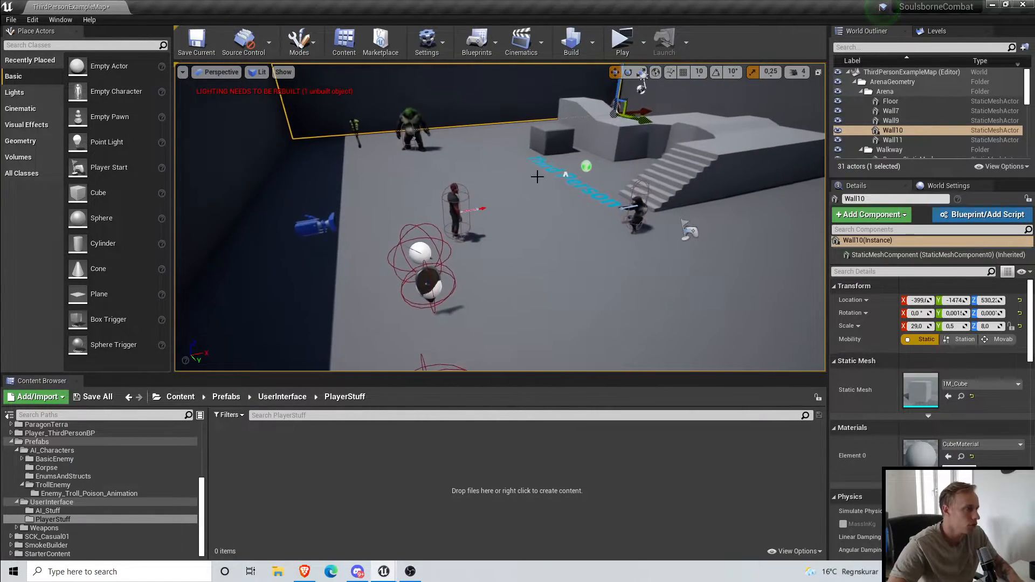
pyautogui.click(506, 242)
pyautogui.moveTo(494, 243); pyautogui.dragTo(619, 199, button='right')
pyautogui.click(494, 244)
pyautogui.moveTo(488, 218); pyautogui.dragTo(743, 202, button='right')
pyautogui.click(487, 217)
pyautogui.click(487, 217)
pyautogui.click(625, 207)
pyautogui.press('s')
pyautogui.click(610, 194)
pyautogui.moveTo(609, 194); pyautogui.dragTo(610, 224, button='right')
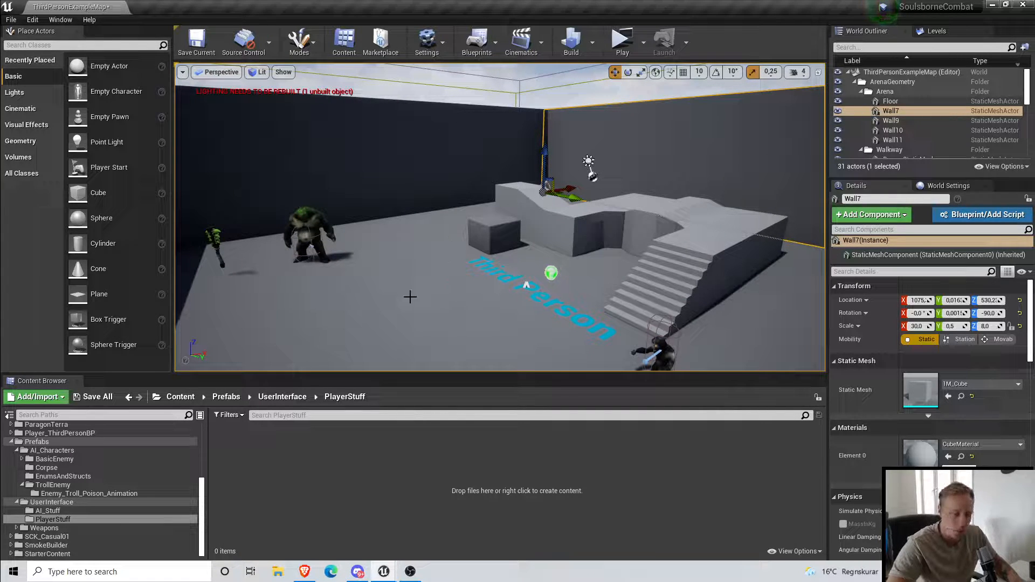
pyautogui.moveTo(388, 259); pyautogui.dragTo(330, 279, button='right')
pyautogui.click(453, 252)
pyautogui.moveTo(469, 252); pyautogui.dragTo(582, 218, button='right')
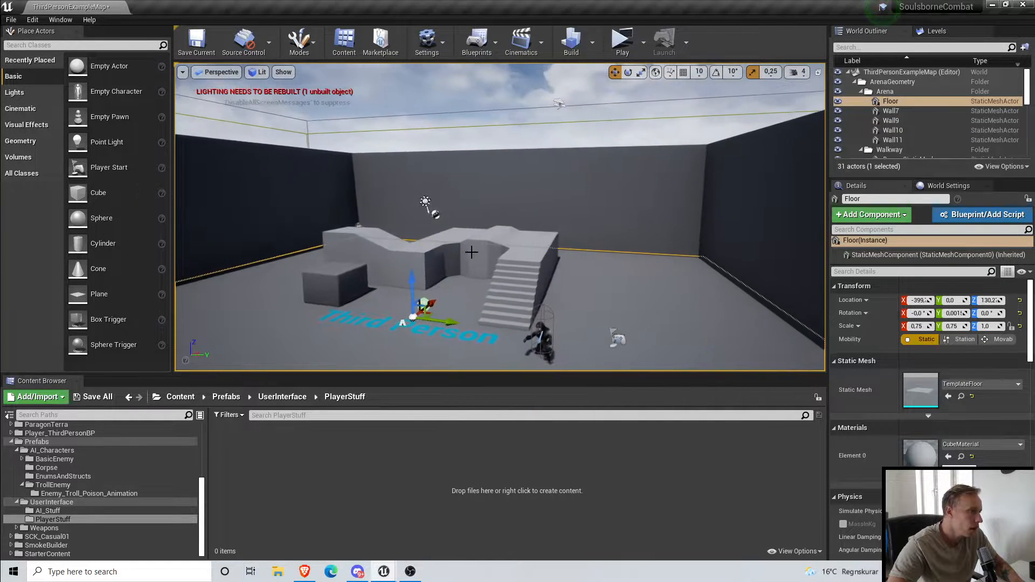
pyautogui.click(688, 190)
pyautogui.click(760, 198)
pyautogui.moveTo(760, 198); pyautogui.dragTo(593, 195, button='right')
pyautogui.click(711, 203)
pyautogui.click(448, 210)
pyautogui.moveTo(447, 210); pyautogui.dragTo(291, 216, button='right')
pyautogui.click(517, 200)
pyautogui.moveTo(517, 199); pyautogui.dragTo(400, 216, button='right')
pyautogui.click(717, 130)
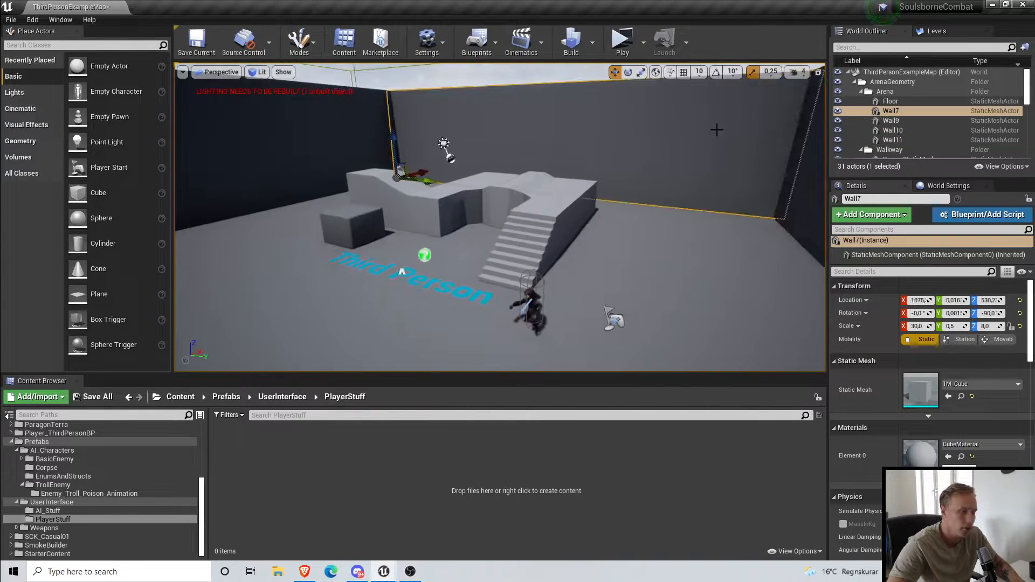
pyautogui.moveTo(715, 144); pyautogui.dragTo(585, 124, button='right')
pyautogui.click(539, 153)
pyautogui.moveTo(539, 153)
pyautogui.mouseDown(button='right')
pyautogui.moveTo(528, 154)
pyautogui.moveTo(585, 157)
pyautogui.moveTo(633, 202)
pyautogui.moveTo(539, 161)
pyautogui.moveTo(544, 141)
pyautogui.mouseUp(button='right')
pyautogui.press('s')
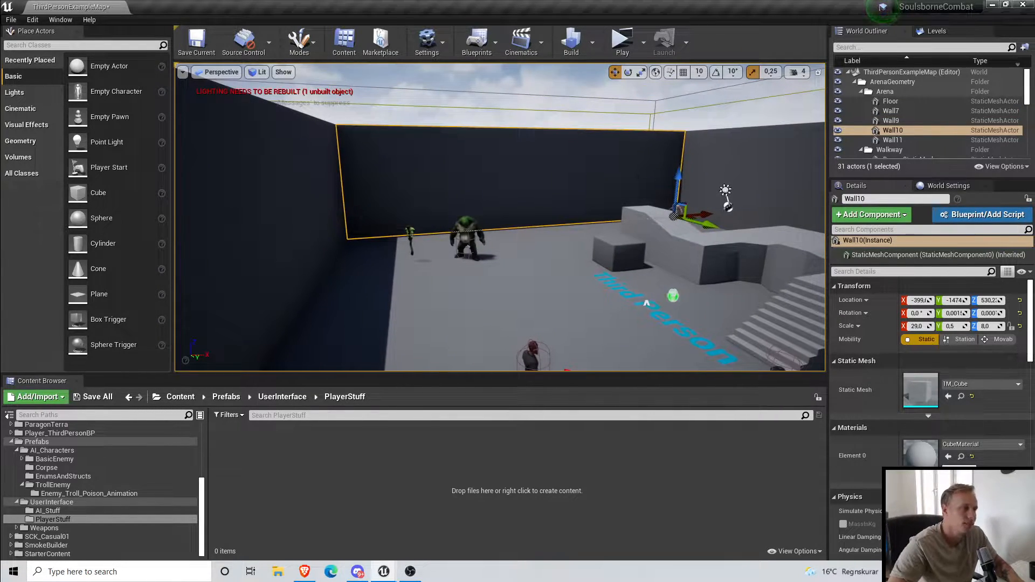
pyautogui.click(726, 153)
pyautogui.moveTo(727, 153); pyautogui.dragTo(755, 173, button='right')
pyautogui.press('w')
pyautogui.press('s')
pyautogui.press('a')
pyautogui.press('w')
pyautogui.press('s')
pyautogui.press('w')
pyautogui.press('a')
pyautogui.press('s')
pyautogui.press('d')
pyautogui.press('w')
pyautogui.rightClick(526, 235)
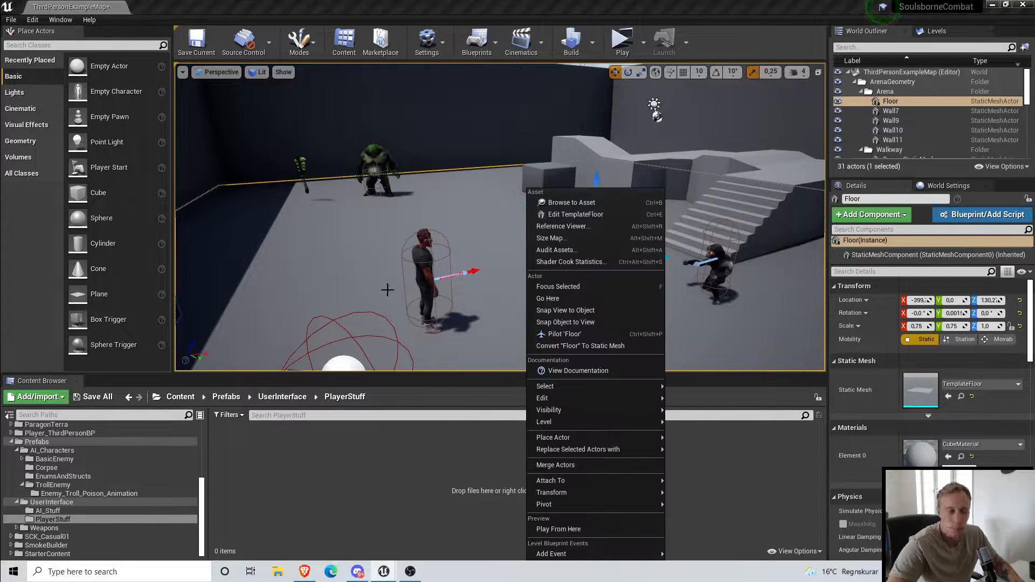
pyautogui.click(374, 164)
pyautogui.press('s')
pyautogui.press('a')
pyautogui.moveTo(525, 187); pyautogui.dragTo(550, 199, button='right')
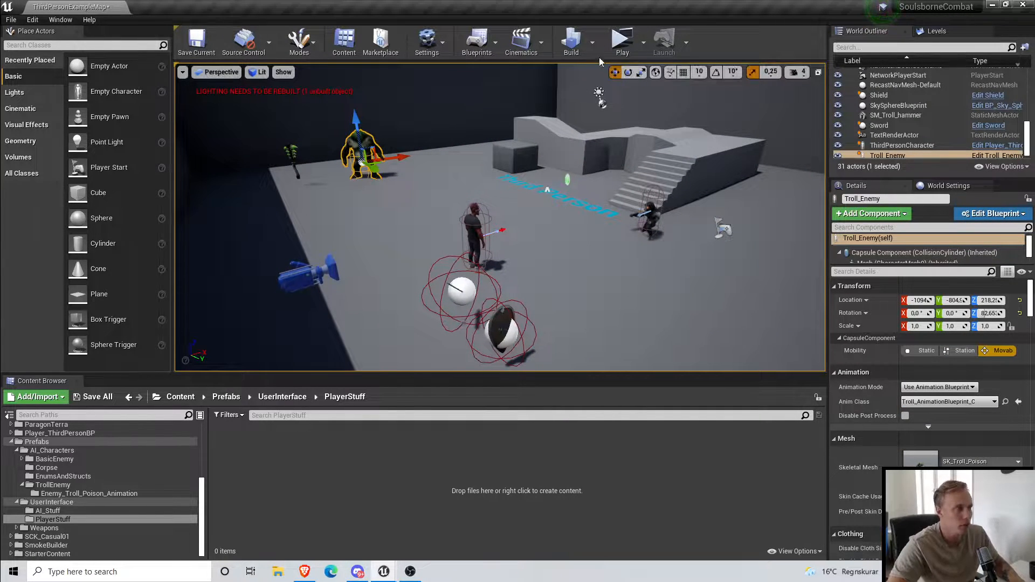
pyautogui.press('s')
pyautogui.moveTo(646, 217); pyautogui.dragTo(625, 216, button='right')
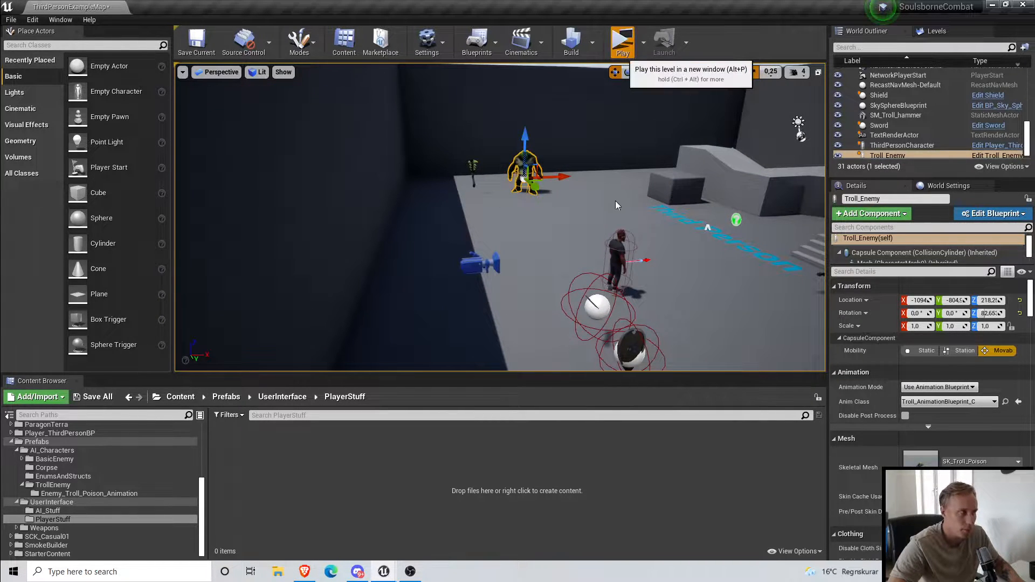
# Step: Play-test the level in a new window, run the character through the arena, and stop the preview
pyautogui.click(621, 40)
pyautogui.click(486, 244)
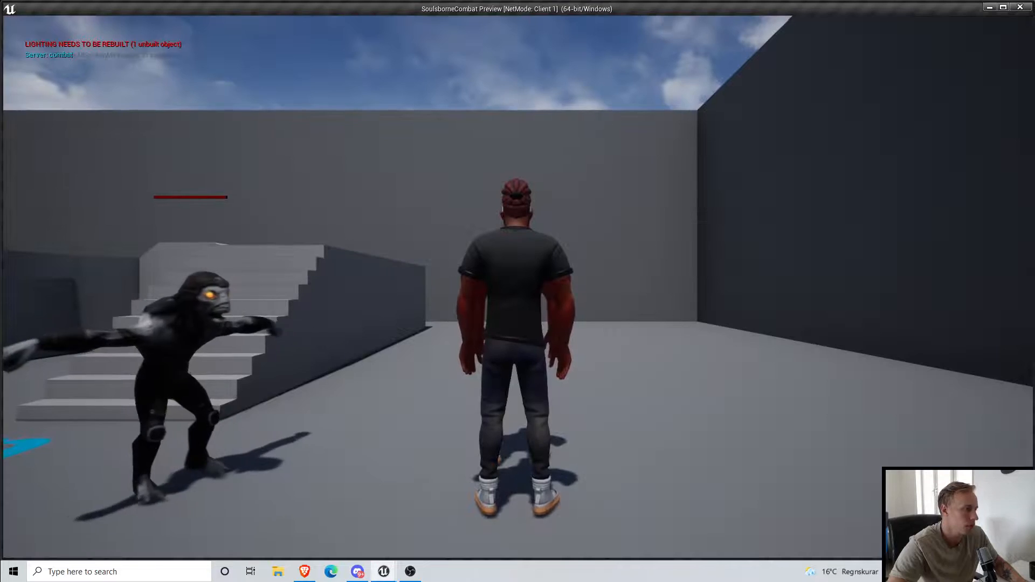
pyautogui.press('w')
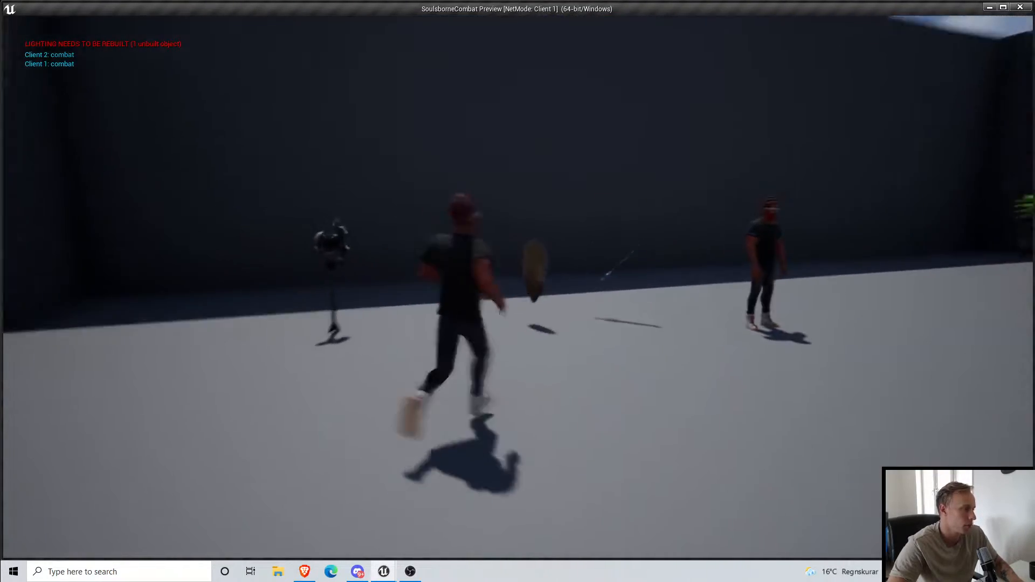
pyautogui.press('Escape')
pyautogui.moveTo(499, 226); pyautogui.dragTo(500, 215, button='right')
pyautogui.press('d')
# Step: Create a Widget Blueprint named WB_PlayerHud in the UserInterface/PlayerStuff folder and open it
pyautogui.click(79, 511)
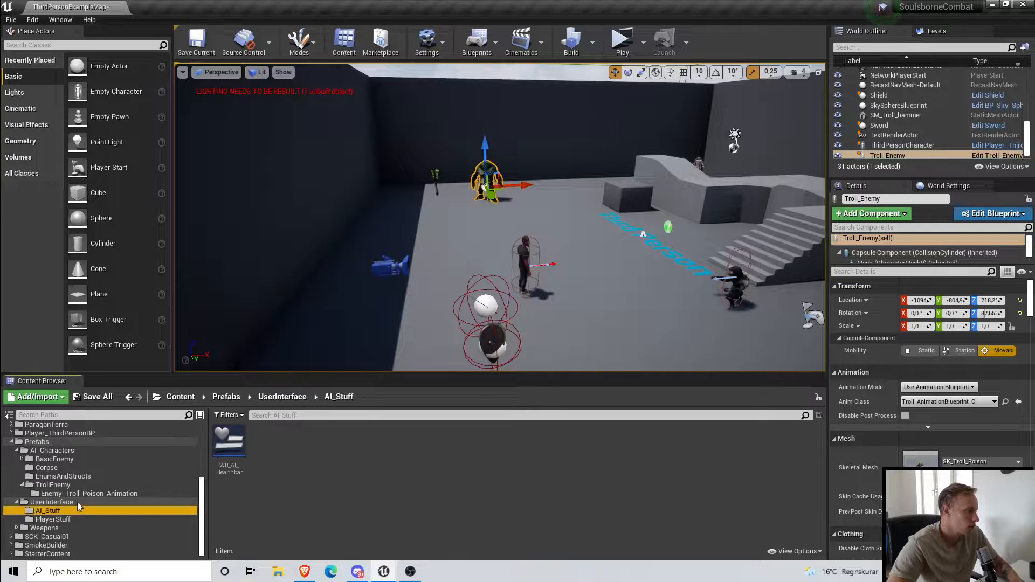
pyautogui.click(54, 502)
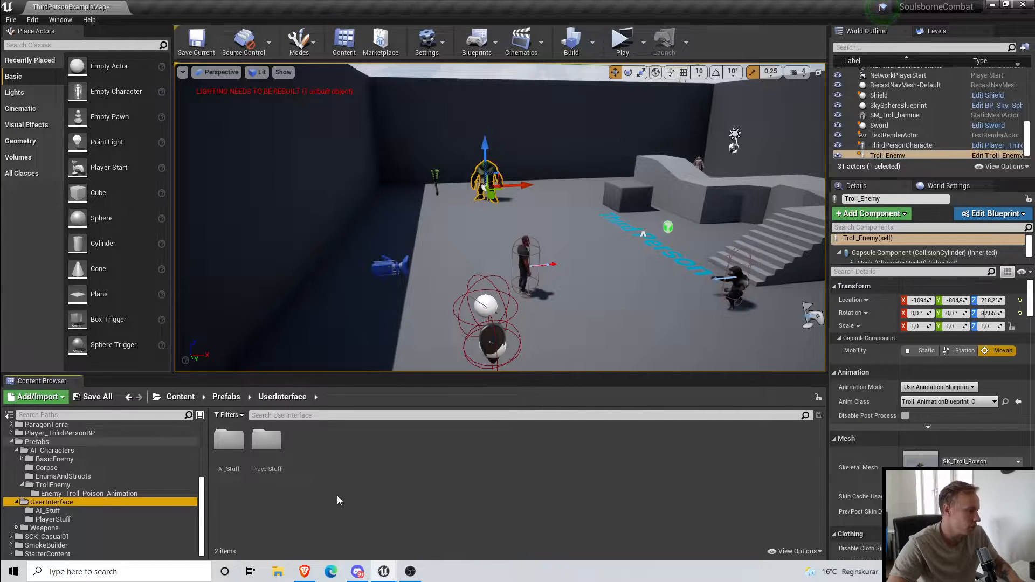
pyautogui.doubleClick(266, 440)
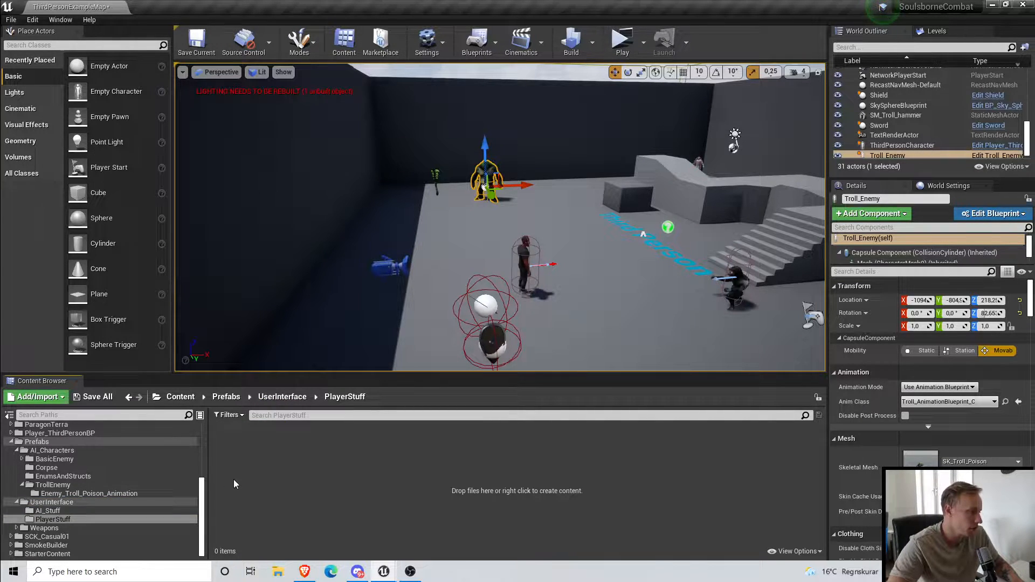
pyautogui.rightClick(257, 463)
pyautogui.moveTo(284, 458)
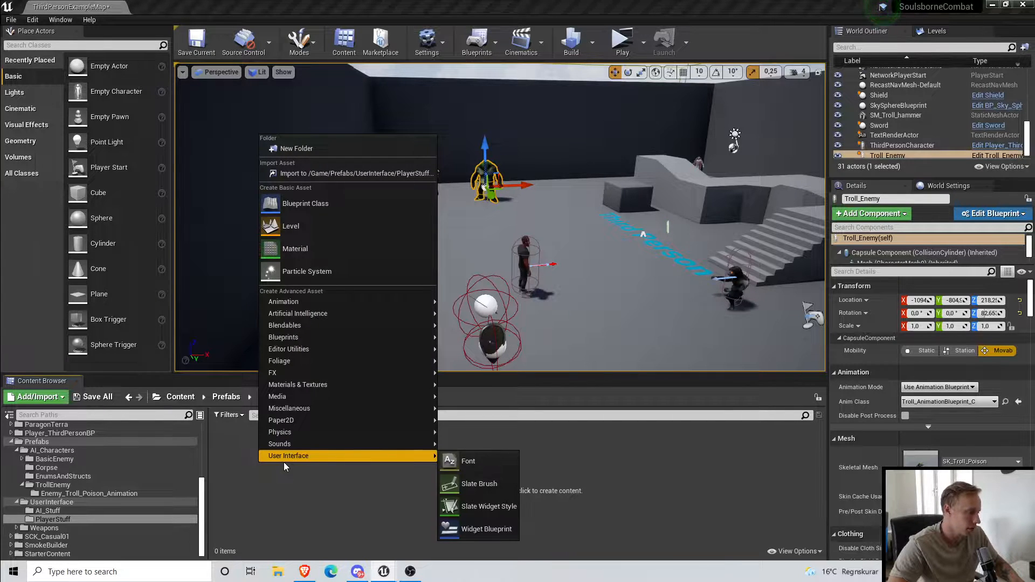
pyautogui.click(487, 529)
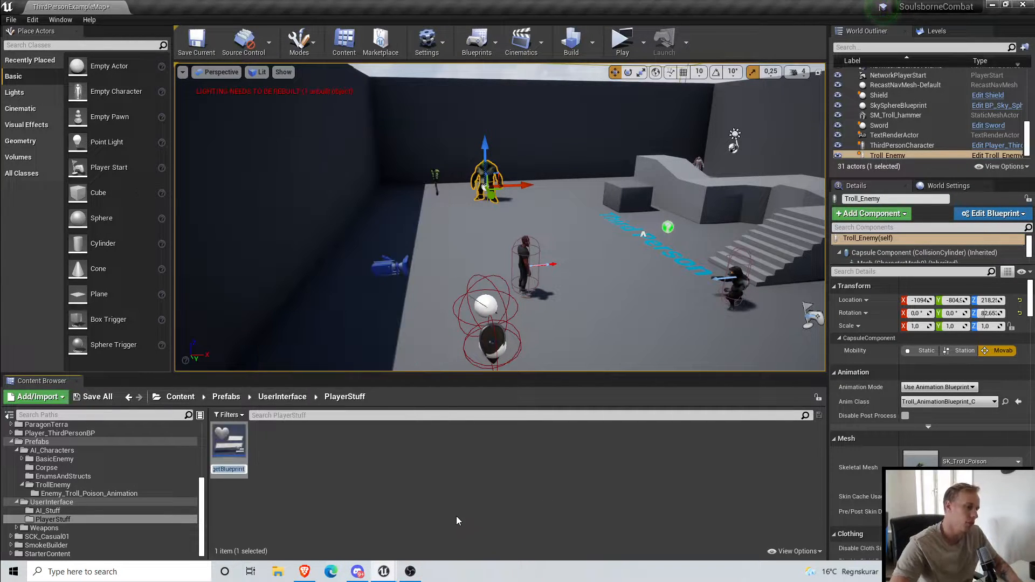
pyautogui.write('WB_PlayerHud')
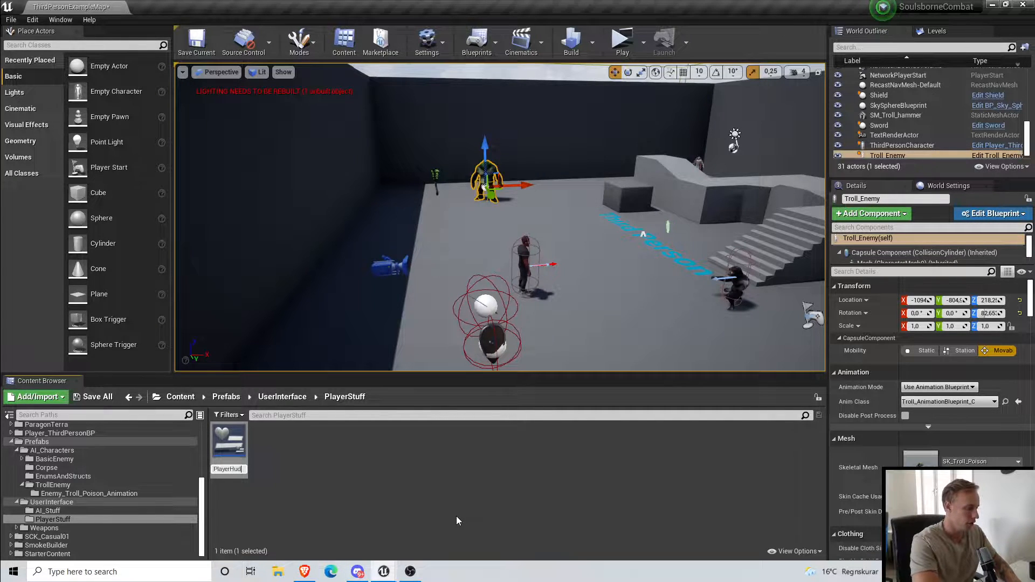
pyautogui.press('Return')
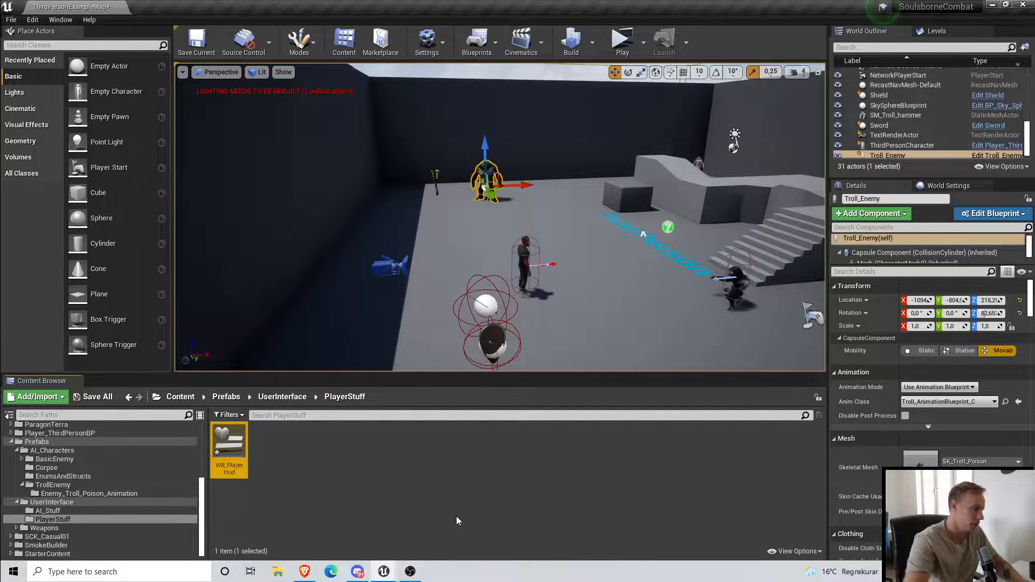
pyautogui.doubleClick(235, 475)
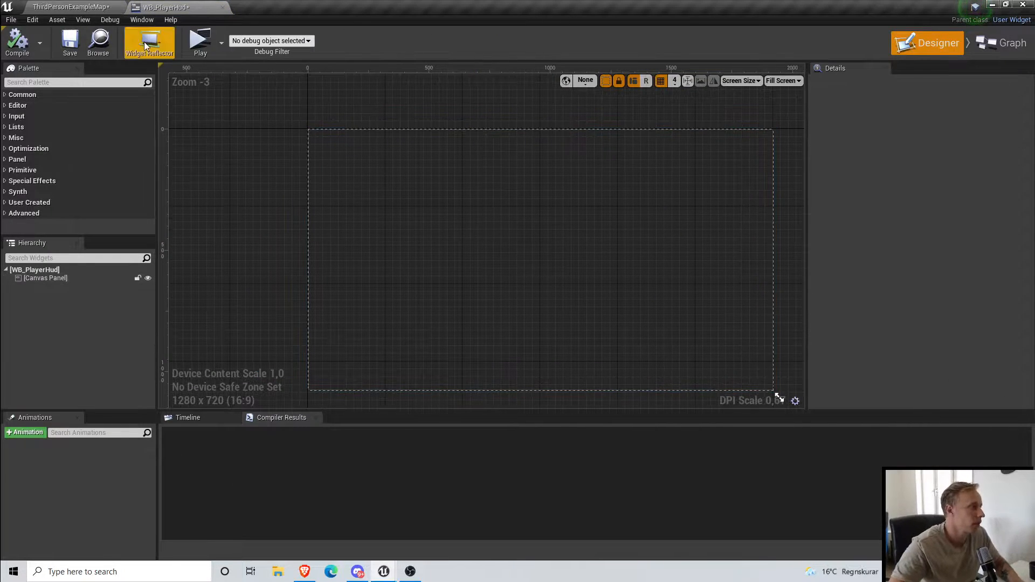
# Step: Place a Progress Bar near the canvas's lower-left corner at about X 56, Y 1016, about 25 units tall
pyautogui.click(377, 201)
pyautogui.scroll(6, 386, 340)
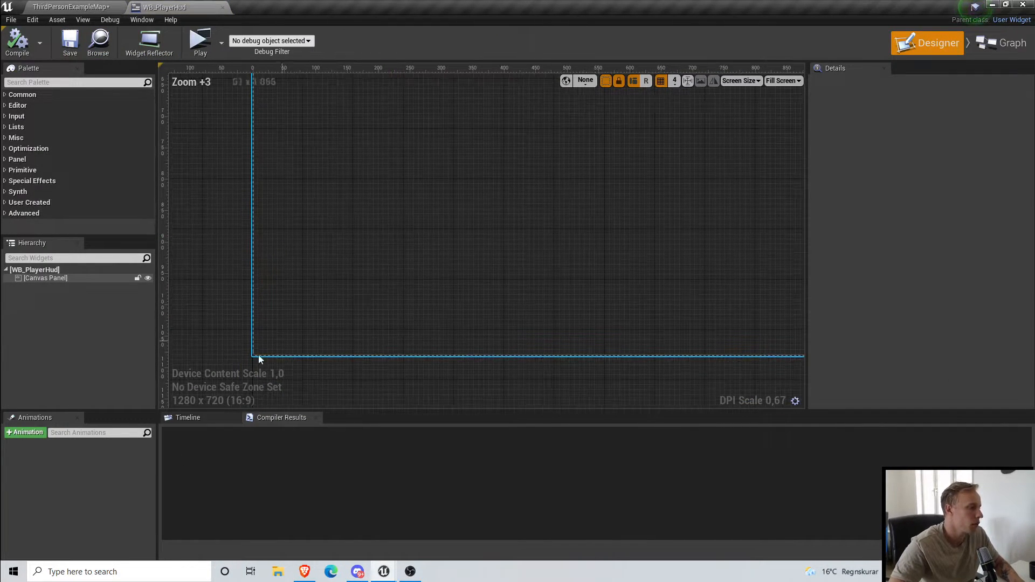
pyautogui.click(177, 232)
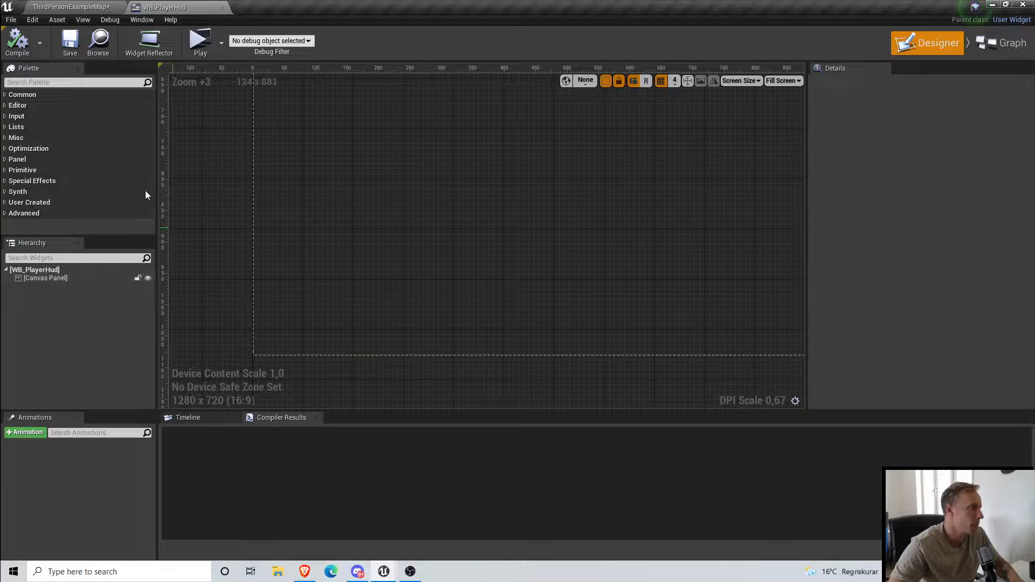
pyautogui.click(75, 81)
pyautogui.write('progre')
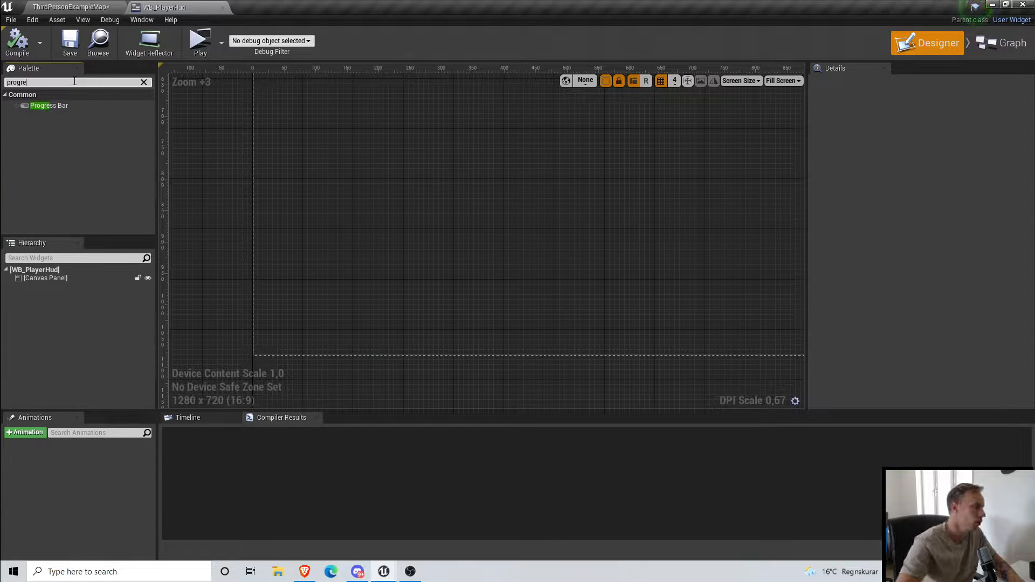
pyautogui.moveTo(89, 106); pyautogui.dragTo(318, 332)
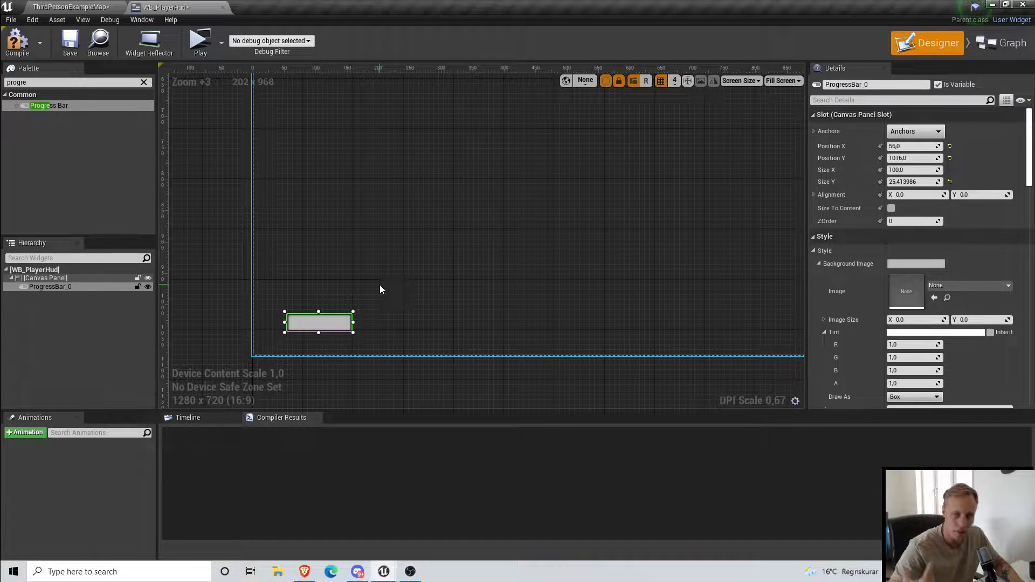
# Step: Widen the progress bar to about 457 units and filter its details by "per" to find the Percent property
pyautogui.scroll(3, 380, 285)
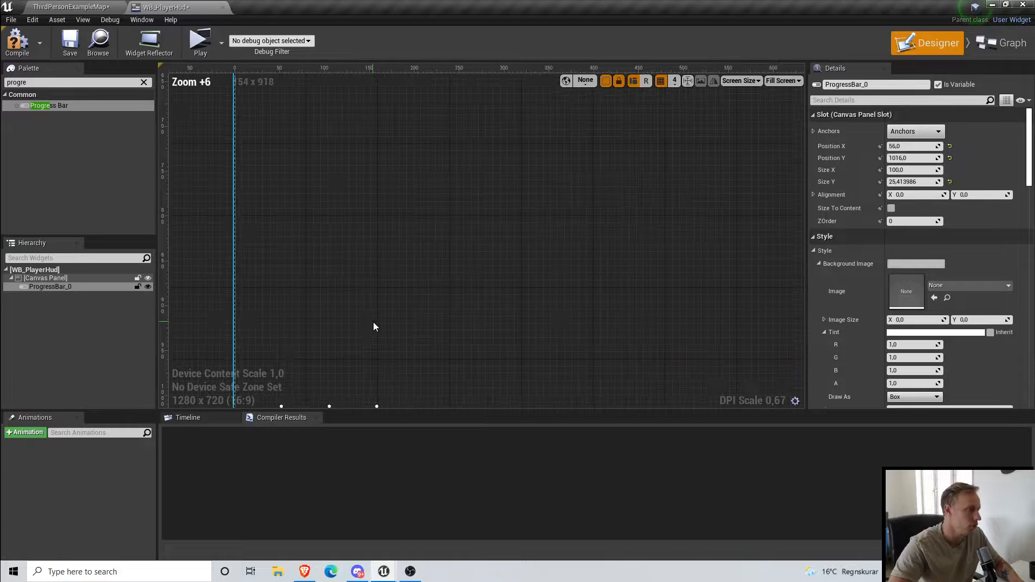
pyautogui.moveTo(390, 292); pyautogui.dragTo(712, 291)
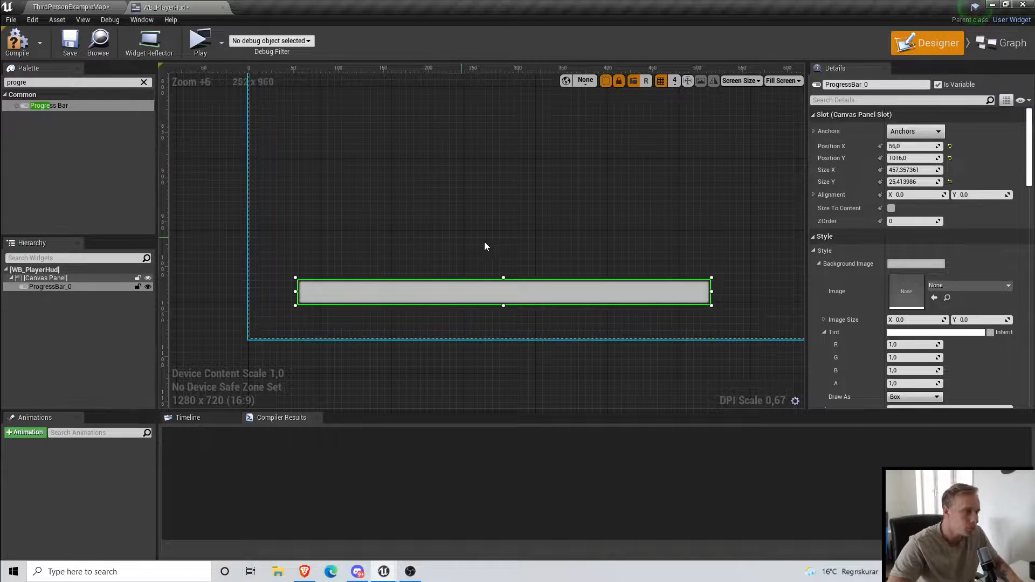
pyautogui.scroll(-3, 872, 323)
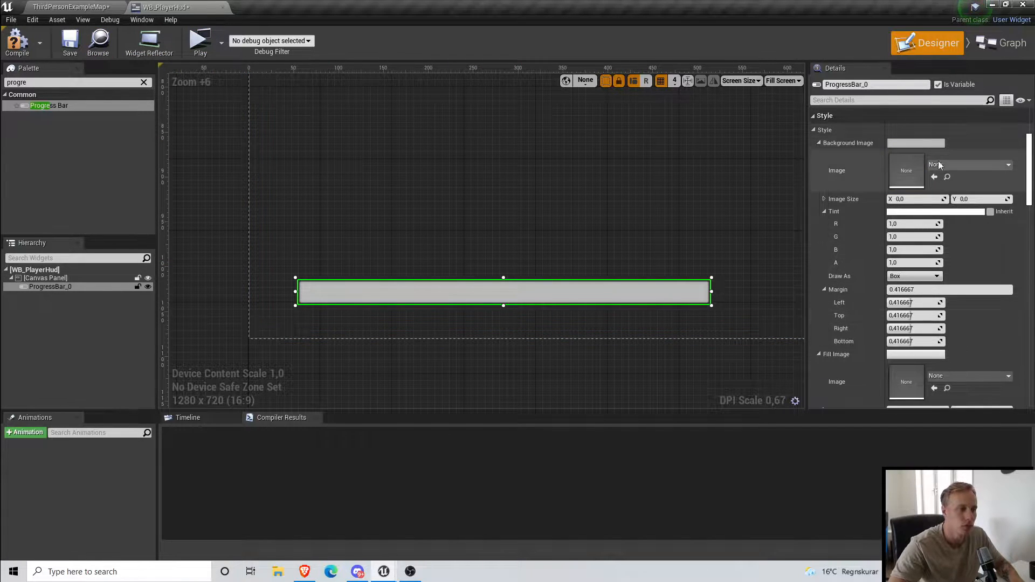
pyautogui.click(880, 100)
pyautogui.write('per')
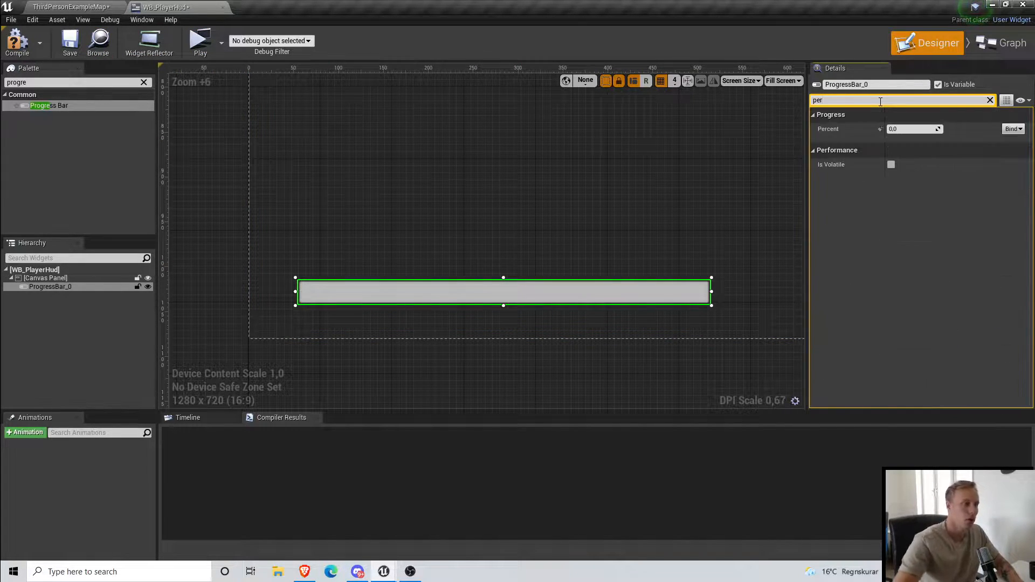
pyautogui.click(481, 189)
# Step: In the event graph, add a Cast To Player_ThirdPersonCharacter node from Event Pre Construct and move both nodes higher
pyautogui.click(1001, 43)
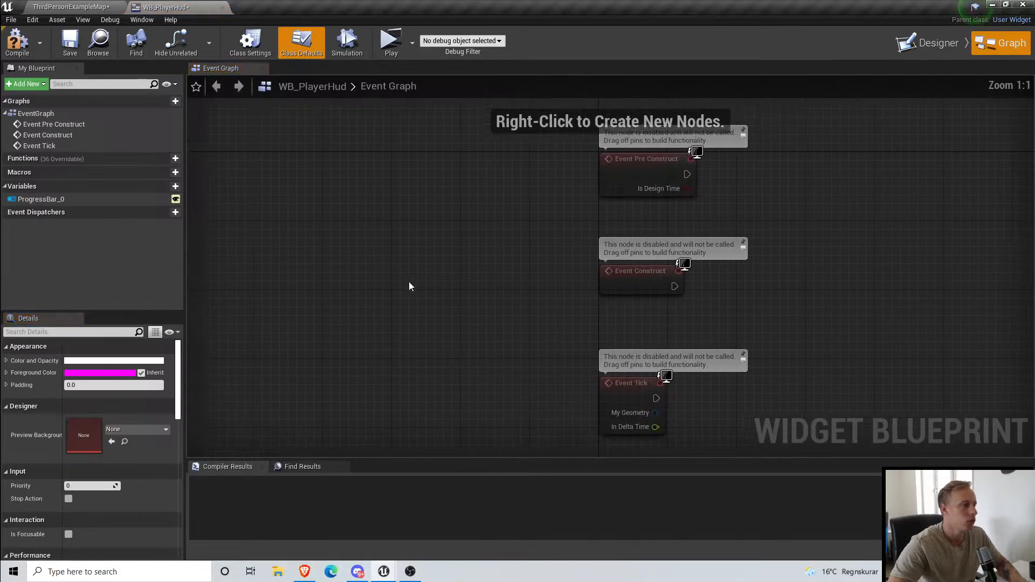
pyautogui.scroll(-5, 464, 256)
pyautogui.rightClick(621, 242)
pyautogui.scroll(5, 458, 241)
pyautogui.moveTo(915, 254); pyautogui.dragTo(488, 206, button='right')
pyautogui.moveTo(397, 210); pyautogui.dragTo(583, 211)
pyautogui.write('cast to player chara')
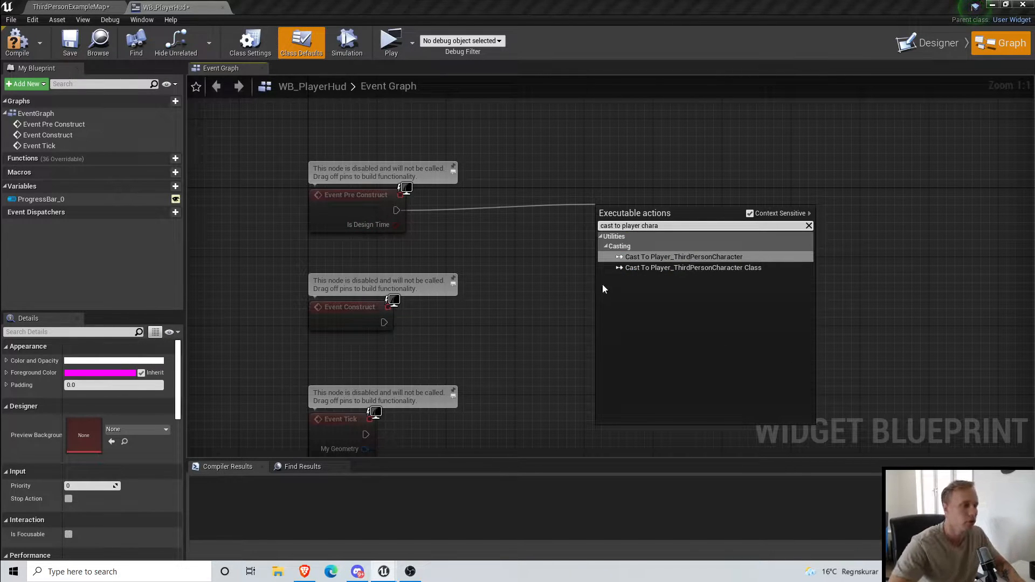
pyautogui.click(665, 259)
pyautogui.moveTo(643, 210); pyautogui.dragTo(635, 197)
pyautogui.moveTo(296, 165); pyautogui.dragTo(617, 254)
pyautogui.moveTo(634, 210); pyautogui.dragTo(617, 124)
# Step: Try feeding a Get Player Controller node into the cast's Object input, compile the widget, and delete the controller node
pyautogui.click(395, 227)
pyautogui.rightClick(395, 226)
pyautogui.write('get player')
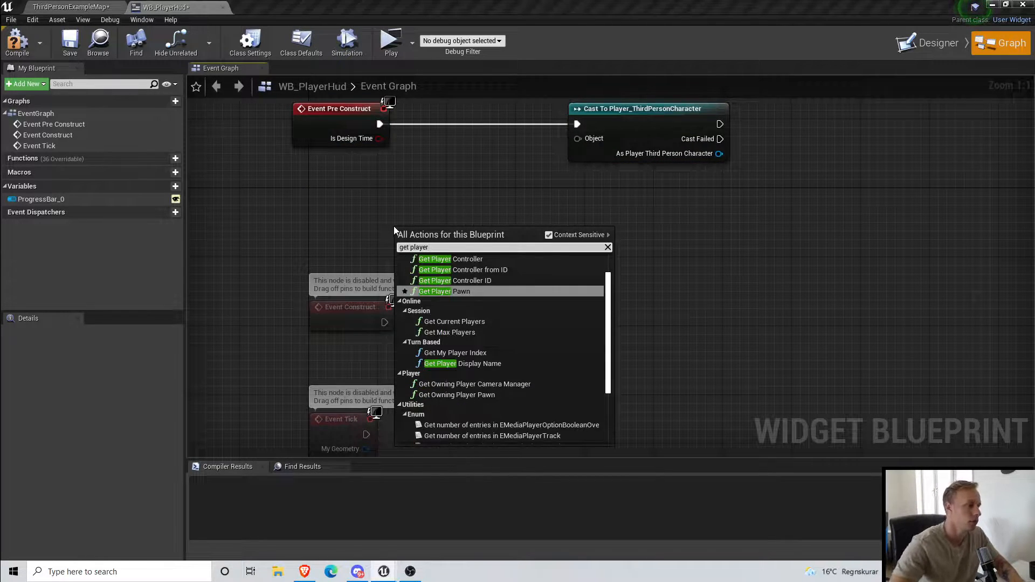
pyautogui.click(467, 260)
pyautogui.moveTo(517, 245); pyautogui.dragTo(576, 139)
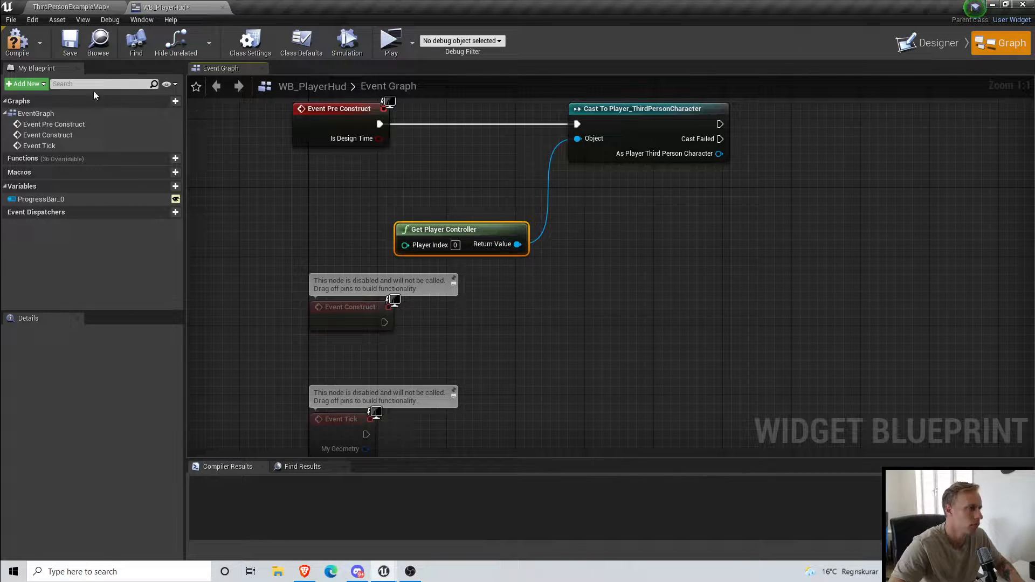
pyautogui.click(18, 42)
pyautogui.press('Delete')
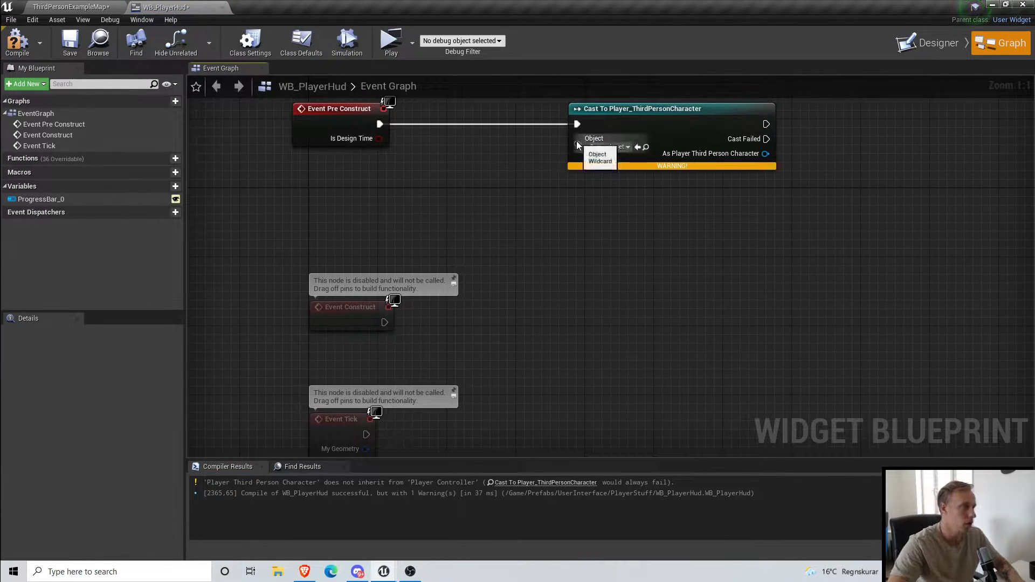
# Step: Feed a Get Player Pawn node into the cast's Object input, compile the widget, and place the node below Event Pre Construct
pyautogui.moveTo(577, 144); pyautogui.dragTo(441, 206)
pyautogui.write('get controll')
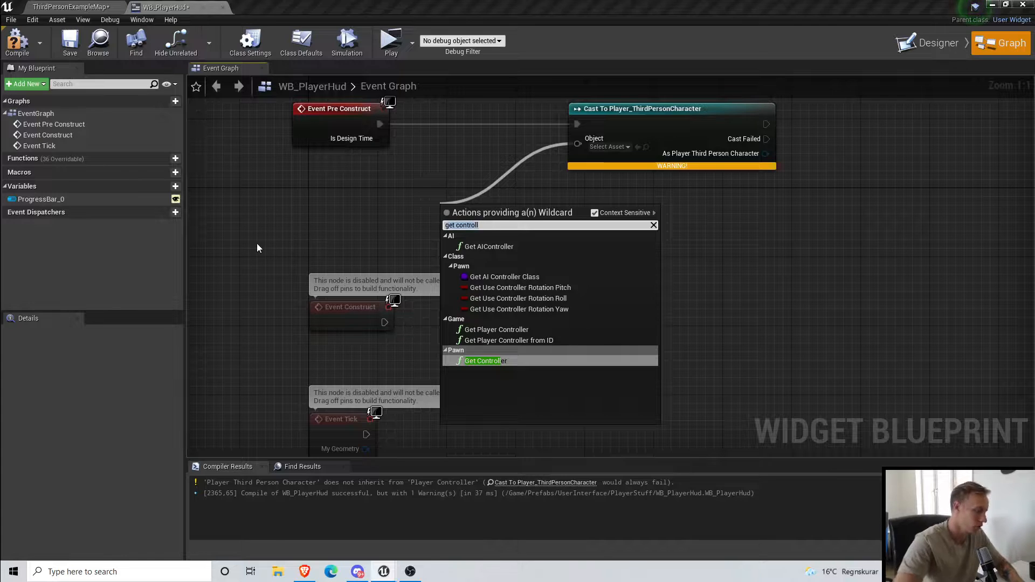
pyautogui.press('BackSpace')
pyautogui.press('BackSpace')
pyautogui.press('BackSpace')
pyautogui.press('BackSpace')
pyautogui.press('BackSpace')
pyautogui.press('BackSpace')
pyautogui.press('BackSpace')
pyautogui.press('BackSpace')
pyautogui.write('pawn')
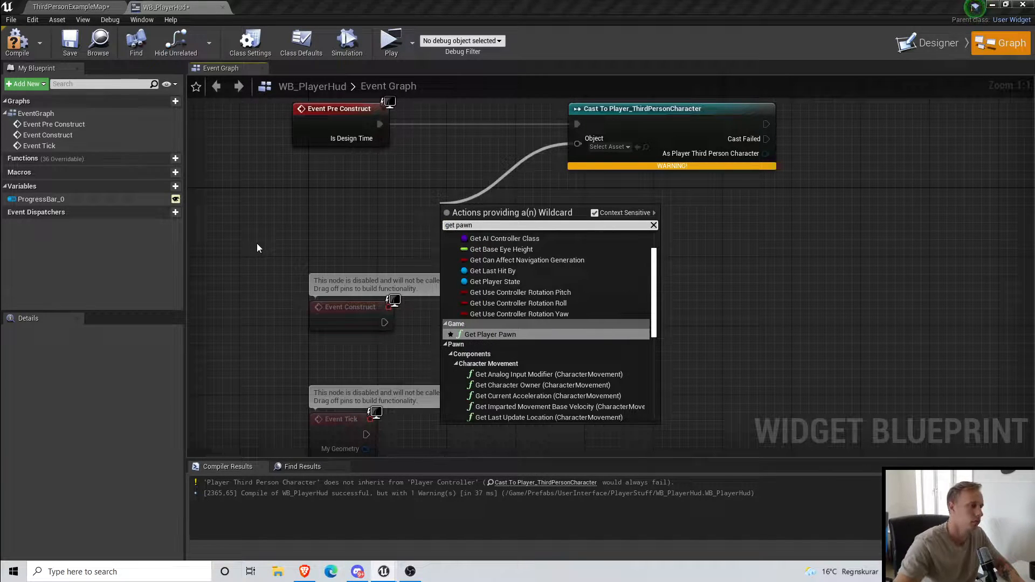
pyautogui.click(541, 337)
pyautogui.click(18, 41)
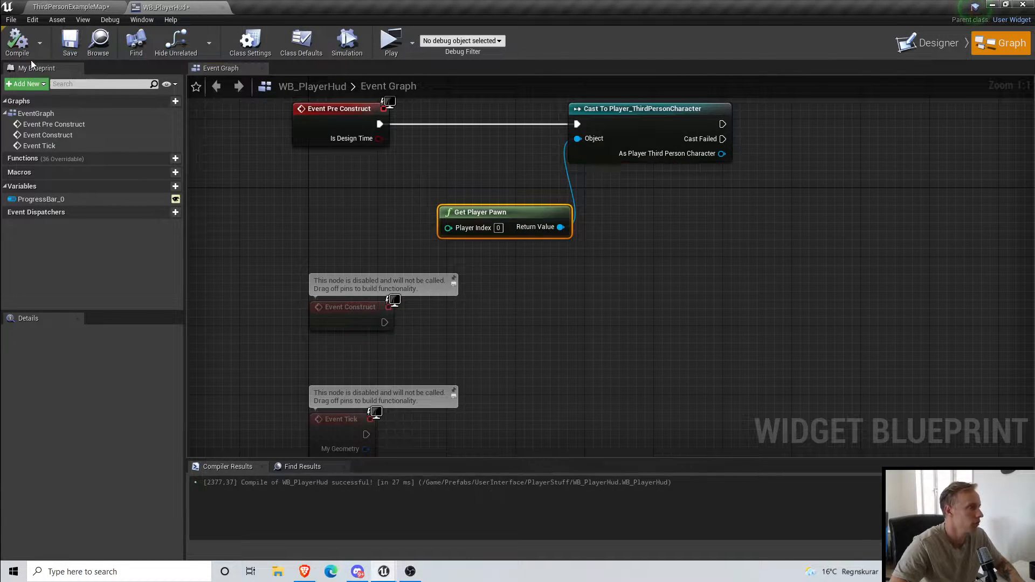
pyautogui.moveTo(483, 219); pyautogui.dragTo(361, 202)
# Step: Promote the cast's As Player Third Person Character output to a variable named PlayerCharacter, then compile and save everything
pyautogui.click(657, 305)
pyautogui.scroll(-2, 653, 323)
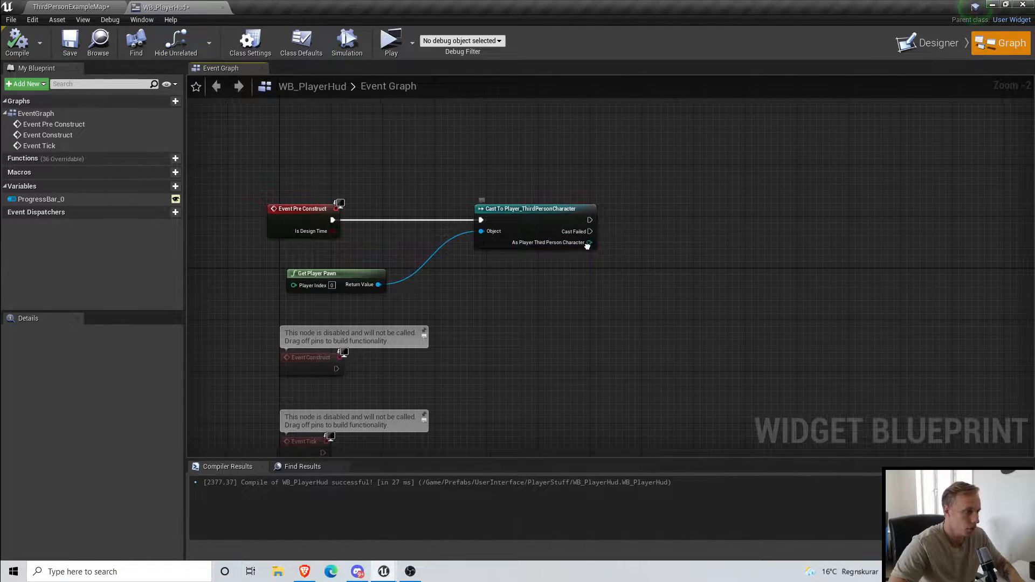
pyautogui.rightClick(589, 243)
pyautogui.click(625, 261)
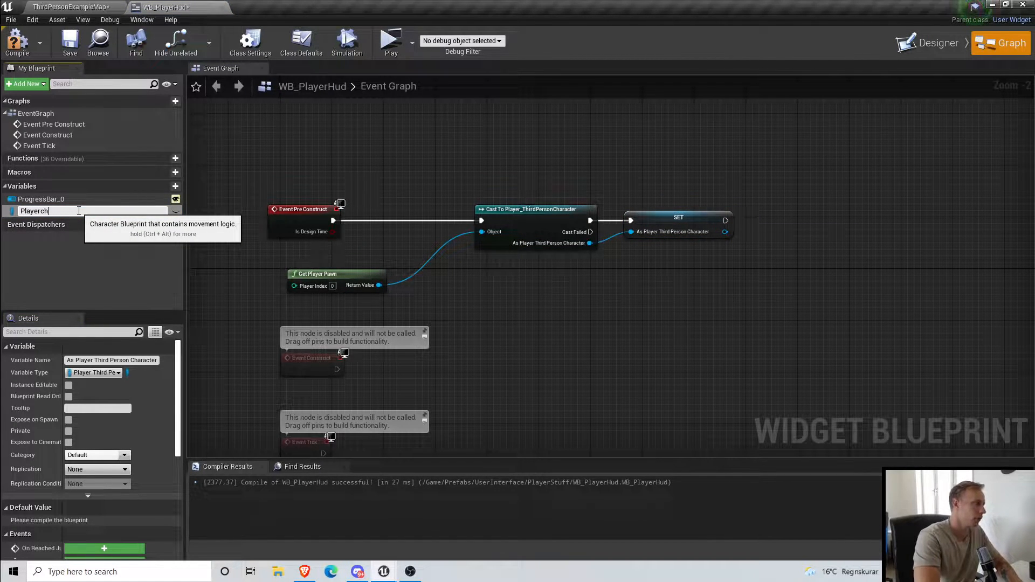
pyautogui.write('PlayerCharacter')
pyautogui.press('Return')
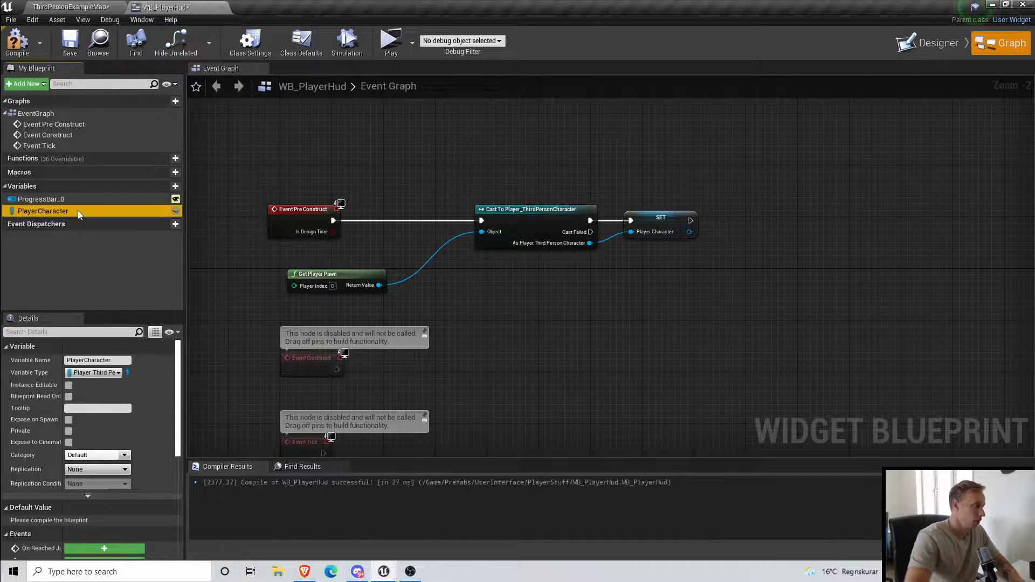
pyautogui.click(19, 46)
pyautogui.click(73, 46)
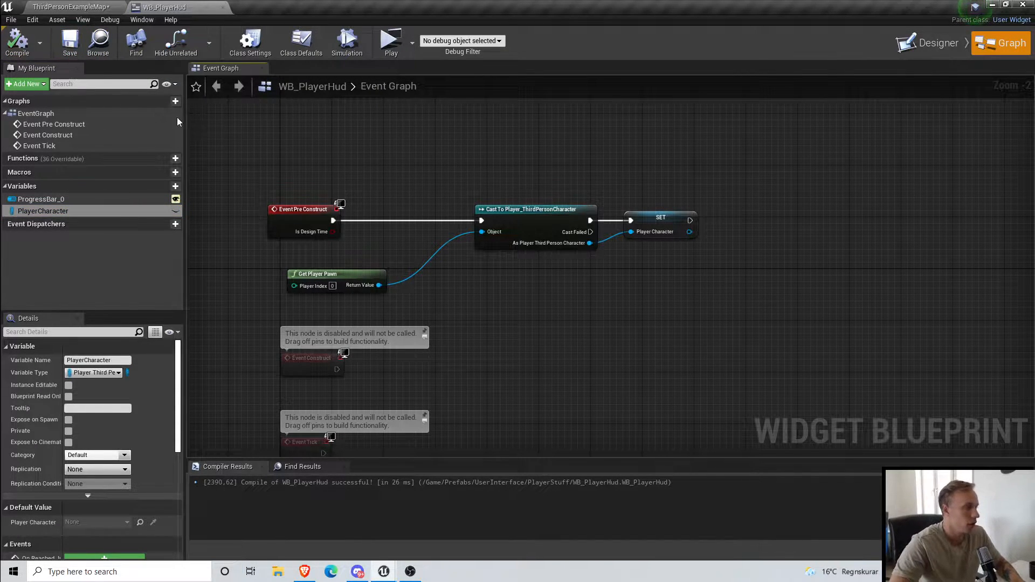
pyautogui.click(10, 20)
pyautogui.click(51, 79)
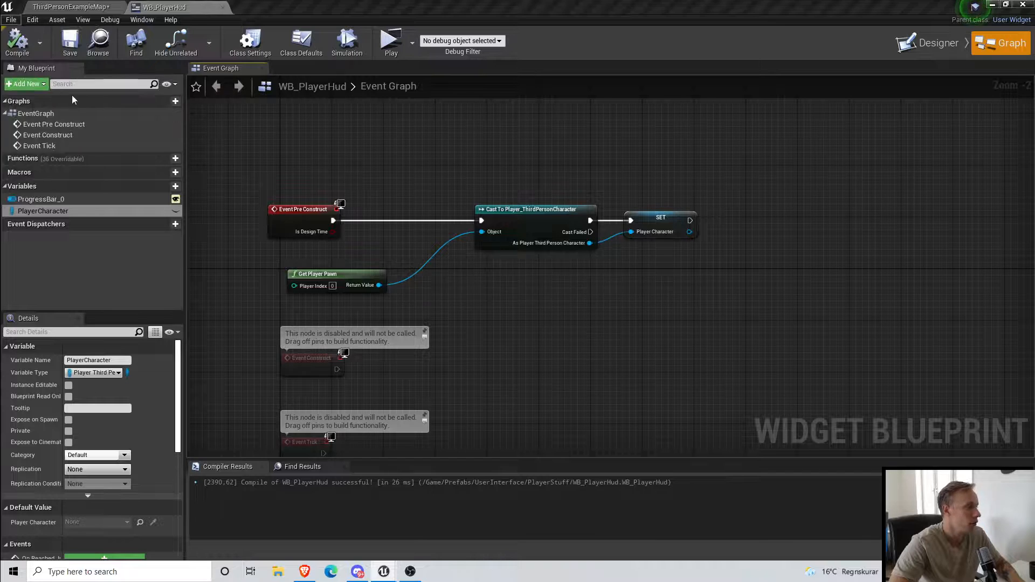
# Step: Delete the disabled Event Construct and Event Tick nodes, then compile and save the widget
pyautogui.moveTo(355, 392); pyautogui.dragTo(394, 278, button='right')
pyautogui.moveTo(215, 229); pyautogui.dragTo(434, 388)
pyautogui.press('Delete')
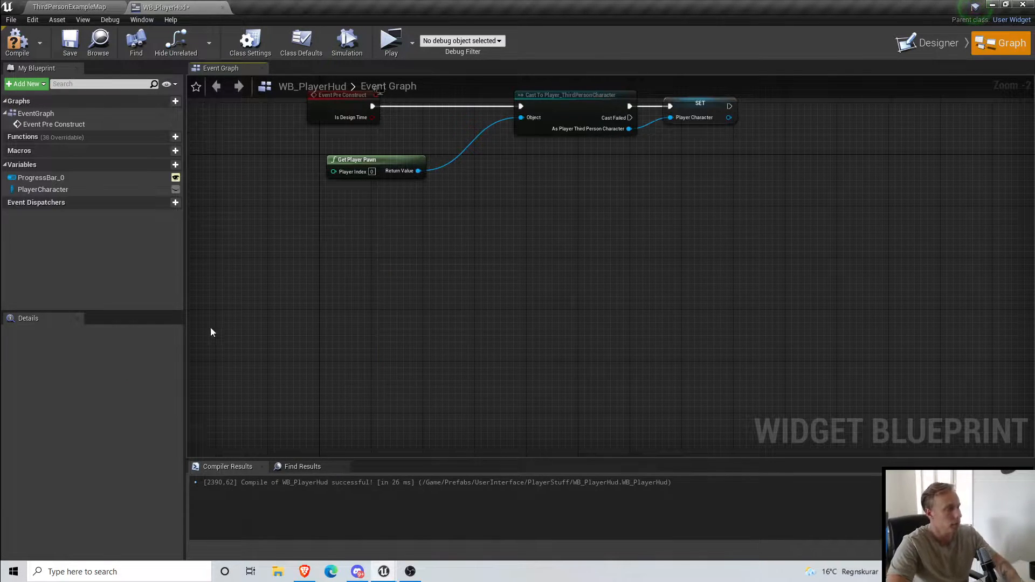
pyautogui.click(18, 43)
pyautogui.click(70, 43)
pyautogui.moveTo(560, 206); pyautogui.dragTo(551, 305, button='right')
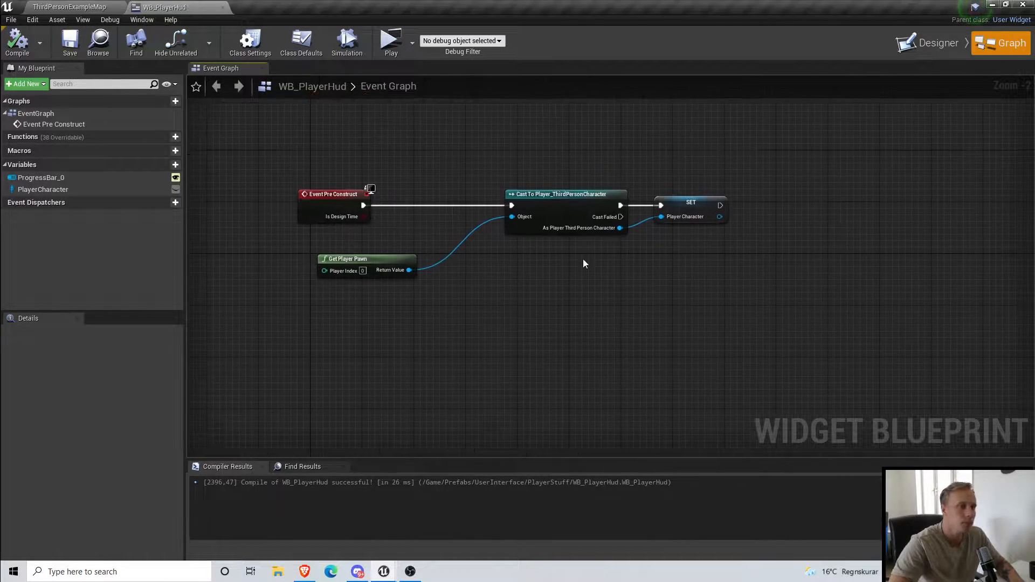
# Step: In the designer, filter the progress bar's details by "per" and set its Percent to the full 1.0
pyautogui.click(900, 52)
pyautogui.scroll(3, 490, 273)
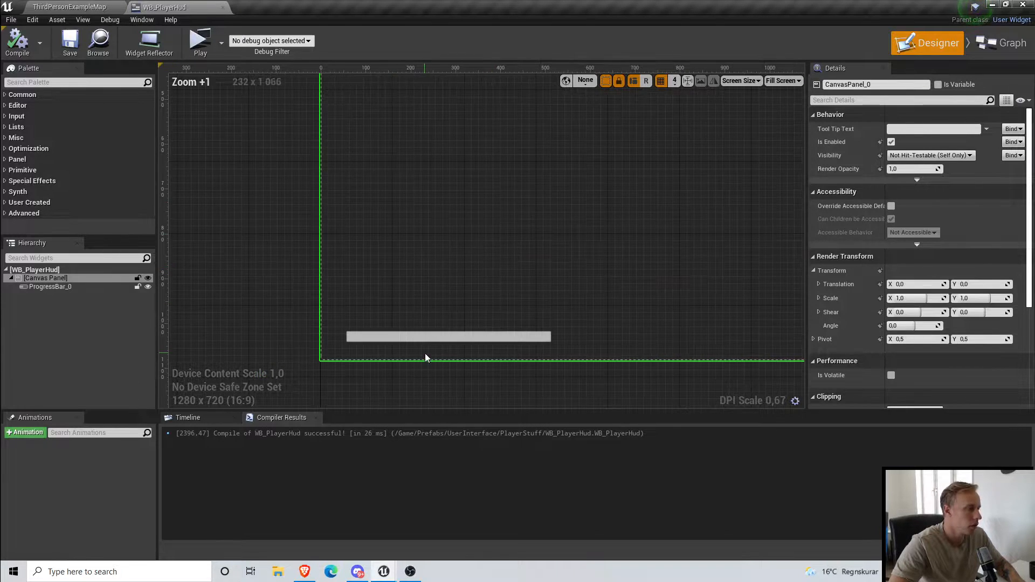
pyautogui.click(425, 338)
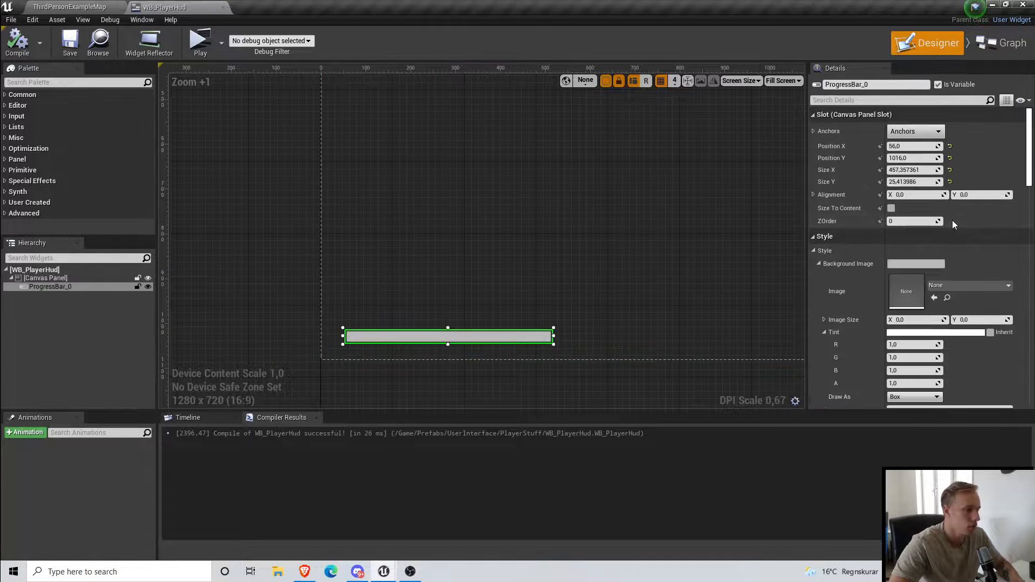
pyautogui.click(876, 100)
pyautogui.write('per')
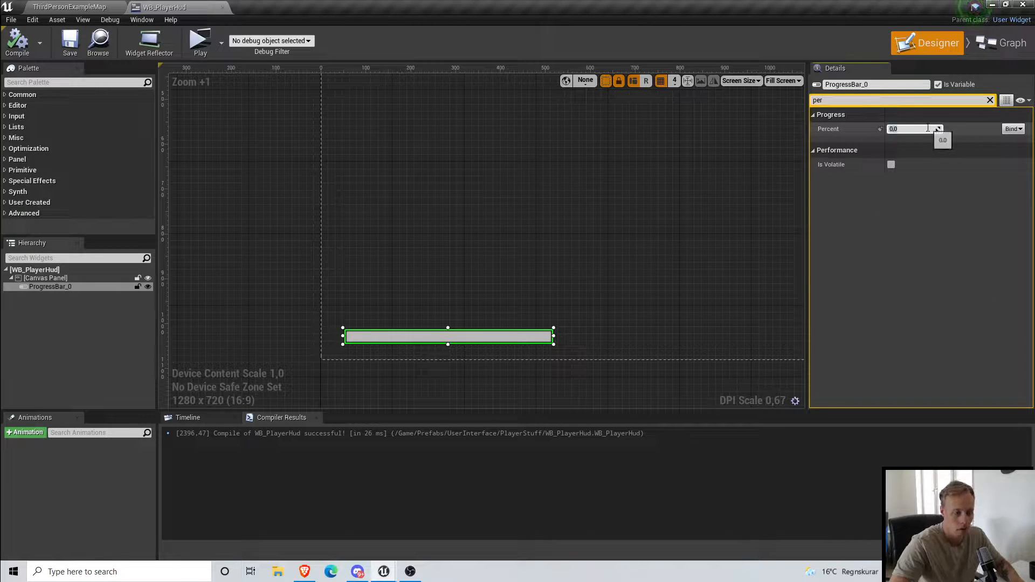
pyautogui.click(927, 129)
pyautogui.write('100')
pyautogui.press('Return')
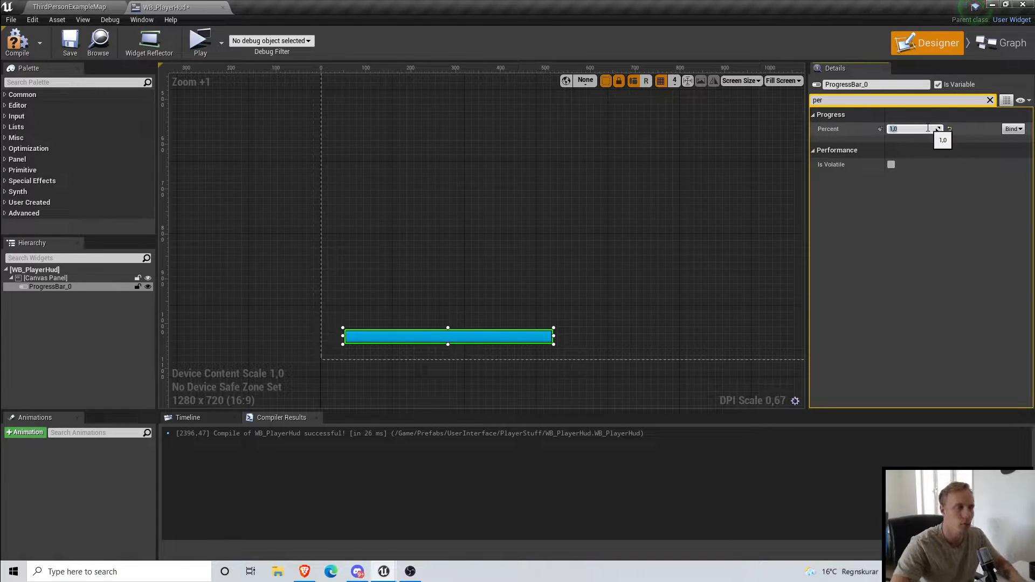
# Step: Create a binding function for Percent, move its Return Node farther right, and place a PlayerCharacter getter below the entry node
pyautogui.click(1013, 129)
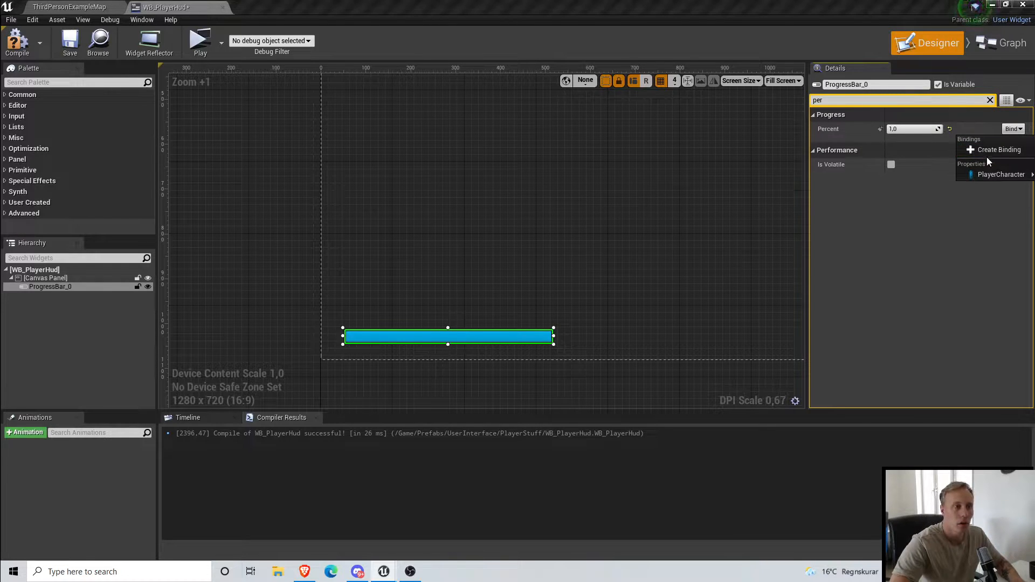
pyautogui.click(989, 151)
pyautogui.moveTo(600, 221); pyautogui.dragTo(912, 223)
pyautogui.moveTo(568, 271); pyautogui.dragTo(490, 294, button='right')
pyautogui.moveTo(33, 200); pyautogui.dragTo(376, 348)
pyautogui.click(418, 358)
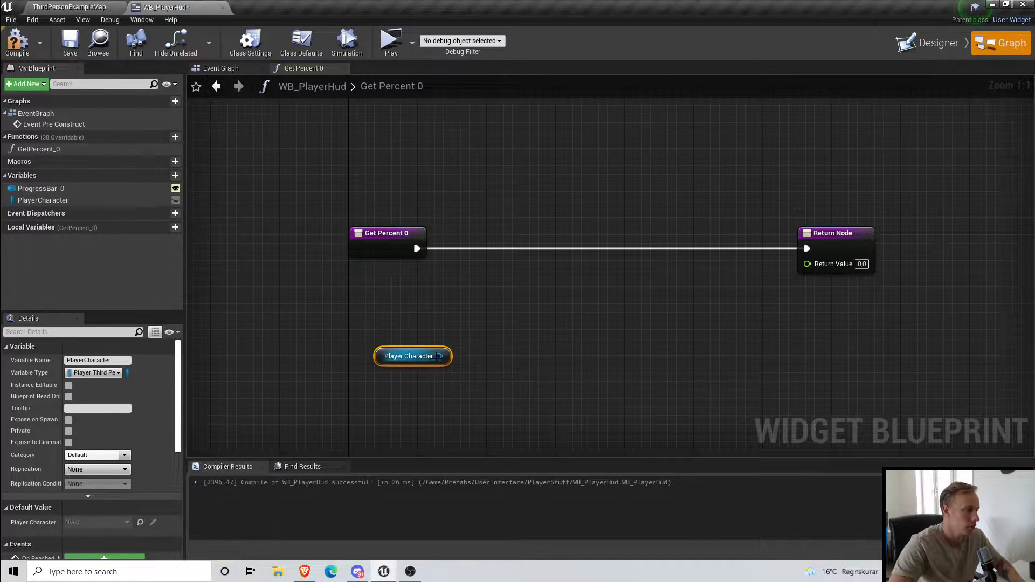
# Step: Get the Current Health and Max Health variables from the Player Character reference
pyautogui.moveTo(439, 356); pyautogui.dragTo(477, 353)
pyautogui.write('get cur')
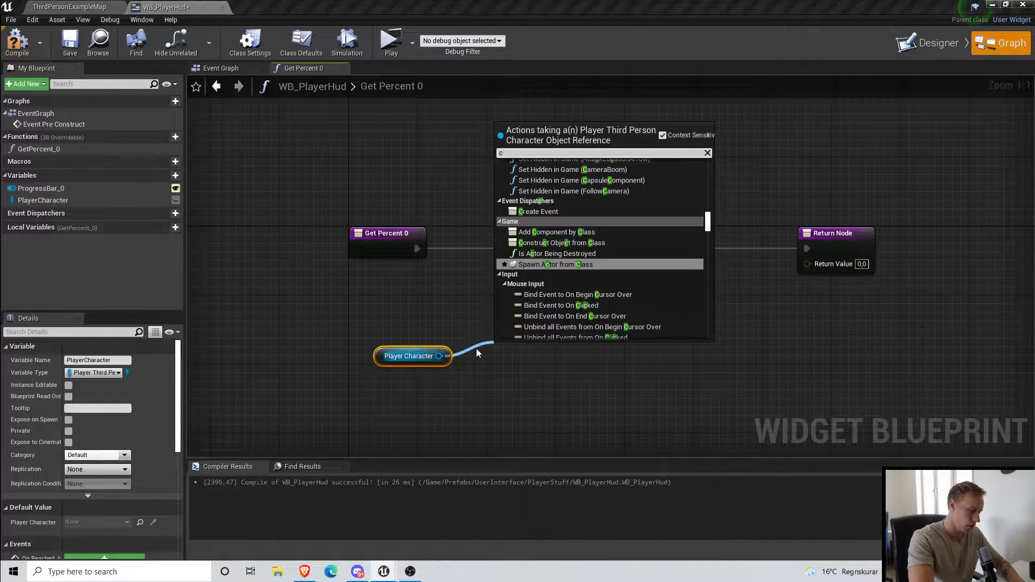
pyautogui.write('rent ')
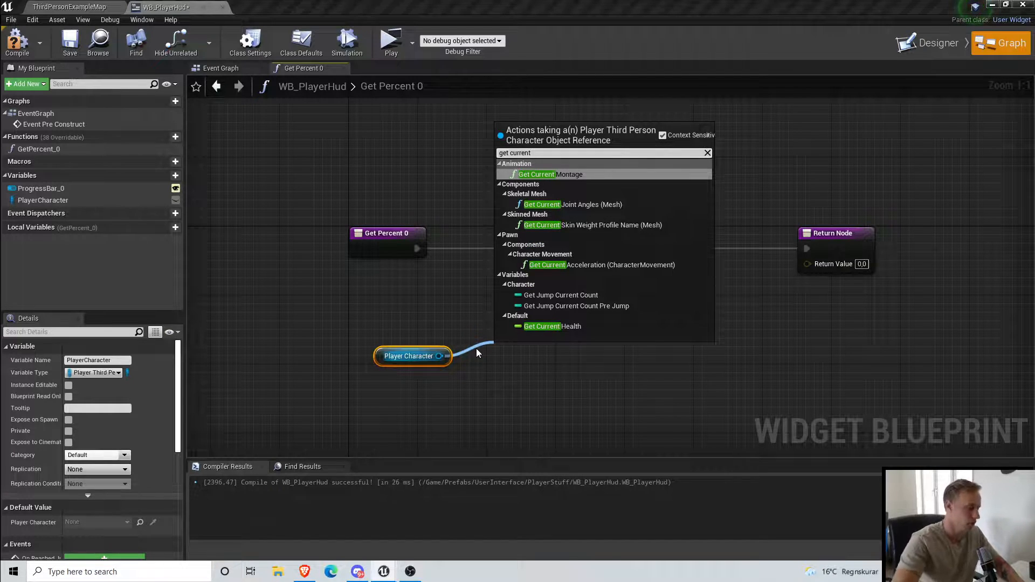
pyautogui.write('heal')
pyautogui.press('Return')
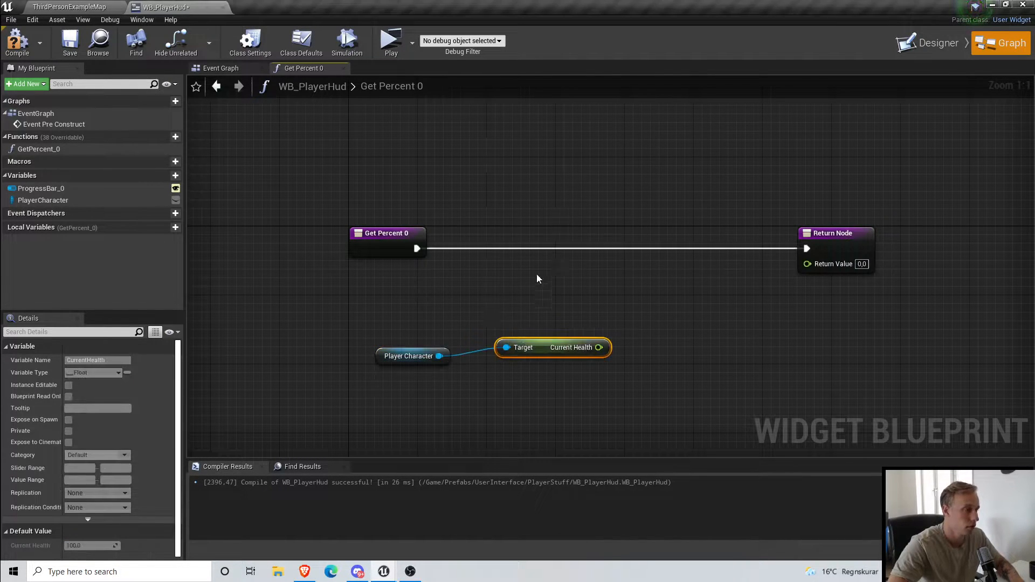
pyautogui.moveTo(438, 356); pyautogui.dragTo(486, 401)
pyautogui.write('get mach')
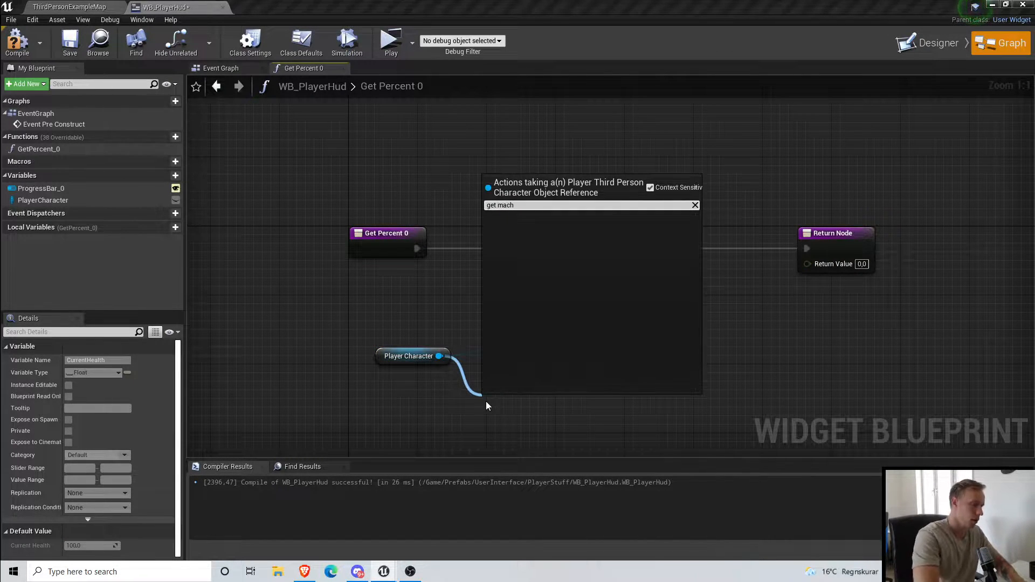
pyautogui.press('BackSpace')
pyautogui.press('BackSpace')
pyautogui.write('x health')
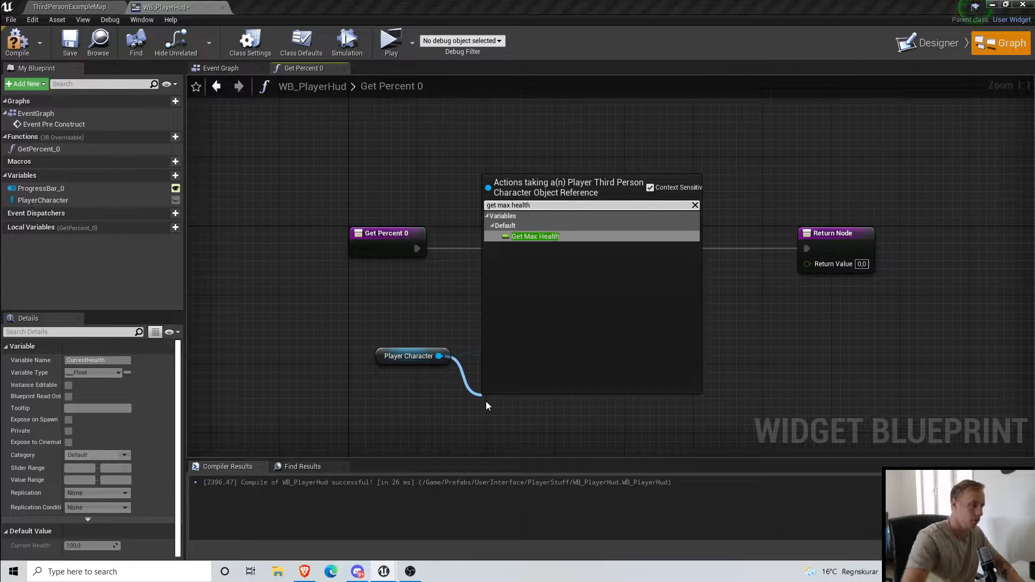
pyautogui.click(544, 237)
# Step: Divide Current Health by Max Health with a float / float node, connect the result to Return Value, and compile
pyautogui.moveTo(598, 347)
pyautogui.mouseDown()
pyautogui.moveTo(651, 354)
pyautogui.moveTo(657, 342)
pyautogui.mouseUp()
pyautogui.write('/')
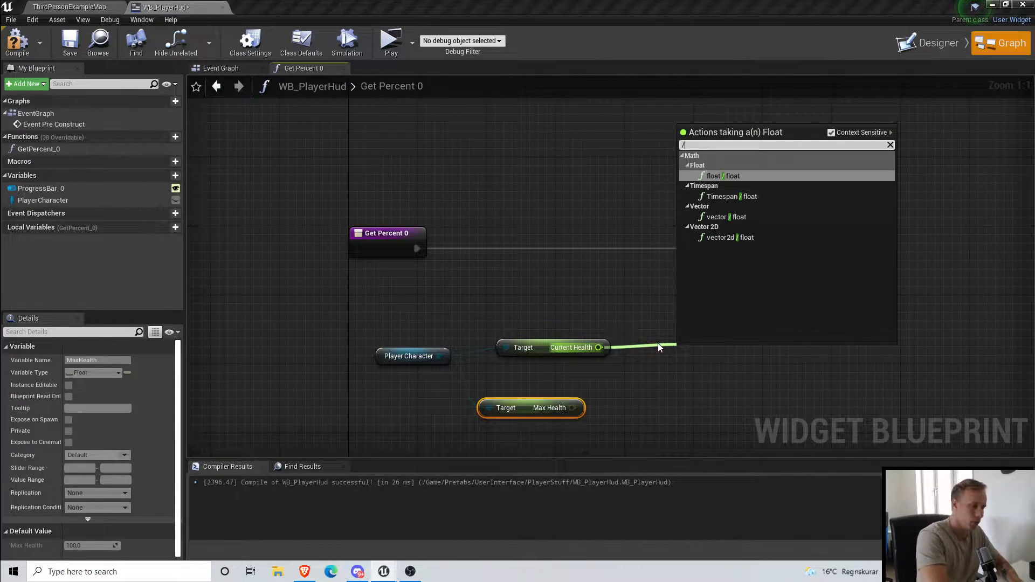
pyautogui.click(745, 179)
pyautogui.moveTo(573, 408); pyautogui.dragTo(692, 386)
pyautogui.moveTo(699, 372); pyautogui.dragTo(690, 363)
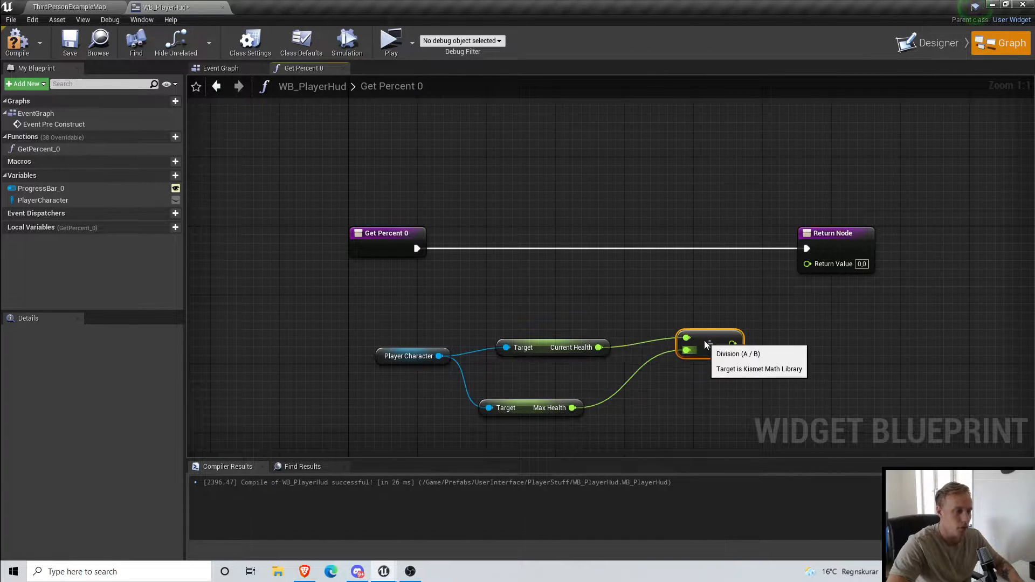
pyautogui.moveTo(813, 331); pyautogui.dragTo(792, 347, button='right')
pyautogui.moveTo(703, 368); pyautogui.dragTo(786, 280)
pyautogui.click(12, 46)
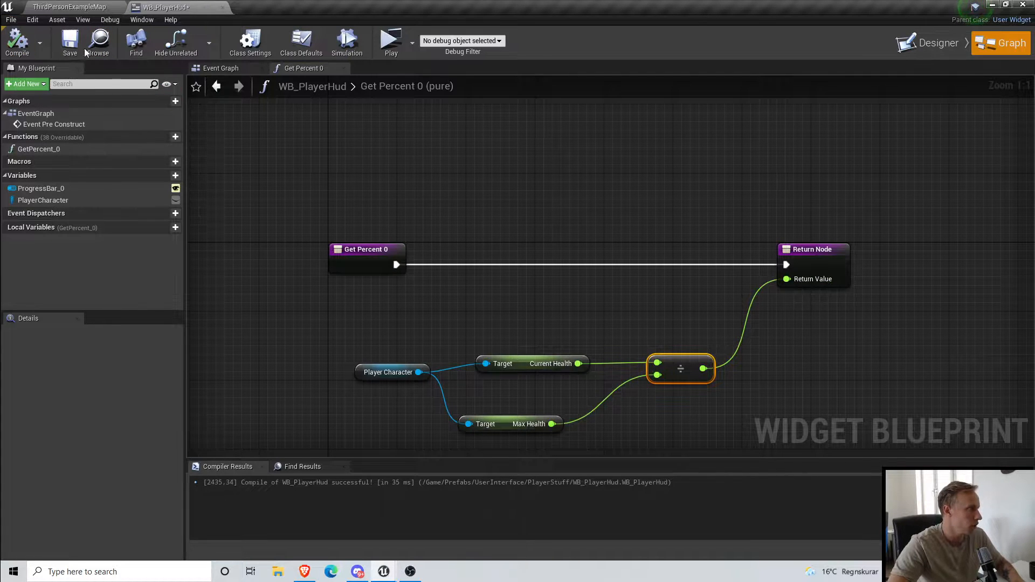
# Step: Align the Player Character node level with the Current Health node and save the widget
pyautogui.moveTo(443, 277); pyautogui.dragTo(426, 231, button='right')
pyautogui.moveTo(340, 326); pyautogui.dragTo(348, 318)
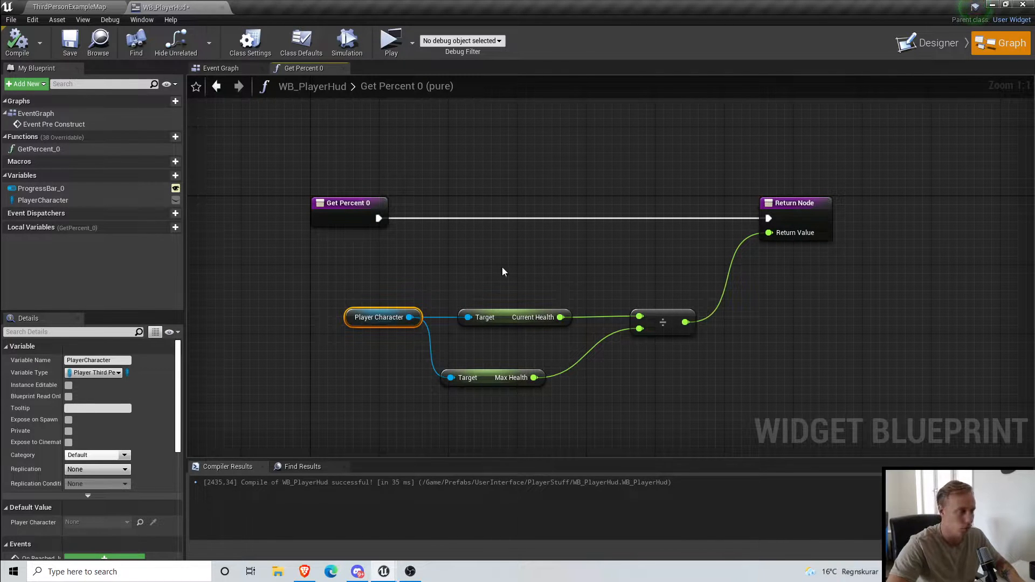
pyautogui.click(70, 46)
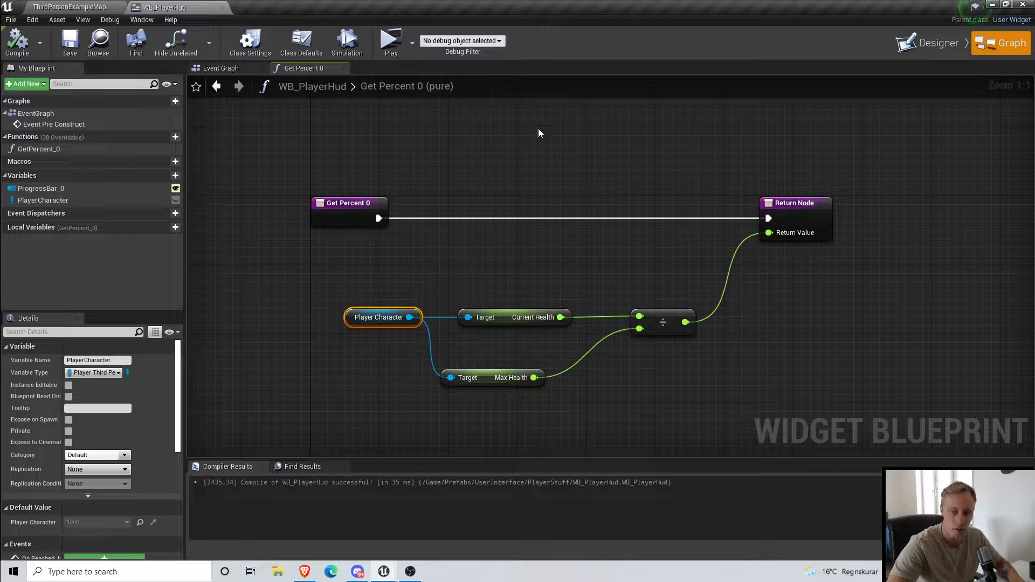
pyautogui.moveTo(492, 178); pyautogui.dragTo(504, 185, button='right')
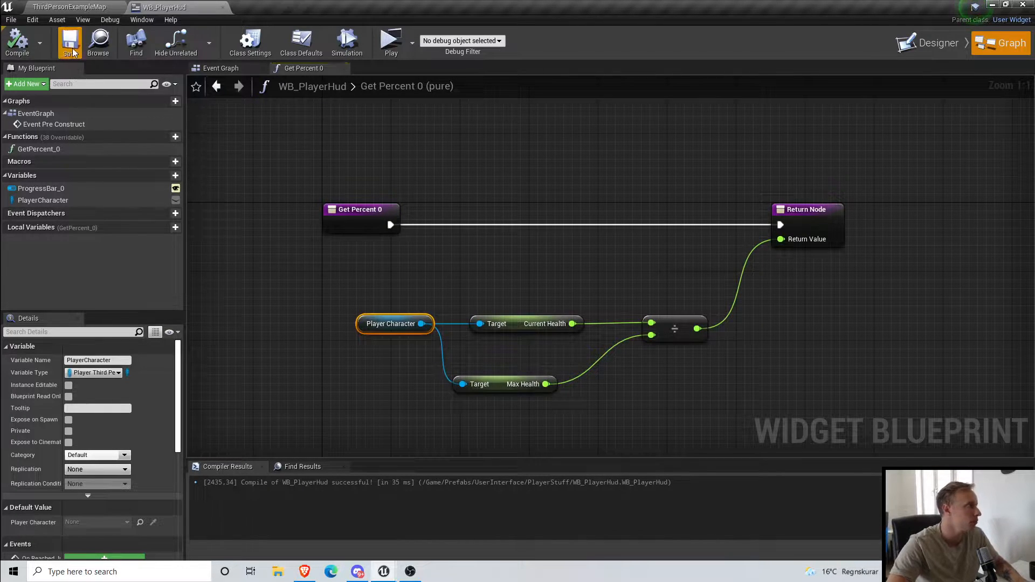
pyautogui.moveTo(630, 283); pyautogui.dragTo(583, 279, button='right')
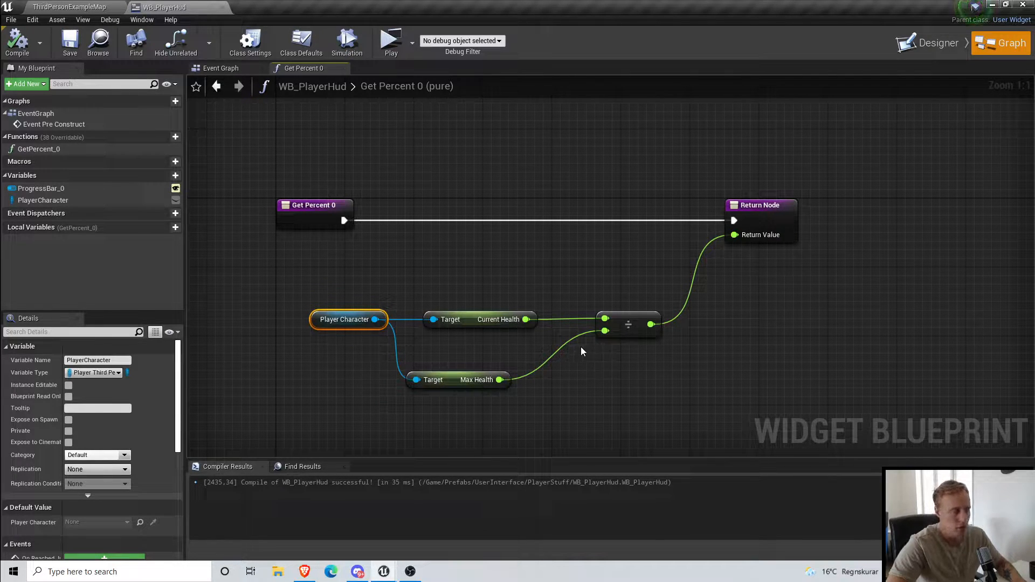
# Step: Back in the designer, filter the progress bar's details by "perce" and lower its Percent to about 0.77
pyautogui.click(903, 45)
pyautogui.moveTo(641, 317); pyautogui.dragTo(713, 287, button='right')
pyautogui.scroll(2, 407, 302)
pyautogui.moveTo(418, 340); pyautogui.dragTo(531, 180, button='right')
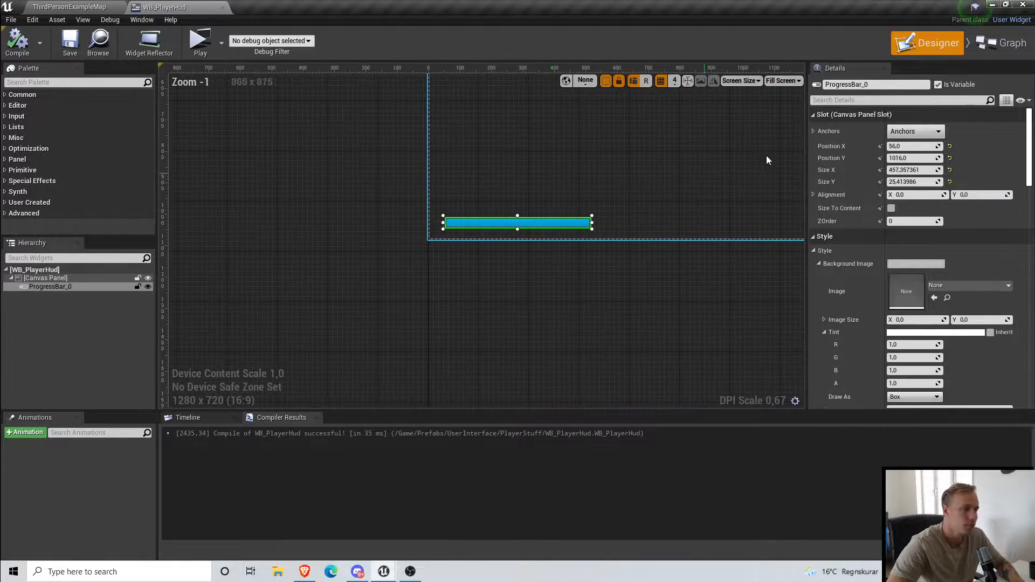
pyautogui.click(874, 84)
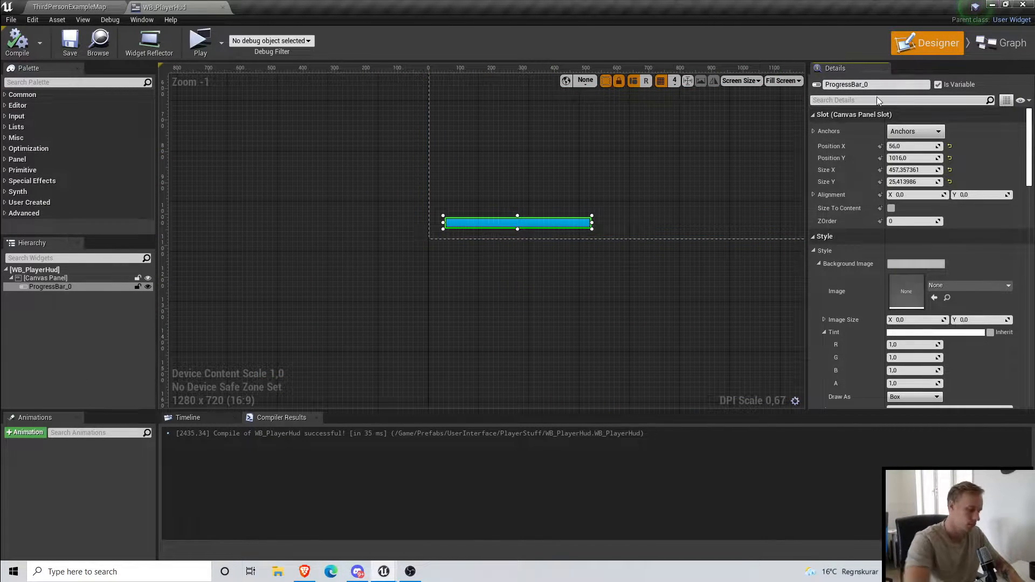
pyautogui.write('perce')
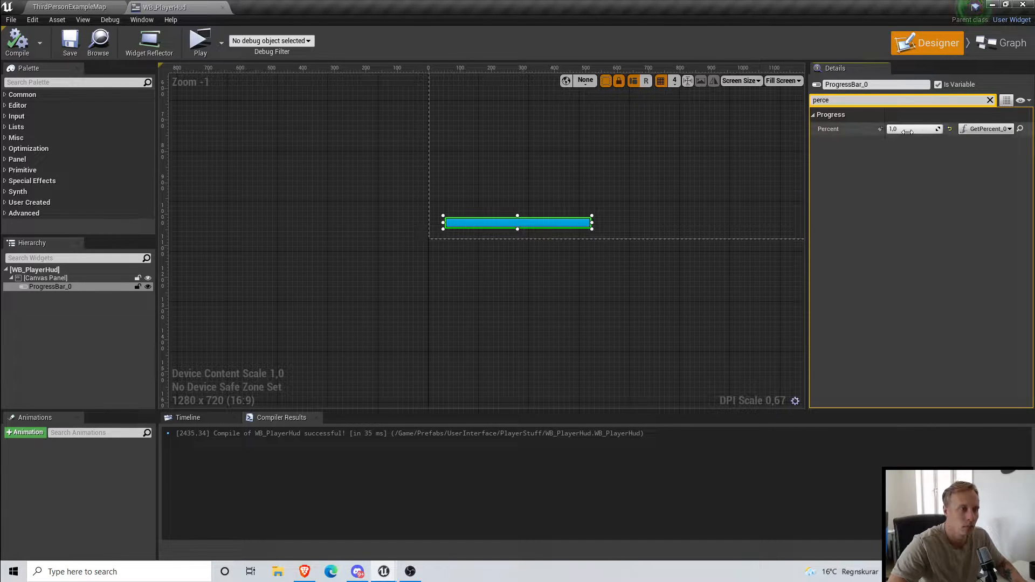
pyautogui.moveTo(938, 129); pyautogui.dragTo(911, 129)
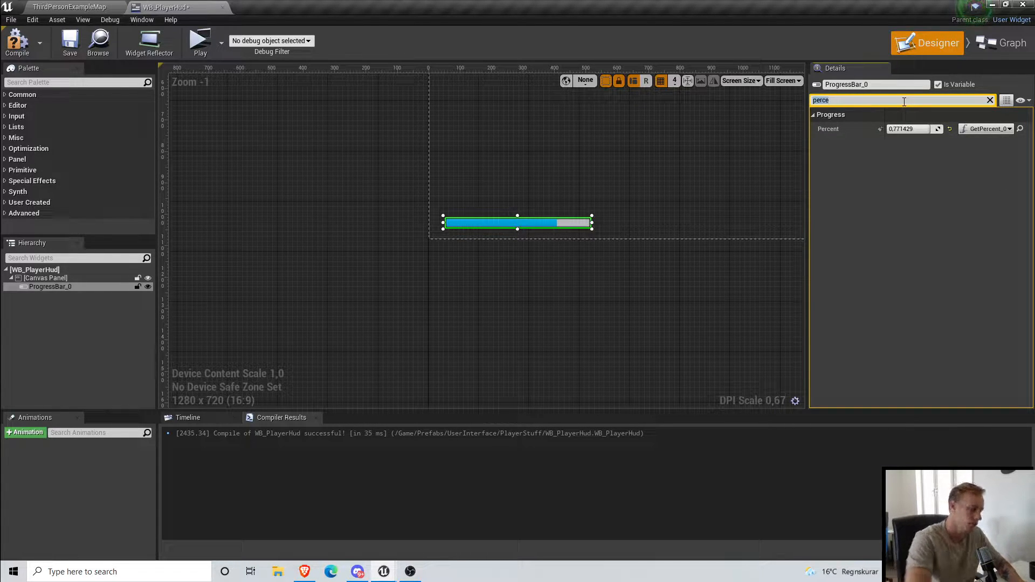
# Step: Clear the details filter and change the progress bar's fill color to near-white
pyautogui.press('BackSpace')
pyautogui.scroll(-5, 1012, 331)
pyautogui.scroll(5, 1012, 331)
pyautogui.click(956, 248)
pyautogui.moveTo(861, 376); pyautogui.dragTo(861, 391)
pyautogui.moveTo(881, 335); pyautogui.dragTo(880, 287)
pyautogui.click(886, 508)
pyautogui.scroll(6, 933, 356)
pyautogui.scroll(8, 933, 356)
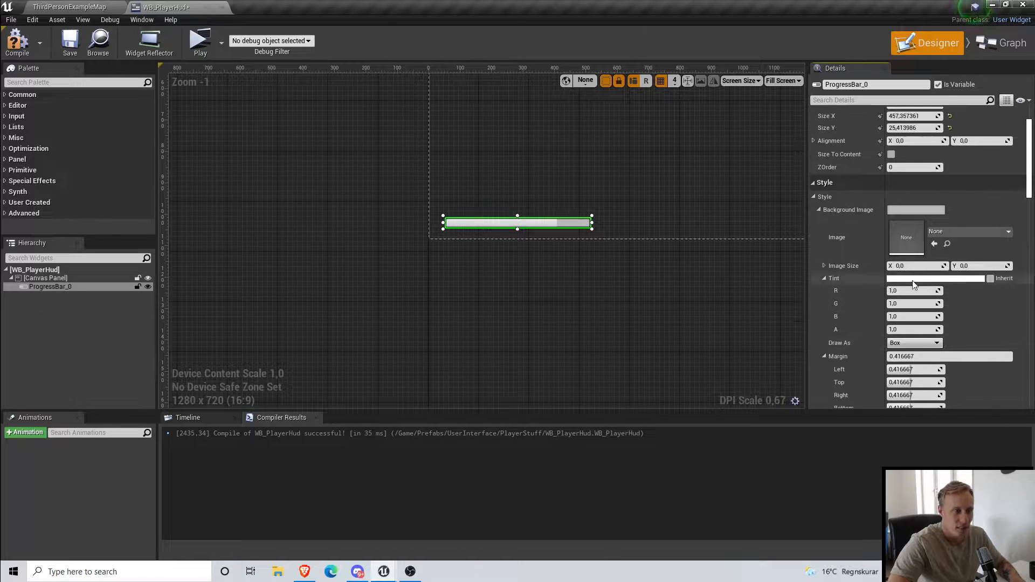
# Step: Tint the progress bar's Background Image dark gray, at about R 0.16, G 0.16, B 0.15
pyautogui.click(915, 280)
pyautogui.moveTo(817, 347); pyautogui.dragTo(838, 370)
pyautogui.moveTo(744, 383); pyautogui.dragTo(749, 366)
pyautogui.moveTo(837, 389)
pyautogui.mouseDown()
pyautogui.moveTo(838, 410)
pyautogui.moveTo(838, 398)
pyautogui.mouseUp()
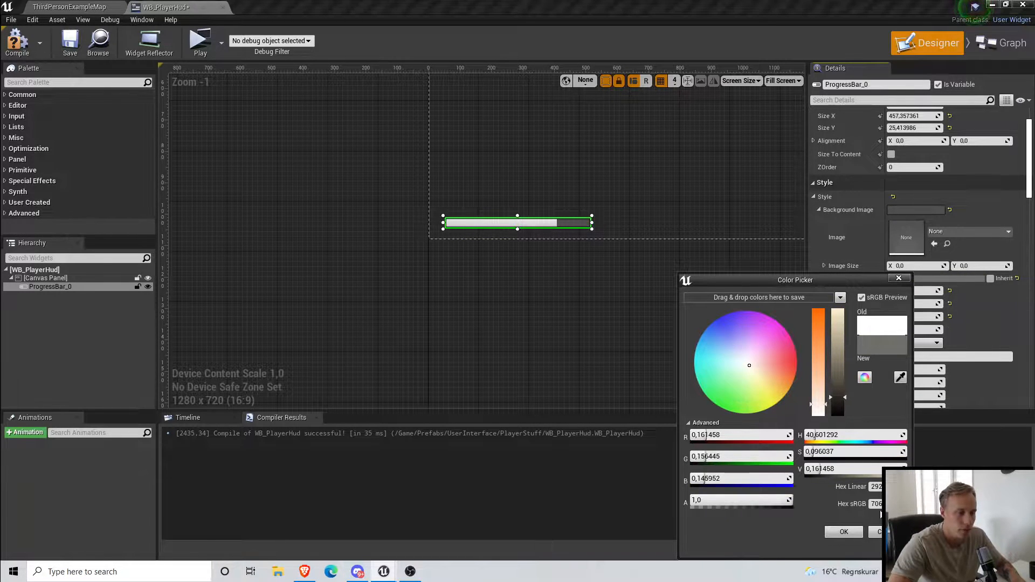
pyautogui.click(844, 531)
pyautogui.scroll(-5, 910, 350)
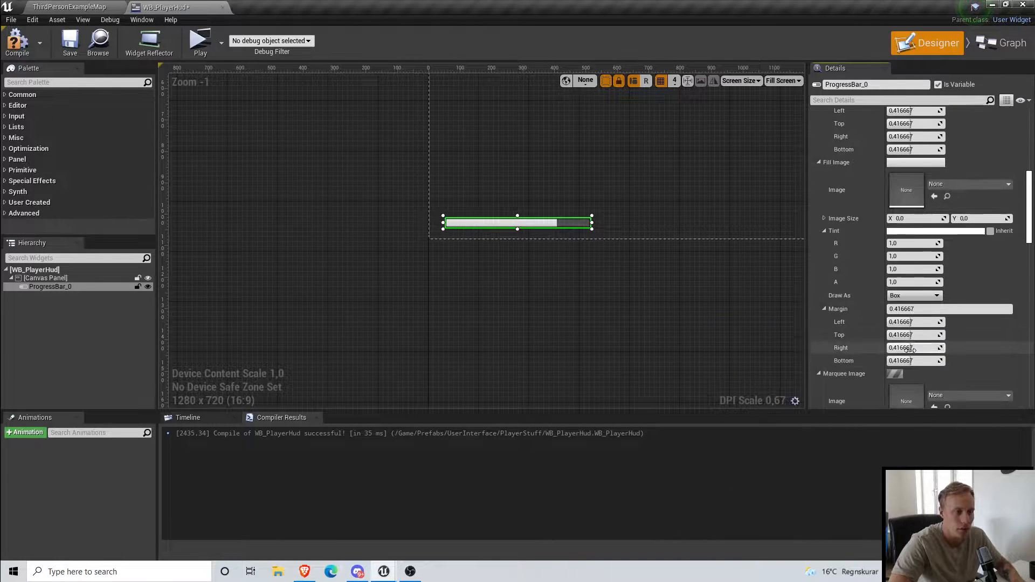
# Step: Tint the progress bar's Fill Image dark red, at about R 0.224, G 0, B 0.004, and compile and save the widget
pyautogui.click(906, 233)
pyautogui.moveTo(768, 321)
pyautogui.mouseDown()
pyautogui.moveTo(801, 327)
pyautogui.moveTo(831, 354)
pyautogui.moveTo(795, 325)
pyautogui.moveTo(807, 313)
pyautogui.mouseUp()
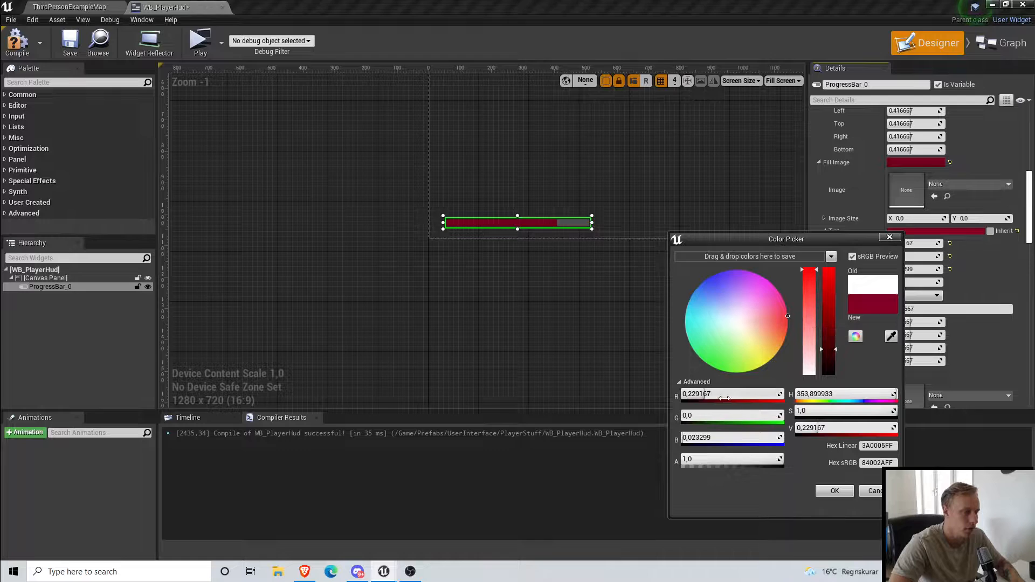
pyautogui.press('Return')
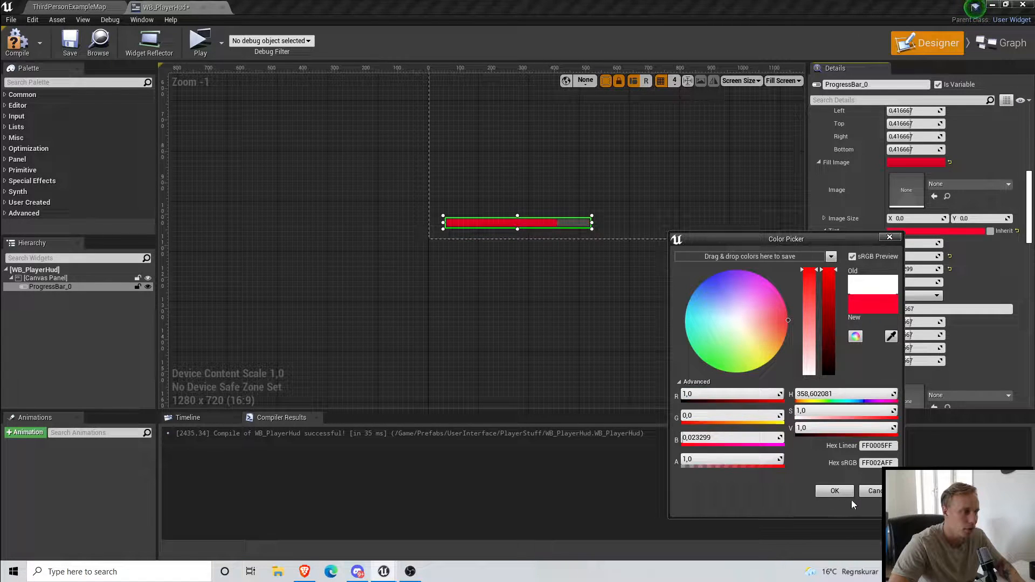
pyautogui.click(827, 333)
pyautogui.click(832, 349)
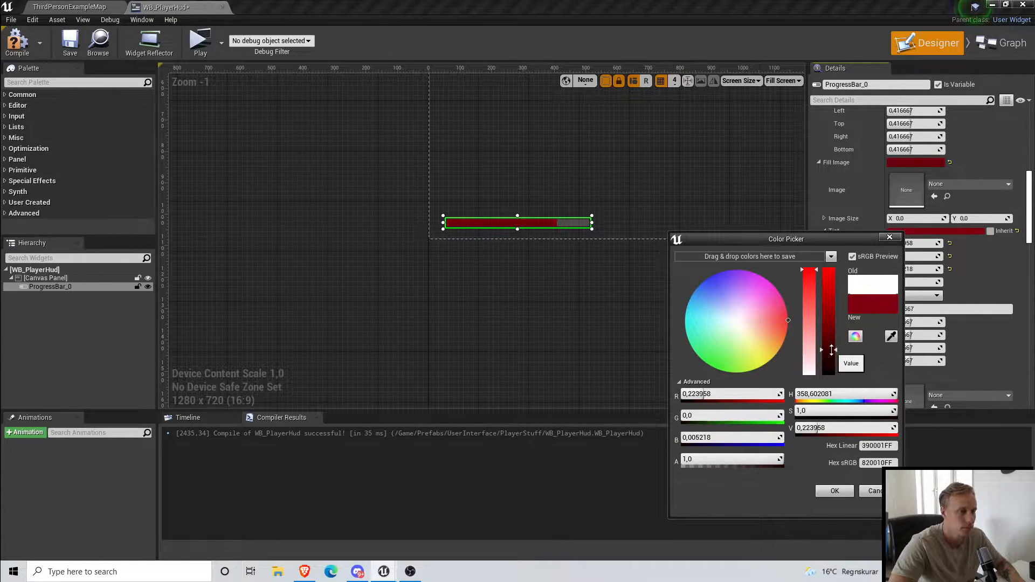
pyautogui.moveTo(783, 320)
pyautogui.mouseDown()
pyautogui.moveTo(788, 330)
pyautogui.moveTo(796, 321)
pyautogui.mouseUp()
pyautogui.click(786, 319)
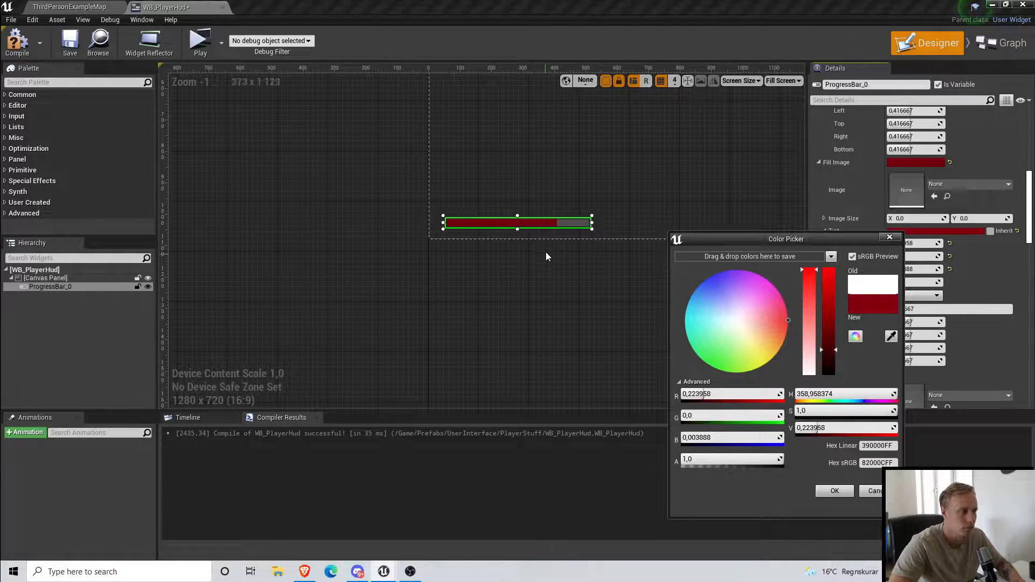
pyautogui.scroll(6, 437, 276)
pyautogui.click(437, 280)
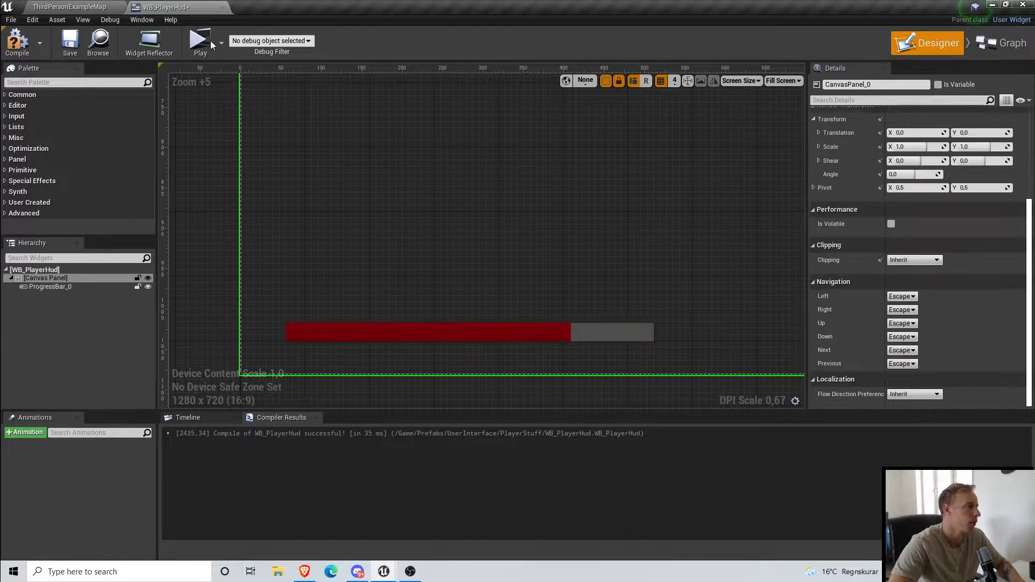
pyautogui.click(12, 46)
pyautogui.click(69, 42)
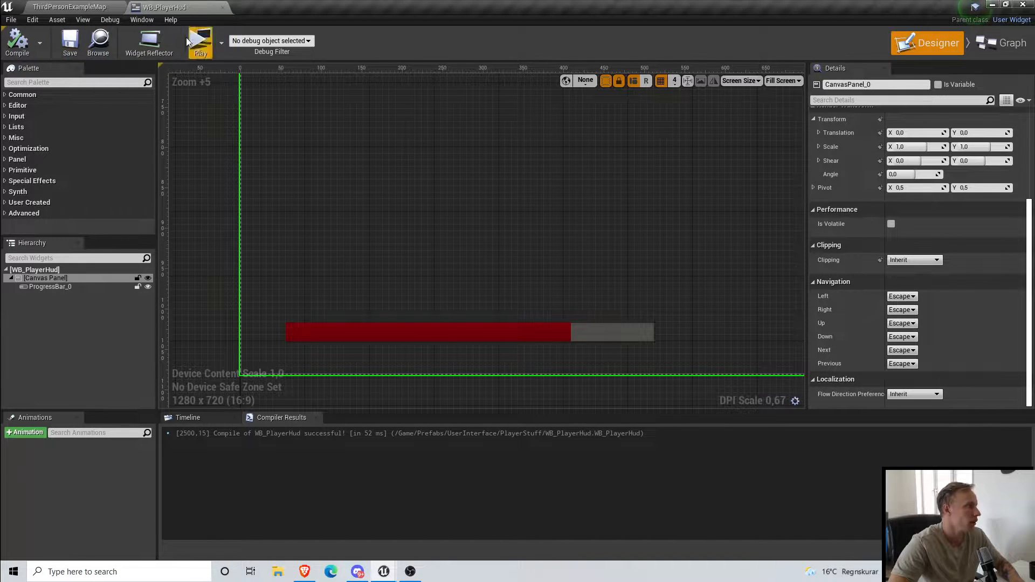
pyautogui.click(69, 6)
pyautogui.click(165, 7)
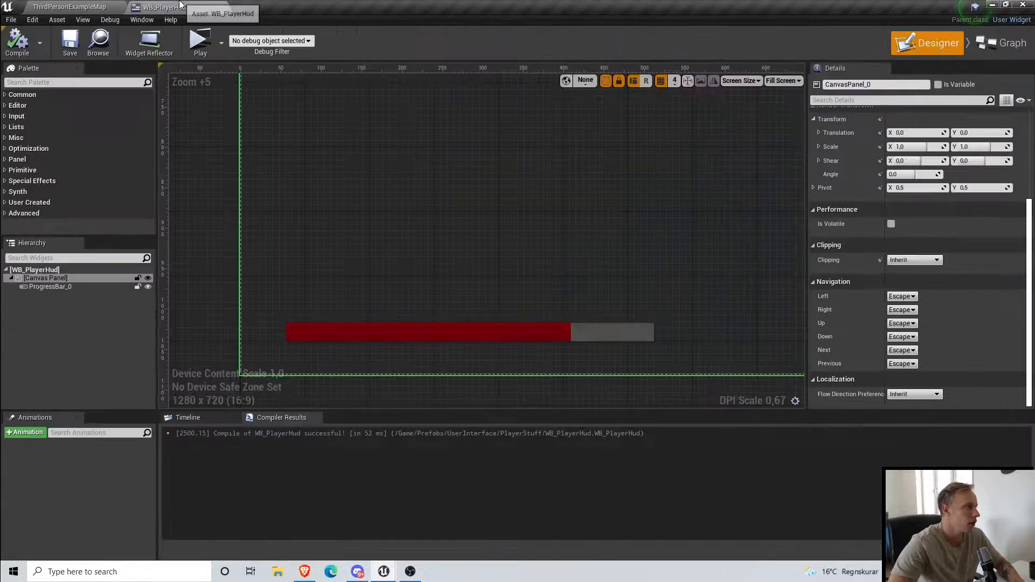
pyautogui.click(1002, 43)
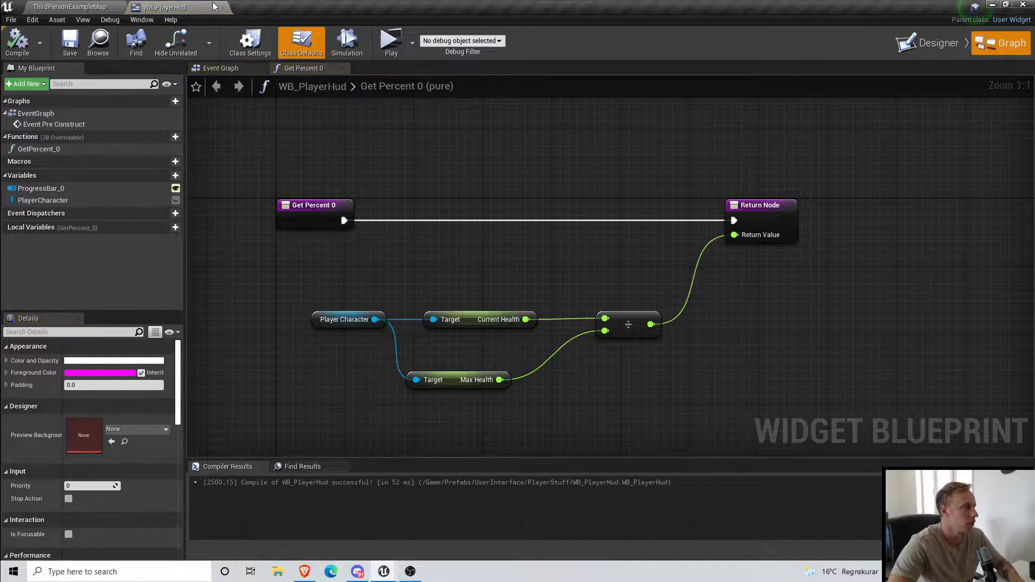
pyautogui.click(928, 42)
pyautogui.scroll(-4, 500, 329)
pyautogui.scroll(3, 466, 330)
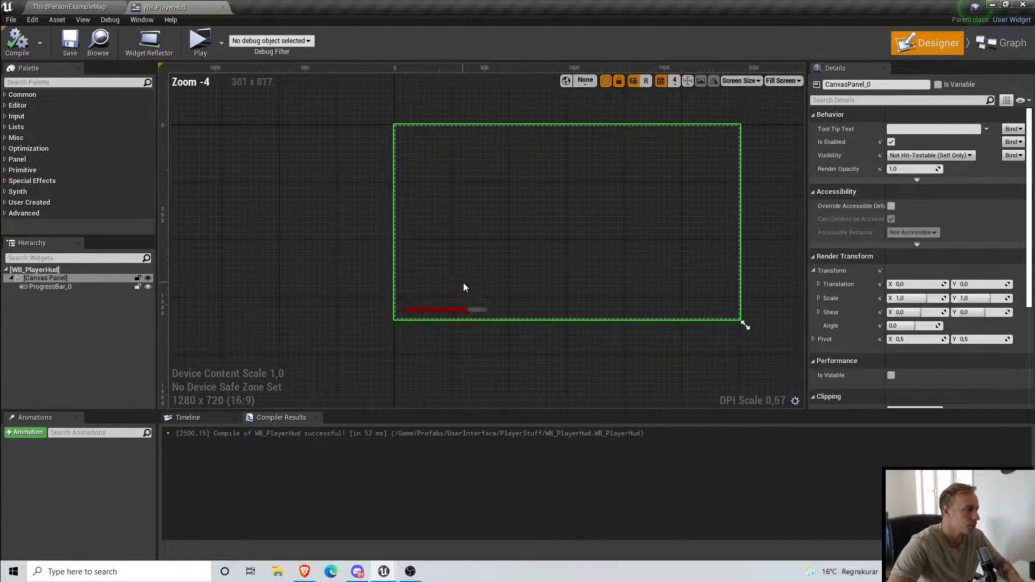
# Step: From the level, open the ThirdPersonCharacter actor's blueprint and find the Event Graph's SET Anim BP Ref node
pyautogui.click(72, 5)
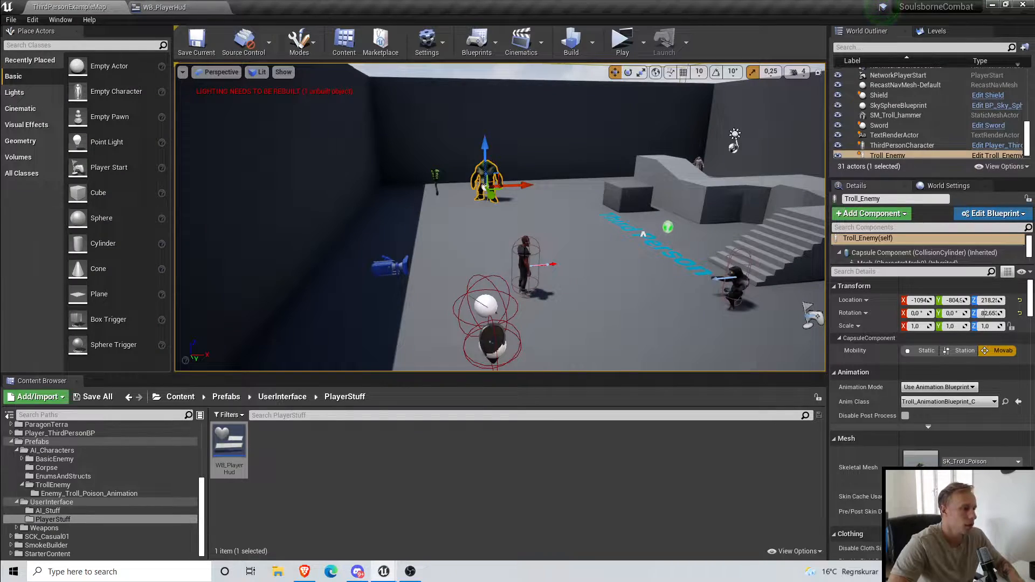
pyautogui.click(902, 145)
pyautogui.doubleClick(958, 238)
pyautogui.scroll(-5, 395, 318)
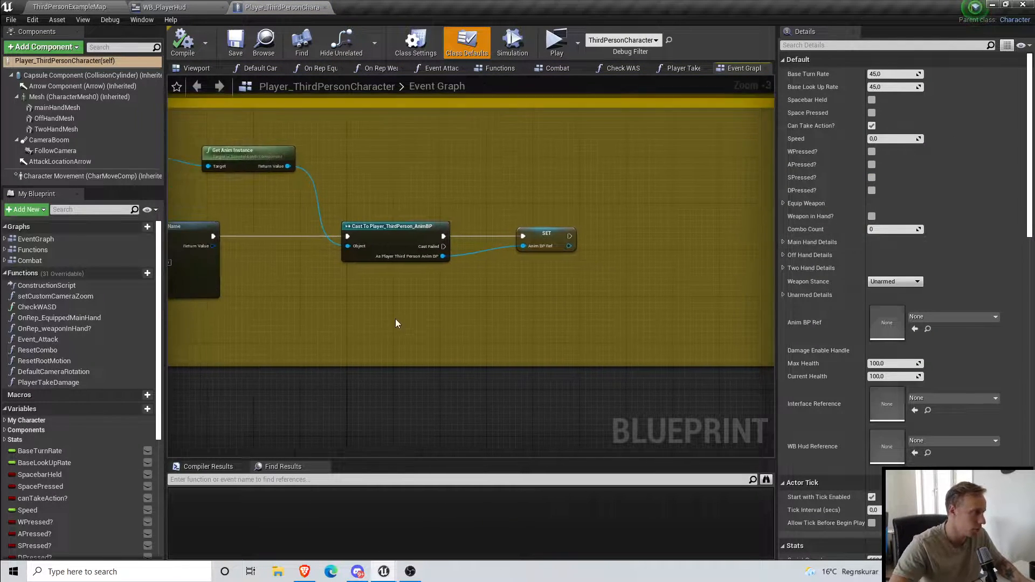
pyautogui.scroll(6, 376, 249)
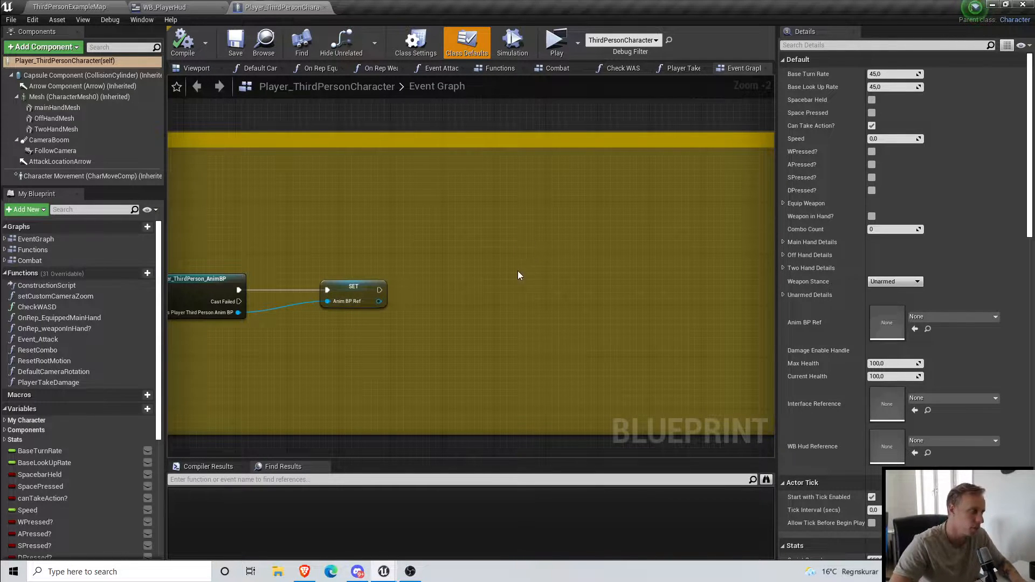
pyautogui.moveTo(389, 265); pyautogui.dragTo(390, 243, button='right')
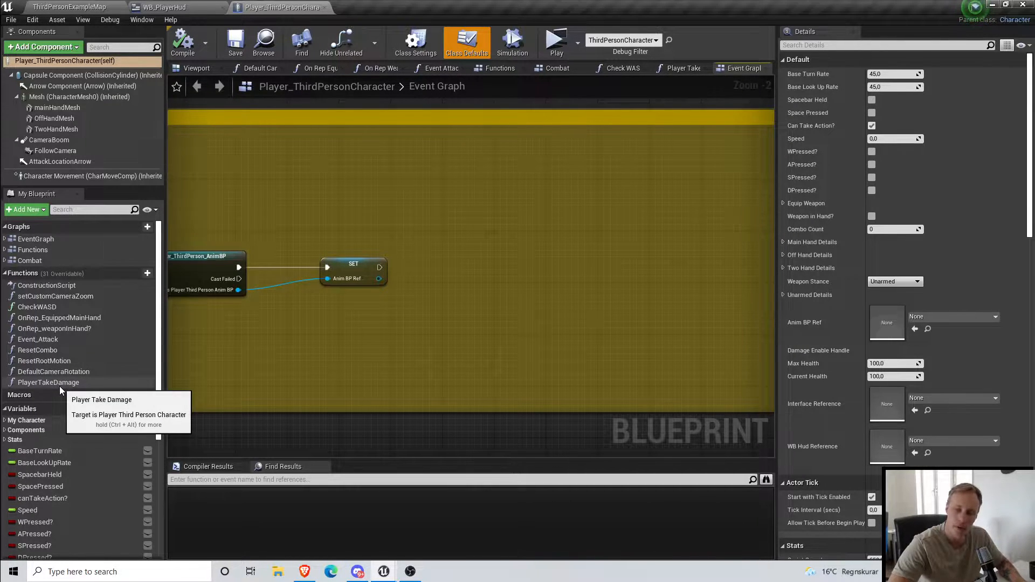
pyautogui.scroll(3, 388, 299)
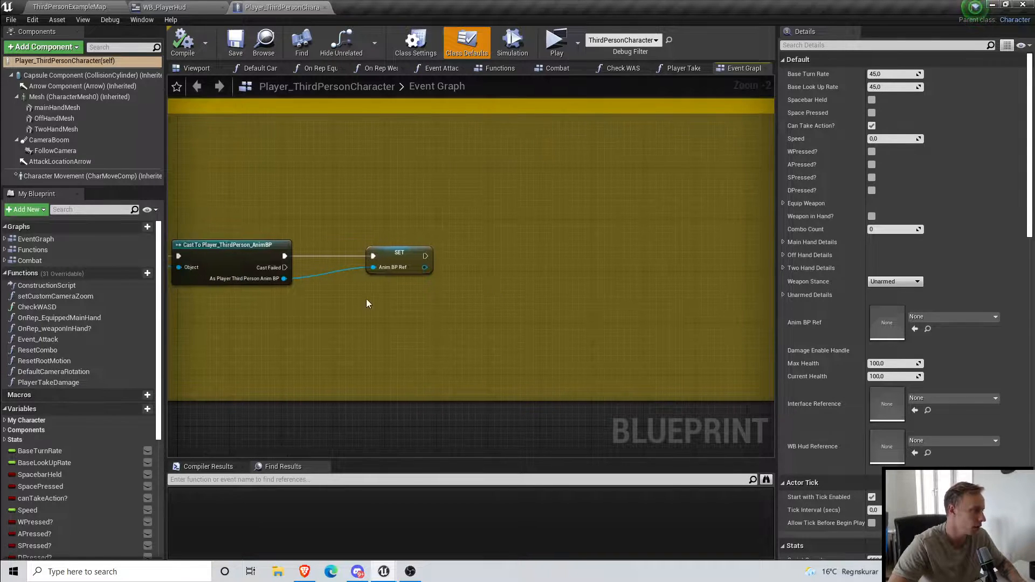
# Step: Add a Create Widget node after SET Anim BP Ref with class WB_PlayerHud, and save the blueprint
pyautogui.moveTo(423, 246); pyautogui.dragTo(531, 259)
pyautogui.write('create widge')
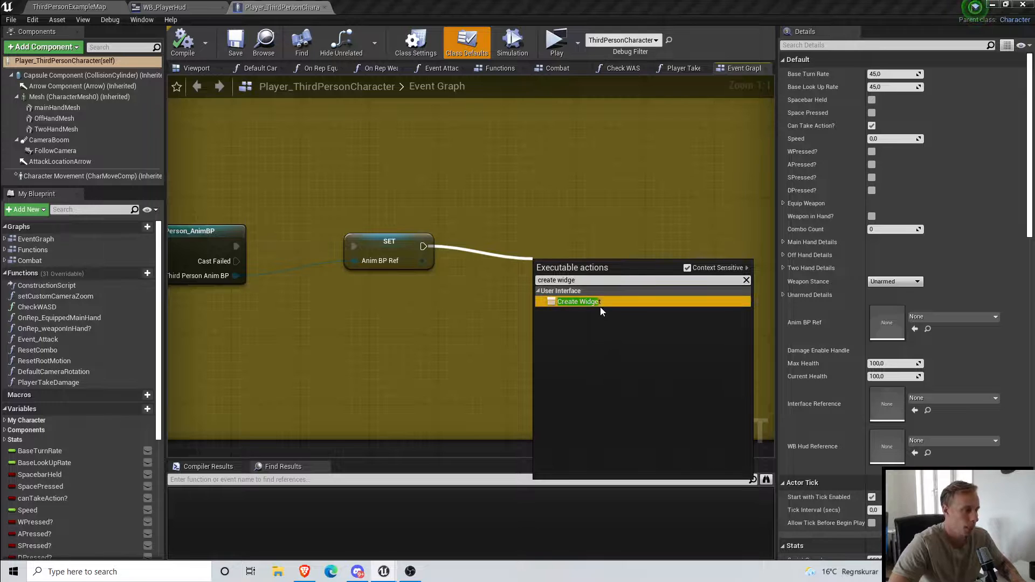
pyautogui.click(600, 302)
pyautogui.moveTo(574, 261); pyautogui.dragTo(525, 233)
pyautogui.moveTo(526, 236); pyautogui.dragTo(468, 240, button='right')
pyautogui.click(481, 256)
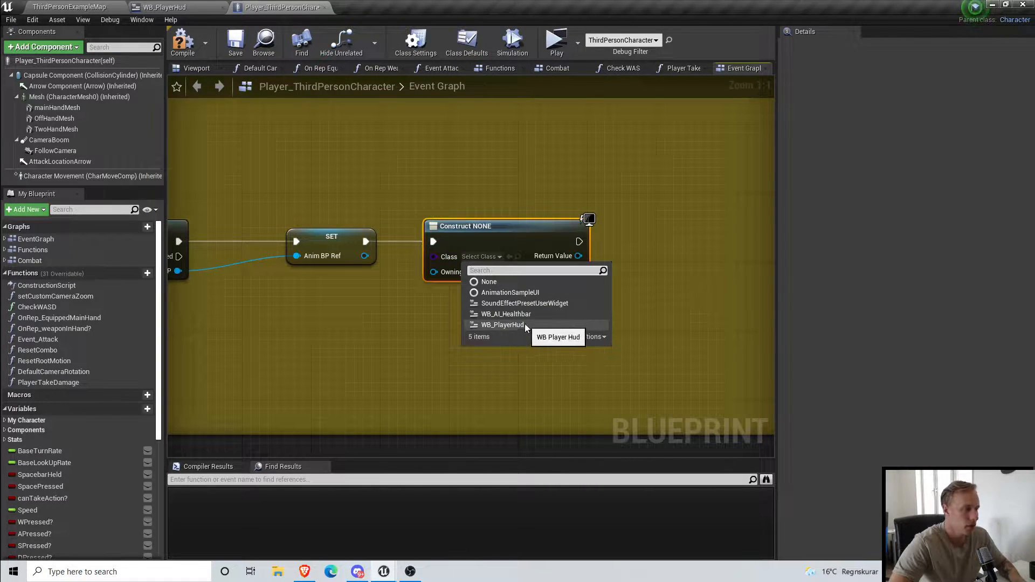
pyautogui.click(502, 325)
pyautogui.click(235, 43)
# Step: Check the created widget's Return Value with an Is Valid macro wired into the execution flow, and compile and save
pyautogui.moveTo(566, 259); pyautogui.dragTo(427, 298, button='right')
pyautogui.moveTo(429, 295); pyautogui.dragTo(496, 303)
pyautogui.write('is valid')
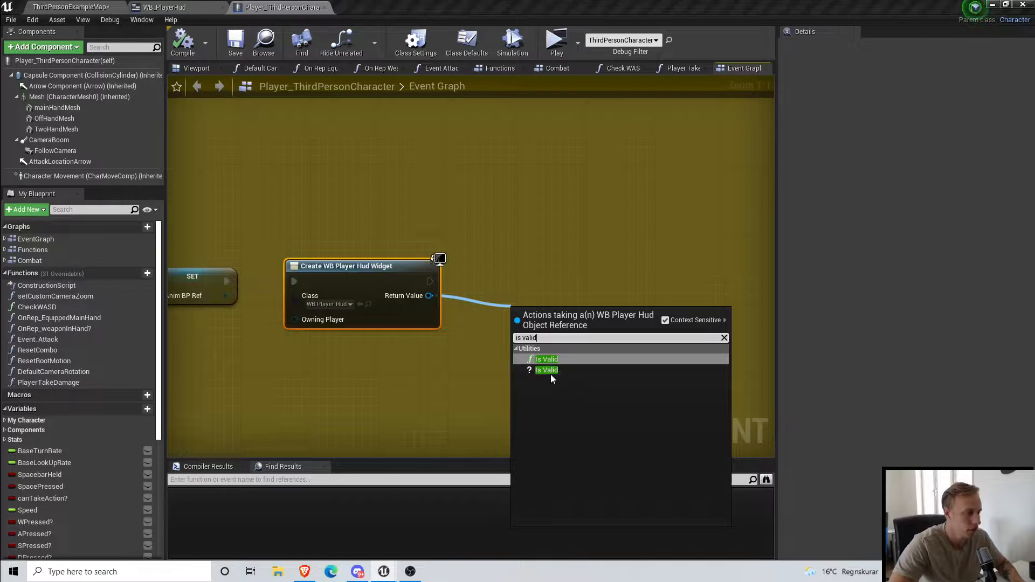
pyautogui.click(547, 370)
pyautogui.moveTo(521, 337); pyautogui.dragTo(493, 287)
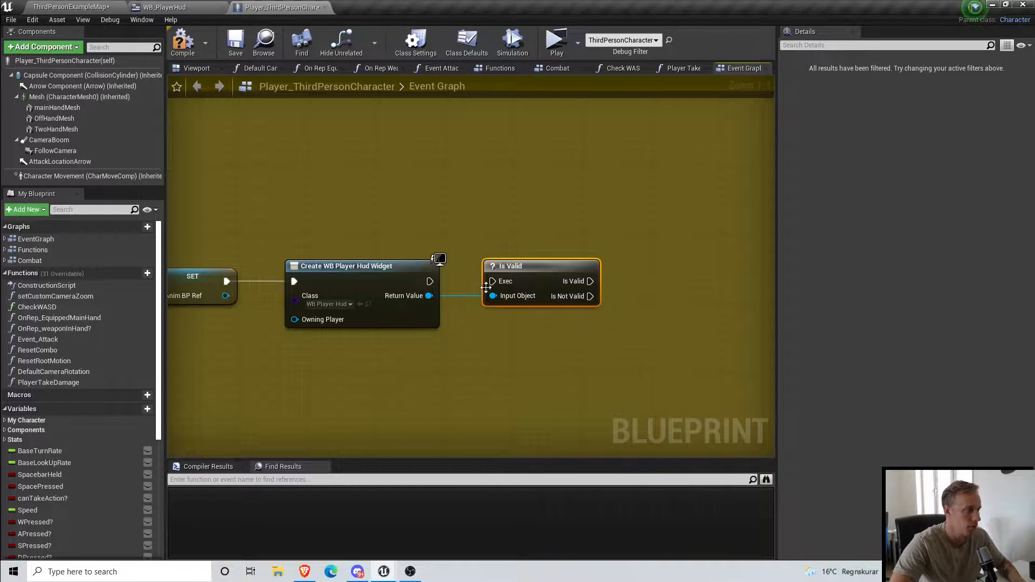
pyautogui.moveTo(430, 281); pyautogui.dragTo(494, 281)
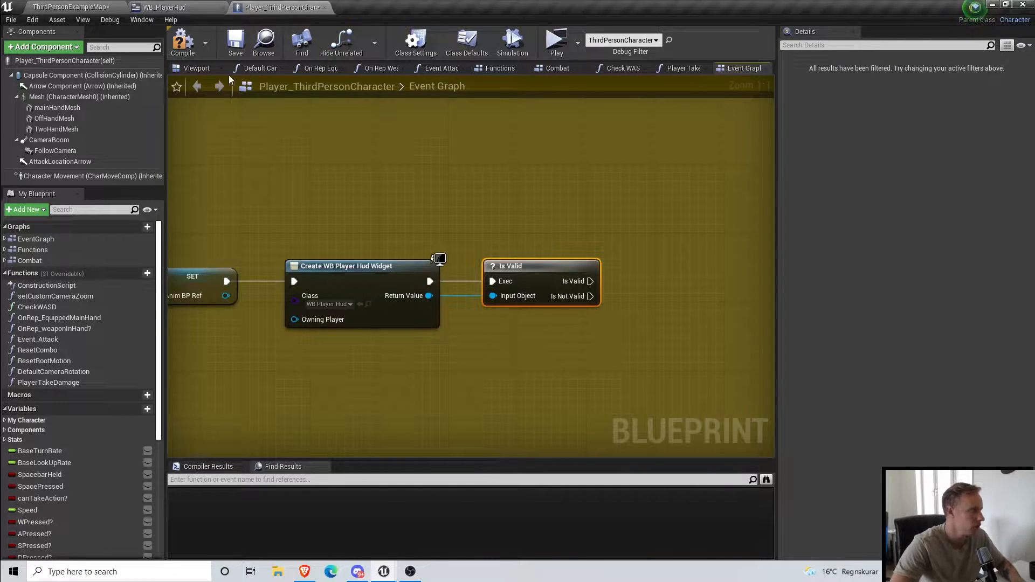
pyautogui.click(190, 48)
pyautogui.click(233, 48)
# Step: Promote the Create Widget node's Return Value to a variable and place its SET node after Is Valid
pyautogui.moveTo(633, 233); pyautogui.dragTo(521, 235, button='right')
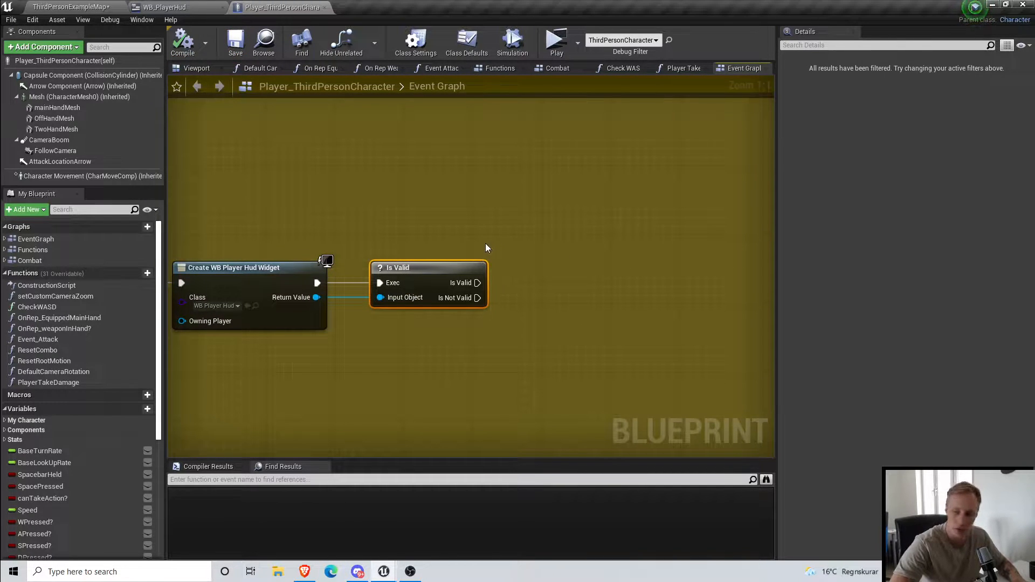
pyautogui.moveTo(409, 230); pyautogui.dragTo(438, 225, button='right')
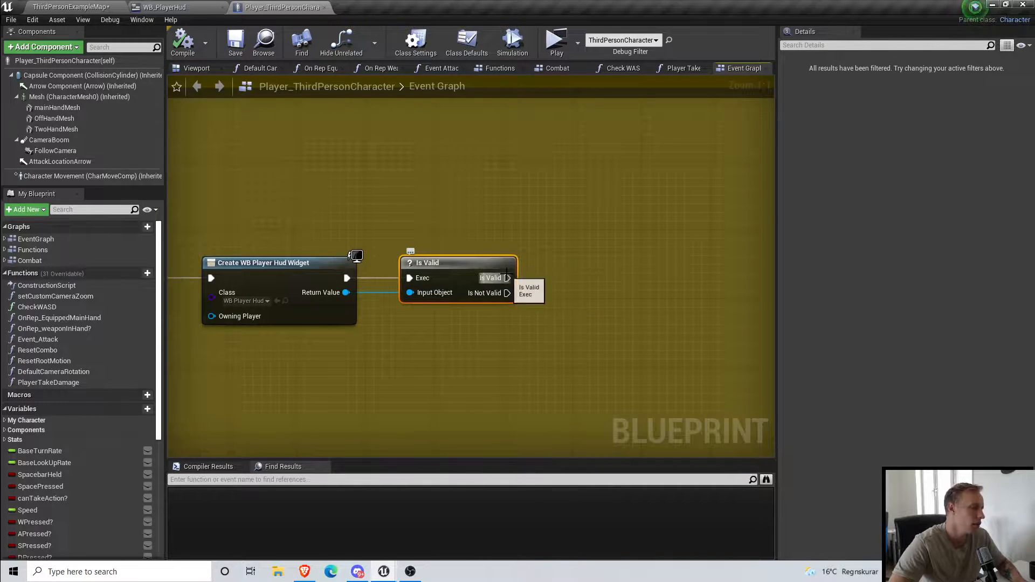
pyautogui.rightClick(345, 293)
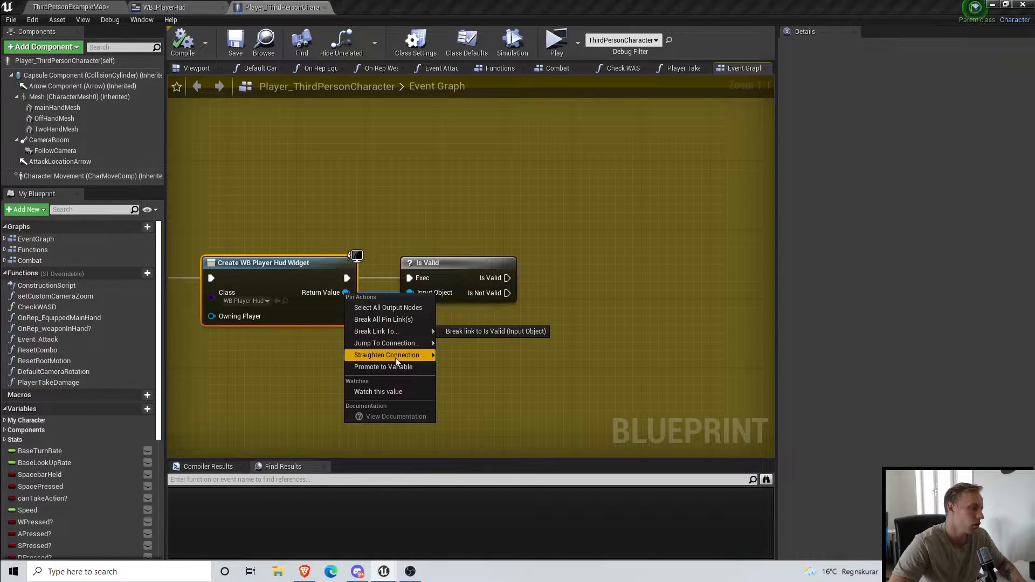
pyautogui.click(406, 368)
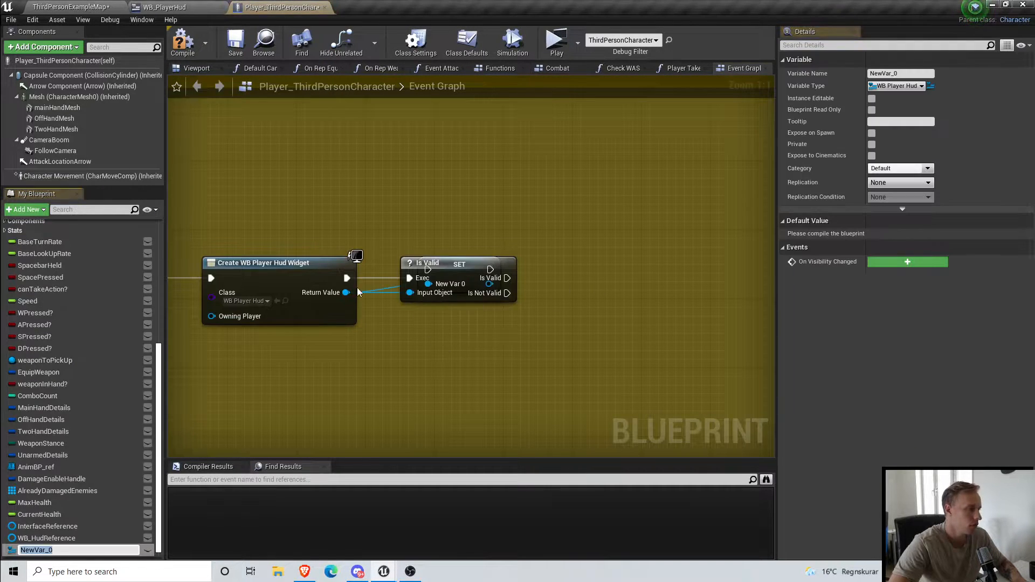
pyautogui.moveTo(472, 274); pyautogui.dragTo(556, 285)
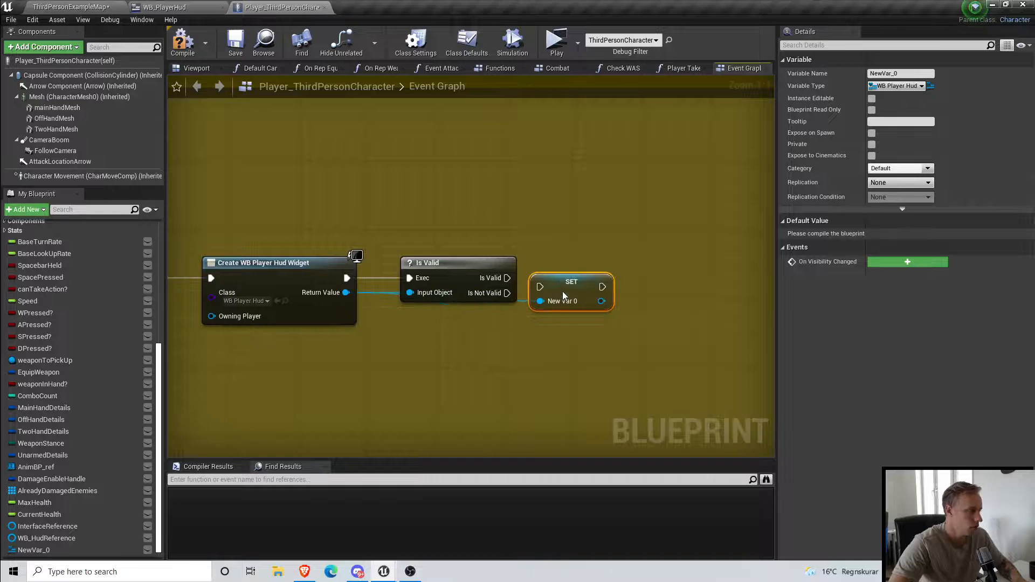
# Step: Delete the WB_HudReference and InterfaceReference variables
pyautogui.click(52, 538)
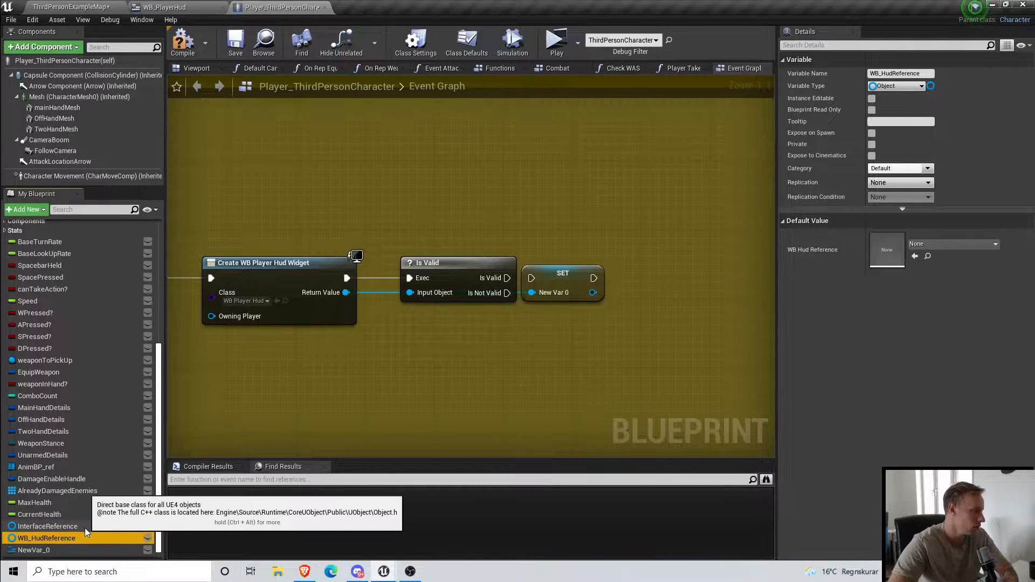
pyautogui.press('Delete')
pyautogui.click(610, 310)
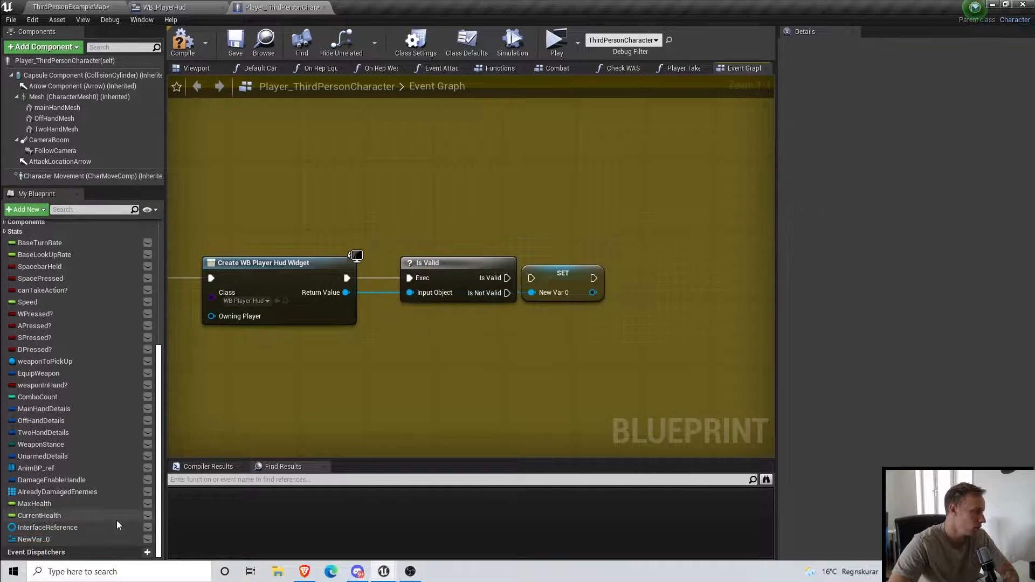
# Step: Rename the promoted variable PlayerHudReference and connect the Is Valid execution output to its SET node
pyautogui.click(34, 539)
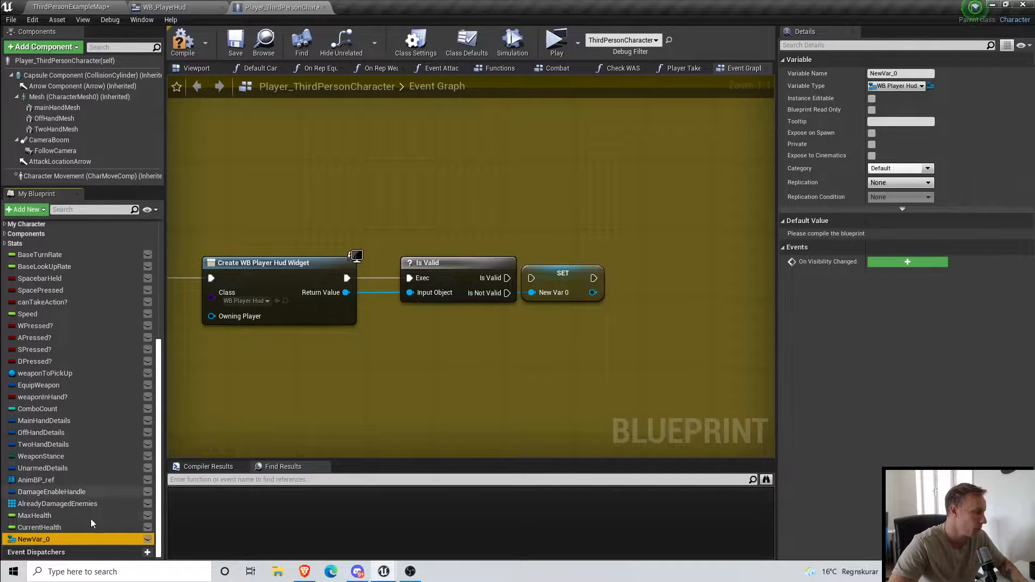
pyautogui.press('F2')
pyautogui.write('Hud')
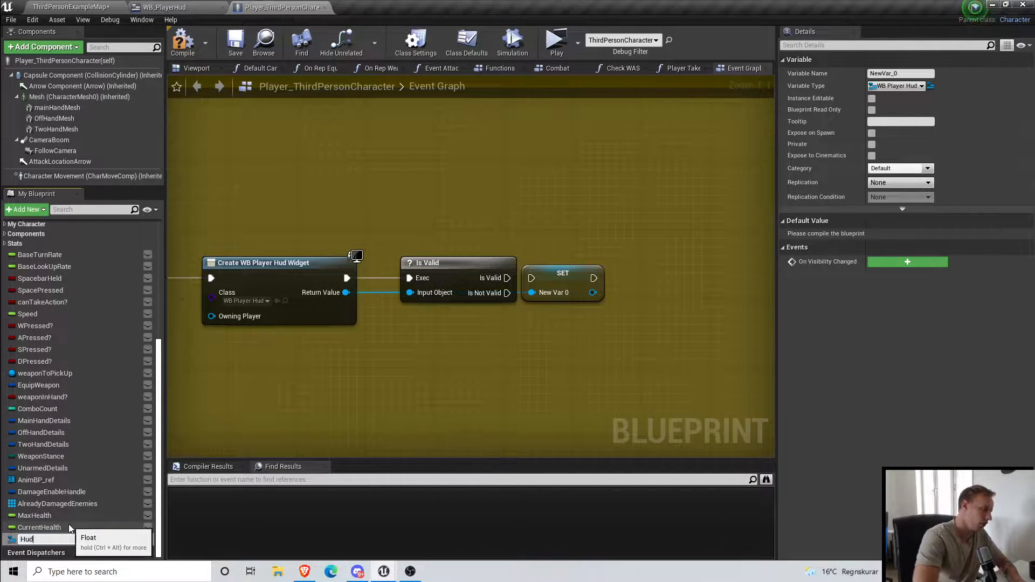
pyautogui.press('BackSpace')
pyautogui.press('BackSpace')
pyautogui.press('BackSpace')
pyautogui.write('Play')
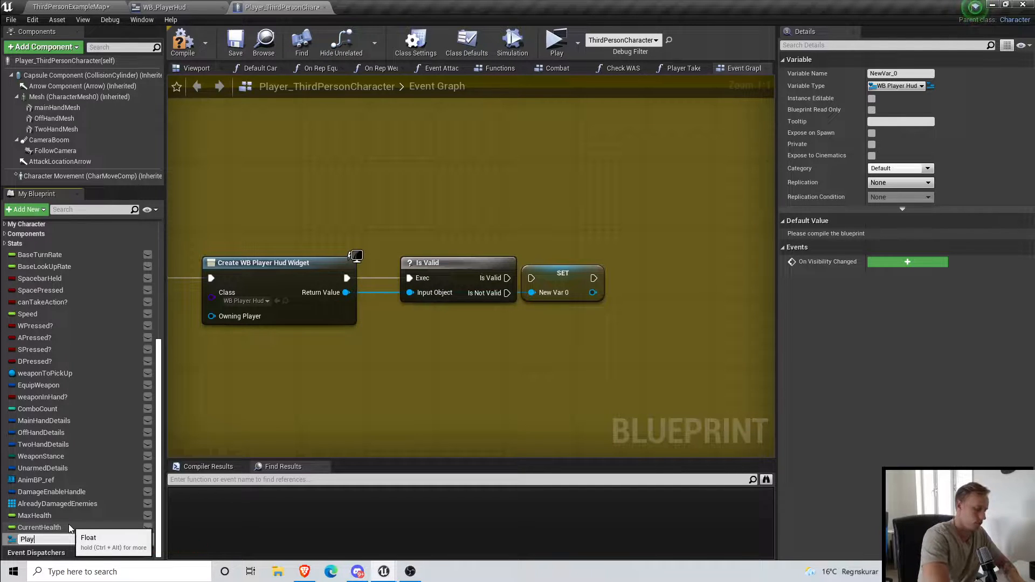
pyautogui.write('erHudReference')
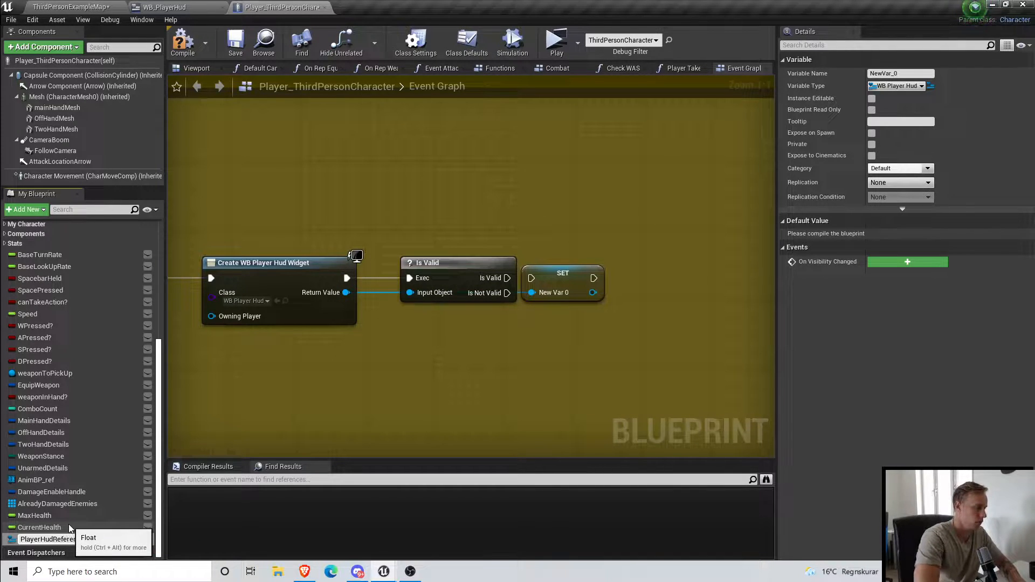
pyautogui.press('Return')
pyautogui.moveTo(508, 278); pyautogui.dragTo(590, 281)
pyautogui.click(531, 249)
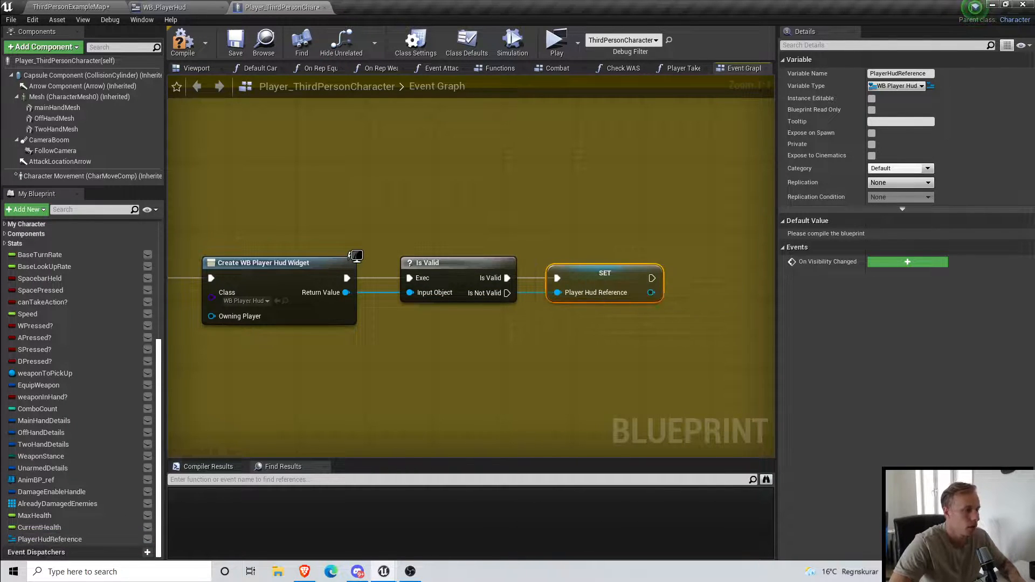
# Step: Add an Add to Viewport node targeting the Player Hud Reference after its SET node, and compile and save
pyautogui.moveTo(671, 335); pyautogui.dragTo(536, 341, button='right')
pyautogui.moveTo(516, 299); pyautogui.dragTo(571, 307)
pyautogui.write('add to vie')
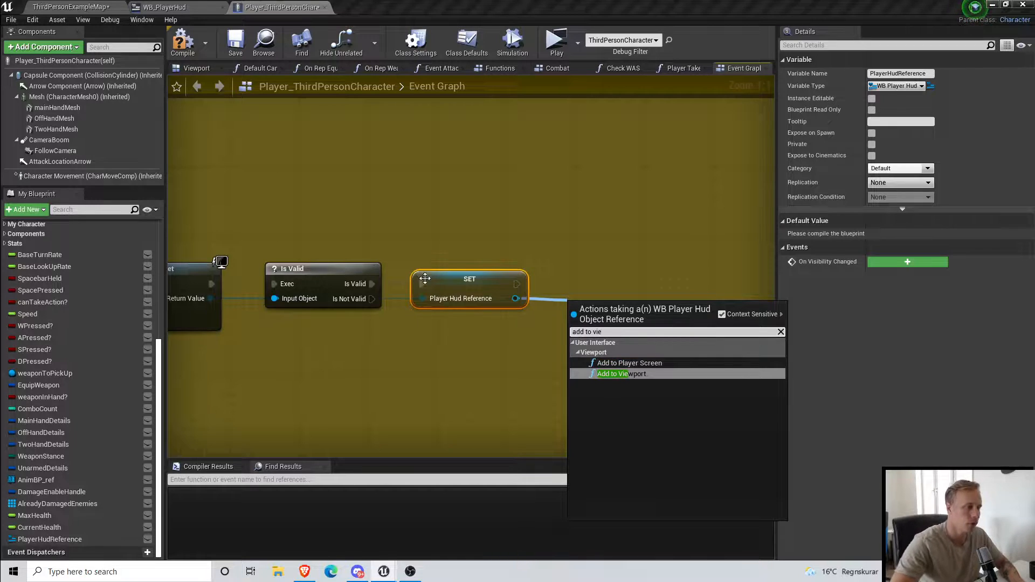
pyautogui.click(620, 374)
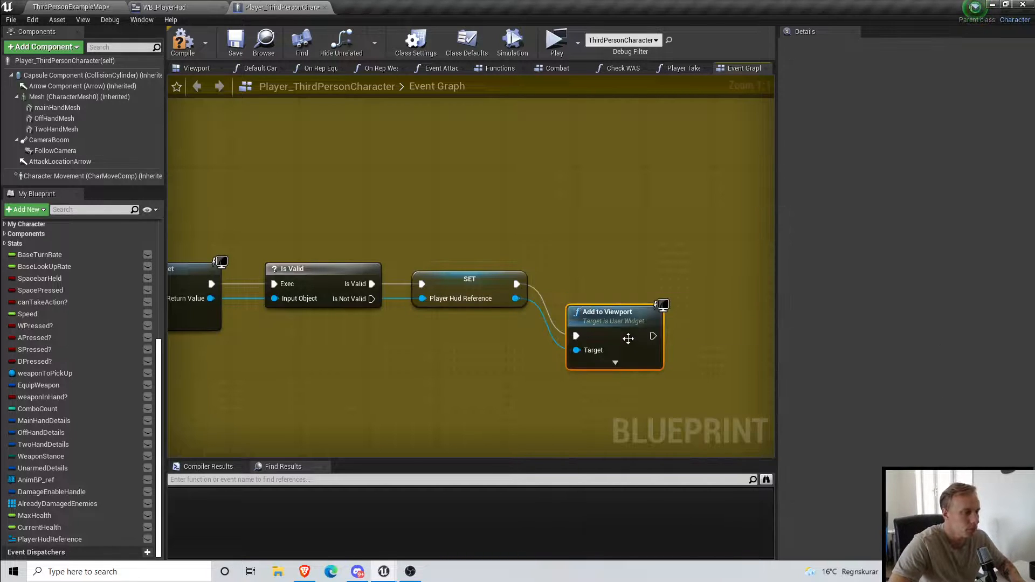
pyautogui.click(182, 41)
pyautogui.click(235, 41)
# Step: Play-test the game and let the troll enemy hit the player to check the HUD health bar, and end the session
pyautogui.click(560, 52)
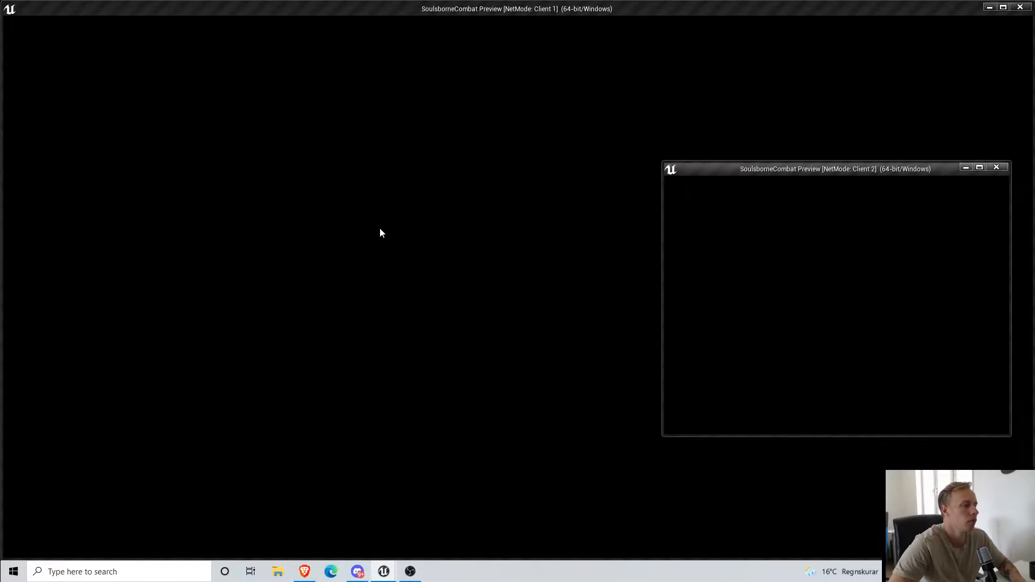
pyautogui.press('w')
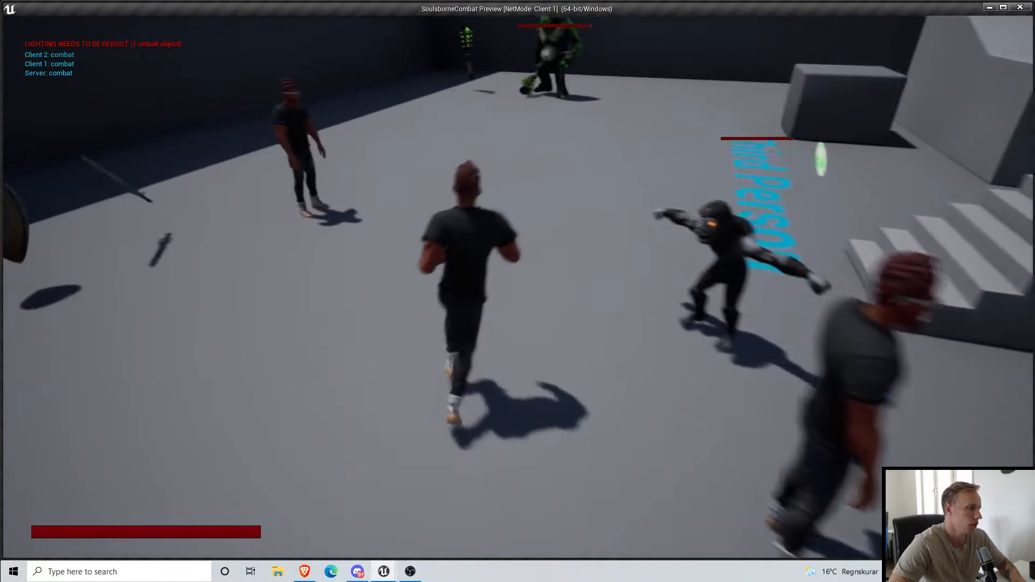
pyautogui.press('w')
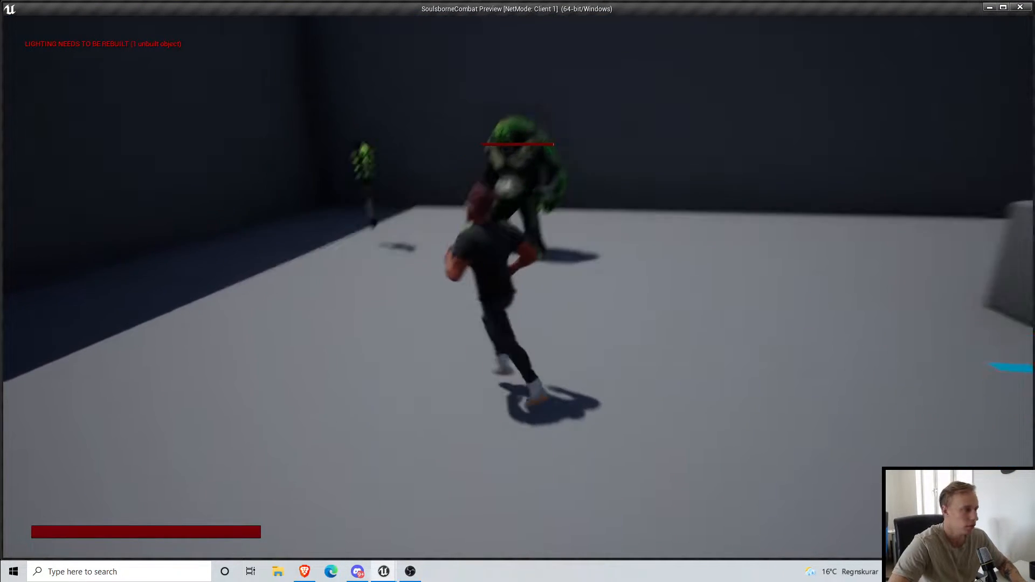
pyautogui.press('w')
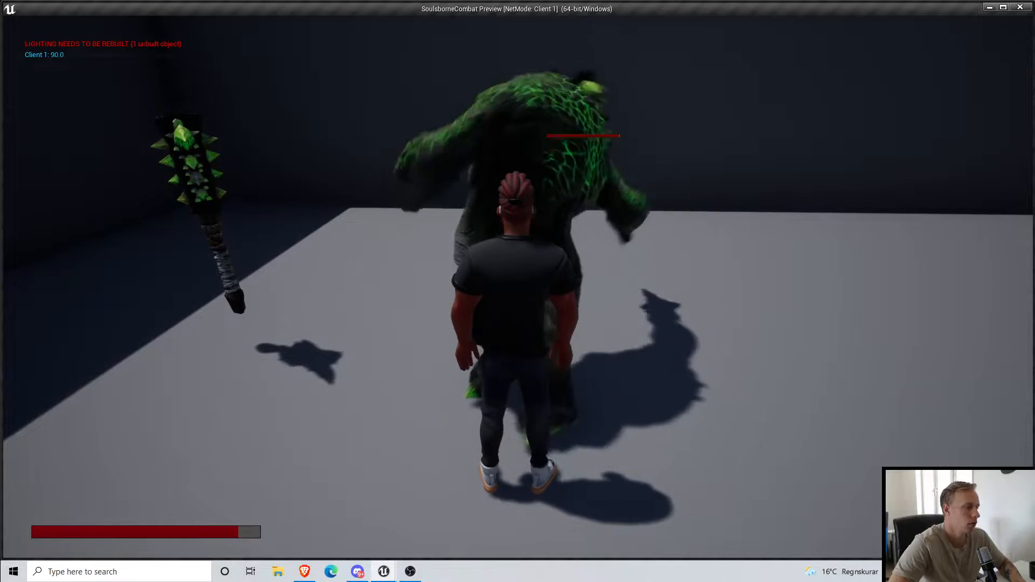
pyautogui.press('a')
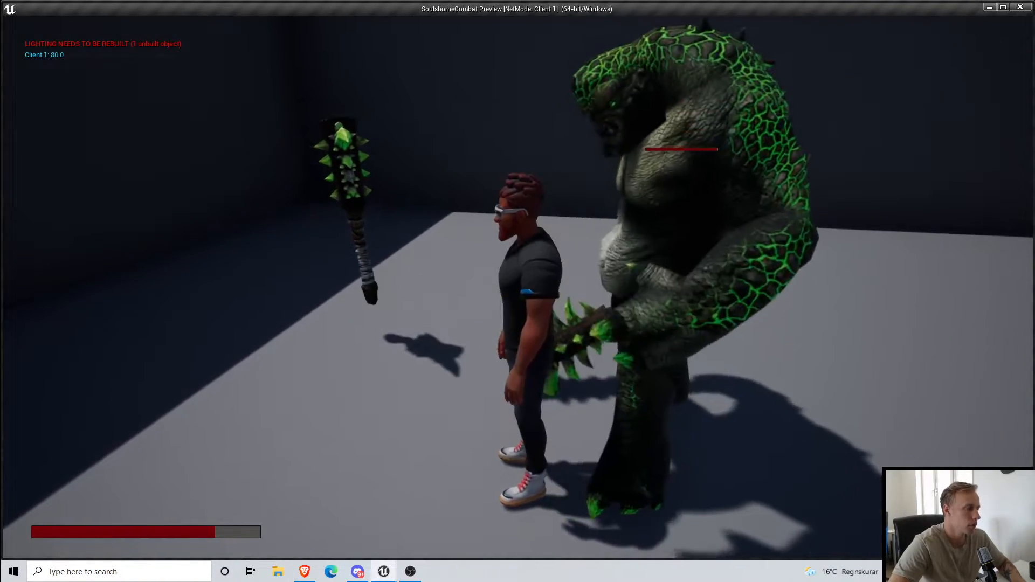
pyautogui.press('a')
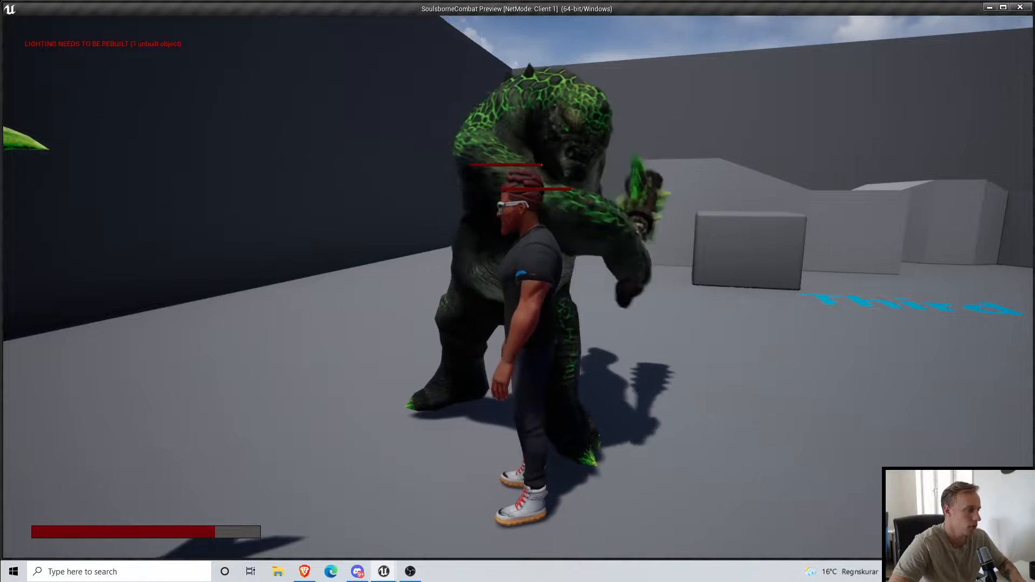
pyautogui.press('Escape')
pyautogui.moveTo(413, 198); pyautogui.dragTo(456, 206, button='right')
# Step: Return to the ThirdPersonExampleMap level and select the troll enemy
pyautogui.click(54, 7)
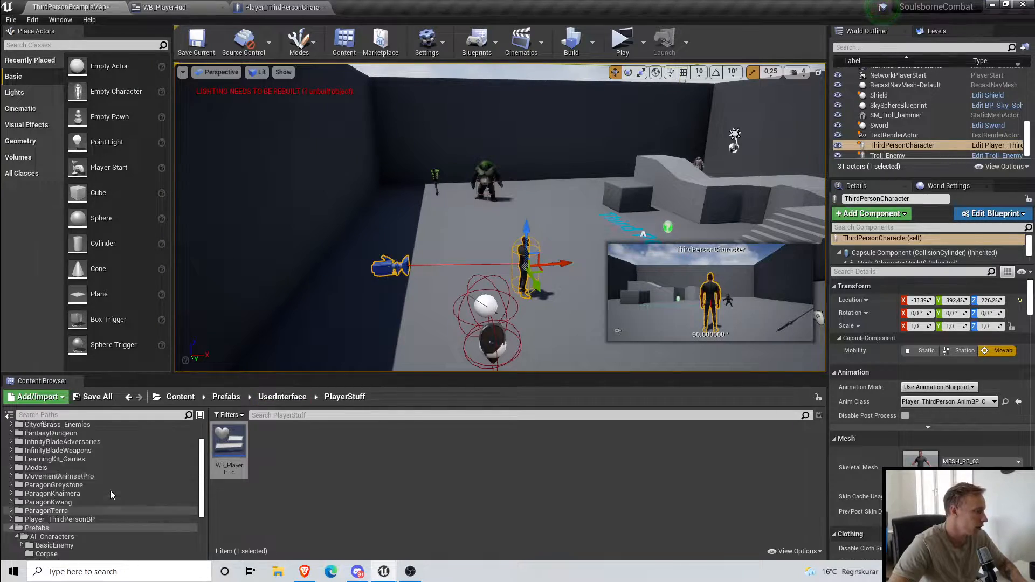
pyautogui.press('w')
pyautogui.moveTo(435, 261)
pyautogui.mouseDown(button='right')
pyautogui.moveTo(418, 259)
pyautogui.moveTo(438, 274)
pyautogui.moveTo(427, 255)
pyautogui.mouseUp(button='right')
pyautogui.press('s')
pyautogui.press('w')
pyautogui.click(524, 171)
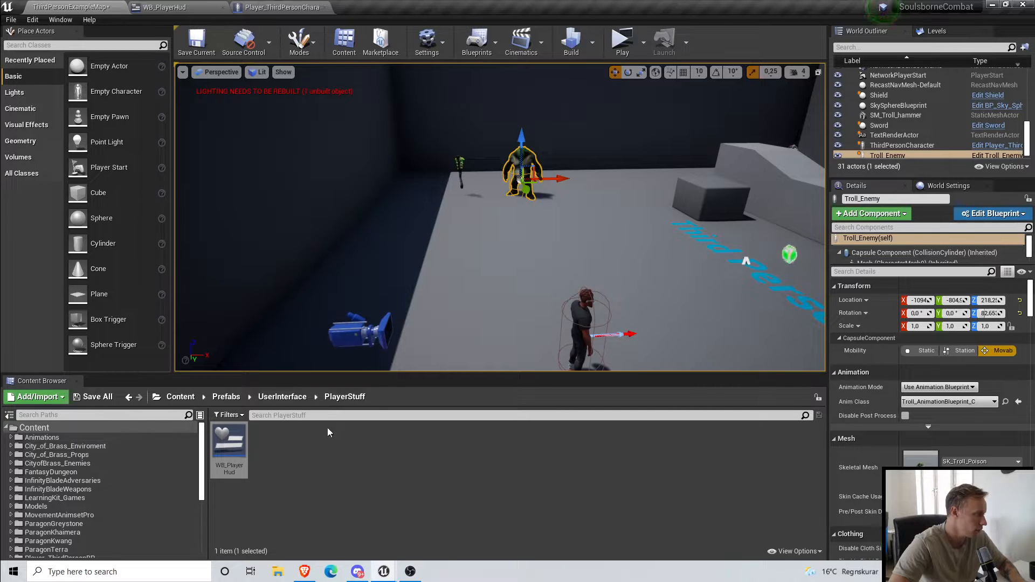
# Step: Locate the troll enemy's assigned animation blueprint asset in the project content
pyautogui.click(120, 437)
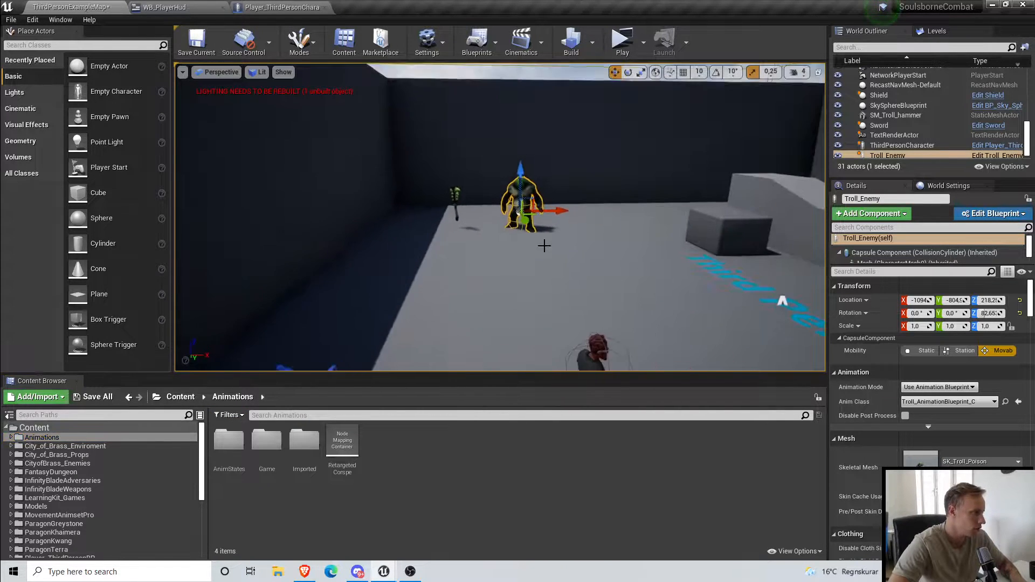
pyautogui.press('w')
pyautogui.moveTo(423, 284)
pyautogui.mouseDown(button='right')
pyautogui.moveTo(433, 280)
pyautogui.moveTo(423, 284)
pyautogui.mouseUp(button='right')
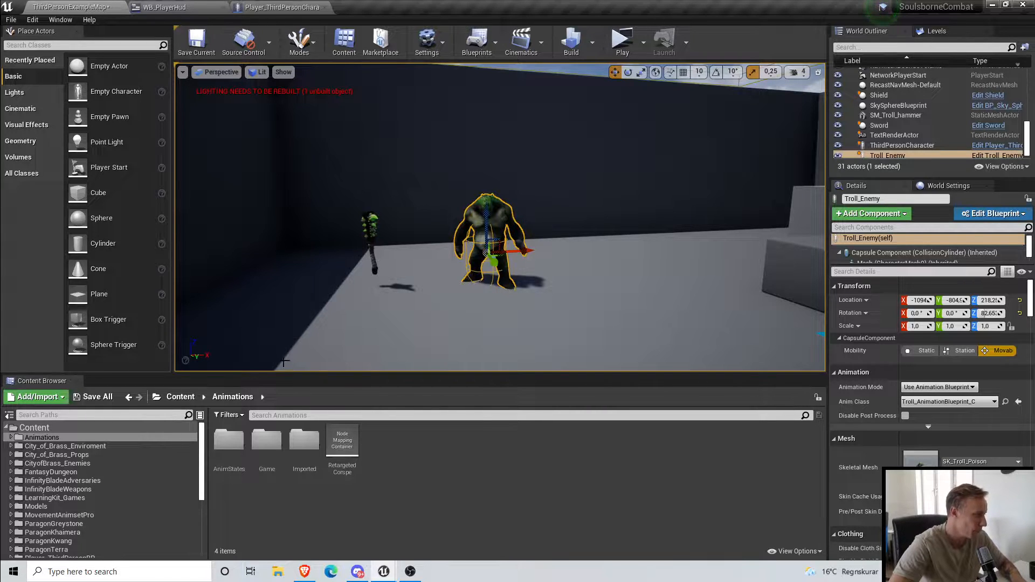
pyautogui.click(86, 481)
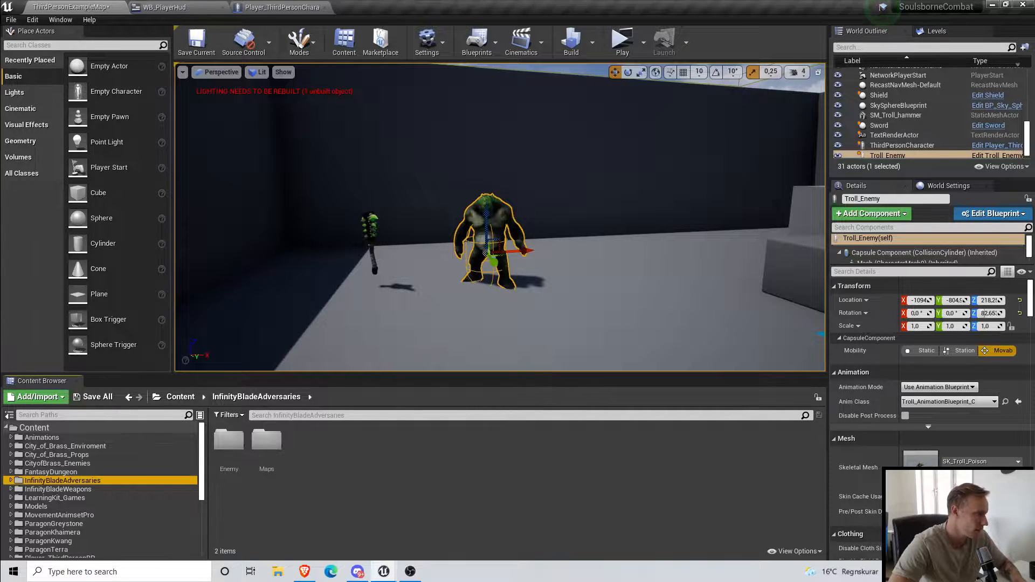
pyautogui.moveTo(340, 324); pyautogui.dragTo(345, 282)
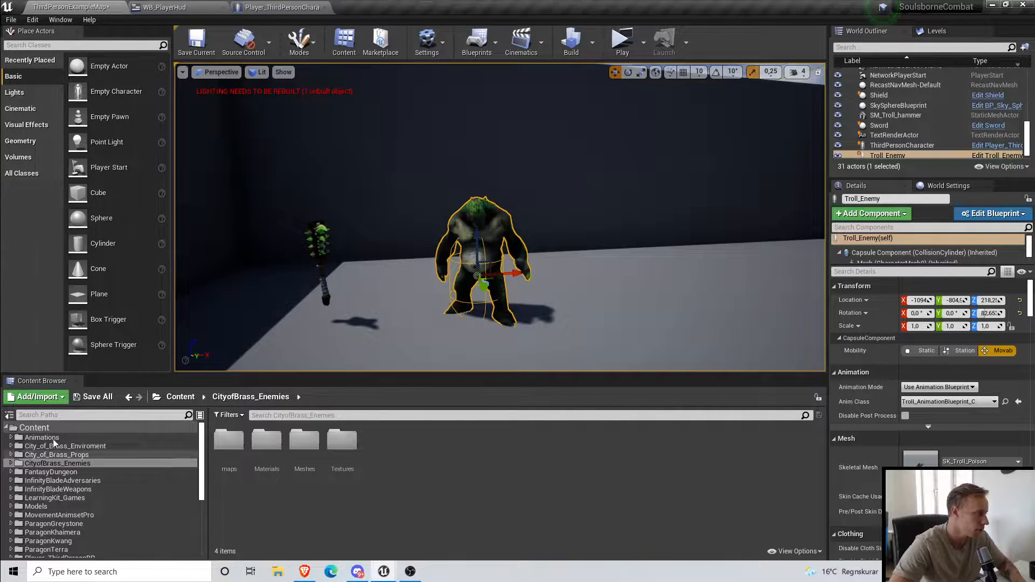
pyautogui.click(1005, 402)
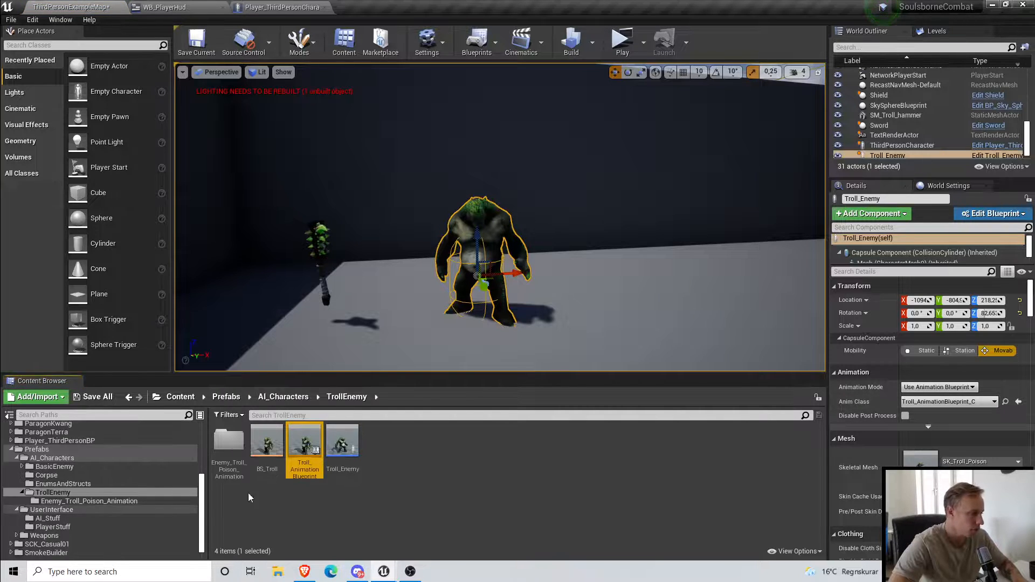
# Step: Browse through AI_Characters and TrollEnemy to the Enemy_Troll_Poison_Animation folder
pyautogui.click(301, 402)
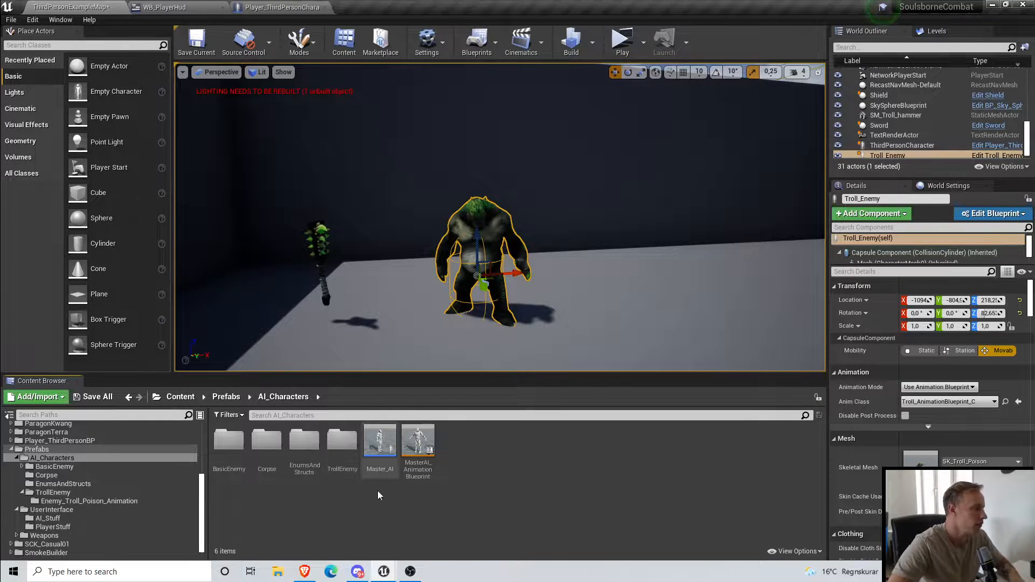
pyautogui.click(344, 467)
pyautogui.doubleClick(344, 466)
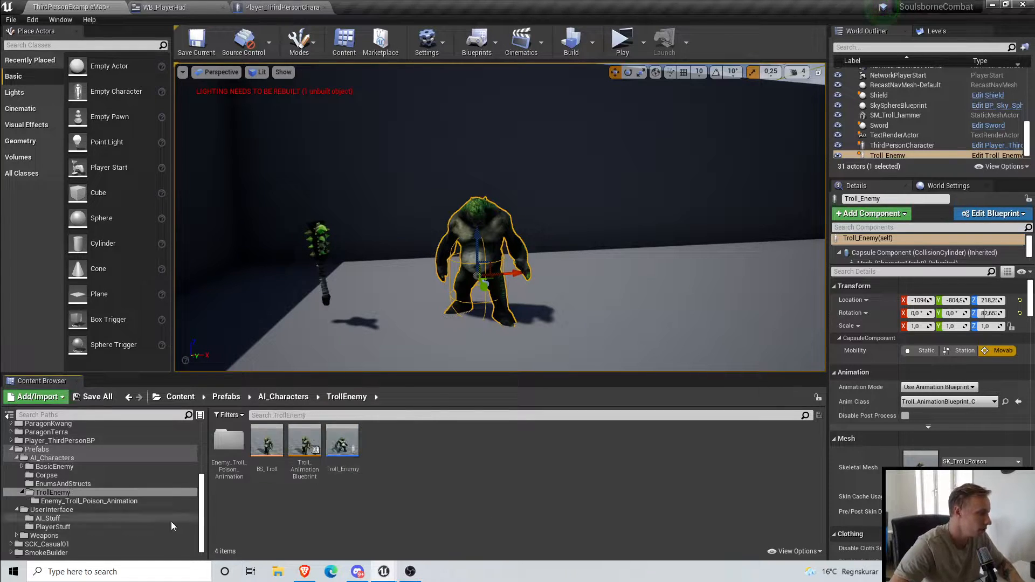
pyautogui.click(229, 447)
pyautogui.doubleClick(229, 447)
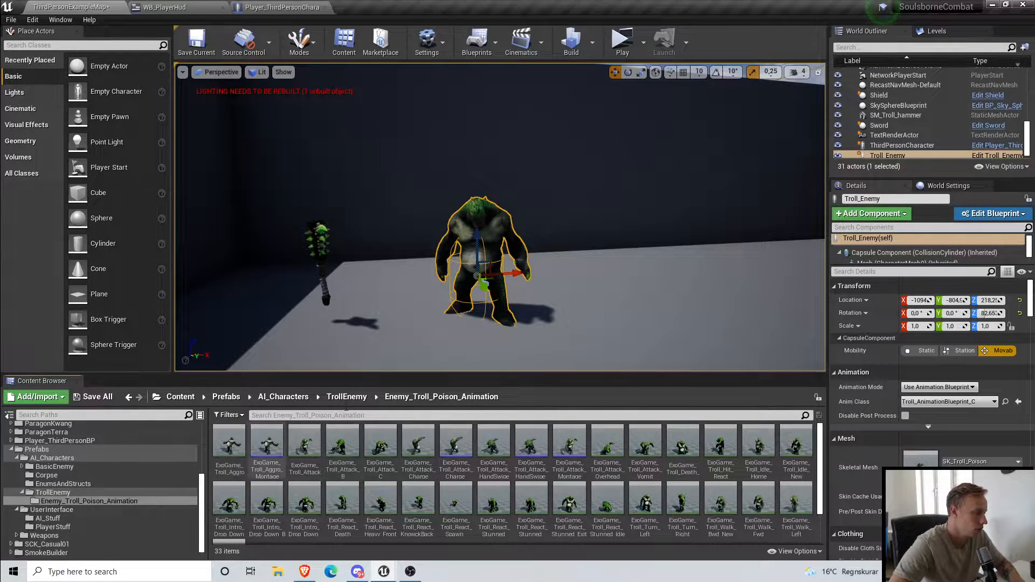
pyautogui.click(291, 7)
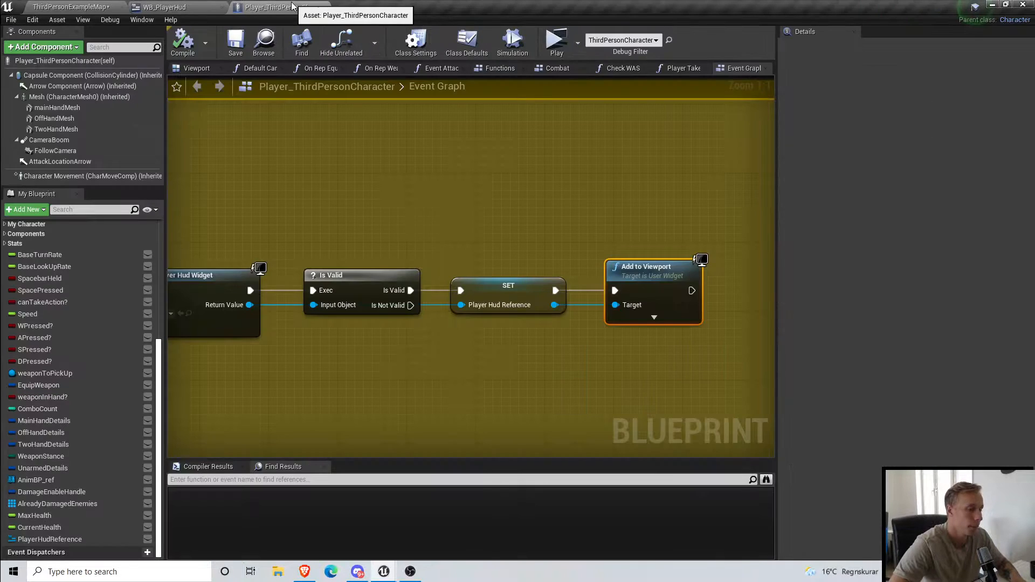
pyautogui.click(151, 5)
pyautogui.click(76, 6)
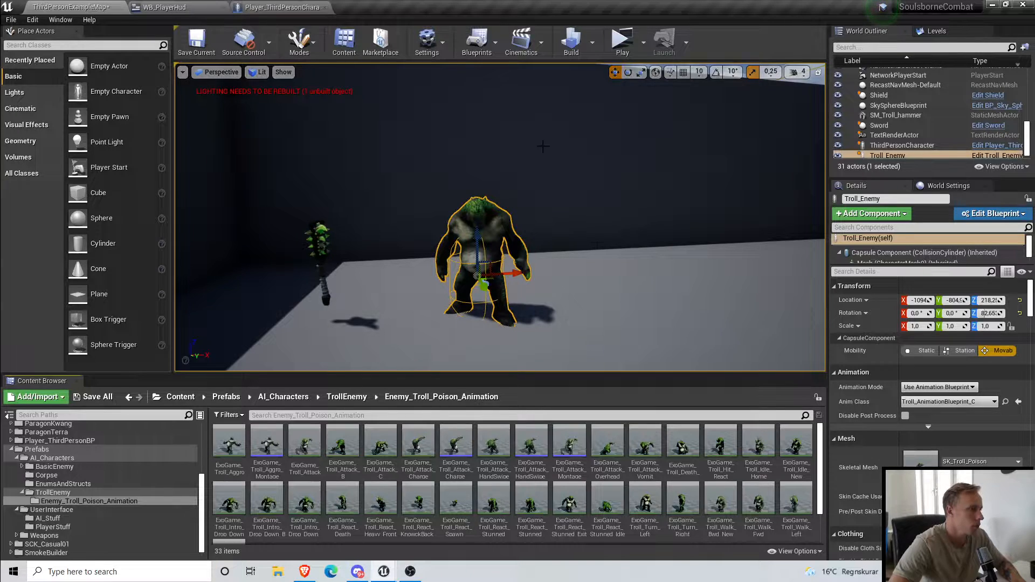
pyautogui.moveTo(420, 291); pyautogui.dragTo(400, 291, button='right')
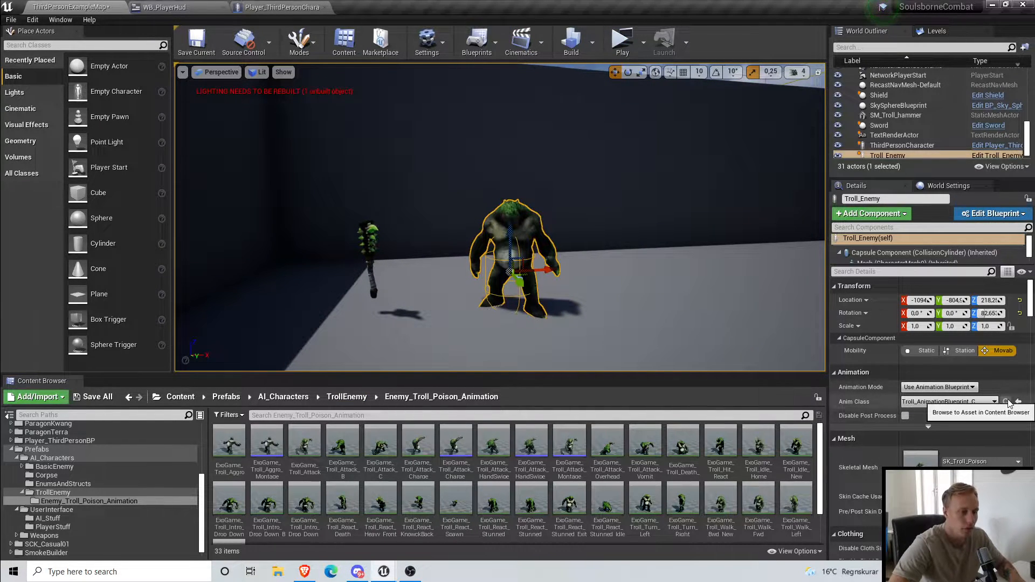
pyautogui.scroll(2, 113, 499)
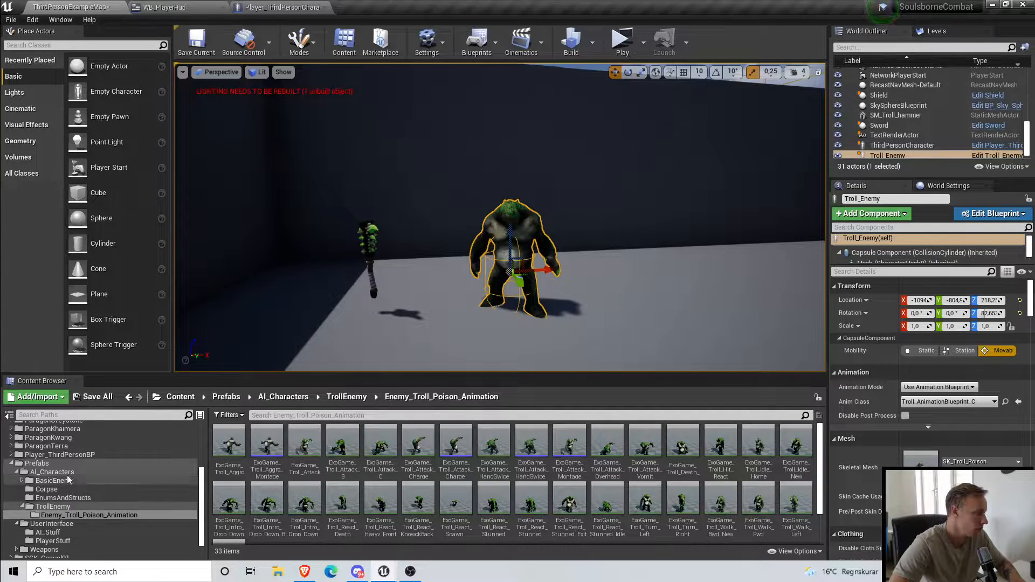
# Step: Open the troll's charge attack montage, ExoGame_Troll_Attack_Charge_Montage, from the Enemy_Troll_Poison_Animation folder
pyautogui.click(54, 472)
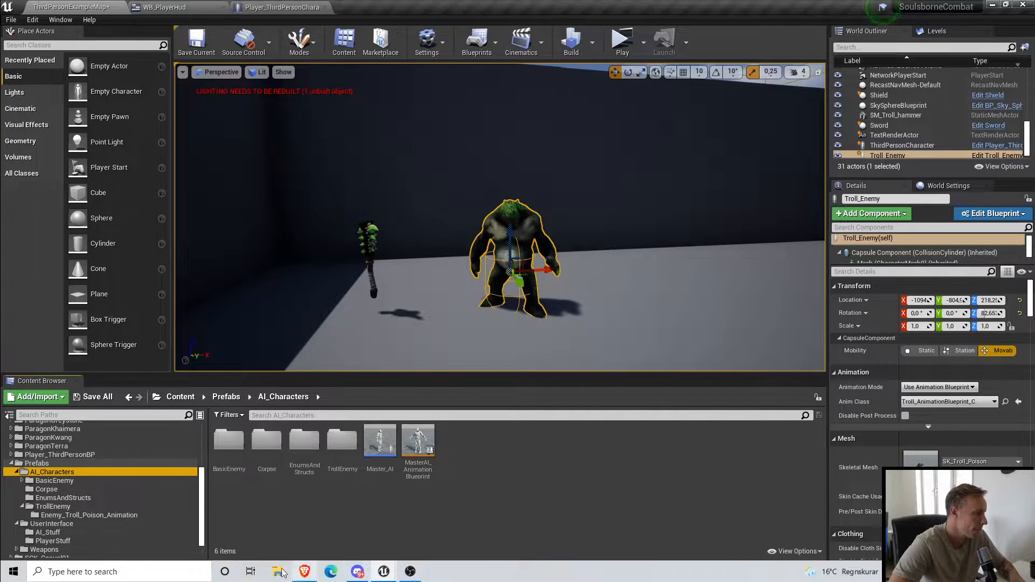
pyautogui.click(93, 506)
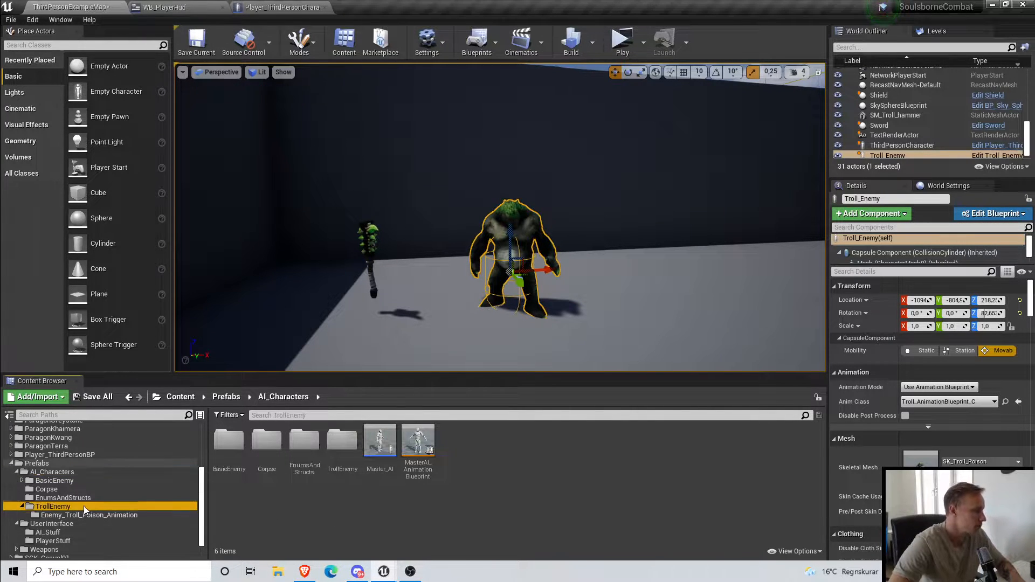
pyautogui.doubleClick(230, 439)
pyautogui.click(449, 468)
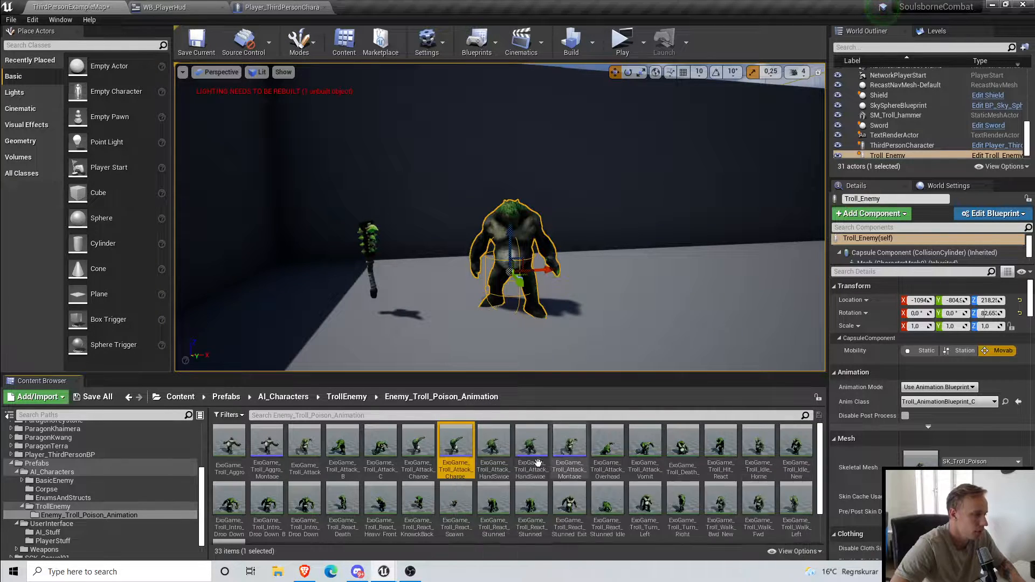
pyautogui.doubleClick(452, 471)
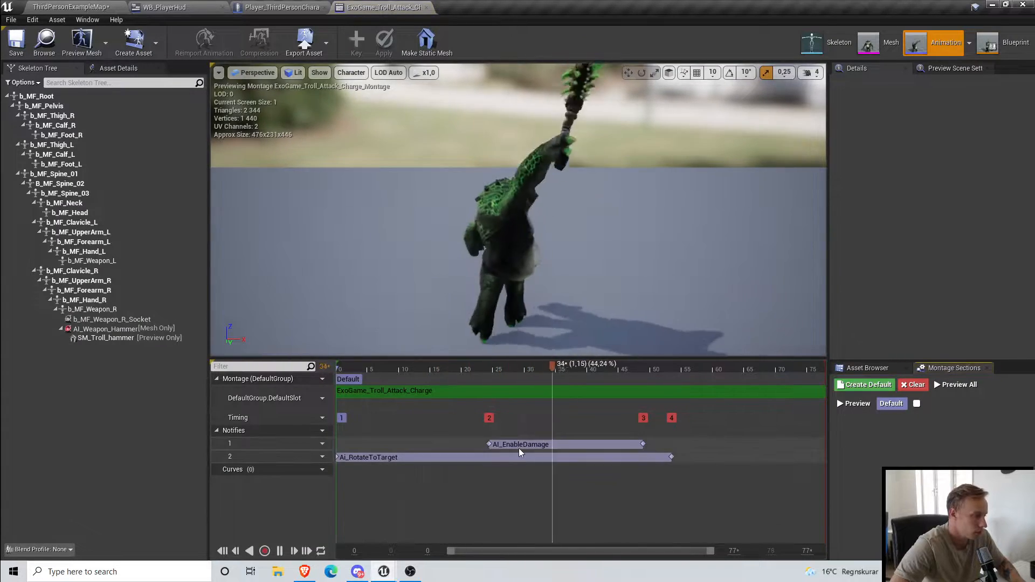
# Step: Open the blueprint of the montage's AI_EnableDamage notify and examine its Received_NotifyEnd graph
pyautogui.rightClick(553, 449)
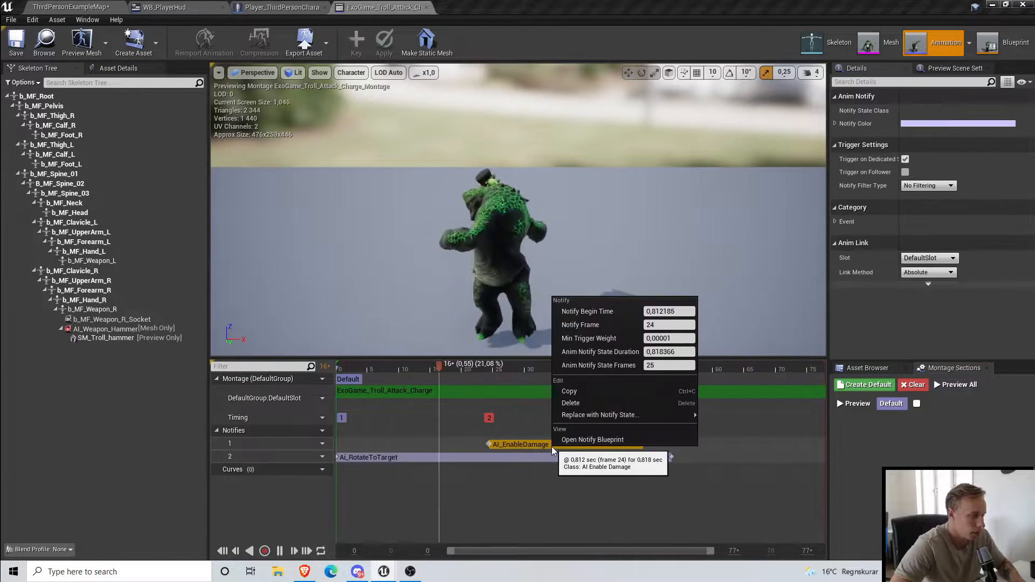
pyautogui.click(560, 436)
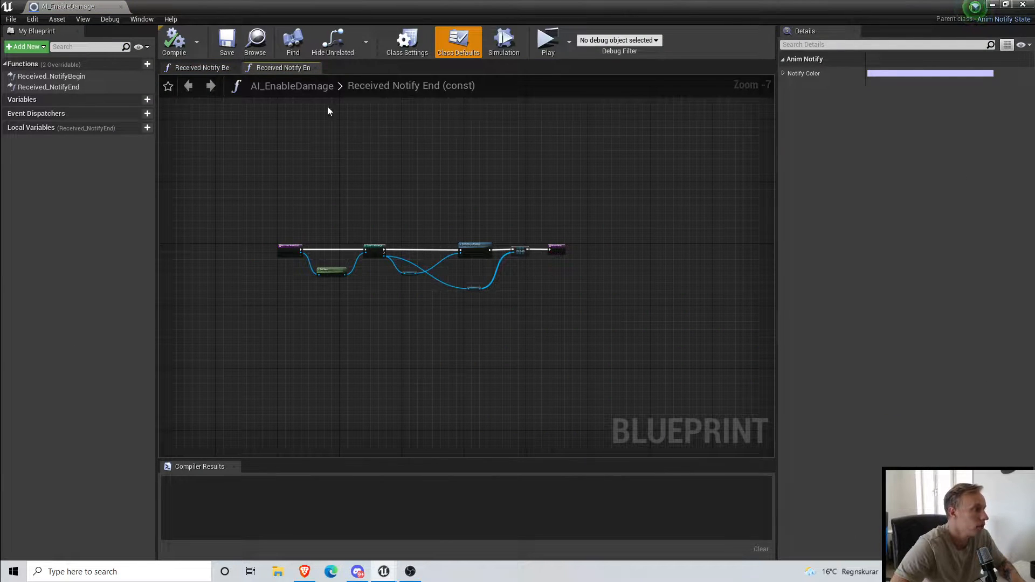
pyautogui.click(74, 88)
pyautogui.scroll(6, 556, 262)
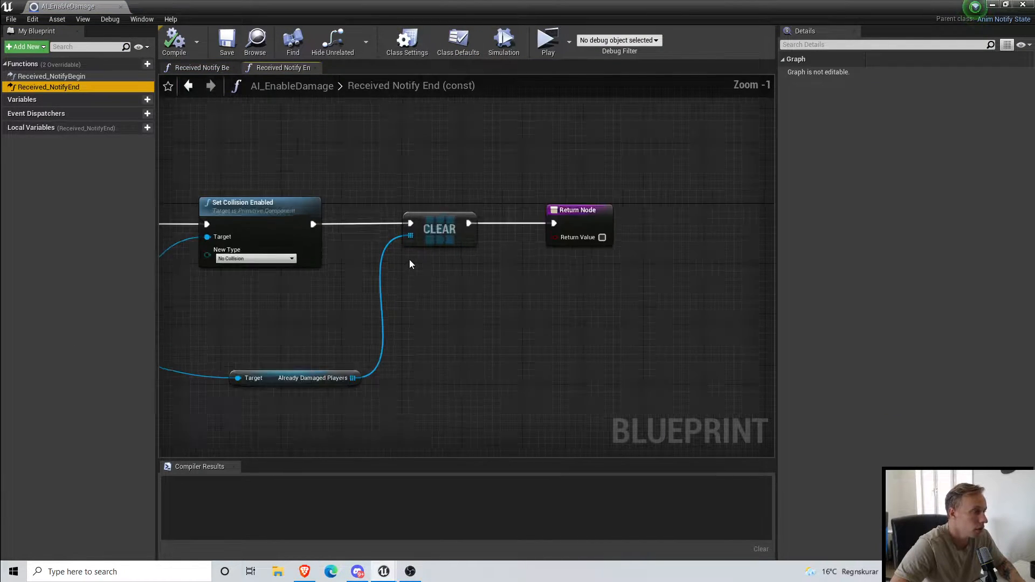
pyautogui.moveTo(477, 323); pyautogui.dragTo(522, 321, button='right')
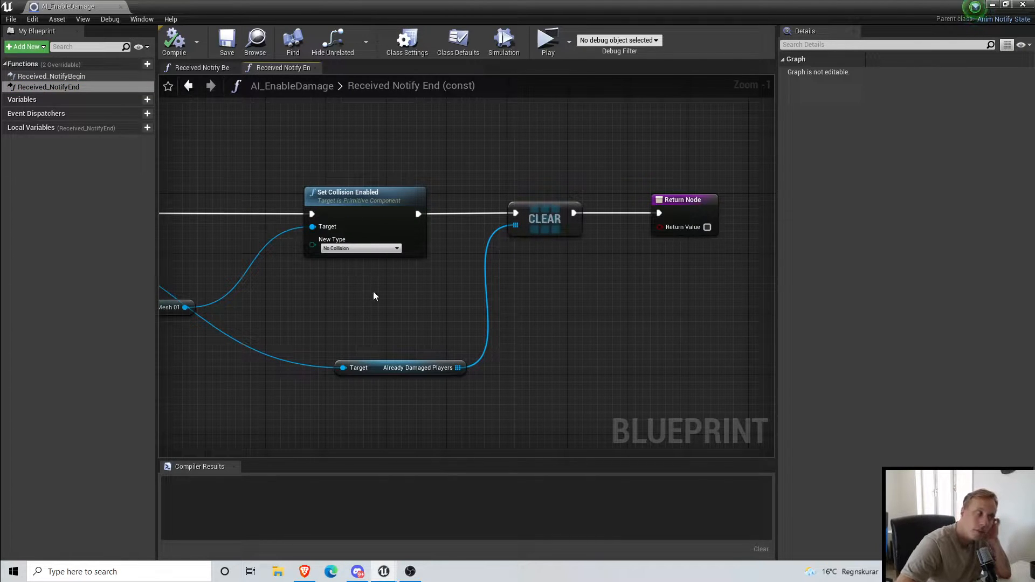
pyautogui.moveTo(367, 290); pyautogui.dragTo(398, 282, button='right')
# Step: Examine the Received_NotifyBegin graph of AI_EnableDamage and dock its window with the other open editors
pyautogui.doubleClick(61, 77)
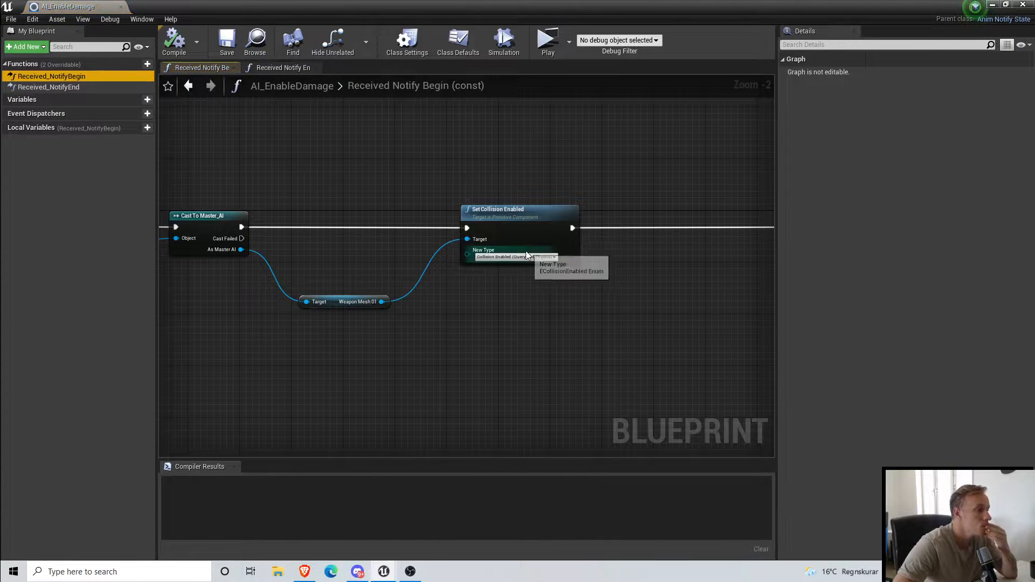
pyautogui.scroll(1, 512, 265)
pyautogui.scroll(-4, 513, 265)
pyautogui.moveTo(458, 213); pyautogui.dragTo(507, 232, button='right')
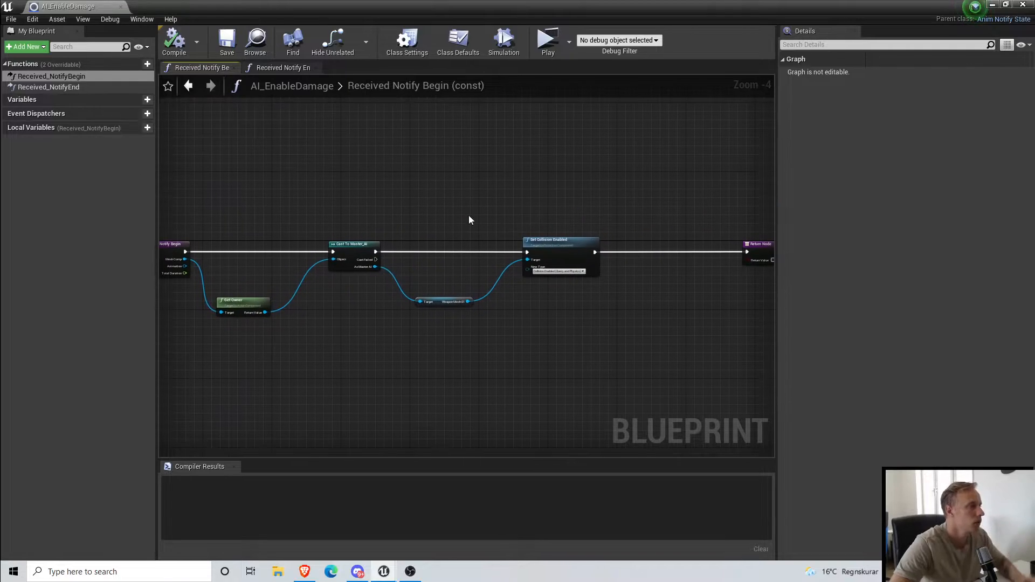
pyautogui.moveTo(136, 14); pyautogui.dragTo(505, 5)
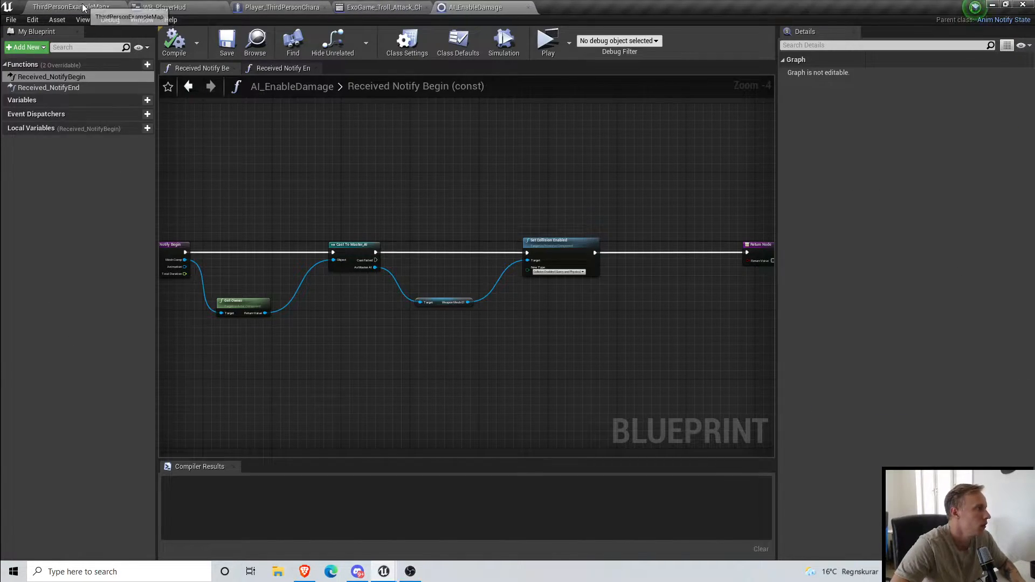
pyautogui.click(81, 7)
pyautogui.click(620, 43)
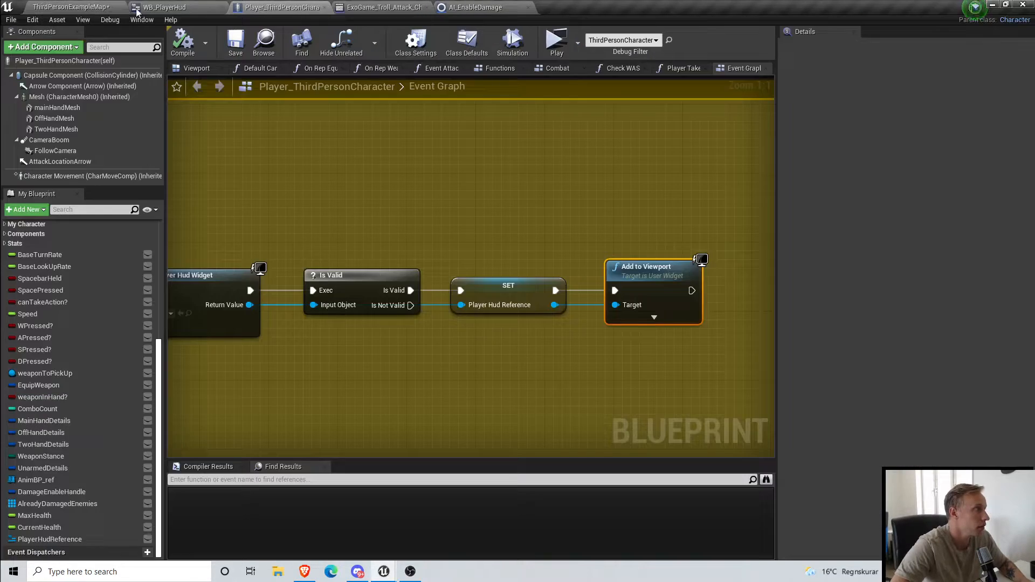
pyautogui.click(156, 7)
pyautogui.click(393, 8)
pyautogui.click(182, 6)
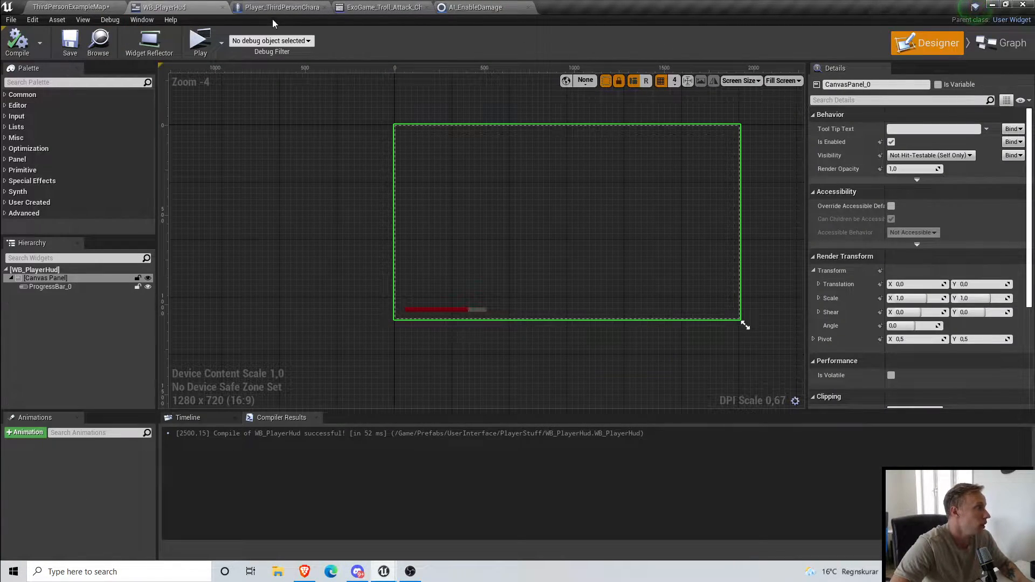
# Step: Open the Troll_Enemy blueprint from the selected troll in the level and show its 3D viewport
pyautogui.click(104, 7)
pyautogui.click(995, 213)
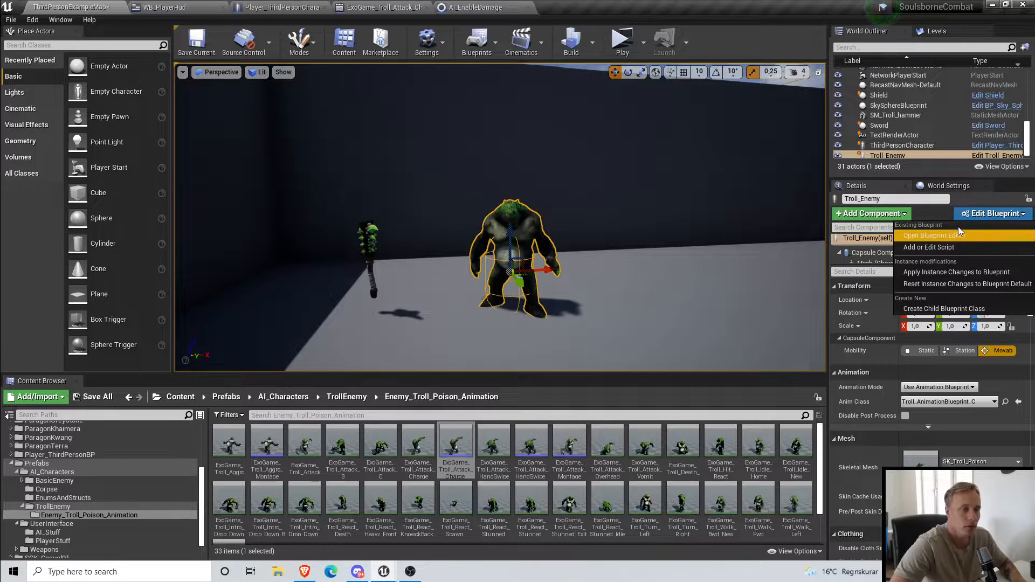
pyautogui.click(981, 233)
pyautogui.click(195, 69)
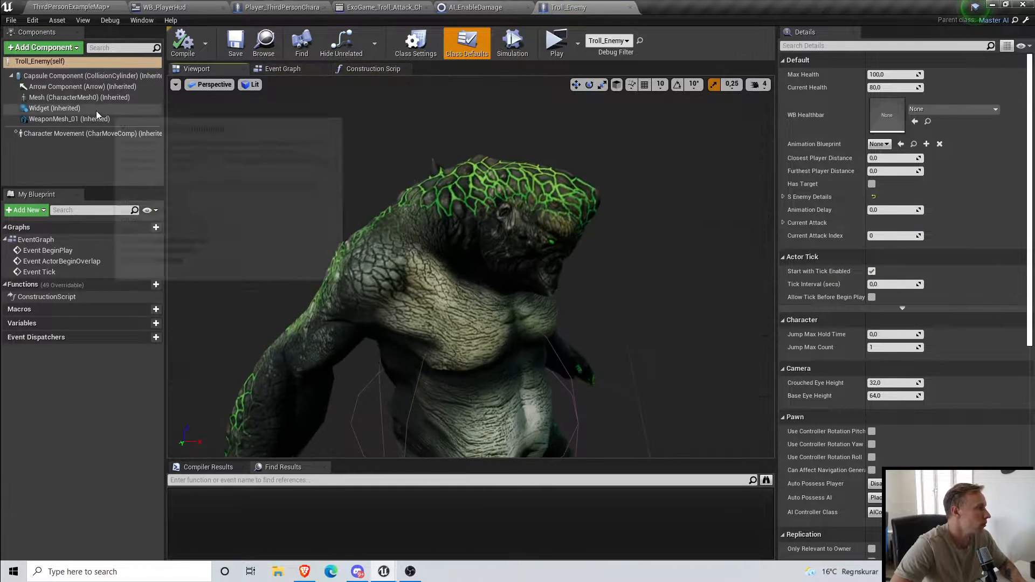
# Step: Check the troll's WeaponMesh_01 component, and open the SM_Troll_hammer static mesh from the hammer placed in the level
pyautogui.click(81, 119)
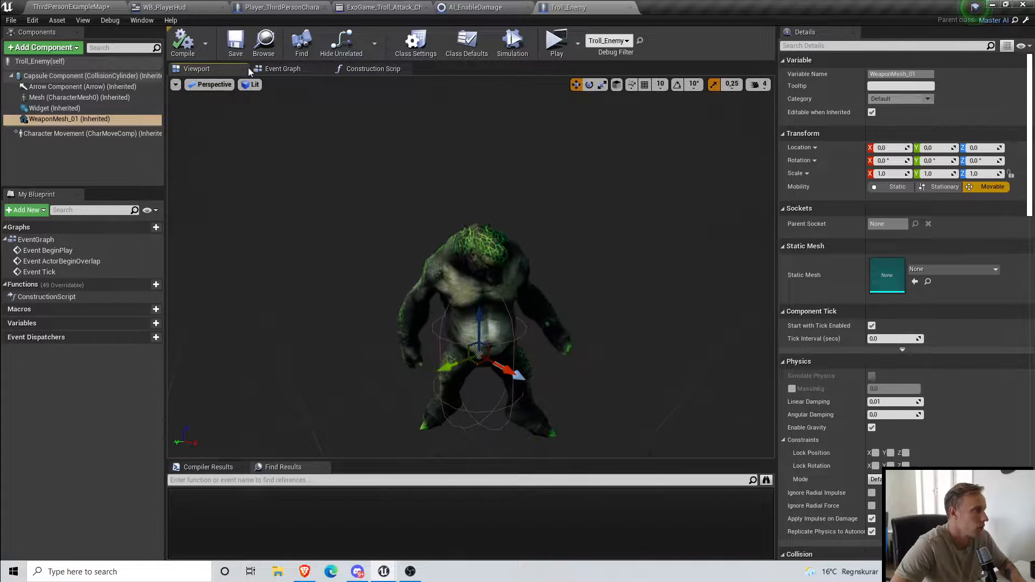
pyautogui.click(37, 5)
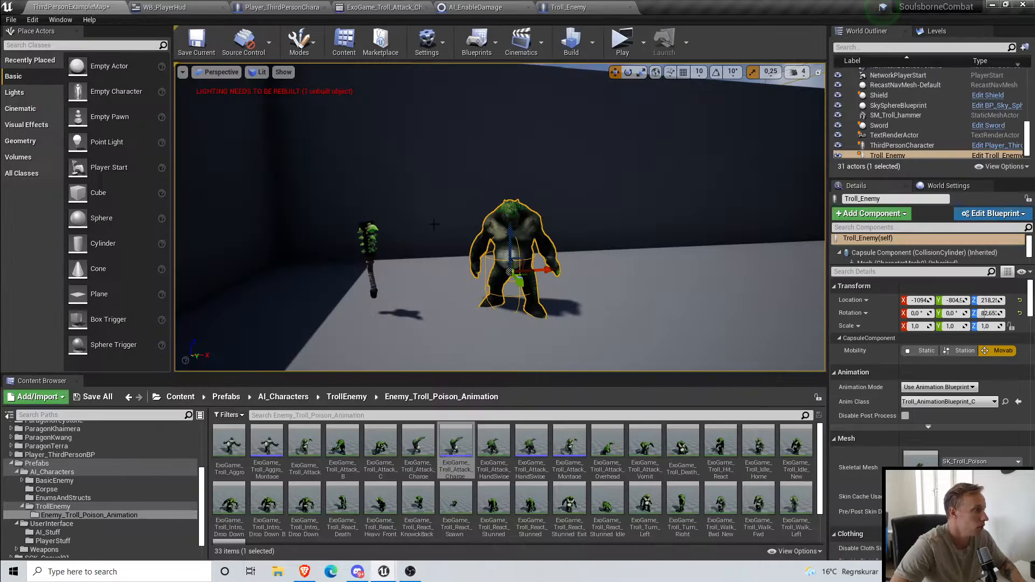
pyautogui.click(368, 251)
pyautogui.rightClick(370, 147)
pyautogui.click(434, 169)
pyautogui.doubleClick(228, 445)
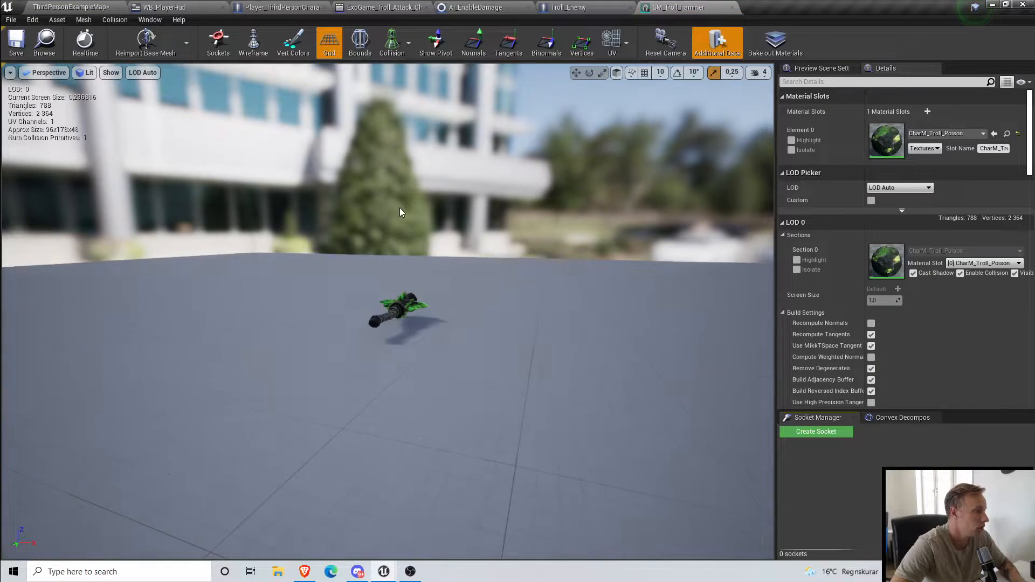
# Step: Remove the existing collision from the SM_Troll_hammer static mesh
pyautogui.moveTo(399, 212); pyautogui.dragTo(400, 254)
pyautogui.click(114, 19)
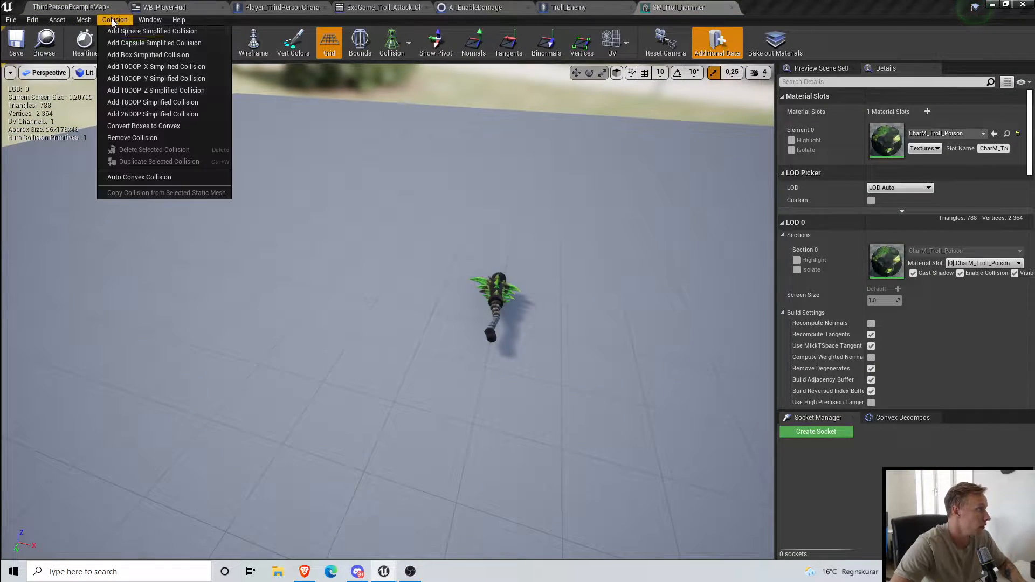
pyautogui.click(144, 137)
pyautogui.click(146, 41)
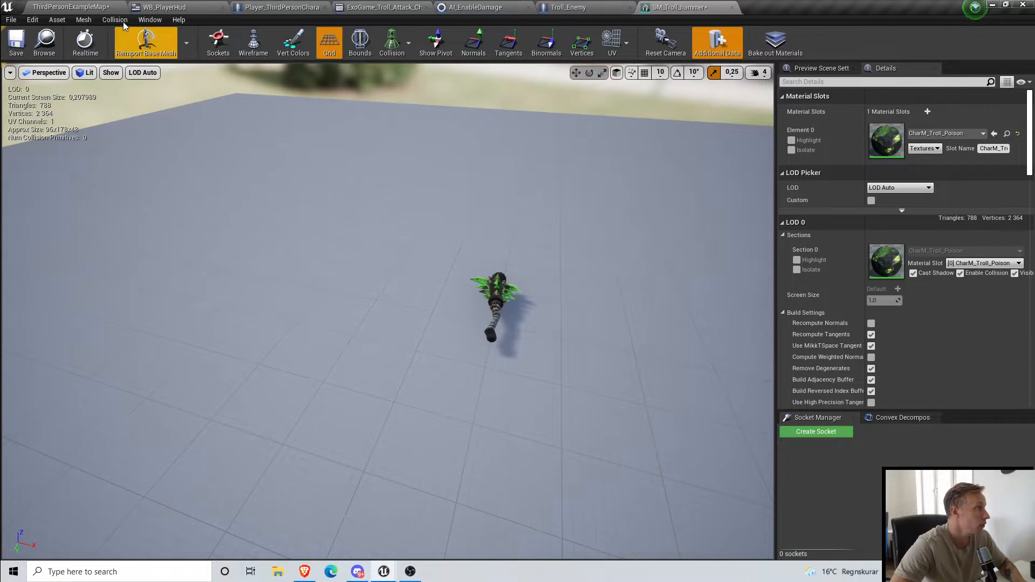
pyautogui.press('Escape')
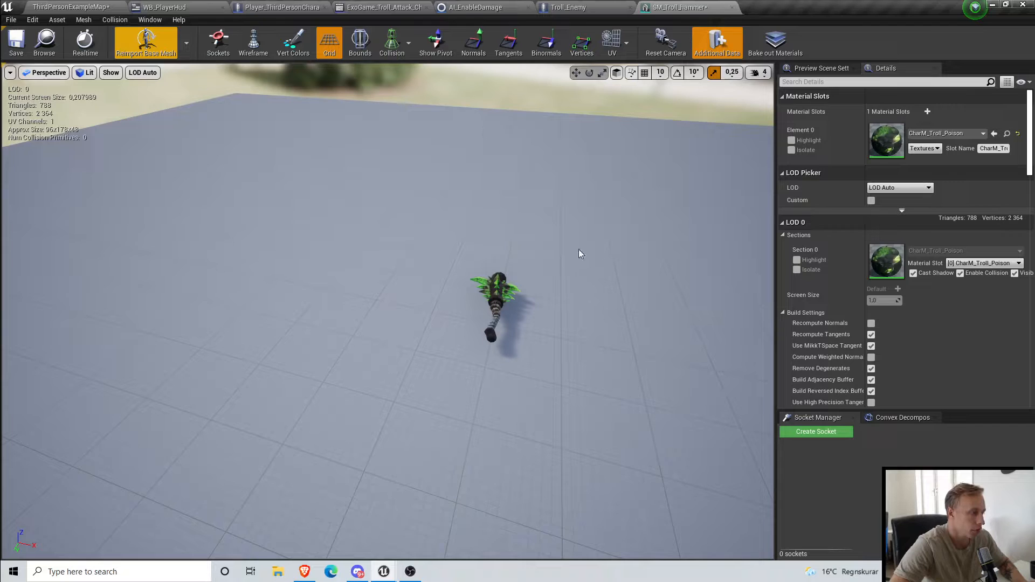
# Step: Add a capsule simplified collision around the troll hammer mesh, check its fit from several sides, and save the changes
pyautogui.moveTo(409, 242); pyautogui.dragTo(583, 283, button='right')
pyautogui.moveTo(512, 328)
pyautogui.mouseDown(button='right')
pyautogui.moveTo(509, 224)
pyautogui.moveTo(507, 323)
pyautogui.mouseUp(button='right')
pyautogui.click(124, 20)
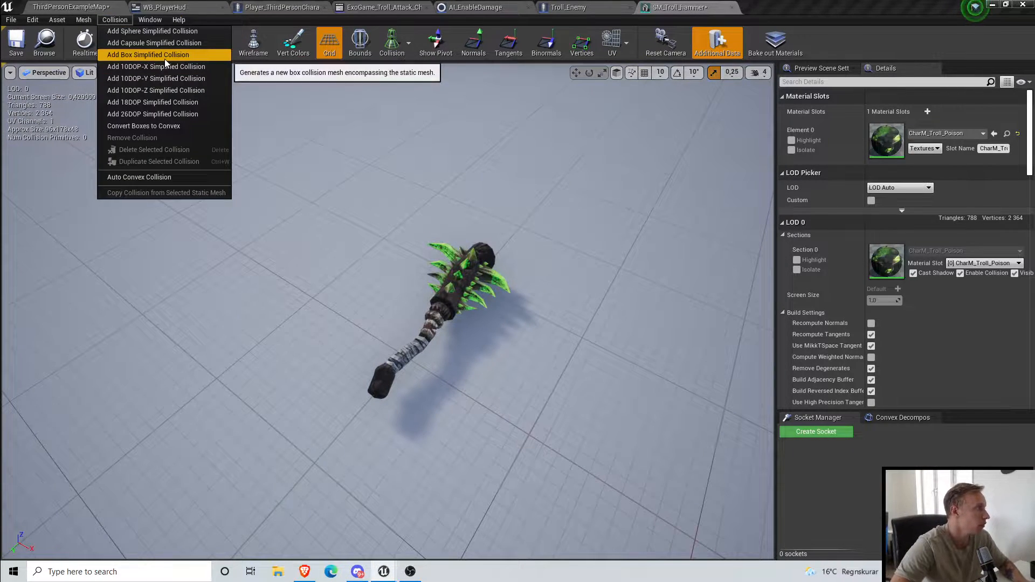
pyautogui.click(167, 44)
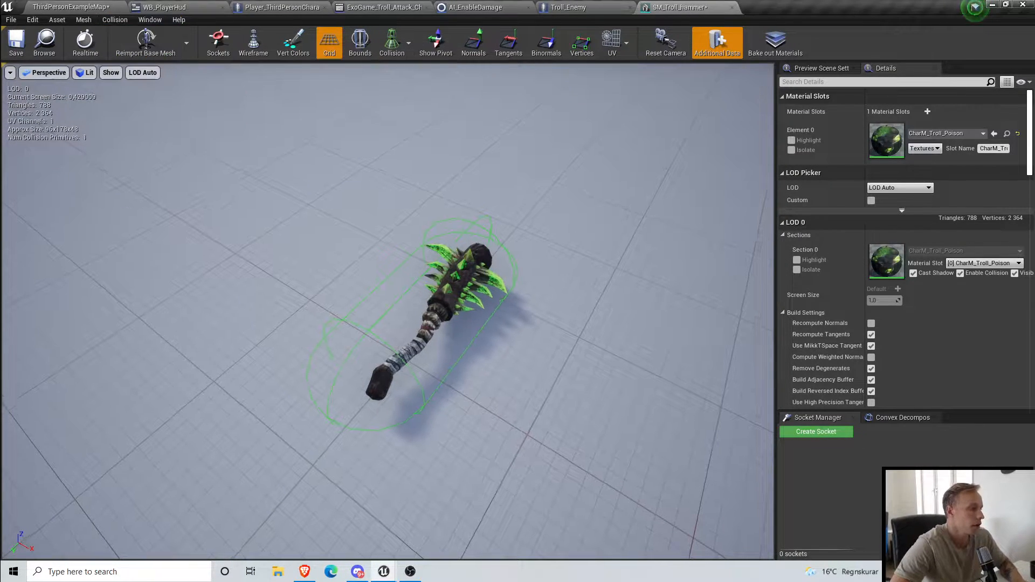
pyautogui.moveTo(519, 337); pyautogui.dragTo(550, 334, button='right')
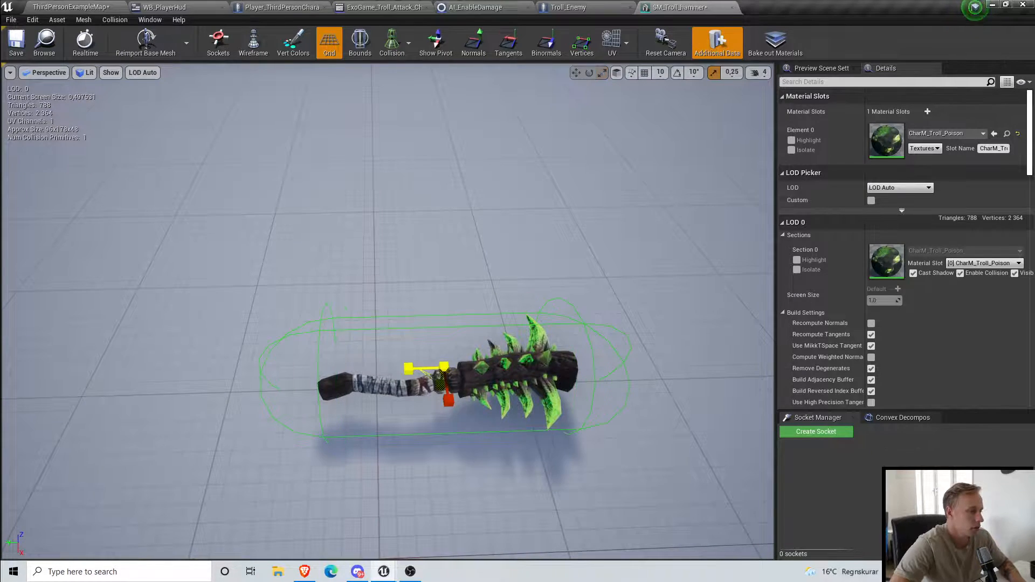
pyautogui.moveTo(417, 336); pyautogui.dragTo(523, 322, button='right')
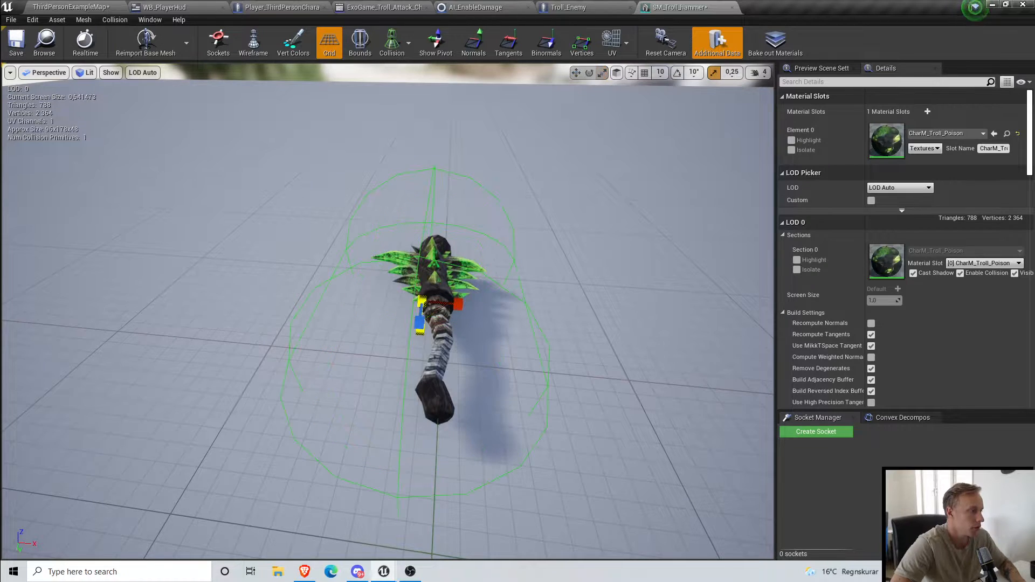
pyautogui.click(23, 19)
pyautogui.click(28, 67)
# Step: Start a play test of the level and bring the player up to the troll to take a first hammer hit
pyautogui.click(70, 7)
pyautogui.click(621, 48)
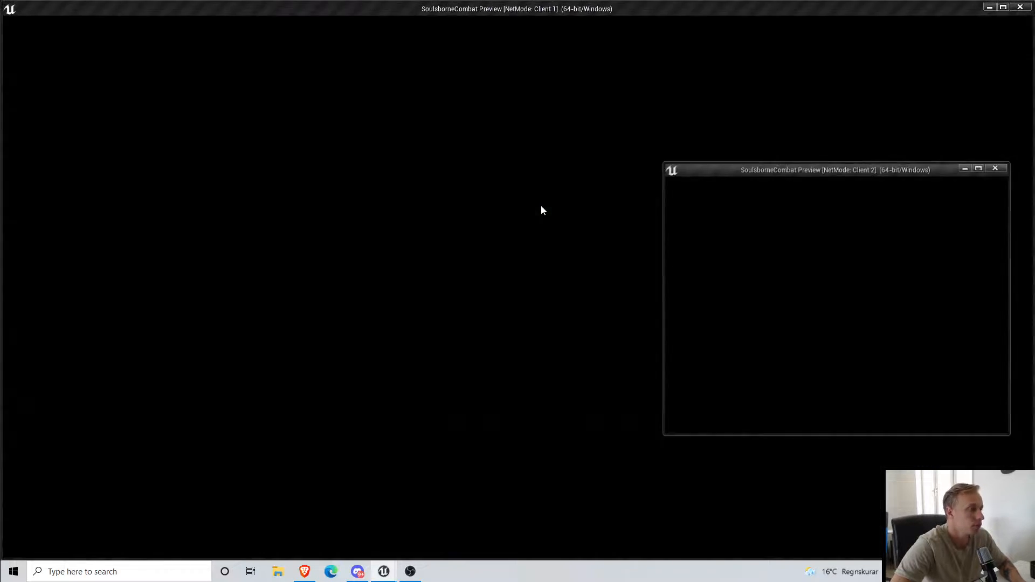
pyautogui.press('w')
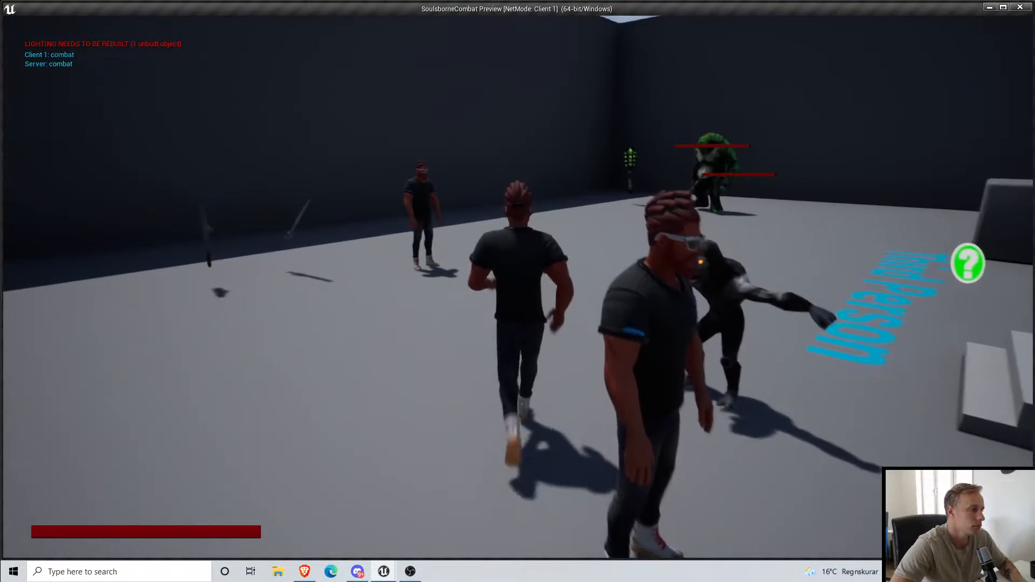
pyautogui.press('space')
pyautogui.press('w')
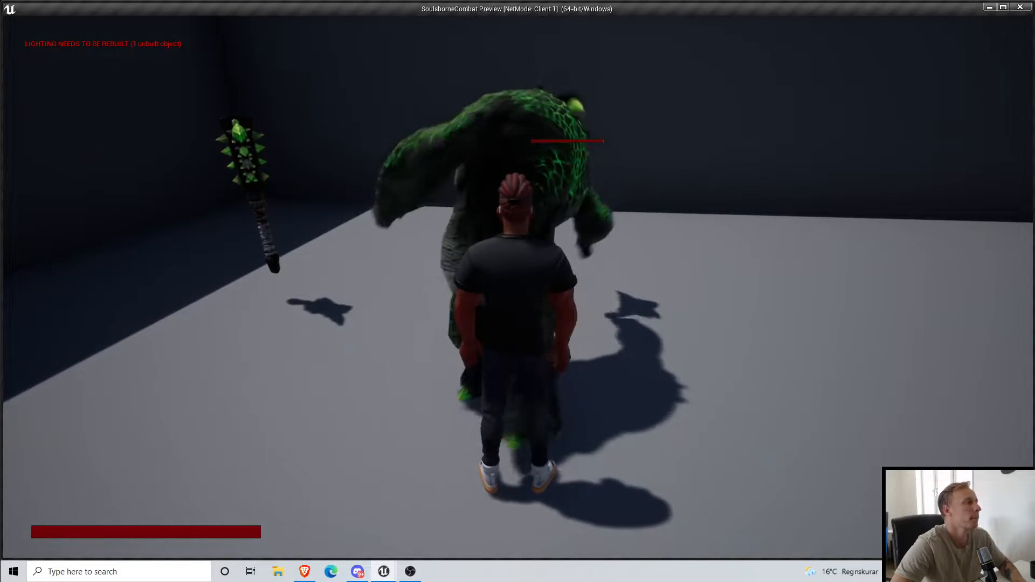
pyautogui.press('s')
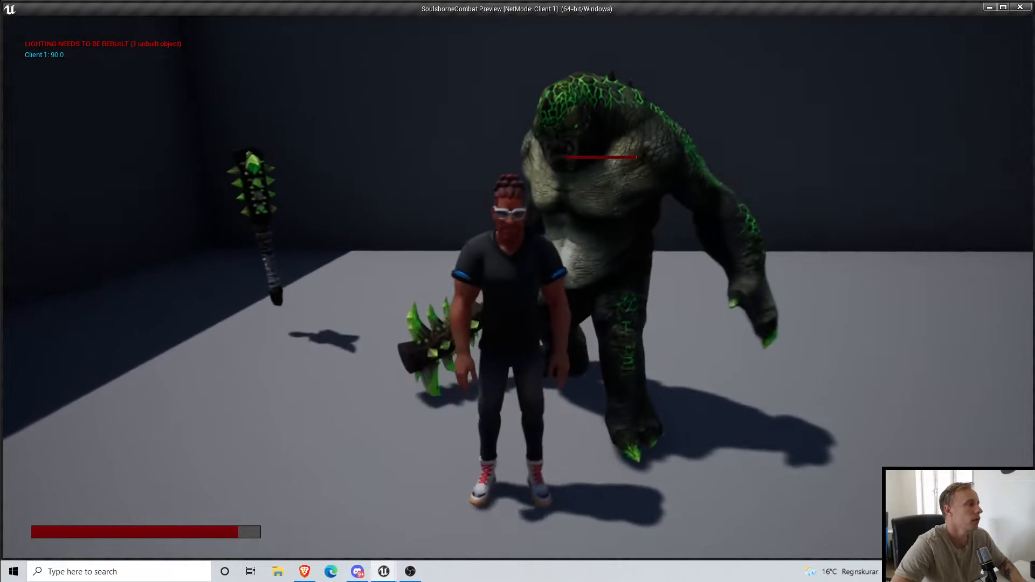
# Step: Keep the player moving within the troll's attack range and watch the HUD health bar drain with each hit
pyautogui.press('w')
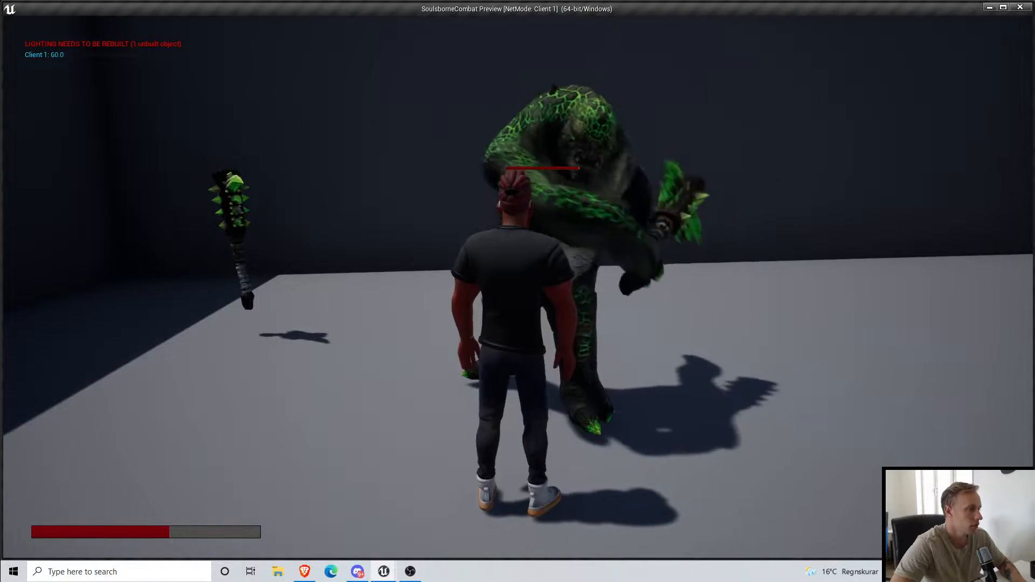
pyautogui.press('a')
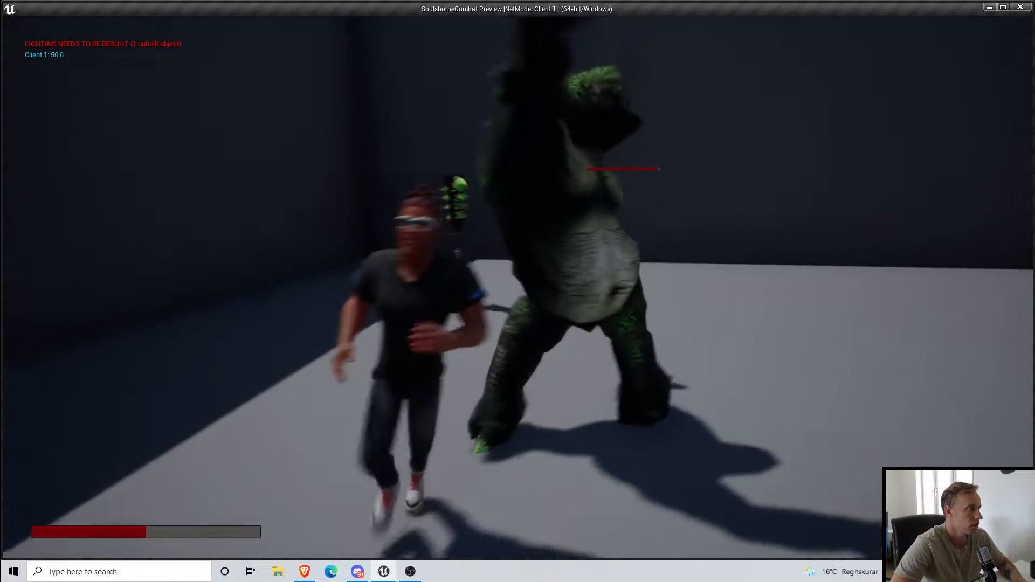
pyautogui.press('w')
pyautogui.press('d')
pyautogui.press('a')
pyautogui.press('w')
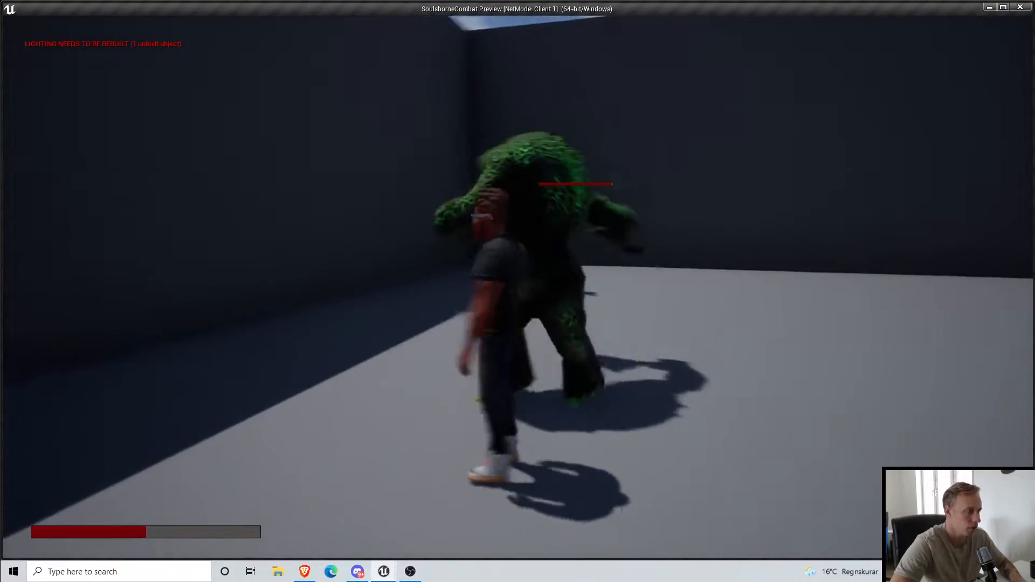
pyautogui.press('d')
pyautogui.press('s')
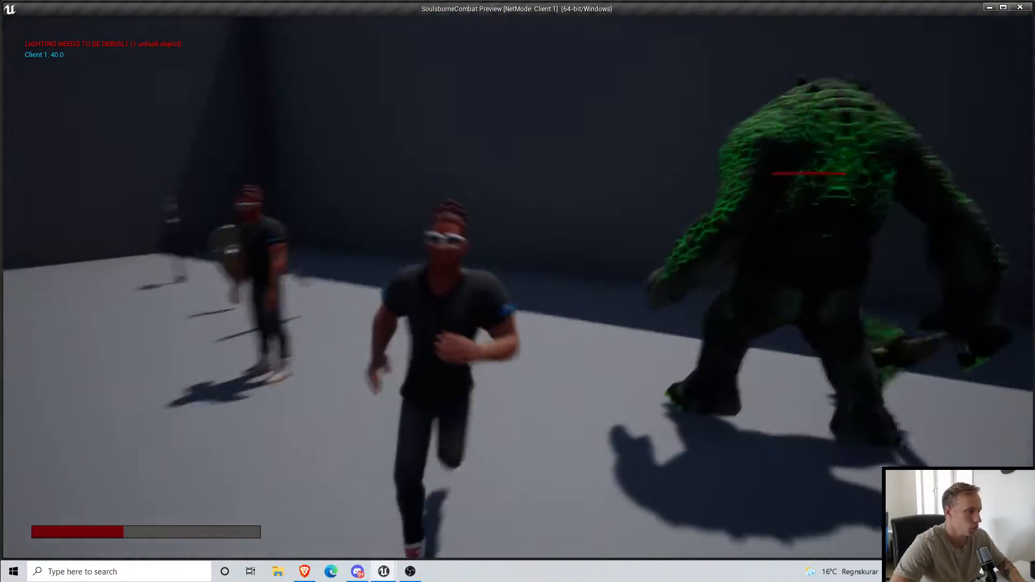
pyautogui.press('a')
pyautogui.press('w')
pyautogui.press('a')
pyautogui.press('w')
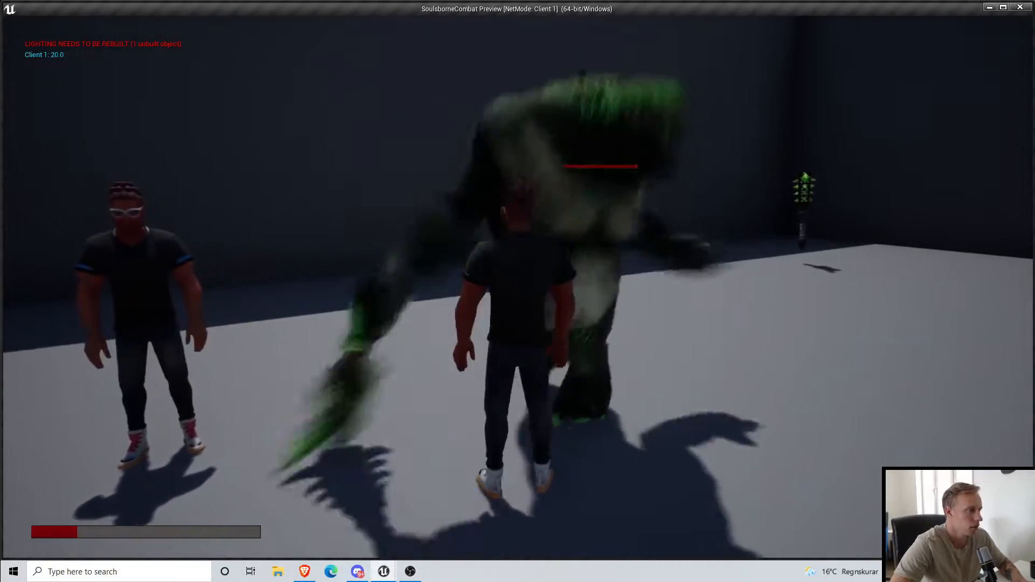
pyautogui.press('s')
pyautogui.press('d')
pyautogui.press('w')
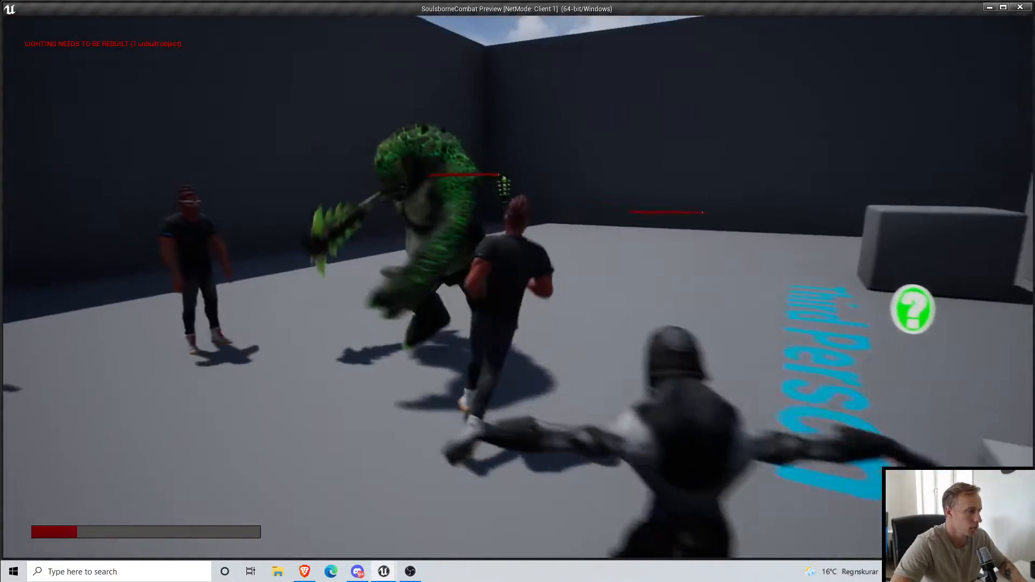
pyautogui.press('d')
pyautogui.press('w')
pyautogui.press('space')
pyautogui.press('a')
pyautogui.press('w')
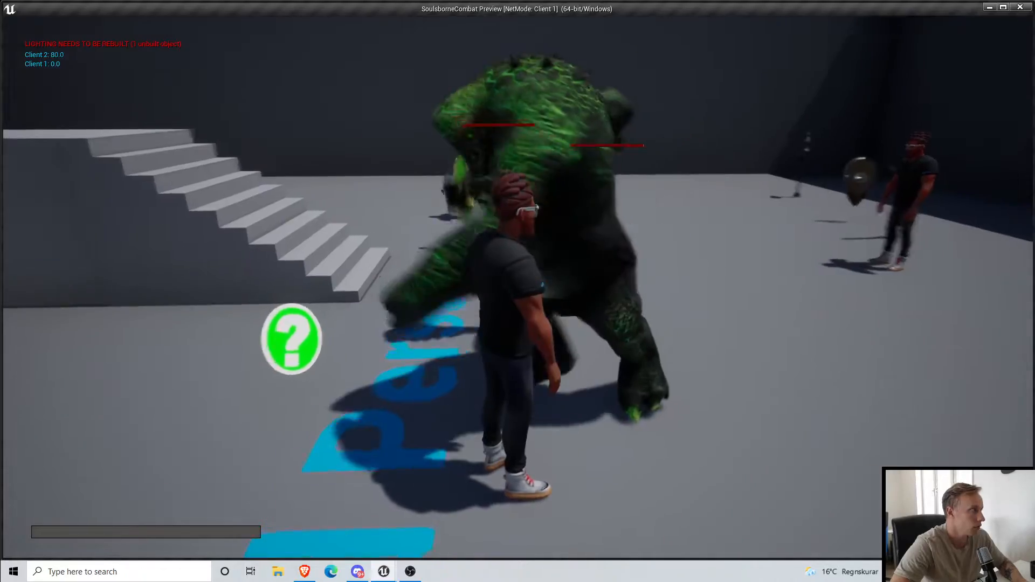
# Step: Test further troll attacks on both player characters with the health bar empty, and end the play session
pyautogui.press('s')
pyautogui.press('d')
pyautogui.press('w')
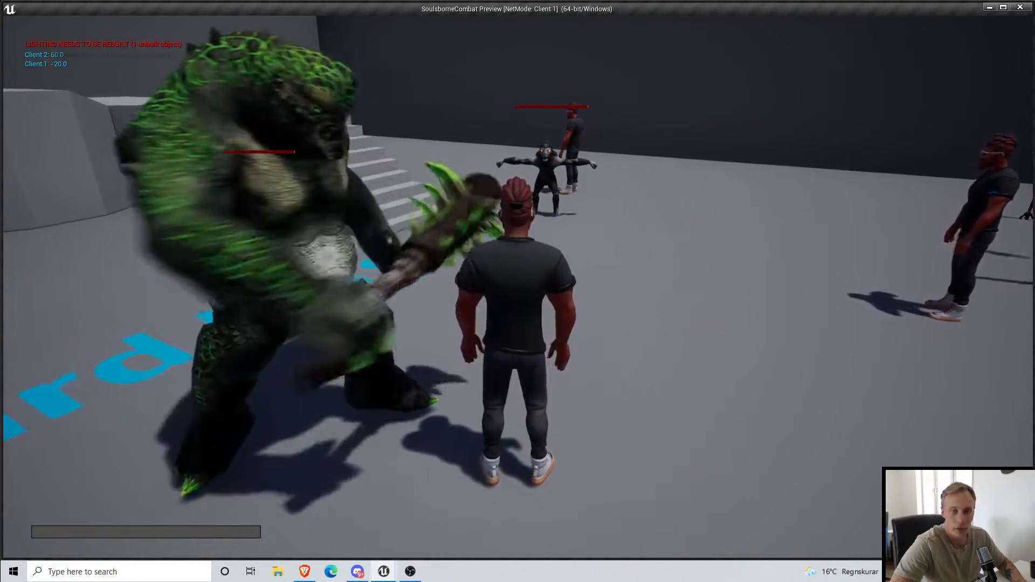
pyautogui.press('w')
pyautogui.press('a')
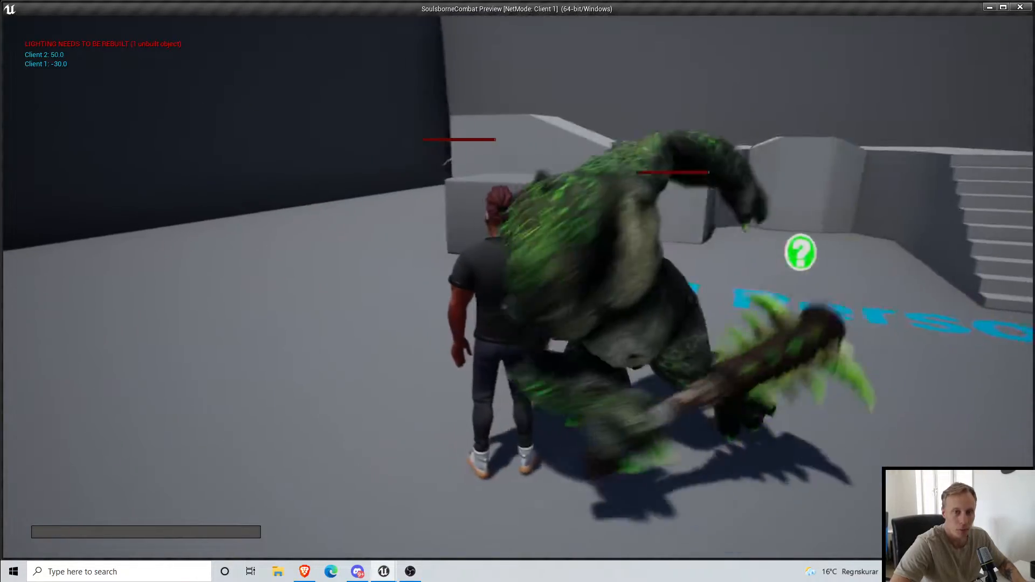
pyautogui.press('w')
pyautogui.press('w')
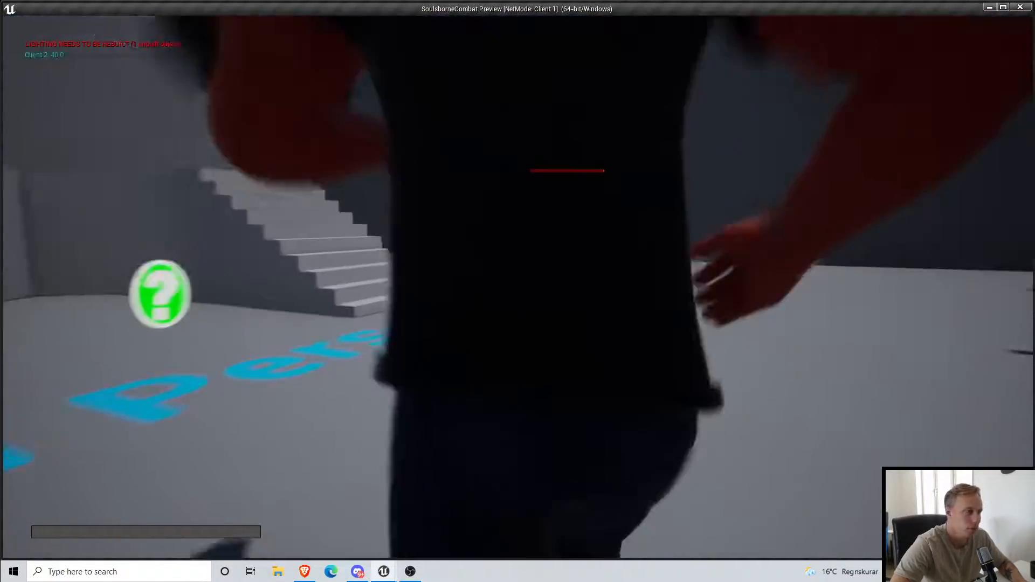
pyautogui.press('w')
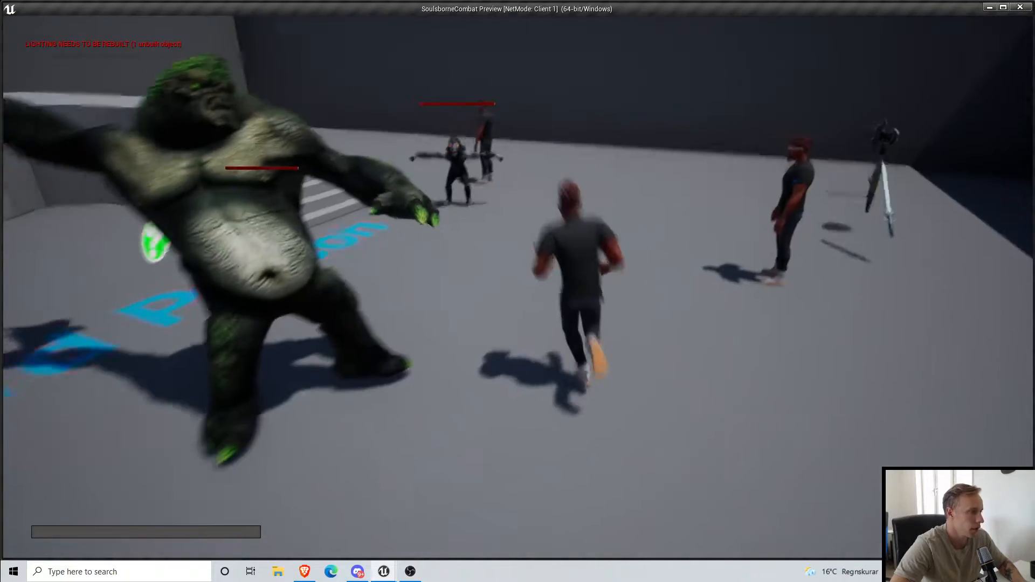
pyautogui.press('w')
pyautogui.press('Escape')
# Step: Look over the level around the troll and its hammer, and save the current level
pyautogui.moveTo(615, 161); pyautogui.dragTo(607, 162, button='right')
pyautogui.press('s')
pyautogui.moveTo(485, 260); pyautogui.dragTo(530, 185, button='right')
pyautogui.press('s')
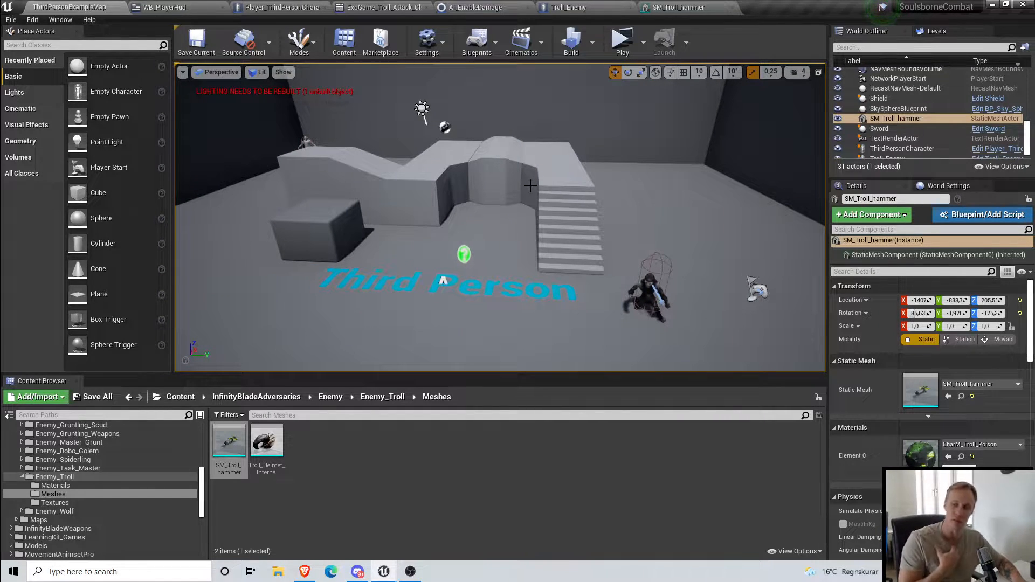
pyautogui.moveTo(685, 201); pyautogui.dragTo(630, 201, button='right')
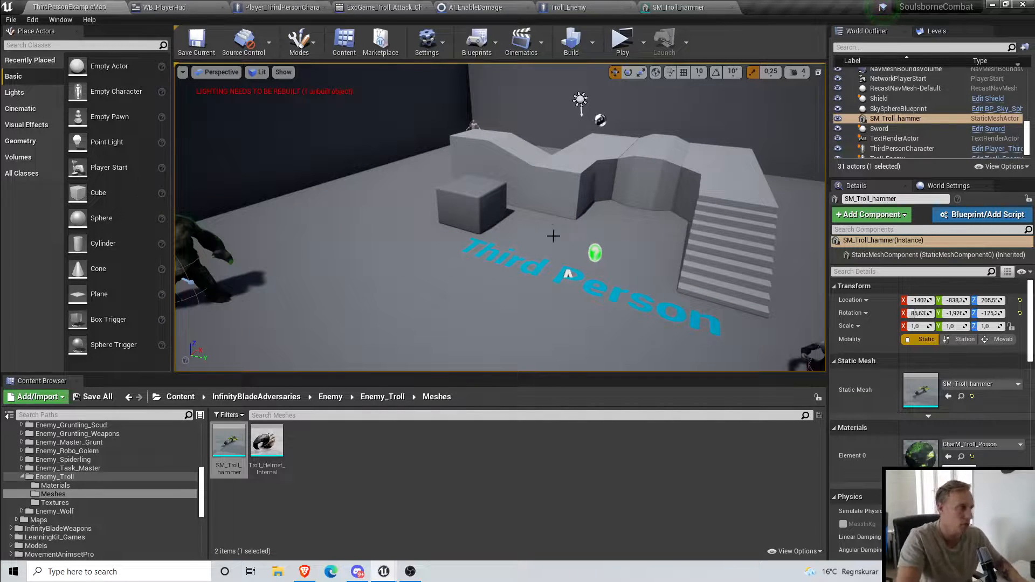
pyautogui.moveTo(328, 121); pyautogui.dragTo(227, 129, button='right')
pyautogui.click(202, 46)
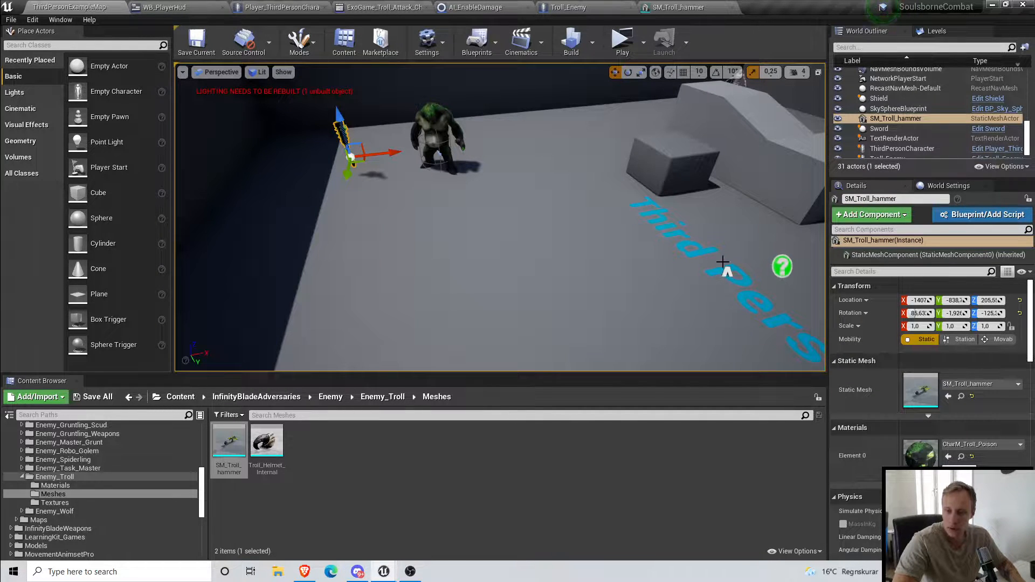
pyautogui.moveTo(593, 238)
pyautogui.mouseDown(button='right')
pyautogui.moveTo(591, 219)
pyautogui.moveTo(607, 244)
pyautogui.moveTo(592, 238)
pyautogui.mouseUp(button='right')
pyautogui.moveTo(385, 144); pyautogui.dragTo(416, 142, button='right')
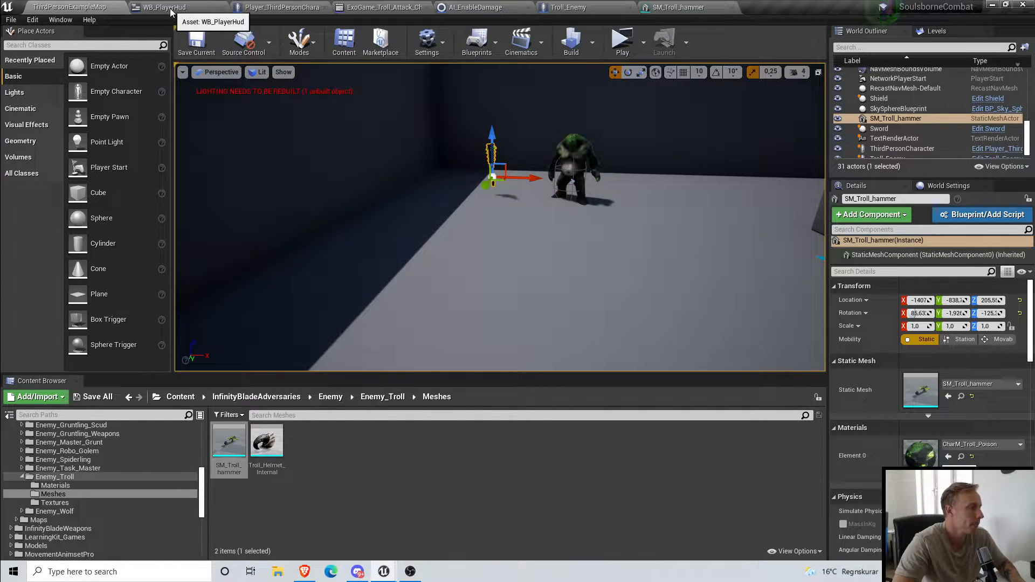
# Step: Examine the Get Percent 0 function graph of the WB_PlayerHud widget that drives the health bar
pyautogui.click(171, 10)
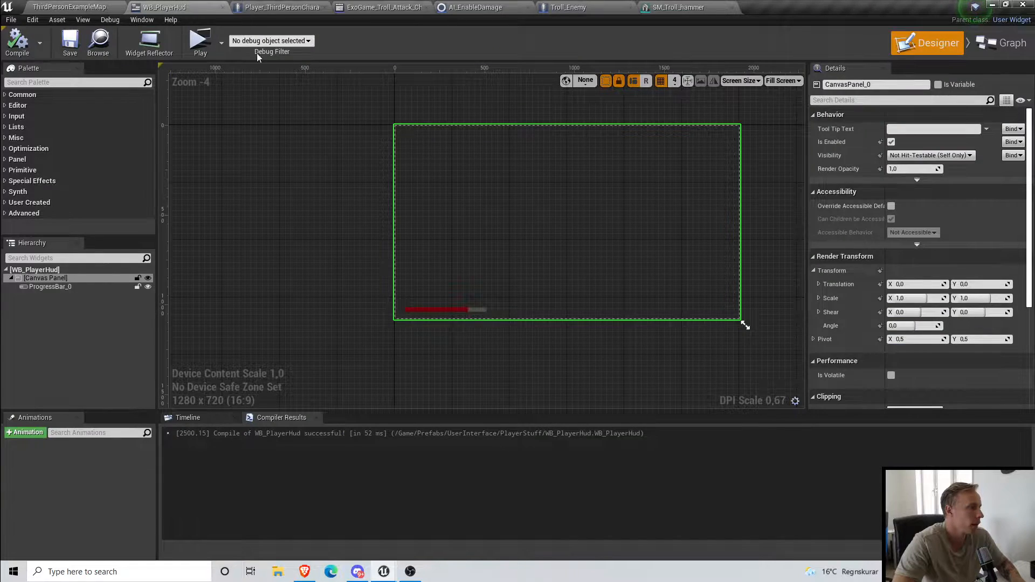
pyautogui.click(995, 54)
pyautogui.scroll(-4, 568, 243)
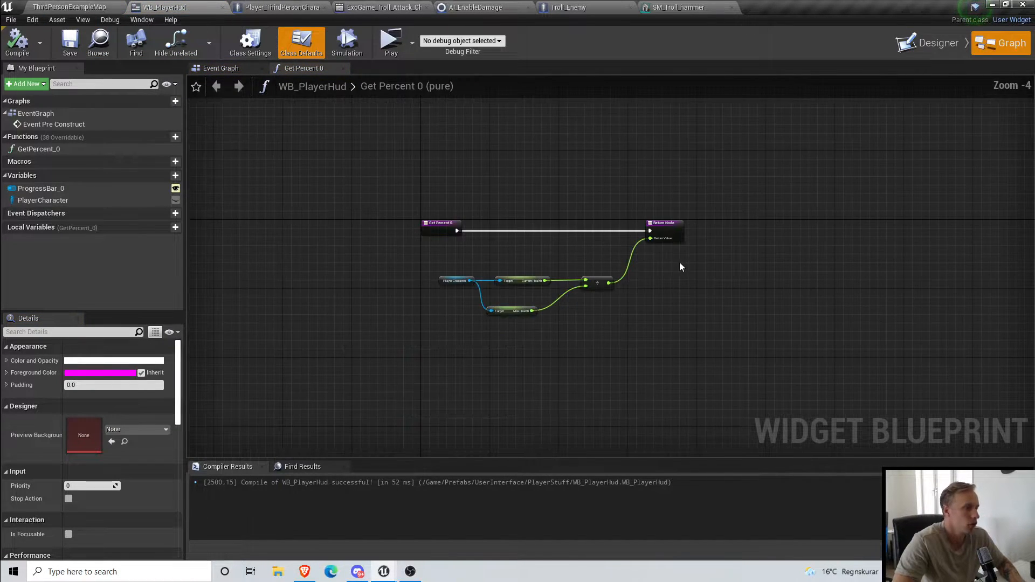
pyautogui.scroll(4, 554, 244)
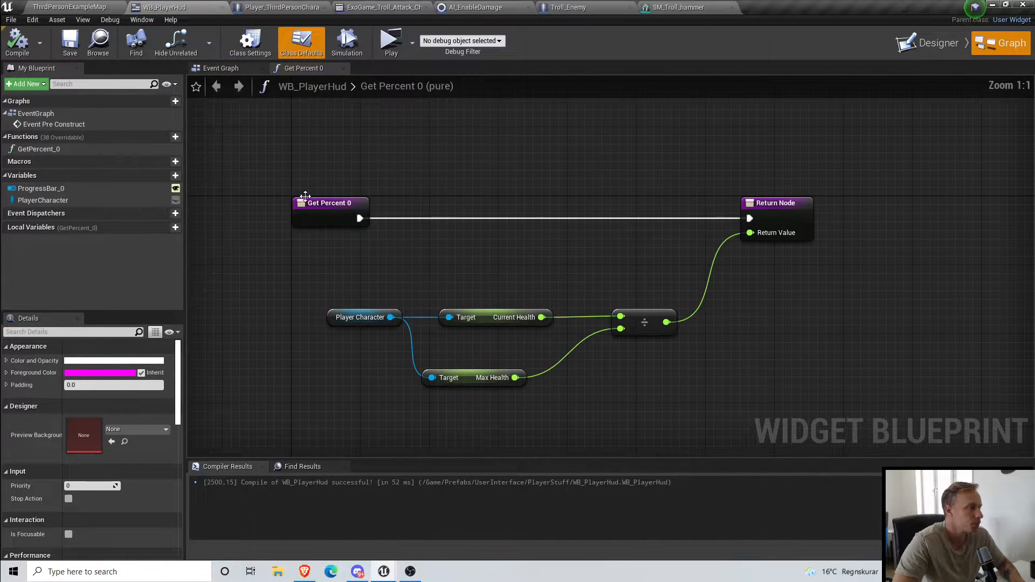
# Step: Open the PlayerTakeDamage function of Player_ThirdPersonCharacter and rearrange its Set Current Health, string conversion and Print String nodes
pyautogui.click(278, 12)
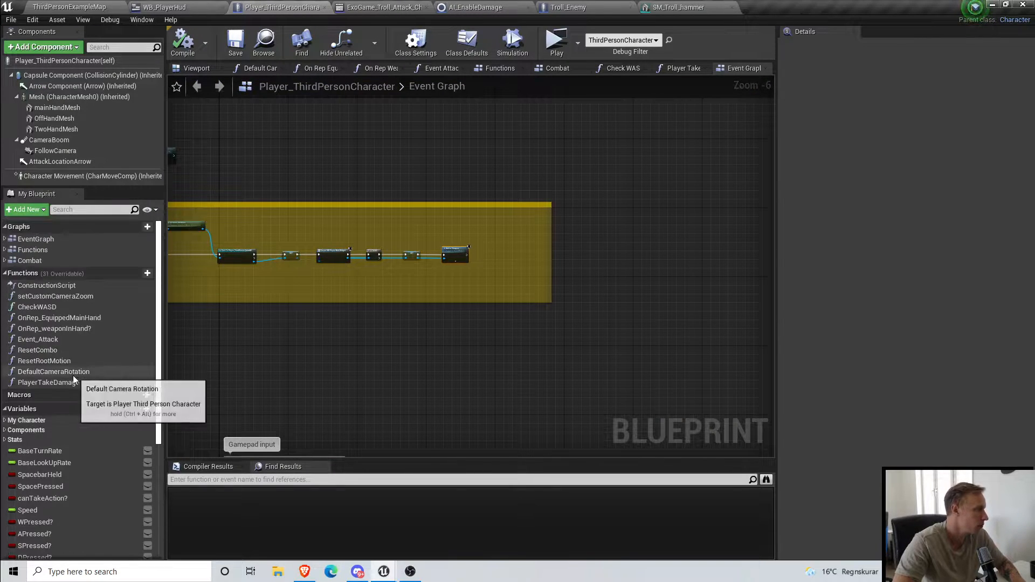
pyautogui.doubleClick(49, 382)
pyautogui.scroll(5, 555, 298)
pyautogui.rightClick(555, 298)
pyautogui.click(522, 296)
pyautogui.moveTo(601, 333); pyautogui.dragTo(601, 326)
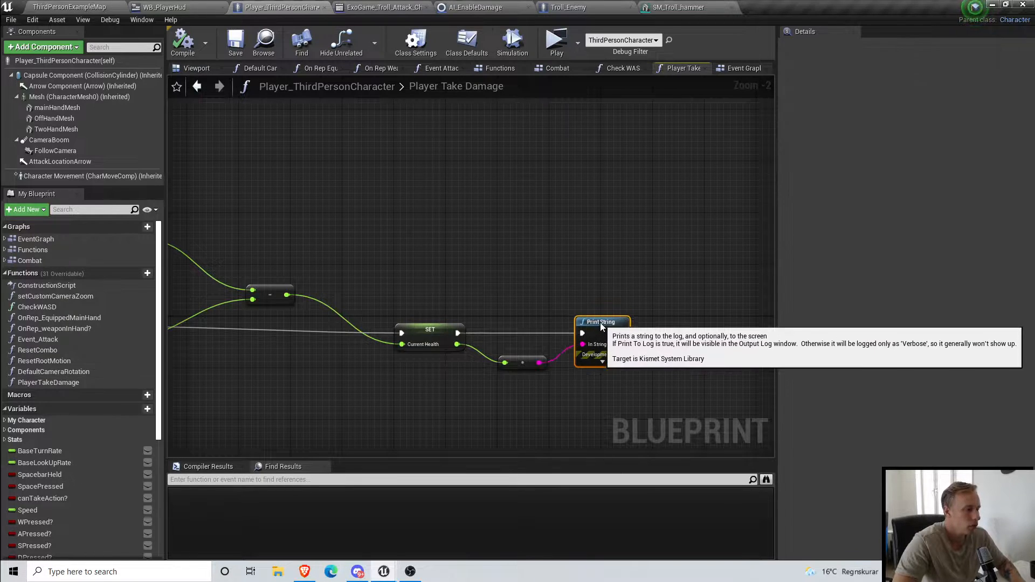
pyautogui.moveTo(442, 335); pyautogui.dragTo(423, 328)
pyautogui.moveTo(514, 365); pyautogui.dragTo(507, 365)
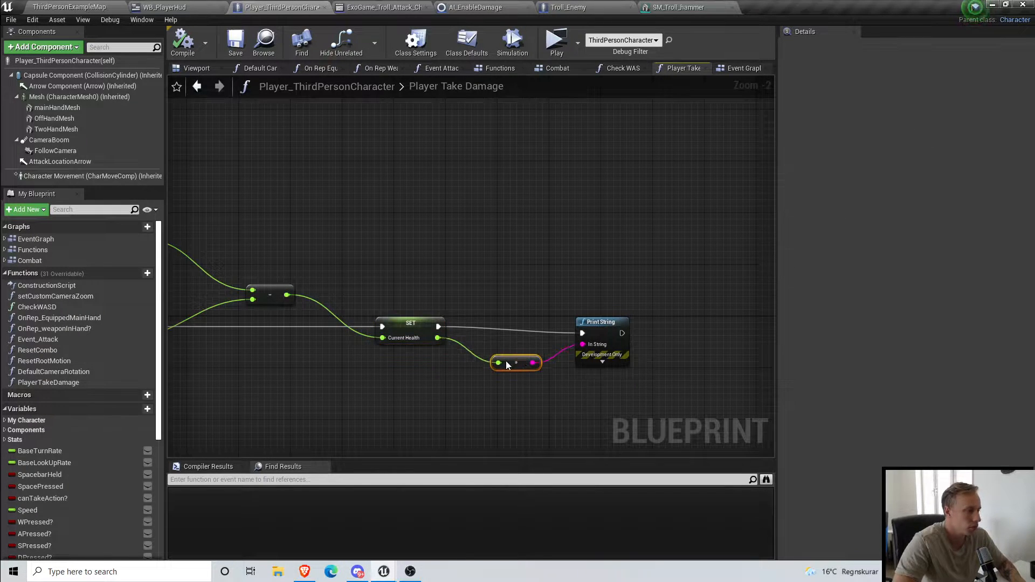
# Step: Straighten the Print String node against the Set Current Health node and save the player blueprint
pyautogui.moveTo(599, 340); pyautogui.dragTo(605, 333)
pyautogui.click(236, 43)
pyautogui.moveTo(708, 241); pyautogui.dragTo(611, 206, button='right')
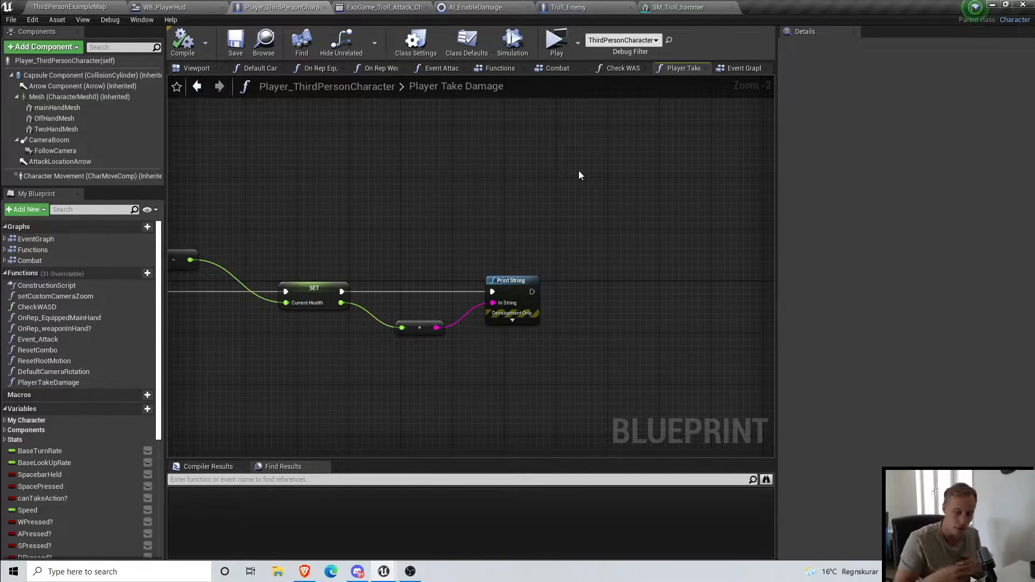
# Step: Add a Server Play Montage call after Print String in the Player Take Damage graph and save the blueprint
pyautogui.scroll(-2, 534, 238)
pyautogui.scroll(2, 532, 244)
pyautogui.moveTo(451, 255); pyautogui.dragTo(713, 262, button='right')
pyautogui.moveTo(425, 354); pyautogui.dragTo(502, 320, button='right')
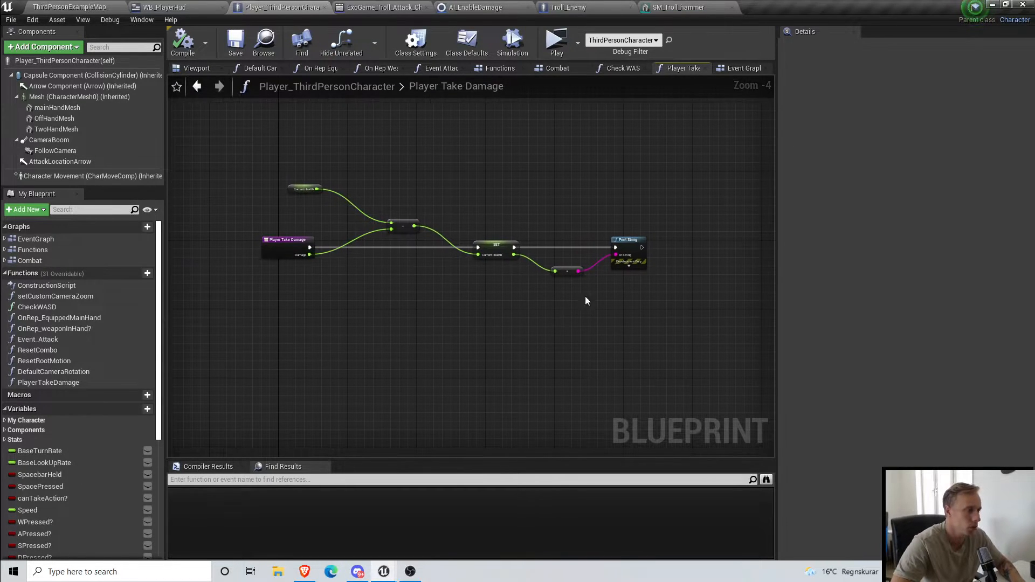
pyautogui.moveTo(685, 281); pyautogui.dragTo(583, 276, button='right')
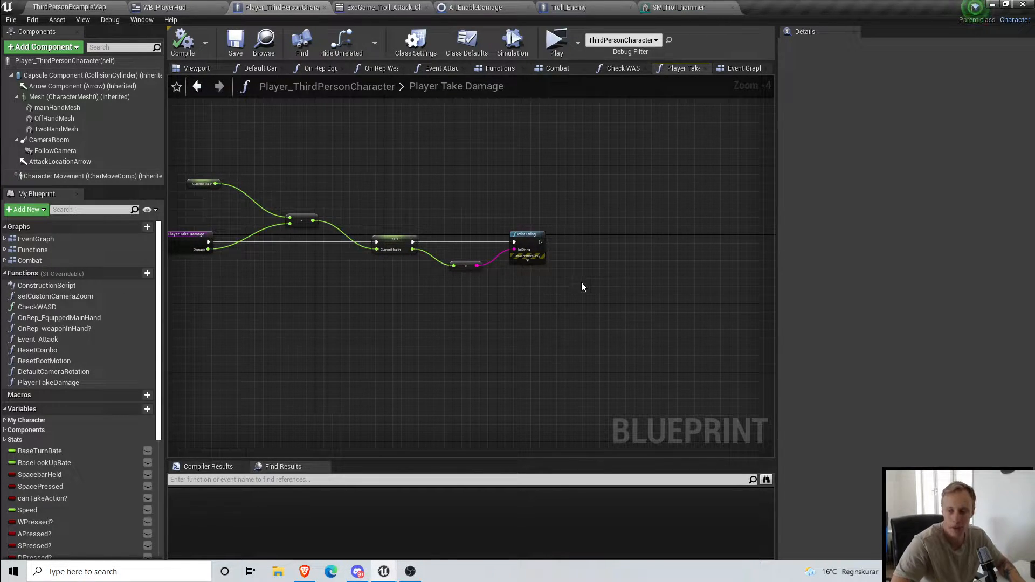
pyautogui.scroll(3, 573, 260)
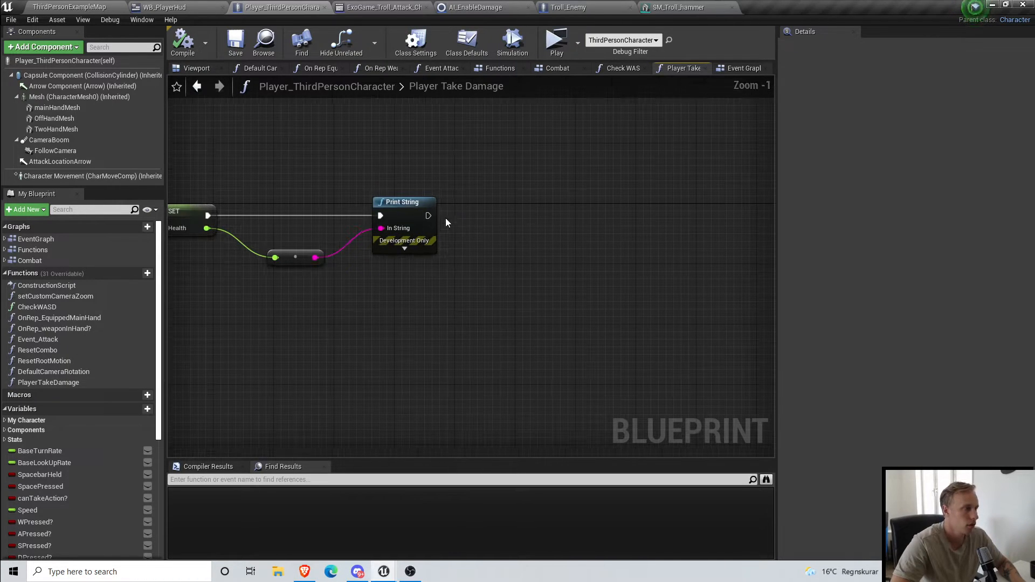
pyautogui.moveTo(428, 215); pyautogui.dragTo(562, 216)
pyautogui.write('ser')
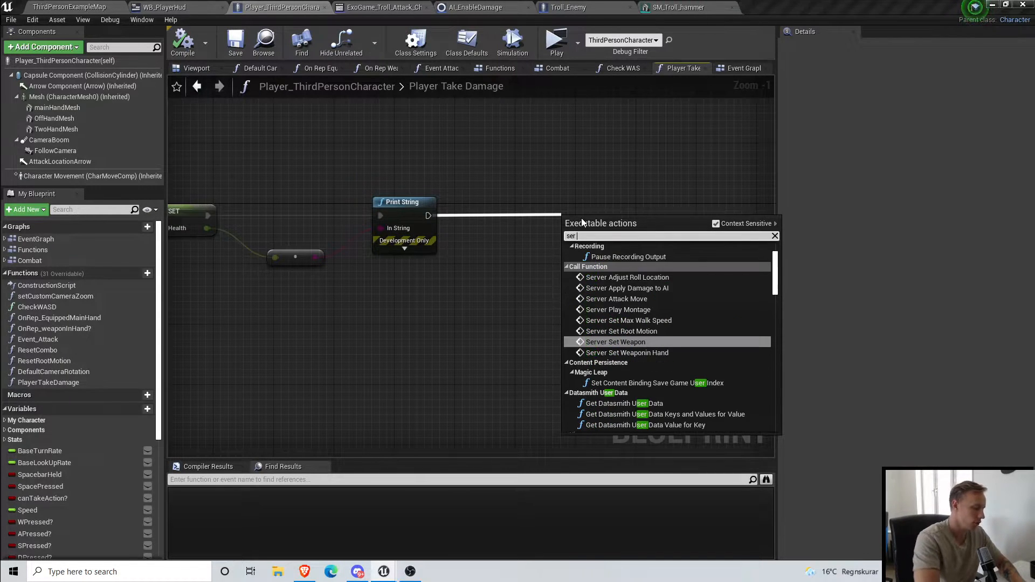
pyautogui.write('ve')
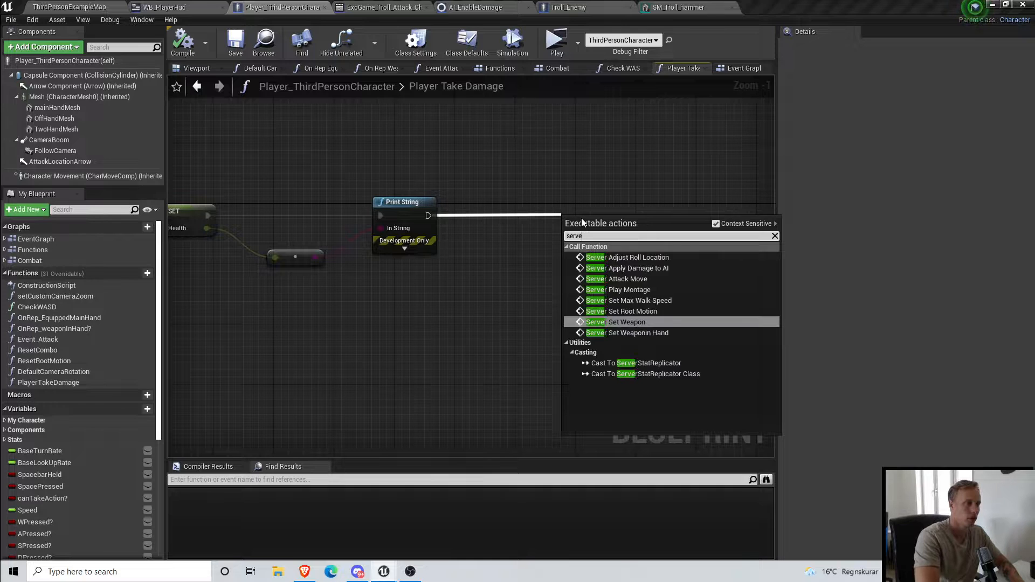
pyautogui.write('r play mo')
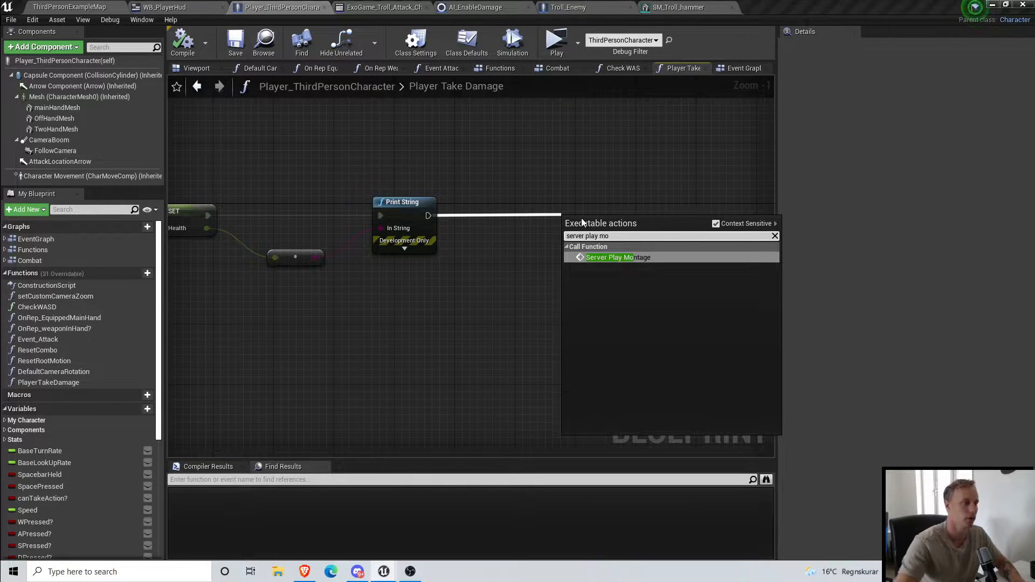
pyautogui.click(630, 258)
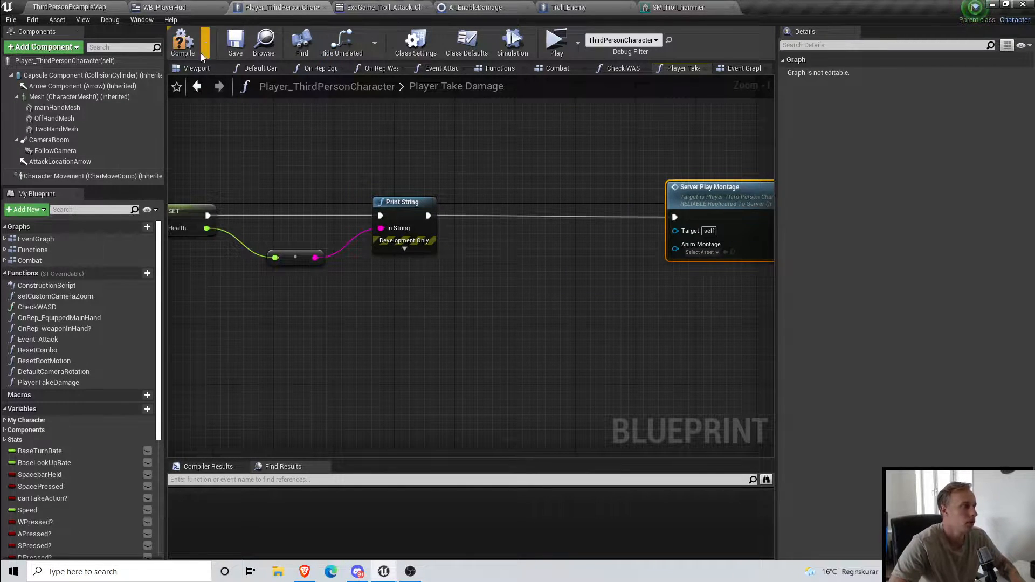
pyautogui.click(233, 52)
# Step: Adjust the Server Play Montage node's position, then return to ThirdPersonExampleMap and save the level
pyautogui.moveTo(644, 254); pyautogui.dragTo(526, 271, button='right')
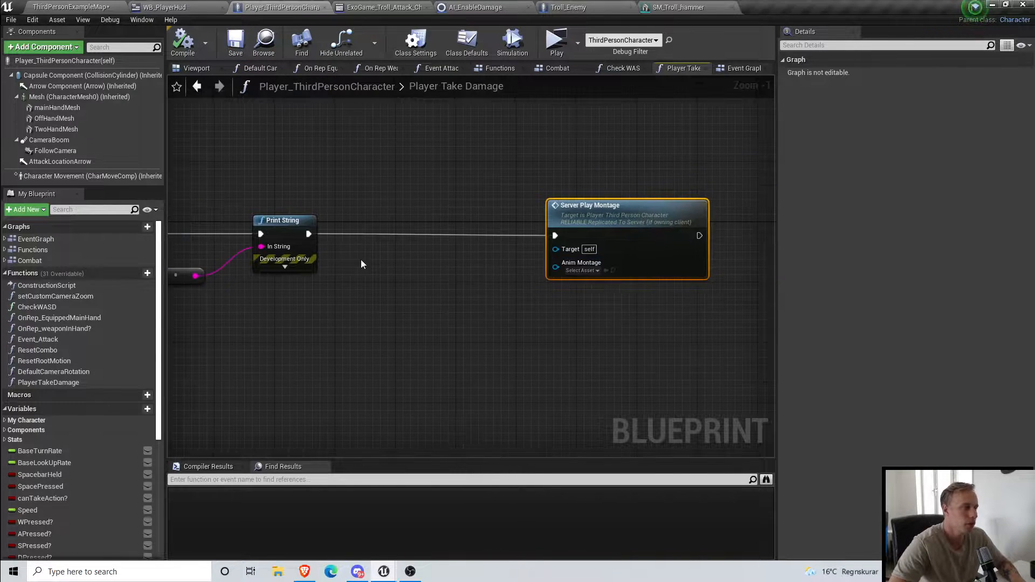
pyautogui.moveTo(372, 260); pyautogui.dragTo(534, 270, button='right')
pyautogui.click(453, 229)
pyautogui.moveTo(641, 342); pyautogui.dragTo(509, 356, button='right')
pyautogui.moveTo(663, 253)
pyautogui.mouseDown()
pyautogui.moveTo(651, 249)
pyautogui.moveTo(661, 250)
pyautogui.mouseUp()
pyautogui.click(59, 7)
pyautogui.click(196, 43)
# Step: Select the ThirdPersonCharacter in the level and search the whole Content folder for "damage" assets
pyautogui.moveTo(502, 217); pyautogui.dragTo(572, 227, button='right')
pyautogui.scroll(10, 107, 484)
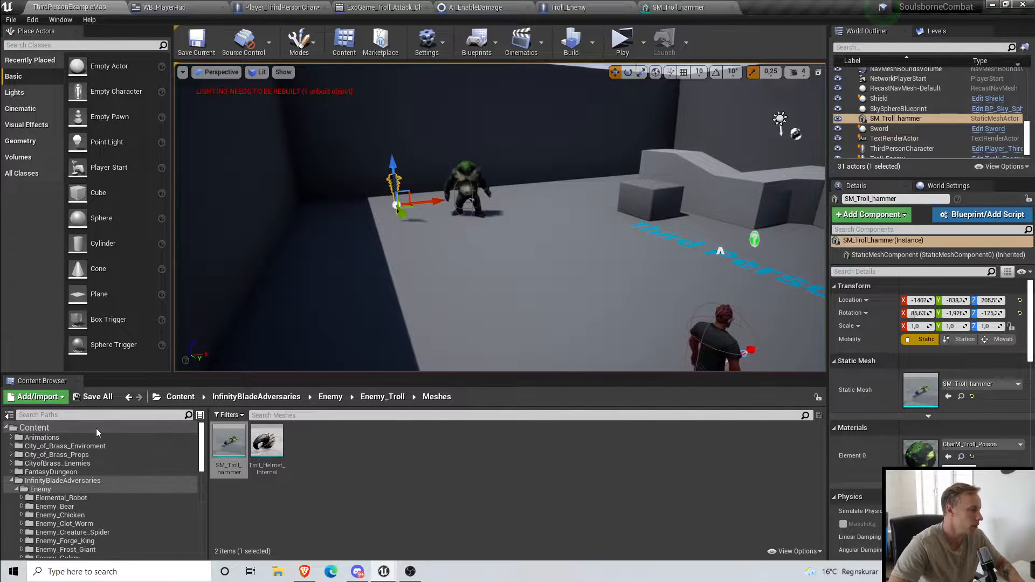
pyautogui.click(96, 428)
pyautogui.click(713, 344)
pyautogui.click(153, 430)
pyautogui.click(277, 415)
pyautogui.write('damage')
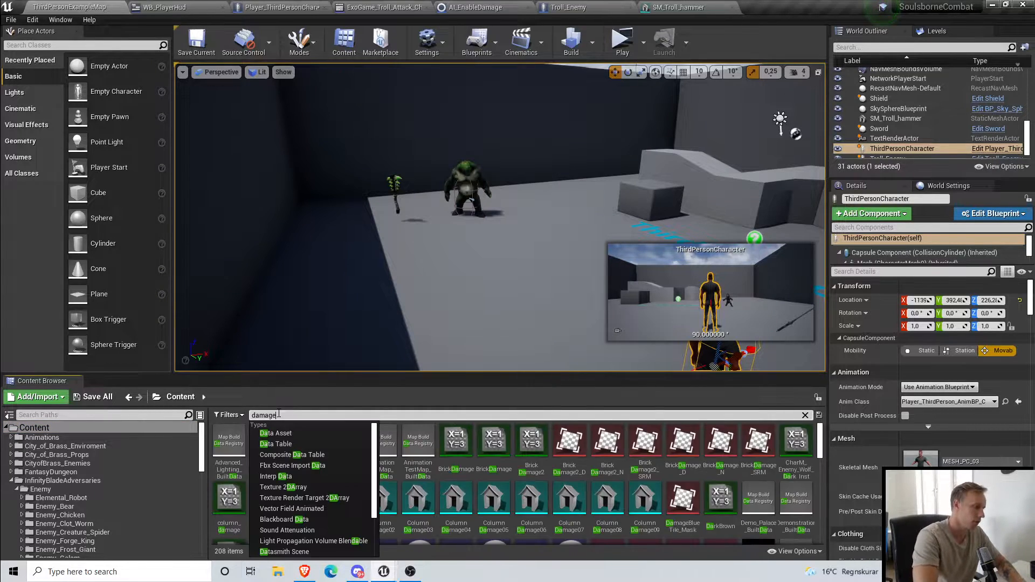
pyautogui.moveTo(399, 302); pyautogui.dragTo(486, 345, button='right')
pyautogui.scroll(-4, 483, 436)
pyautogui.scroll(3, 482, 437)
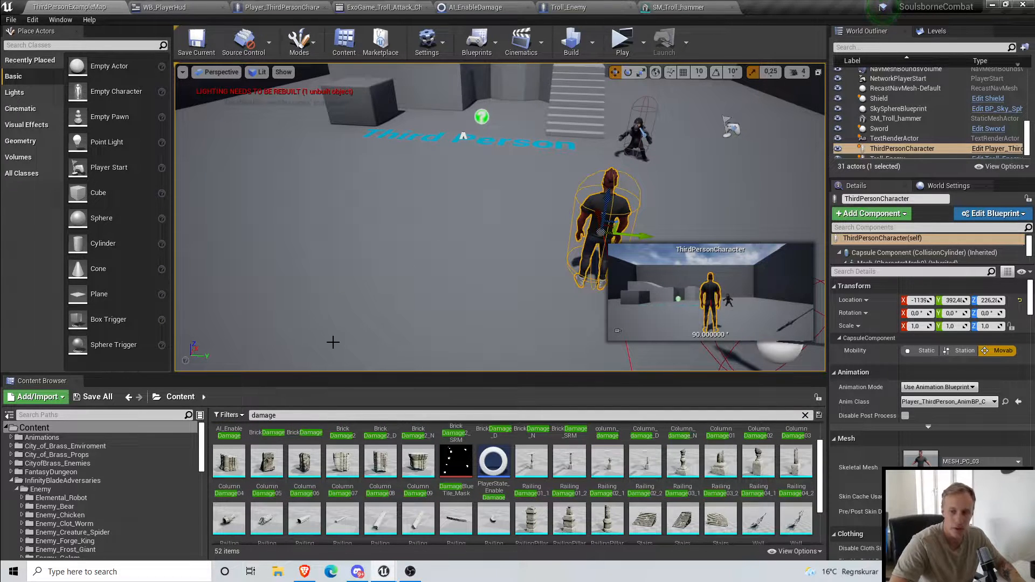
pyautogui.moveTo(342, 254); pyautogui.dragTo(298, 256, button='right')
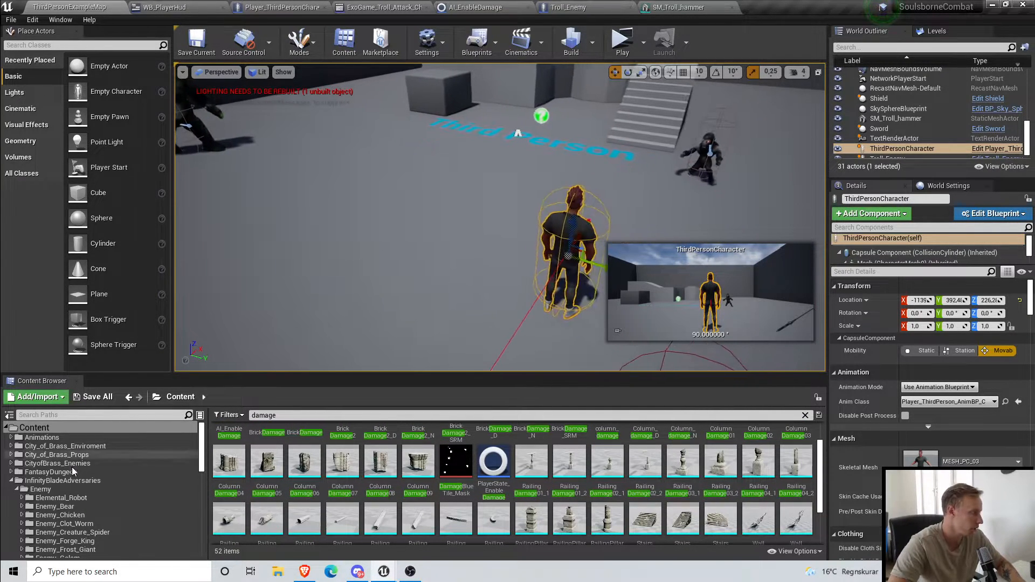
# Step: Search the Animations folder for "idle" animations
pyautogui.click(11, 480)
pyautogui.click(42, 437)
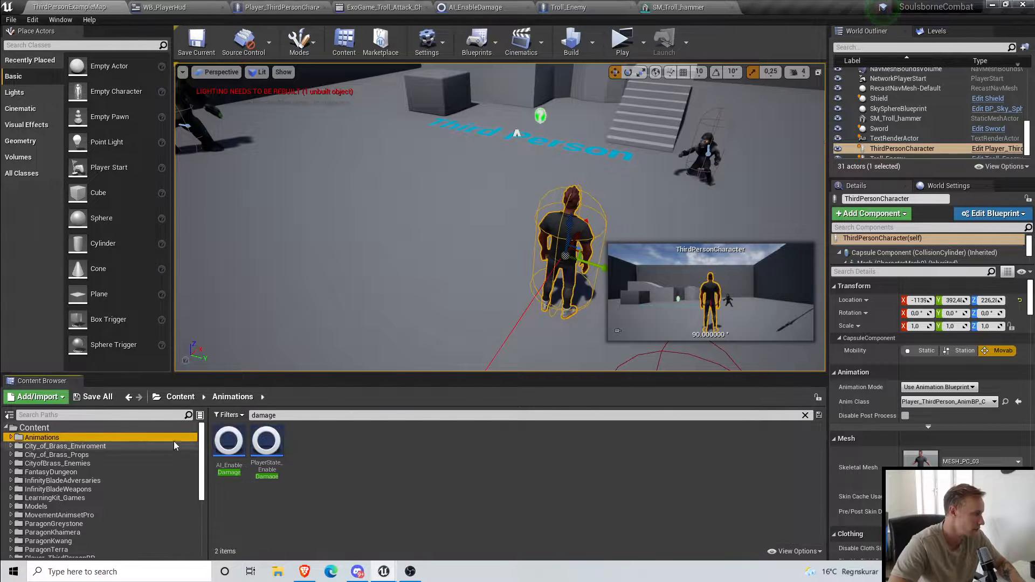
pyautogui.doubleClick(297, 416)
pyautogui.write('idle')
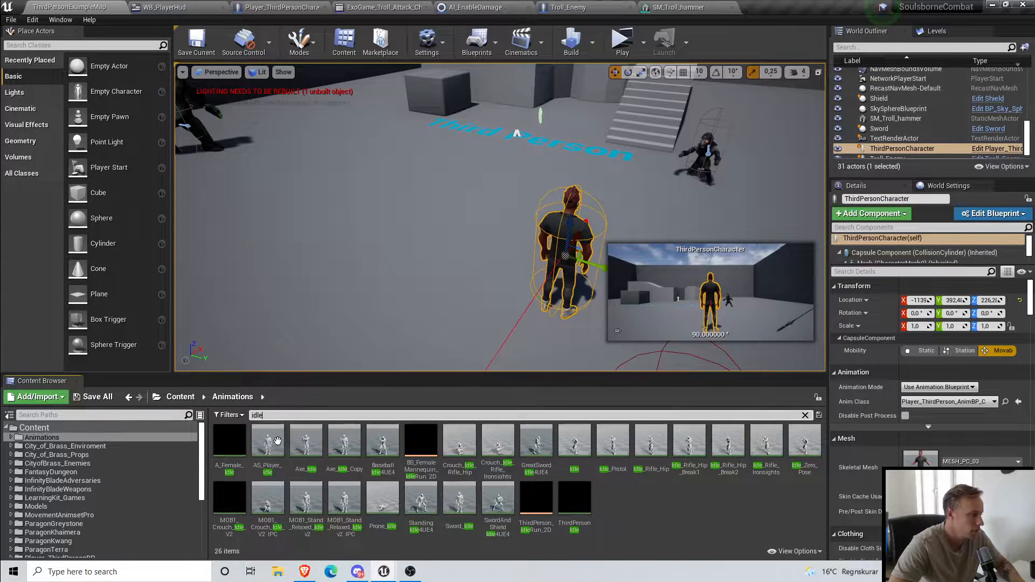
pyautogui.moveTo(274, 442)
# Step: Examine the player character and the shield and weapon pickups in the level, and check the Server Play Montage node
pyautogui.moveTo(391, 308); pyautogui.dragTo(286, 315, button='right')
pyautogui.press('s')
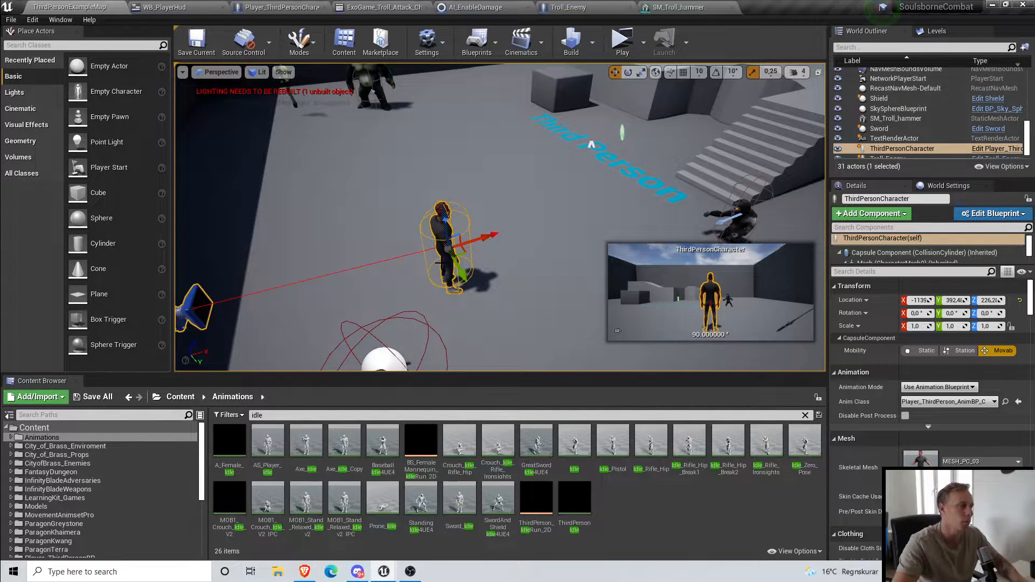
pyautogui.moveTo(531, 205); pyautogui.dragTo(463, 240, button='right')
pyautogui.click(402, 232)
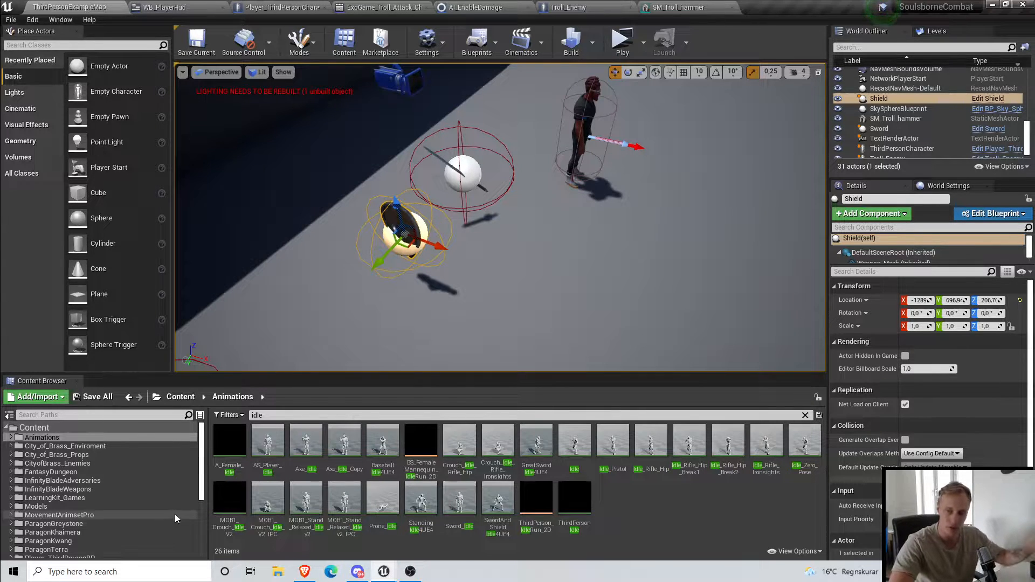
pyautogui.click(278, 7)
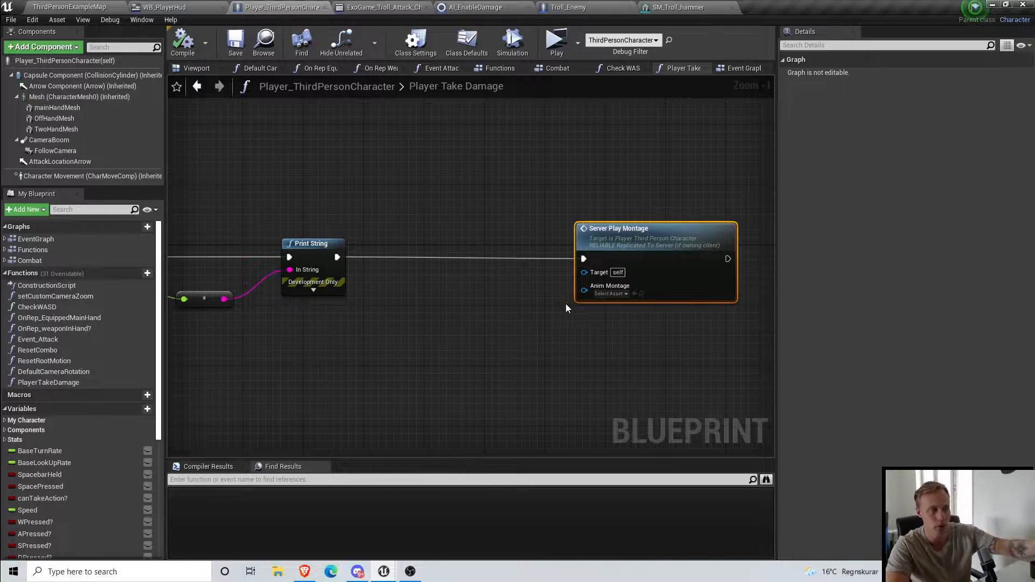
pyautogui.click(70, 7)
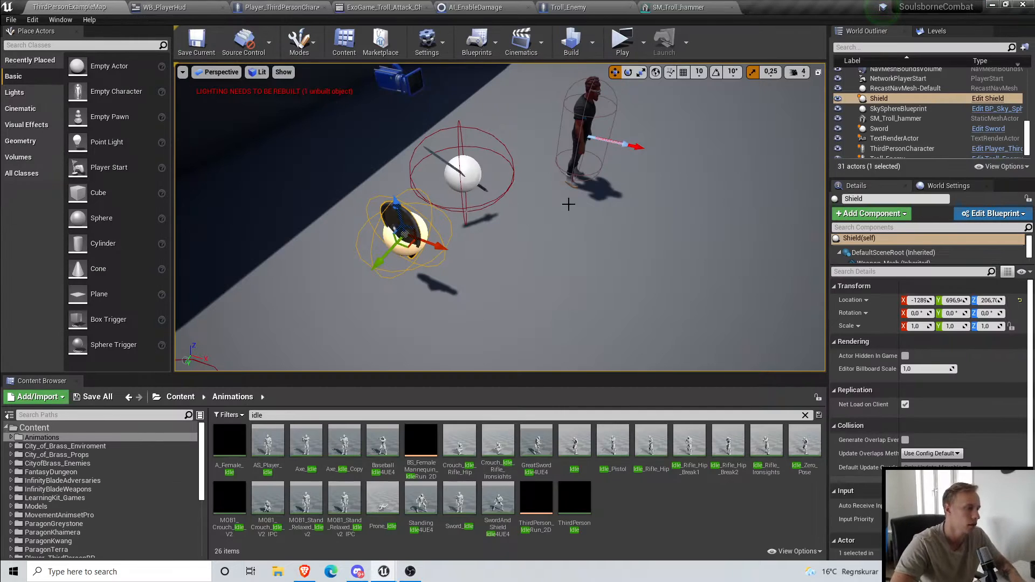
pyautogui.moveTo(569, 205); pyautogui.dragTo(562, 197, button='right')
pyautogui.moveTo(704, 274); pyautogui.dragTo(672, 258, button='right')
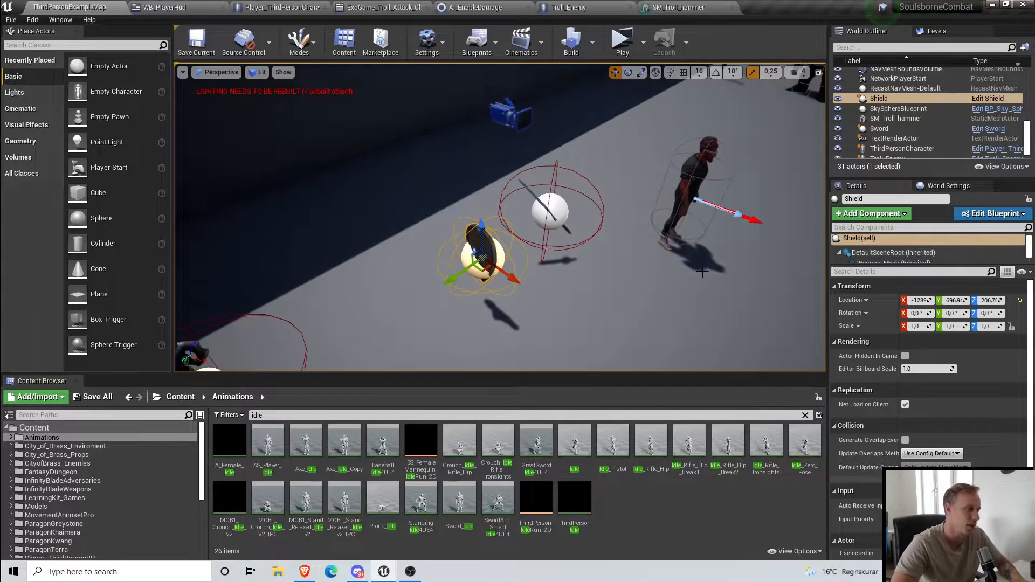
pyautogui.moveTo(520, 305)
pyautogui.mouseDown(button='right')
pyautogui.moveTo(498, 294)
pyautogui.moveTo(541, 313)
pyautogui.moveTo(520, 305)
pyautogui.mouseUp(button='right')
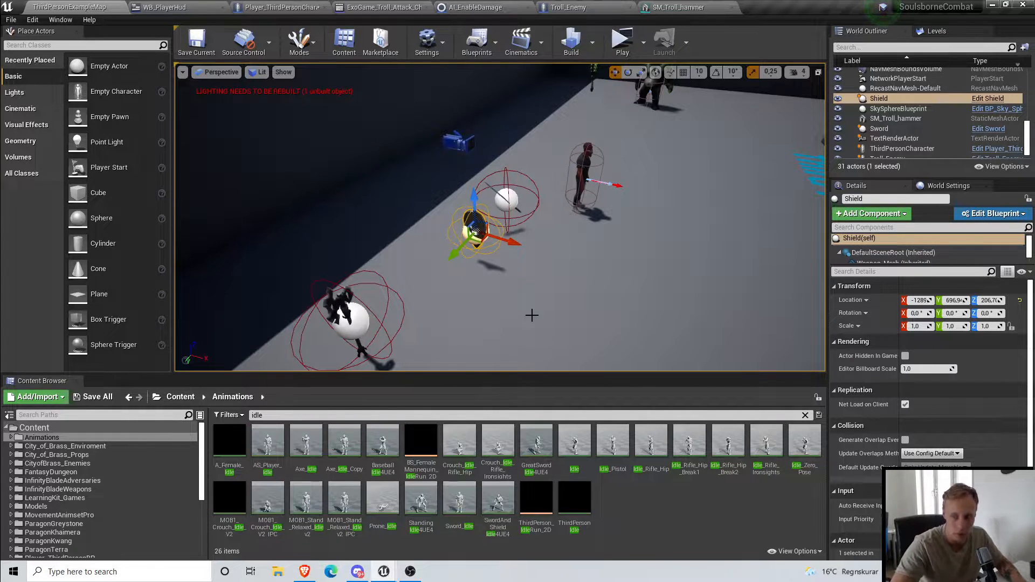
# Step: Clear the asset search and open the EnumsAndStructs folder under Prefabs > Weapons
pyautogui.click(67, 489)
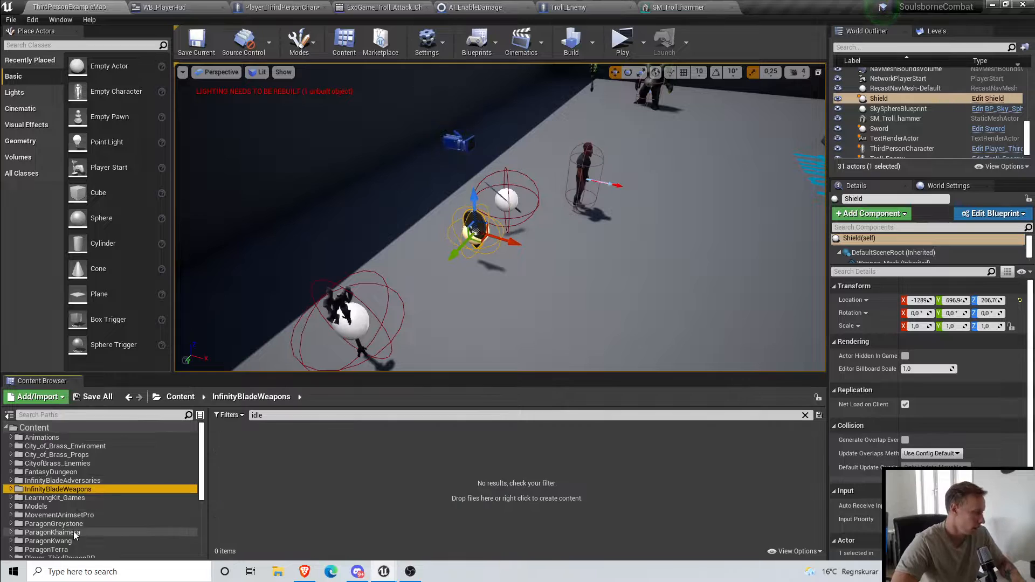
pyautogui.scroll(-3, 71, 529)
pyautogui.doubleClick(60, 499)
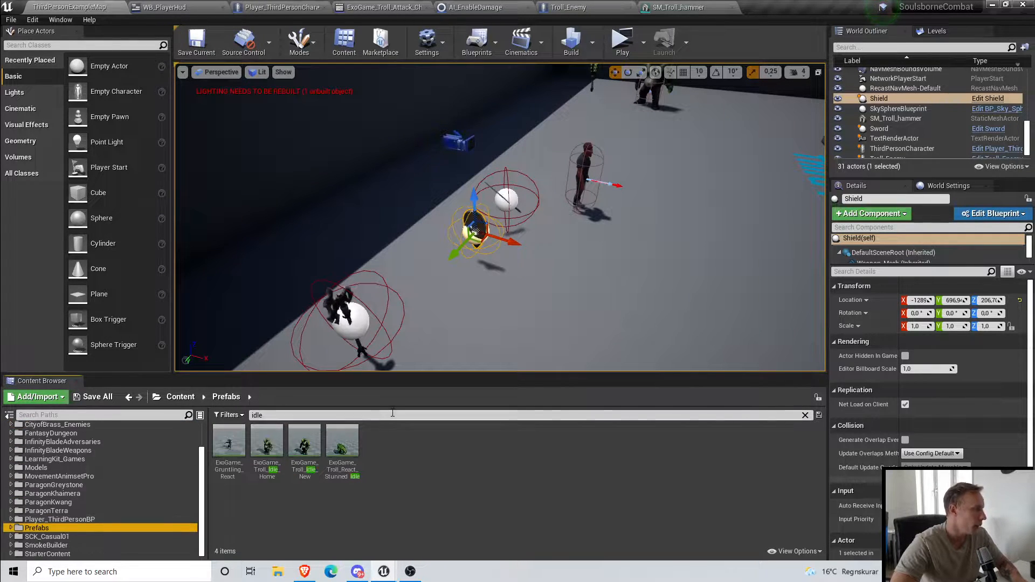
pyautogui.click(318, 415)
pyautogui.press('BackSpace')
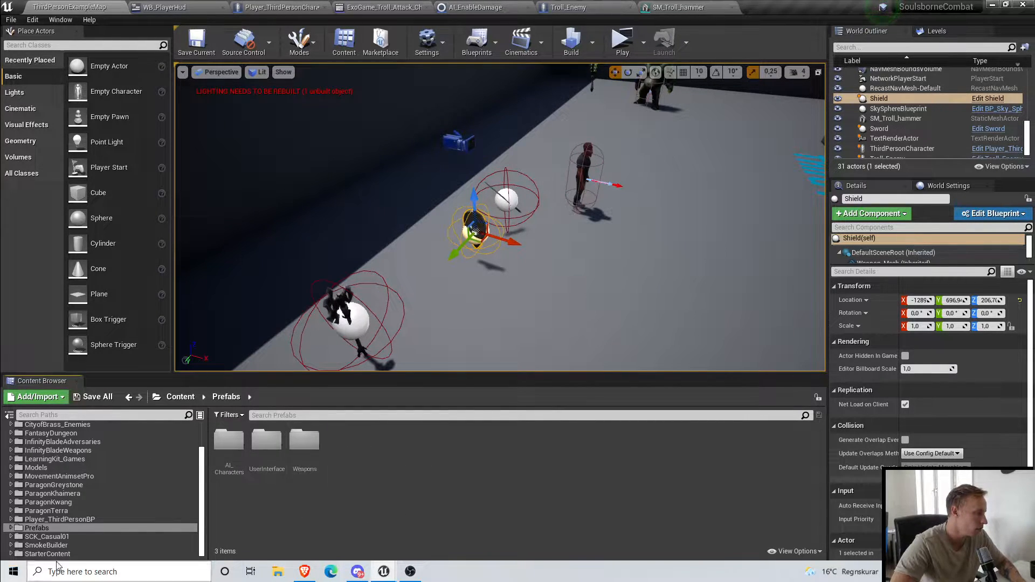
pyautogui.doubleClick(295, 447)
pyautogui.doubleClick(229, 440)
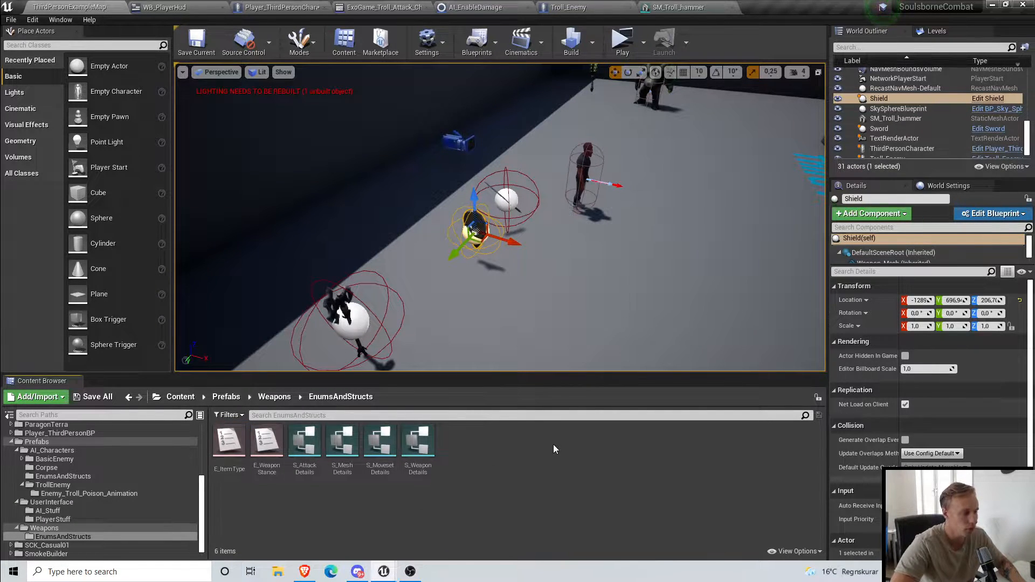
# Step: Create a new structure asset named S_HitReactions in the EnumsAndStructs folder
pyautogui.rightClick(497, 465)
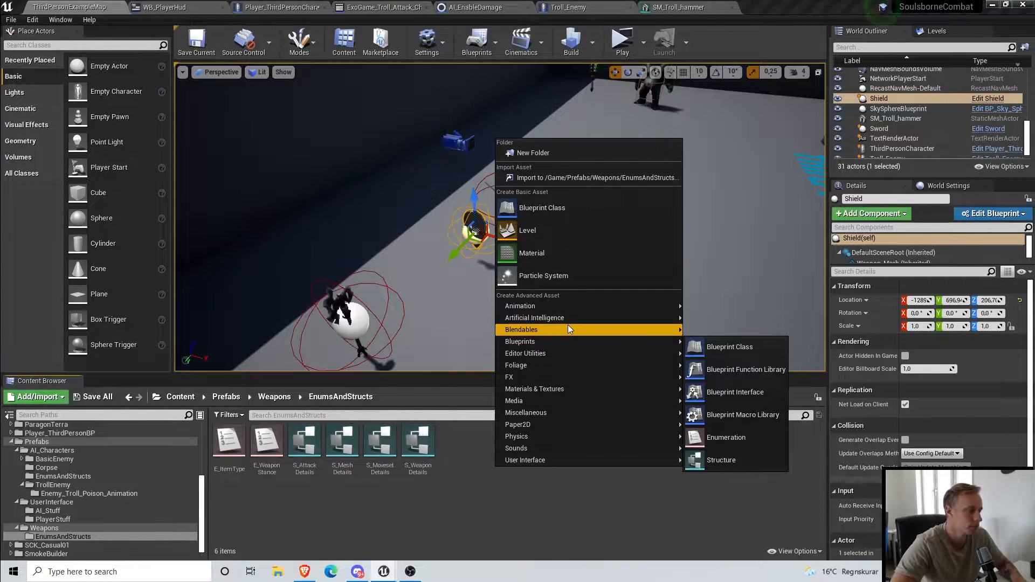
pyautogui.moveTo(567, 340)
pyautogui.click(696, 460)
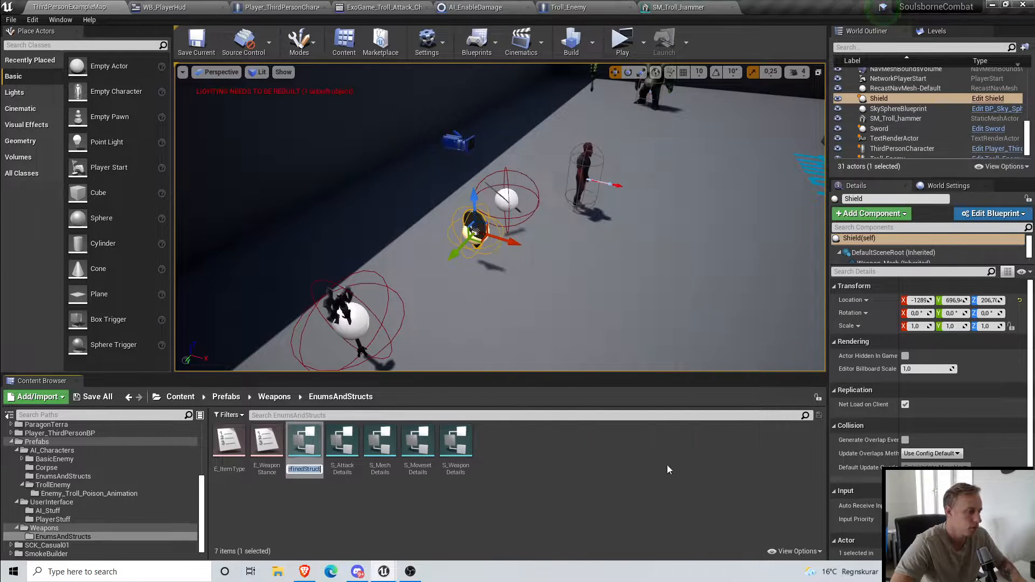
pyautogui.write('S_Attack')
pyautogui.write('Re')
pyautogui.press('BackSpace')
pyautogui.press('BackSpace')
pyautogui.press('BackSpace')
pyautogui.press('BackSpace')
pyautogui.press('BackSpace')
pyautogui.press('BackSpace')
pyautogui.press('BackSpace')
pyautogui.press('BackSpace')
pyautogui.write('HitReactions')
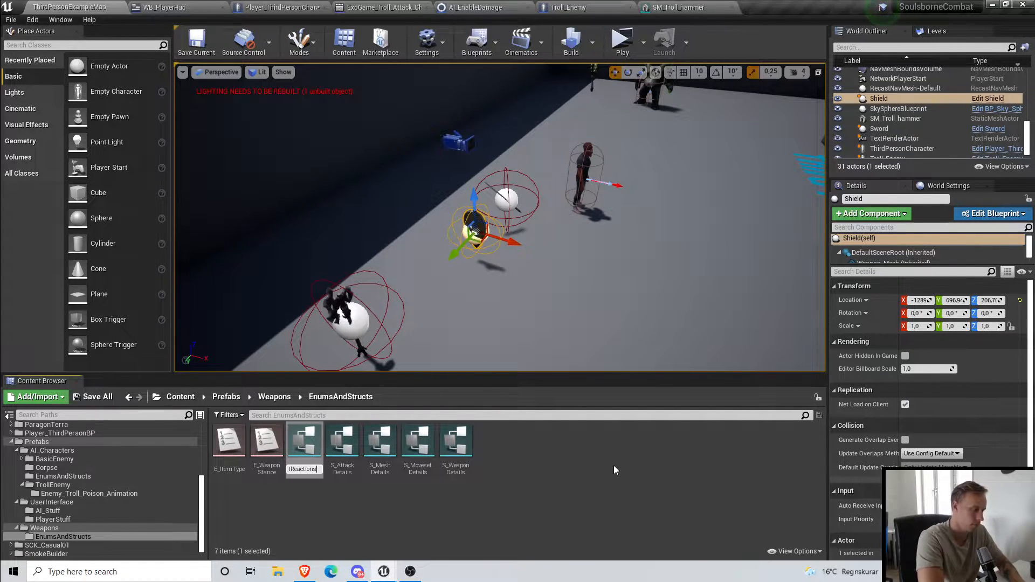
pyautogui.press('Return')
# Step: Open the S_HitReactions structure and add three more member variables
pyautogui.doubleClick(346, 466)
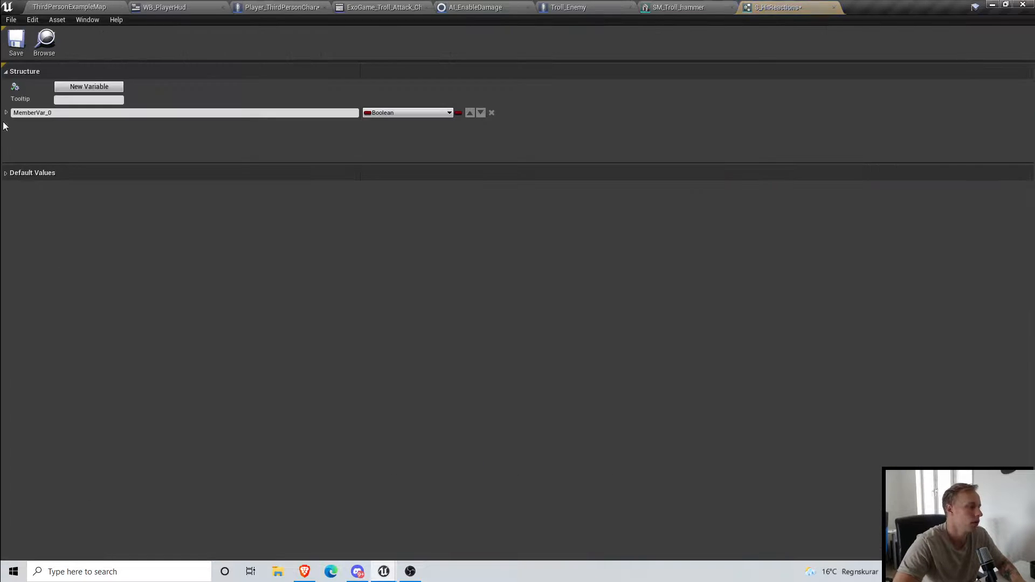
pyautogui.click(86, 90)
pyautogui.click(85, 87)
pyautogui.click(86, 86)
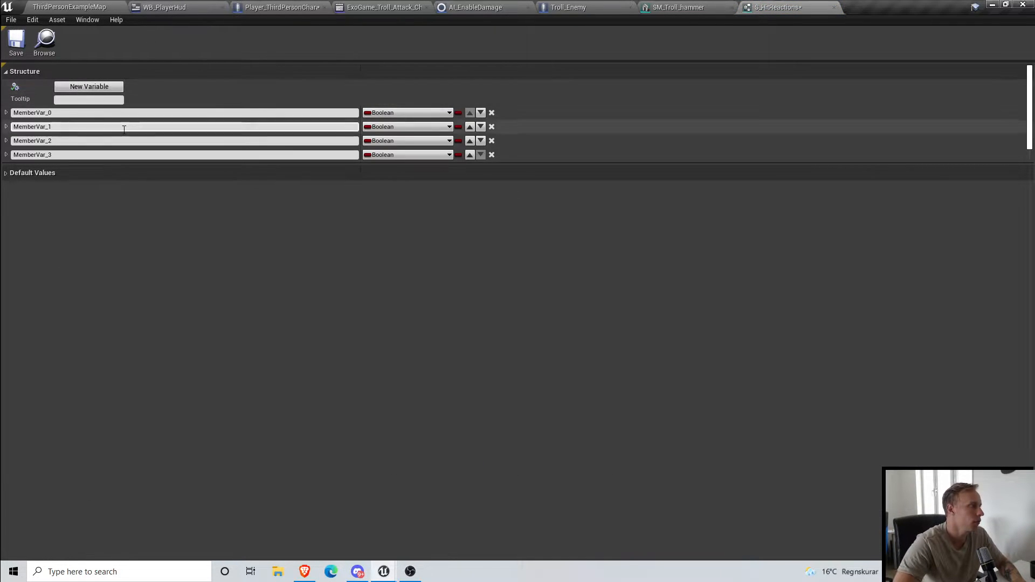
# Step: Rename the first two member variables FromFront and FromBack
pyautogui.click(86, 113)
pyautogui.write('FromFD')
pyautogui.press('BackSpace')
pyautogui.write('ront')
pyautogui.press('Tab')
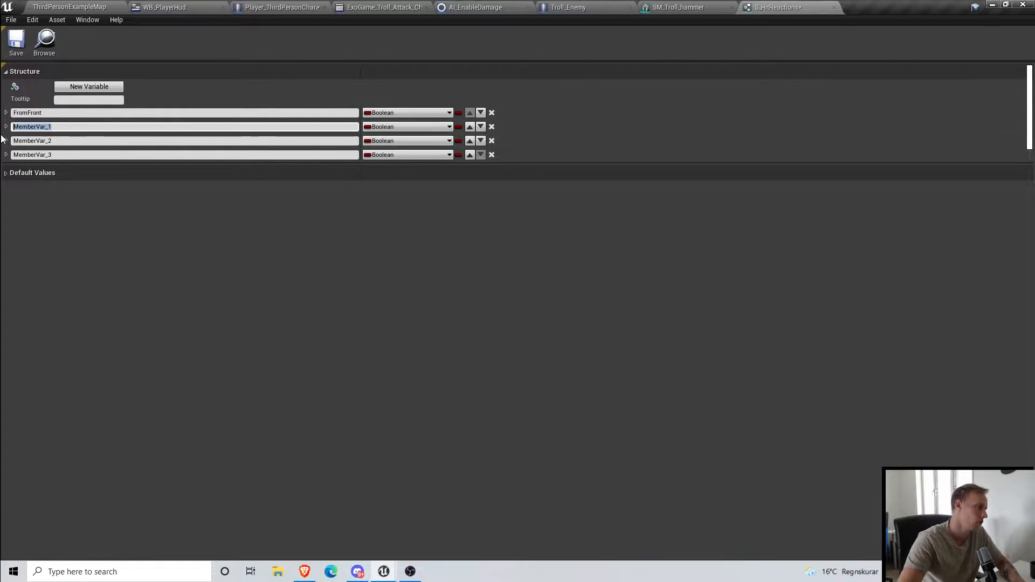
pyautogui.write('FromBack')
pyautogui.press('Return')
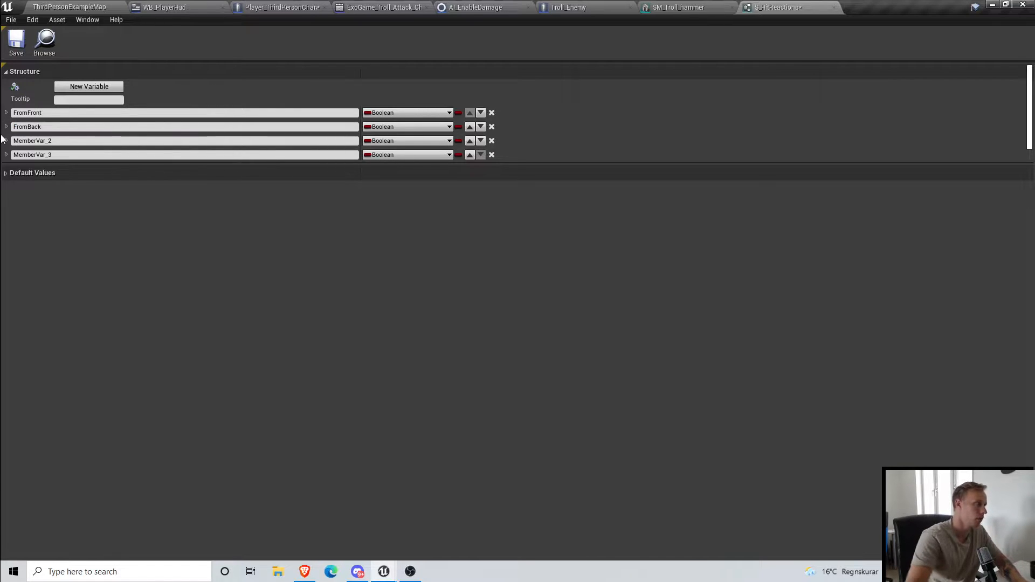
# Step: Rename the third and fourth member variables FromLeft and FromRight
pyautogui.click(81, 143)
pyautogui.write('FromLeft')
pyautogui.press('Return')
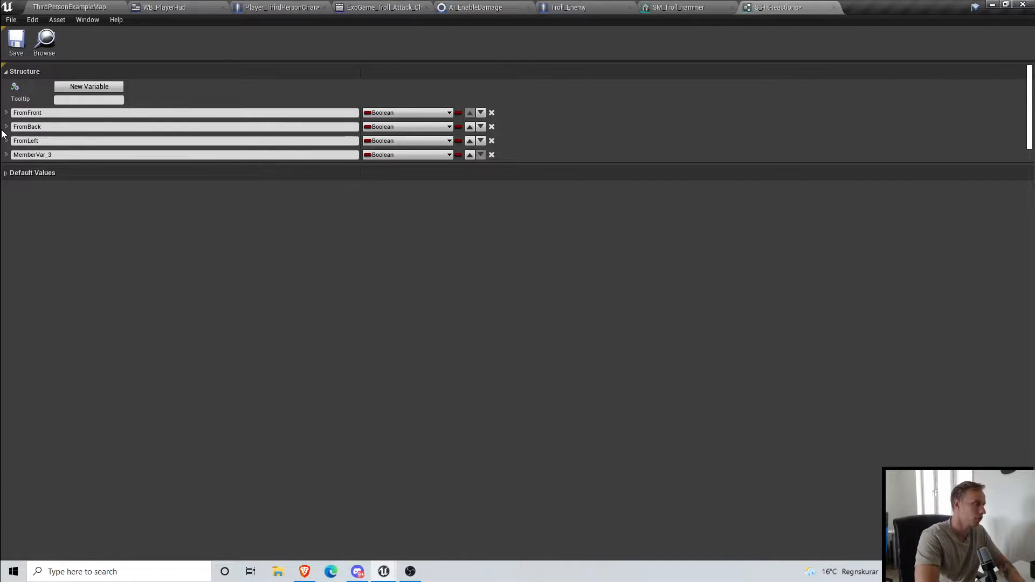
pyautogui.click(70, 156)
pyautogui.write('FromRight')
pyautogui.press('Return')
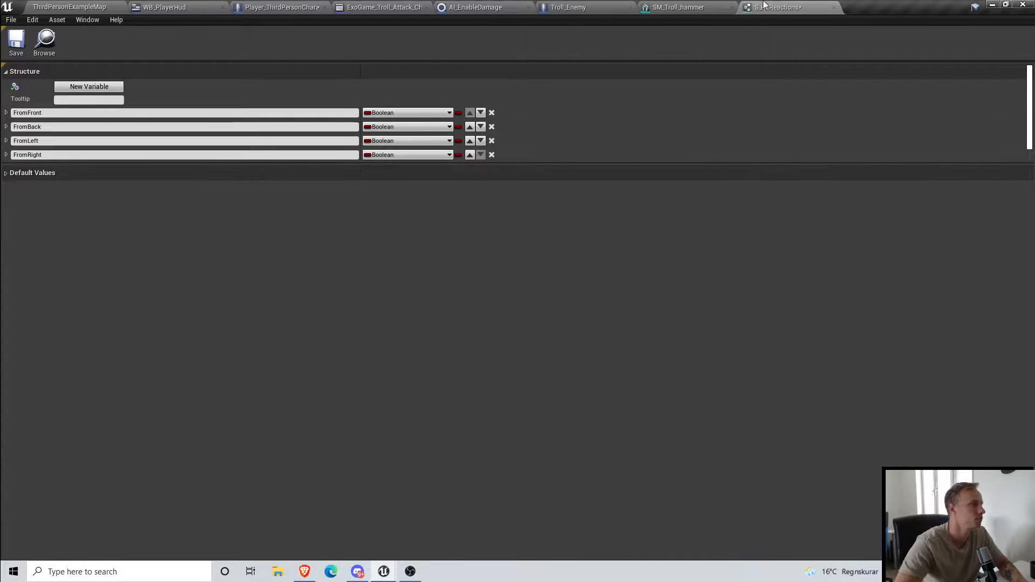
# Step: Change the type of the FromFront variable to an Anim Montage object reference
pyautogui.click(411, 113)
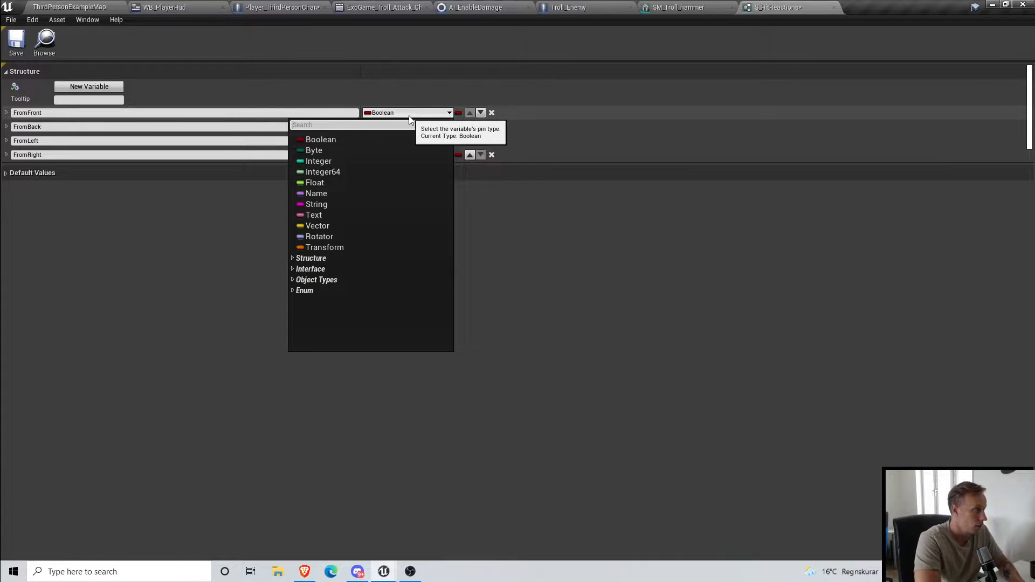
pyautogui.write('anima')
pyautogui.press('BackSpace')
pyautogui.press('BackSpace')
pyautogui.press('BackSpace')
pyautogui.press('BackSpace')
pyautogui.press('BackSpace')
pyautogui.write('a')
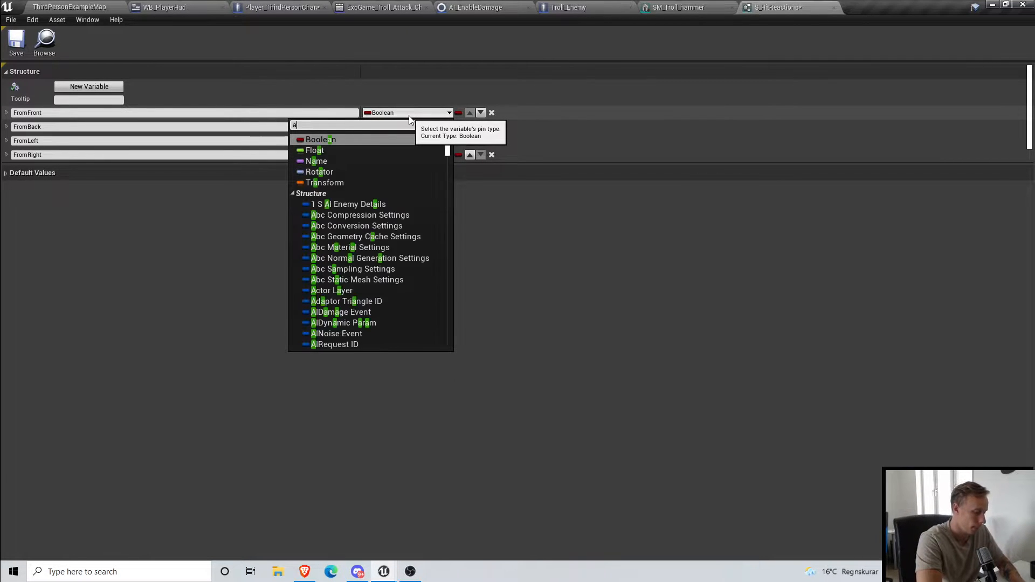
pyautogui.write('nim monta')
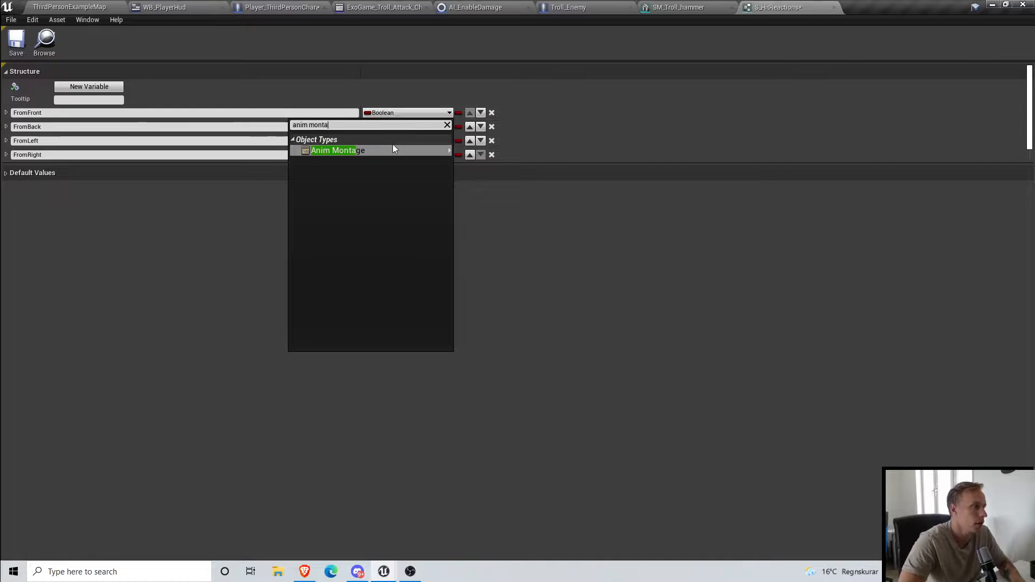
pyautogui.moveTo(393, 149)
pyautogui.click(477, 150)
# Step: Change the type of the FromBack variable to an Anim Montage object reference
pyautogui.click(409, 127)
pyautogui.write('anim')
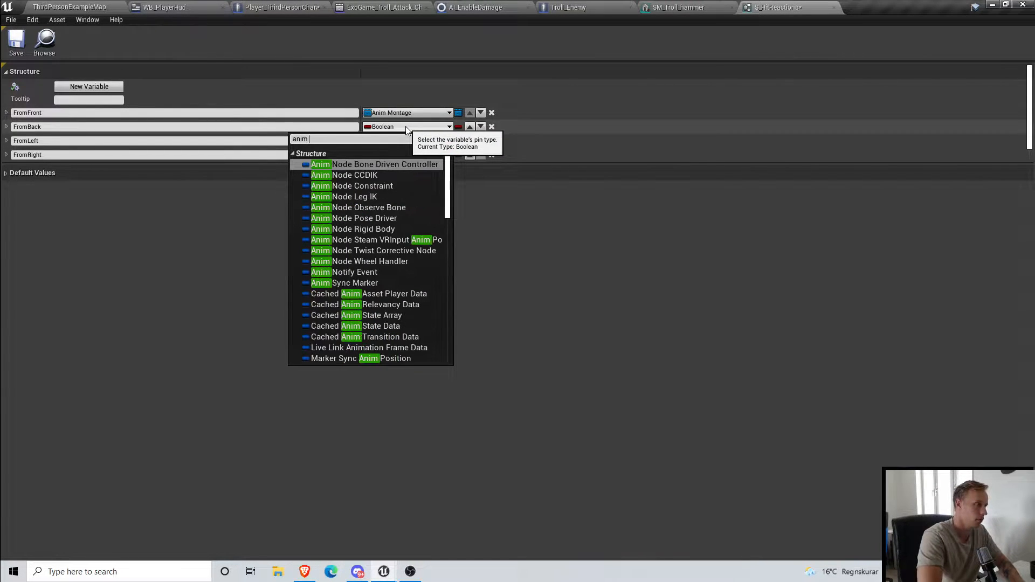
pyautogui.write(' monta')
pyautogui.moveTo(346, 142); pyautogui.dragTo(291, 141)
pyautogui.hotkey('ctrl', 'c')
pyautogui.click(474, 166)
# Step: Change the FromLeft and FromRight variables to Anim Montage object references and save all changes
pyautogui.click(393, 141)
pyautogui.hotkey('ctrl', 'v')
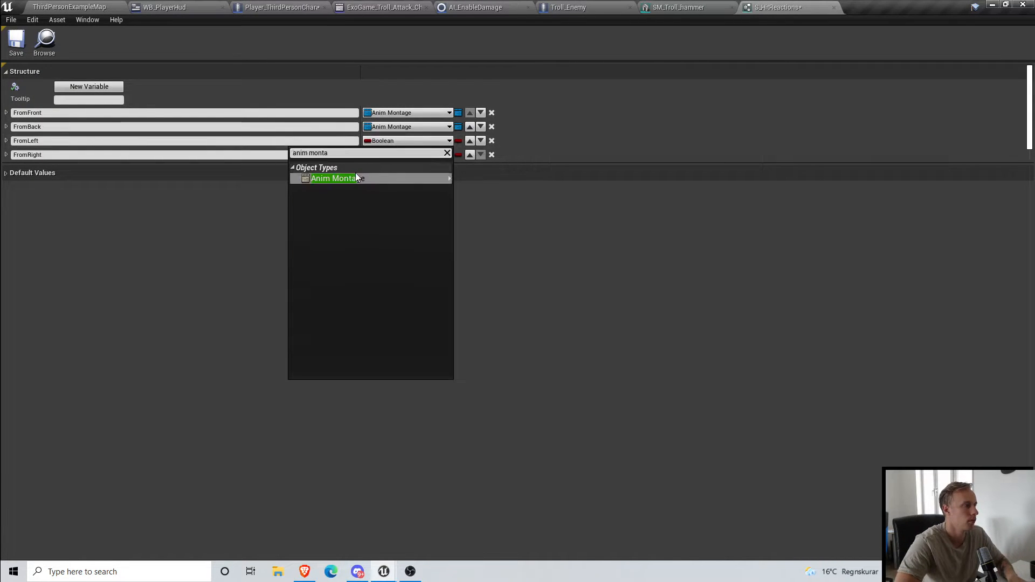
pyautogui.click(355, 178)
pyautogui.click(401, 154)
pyautogui.hotkey('ctrl', 'v')
pyautogui.click(371, 192)
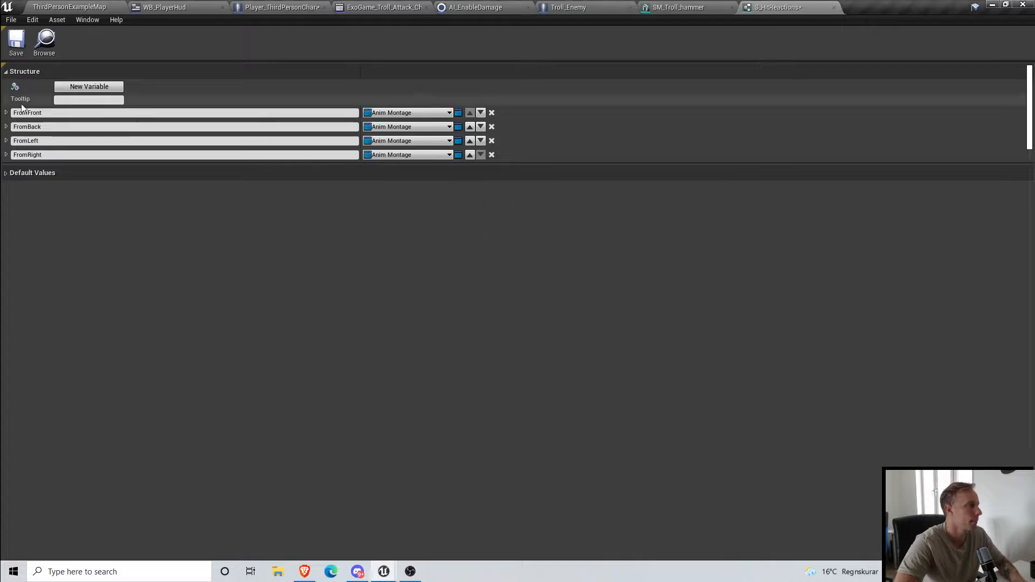
pyautogui.click(11, 19)
pyautogui.click(44, 79)
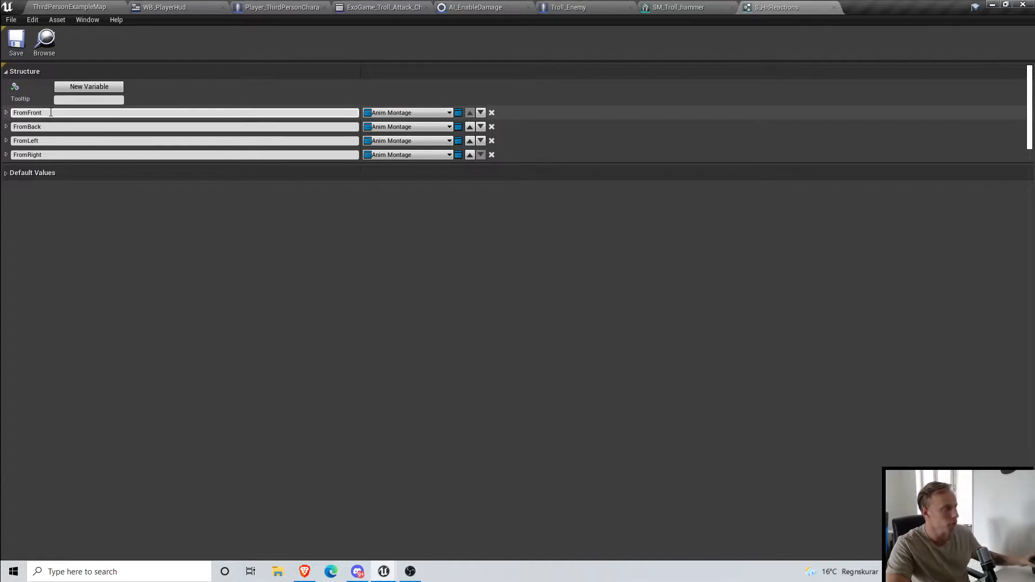
pyautogui.click(69, 7)
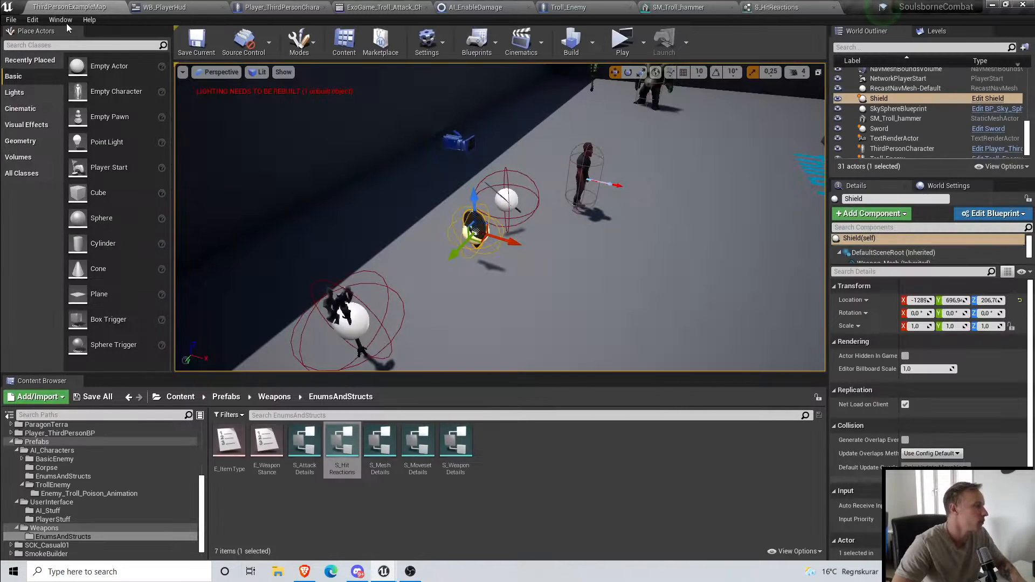
pyautogui.moveTo(466, 241); pyautogui.dragTo(459, 213, button='right')
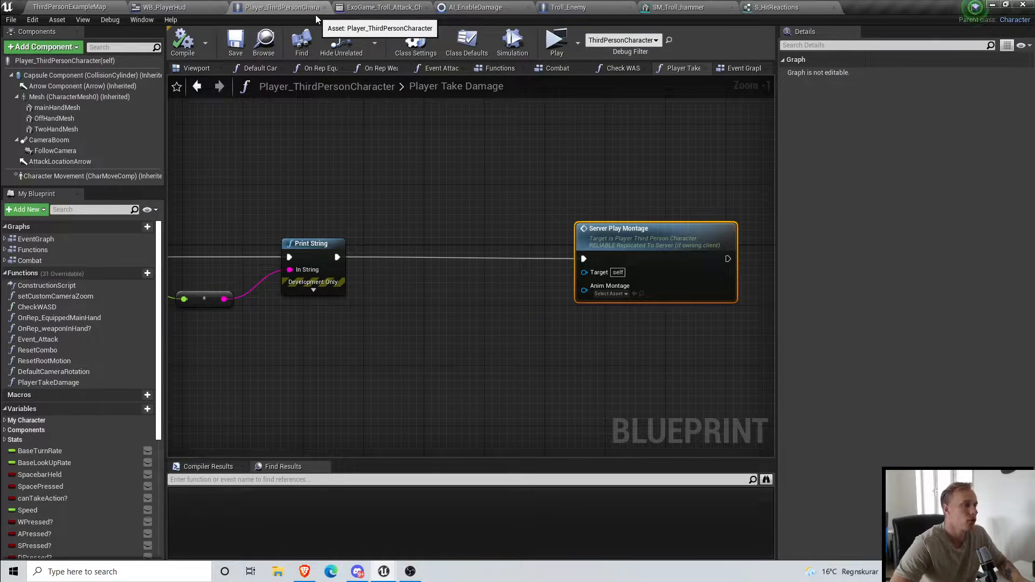
pyautogui.scroll(-2, 670, 247)
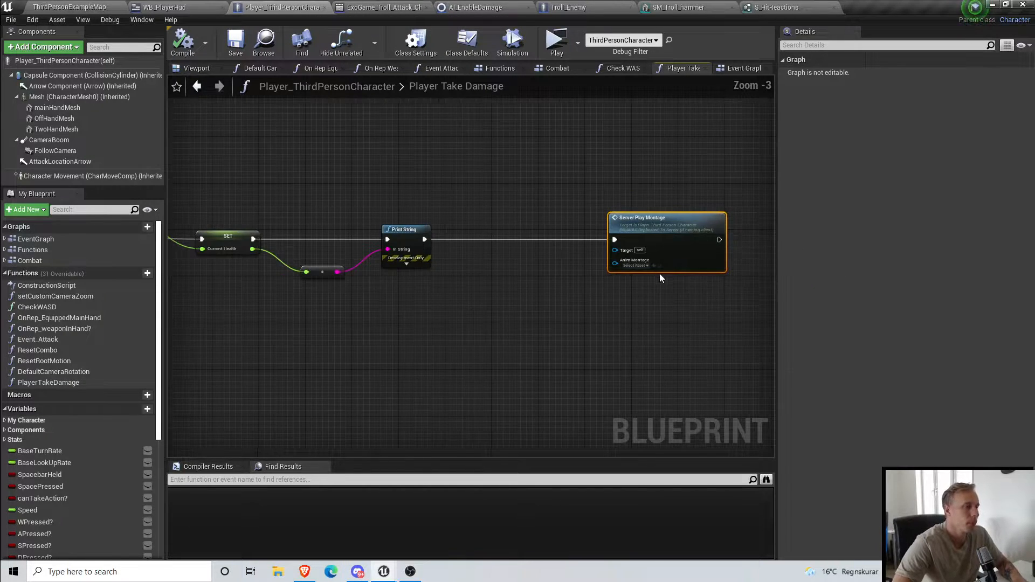
pyautogui.click(77, 6)
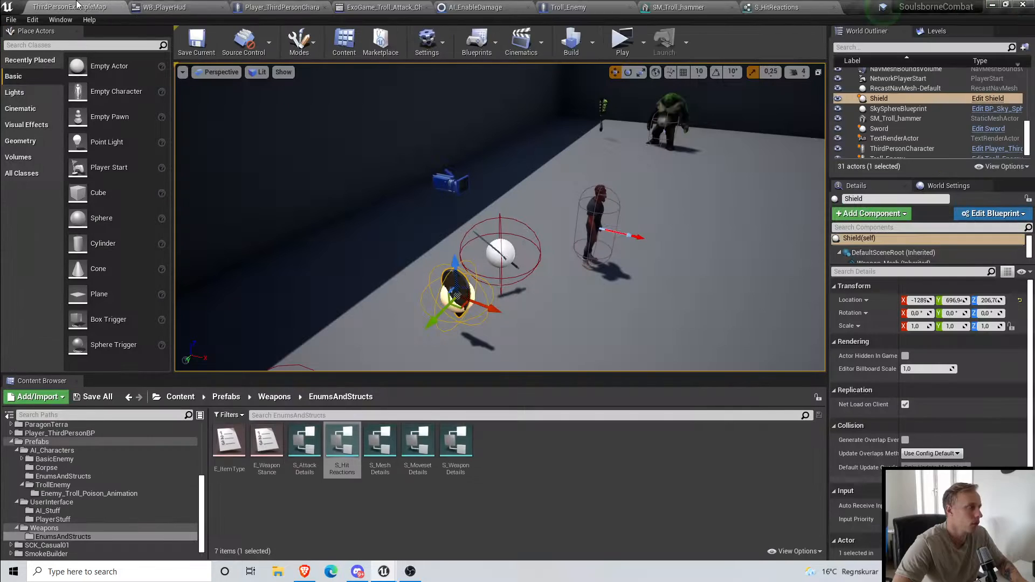
# Step: Open the S_WeaponDetails structure and add a member variable named HitReaction
pyautogui.click(413, 517)
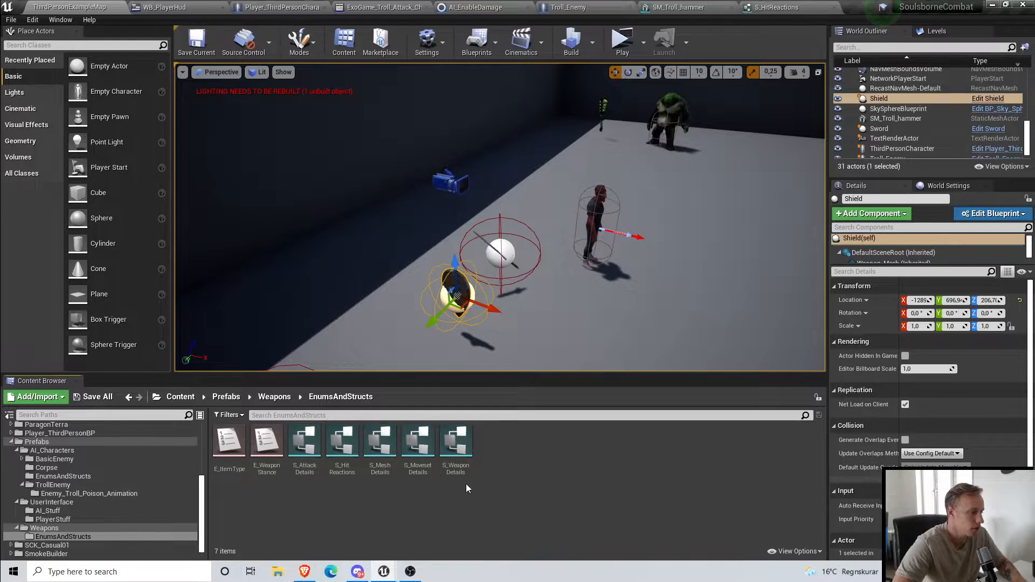
pyautogui.doubleClick(454, 476)
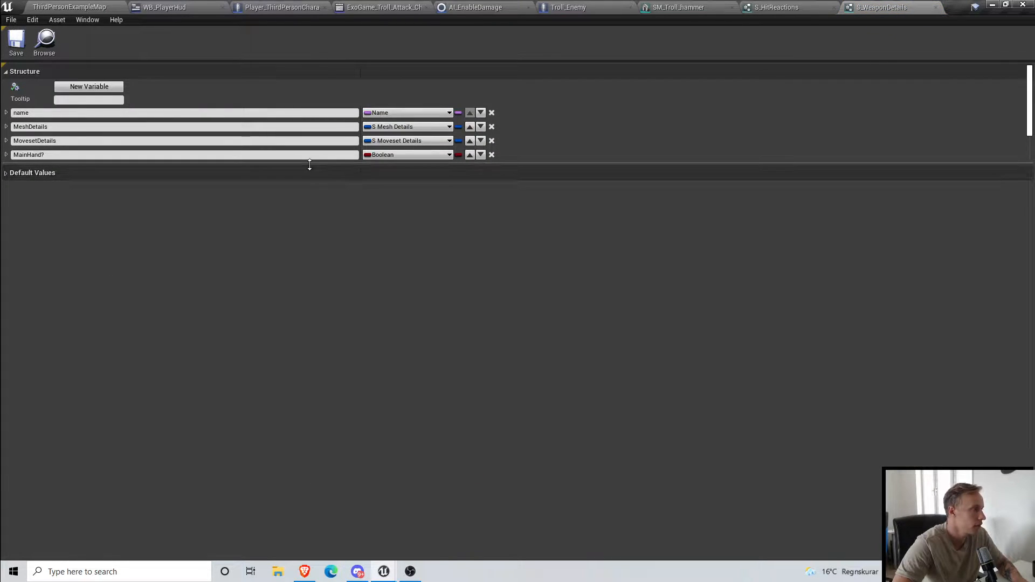
pyautogui.moveTo(310, 167); pyautogui.dragTo(323, 281)
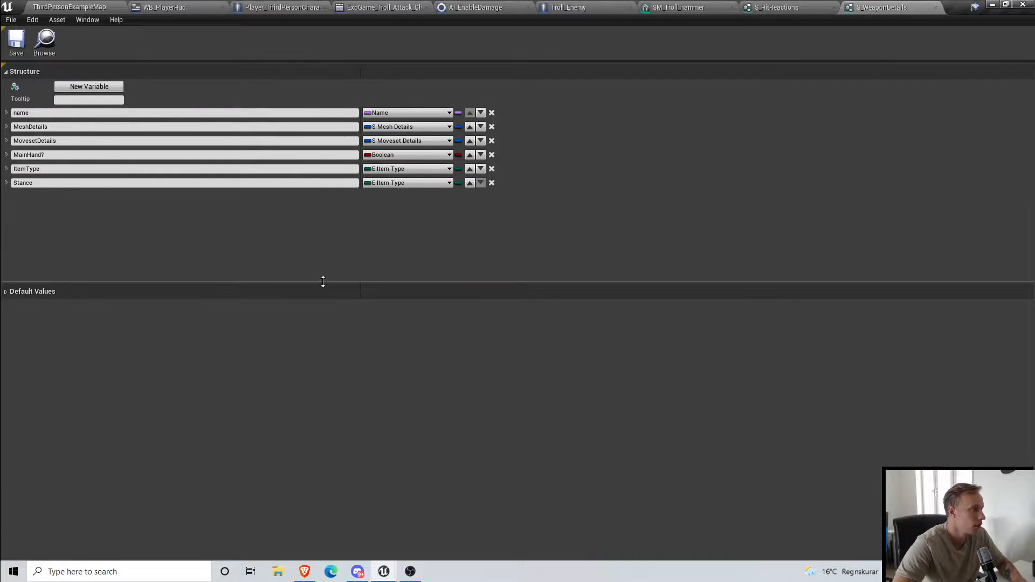
pyautogui.click(107, 86)
pyautogui.click(170, 198)
pyautogui.hotkey('ctrl', 'a')
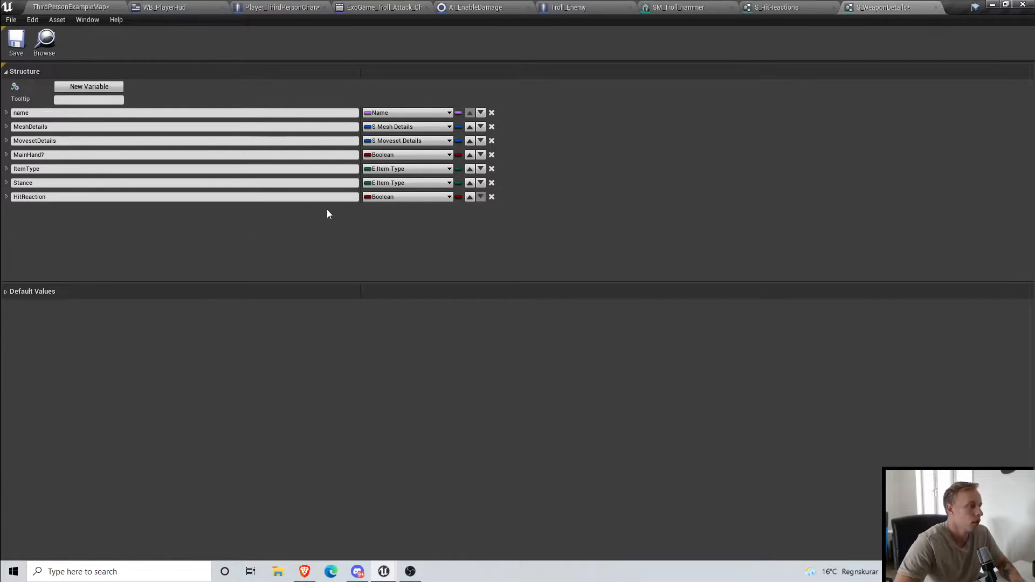
# Step: Set the HitReaction variable's type to the S Hit Reactions structure and save all changes
pyautogui.click(371, 197)
pyautogui.write('S_Hi')
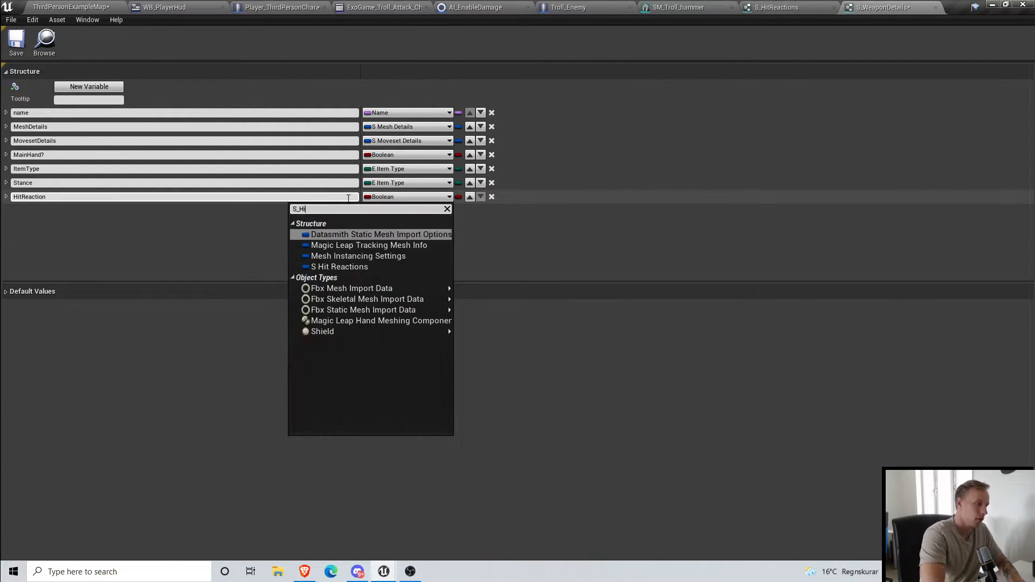
pyautogui.write('t')
pyautogui.click(373, 235)
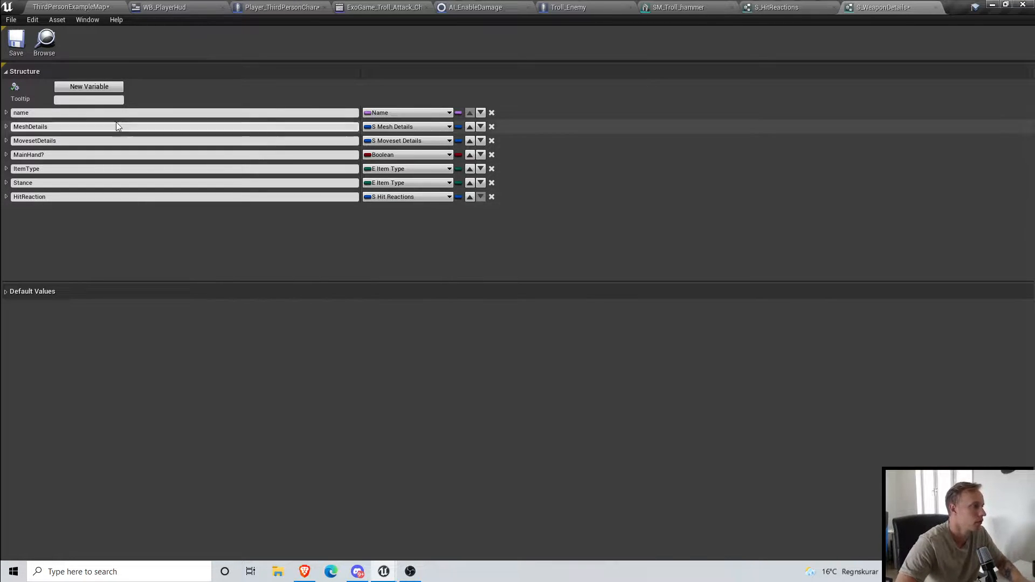
pyautogui.click(17, 41)
pyautogui.click(10, 19)
pyautogui.click(41, 83)
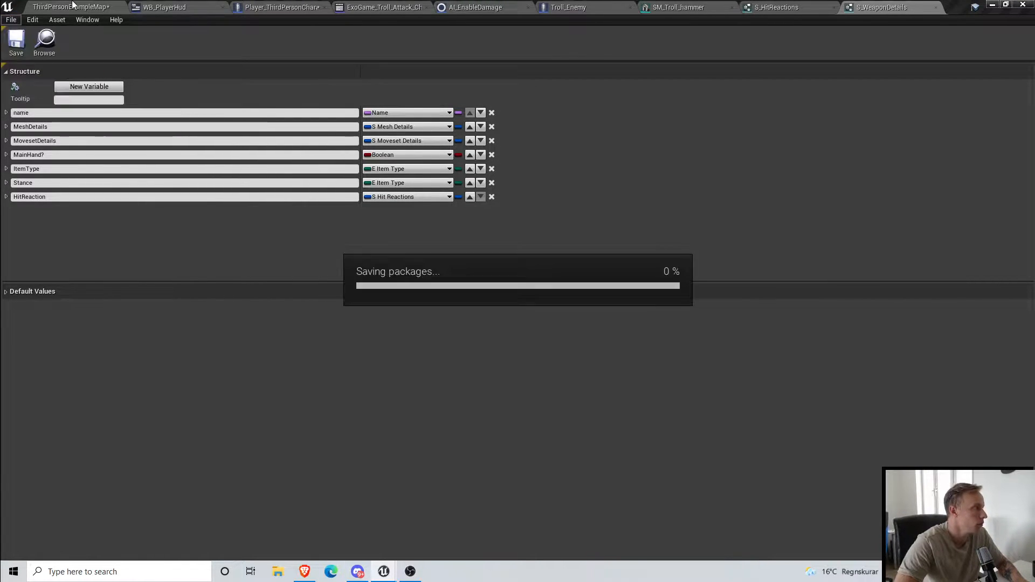
# Step: Select the axe in the level map and locate its blueprint asset in the Weapons folder
pyautogui.click(75, 7)
pyautogui.moveTo(431, 186); pyautogui.dragTo(424, 195, button='right')
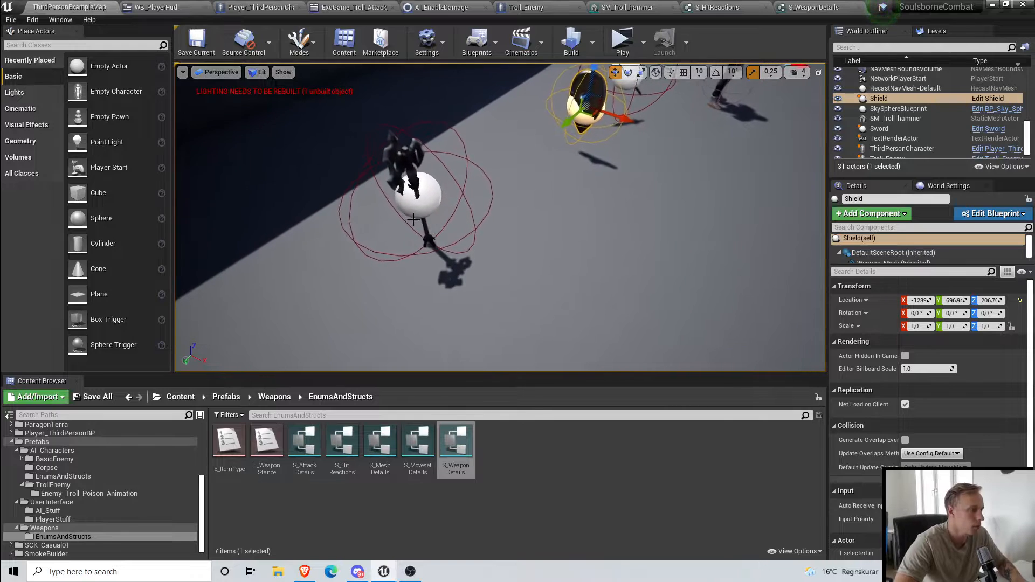
pyautogui.click(425, 195)
pyautogui.rightClick(425, 194)
pyautogui.click(458, 208)
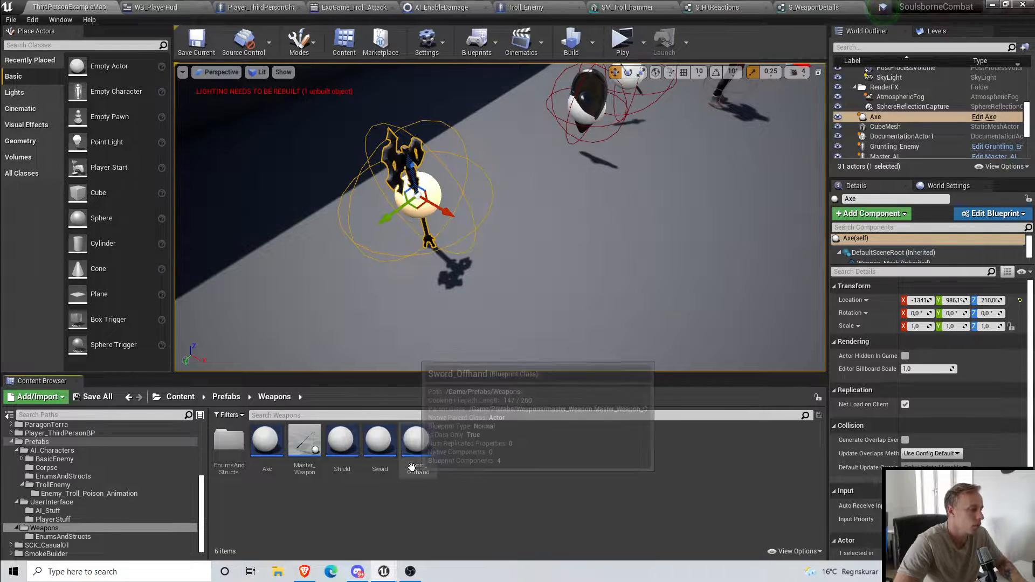
# Step: Open the Master_Weapon blueprint from the Weapons folder and compile it
pyautogui.click(226, 397)
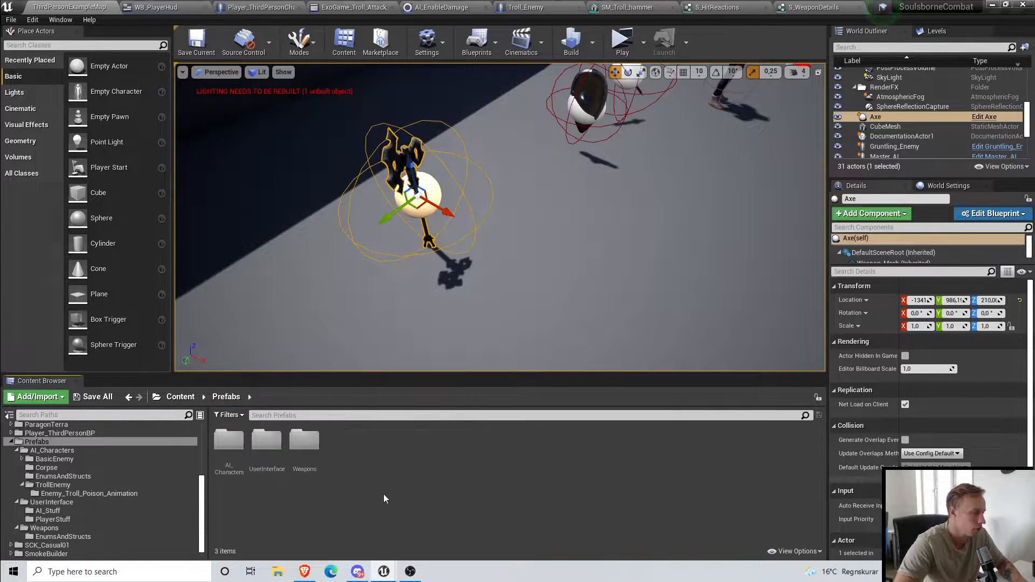
pyautogui.doubleClick(298, 459)
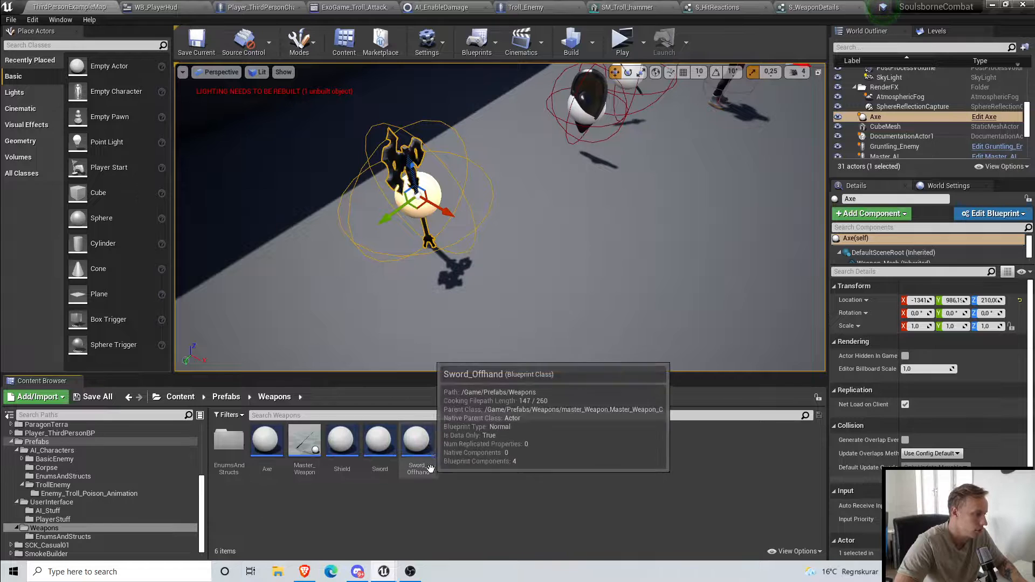
pyautogui.click(300, 472)
pyautogui.doubleClick(300, 472)
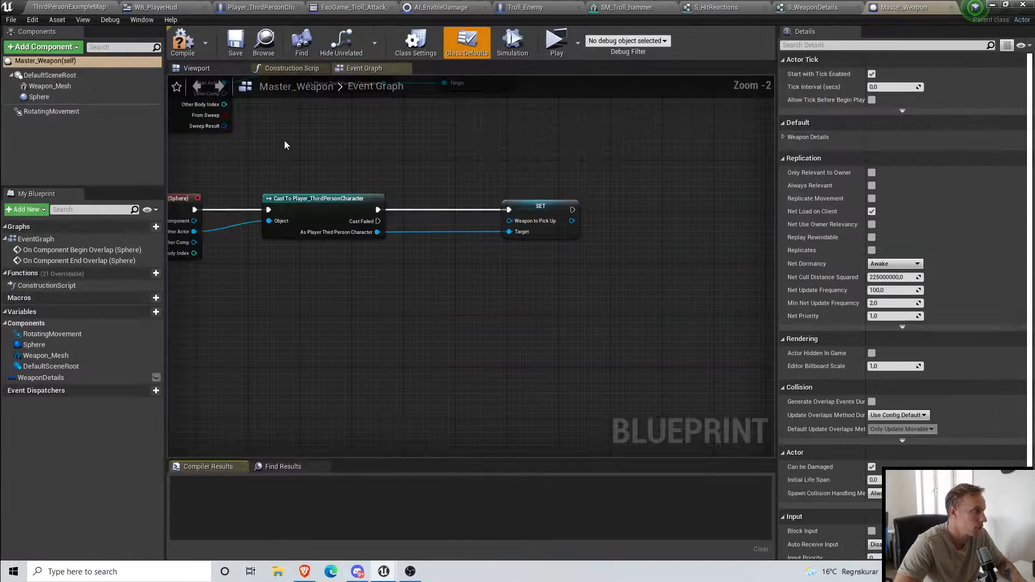
pyautogui.click(183, 42)
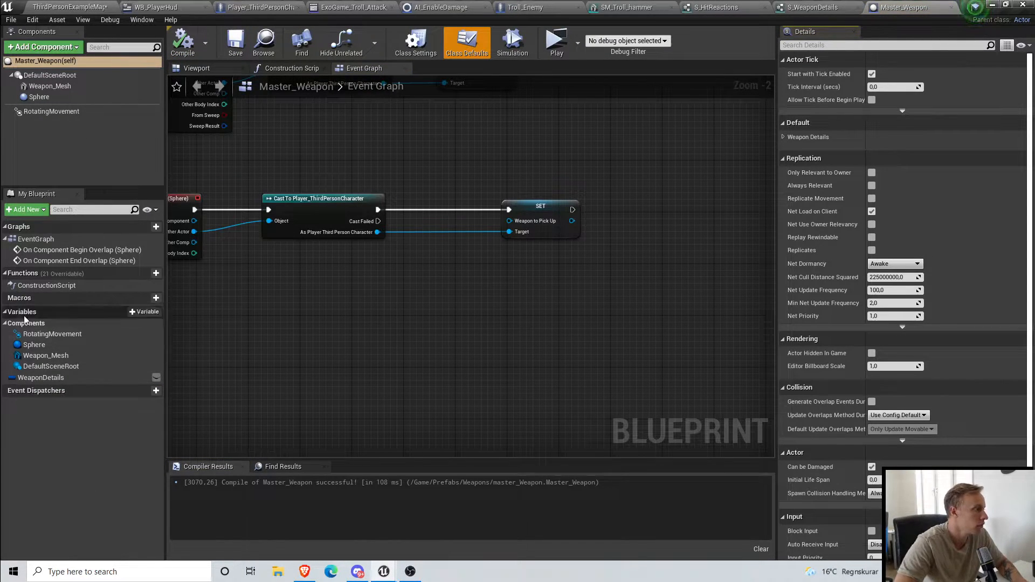
# Step: Open the Axe blueprint in the full editor and expand HitReaction within its Weapon Details defaults
pyautogui.click(47, 5)
pyautogui.doubleClick(263, 471)
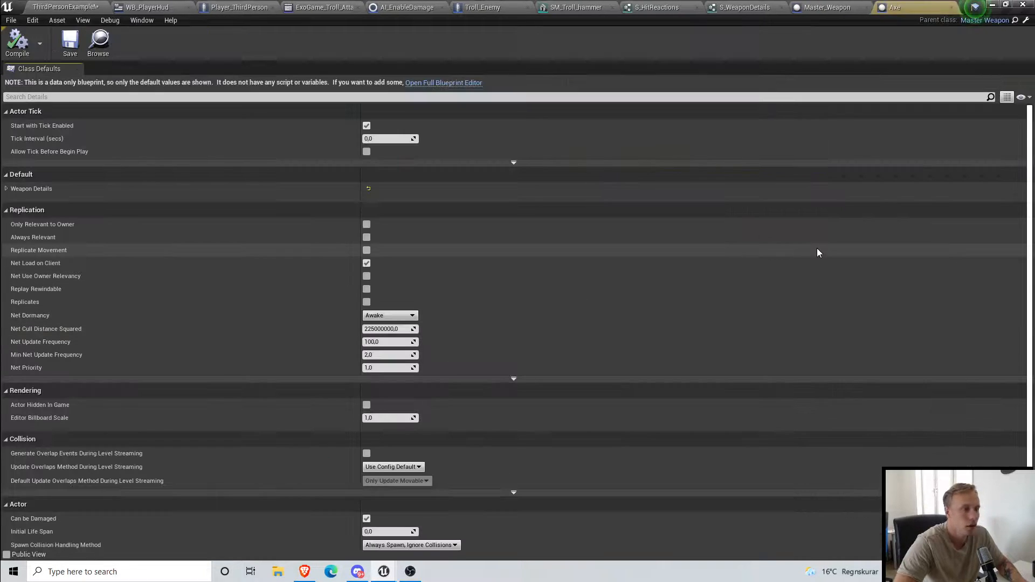
pyautogui.click(455, 82)
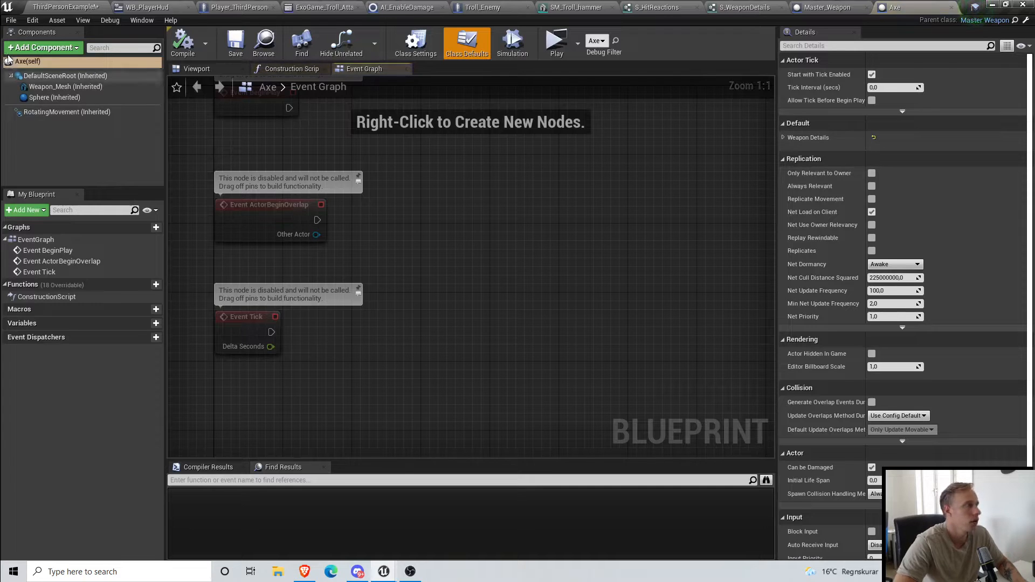
pyautogui.click(784, 137)
pyautogui.click(784, 137)
pyautogui.click(783, 137)
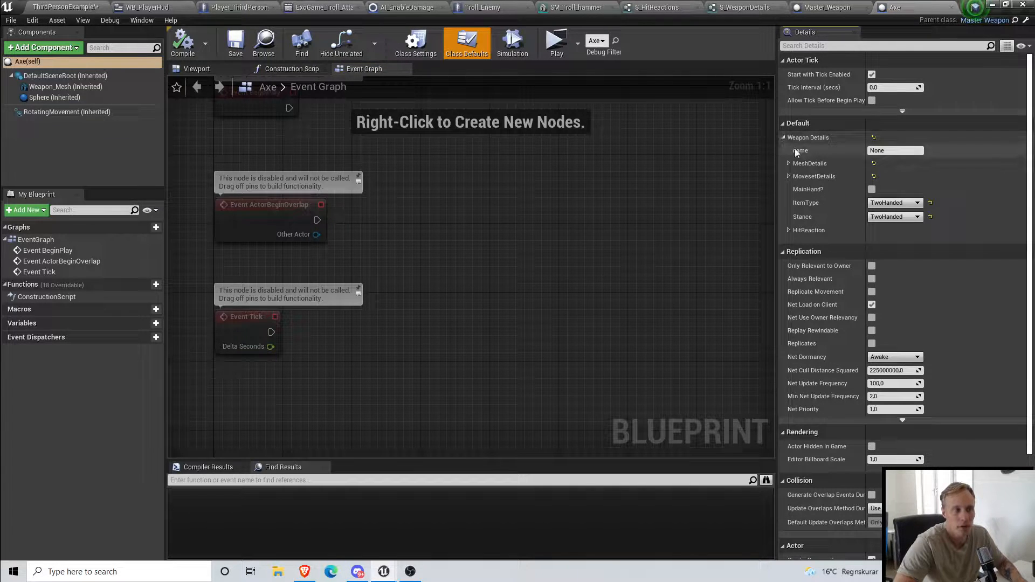
pyautogui.click(788, 230)
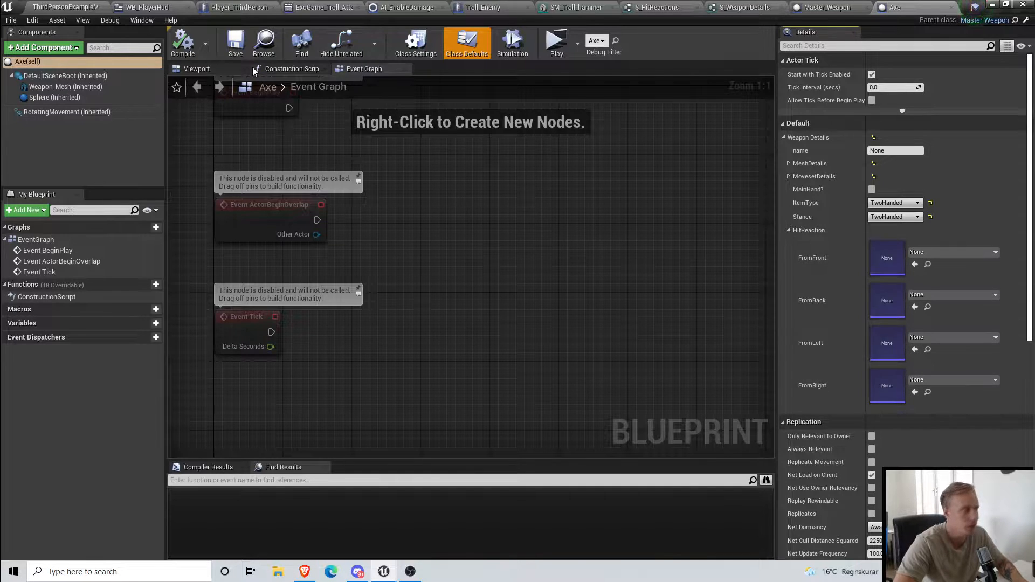
# Step: Search all project content for "idle" and open the Axe_Idle and Axe_Idle_Copy animations to inspect them
pyautogui.click(74, 6)
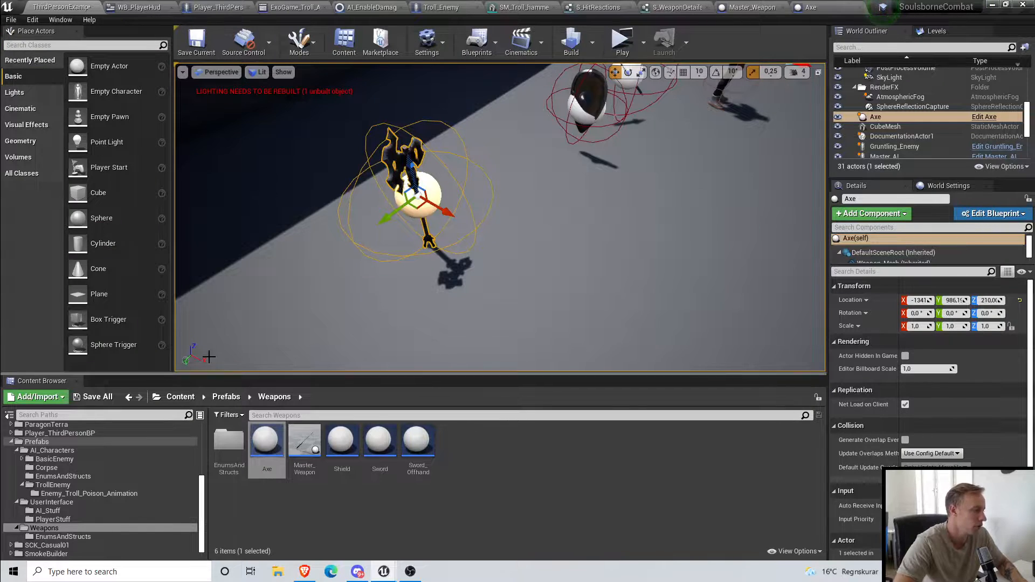
pyautogui.scroll(1, 118, 453)
pyautogui.click(102, 430)
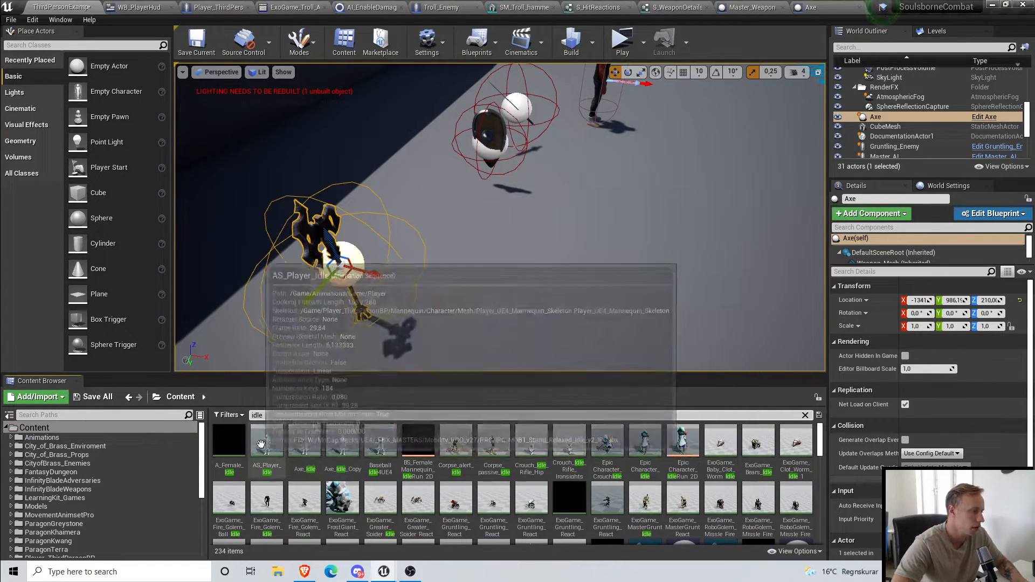
pyautogui.doubleClick(311, 445)
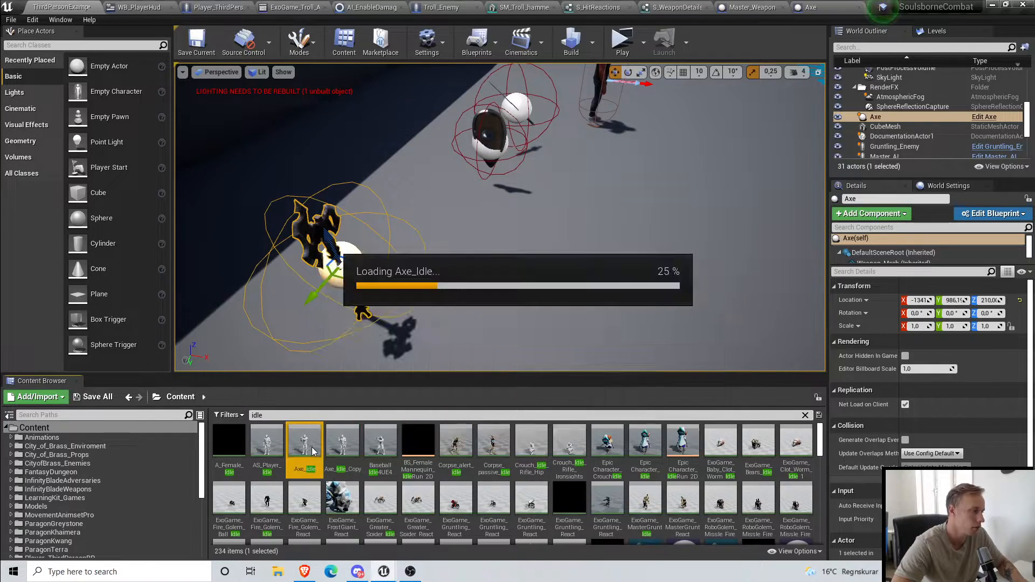
pyautogui.click(50, 8)
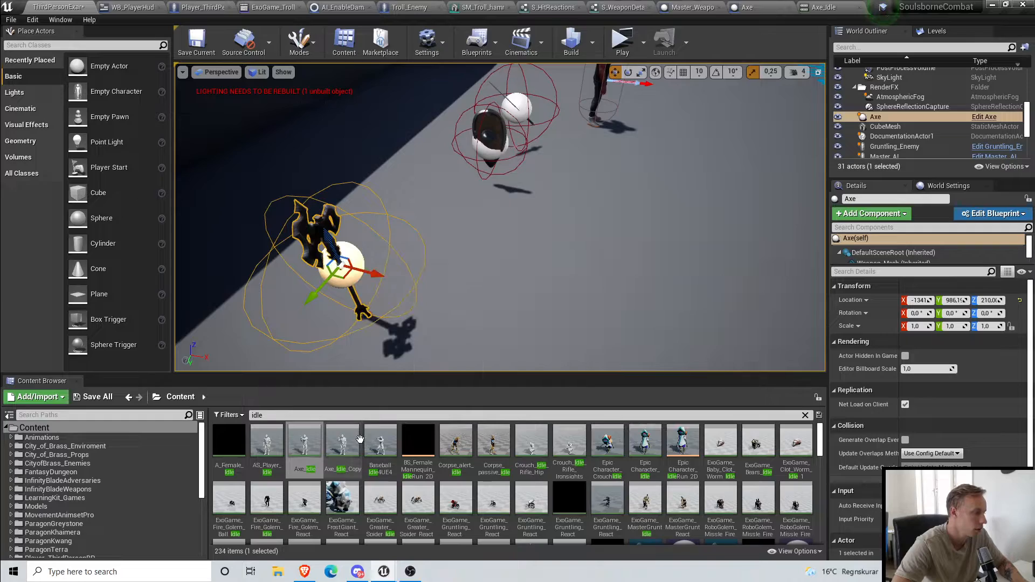
pyautogui.doubleClick(344, 443)
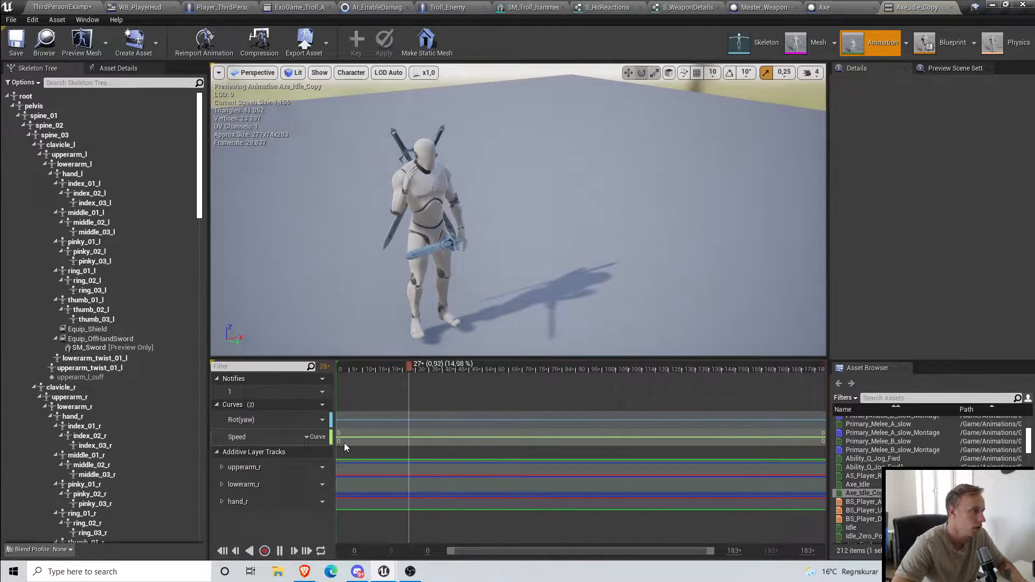
# Step: Play-test the level, pick up and draw the axe to check the character's axe stance, and end the session
pyautogui.click(54, 7)
pyautogui.click(614, 41)
pyautogui.click(530, 238)
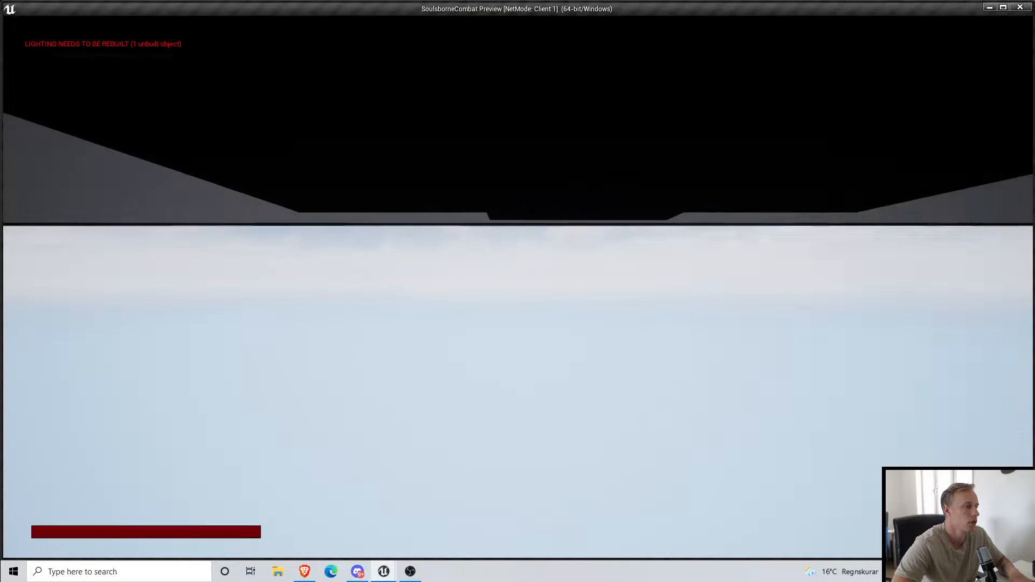
pyautogui.press('w')
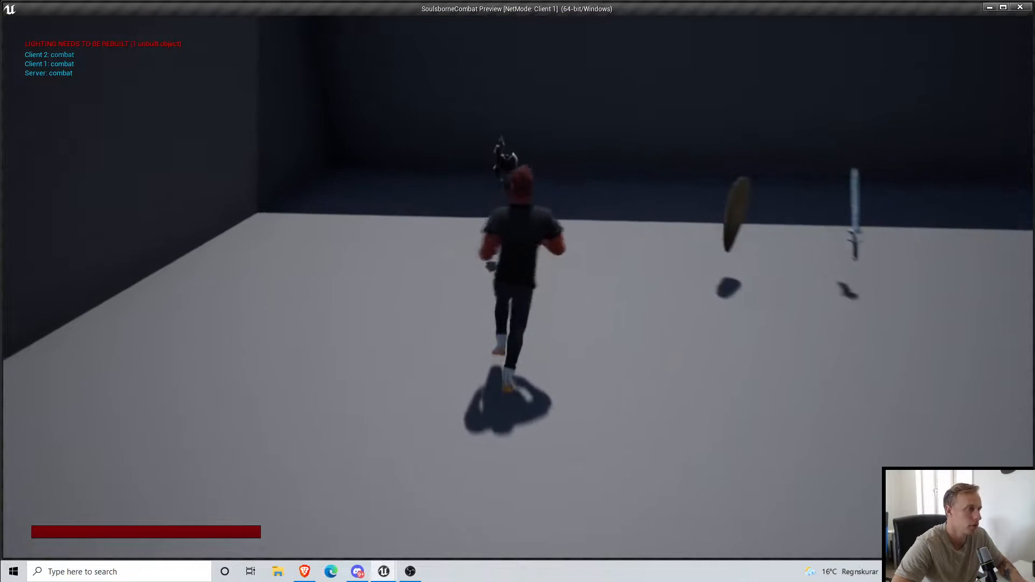
pyautogui.press('e')
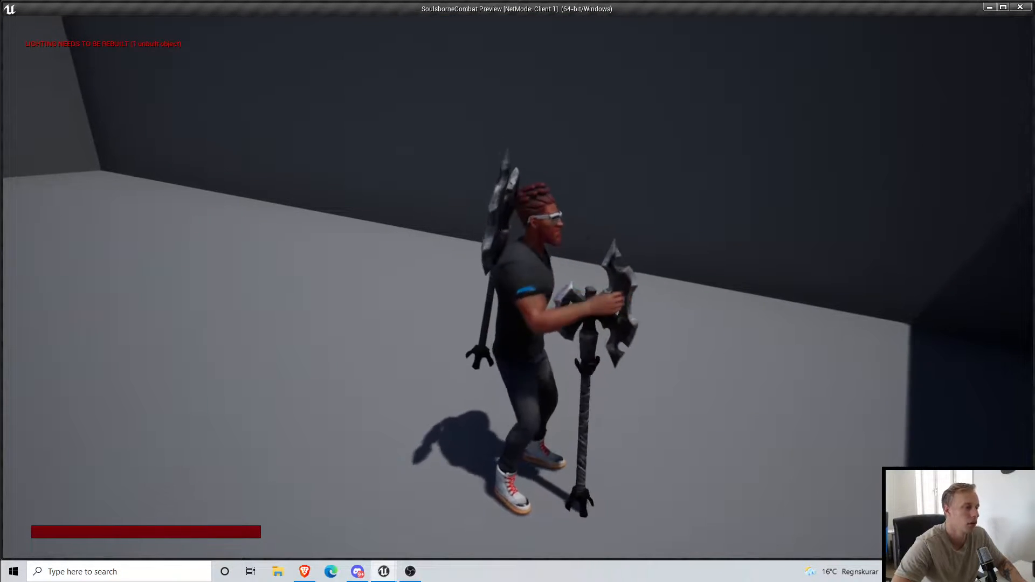
pyautogui.press('w')
pyautogui.press('r')
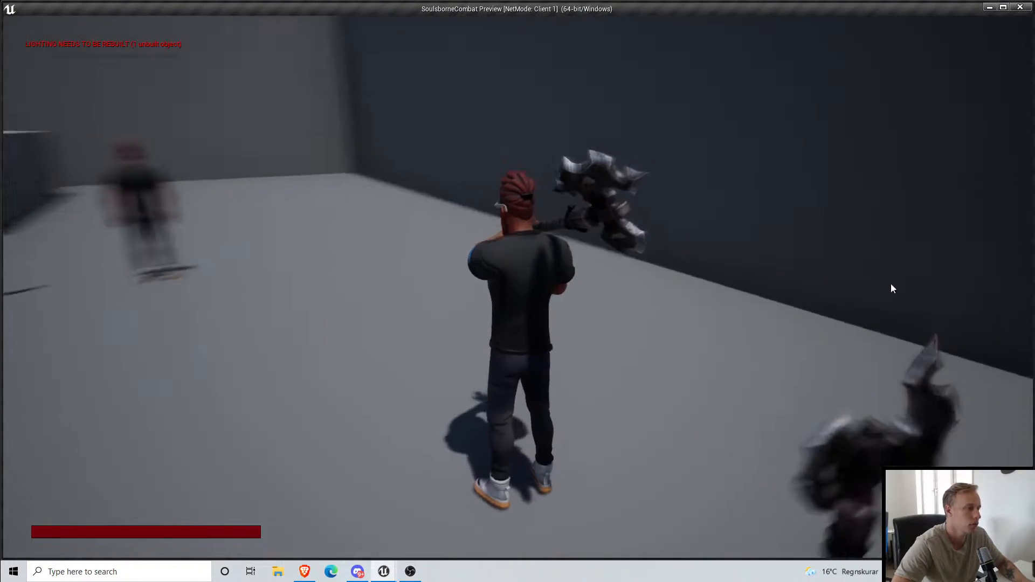
pyautogui.press('Escape')
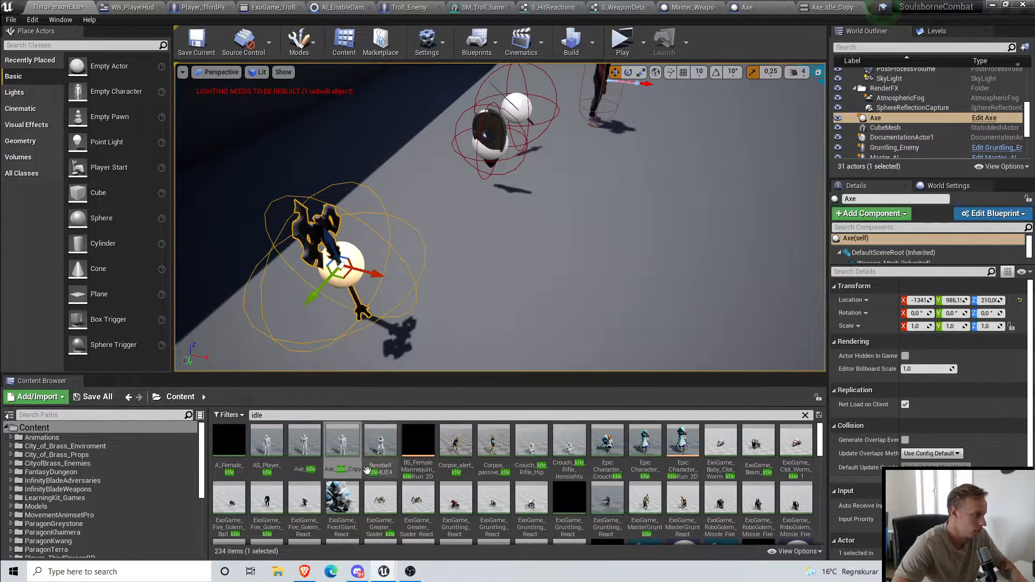
# Step: Open the Axe_Idle animation for a close look, and inspect the Mesh component in the Player_ThirdPersonCharacter blueprint
pyautogui.doubleClick(304, 461)
pyautogui.scroll(5, 513, 175)
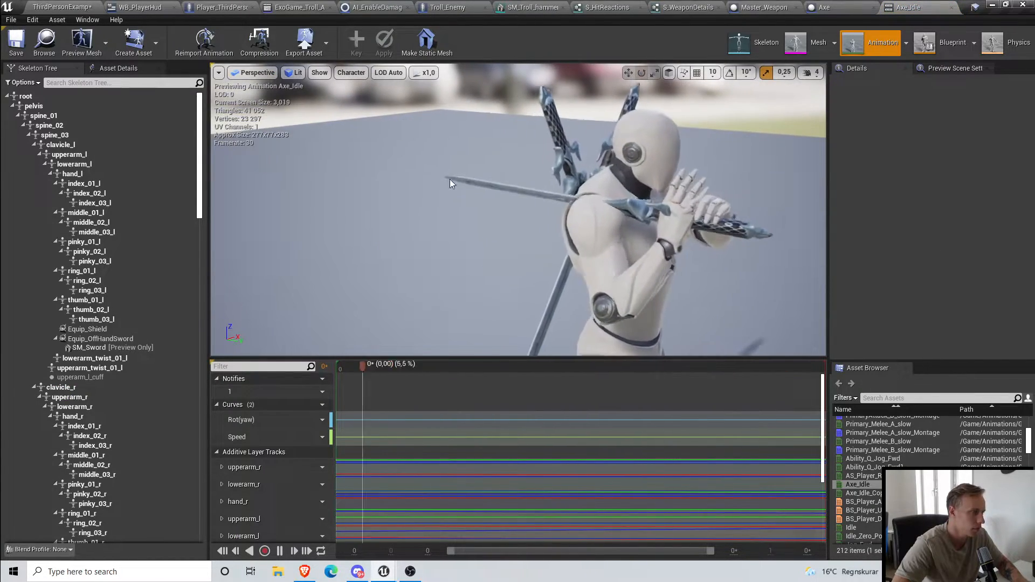
pyautogui.click(207, 8)
pyautogui.doubleClick(69, 98)
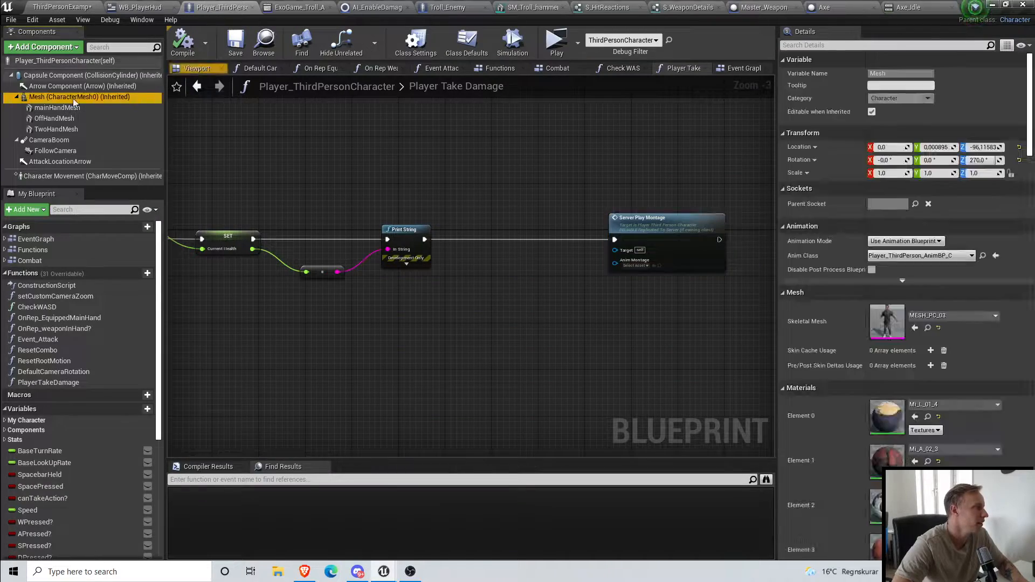
# Step: Open the placed Axe's blueprint, expand MeshDetails and MovesetDetails in its Weapon Details, and locate the BS_Player_Axe asset
pyautogui.click(61, 7)
pyautogui.moveTo(501, 216); pyautogui.dragTo(464, 200, button='right')
pyautogui.click(991, 213)
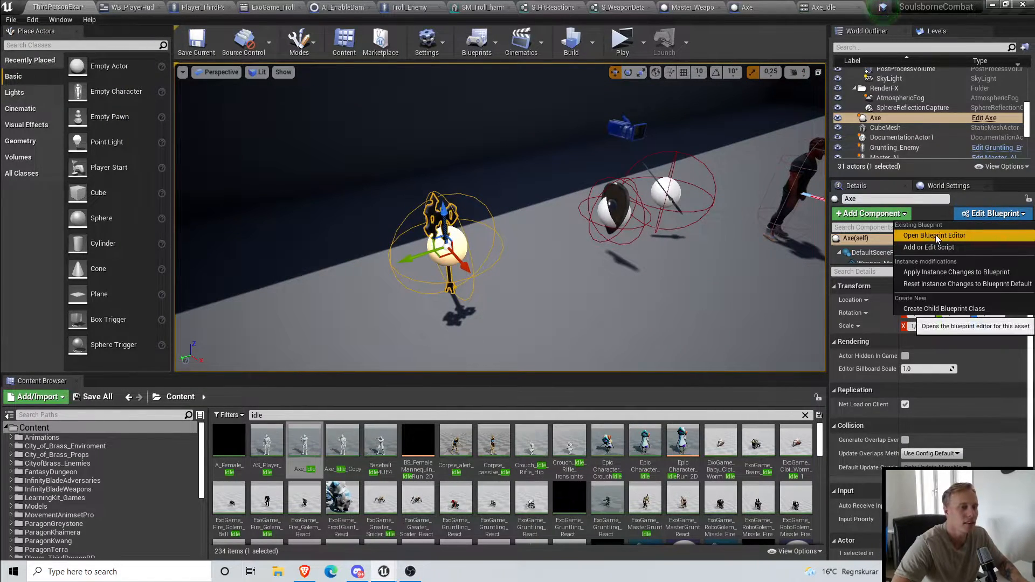
pyautogui.click(936, 236)
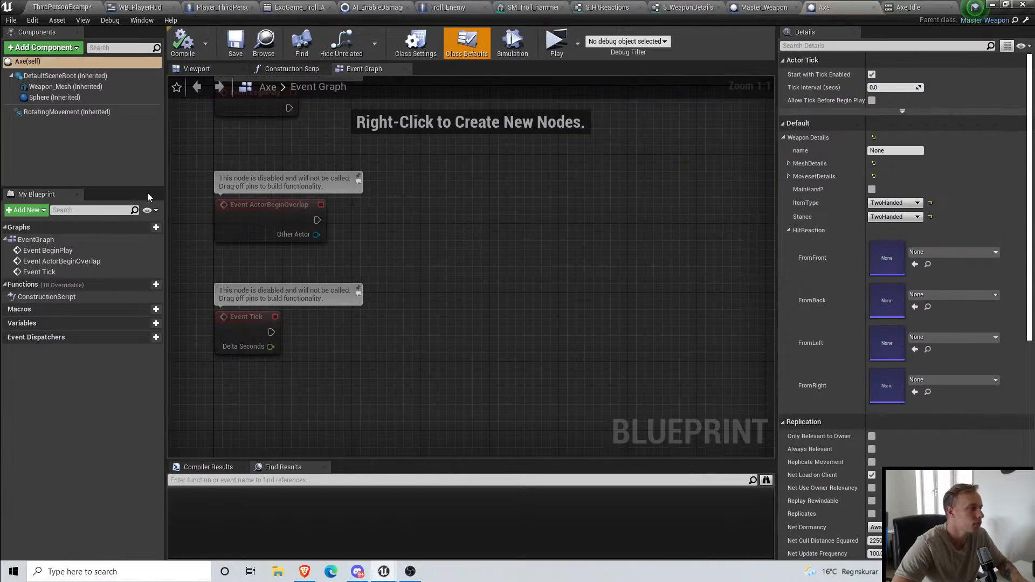
pyautogui.click(789, 163)
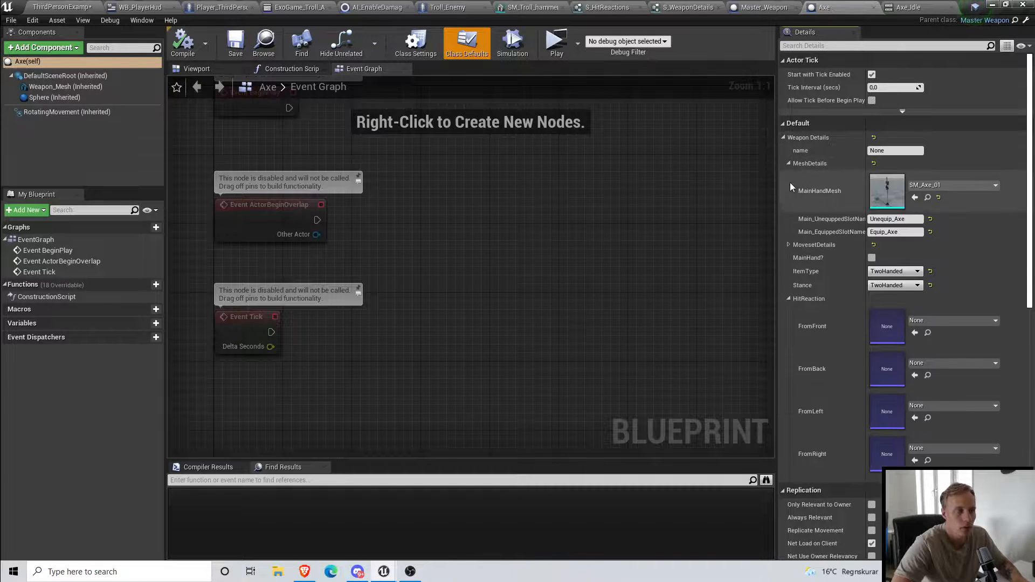
pyautogui.click(788, 245)
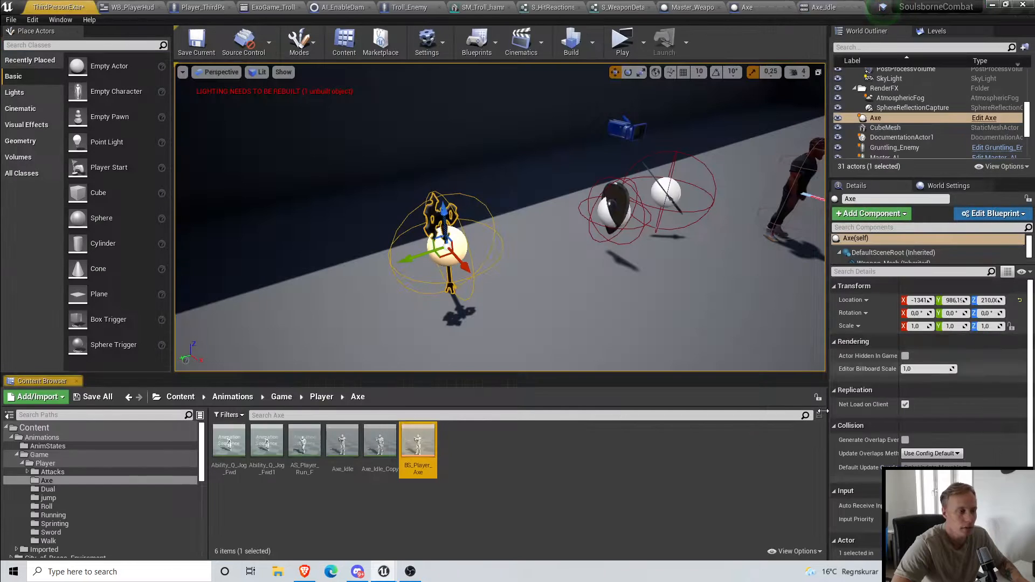
# Step: Open the BS_Player_Axe blend space and locate the animation asset used by its zero-speed sample
pyautogui.doubleClick(418, 463)
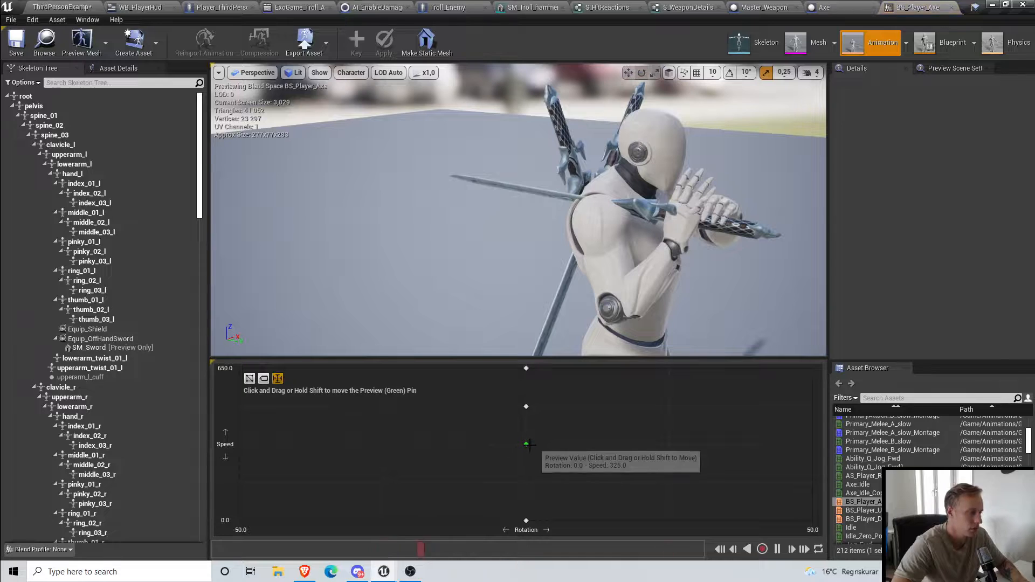
pyautogui.rightClick(526, 521)
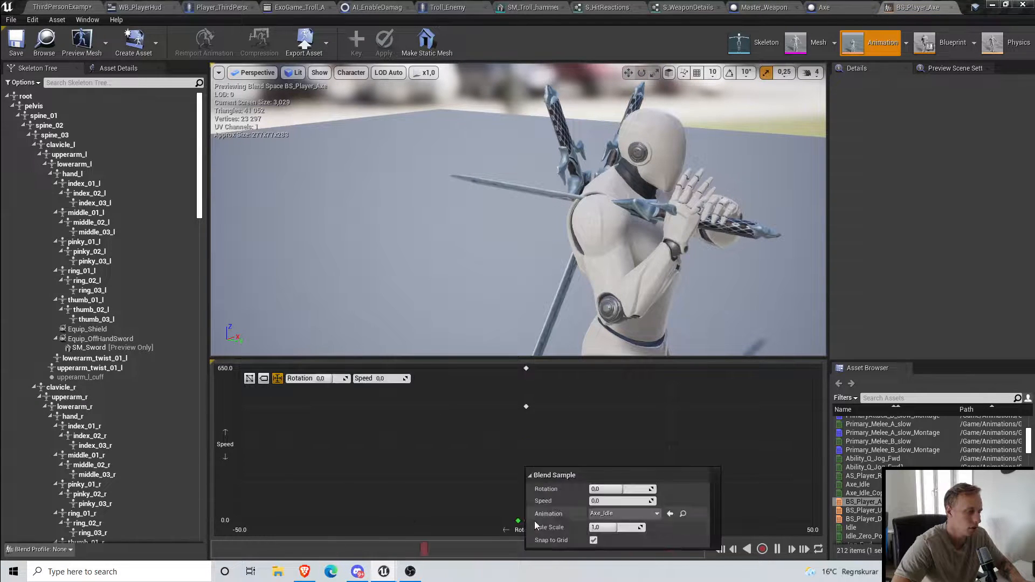
pyautogui.click(682, 514)
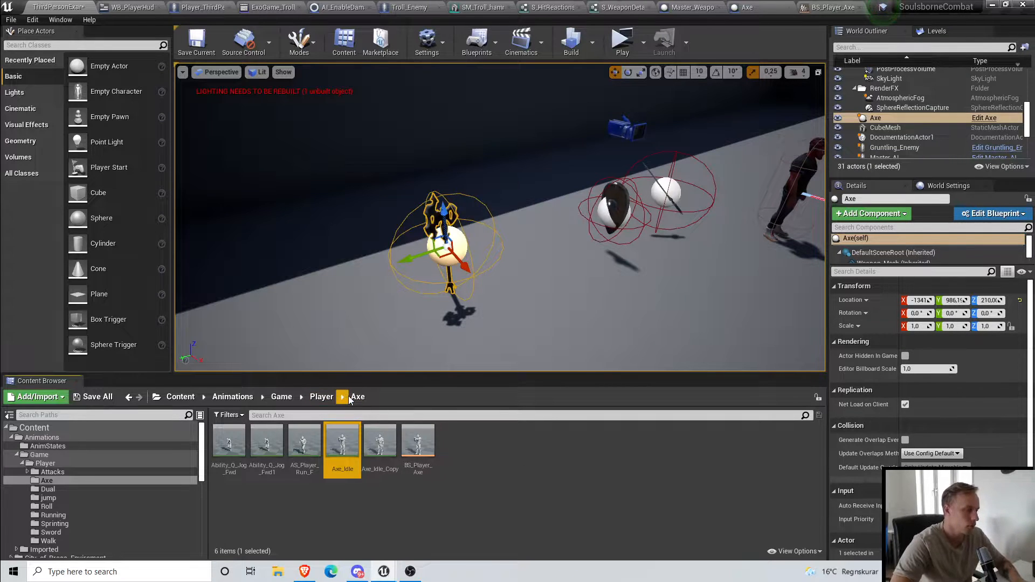
# Step: Create a folder named HitReactions inside the player's Axe animation folder
pyautogui.click(321, 397)
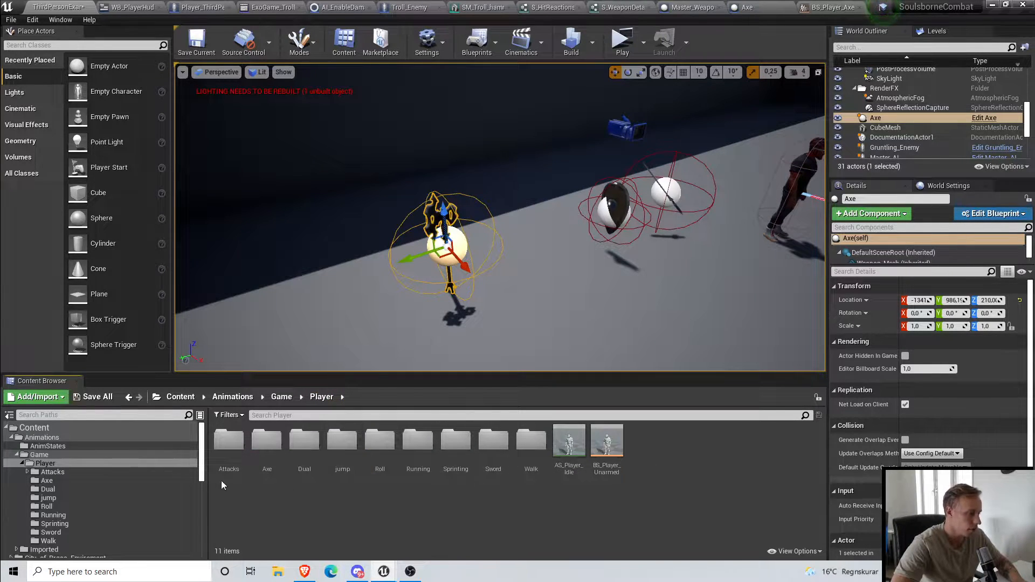
pyautogui.doubleClick(266, 442)
pyautogui.rightClick(513, 462)
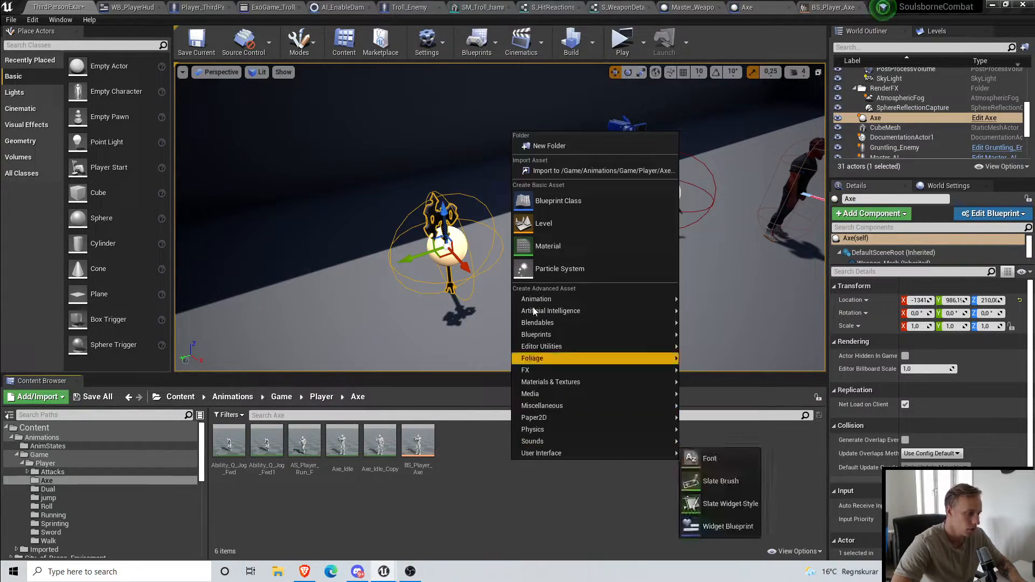
pyautogui.click(558, 149)
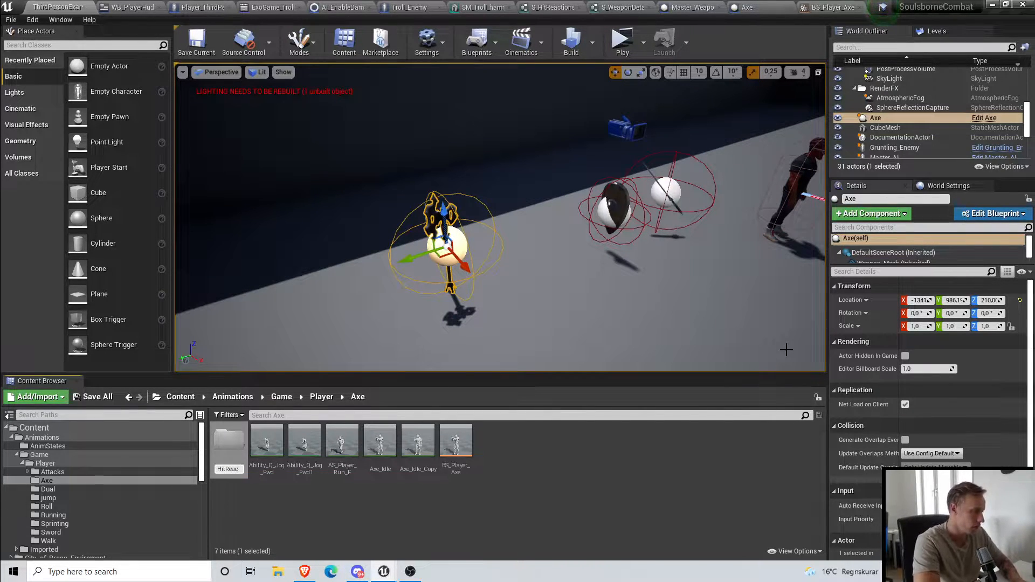
pyautogui.write('s')
pyautogui.press('Return')
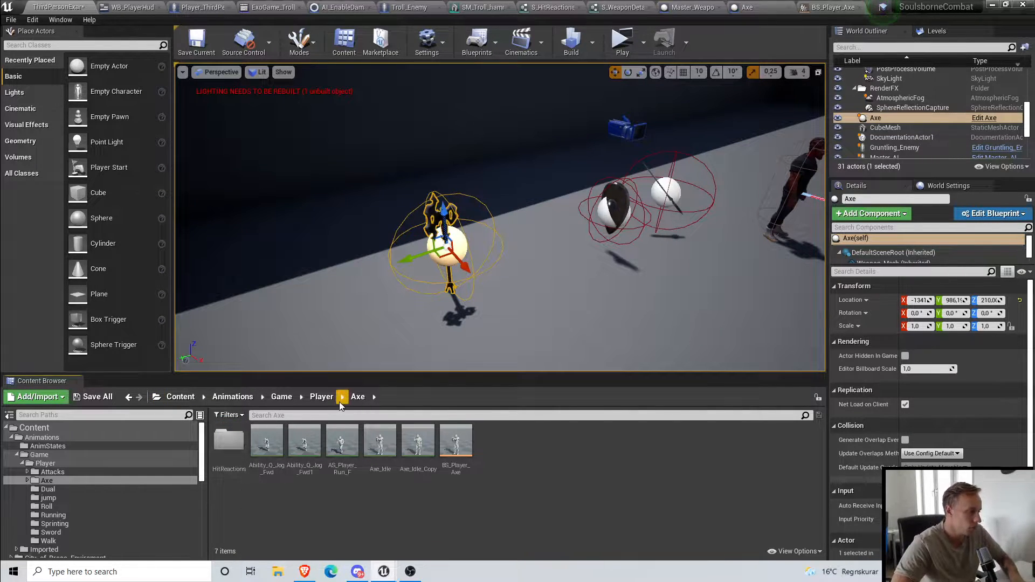
# Step: Copy the Axe_Idle animation from the Axe folder into its HitReactions subfolder
pyautogui.click(321, 397)
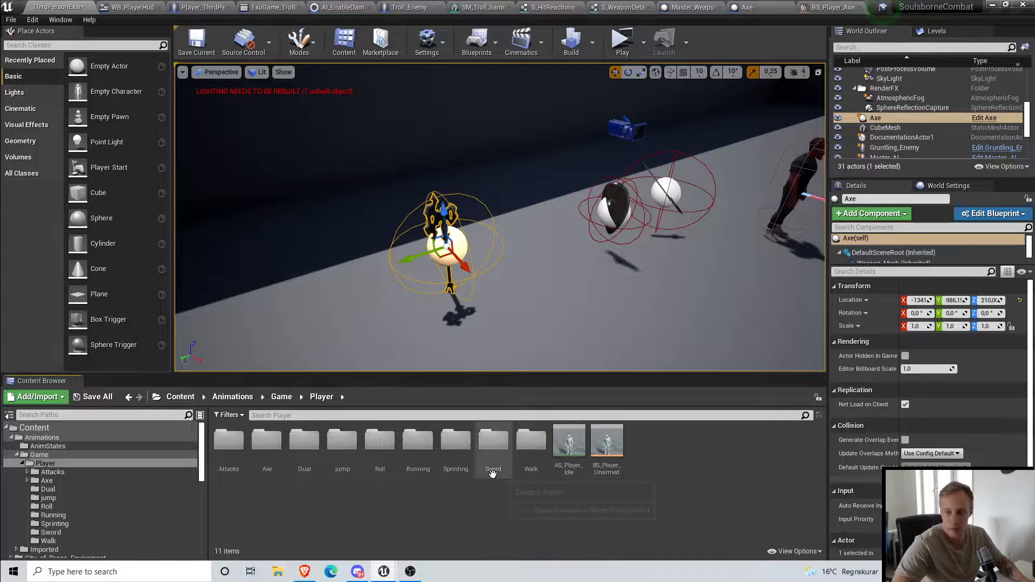
pyautogui.doubleClick(529, 450)
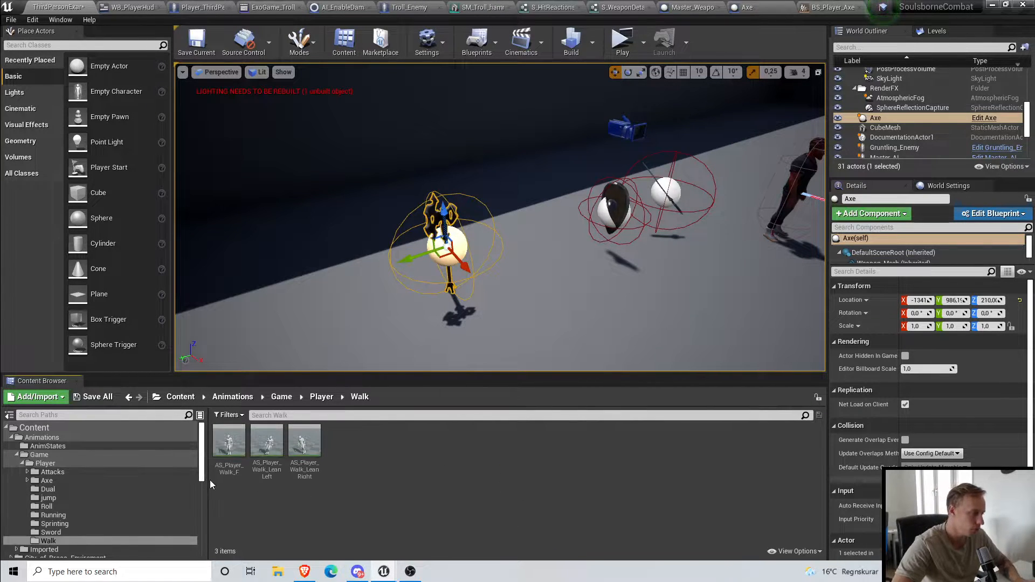
pyautogui.click(320, 398)
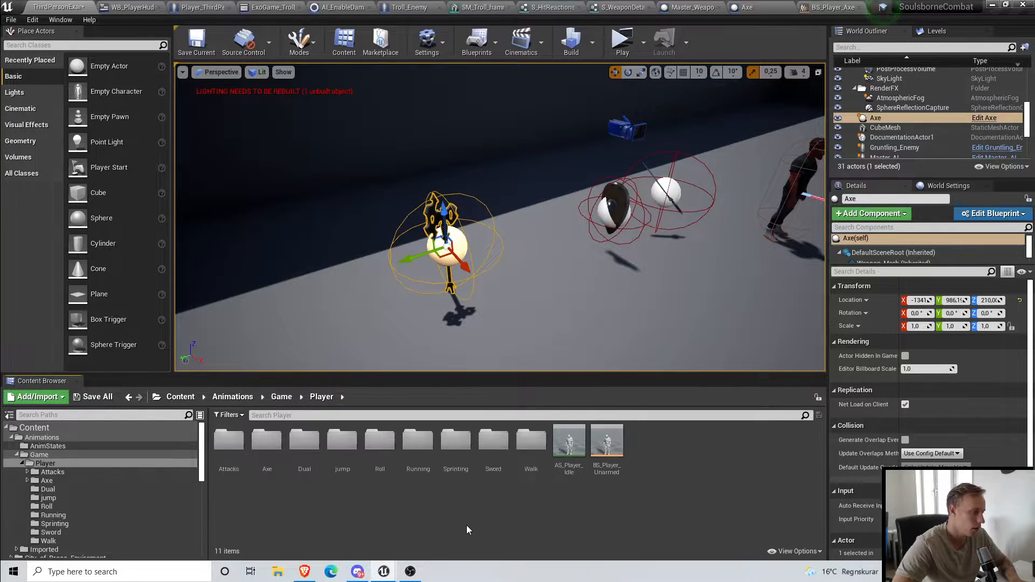
pyautogui.doubleClick(267, 441)
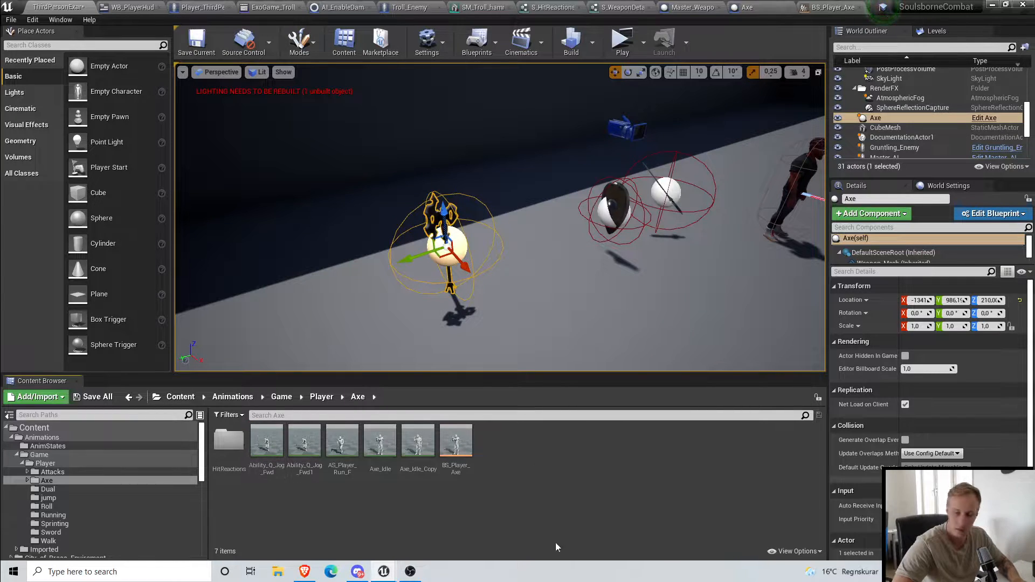
pyautogui.click(380, 441)
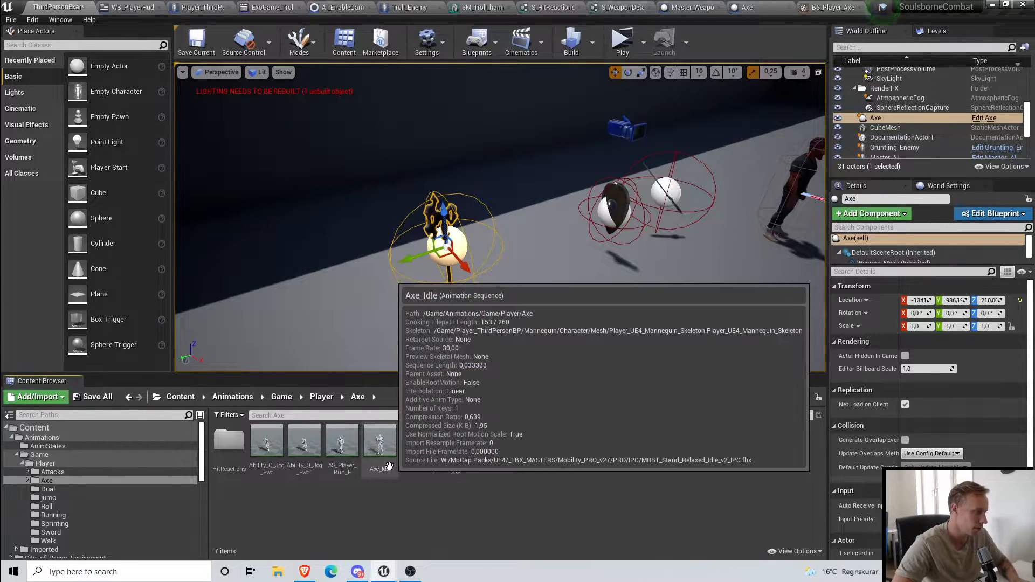
pyautogui.doubleClick(222, 464)
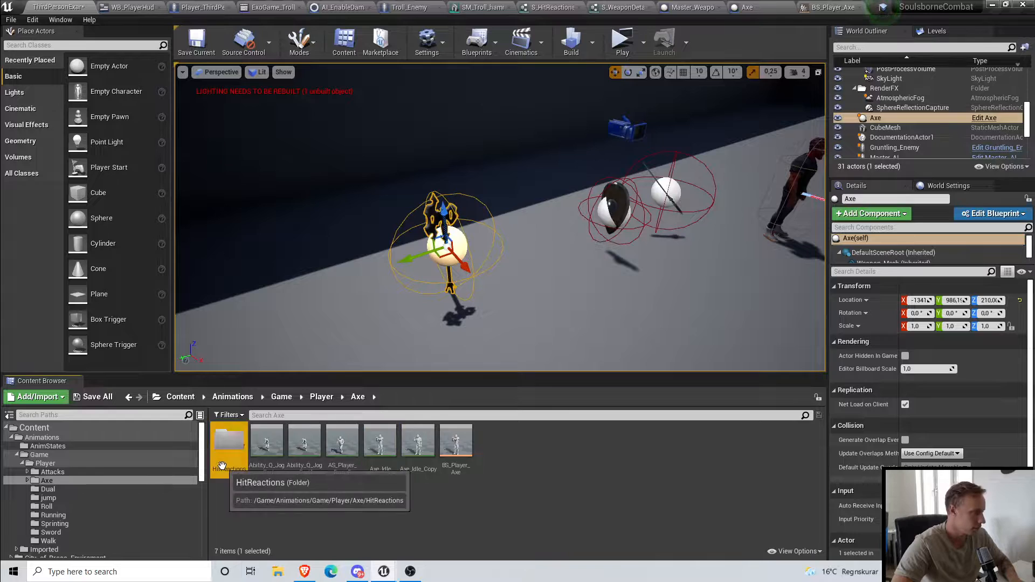
pyautogui.hotkey('ctrl', 'v')
# Step: Rename the copied animation in HitReactions as HitReact_Axe_Front, open it and save it
pyautogui.click(229, 443)
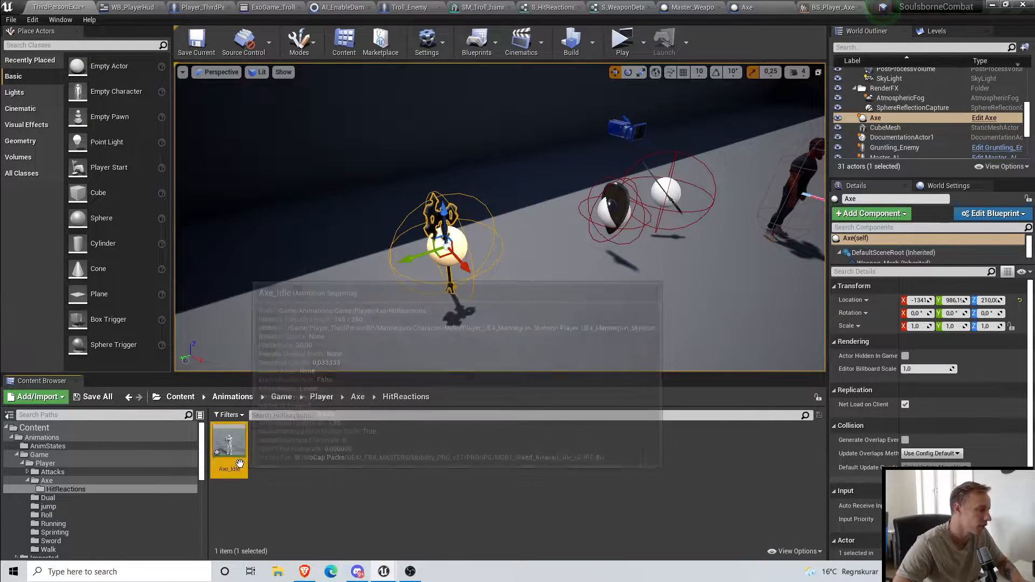
pyautogui.click(229, 467)
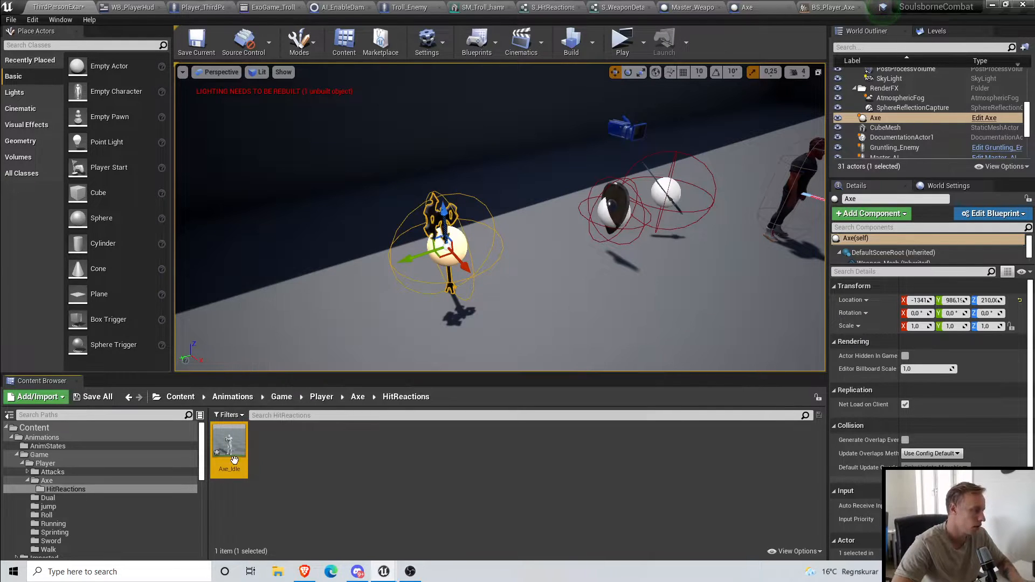
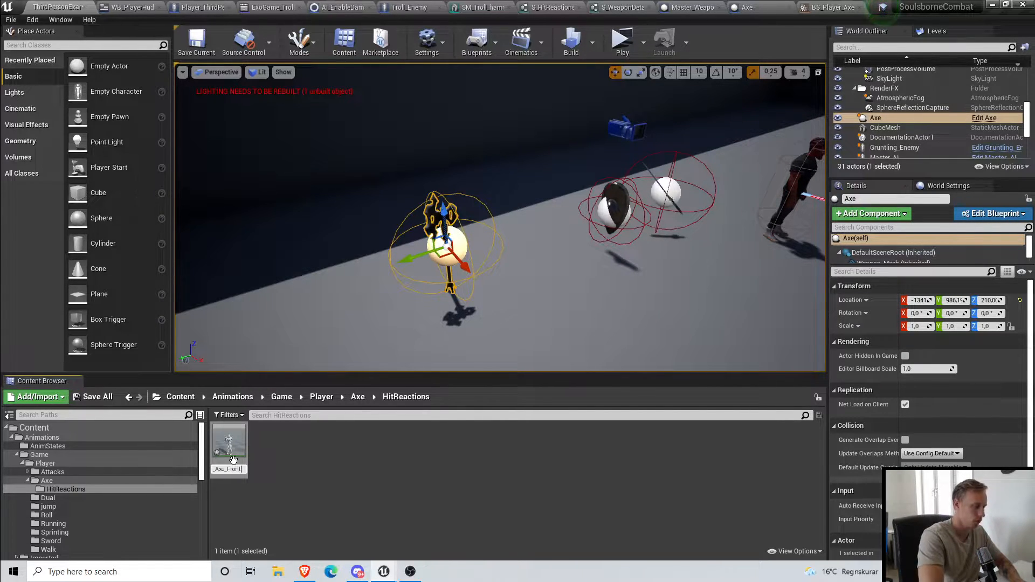
pyautogui.write('t')
pyautogui.press('Return')
pyautogui.doubleClick(236, 463)
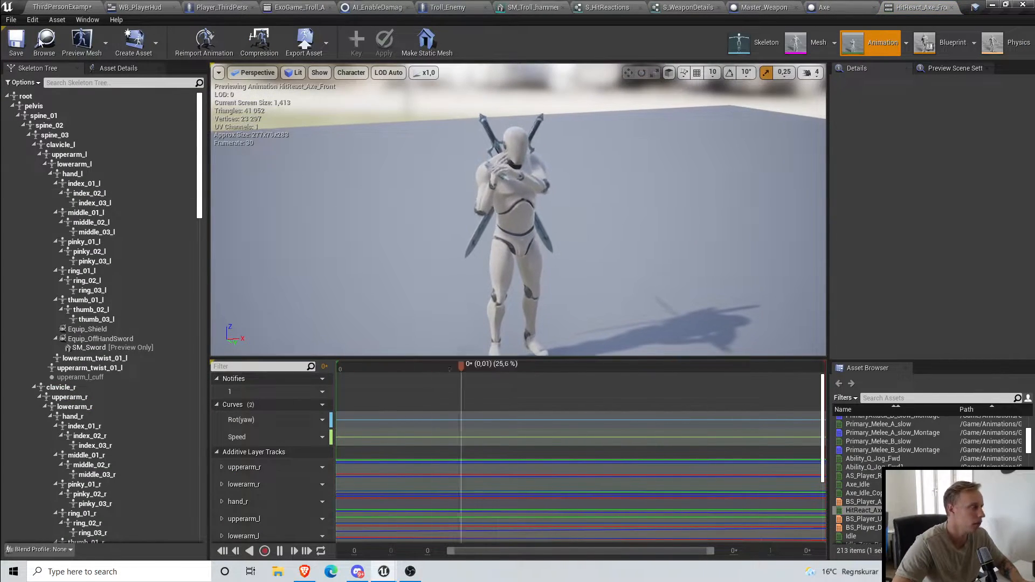
pyautogui.click(18, 43)
# Step: Reopen BS_Player_Axe from the Axe folder and trace its zero-speed sample to the source animation, opening that for inspection
pyautogui.click(62, 8)
pyautogui.click(357, 397)
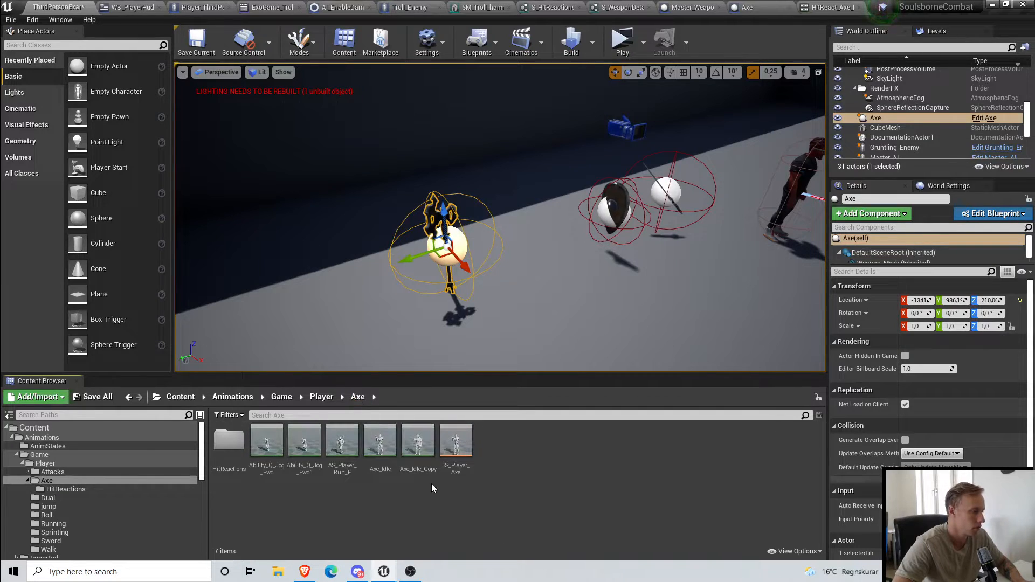
pyautogui.doubleClick(451, 457)
pyautogui.press('shift')
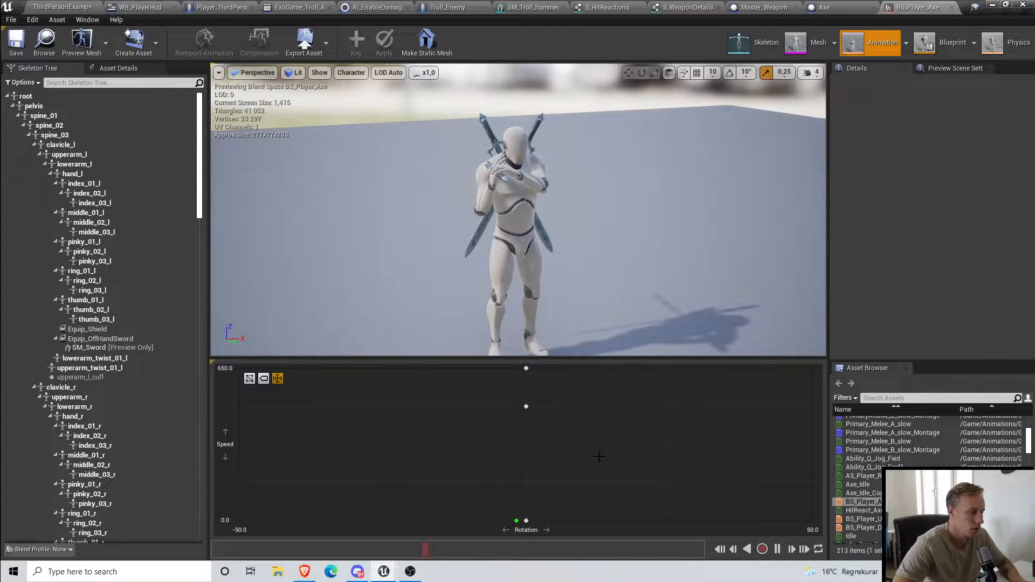
pyautogui.rightClick(526, 521)
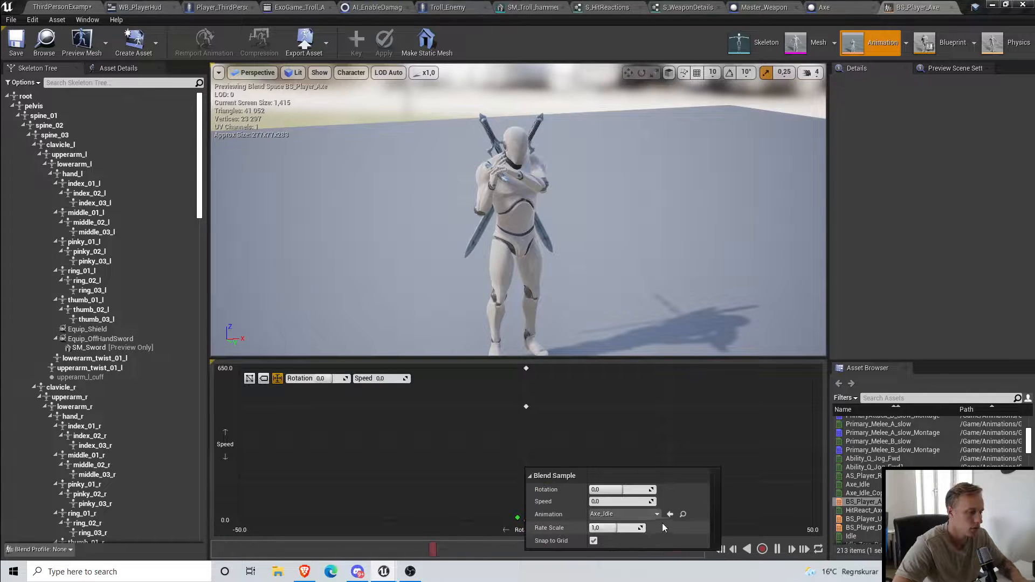
pyautogui.click(683, 514)
pyautogui.doubleClick(380, 464)
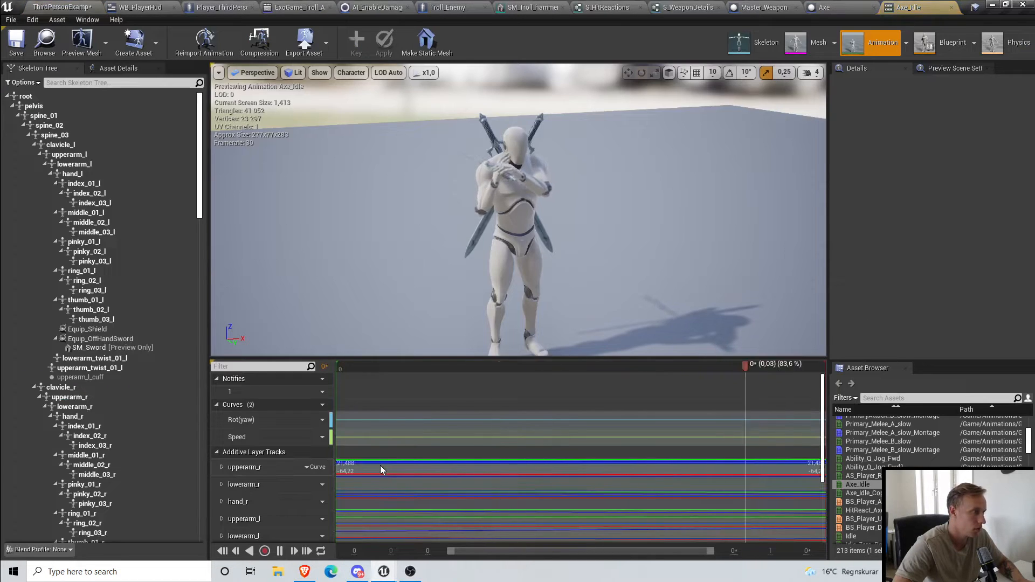
# Step: Pause the Axe_Idle preview, scrub through its timeline and review the options for inserting or appending frames
pyautogui.click(280, 550)
pyautogui.moveTo(638, 369); pyautogui.dragTo(338, 372)
pyautogui.rightClick(394, 367)
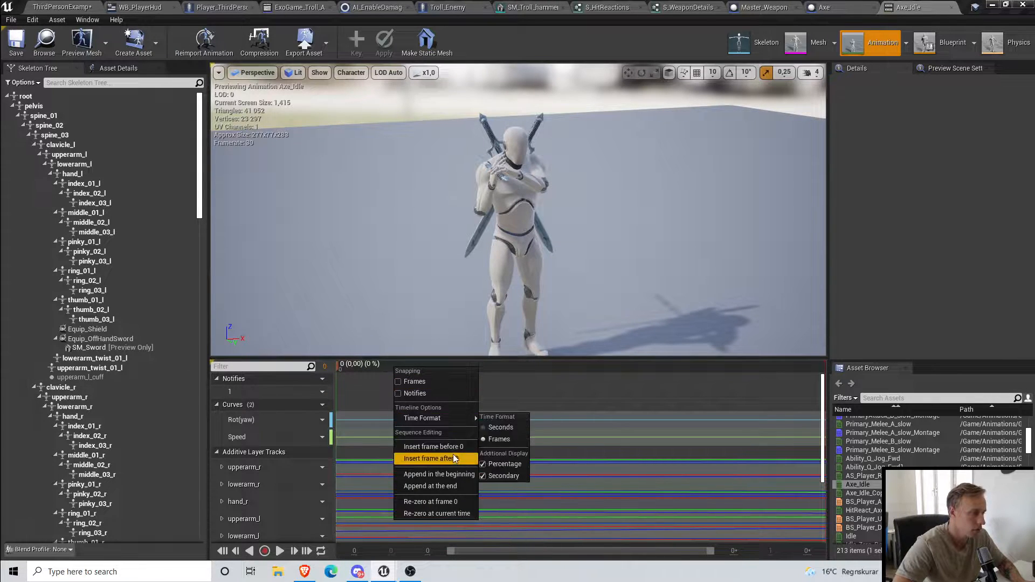
pyautogui.click(548, 387)
pyautogui.moveTo(518, 383); pyautogui.dragTo(844, 397)
pyautogui.rightClick(746, 374)
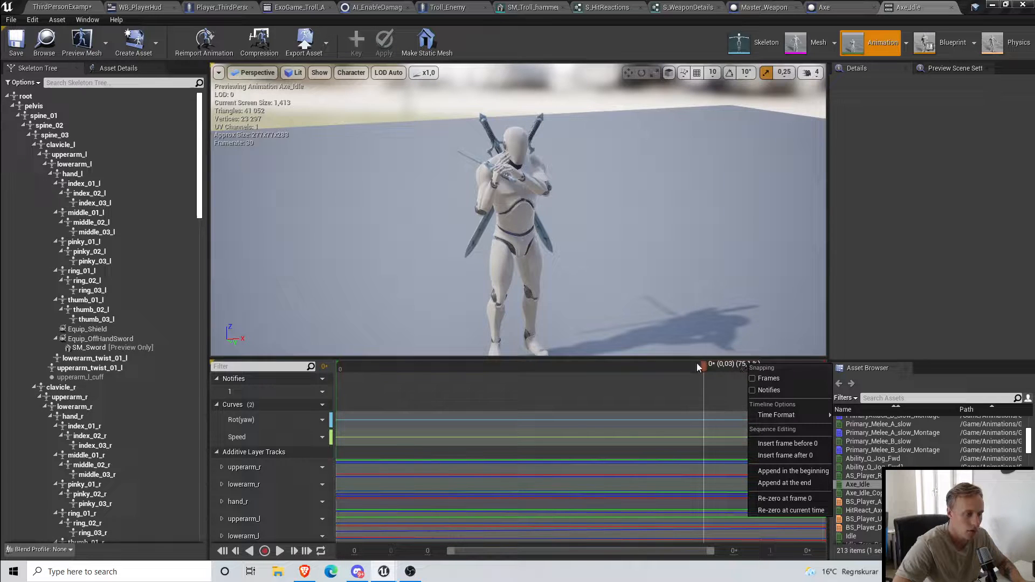
pyautogui.moveTo(697, 362); pyautogui.dragTo(308, 383)
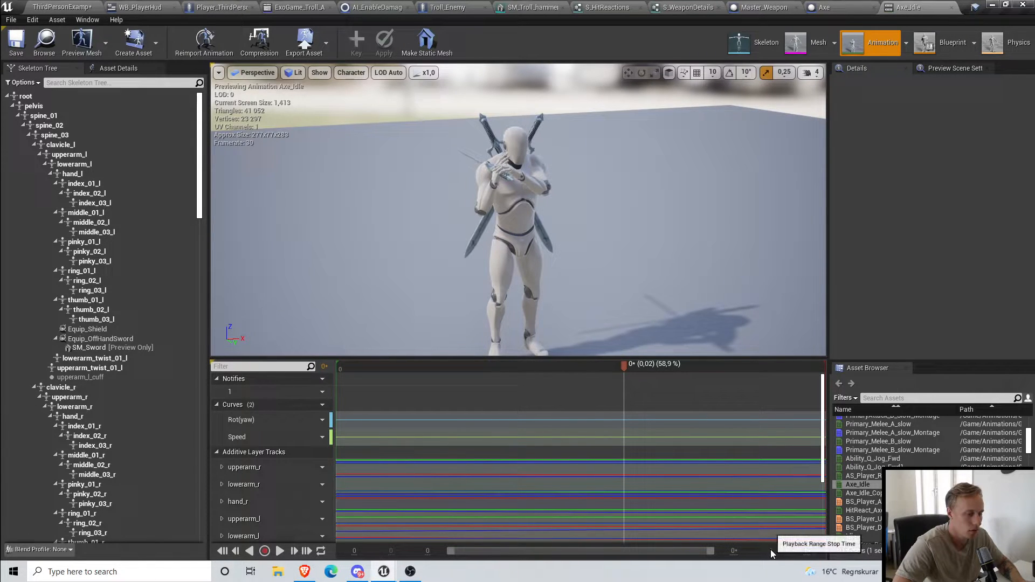
# Step: Open HitReact_Axe_Front from the HitReactions folder, followed by Axe_Idle from the Axe folder, and play the idle preview
pyautogui.click(81, 9)
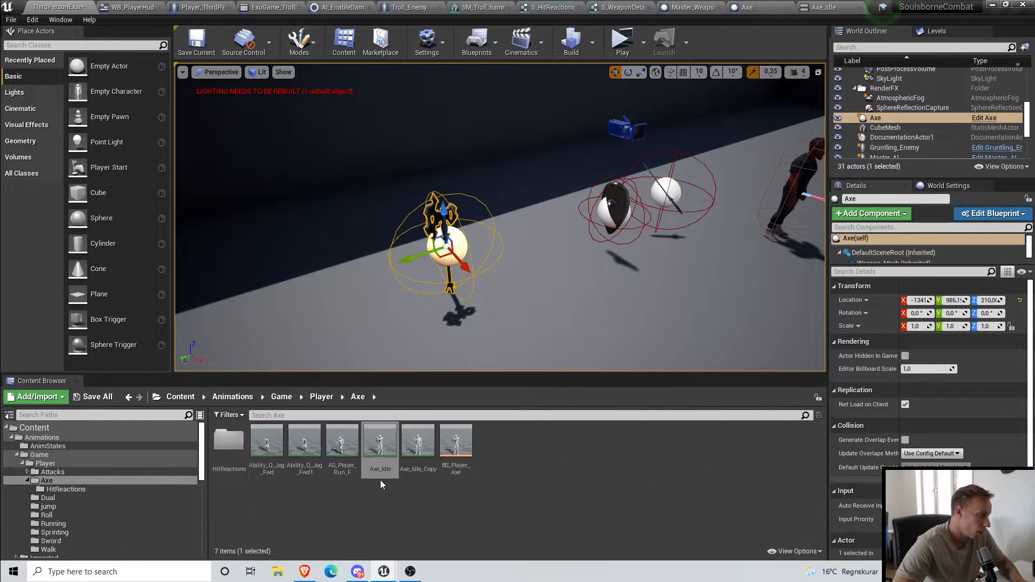
pyautogui.doubleClick(228, 440)
pyautogui.doubleClick(235, 473)
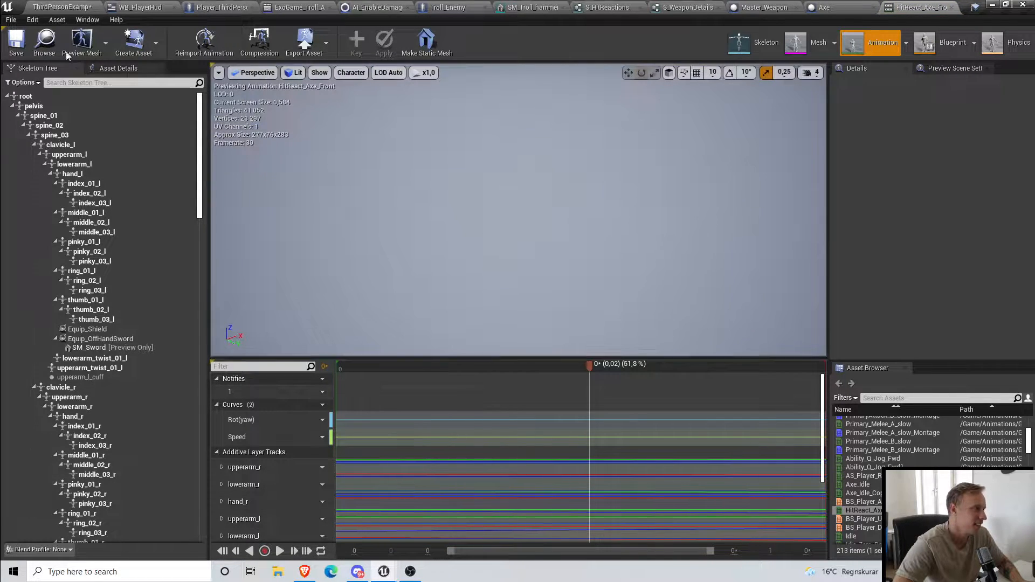
pyautogui.click(35, 7)
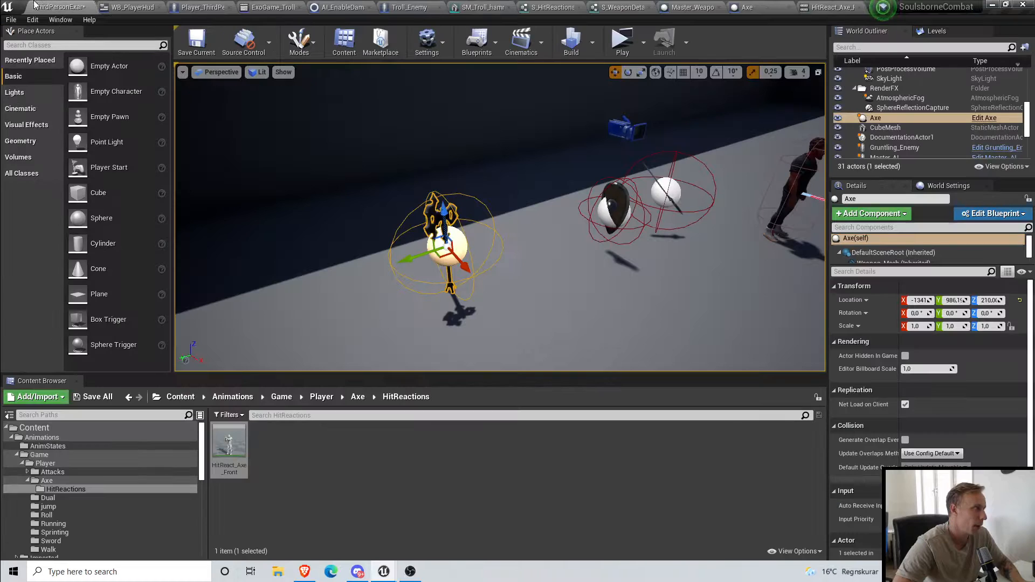
pyautogui.click(357, 397)
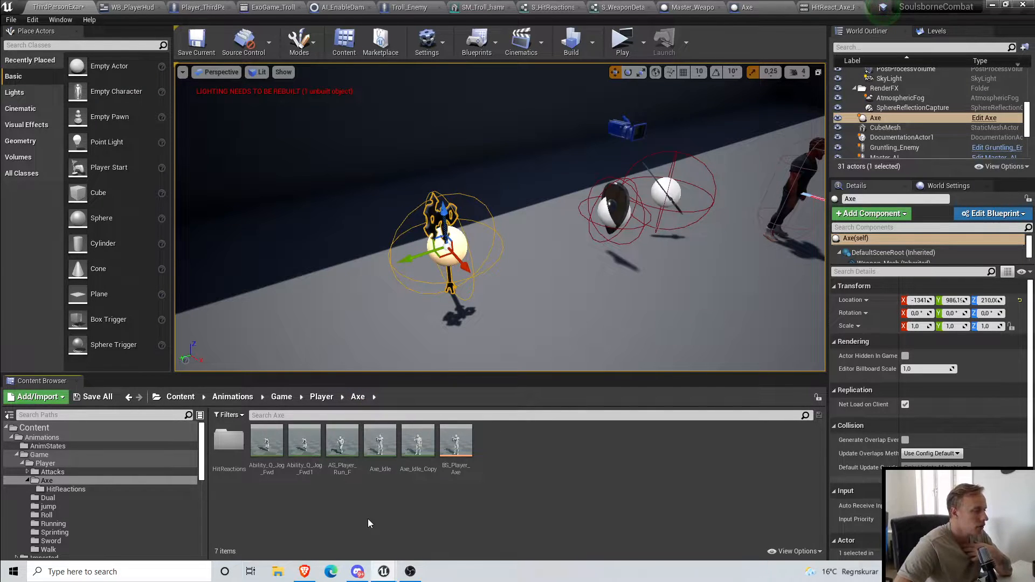
pyautogui.doubleClick(377, 468)
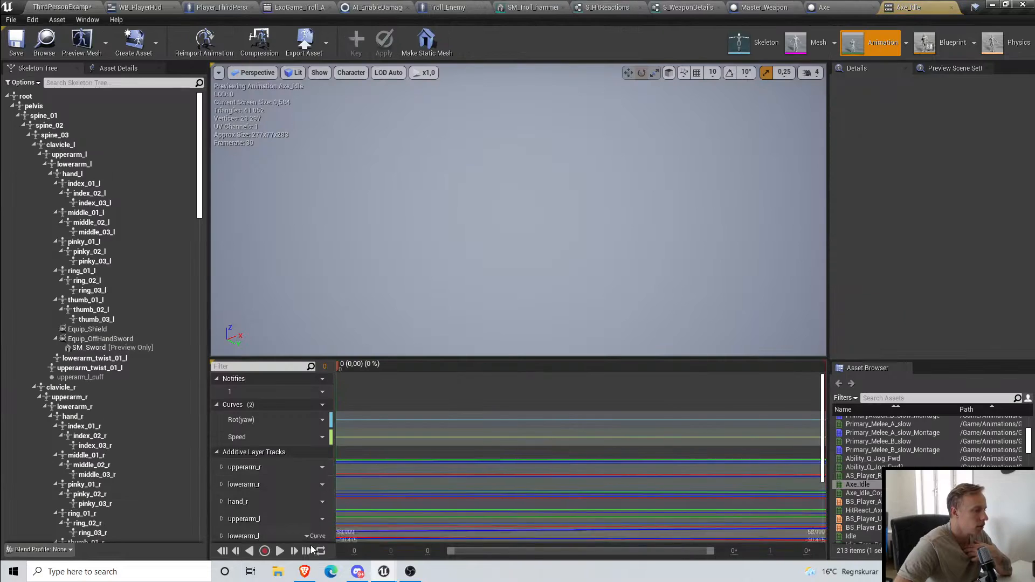
pyautogui.click(282, 550)
pyautogui.click(64, 7)
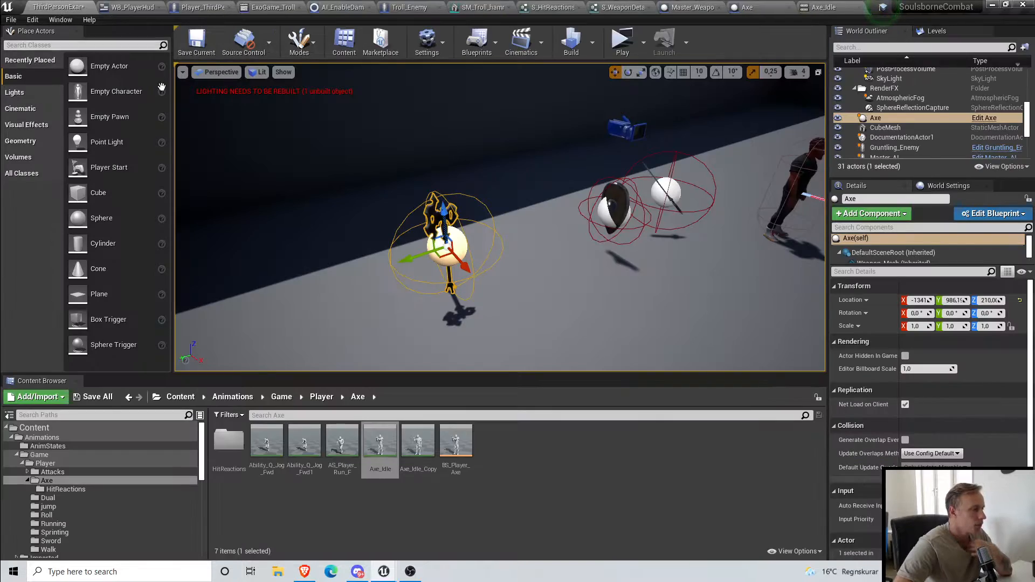
pyautogui.moveTo(658, 185); pyautogui.dragTo(561, 183, button='right')
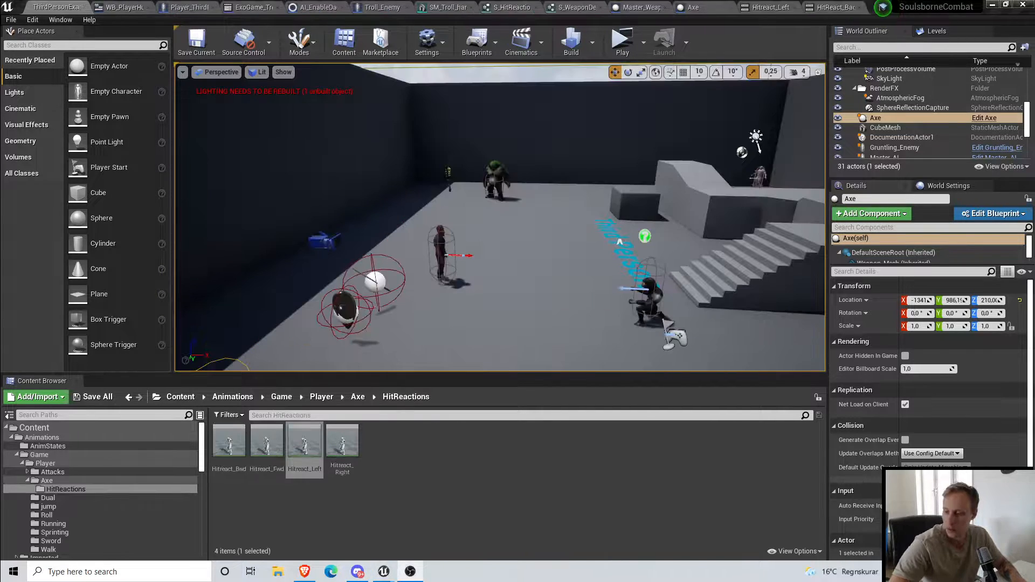
pyautogui.moveTo(410, 242)
pyautogui.mouseDown(button='right')
pyautogui.moveTo(371, 236)
pyautogui.moveTo(414, 224)
pyautogui.mouseUp(button='right')
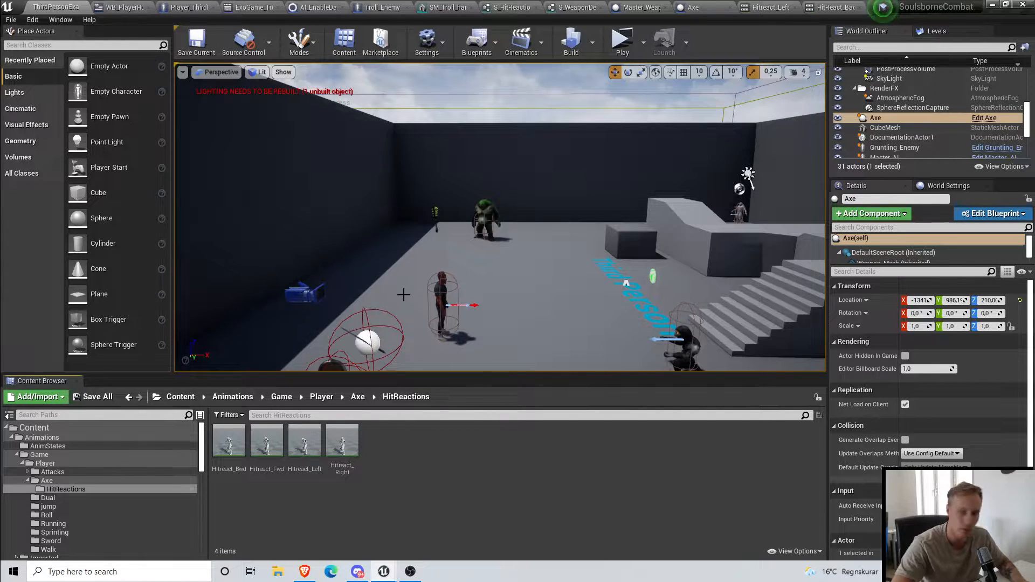
# Step: Browse to Terra's Animations folder under ParagonTerra and filter its assets by "hit"
pyautogui.click(228, 441)
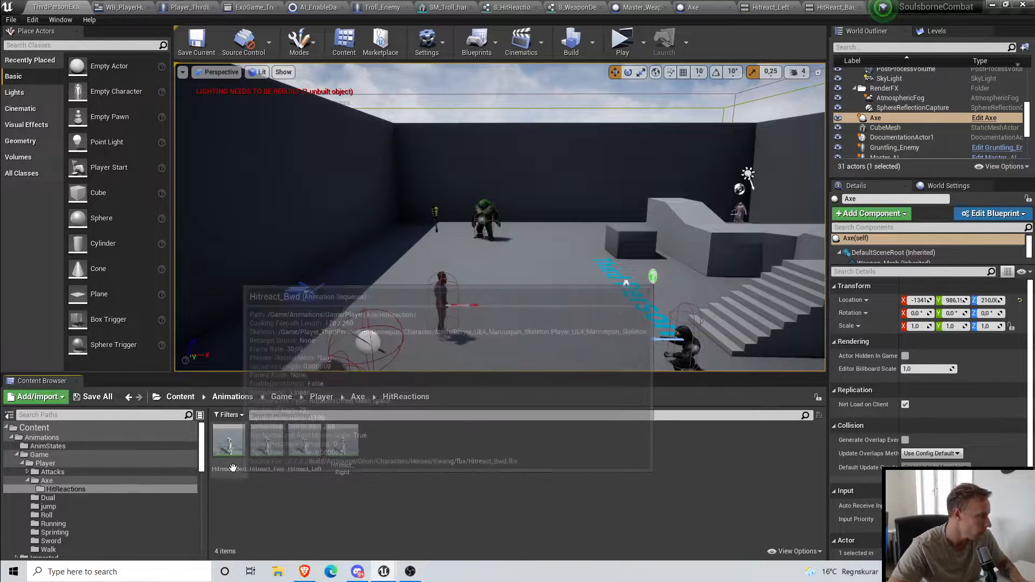
pyautogui.scroll(-10, 144, 524)
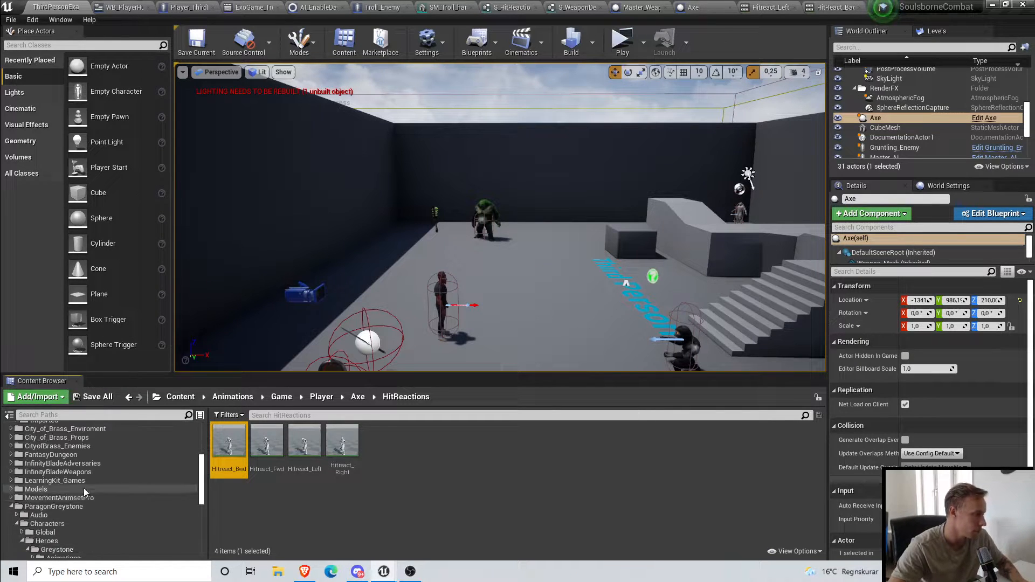
pyautogui.scroll(3, 89, 479)
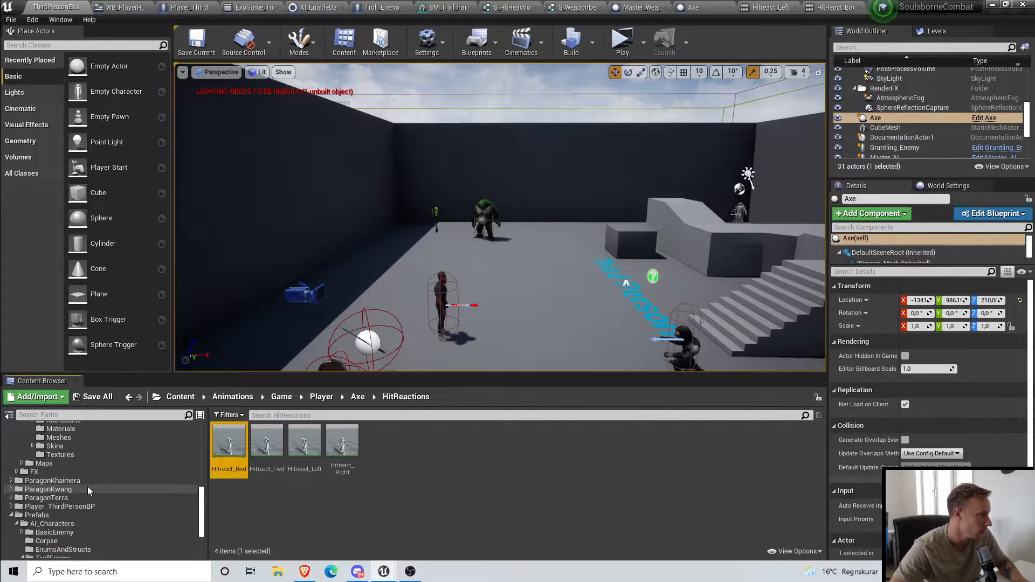
pyautogui.scroll(5, 101, 499)
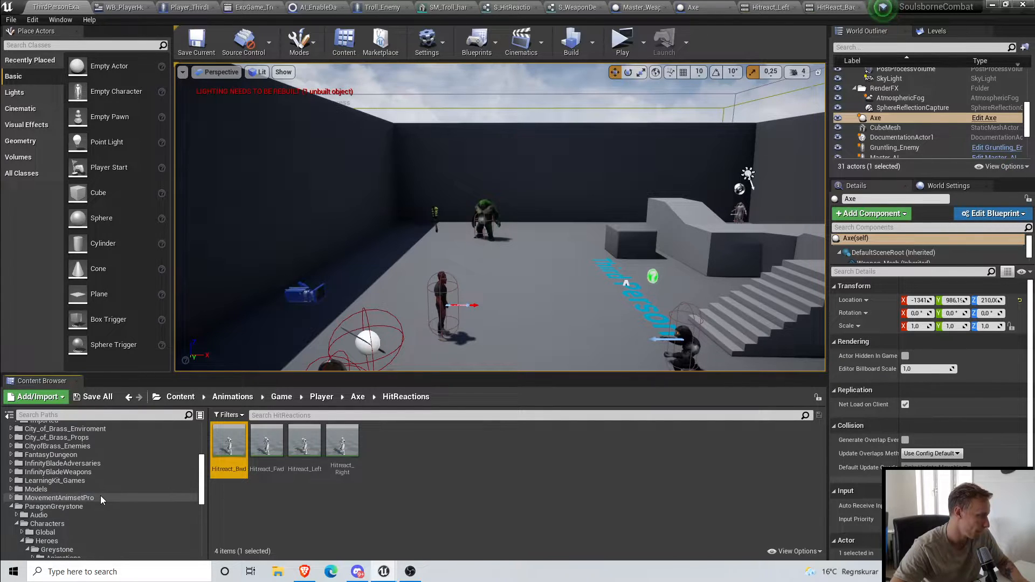
pyautogui.scroll(-5, 100, 499)
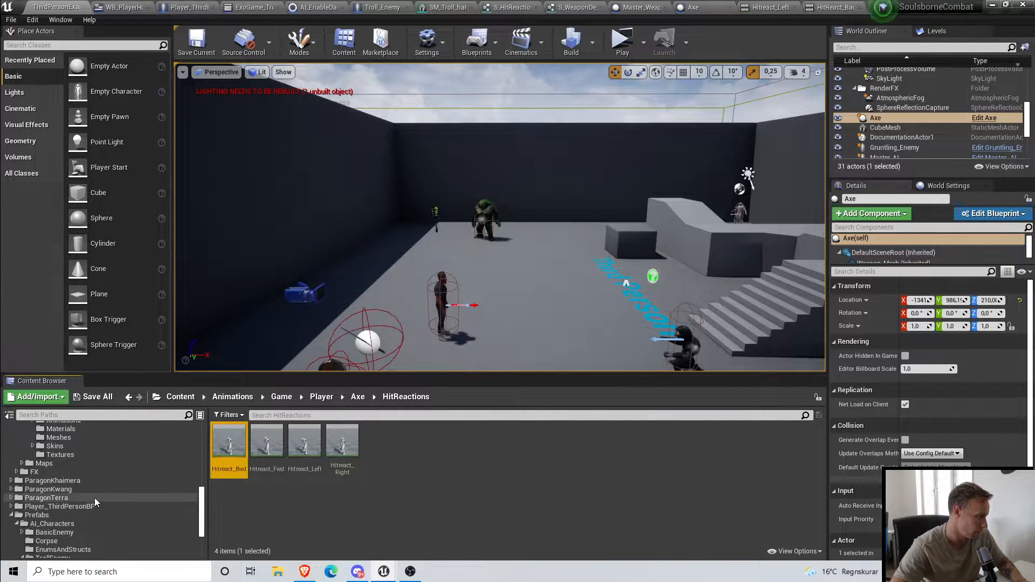
pyautogui.click(88, 496)
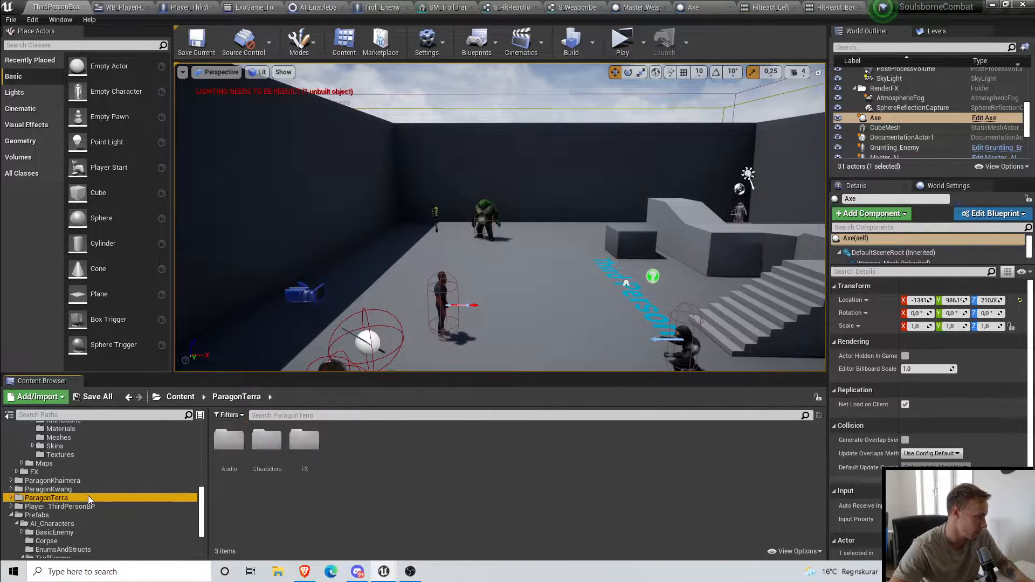
pyautogui.doubleClick(267, 445)
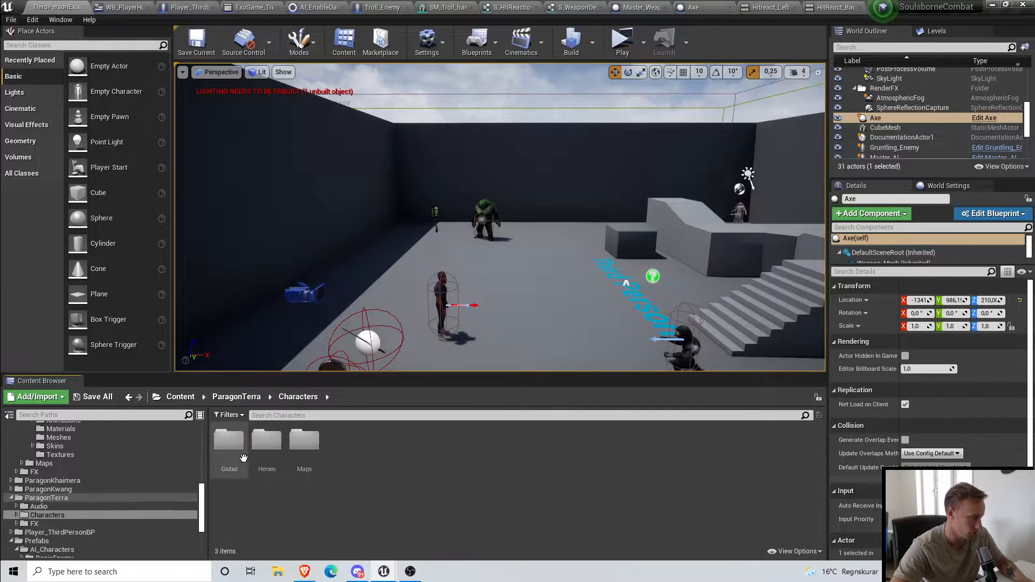
pyautogui.doubleClick(266, 445)
pyautogui.doubleClick(224, 453)
pyautogui.doubleClick(225, 457)
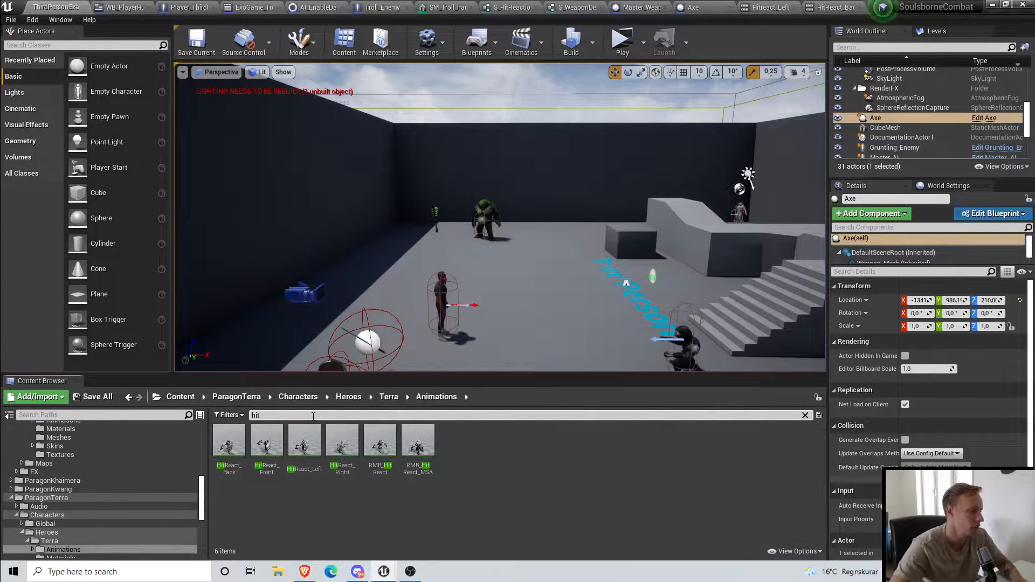
# Step: Review the retargeting and asset action options available for Terra's HitReact_Back animation
pyautogui.rightClick(236, 456)
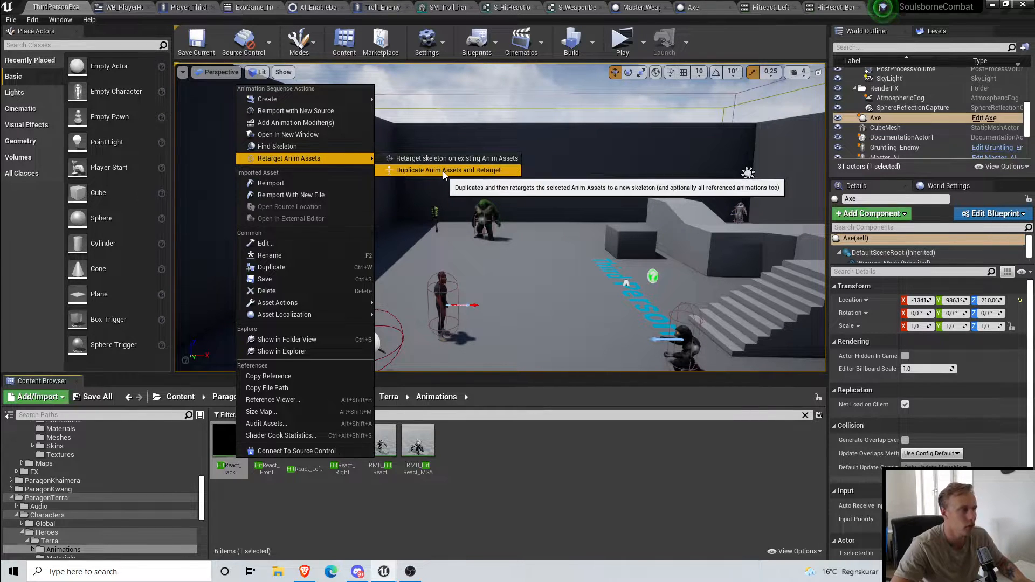
pyautogui.moveTo(280, 302)
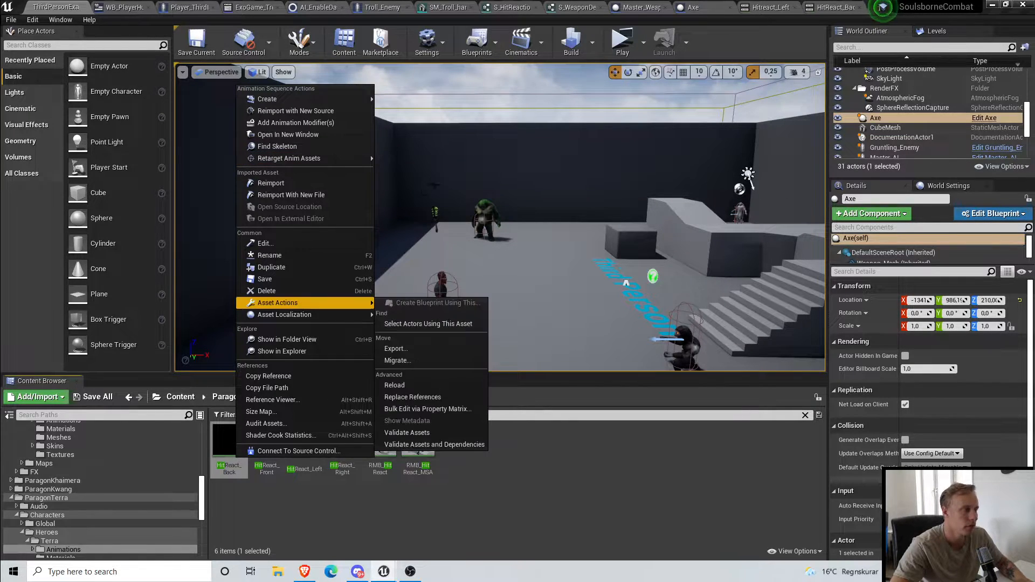
pyautogui.click(587, 507)
# Step: Open Hitreact_Bwd from the axe HitReactions folder and play its preview, pausing it partway
pyautogui.scroll(10, 81, 496)
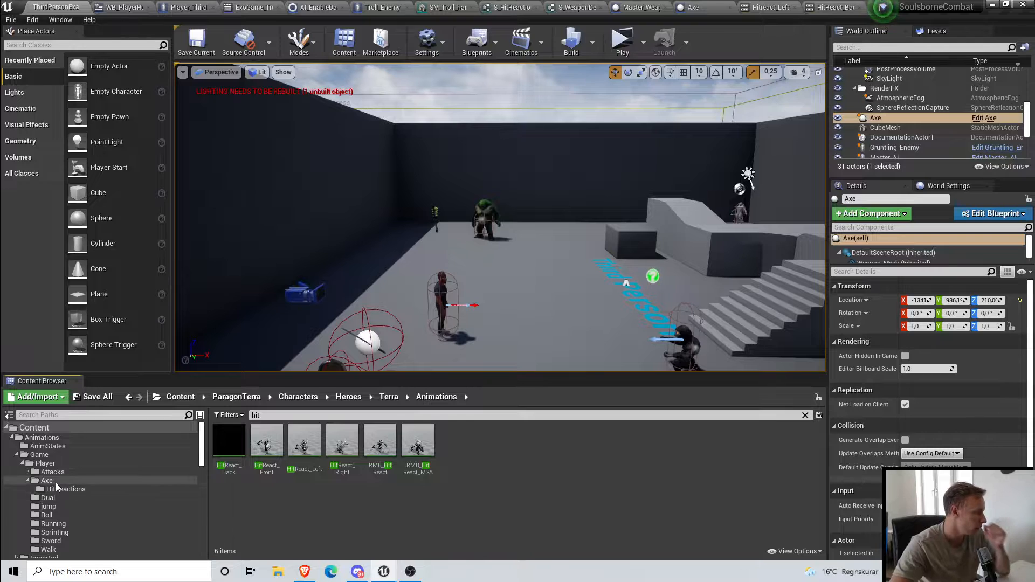
pyautogui.click(57, 488)
pyautogui.doubleClick(223, 468)
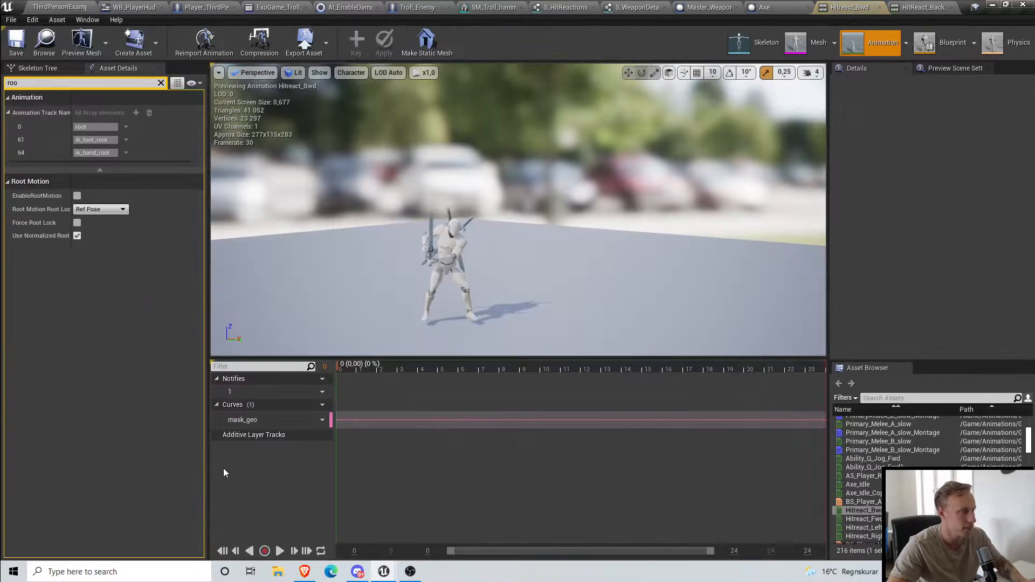
pyautogui.click(281, 551)
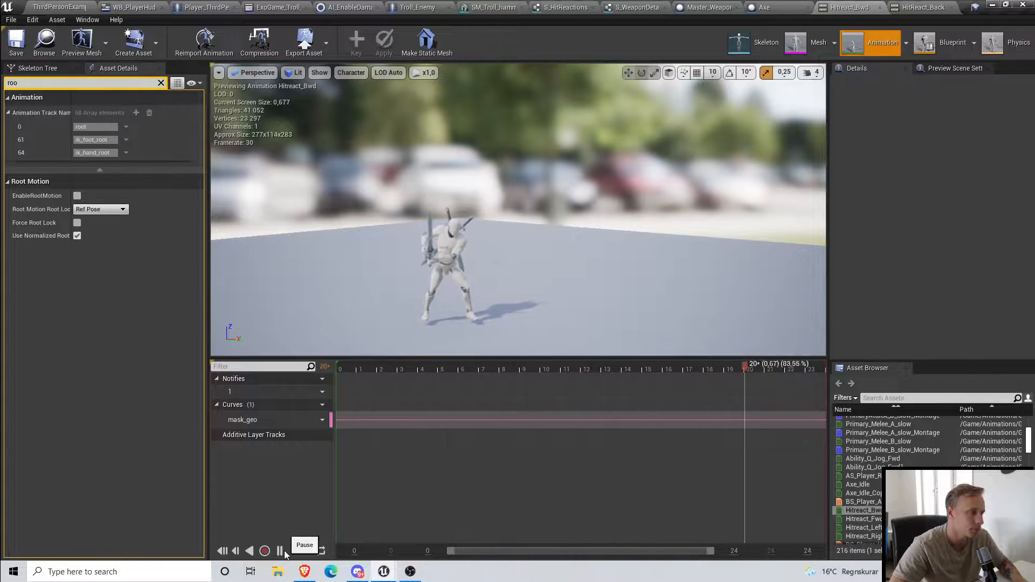
pyautogui.click(284, 551)
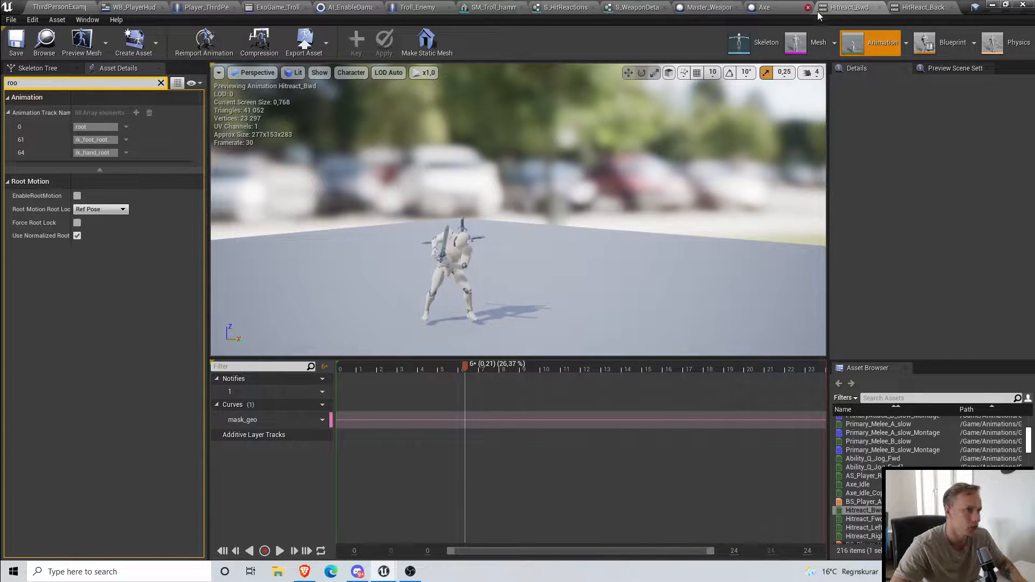
# Step: Reopen Hitreact_Bwd, clear the asset details filter, set Additive Anim Type to No additive and save the animation
pyautogui.click(81, 7)
pyautogui.doubleClick(230, 448)
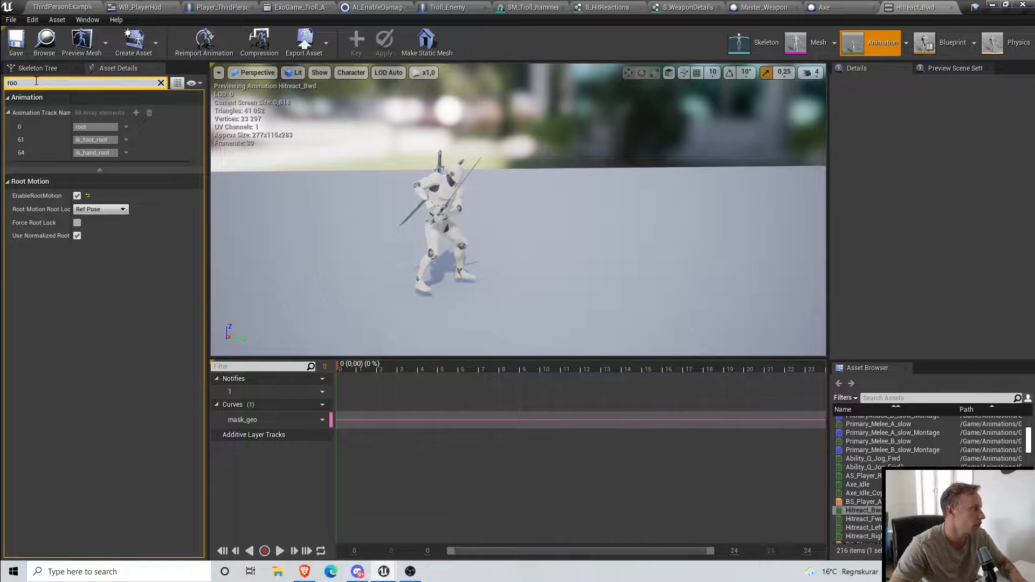
pyautogui.press('BackSpace')
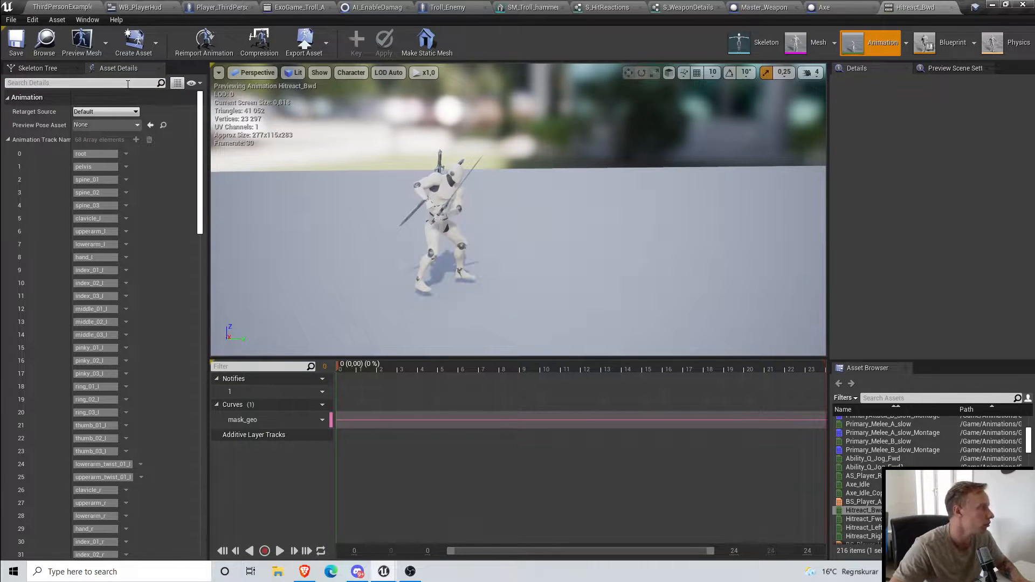
pyautogui.click(54, 70)
pyautogui.click(112, 69)
pyautogui.scroll(-15, 156, 340)
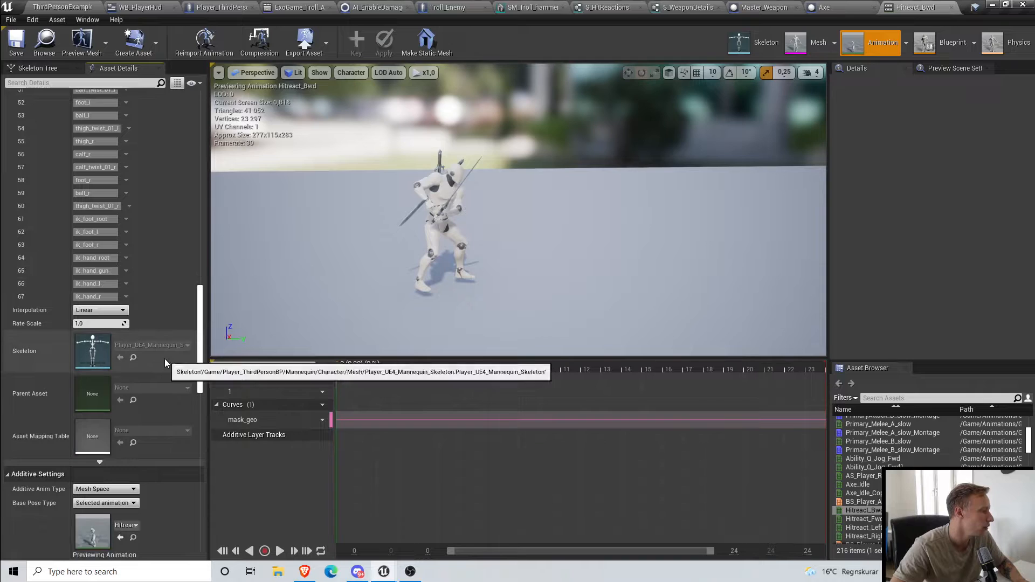
pyautogui.scroll(-5, 164, 358)
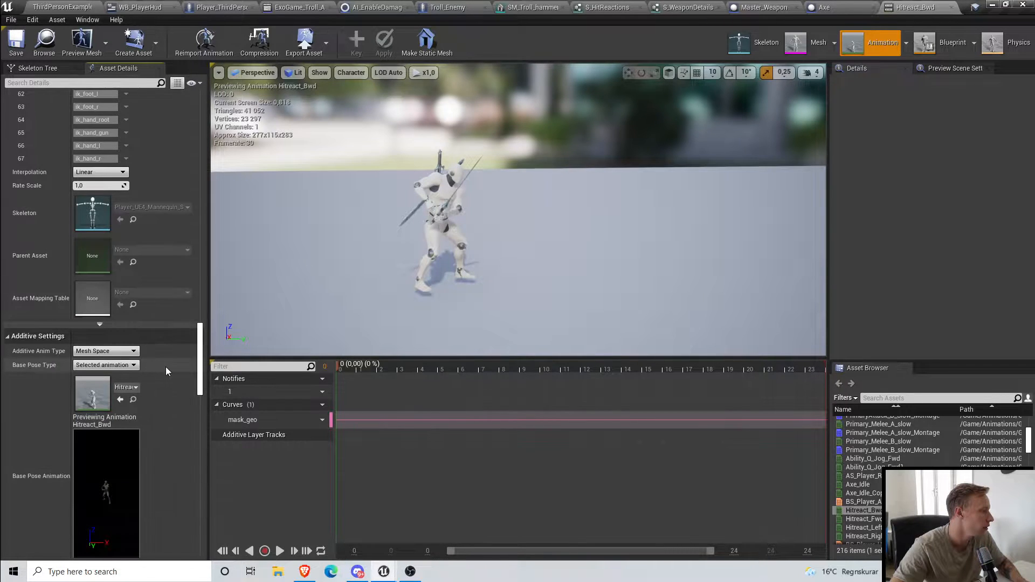
pyautogui.scroll(-5, 166, 366)
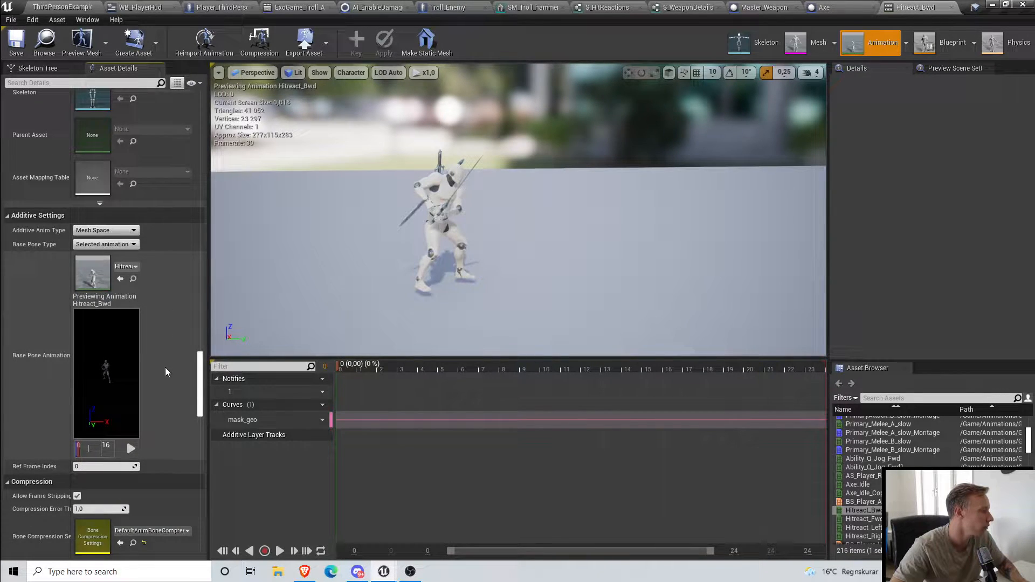
pyautogui.click(120, 230)
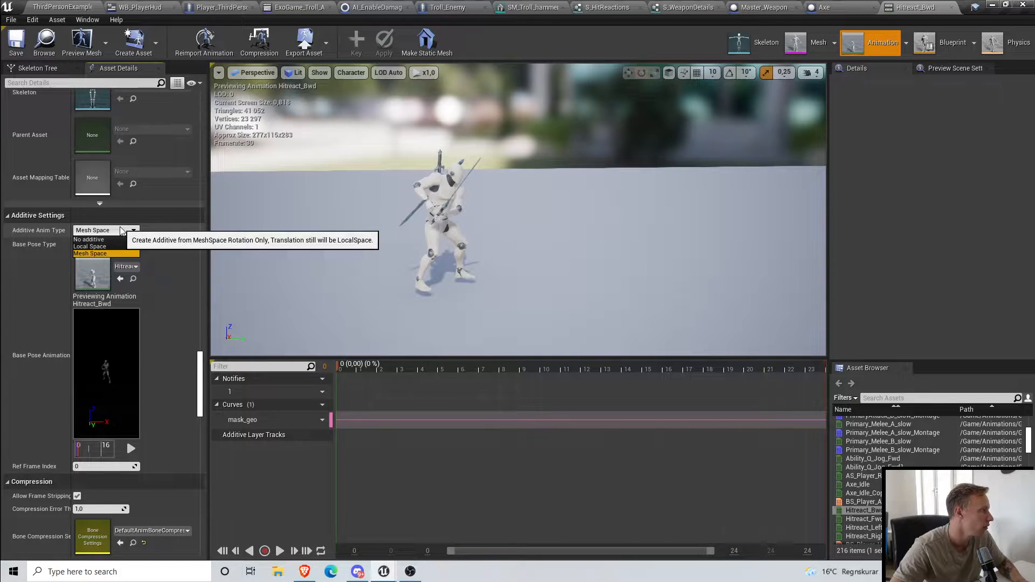
pyautogui.click(110, 240)
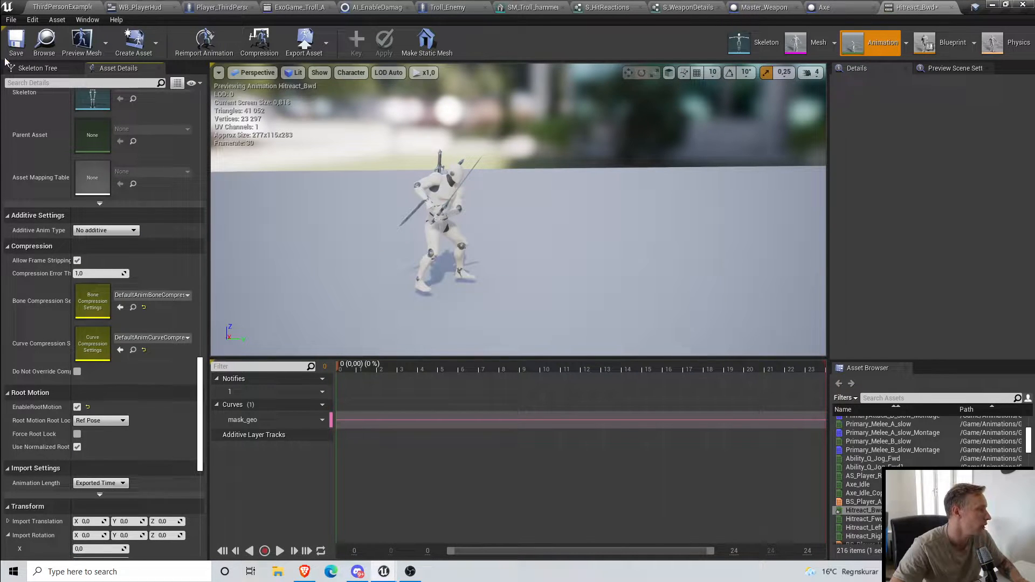
# Step: Return to the Hitreact_Bwd animation and play its preview to check the motion
pyautogui.click(63, 5)
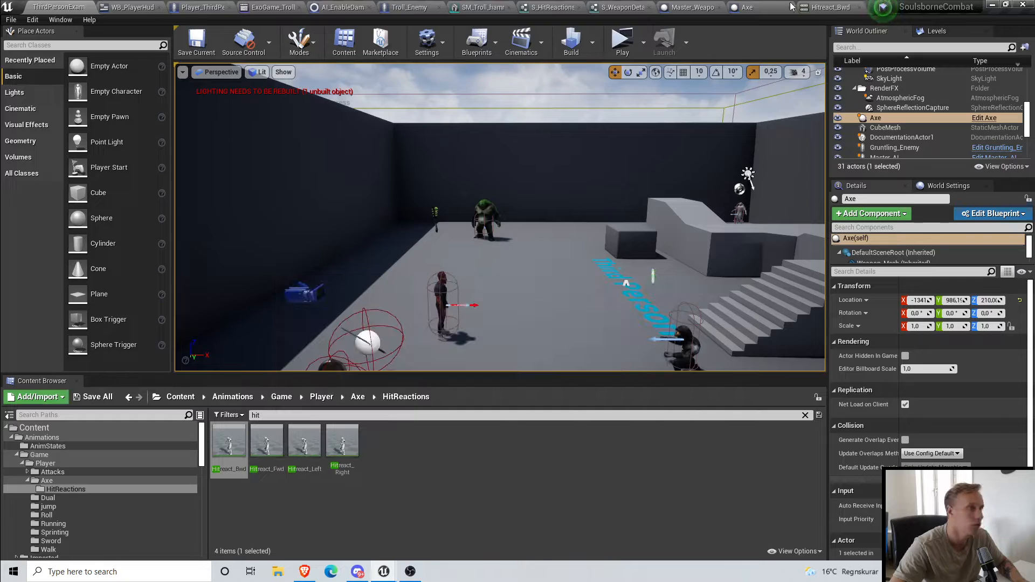
pyautogui.click(835, 9)
pyautogui.click(286, 552)
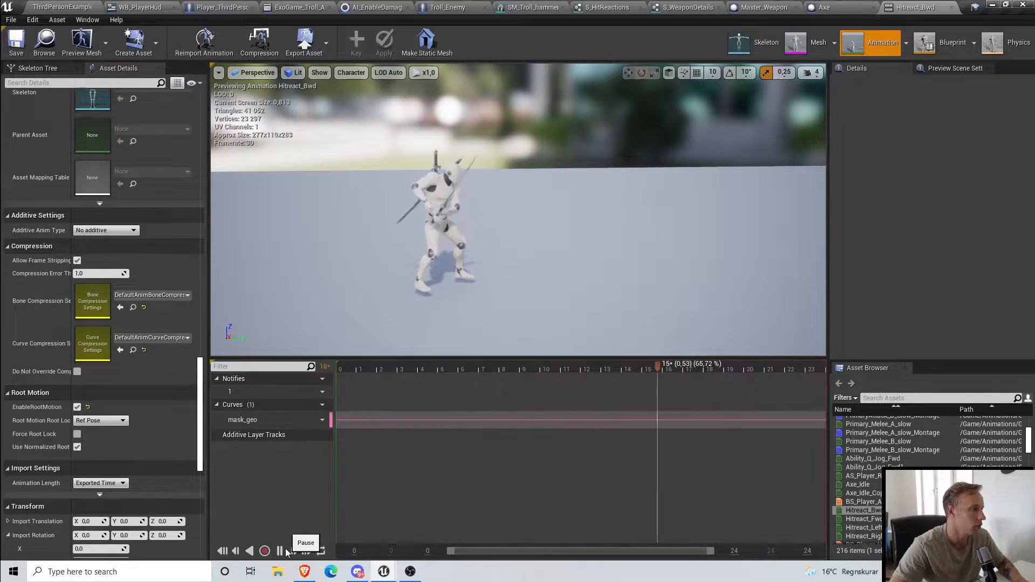
# Step: Open Hitreact_Fwd from the axe HitReactions folder and set its Additive Anim Type to No additive
pyautogui.click(63, 7)
pyautogui.doubleClick(285, 454)
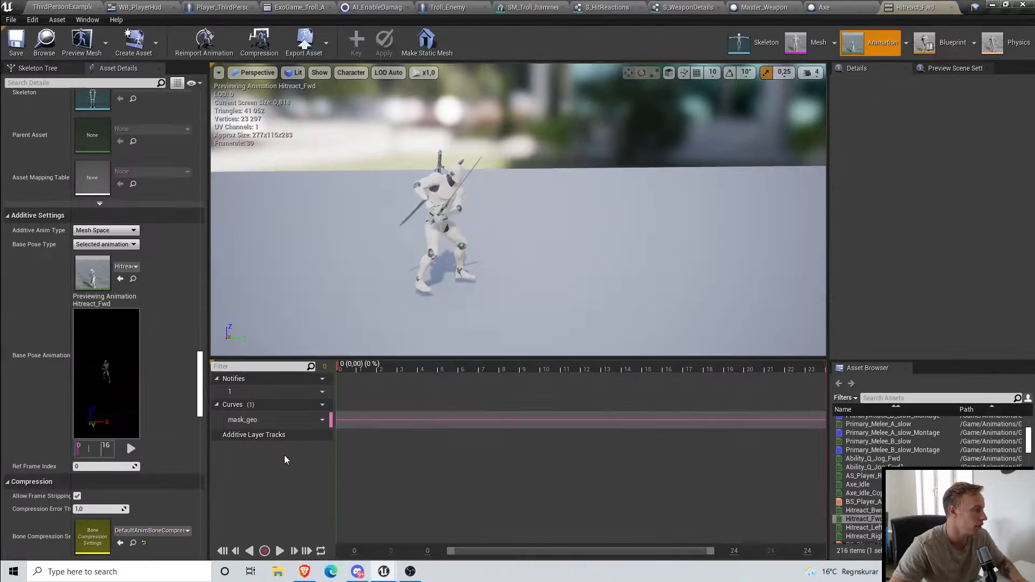
pyautogui.click(106, 230)
pyautogui.click(90, 239)
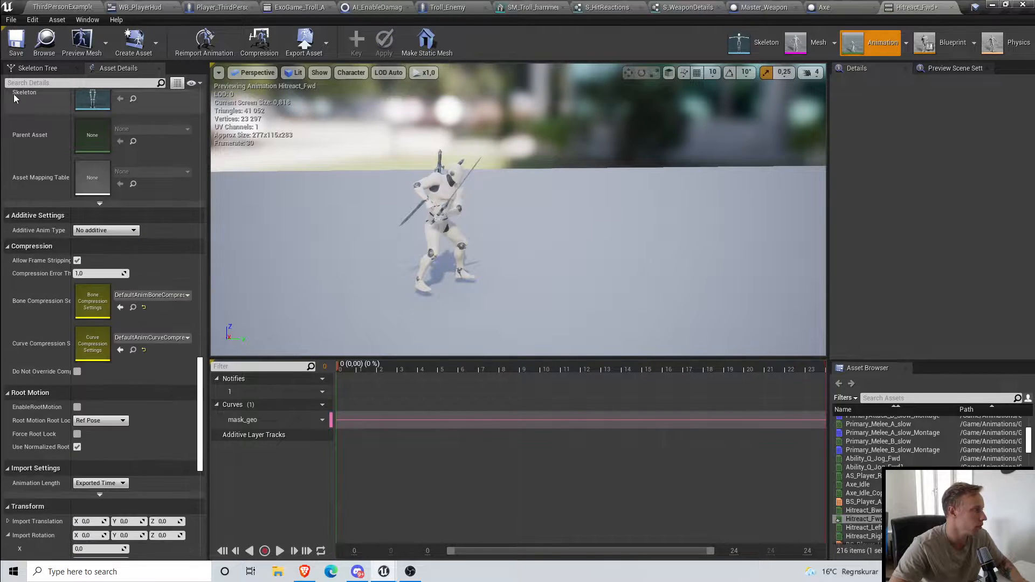
# Step: Open Hitreact_Left, set its Additive Anim Type to No additive and save the animation
pyautogui.click(63, 6)
pyautogui.doubleClick(300, 454)
pyautogui.click(106, 231)
pyautogui.click(90, 239)
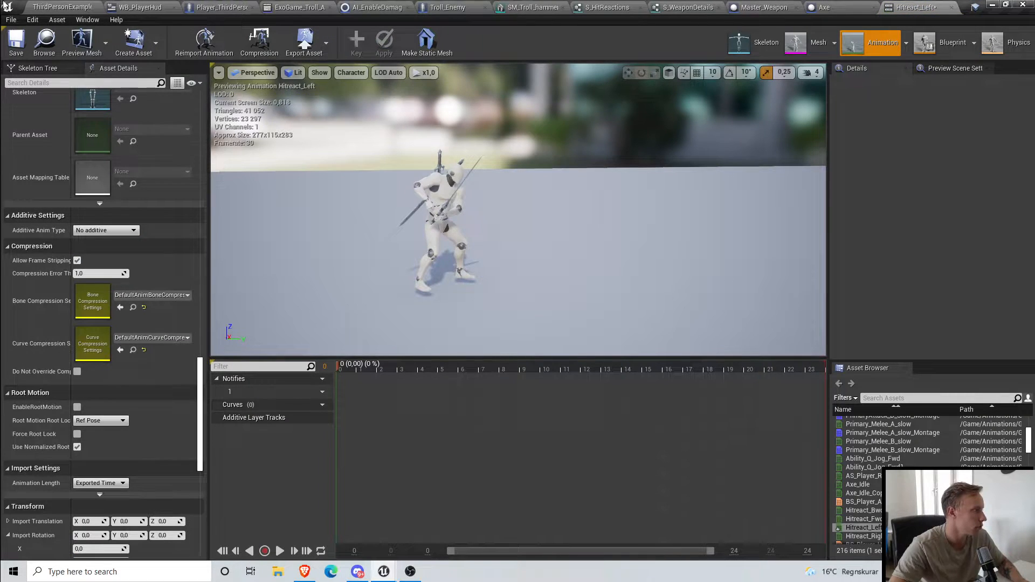
pyautogui.click(24, 37)
# Step: Open Hitreact_Right, set its Additive Anim Type to No additive and save the animation
pyautogui.click(62, 6)
pyautogui.doubleClick(342, 454)
pyautogui.click(93, 232)
pyautogui.click(92, 240)
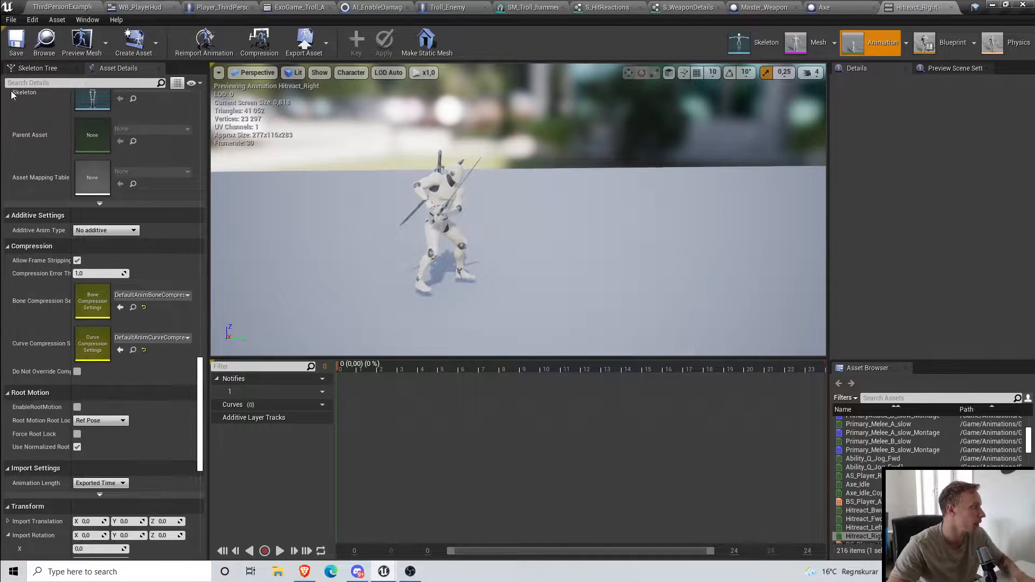
# Step: Save all assets, and open Hitreact_Bwd from the axe HitReactions folder with its details filtered by "roo"
pyautogui.click(12, 23)
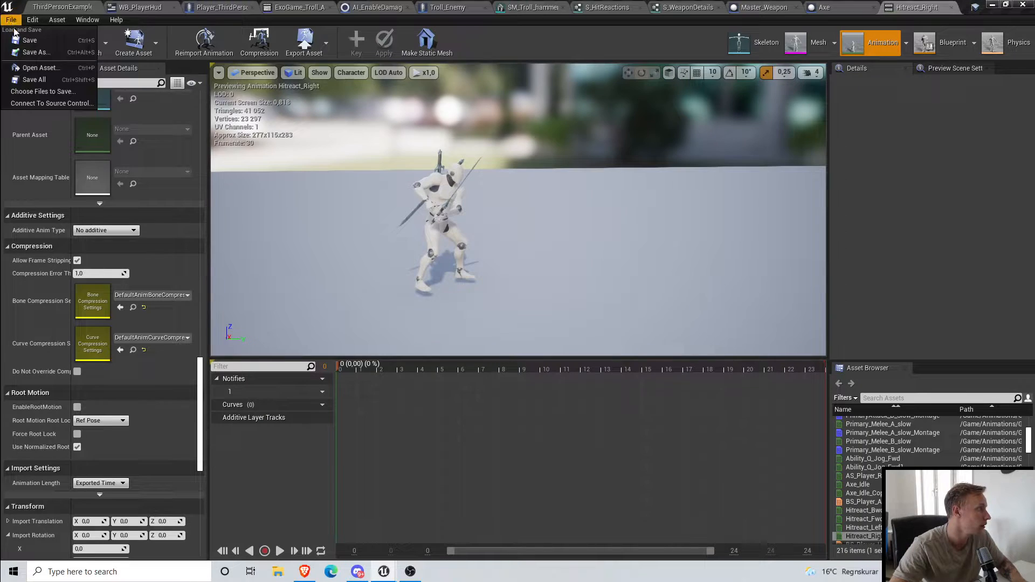
pyautogui.click(43, 80)
pyautogui.click(60, 5)
pyautogui.doubleClick(229, 442)
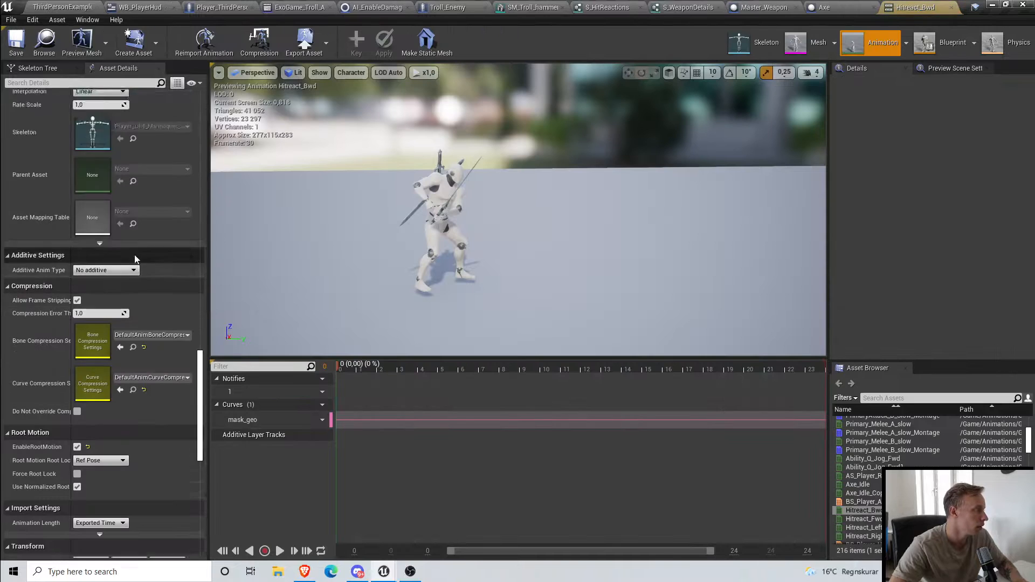
pyautogui.click(83, 83)
pyautogui.write('roo')
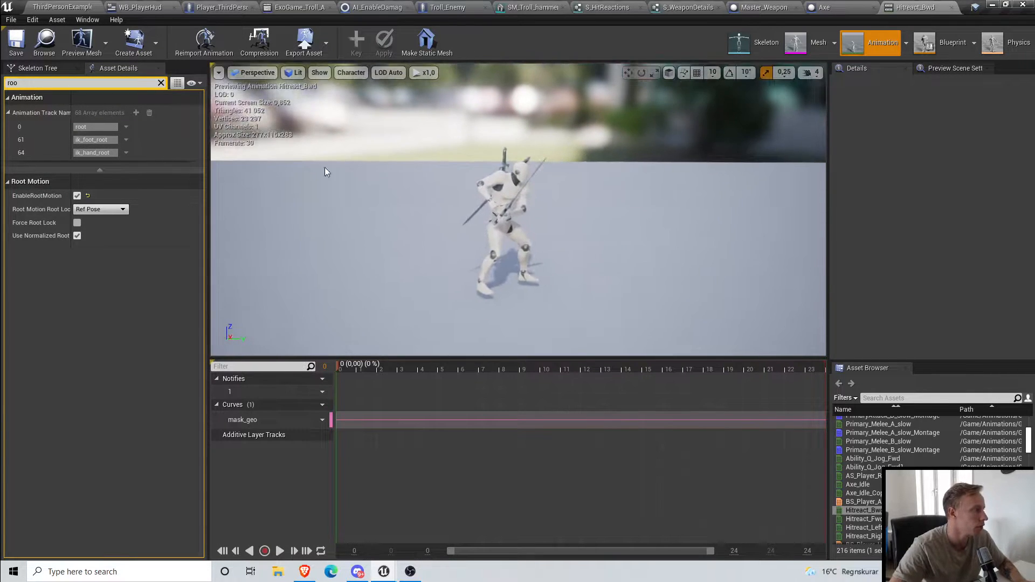
# Step: Key the root bone's transform at frame 0 of Hitreact_Bwd and save the animation
pyautogui.click(37, 68)
pyautogui.click(26, 96)
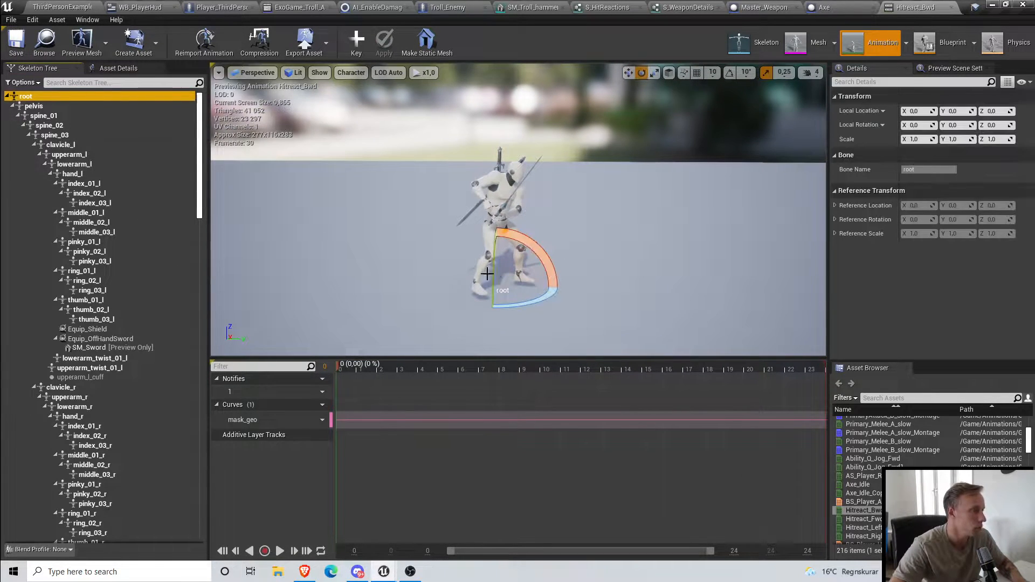
pyautogui.click(356, 42)
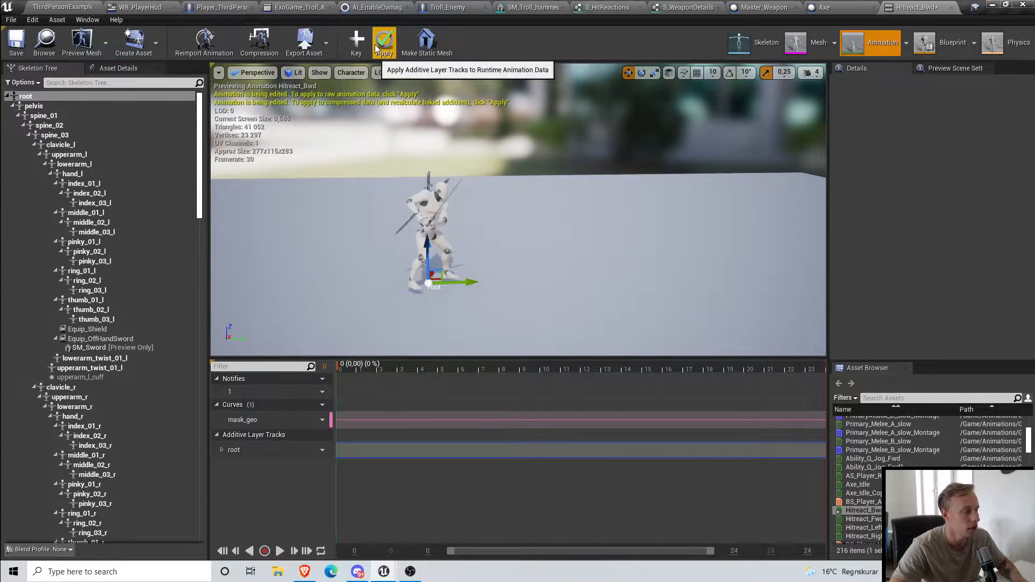
pyautogui.click(22, 39)
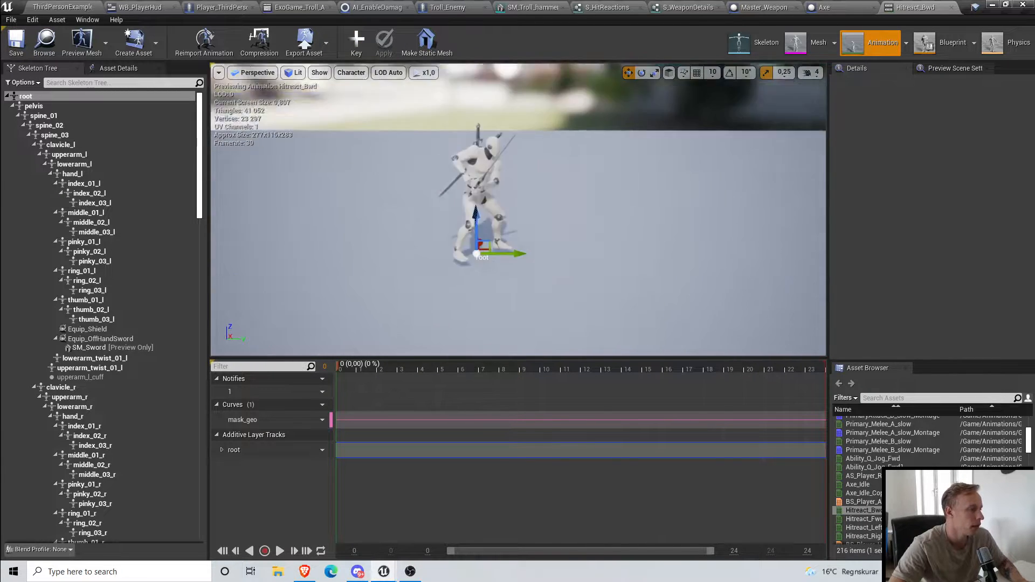
# Step: At about frame 4 of Hitreact_Bwd, shift the root bone forward along the green axis, key it and preview the motion
pyautogui.moveTo(338, 364); pyautogui.dragTo(431, 377)
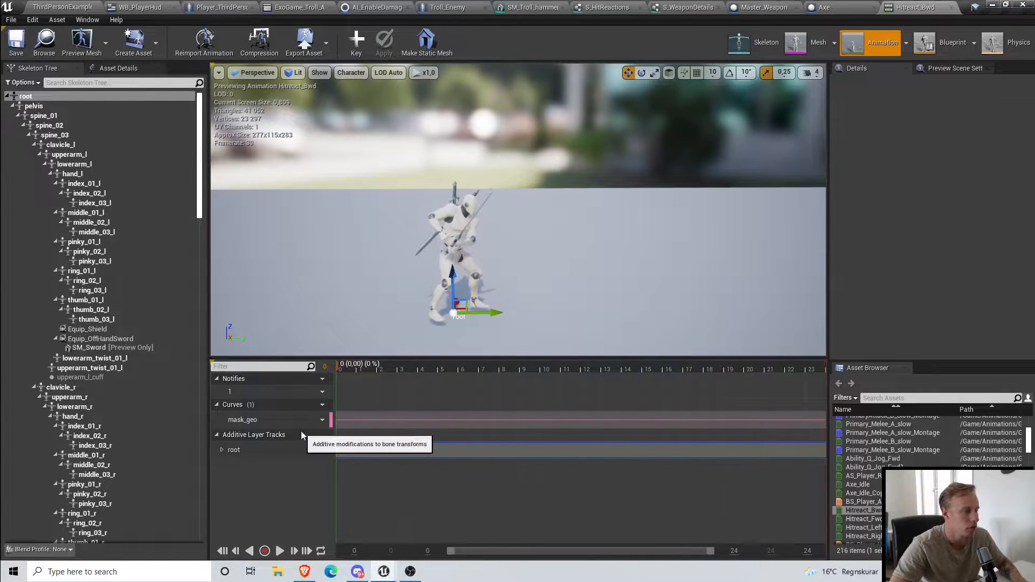
pyautogui.moveTo(438, 472); pyautogui.dragTo(433, 473)
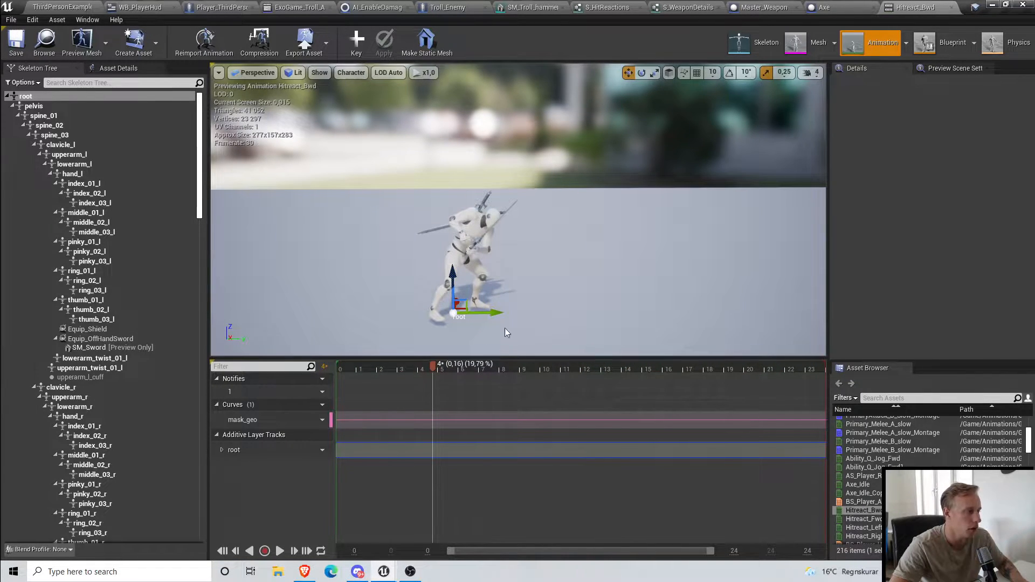
pyautogui.moveTo(494, 312); pyautogui.dragTo(559, 308)
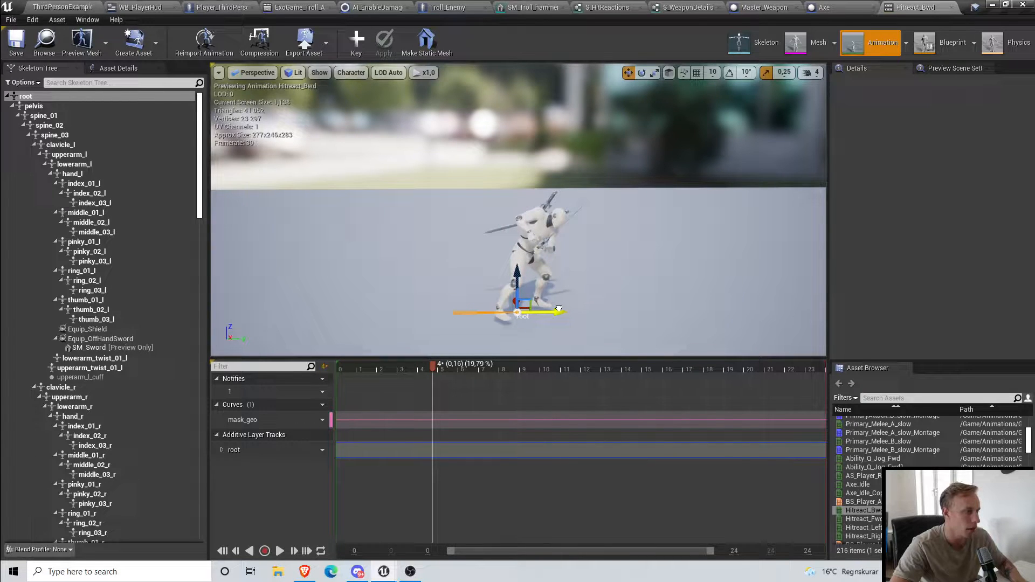
pyautogui.click(356, 41)
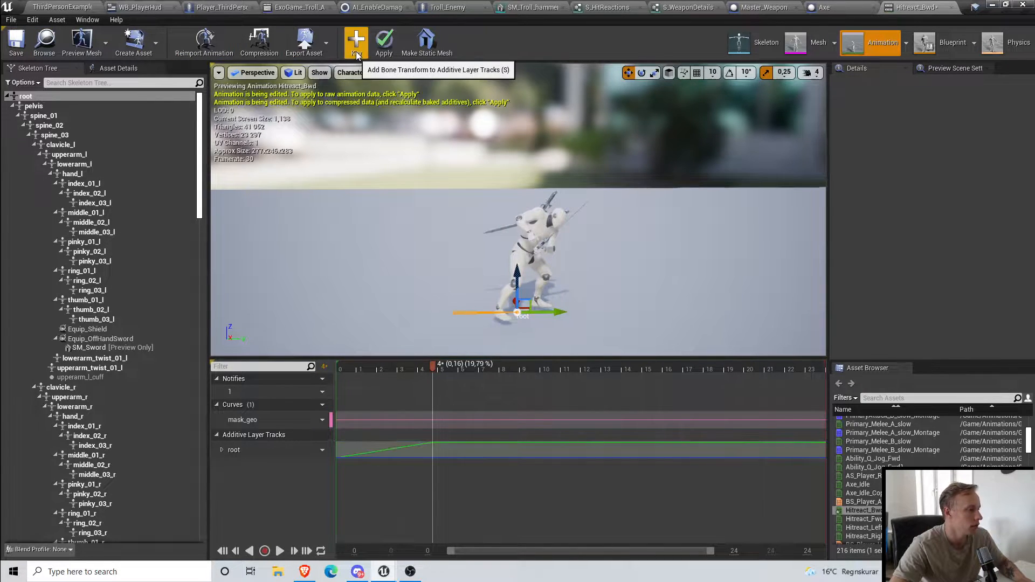
pyautogui.click(283, 551)
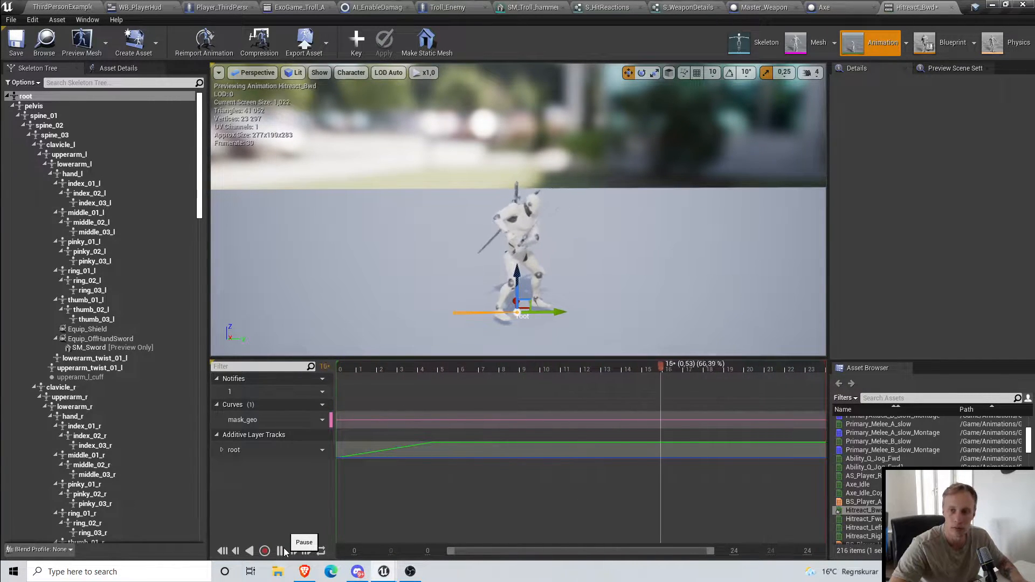
pyautogui.click(280, 551)
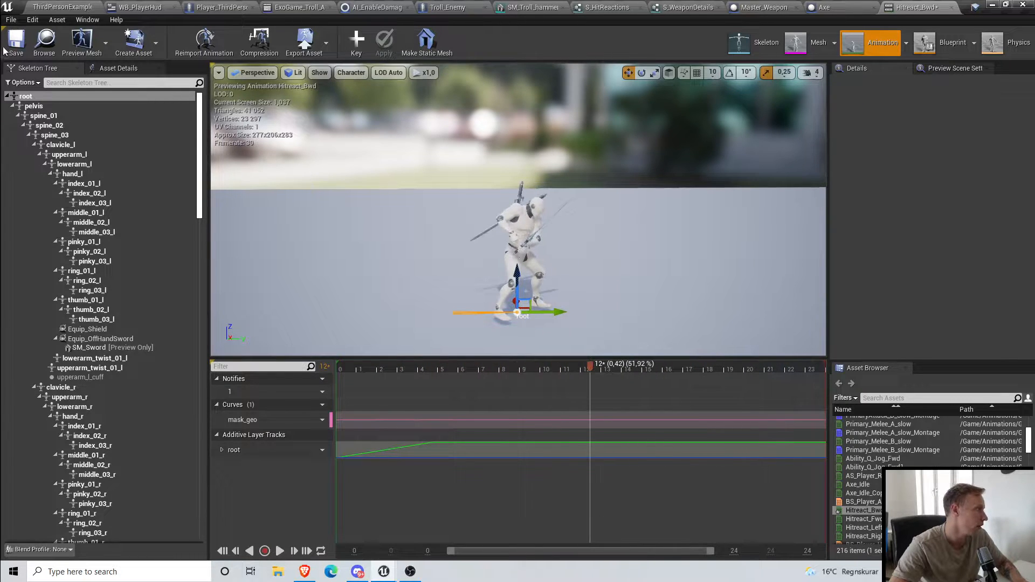
# Step: Open Hitreact_Fwd from the axe HitReactions folder and key its root bone's transform at frame 0
pyautogui.click(73, 6)
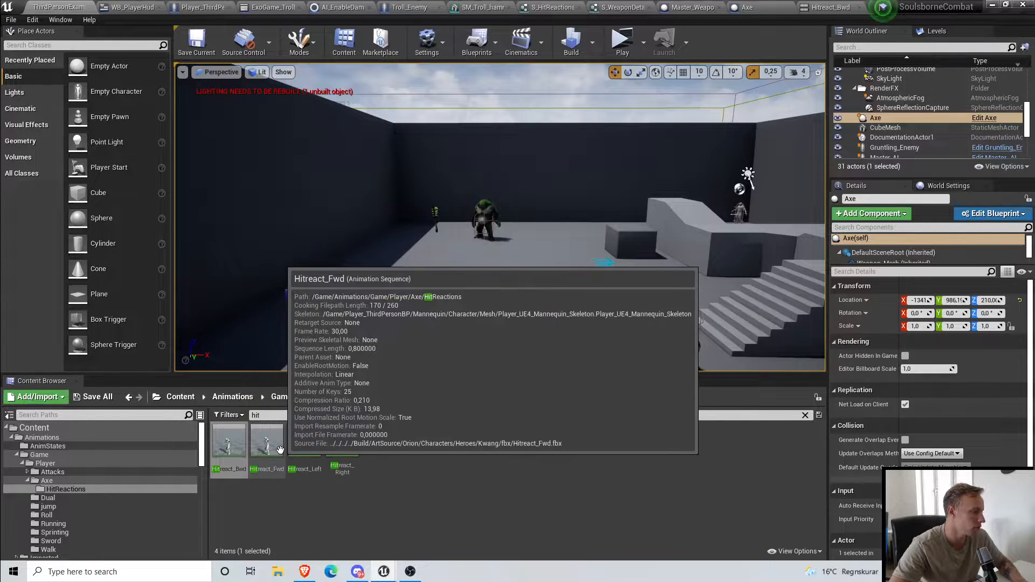
pyautogui.doubleClick(282, 454)
pyautogui.click(283, 550)
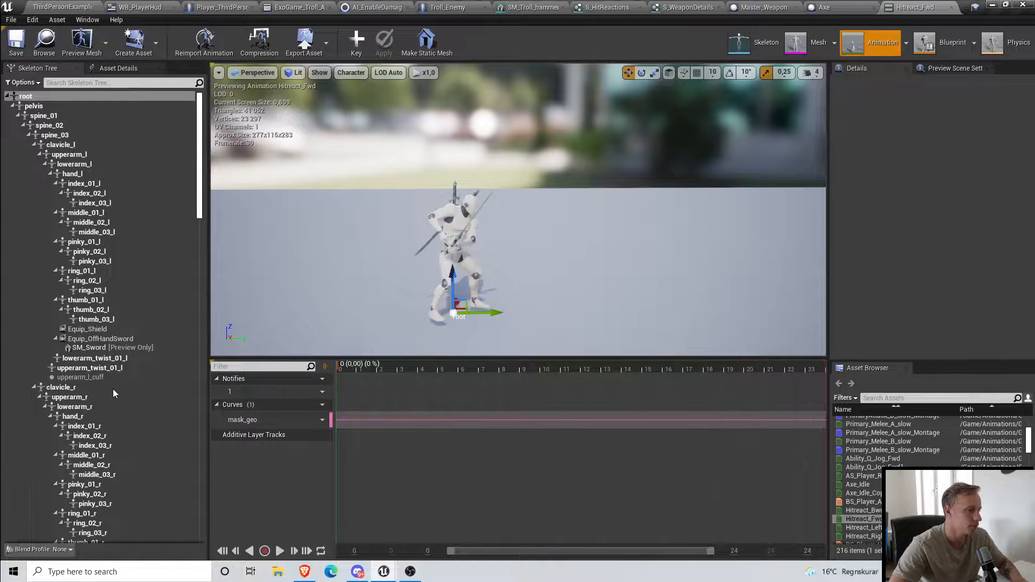
pyautogui.click(355, 41)
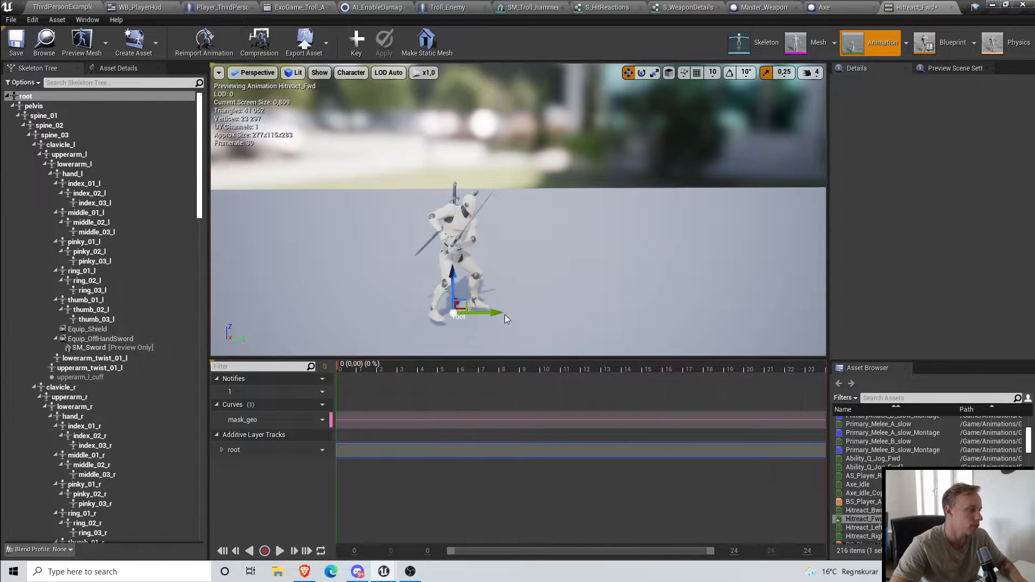
# Step: At about frame 5 of Hitreact_Fwd, shift the root bone backward along the green axis, key it and save the animation
pyautogui.moveTo(341, 368); pyautogui.dragTo(454, 371)
pyautogui.moveTo(485, 312); pyautogui.dragTo(428, 313)
pyautogui.click(356, 42)
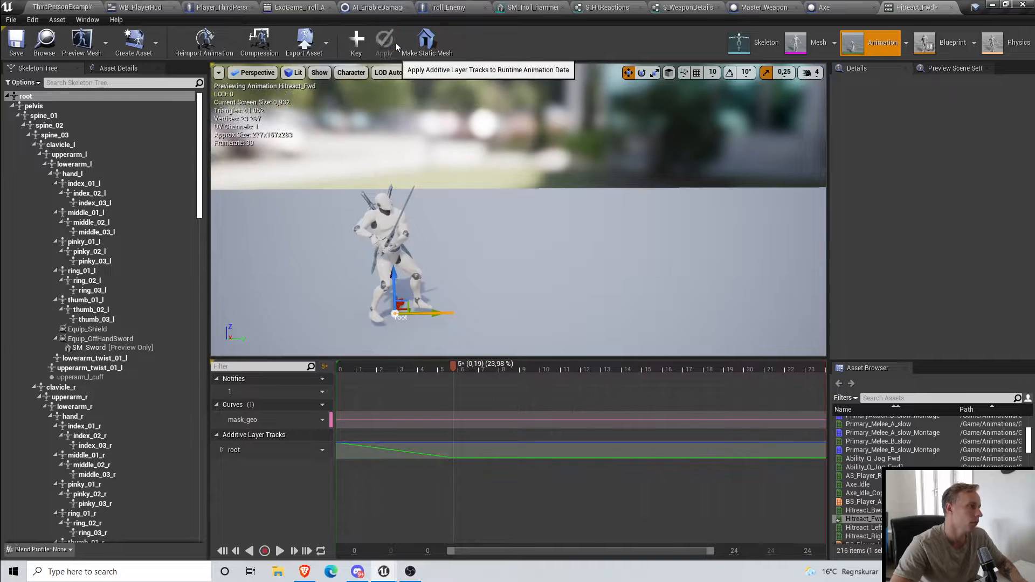
pyautogui.click(9, 31)
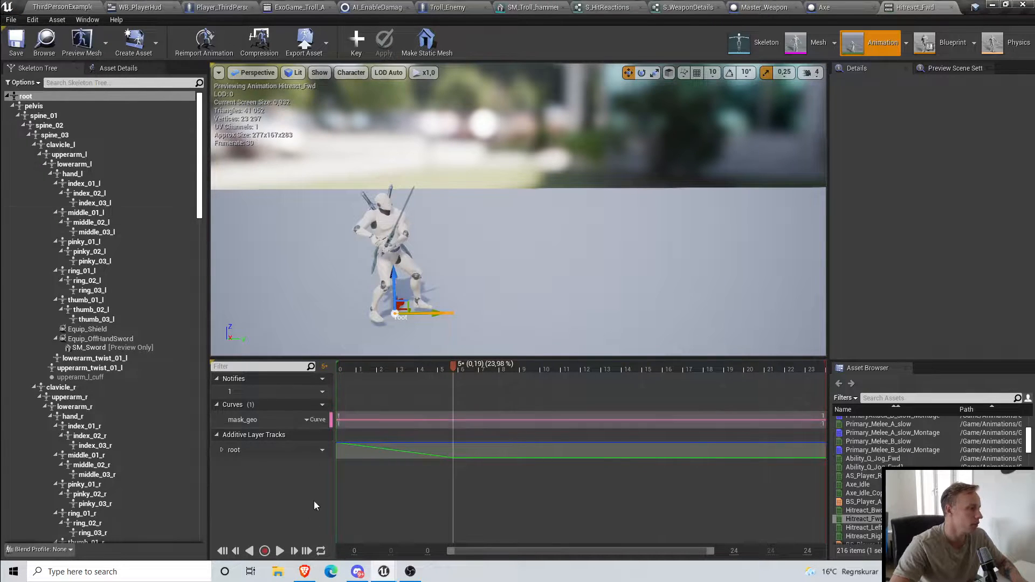
# Step: Preview the Hitreact_Fwd motion and turn on EnableRootMotion for the animation
pyautogui.click(280, 550)
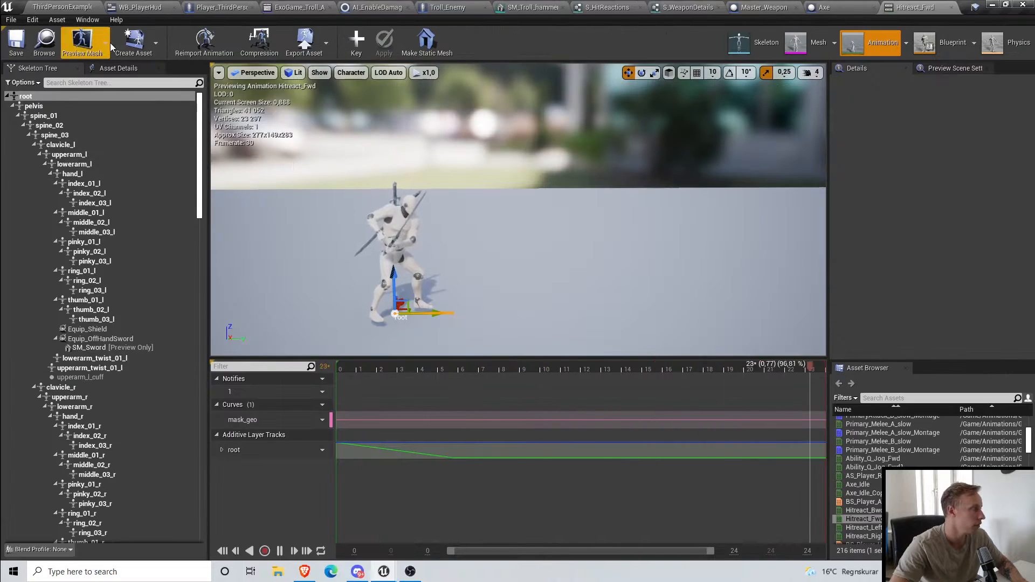
pyautogui.click(77, 195)
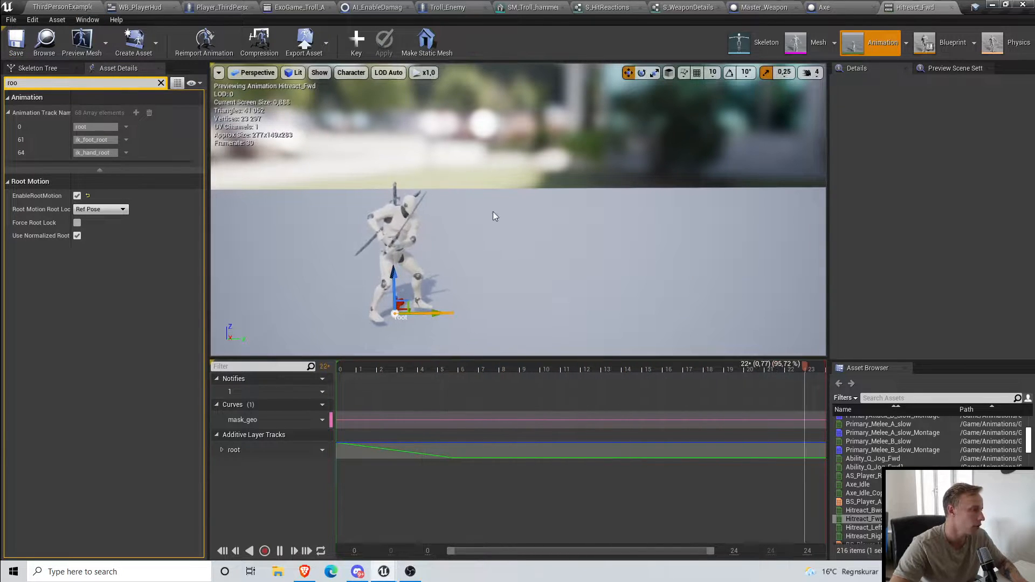
# Step: Create an AnimMontage from Hitreact_Fwd in the axe HitReactions folder and save it
pyautogui.click(57, 6)
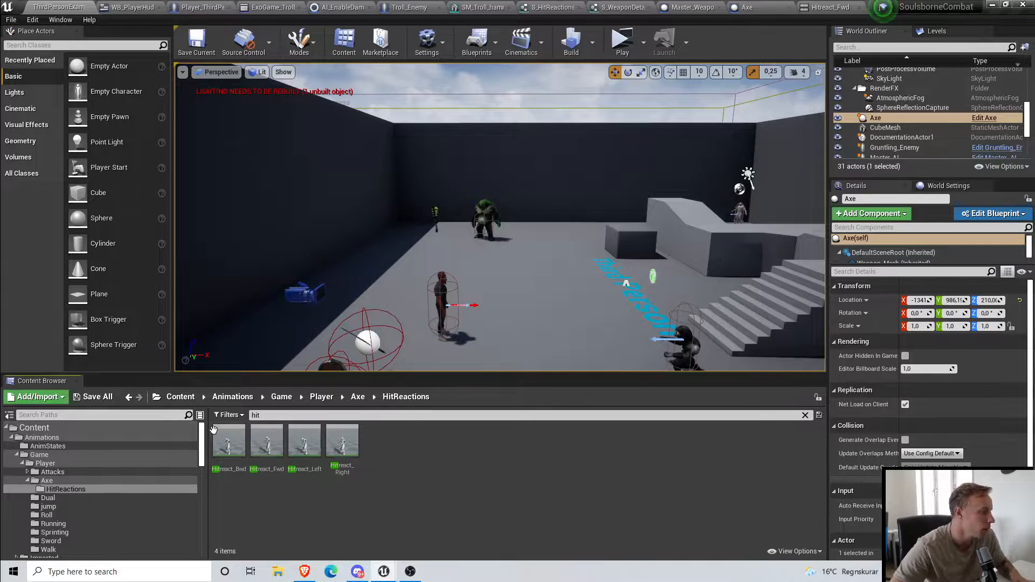
pyautogui.rightClick(267, 440)
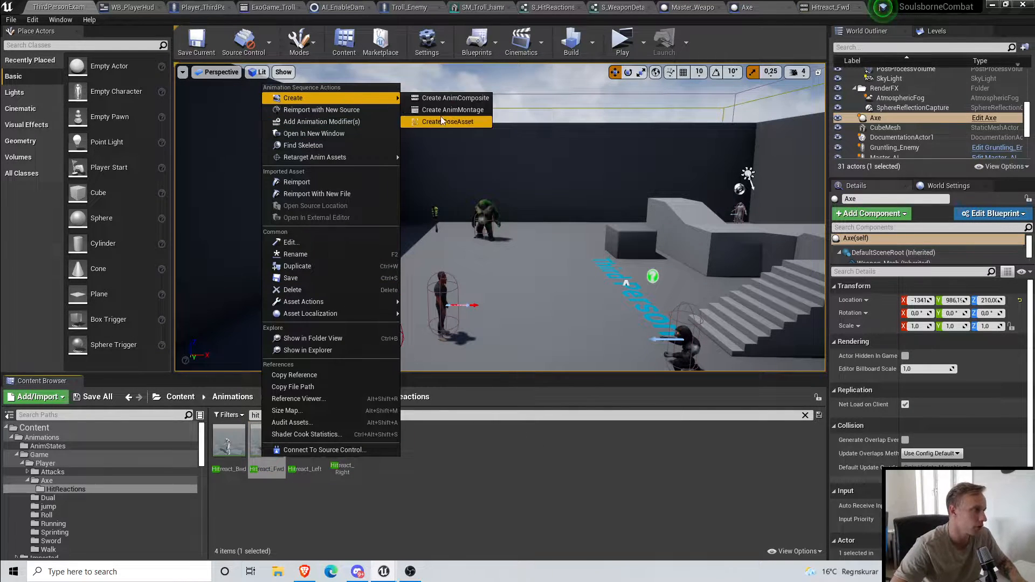
pyautogui.click(454, 110)
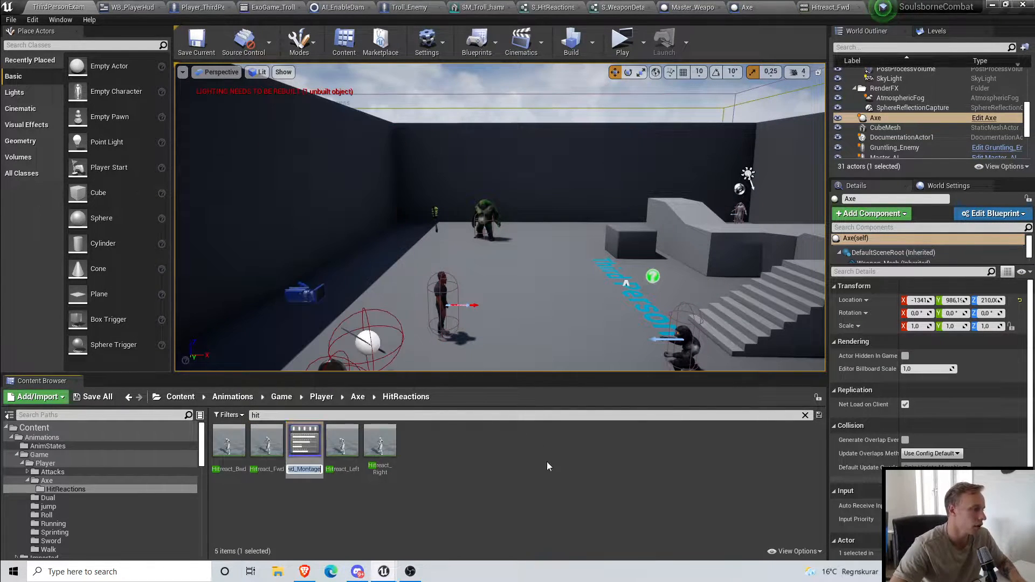
pyautogui.click(11, 20)
pyautogui.click(59, 111)
# Step: Assign the Hitreact_Fwd montage to the Server Play Montage node in Player Take Damage and compile the blueprint
pyautogui.moveTo(305, 442)
pyautogui.mouseDown()
pyautogui.moveTo(221, 6)
pyautogui.moveTo(191, 5)
pyautogui.moveTo(712, 282)
pyautogui.moveTo(615, 263)
pyautogui.mouseUp()
pyautogui.click(181, 43)
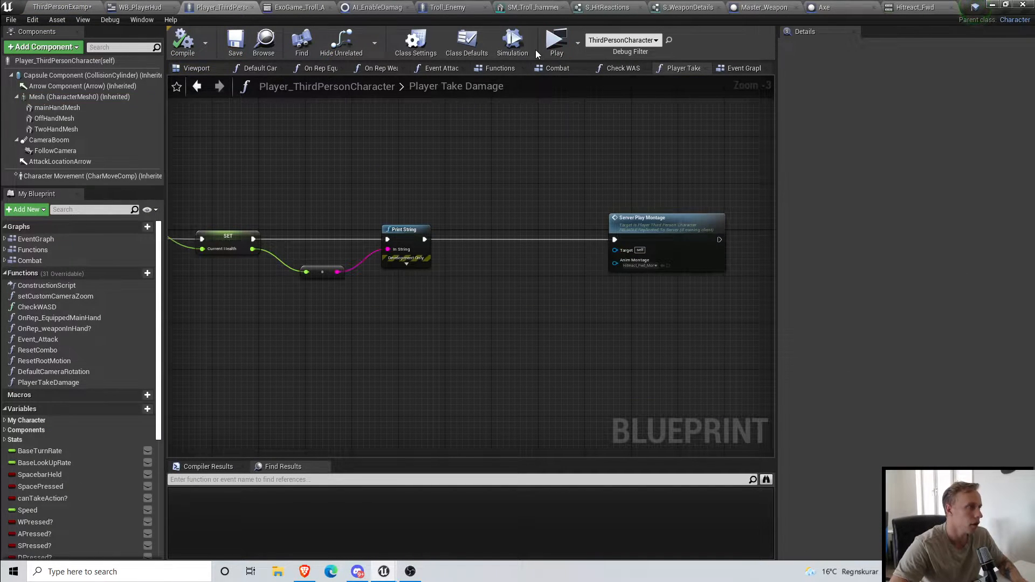
# Step: Play-test the level and let the troll hit the unarmed player to check the hit reaction
pyautogui.click(555, 42)
pyautogui.click(479, 177)
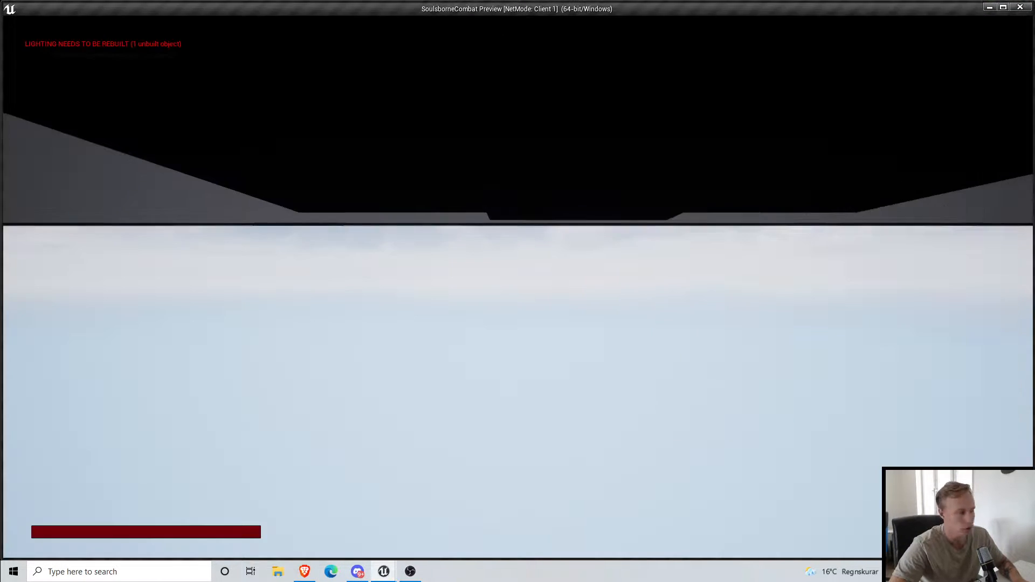
pyautogui.press('w')
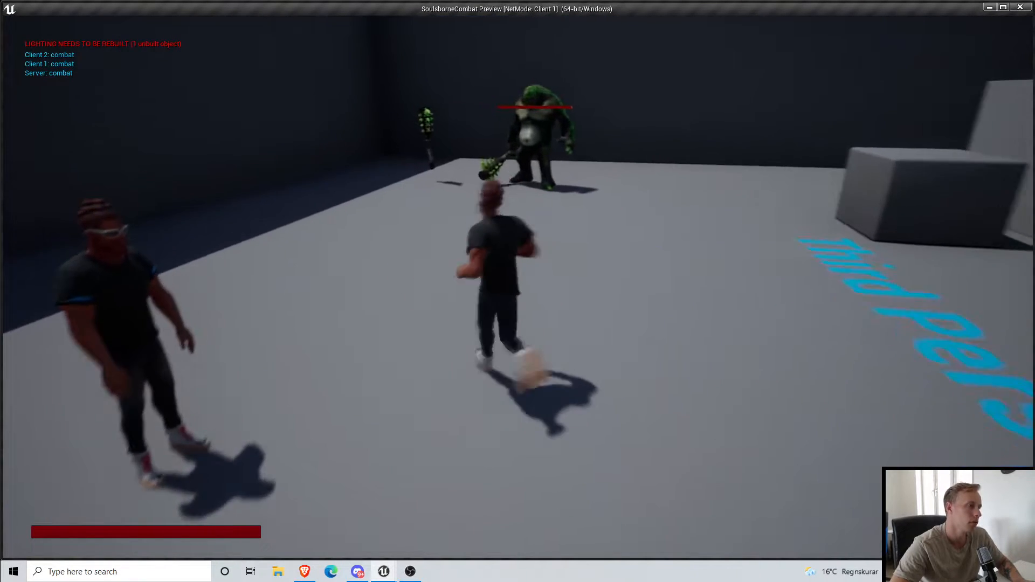
pyautogui.press('w')
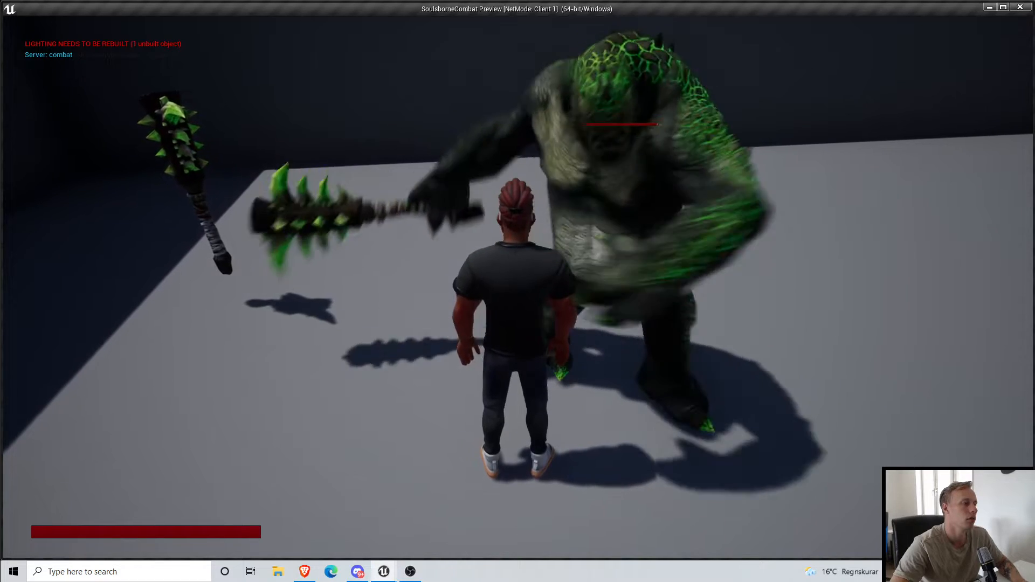
pyautogui.press('w')
pyautogui.press('s')
pyautogui.press('d')
pyautogui.press('w')
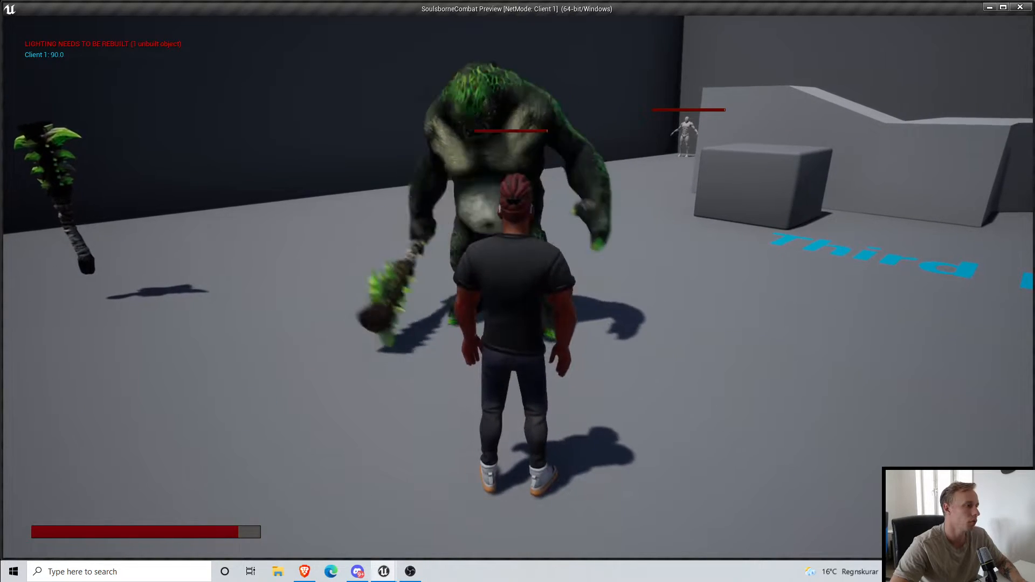
pyautogui.press('s')
pyautogui.press('a')
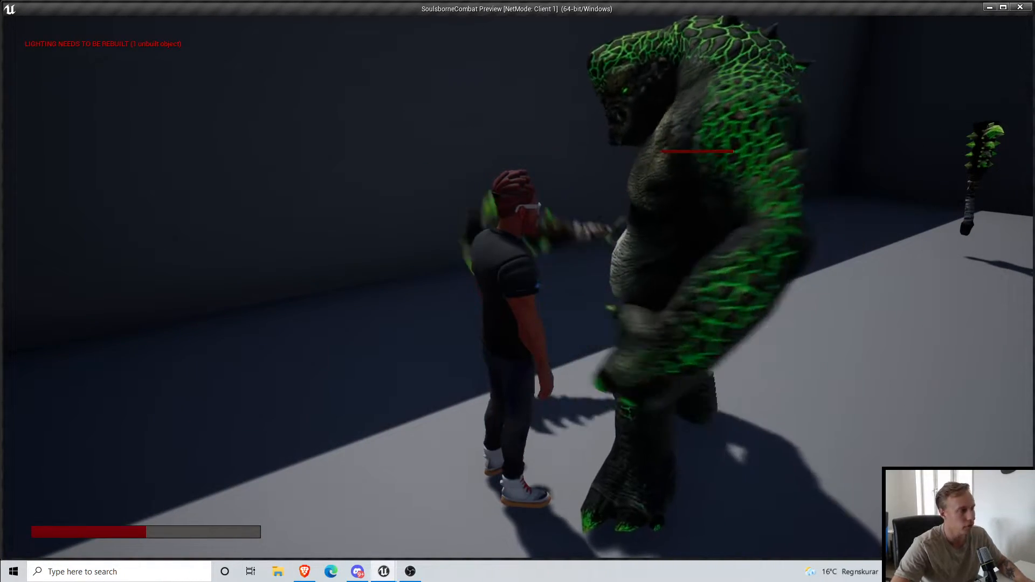
# Step: Pick up the axe in the play test and let the troll hit the armed player to check the reaction
pyautogui.press('w')
pyautogui.press('w')
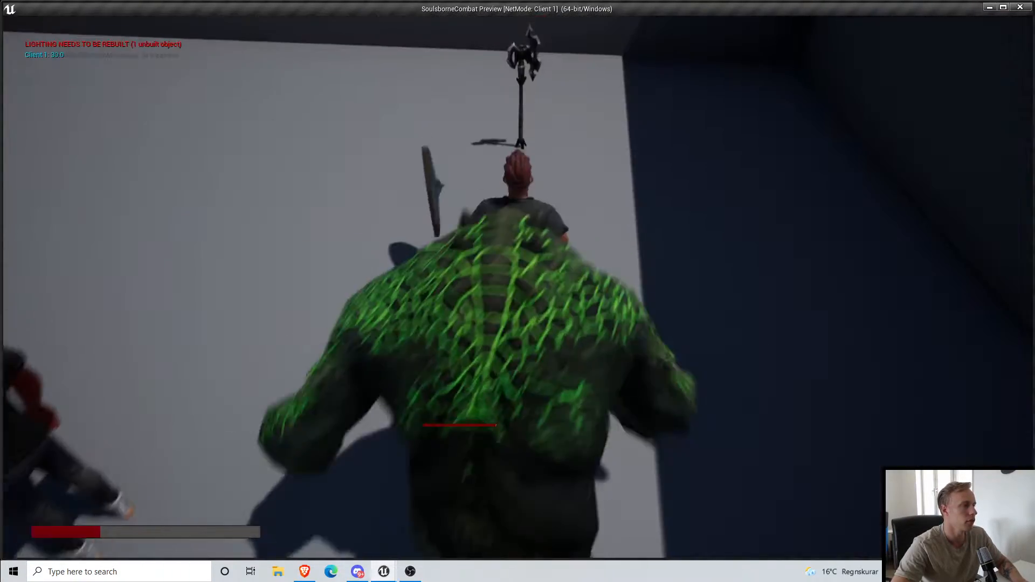
pyautogui.press('e')
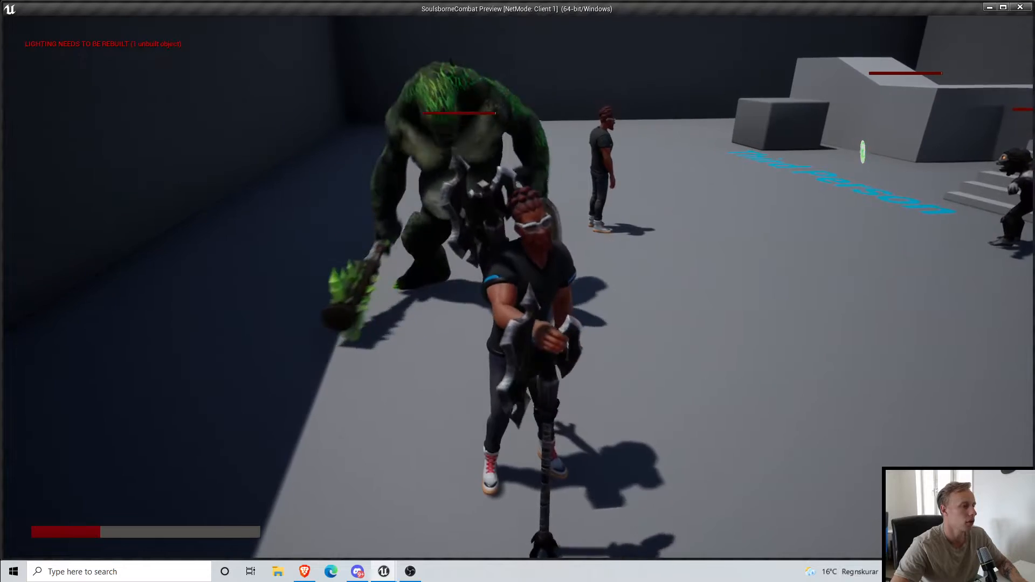
pyautogui.press('s')
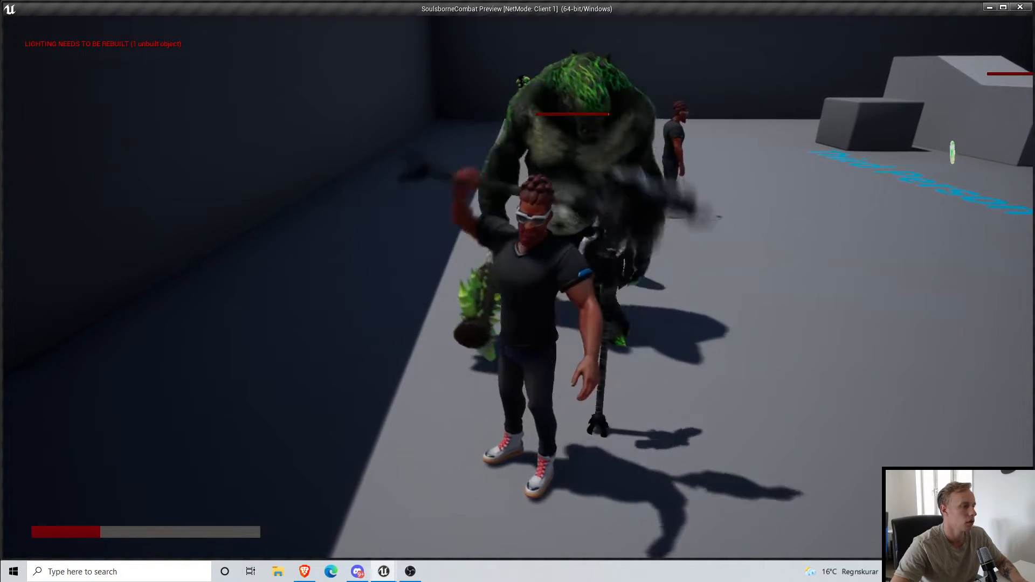
pyautogui.press('w')
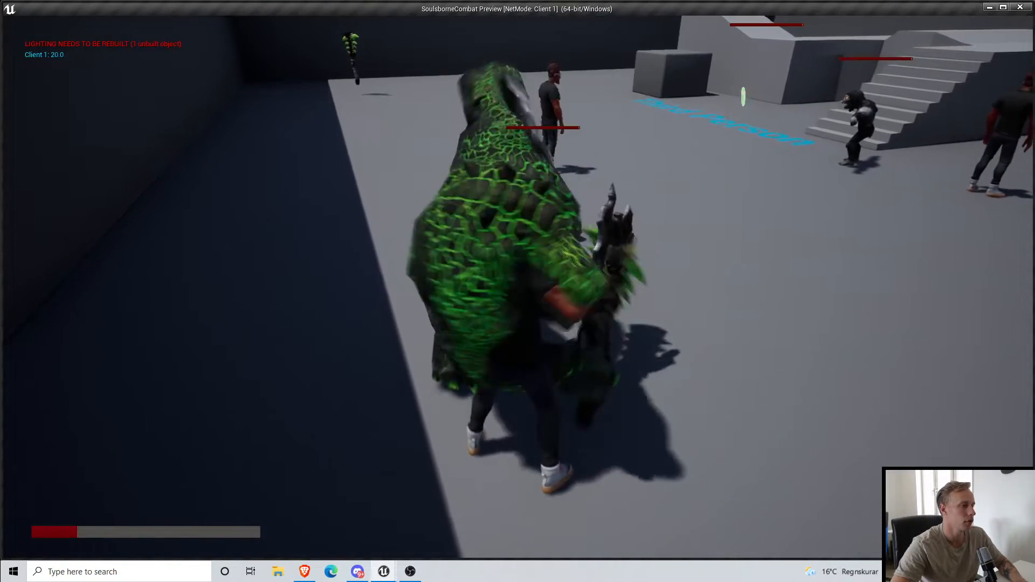
pyautogui.press('d')
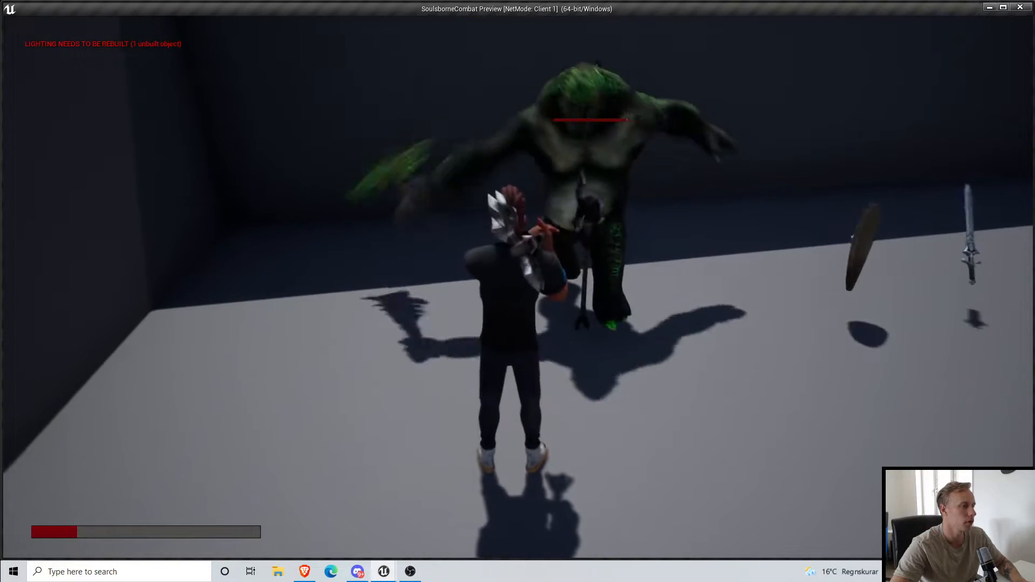
pyautogui.press('w')
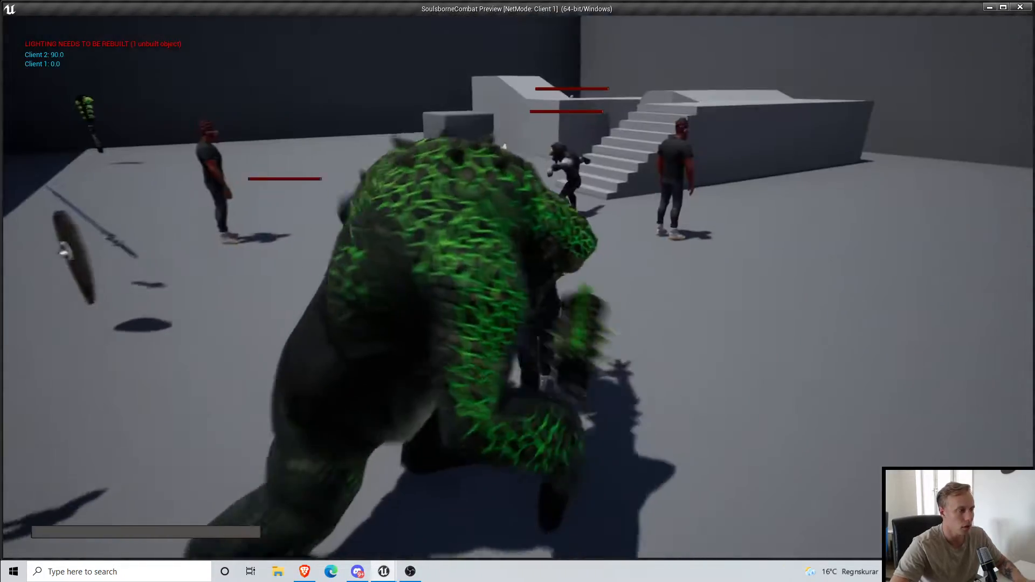
# Step: Play-test the troll's attacks against the player in the multiplayer preview and end the session
pyautogui.press('w')
pyautogui.press('w')
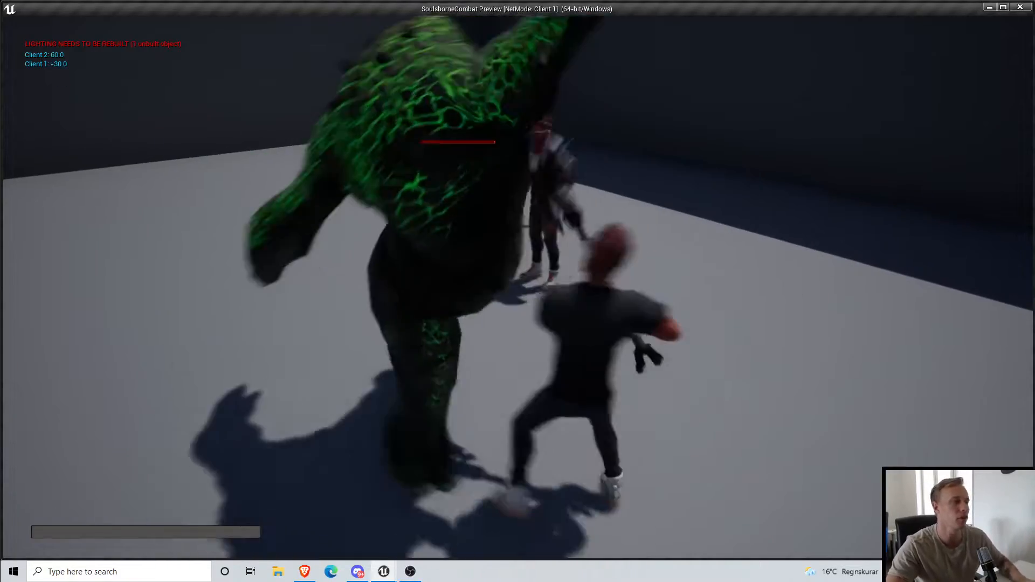
pyautogui.press('a')
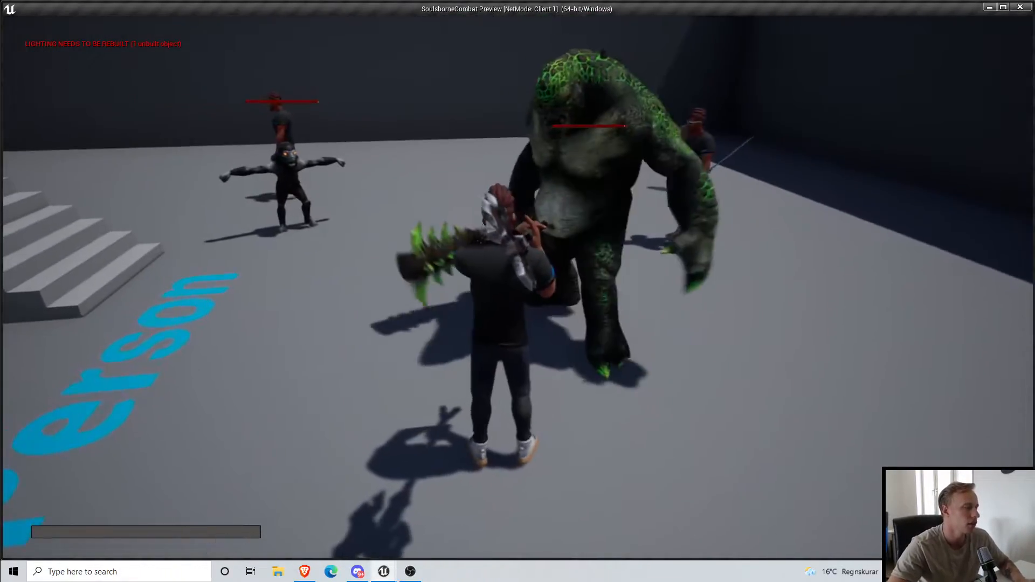
pyautogui.press('w')
pyautogui.press('Escape')
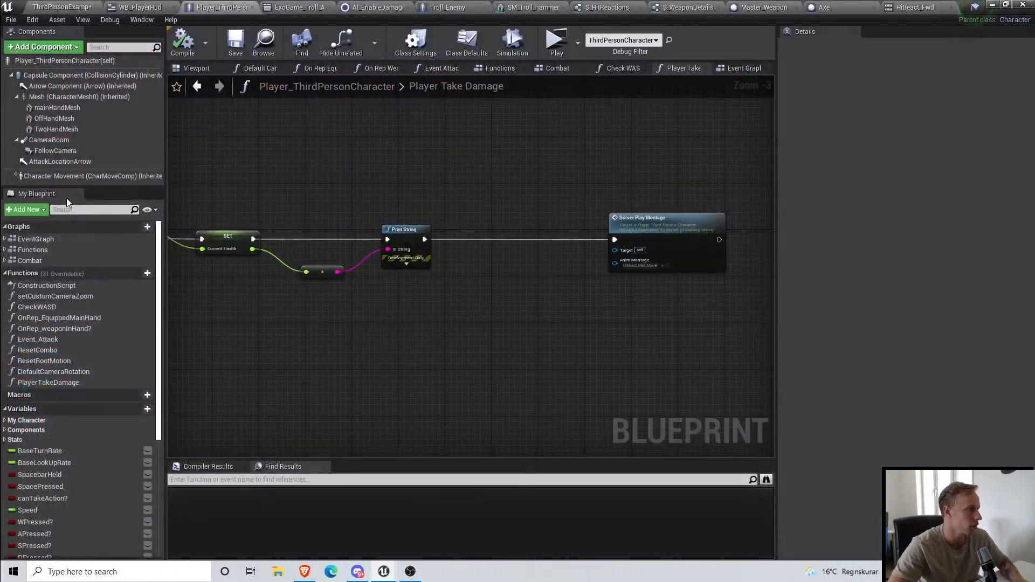
# Step: Return to the ThirdPersonExample level and save it
pyautogui.click(62, 7)
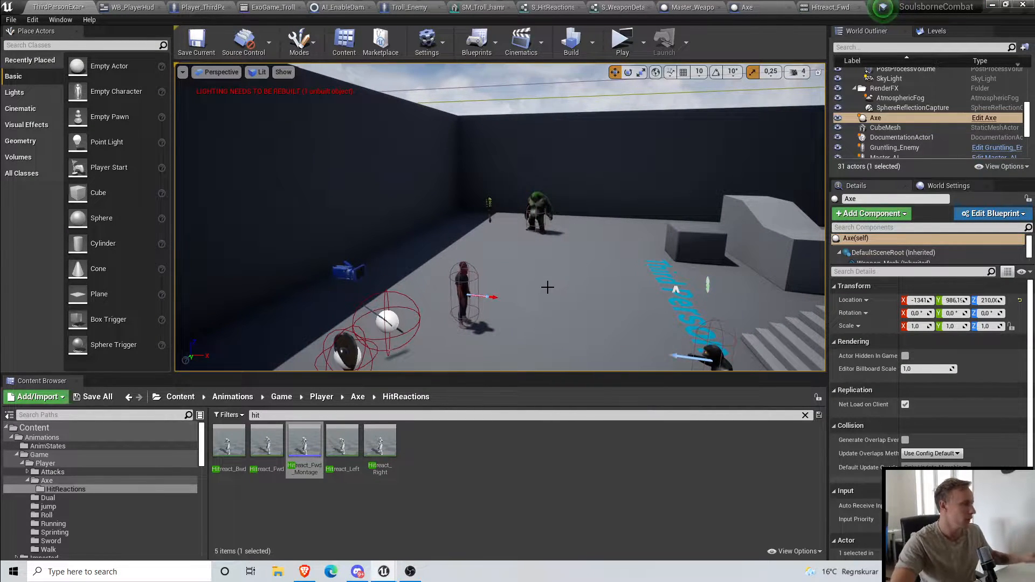
pyautogui.click(190, 46)
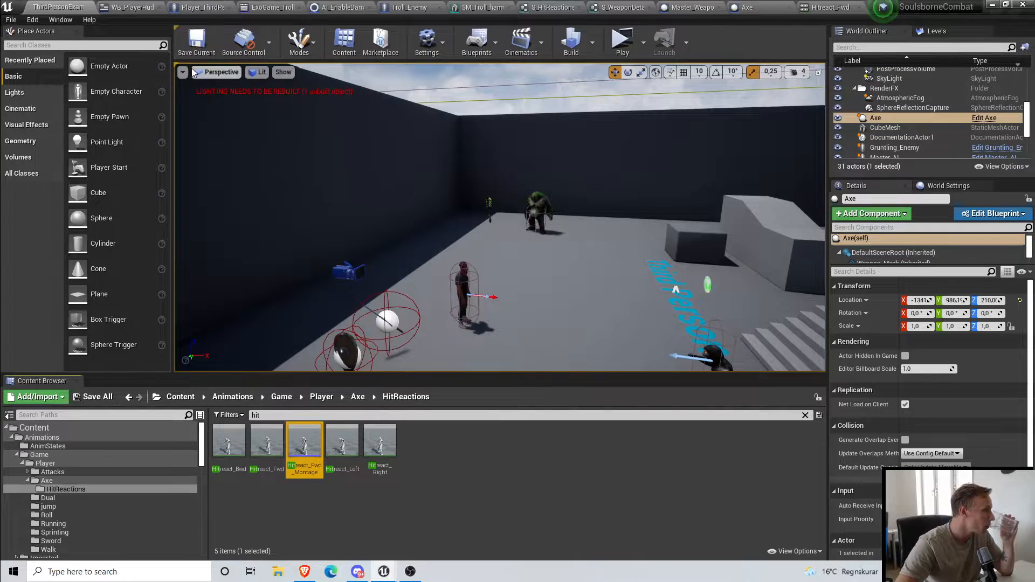
pyautogui.click(8, 20)
pyautogui.click(42, 110)
pyautogui.moveTo(409, 227); pyautogui.dragTo(366, 223, button='right')
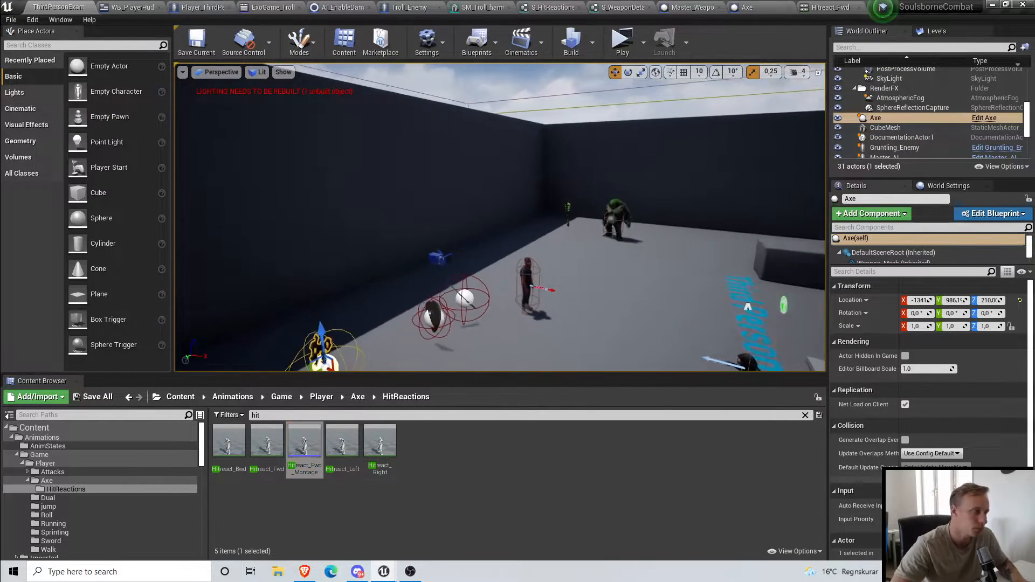
# Step: Open the Hitreact_Left animation, review its motion, and pause it on the first frame
pyautogui.click(820, 6)
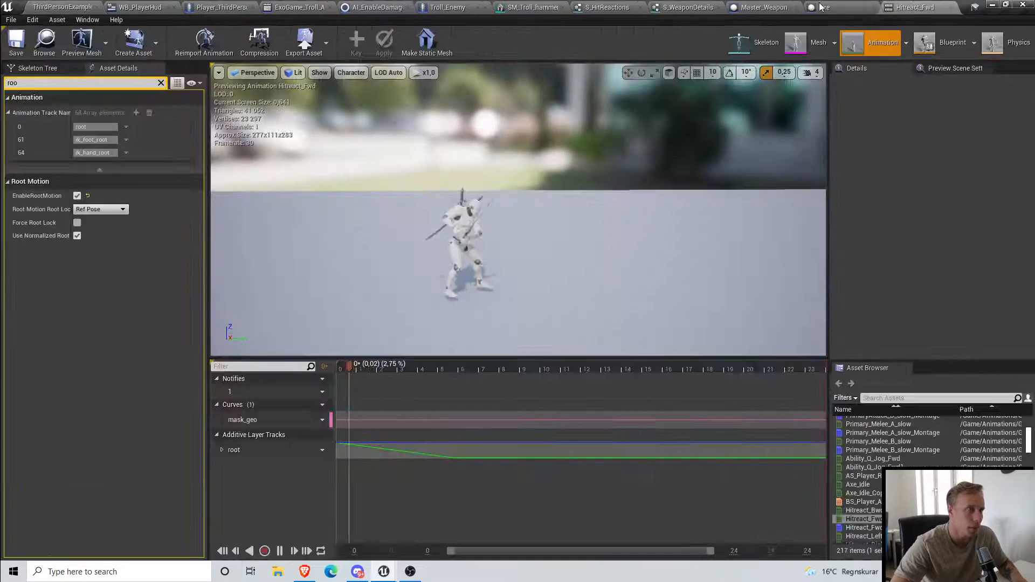
pyautogui.click(63, 7)
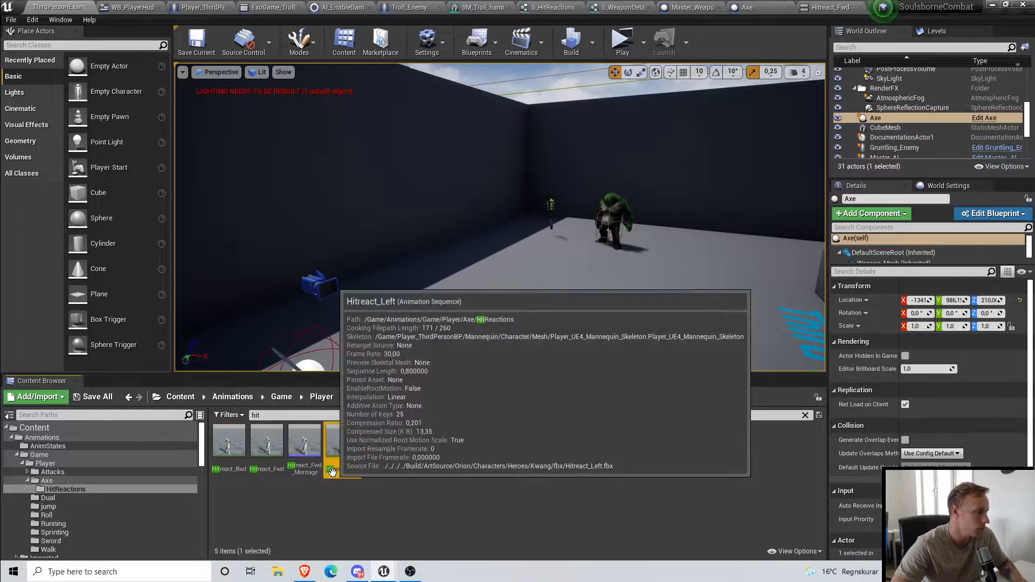
pyautogui.doubleClick(342, 441)
pyautogui.moveTo(506, 259); pyautogui.dragTo(544, 264, button='right')
pyautogui.click(281, 551)
pyautogui.moveTo(605, 316); pyautogui.dragTo(664, 350, button='right')
pyautogui.moveTo(658, 367); pyautogui.dragTo(337, 365)
pyautogui.moveTo(586, 305); pyautogui.dragTo(619, 327, button='right')
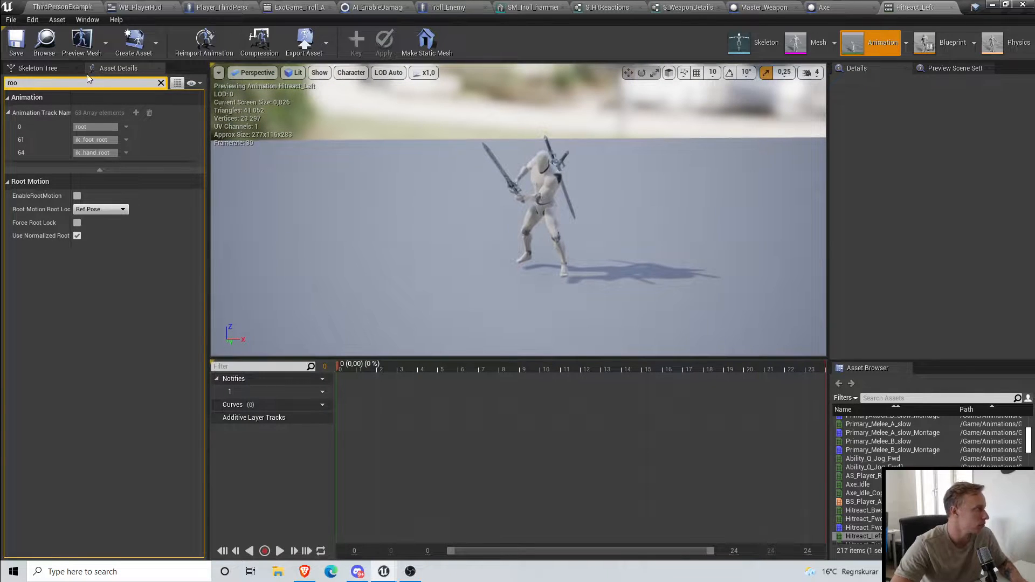
# Step: Clear the asset details filter, select the root bone, and key it at frame 0 of Hitreact_Left
pyautogui.moveTo(45, 85); pyautogui.dragTo(14, 105)
pyautogui.press('BackSpace')
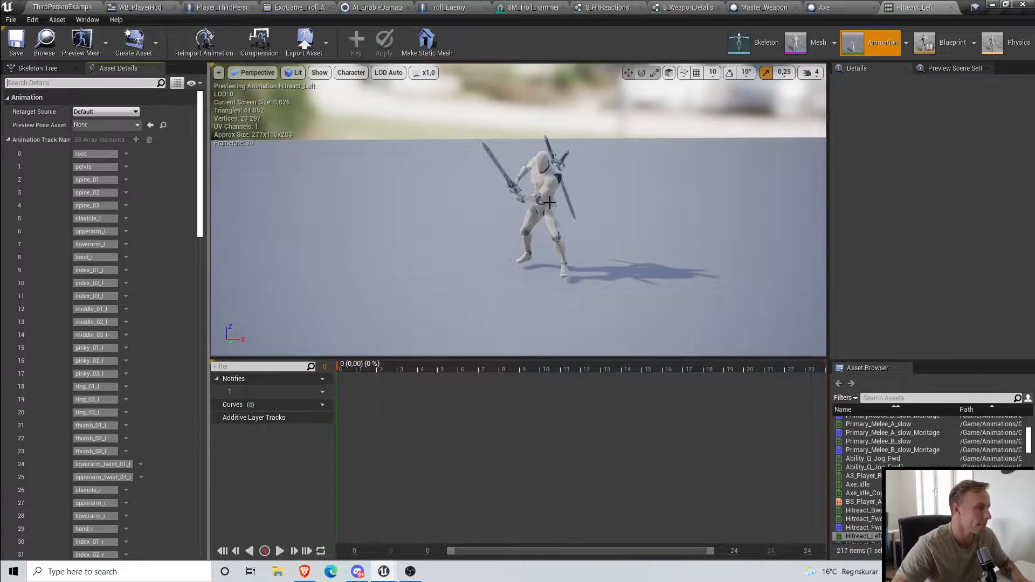
pyautogui.click(38, 68)
pyautogui.click(32, 98)
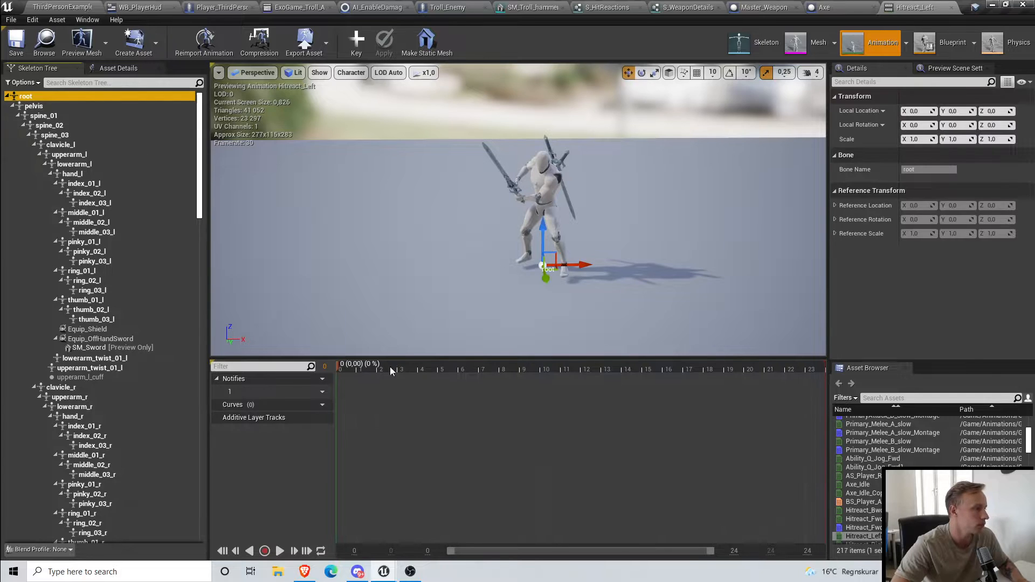
pyautogui.click(365, 34)
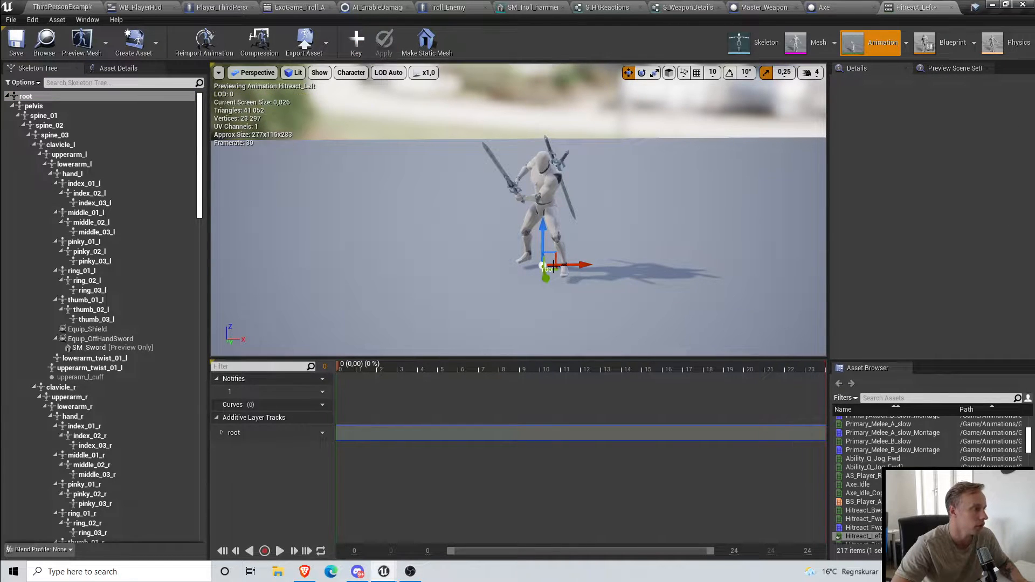
# Step: Move the root bone in negative X at about frame 3 of Hitreact_Left, key it, and apply the edit
pyautogui.click(280, 549)
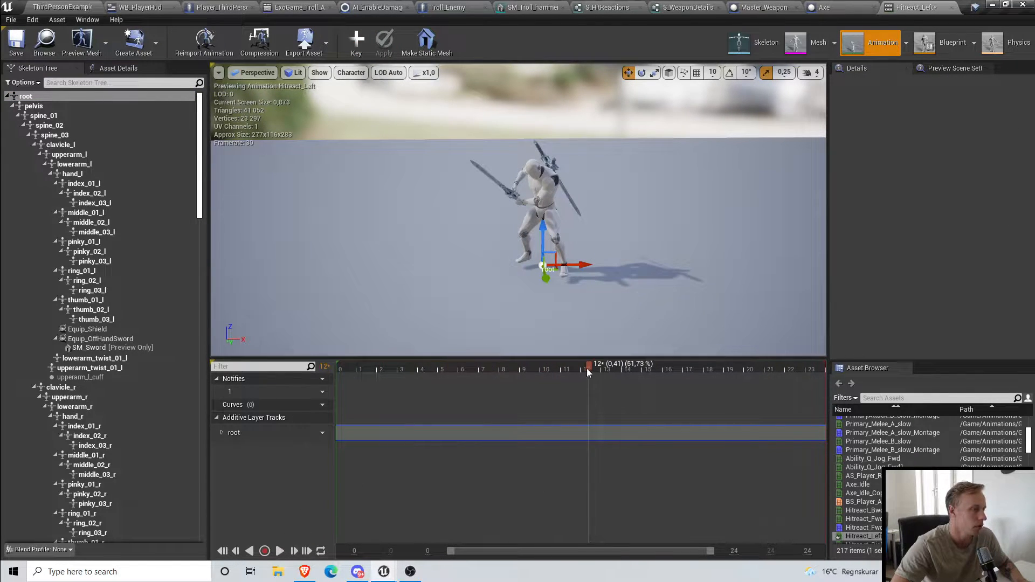
pyautogui.moveTo(589, 371); pyautogui.dragTo(346, 399)
pyautogui.moveTo(584, 265); pyautogui.dragTo(535, 265)
pyautogui.click(356, 40)
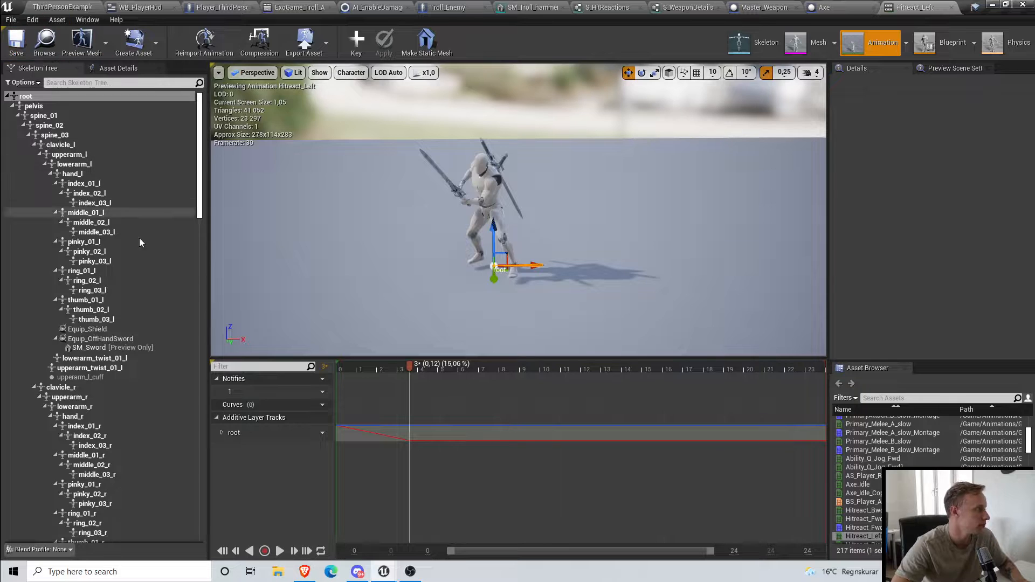
pyautogui.click(80, 6)
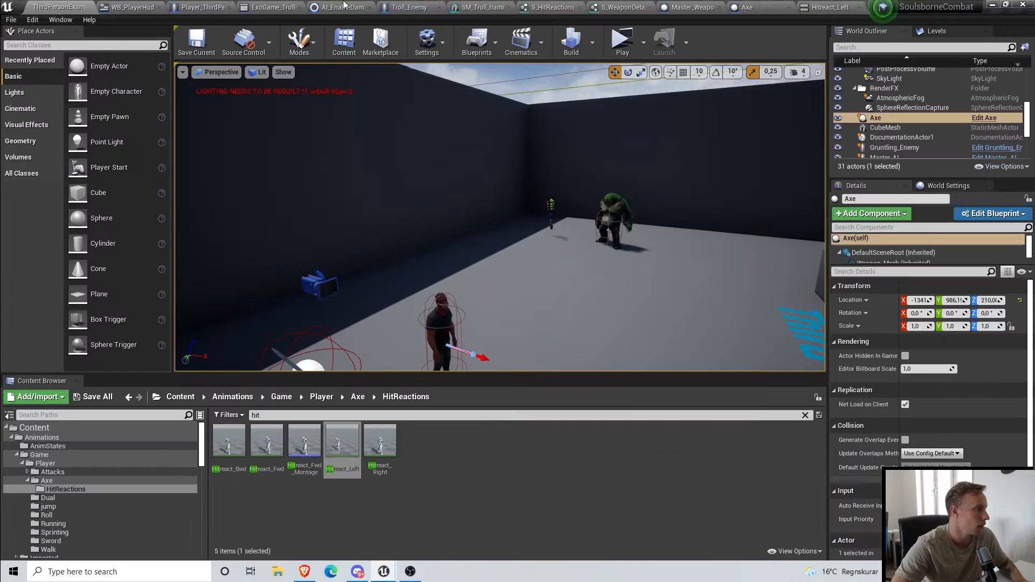
pyautogui.click(884, 7)
pyautogui.click(70, 82)
pyautogui.write('r')
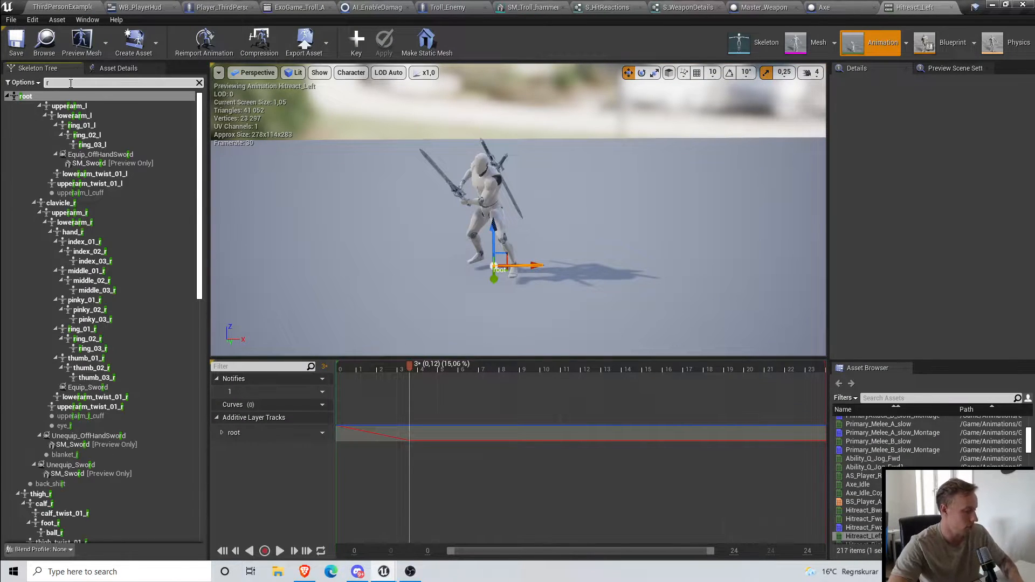
pyautogui.write('oot')
# Step: Filter the Hitreact_Left asset details by "roo" and enable EnableRootMotion
pyautogui.click(133, 55)
pyautogui.click(102, 72)
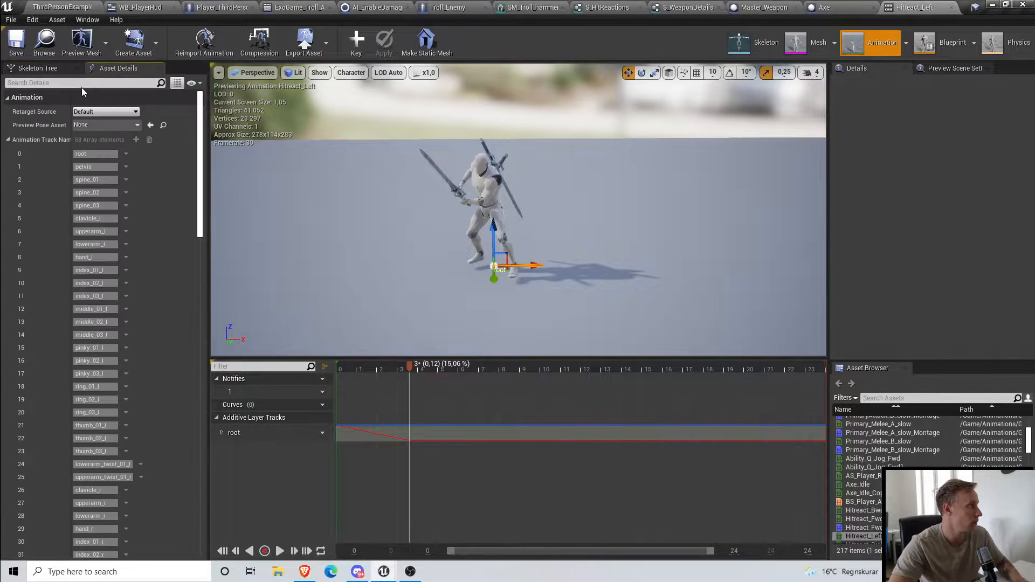
pyautogui.click(83, 84)
pyautogui.write('roo')
pyautogui.click(76, 196)
# Step: Open the Hitreact_Right animation, preview it, clear its details filter, and check the root bone in the skeleton
pyautogui.click(56, 4)
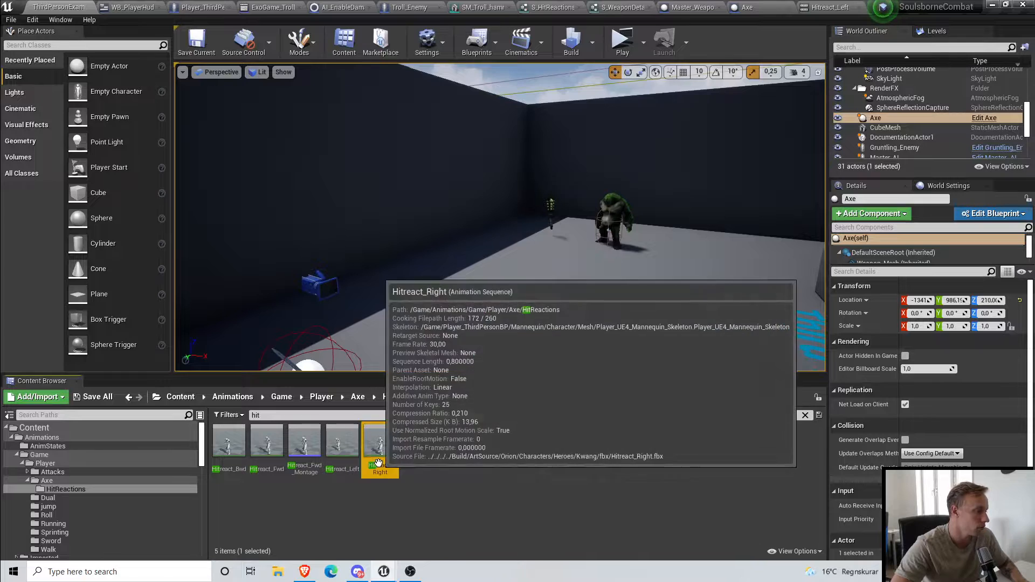
pyautogui.doubleClick(365, 469)
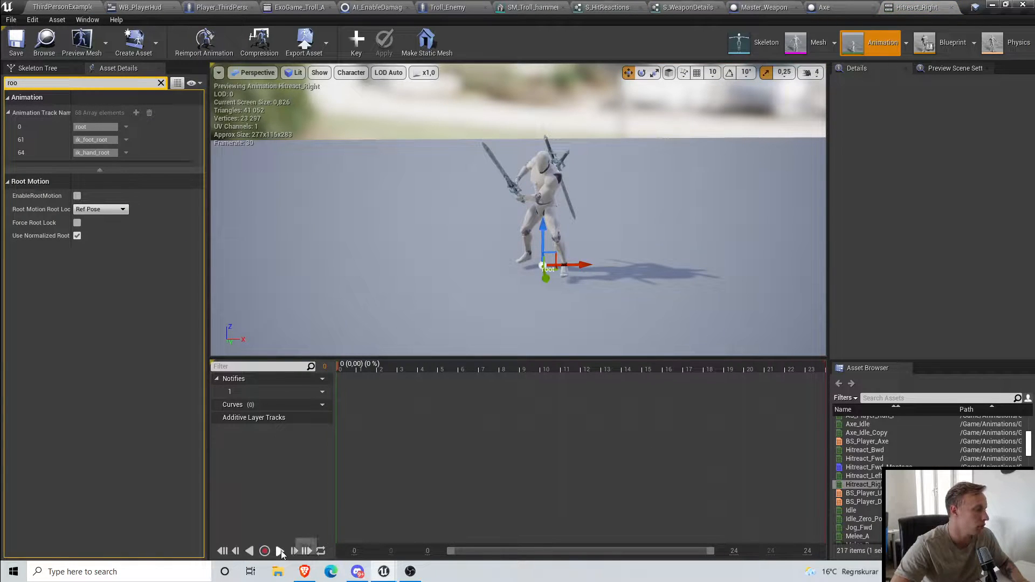
pyautogui.click(280, 551)
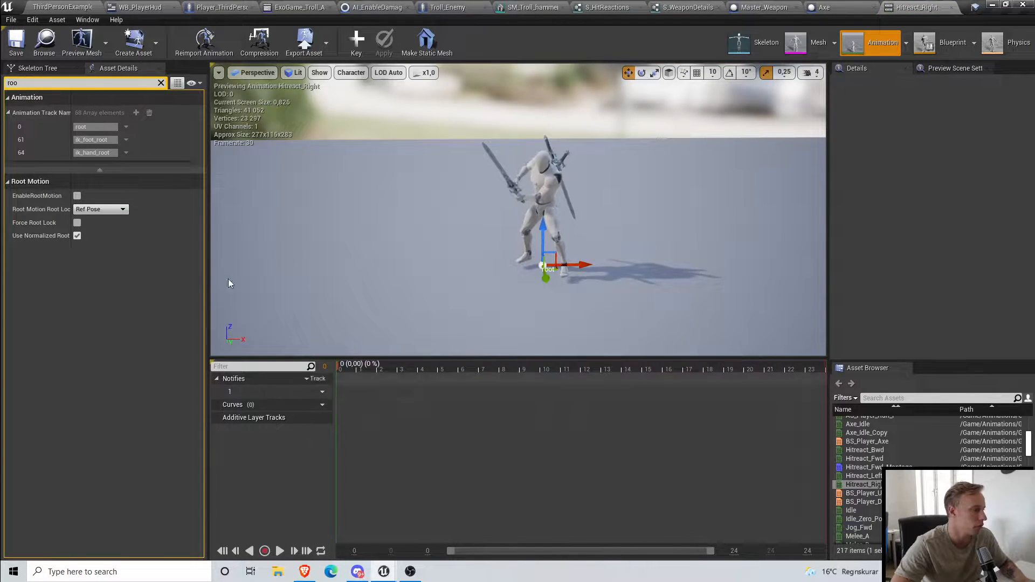
pyautogui.press('BackSpace')
pyautogui.press('BackSpace')
pyautogui.press('BackSpace')
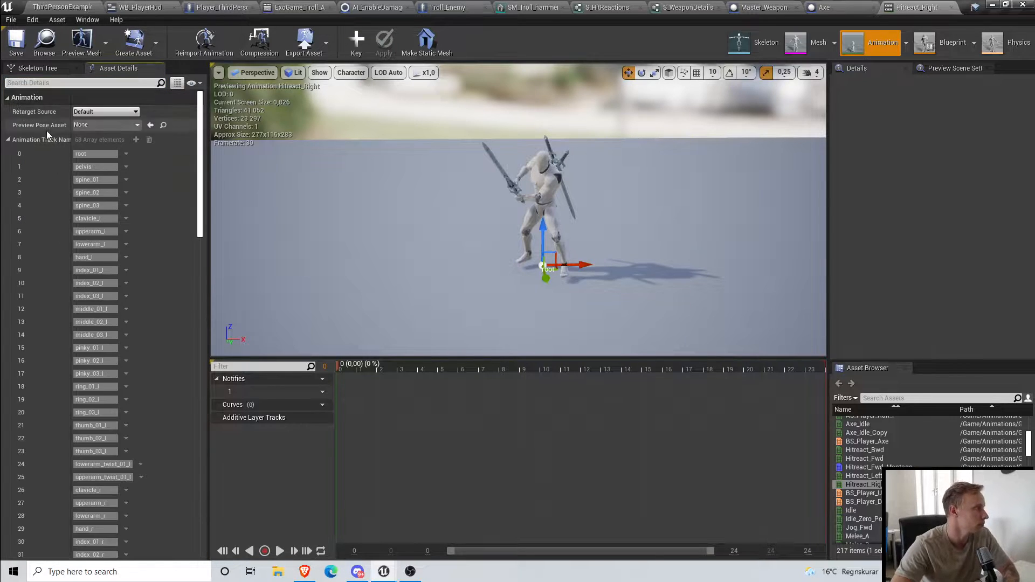
pyautogui.click(37, 68)
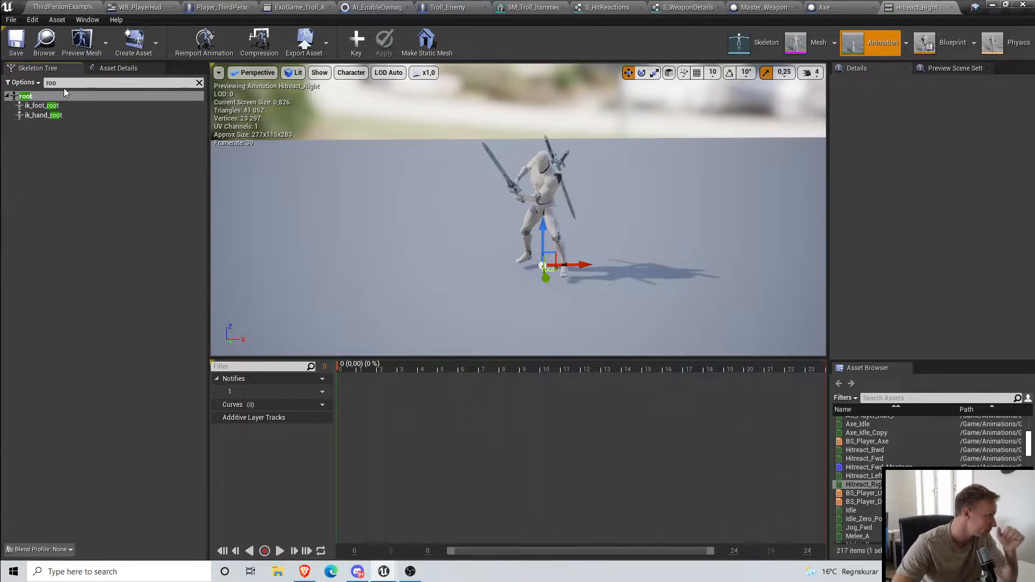
pyautogui.click(118, 68)
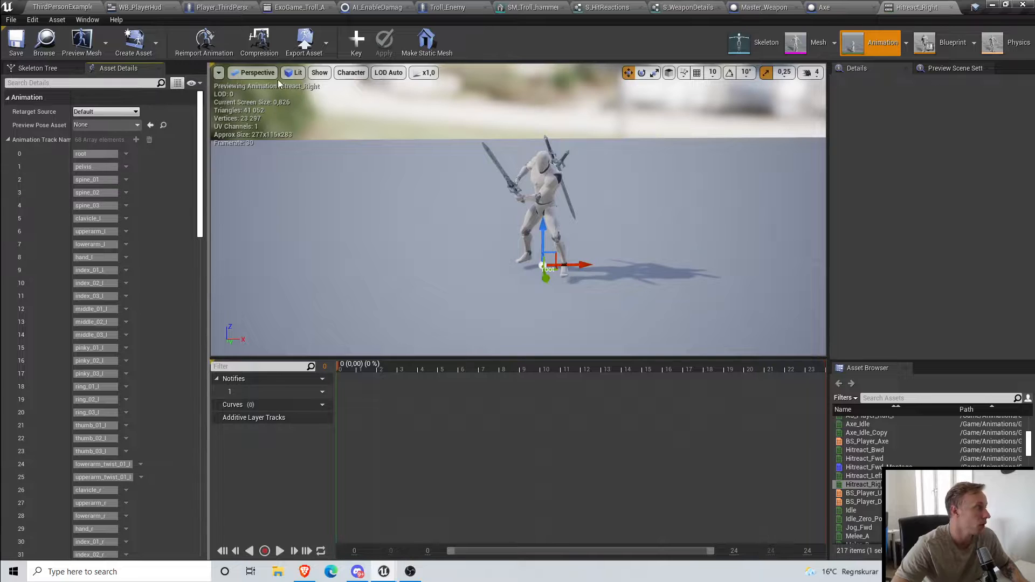
# Step: Try keying the root bone shifted in positive X at frame 0 of Hitreact_Right, and play the result
pyautogui.click(356, 41)
pyautogui.moveTo(581, 265); pyautogui.dragTo(645, 264)
pyautogui.click(356, 41)
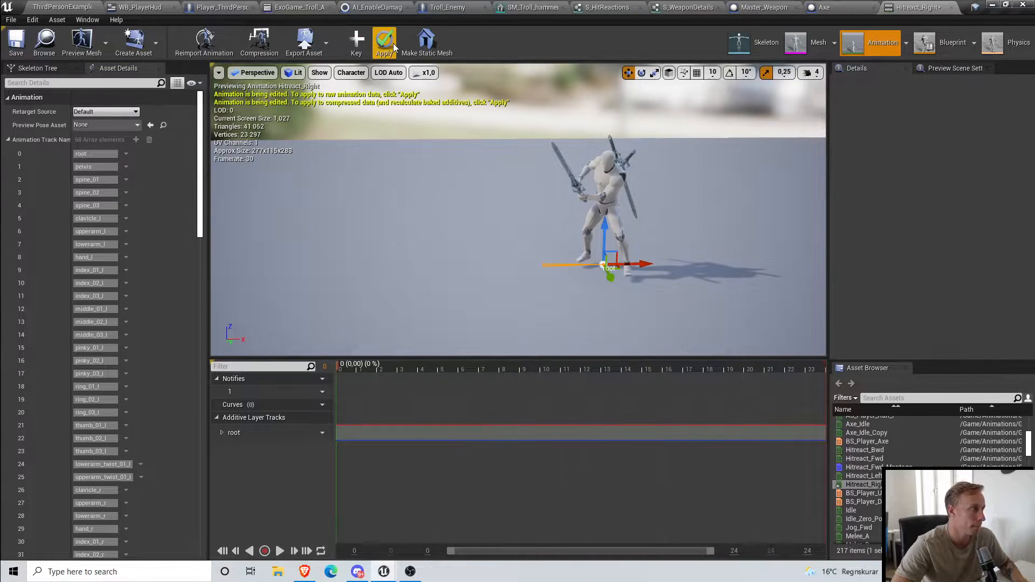
pyautogui.click(278, 544)
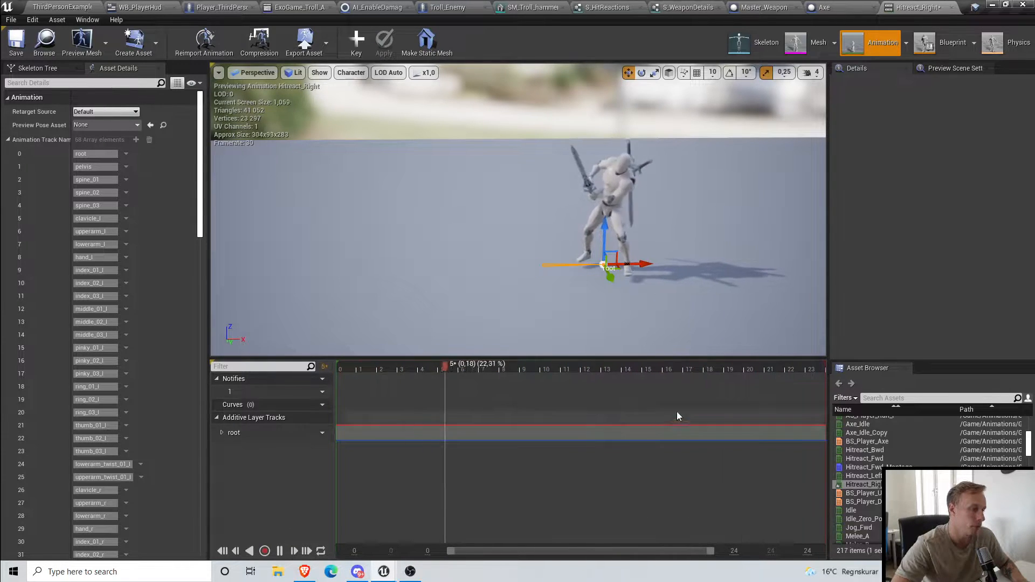
# Step: Undo the last change and remove the root track from the additive layer tracks of Hitreact_Right
pyautogui.hotkey('ctrl', 'z')
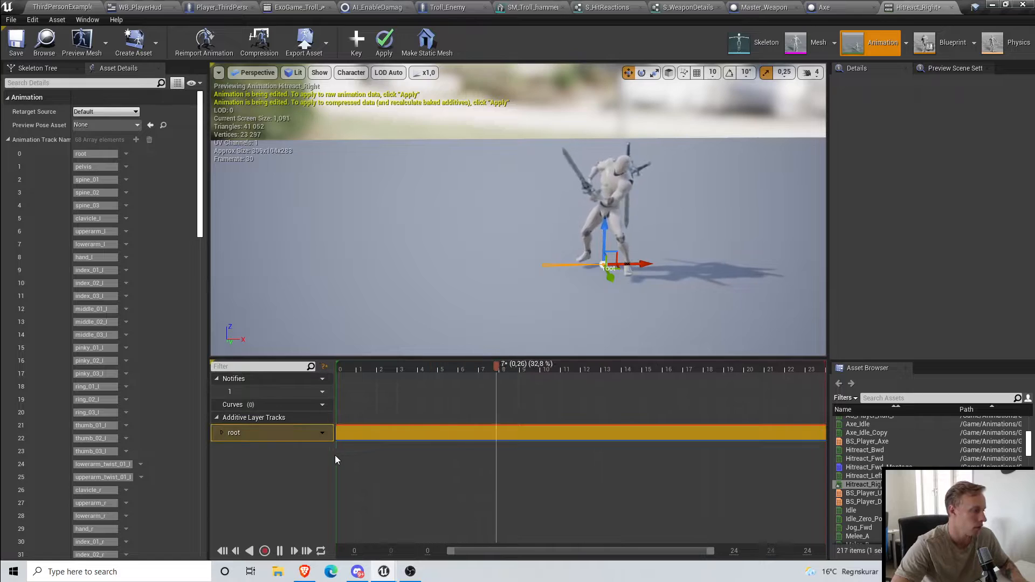
pyautogui.click(318, 433)
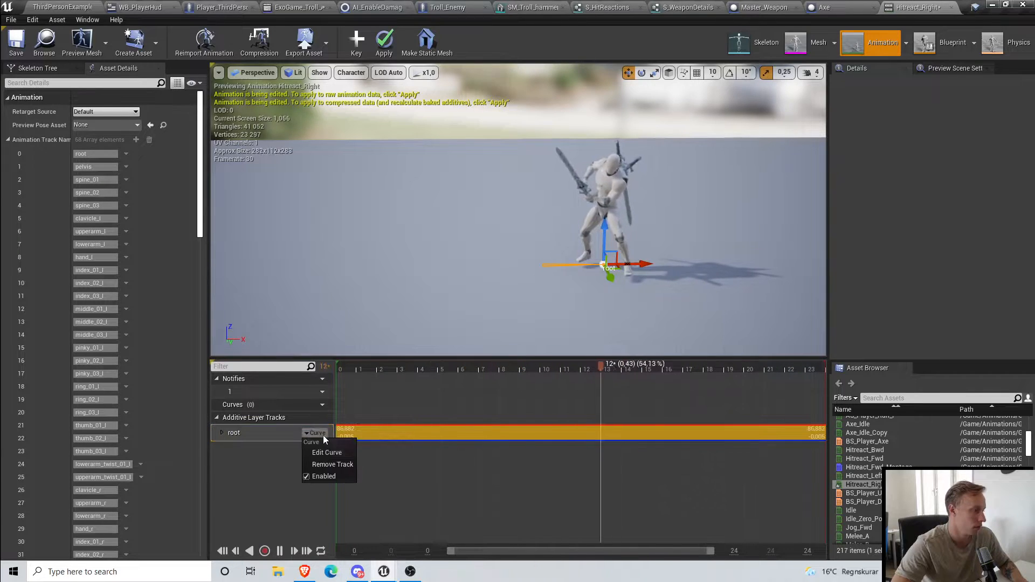
pyautogui.click(338, 467)
# Step: Return Hitreact_Right to frame 0, key the root bone in its original position, and apply the edit
pyautogui.click(281, 551)
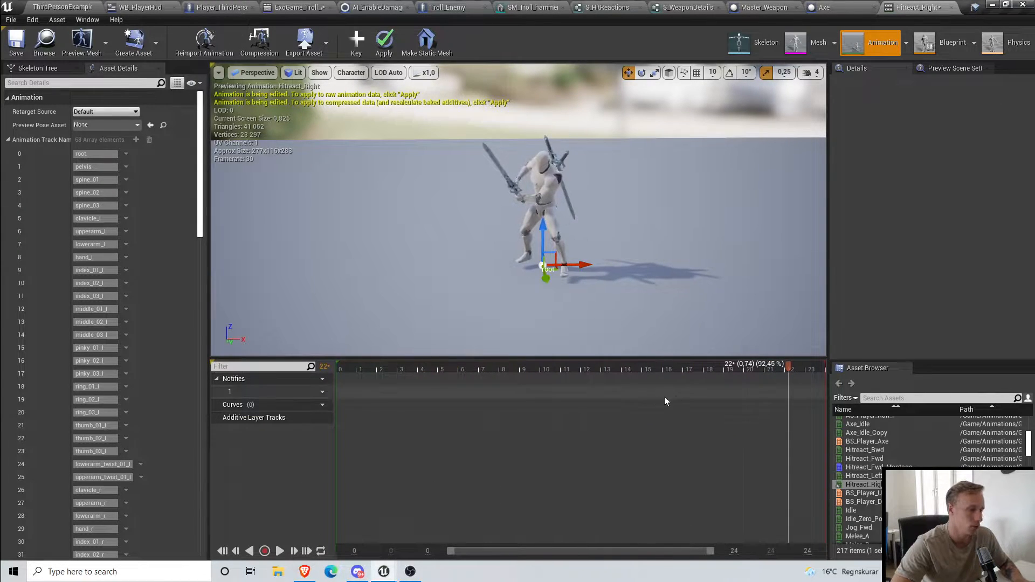
pyautogui.moveTo(790, 367); pyautogui.dragTo(408, 402)
pyautogui.click(364, 41)
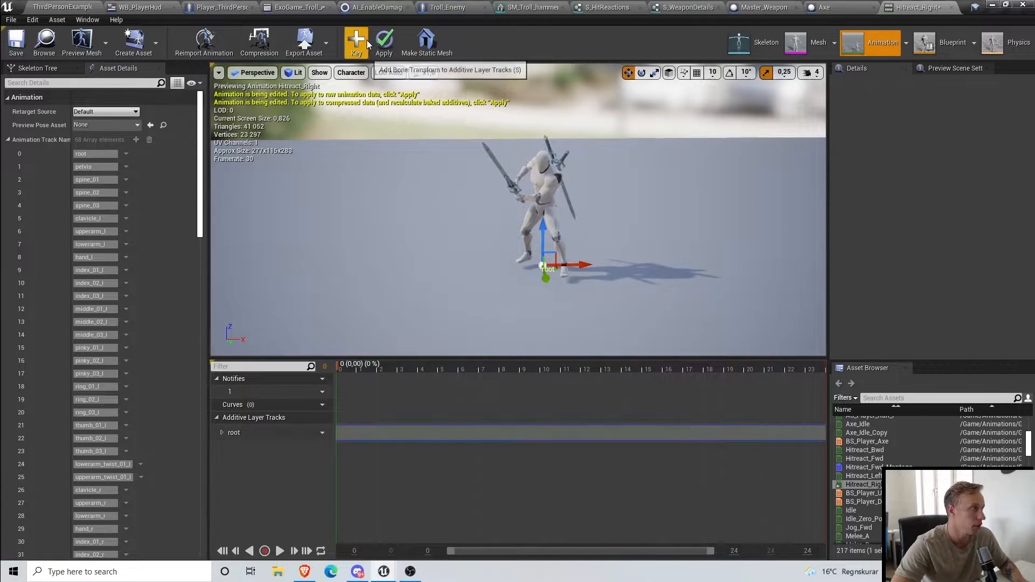
pyautogui.click(384, 42)
# Step: Move the root bone in positive X at about frame 5 of Hitreact_Right, key it, and apply the edit
pyautogui.click(344, 370)
pyautogui.moveTo(351, 368); pyautogui.dragTo(423, 360)
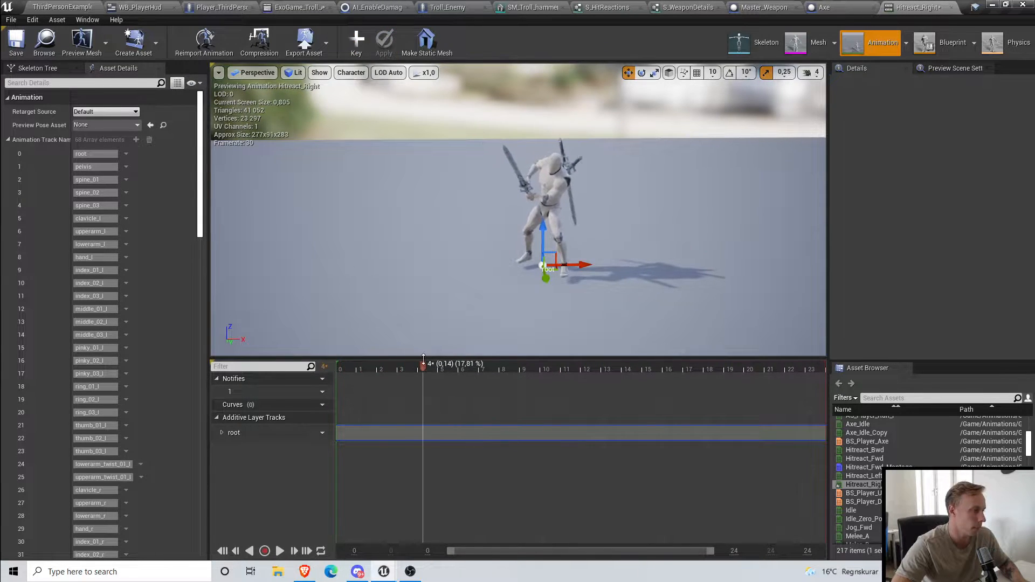
pyautogui.moveTo(583, 263); pyautogui.dragTo(643, 261)
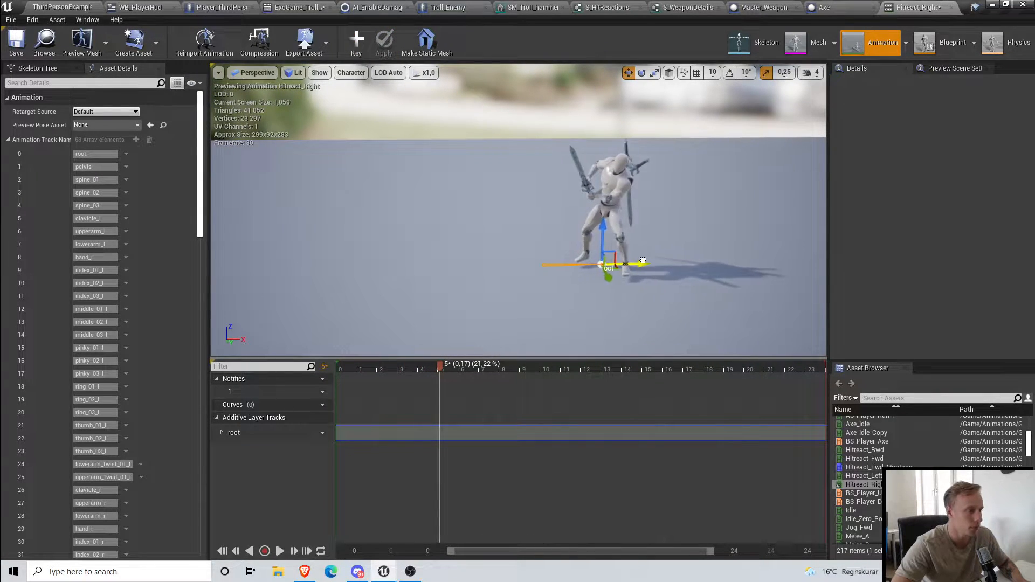
pyautogui.click(356, 41)
pyautogui.click(384, 42)
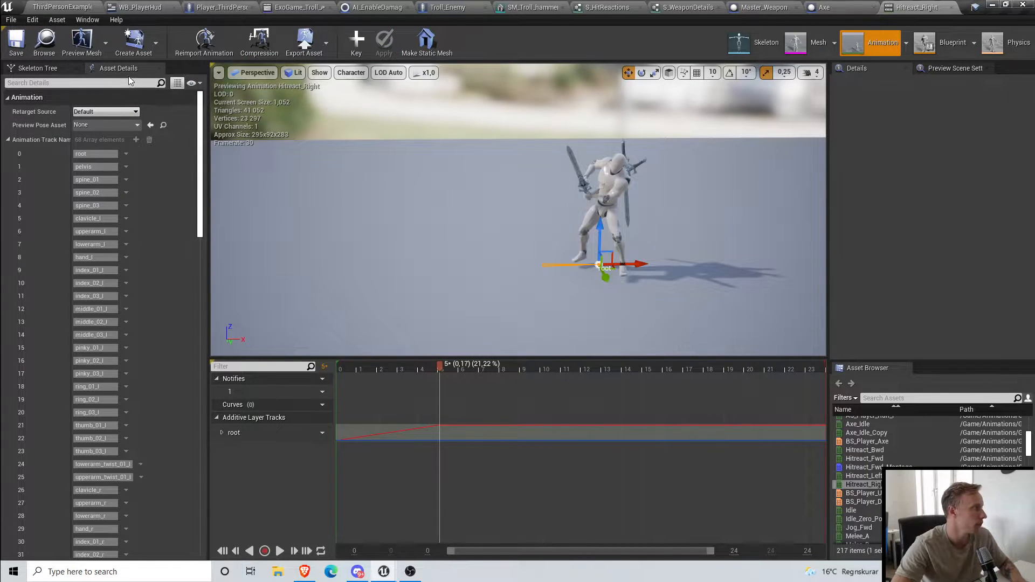
# Step: Filter the Hitreact_Right asset details by "roo", enable EnableRootMotion, and save the animation
pyautogui.click(81, 84)
pyautogui.write('roo')
pyautogui.click(77, 197)
pyautogui.click(16, 43)
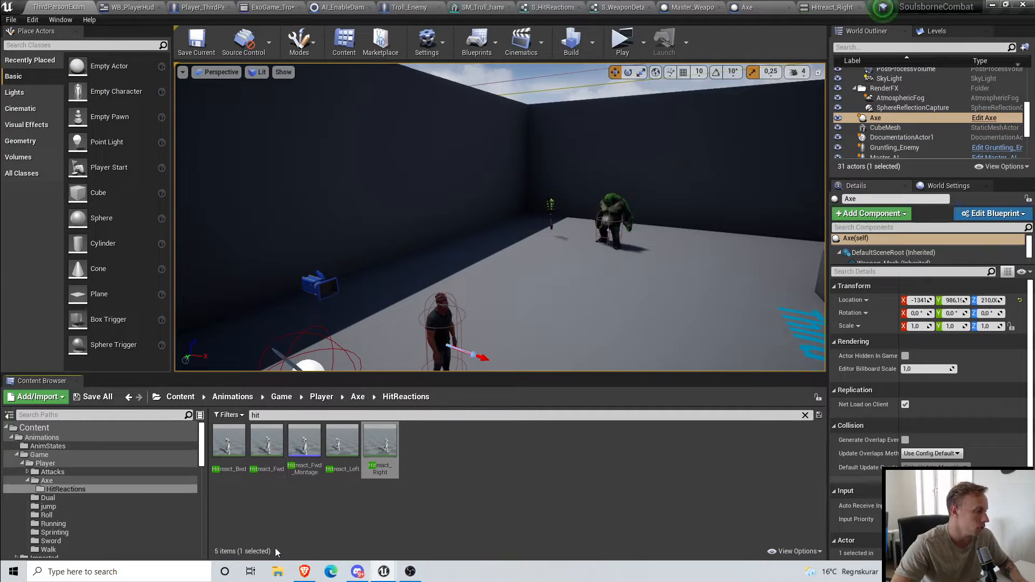
# Step: Create an AnimMontage from the Hitreact_Bwd animation in the HitReactions folder
pyautogui.rightClick(226, 446)
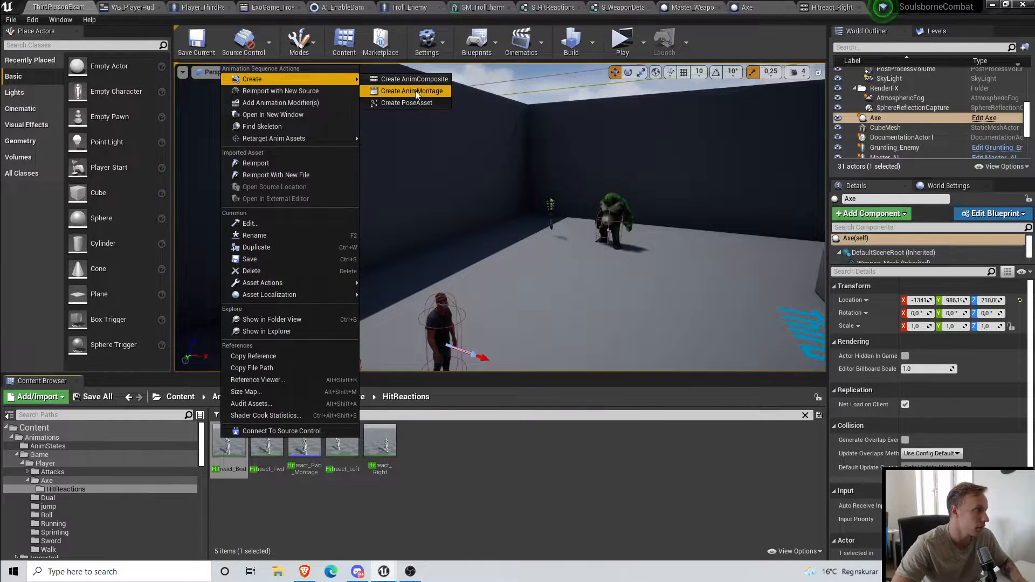
pyautogui.click(412, 90)
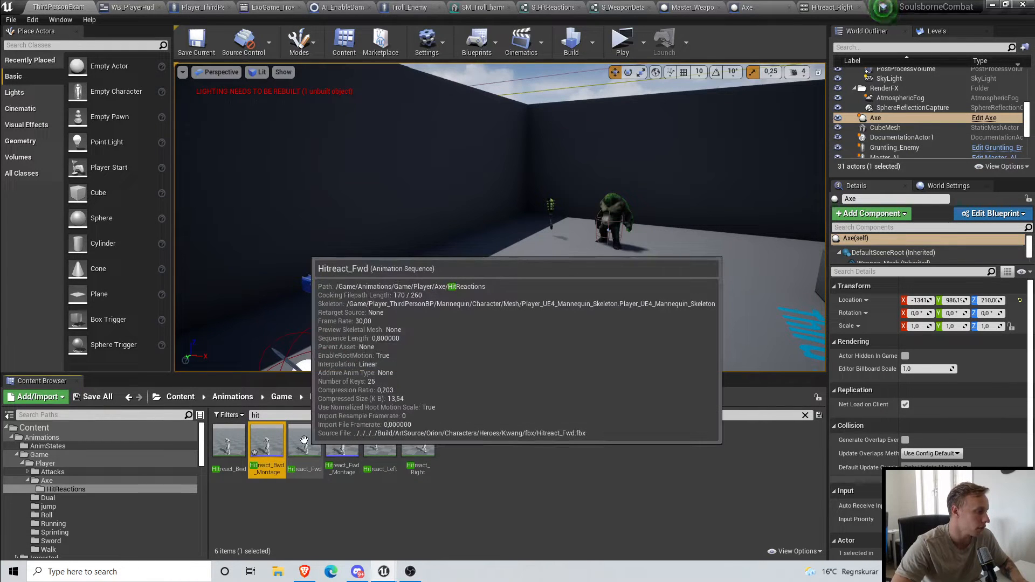
# Step: Create an AnimMontage from the Hitreact_Left animation in the HitReactions folder
pyautogui.rightClick(381, 442)
pyautogui.moveTo(421, 85)
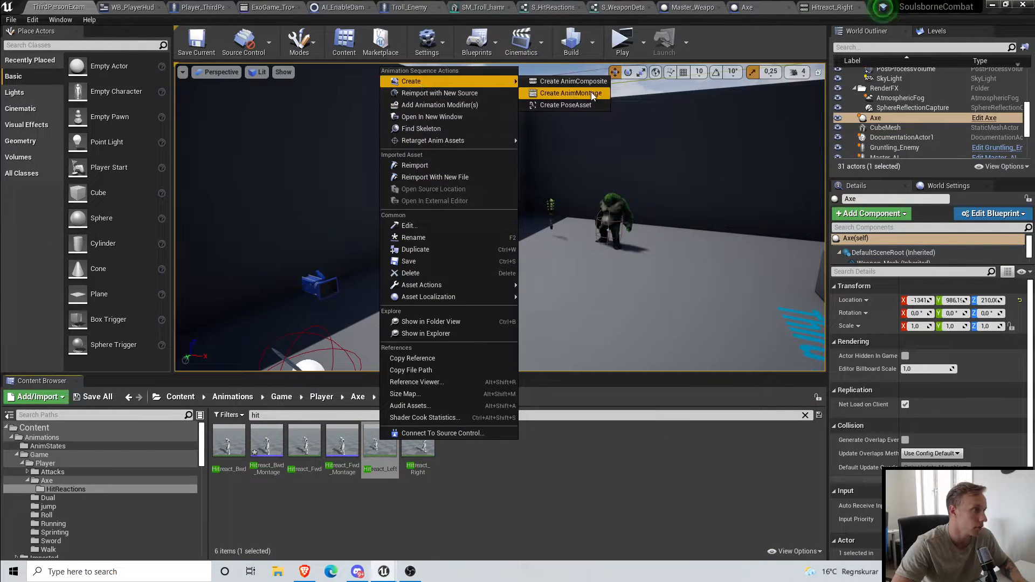
pyautogui.click(571, 93)
# Step: Create an AnimMontage from the Hitreact_Right animation, keep its default name, and save all assets
pyautogui.rightClick(455, 443)
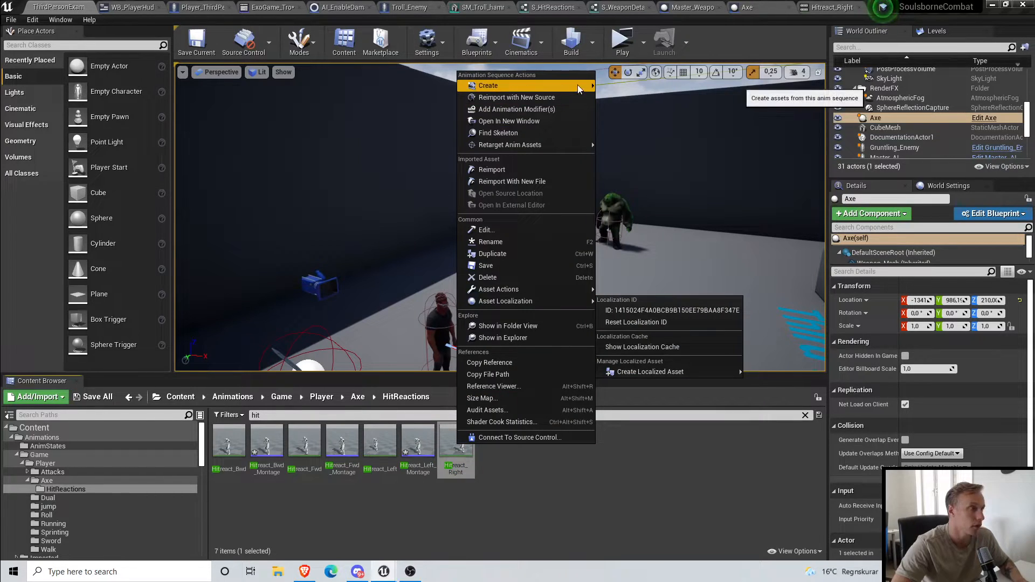
pyautogui.moveTo(536, 80)
pyautogui.click(623, 98)
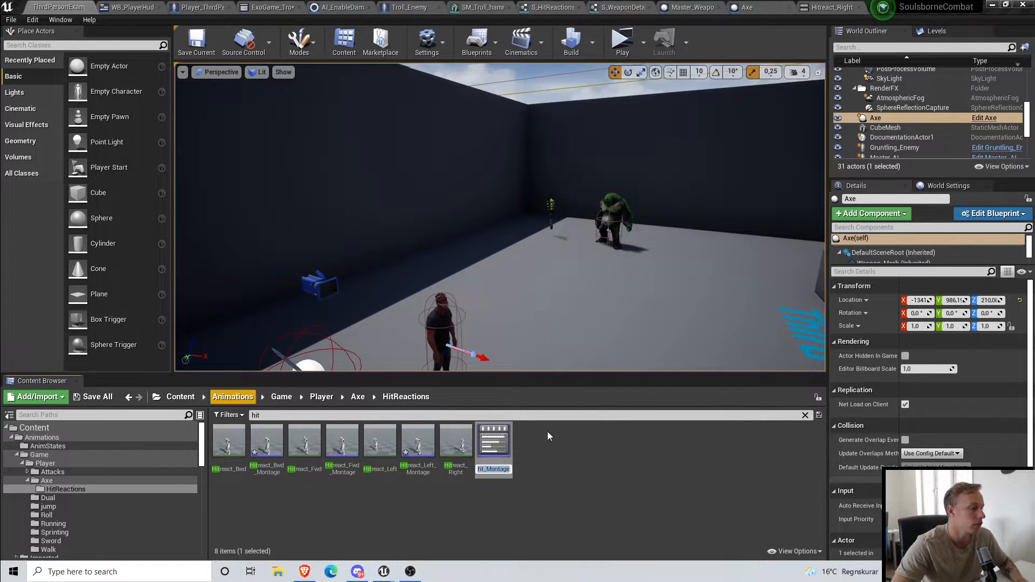
pyautogui.press('Return')
pyautogui.click(201, 49)
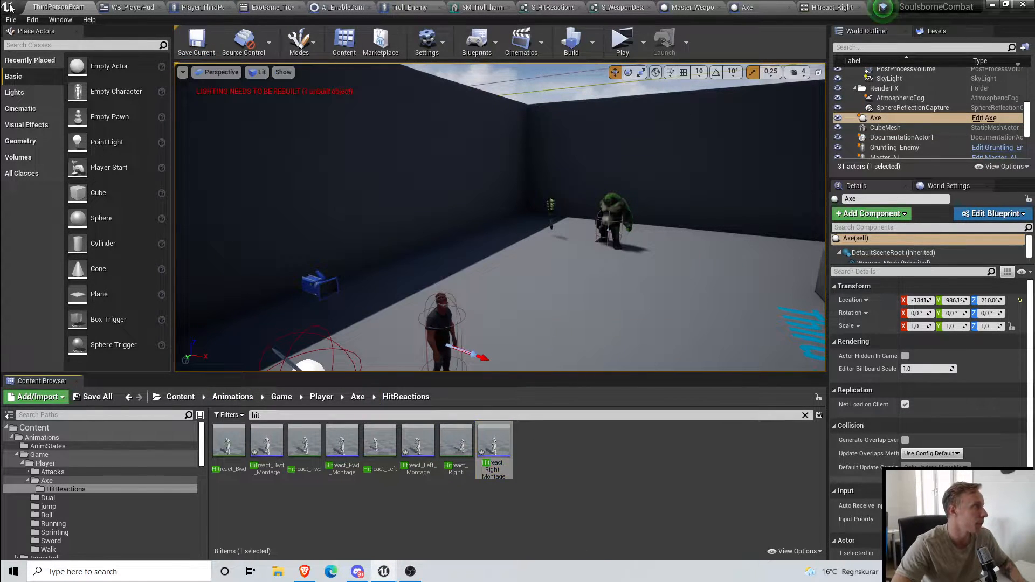
pyautogui.click(11, 20)
pyautogui.click(61, 110)
pyautogui.moveTo(577, 188)
pyautogui.mouseDown(button='right')
pyautogui.moveTo(566, 200)
pyautogui.moveTo(578, 204)
pyautogui.mouseUp(button='right')
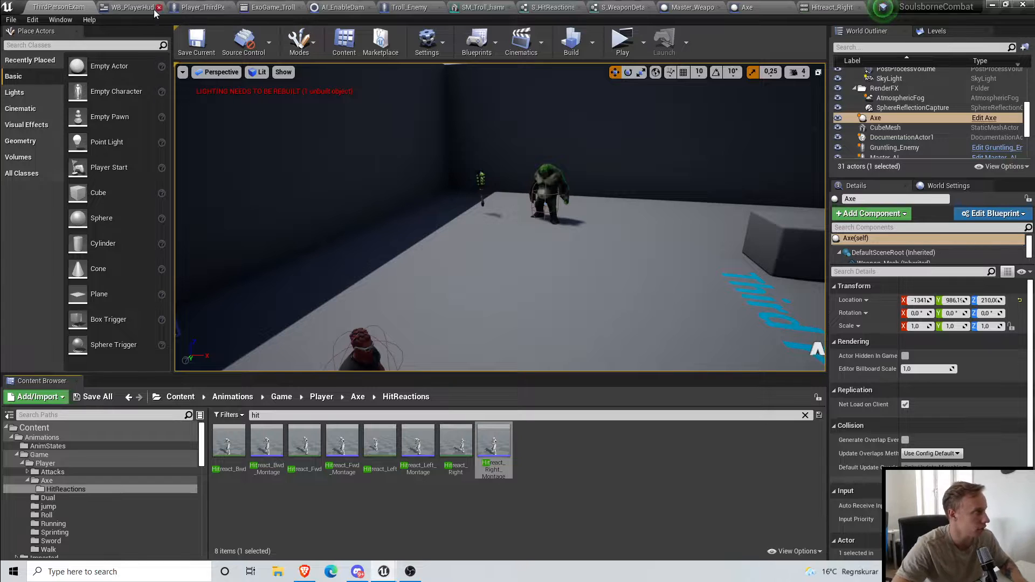
# Step: In the Player_ThirdPersonCharacter blueprint, add an input named AttackingEnemy to the Player Take Damage function
pyautogui.click(199, 11)
pyautogui.scroll(-2, 440, 296)
pyautogui.scroll(2, 462, 259)
pyautogui.scroll(-2, 383, 274)
pyautogui.click(256, 232)
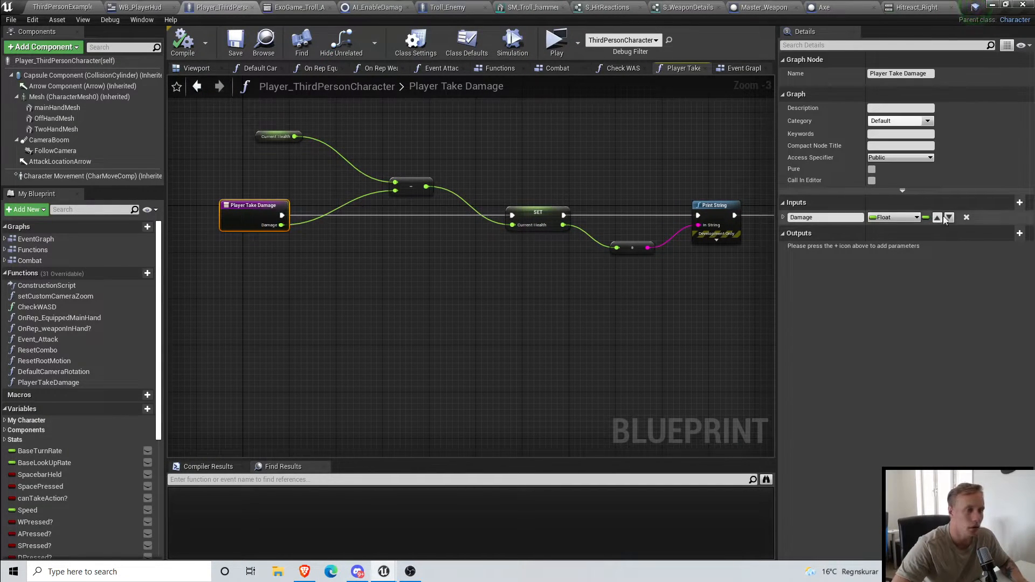
pyautogui.click(1020, 202)
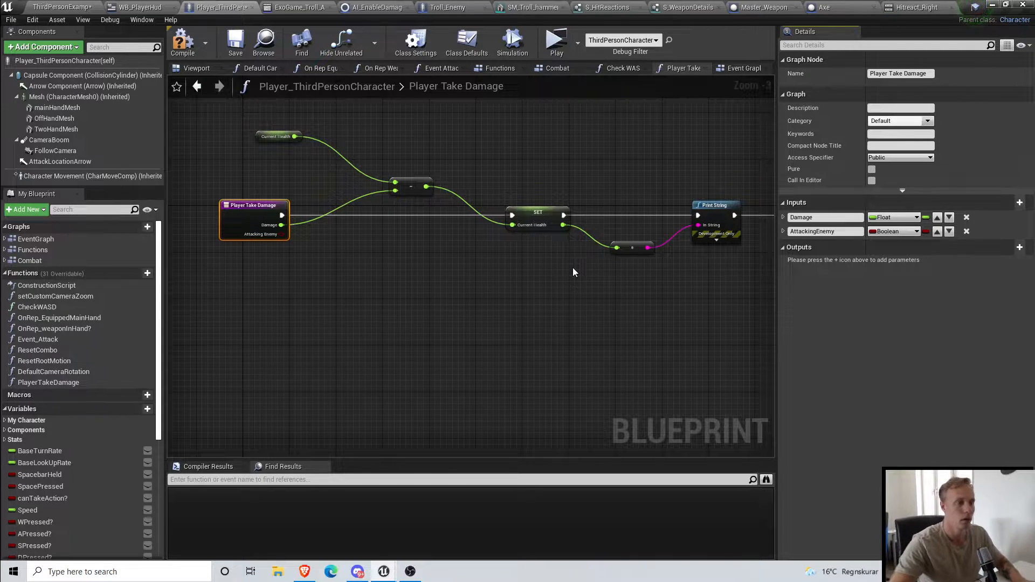
# Step: Set the AttackingEnemy input's type to a Master AI object reference, compile the blueprint, and save all assets
pyautogui.click(889, 237)
pyautogui.write('maste')
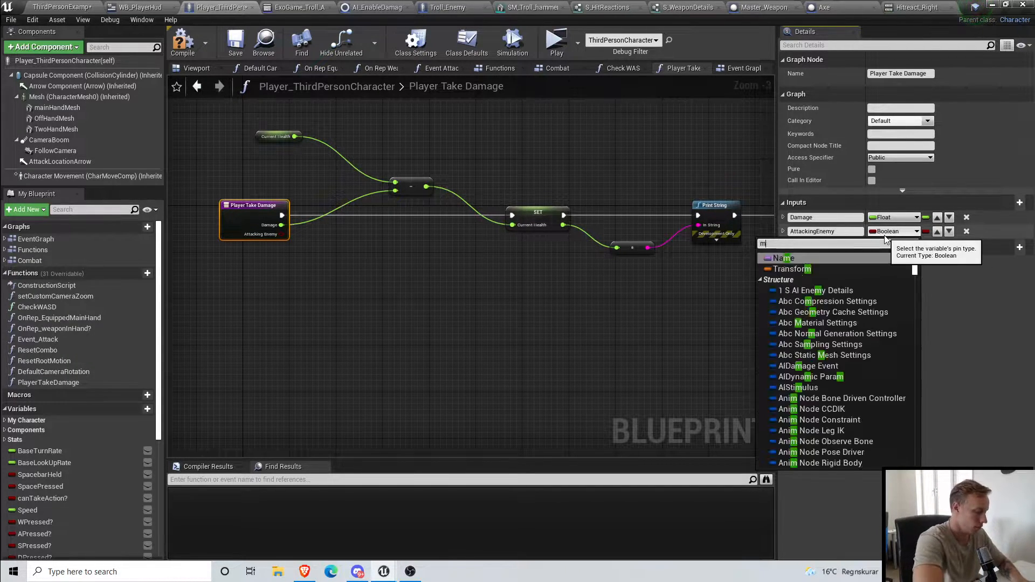
pyautogui.moveTo(905, 269)
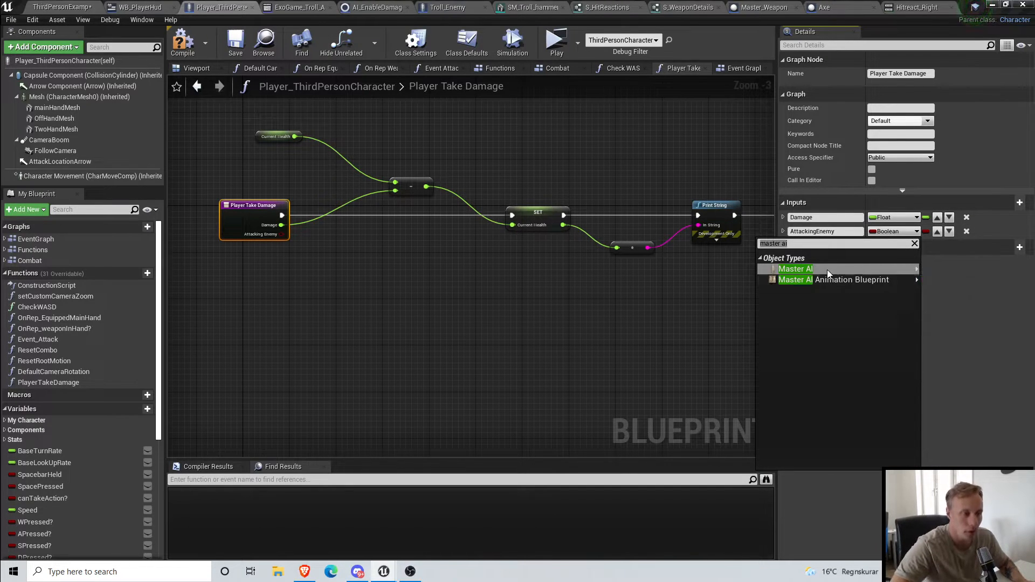
pyautogui.click(961, 280)
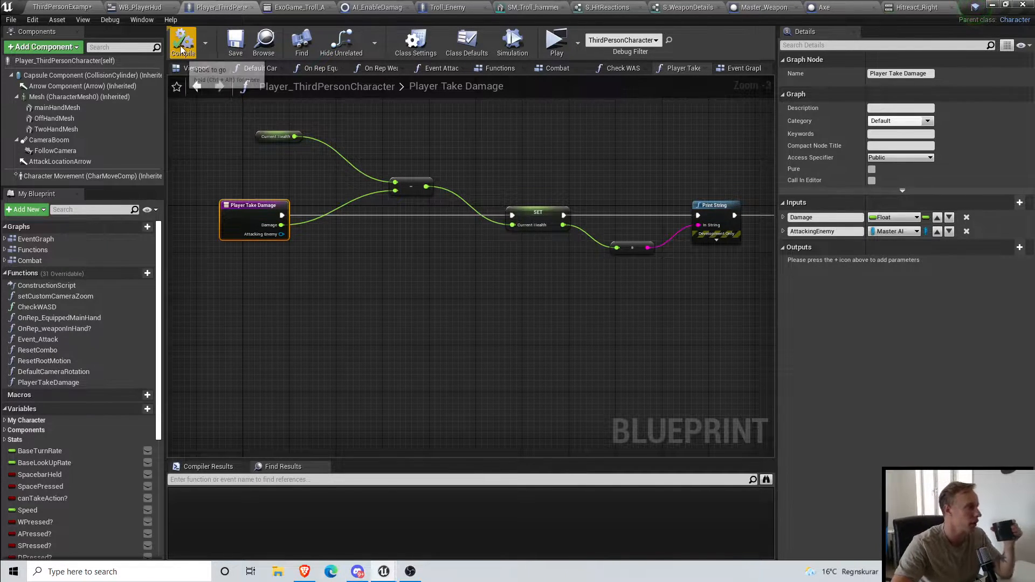
pyautogui.click(11, 19)
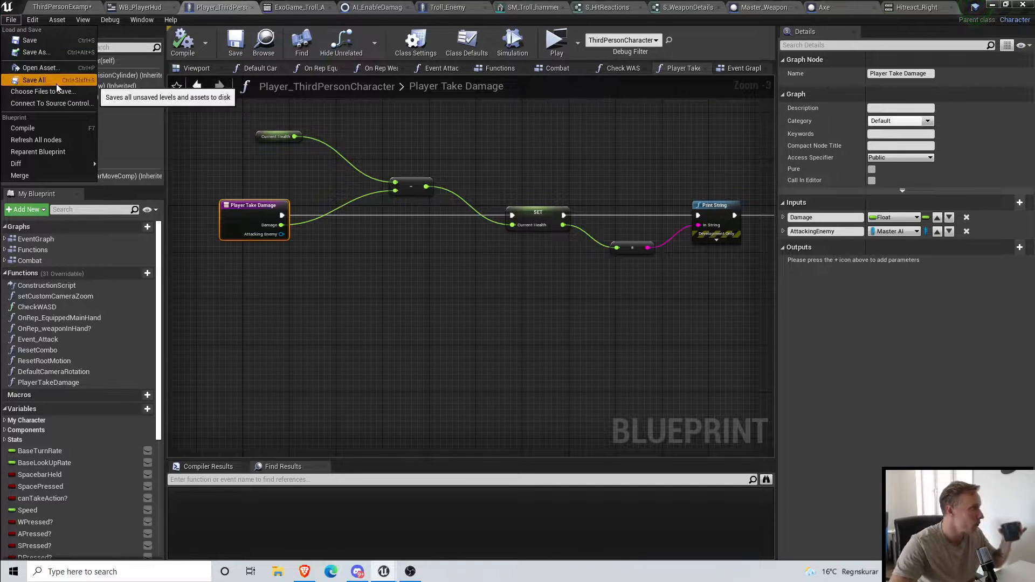
pyautogui.click(56, 83)
# Step: Move the Server Play Montage node closer to the Print String node in the Player Take Damage graph
pyautogui.moveTo(452, 238); pyautogui.dragTo(408, 251, button='right')
pyautogui.scroll(2, 237, 227)
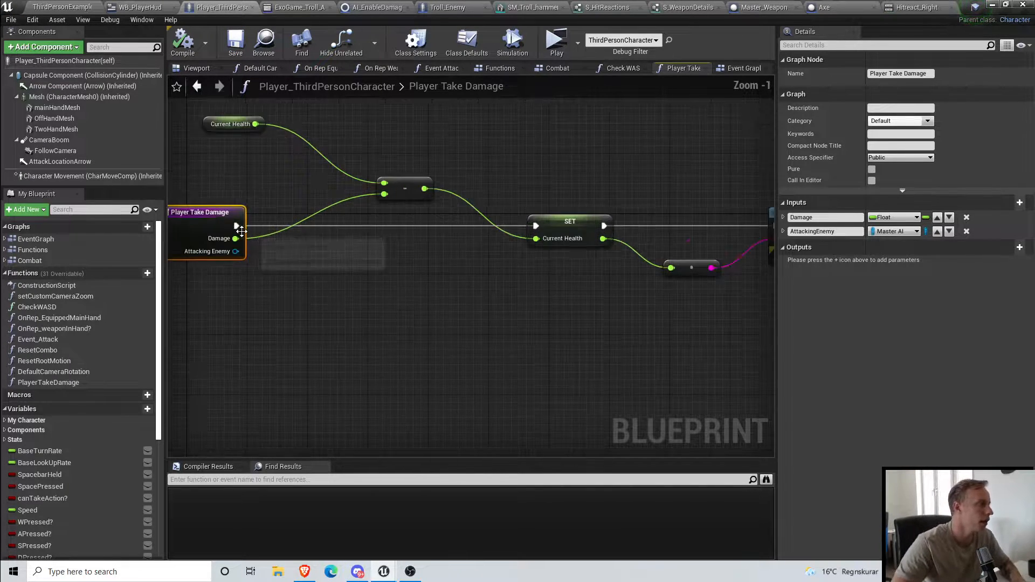
pyautogui.scroll(-1, 337, 258)
pyautogui.moveTo(472, 267); pyautogui.dragTo(220, 269, button='right')
pyautogui.scroll(-3, 469, 271)
pyautogui.moveTo(602, 282); pyautogui.dragTo(441, 287, button='right')
pyautogui.scroll(4, 521, 251)
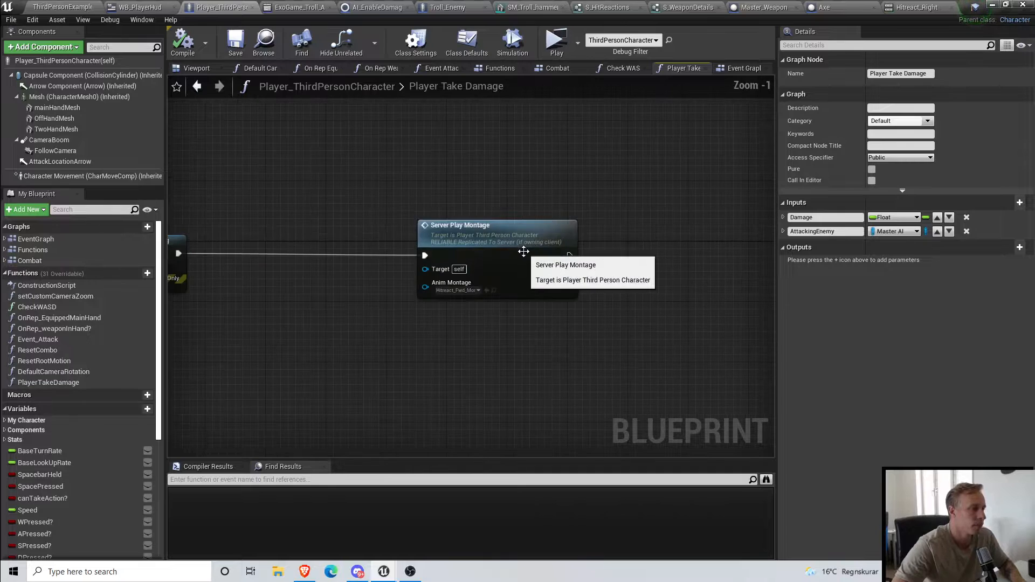
pyautogui.moveTo(521, 250); pyautogui.dragTo(425, 255)
pyautogui.scroll(-5, 638, 300)
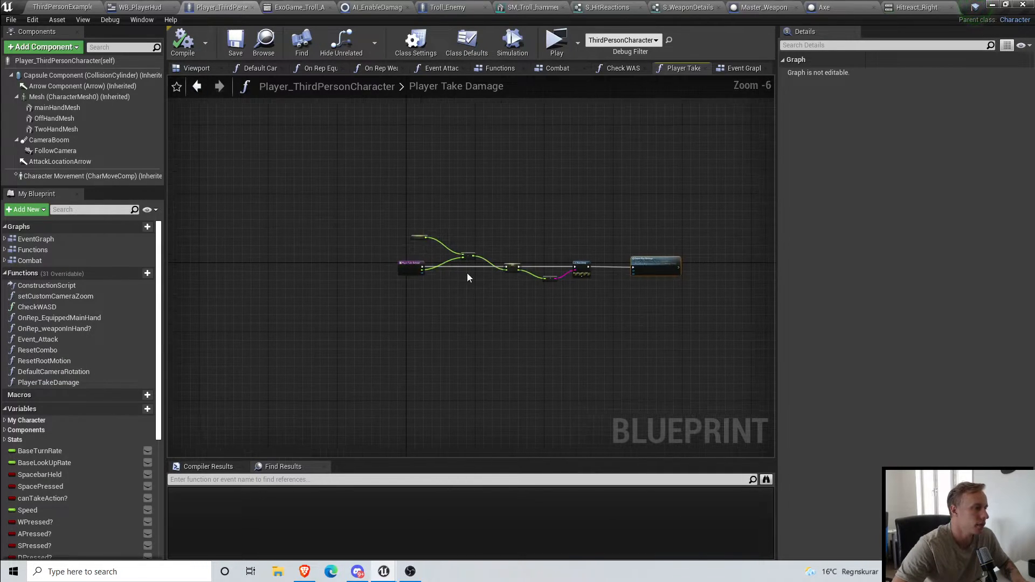
pyautogui.scroll(5, 464, 277)
# Step: Save the Player_ThirdPersonCharacter blueprint along with all other unsaved assets
pyautogui.click(235, 43)
pyautogui.click(12, 20)
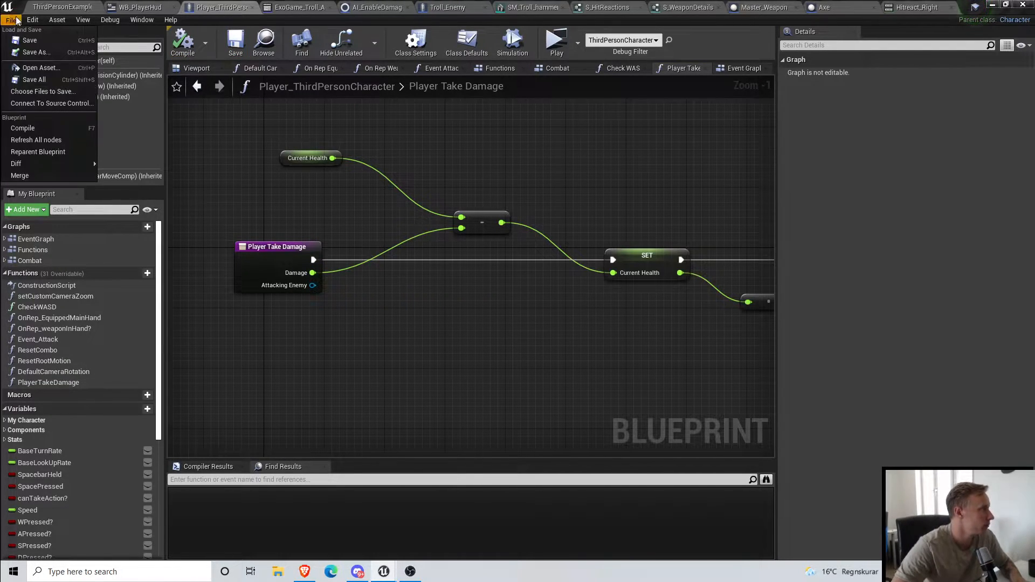
pyautogui.click(47, 69)
pyautogui.press('Escape')
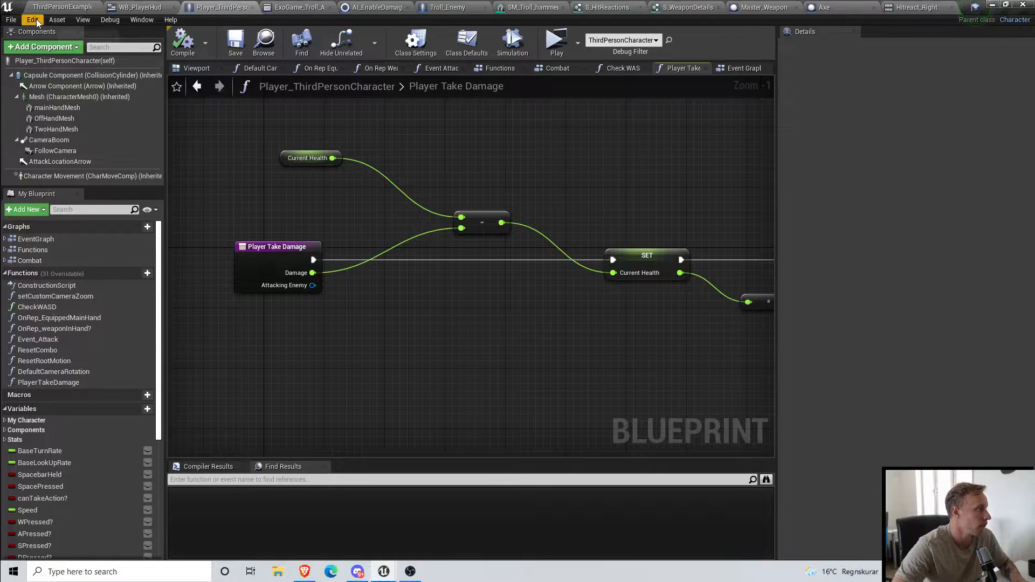
pyautogui.click(12, 20)
pyautogui.click(26, 81)
pyautogui.moveTo(572, 359); pyautogui.dragTo(318, 294, button='right')
pyautogui.scroll(-3, 539, 346)
pyautogui.moveTo(525, 289); pyautogui.dragTo(725, 264, button='right')
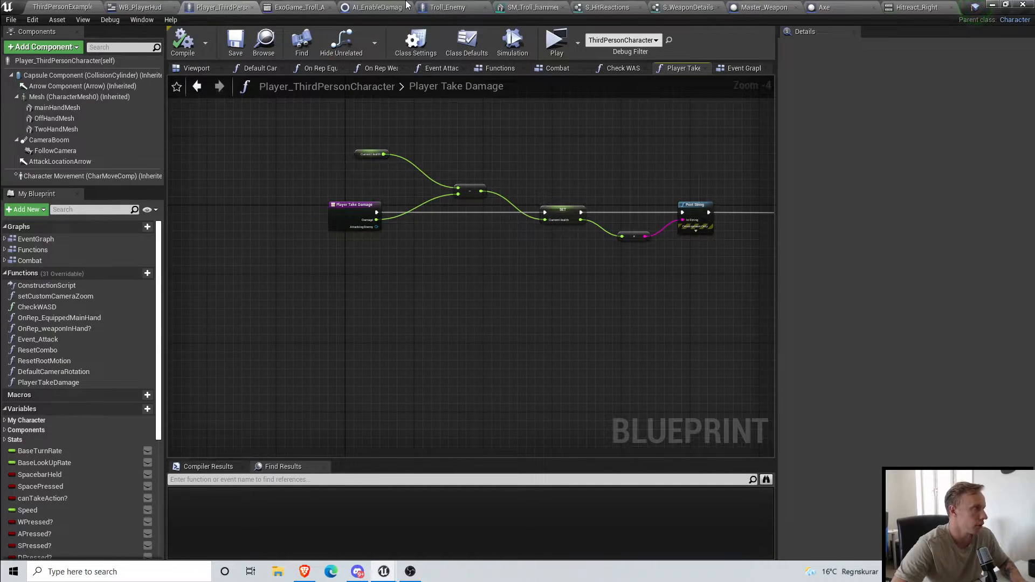
# Step: Locate the level's Troll_Enemy asset in the content folders and open the Master_AI blueprint from AI_Characters
pyautogui.click(450, 6)
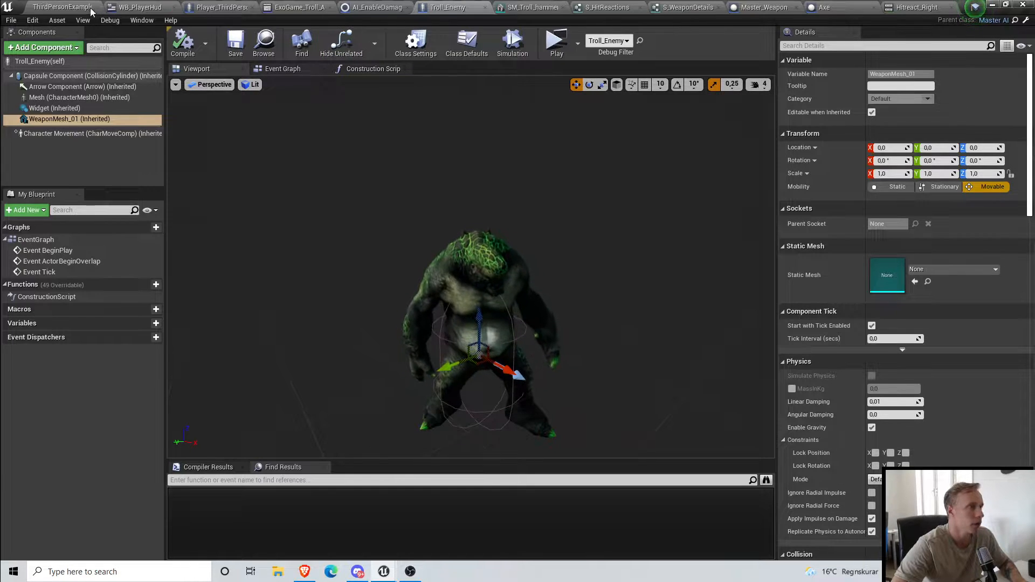
pyautogui.click(60, 7)
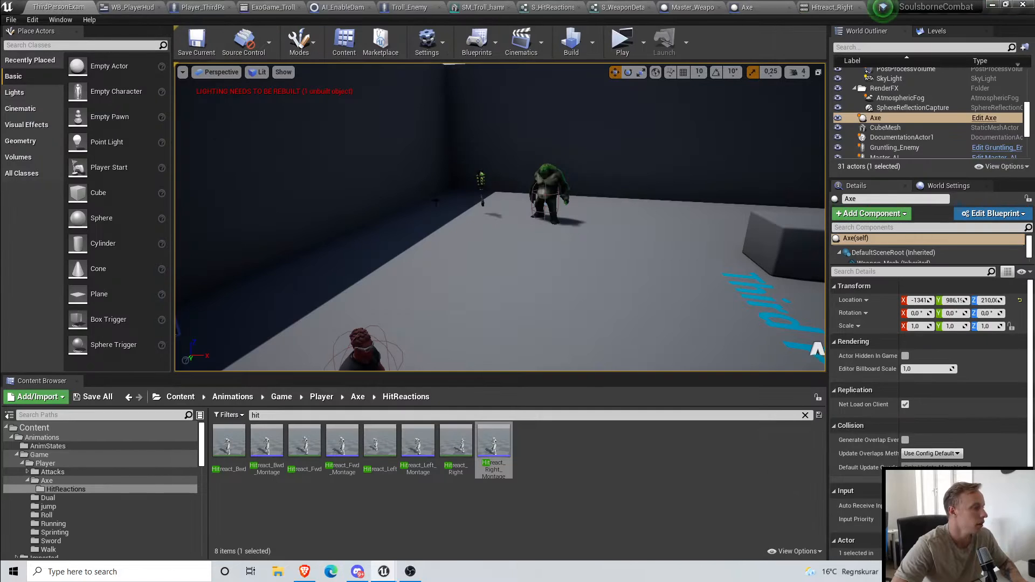
pyautogui.rightClick(551, 183)
pyautogui.click(577, 196)
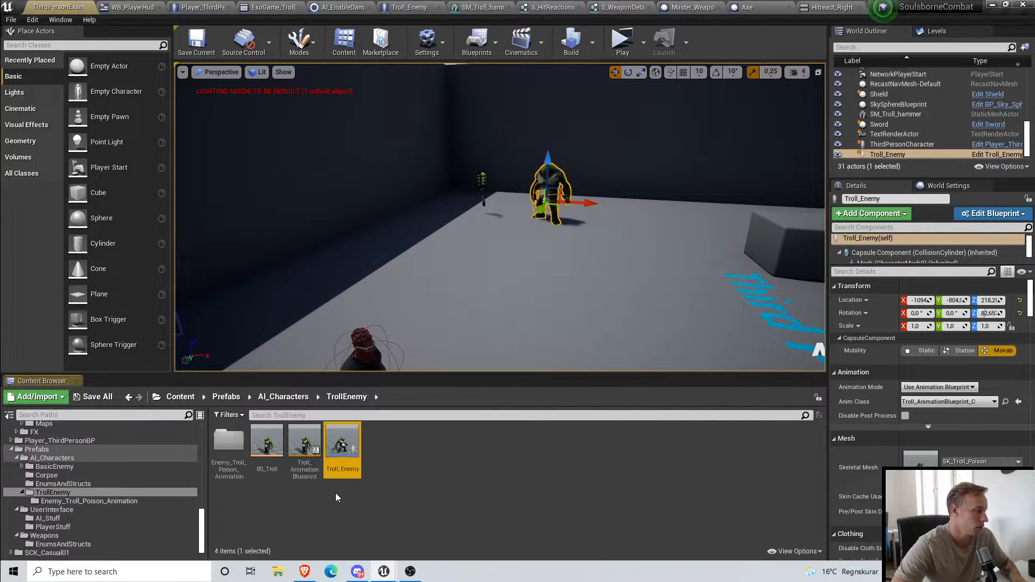
pyautogui.click(298, 394)
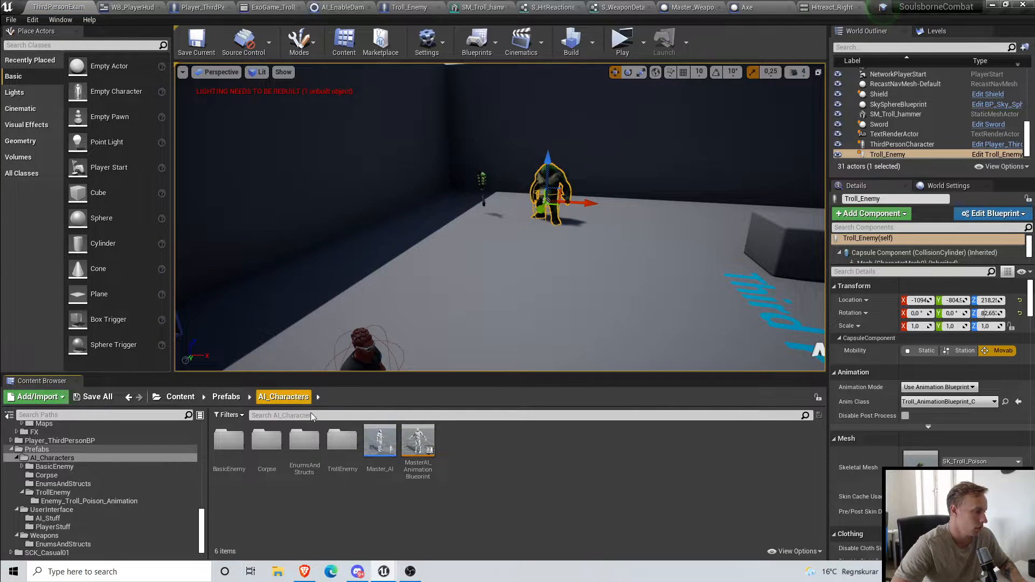
pyautogui.doubleClick(371, 473)
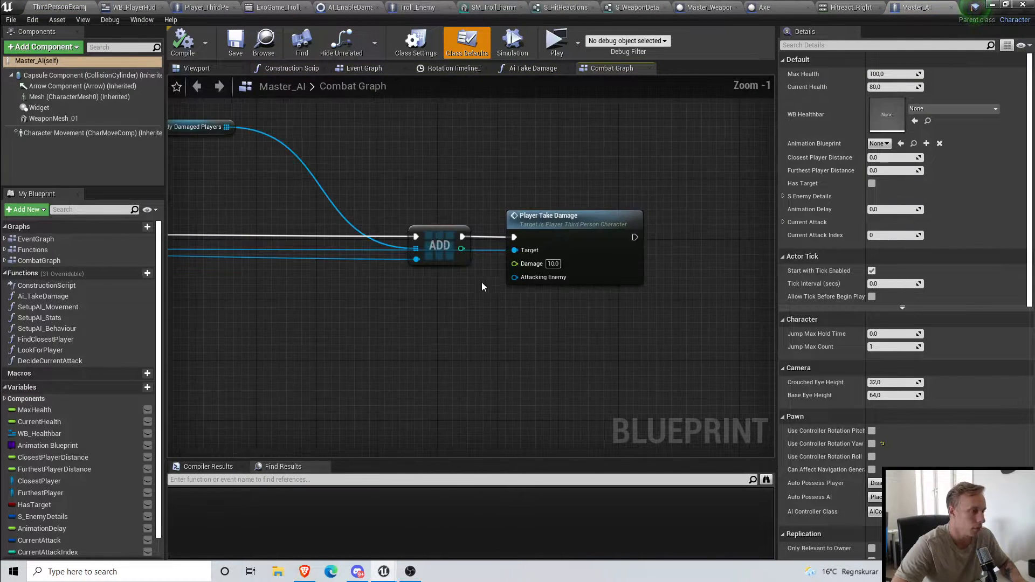
# Step: Connect a Self reference to Attacking Enemy on Master_AI's Player Take Damage node, save the blueprint, and close it
pyautogui.click(516, 281)
pyautogui.moveTo(390, 350); pyautogui.dragTo(363, 316)
pyautogui.write('self')
pyautogui.click(486, 182)
pyautogui.click(233, 48)
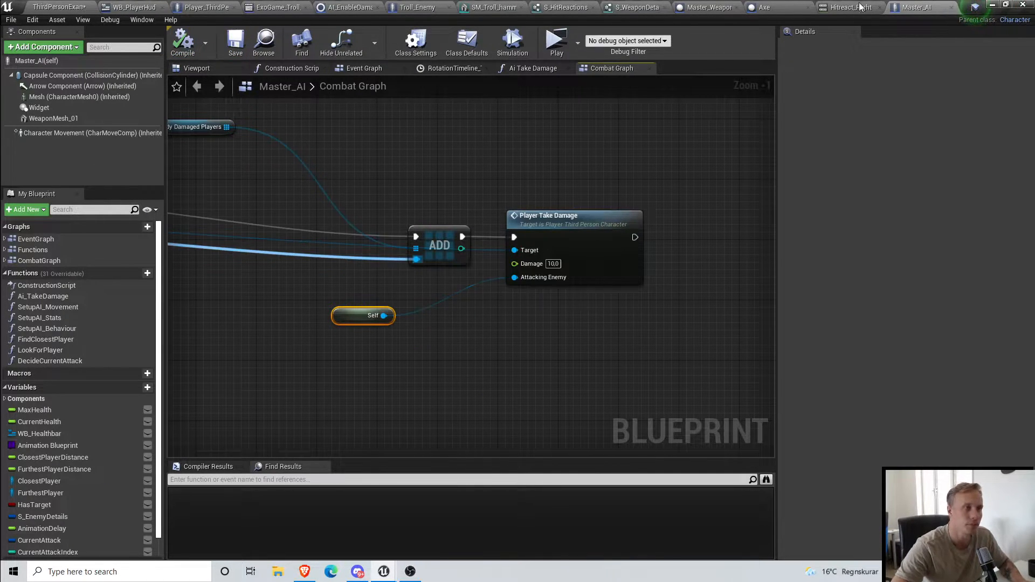
pyautogui.click(952, 7)
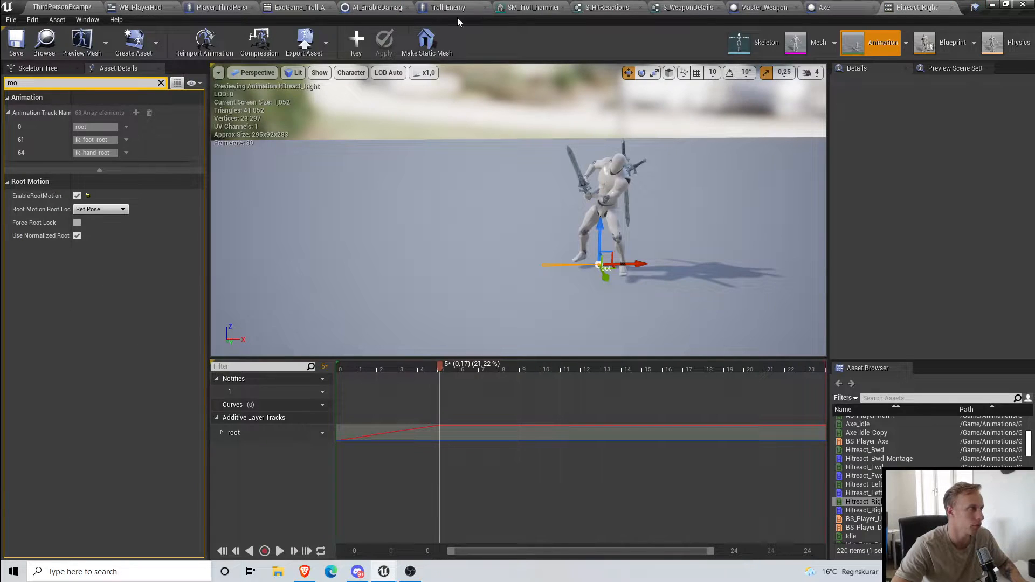
# Step: Back in Player_ThirdPersonCharacter's Player Take Damage function, pull a connection from Attacking Enemy into empty graph space for a new node
pyautogui.click(211, 8)
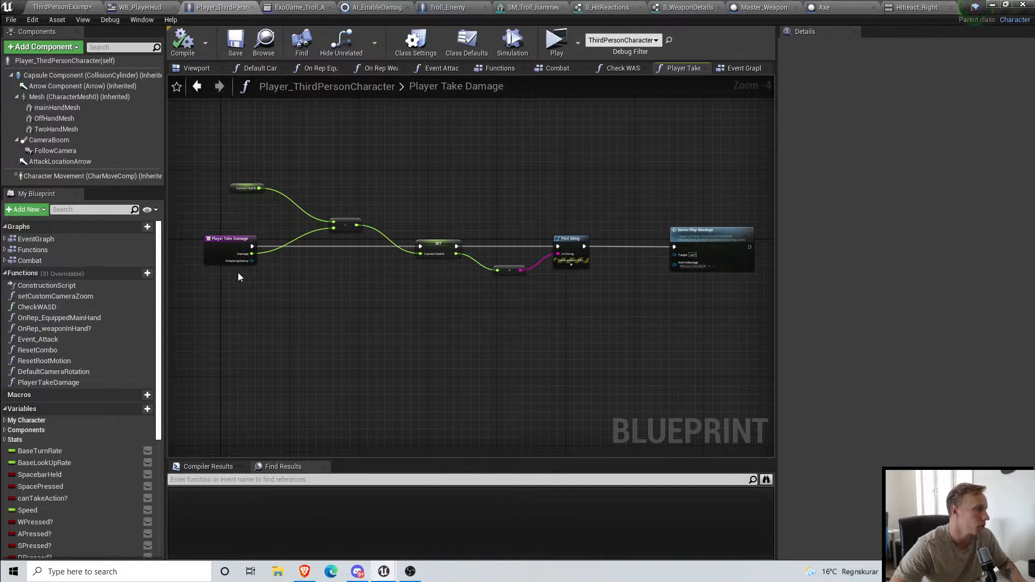
pyautogui.scroll(3, 238, 277)
pyautogui.moveTo(254, 254); pyautogui.dragTo(287, 381)
pyautogui.click(230, 236)
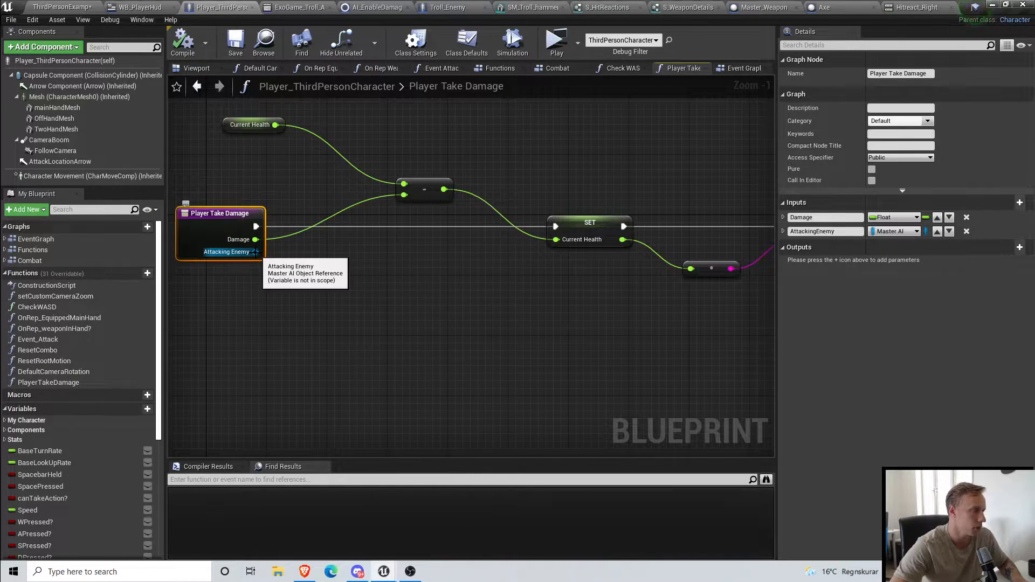
pyautogui.moveTo(325, 315); pyautogui.dragTo(494, 340)
pyautogui.click(528, 376)
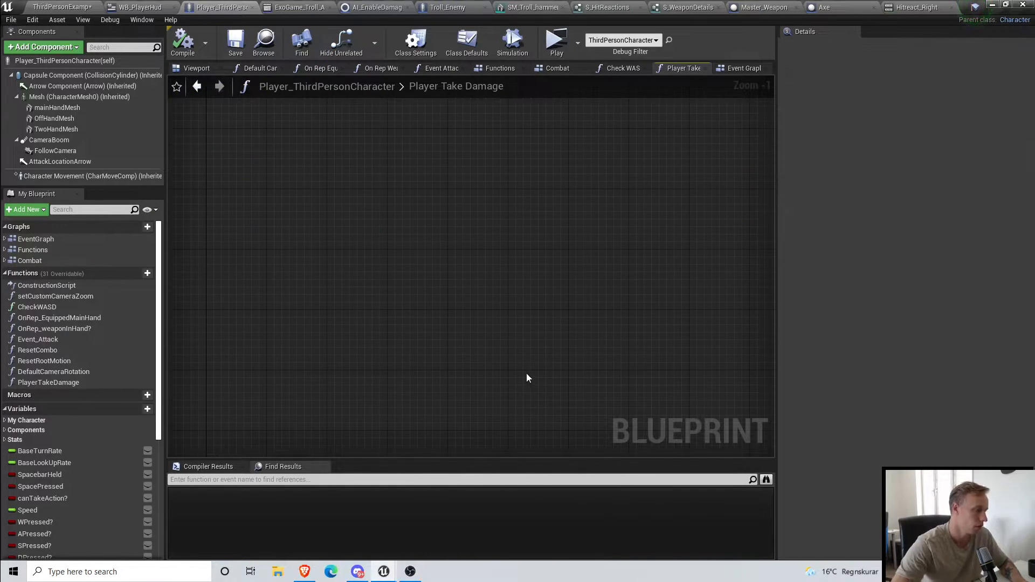
pyautogui.scroll(-3, 506, 343)
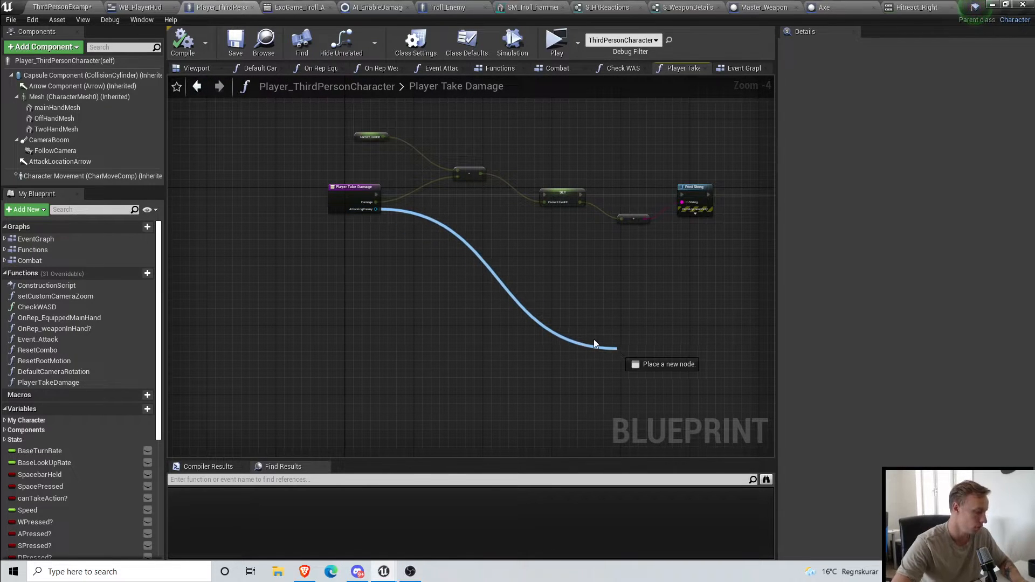
pyautogui.moveTo(594, 341); pyautogui.dragTo(594, 340)
pyautogui.write('find look')
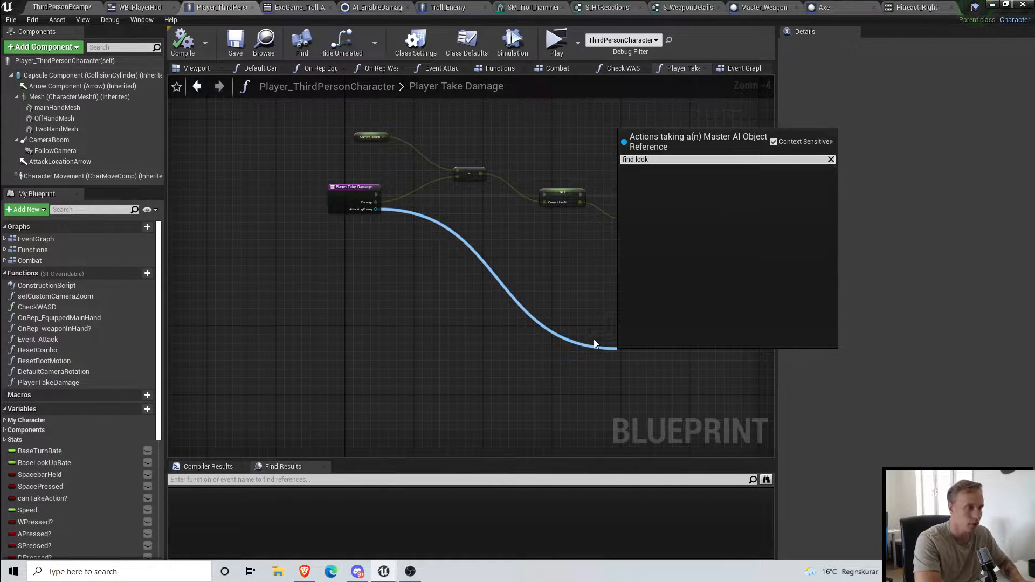
pyautogui.press('BackSpace')
pyautogui.press('BackSpace')
pyautogui.press('BackSpace')
pyautogui.press('BackSpace')
pyautogui.press('BackSpace')
pyautogui.press('BackSpace')
pyautogui.press('BackSpace')
pyautogui.press('BackSpace')
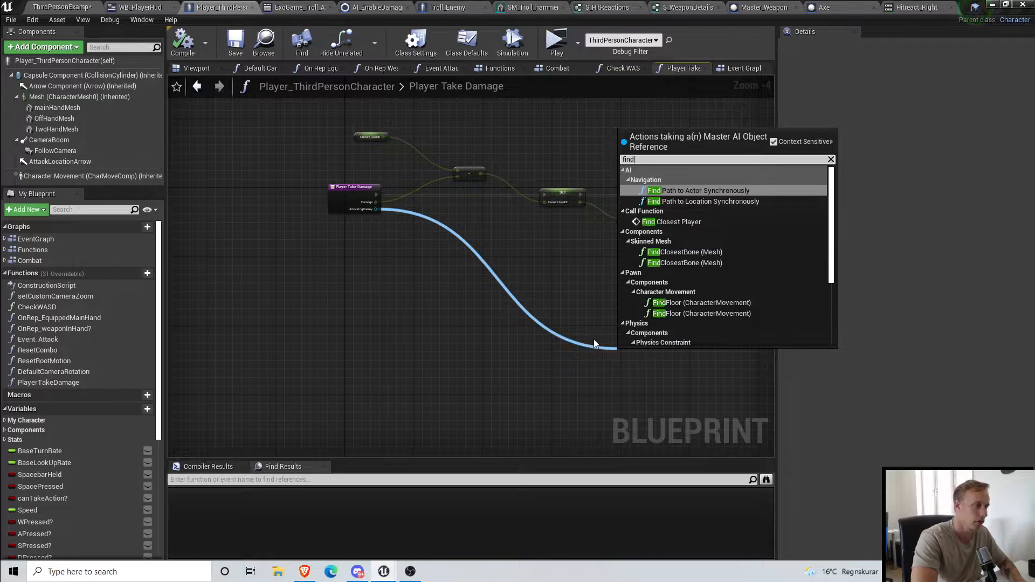
pyautogui.press('BackSpace')
# Step: Add a GetActorLocation node with Attacking Enemy as its target
pyautogui.write('get')
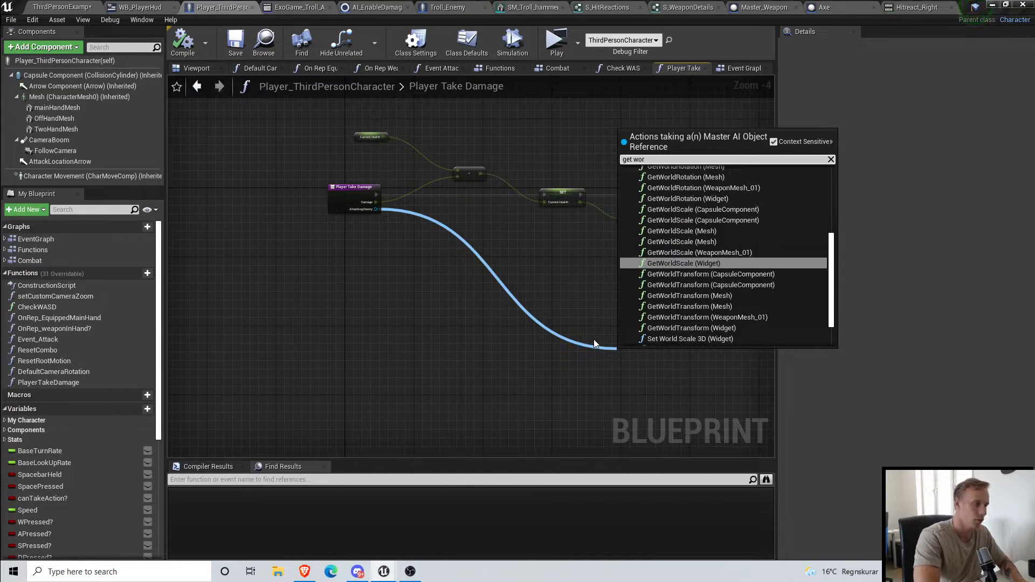
pyautogui.write(' ac')
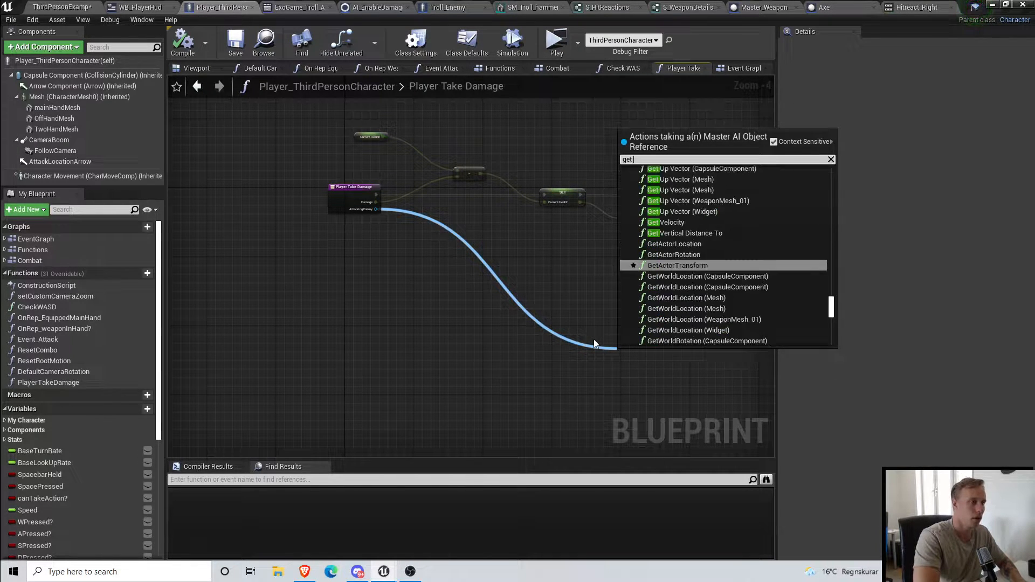
pyautogui.write('tor loca')
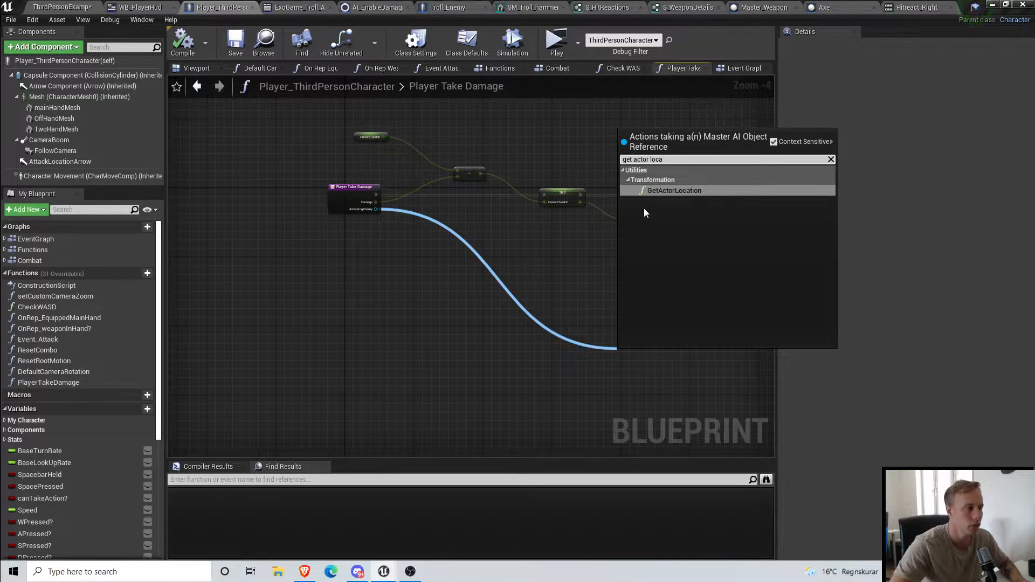
pyautogui.click(671, 192)
# Step: Add a second GetActorLocation node targeting self and arrange it above the enemy's GetActorLocation node
pyautogui.moveTo(689, 276); pyautogui.dragTo(414, 346, button='right')
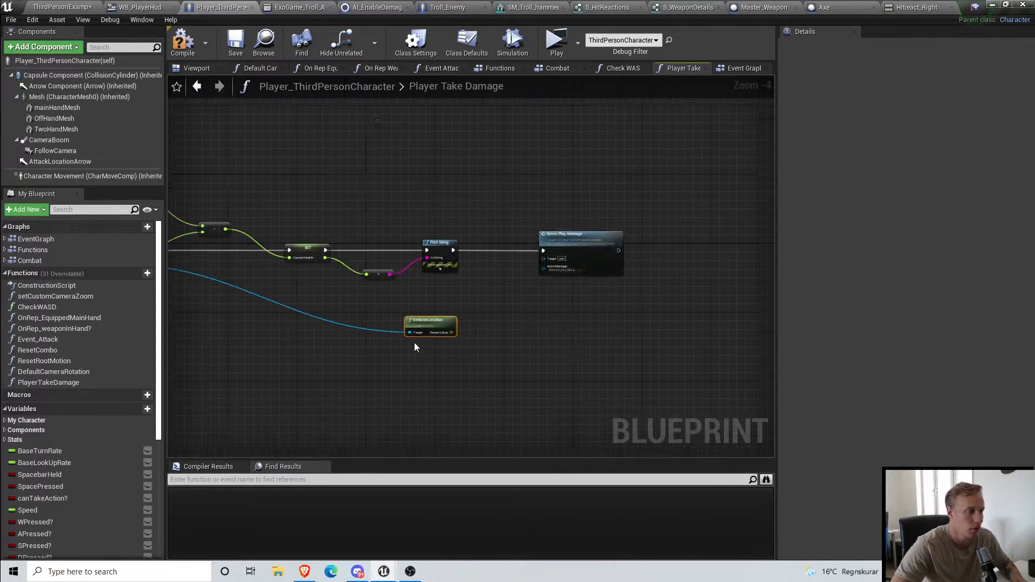
pyautogui.rightClick(421, 393)
pyautogui.write('get actor loca')
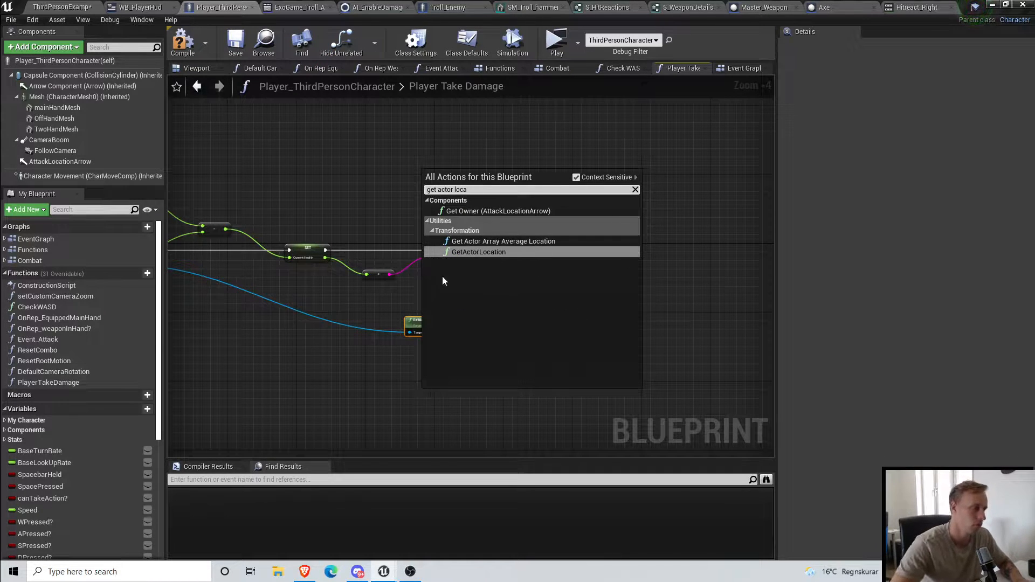
pyautogui.click(451, 254)
pyautogui.moveTo(443, 396); pyautogui.dragTo(443, 309)
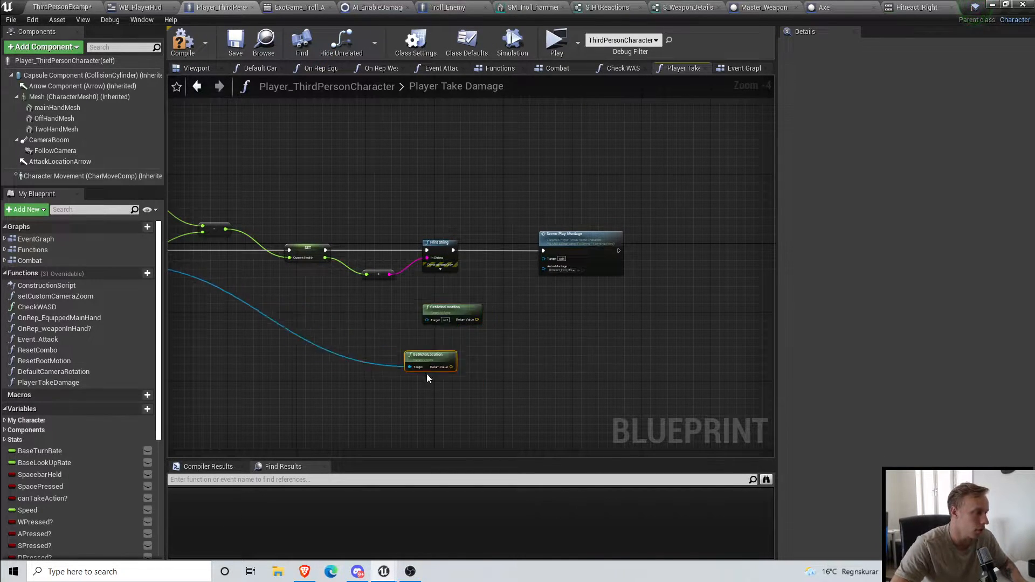
# Step: Add Find Look at Rotation with the player's location as Start and the enemy's as Target, and split its return value
pyautogui.scroll(4, 436, 362)
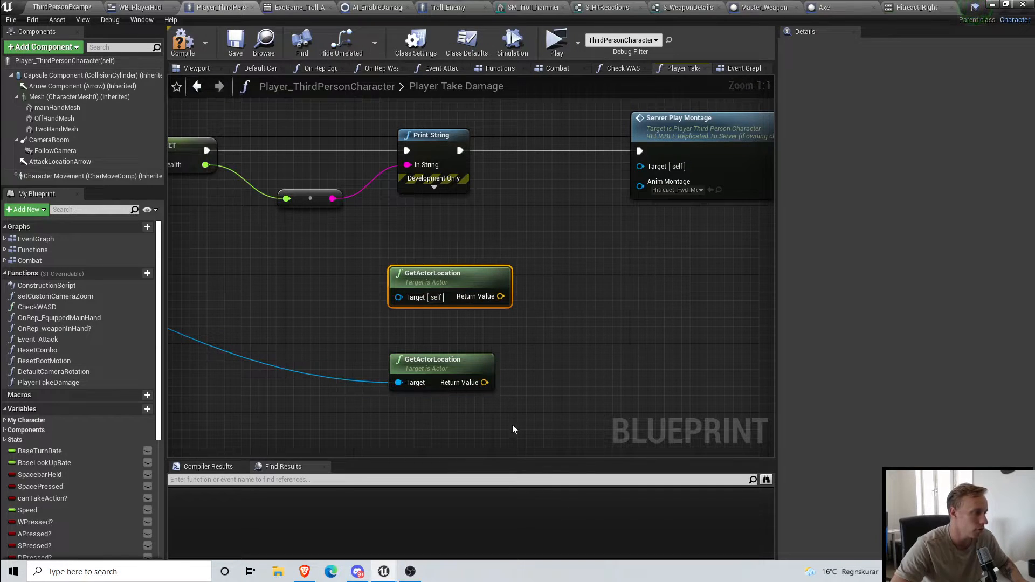
pyautogui.moveTo(401, 370); pyautogui.dragTo(774, 388, button='right')
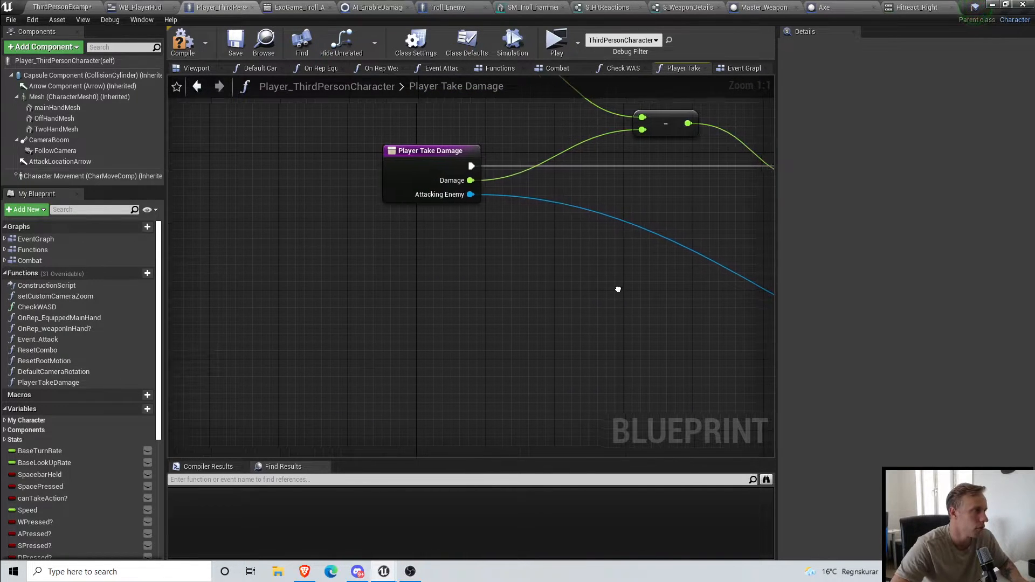
pyautogui.moveTo(621, 290); pyautogui.dragTo(502, 287, button='right')
pyautogui.moveTo(421, 204); pyautogui.dragTo(421, 204)
pyautogui.write('find look')
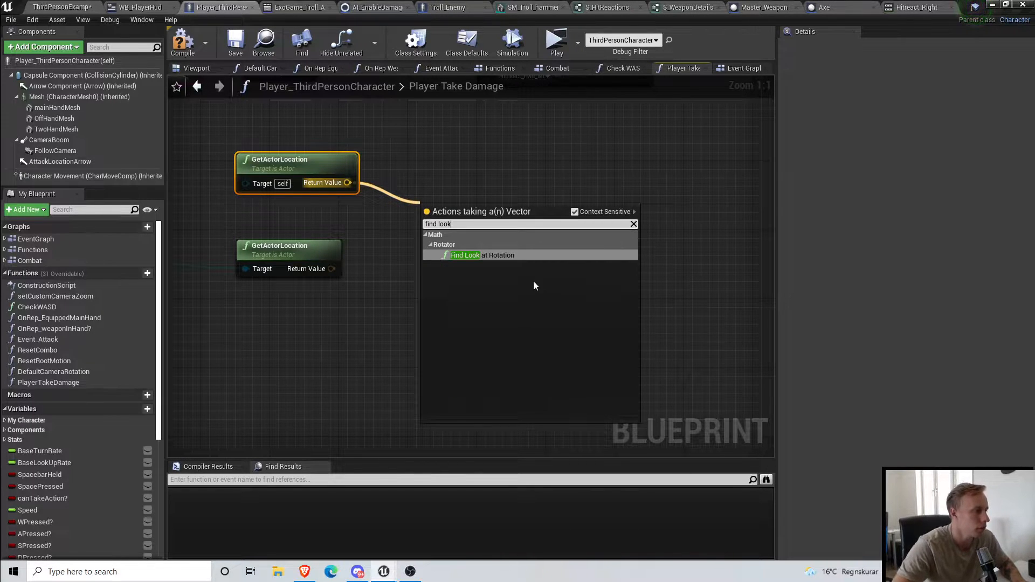
pyautogui.click(493, 255)
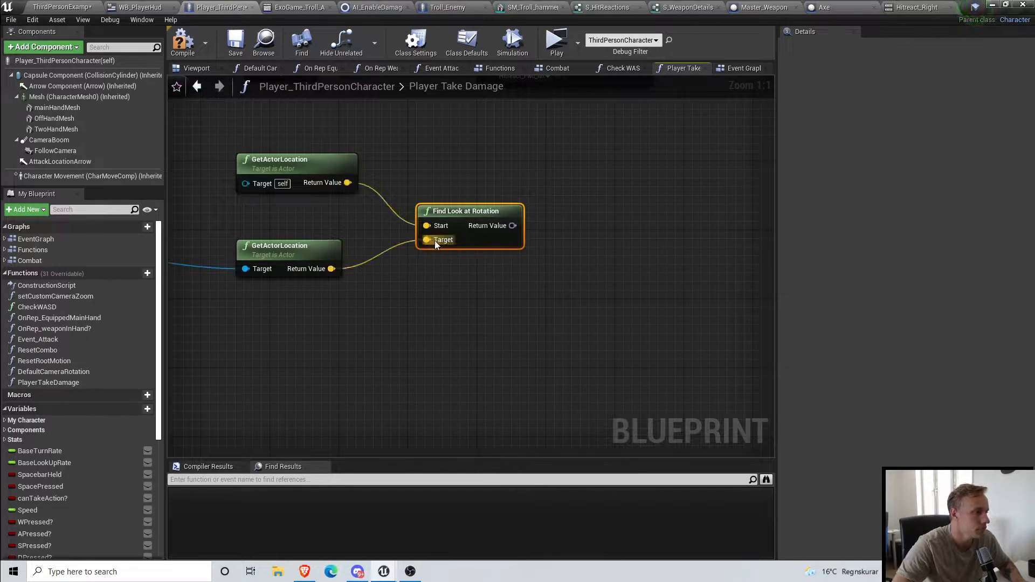
pyautogui.moveTo(460, 212); pyautogui.dragTo(469, 204)
pyautogui.rightClick(521, 217)
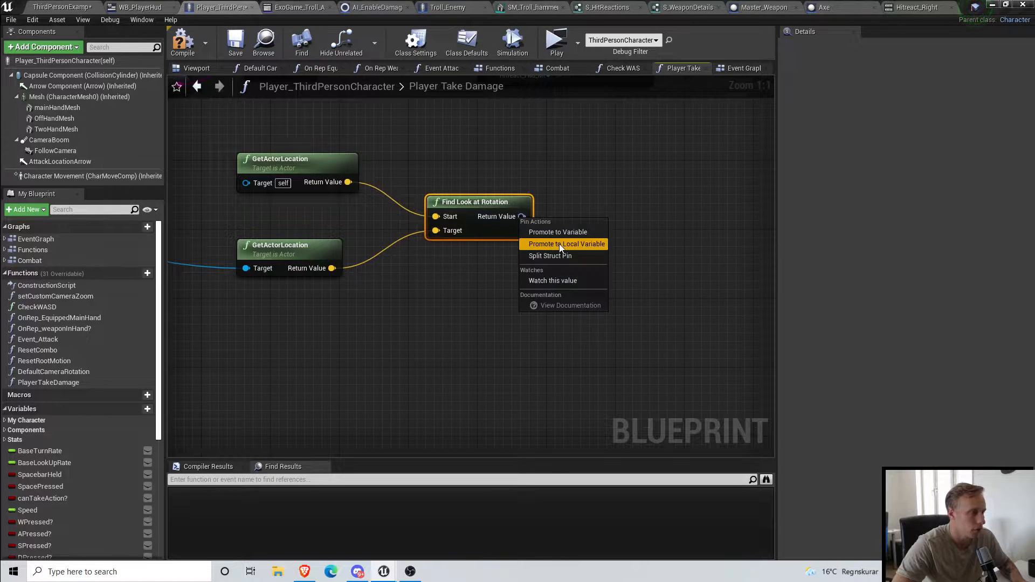
pyautogui.click(553, 256)
# Step: Move the Server Play Montage node farther from Print String to make room between them
pyautogui.moveTo(577, 261); pyautogui.dragTo(526, 370, button='right')
pyautogui.scroll(-2, 527, 370)
pyautogui.moveTo(512, 237); pyautogui.dragTo(716, 244)
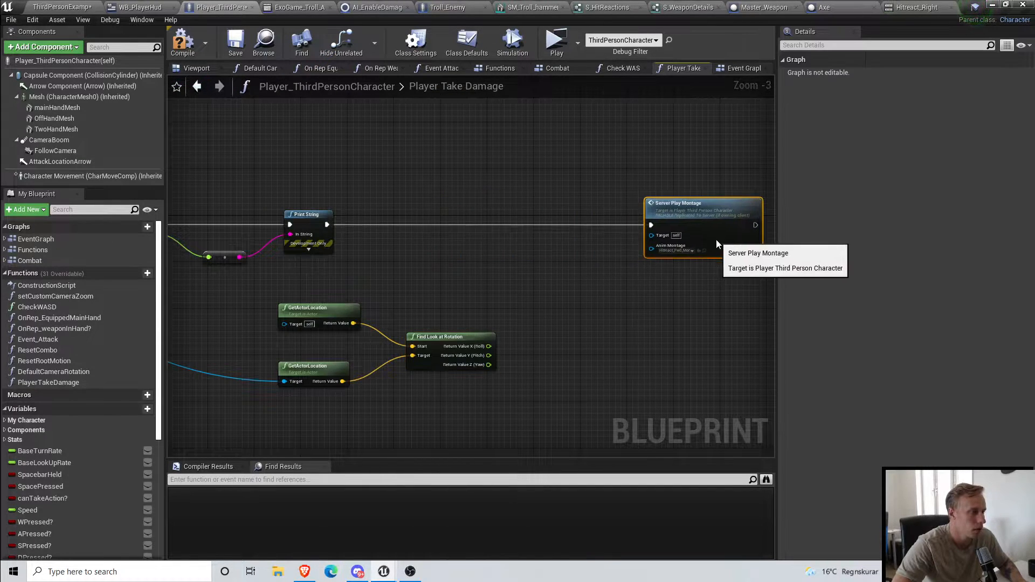
pyautogui.moveTo(447, 227); pyautogui.dragTo(446, 228)
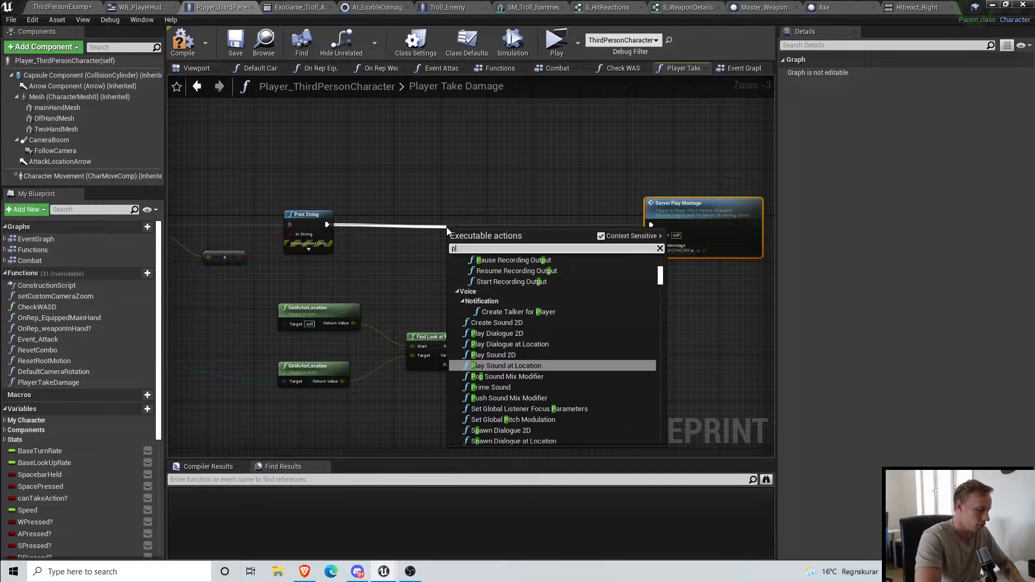
pyautogui.click(368, 284)
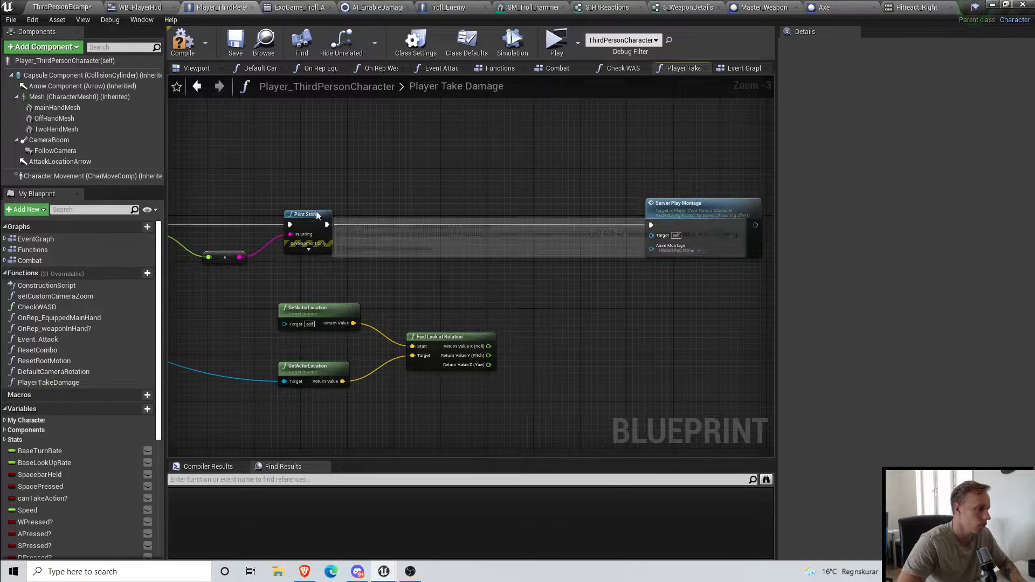
# Step: Move Print String closer to Server Play Montage and delete the Current Health string conversion node
pyautogui.moveTo(373, 280); pyautogui.dragTo(664, 263, button='right')
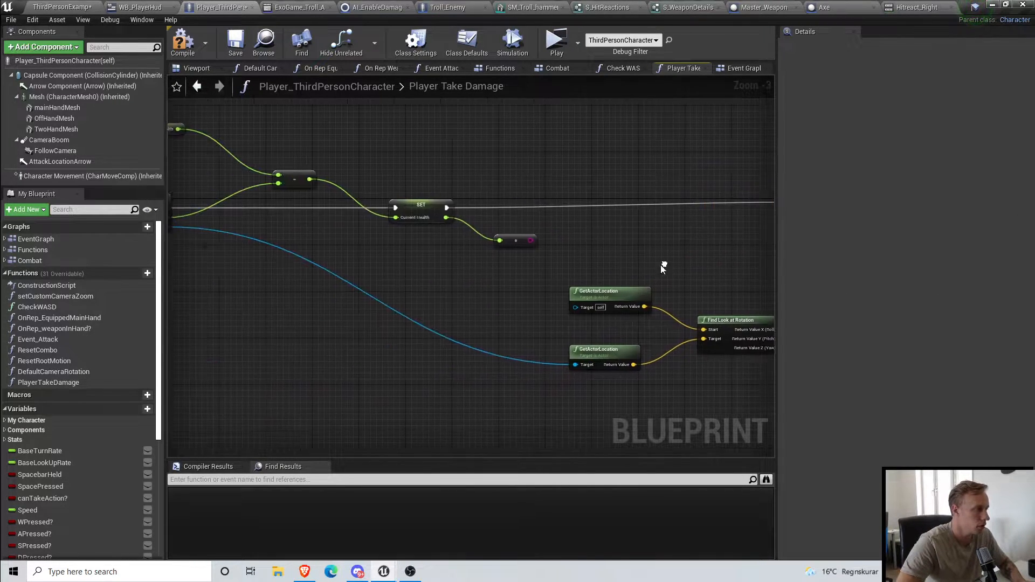
pyautogui.moveTo(535, 257); pyautogui.dragTo(541, 258)
pyautogui.moveTo(690, 223); pyautogui.dragTo(485, 263, button='right')
pyautogui.press('Delete')
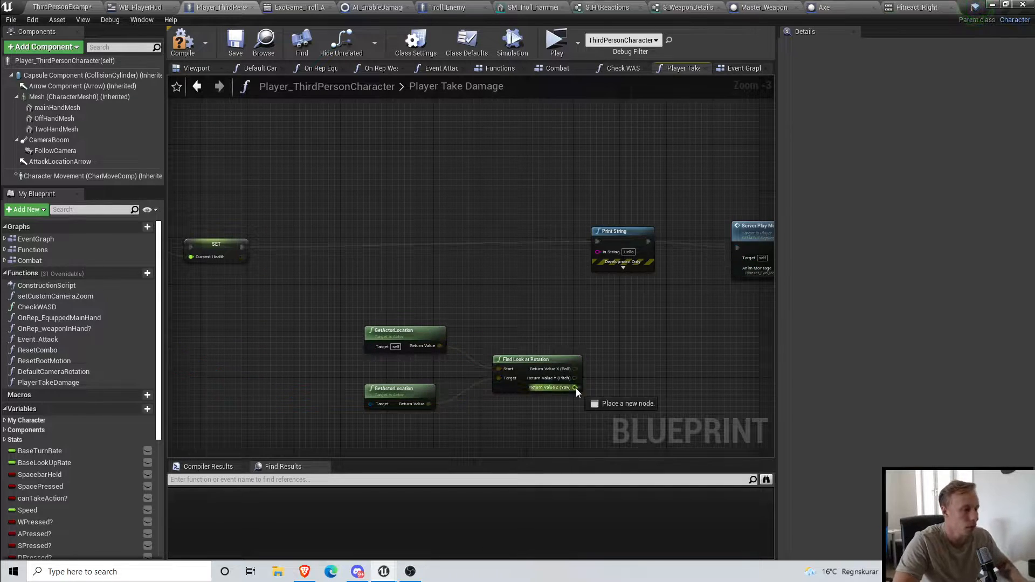
# Step: Feed Find Look at Rotation's Yaw through a string conversion into Print String's In String, and save the blueprint
pyautogui.click(227, 52)
pyautogui.moveTo(560, 346); pyautogui.dragTo(517, 278, button='right')
pyautogui.moveTo(469, 334); pyautogui.dragTo(416, 322, button='right')
pyautogui.click(235, 43)
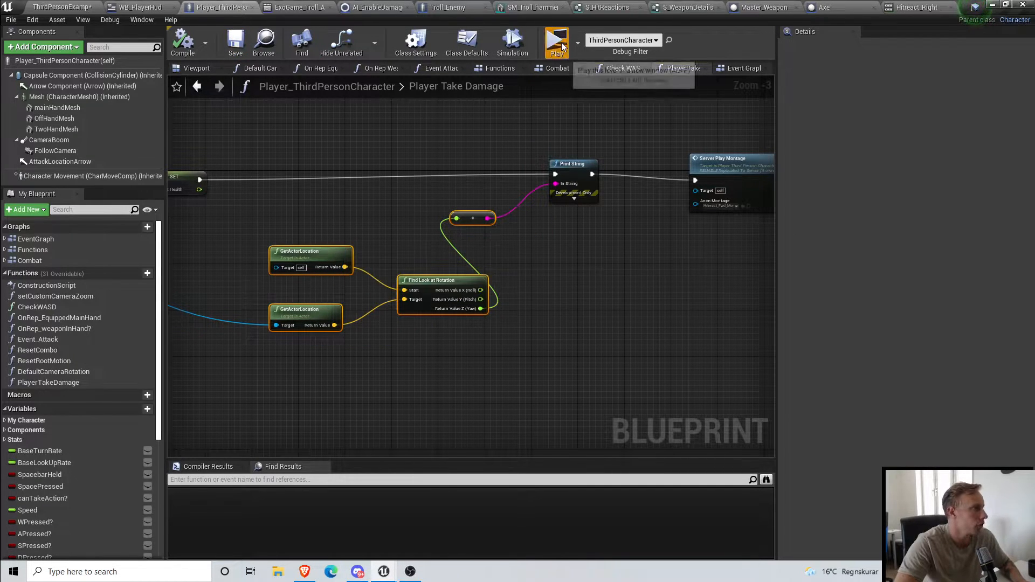
# Step: Play-test the level, letting the troll hit the player from several sides to check the printed look-at yaw
pyautogui.click(558, 44)
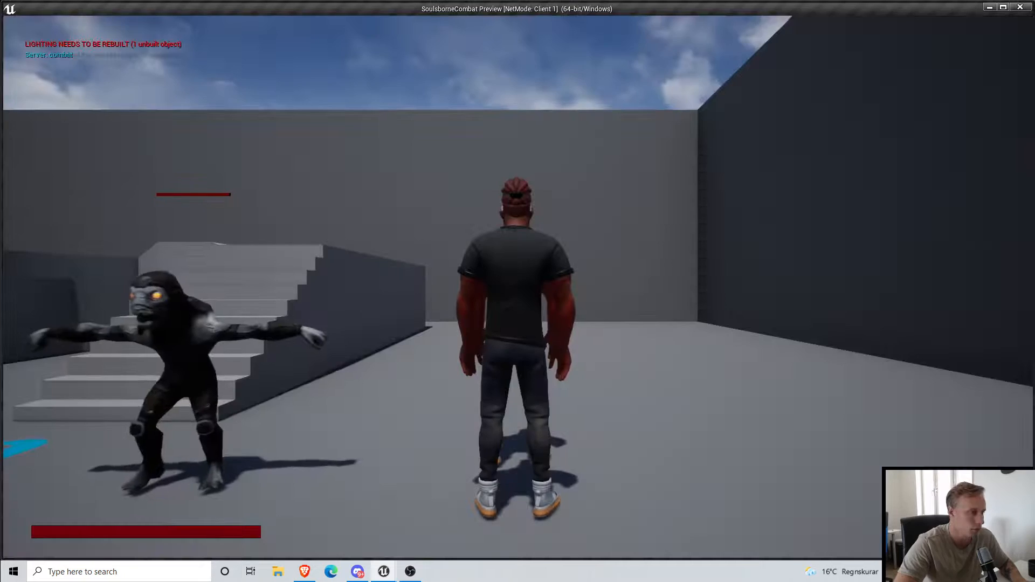
pyautogui.press('w')
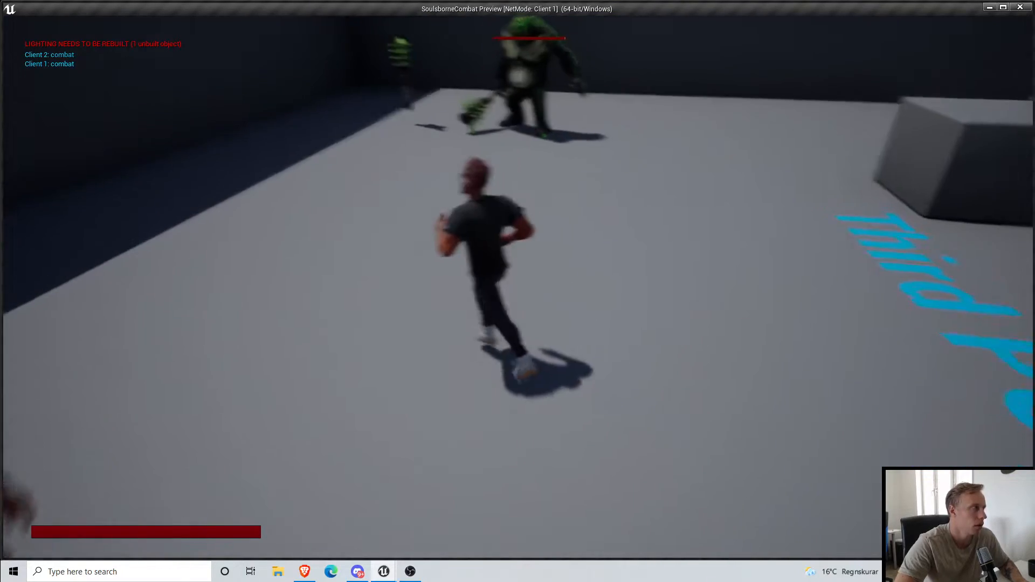
pyautogui.press('w')
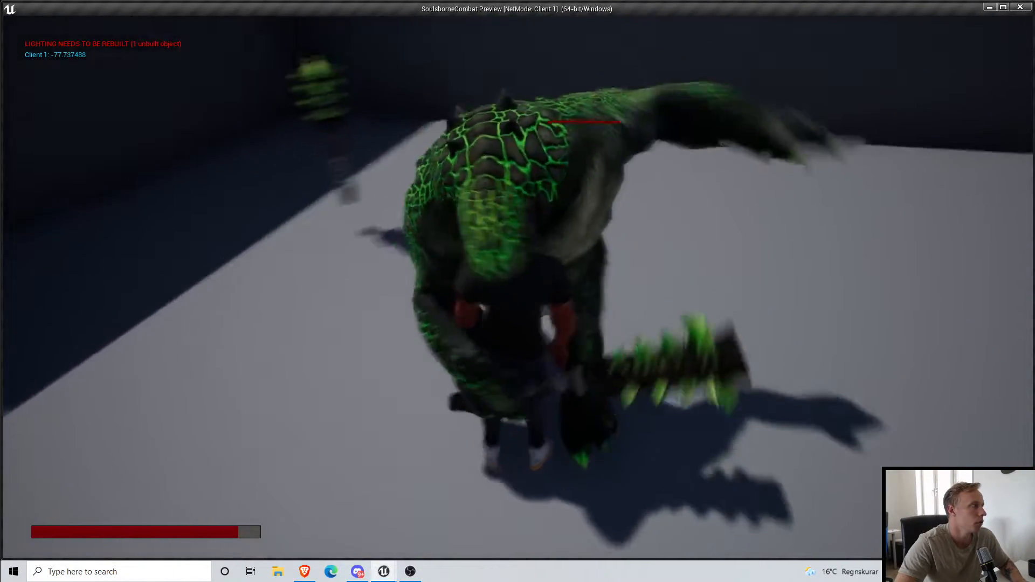
pyautogui.press('w')
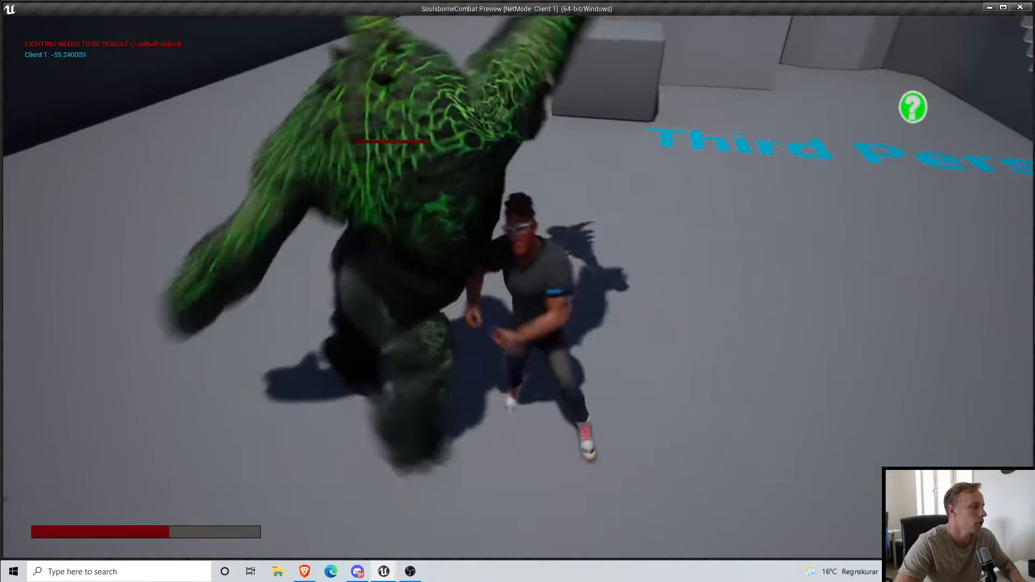
pyautogui.press('w')
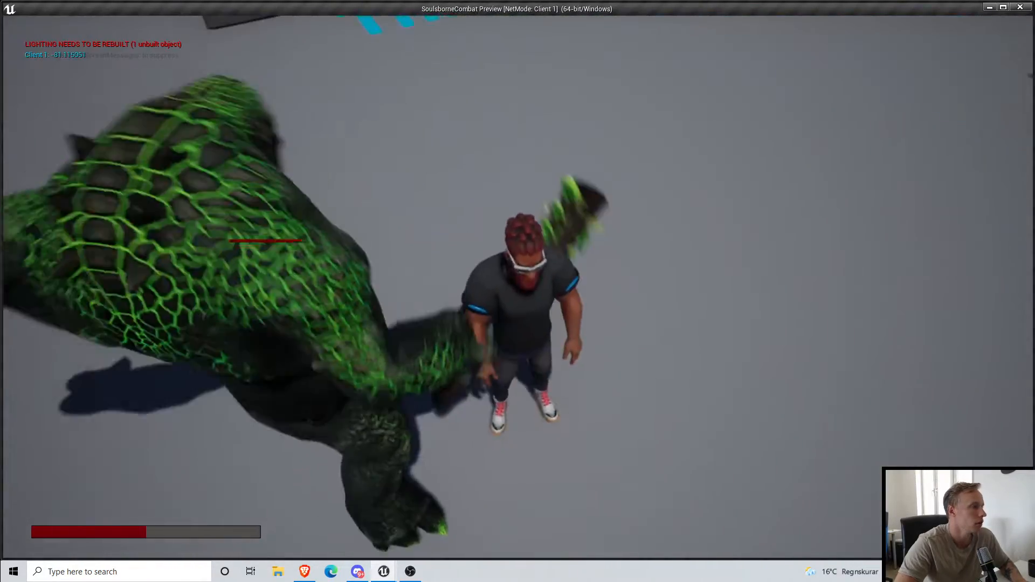
pyautogui.press('w')
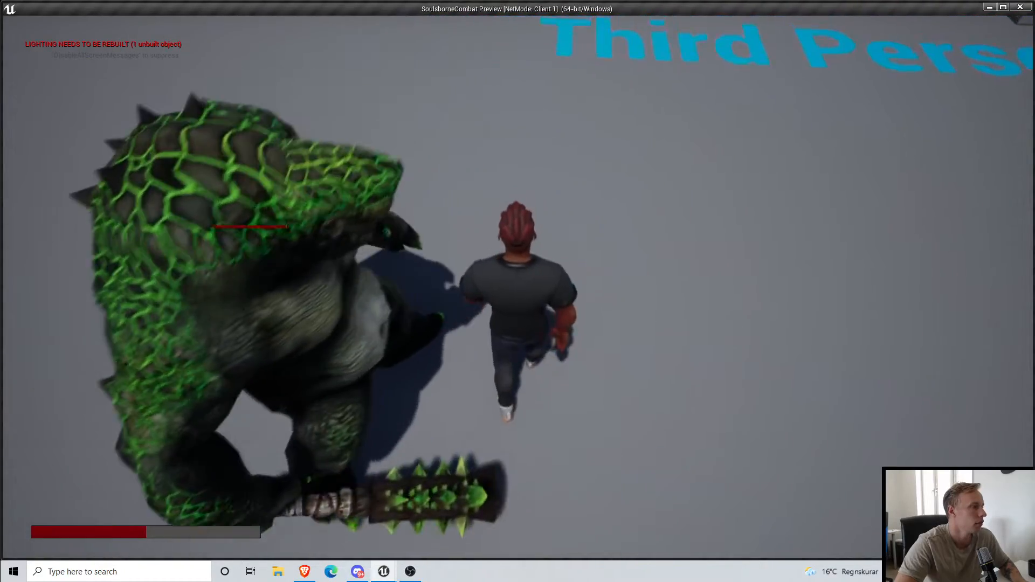
pyautogui.press('s')
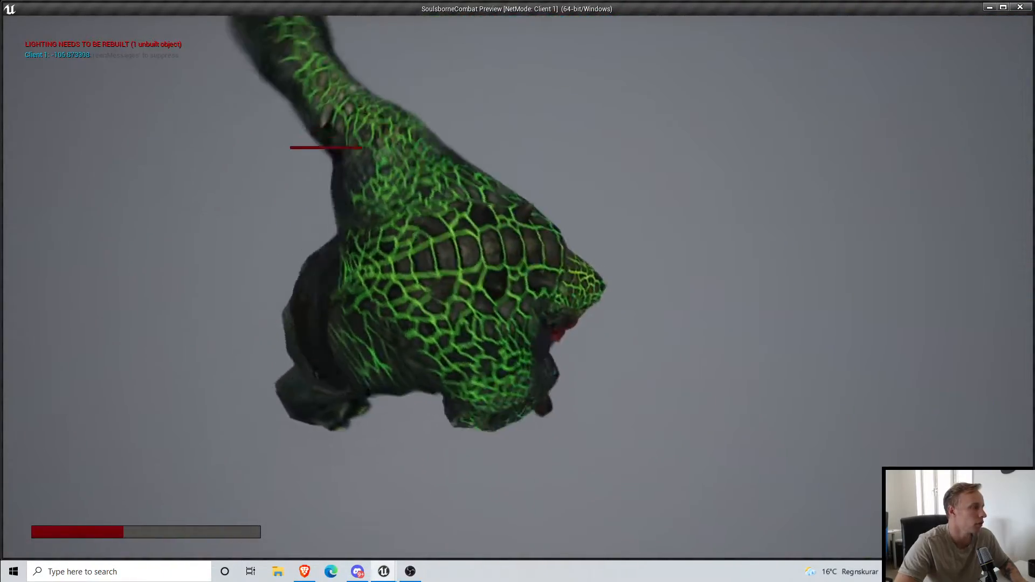
pyautogui.press('d')
pyautogui.press('w')
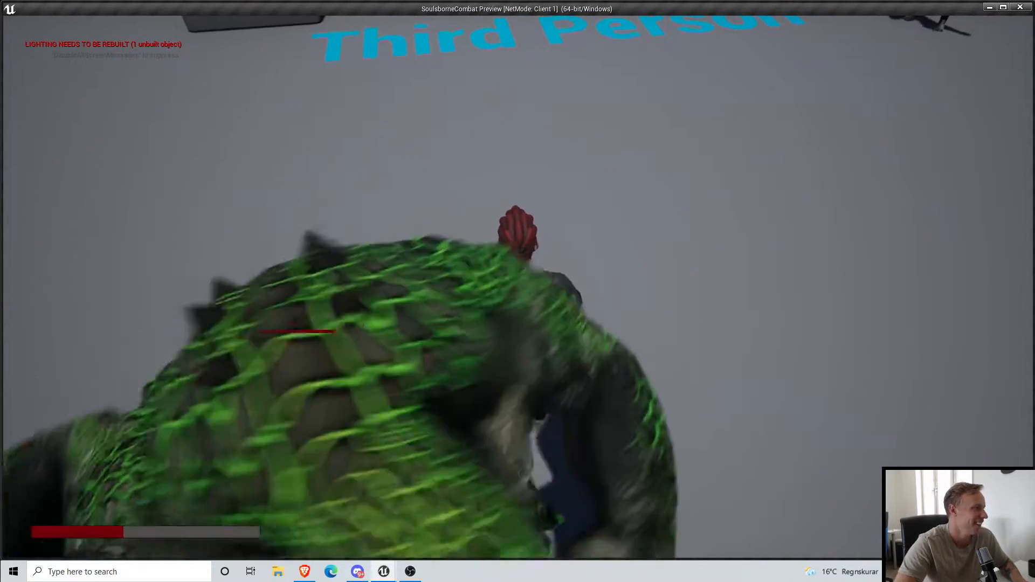
pyautogui.press('d')
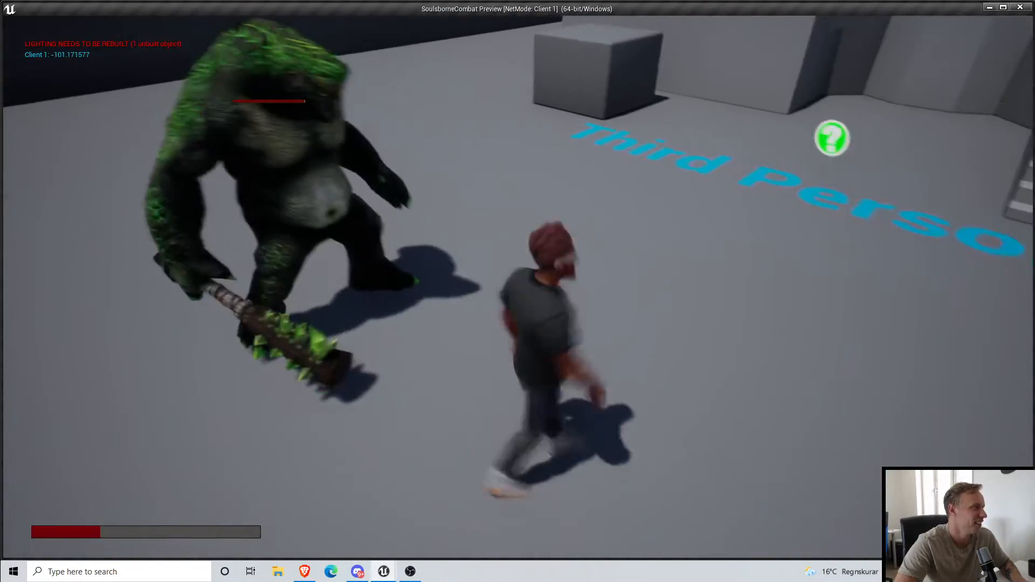
pyautogui.press('Escape')
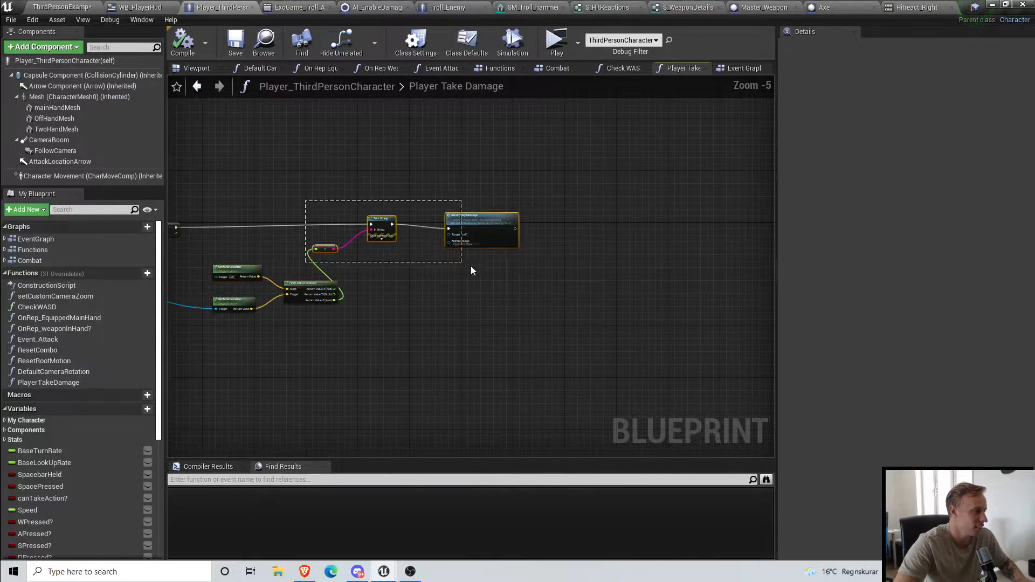
# Step: Subtract the player's split GetActorRotation yaw from the look-at yaw, feed the difference into Print String, and save the blueprint
pyautogui.moveTo(396, 269); pyautogui.dragTo(563, 292, button='right')
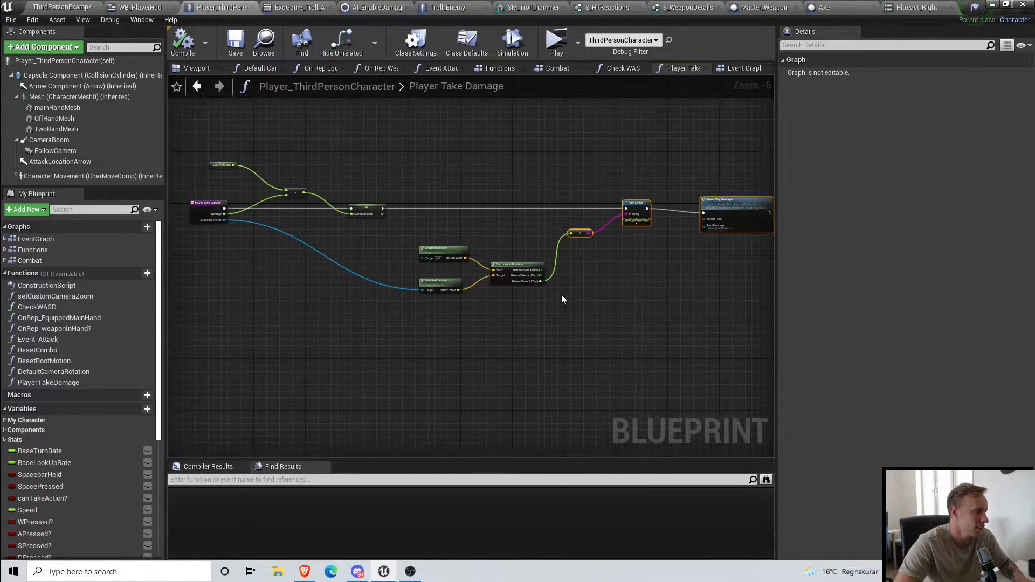
pyautogui.scroll(3, 606, 274)
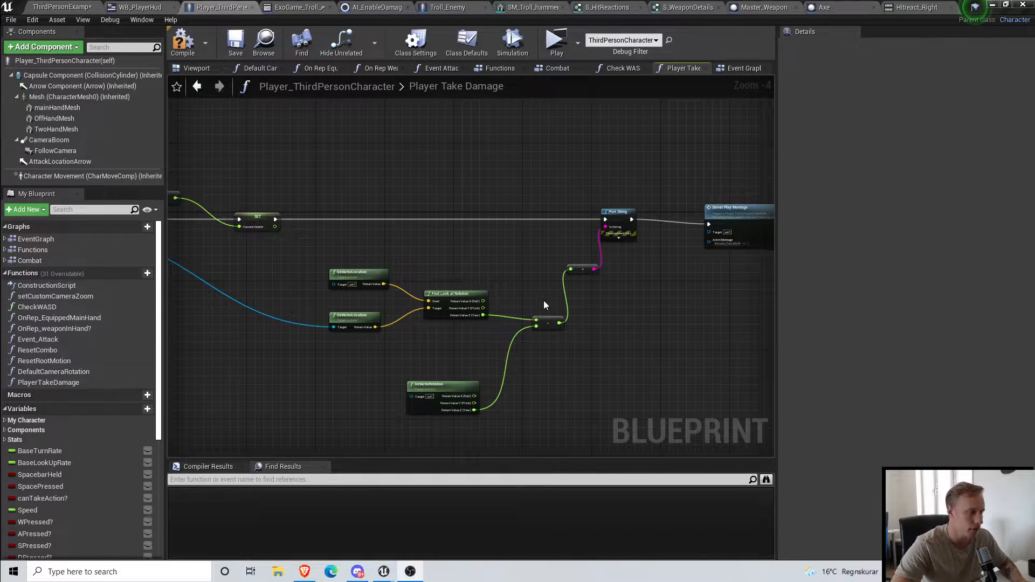
pyautogui.moveTo(513, 445); pyautogui.dragTo(431, 404, button='right')
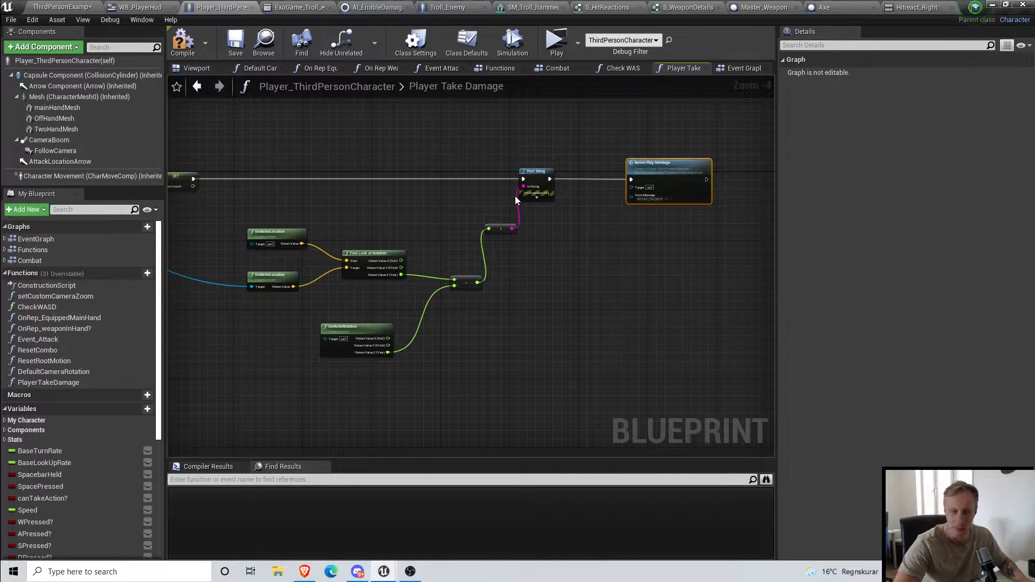
pyautogui.scroll(4, 502, 324)
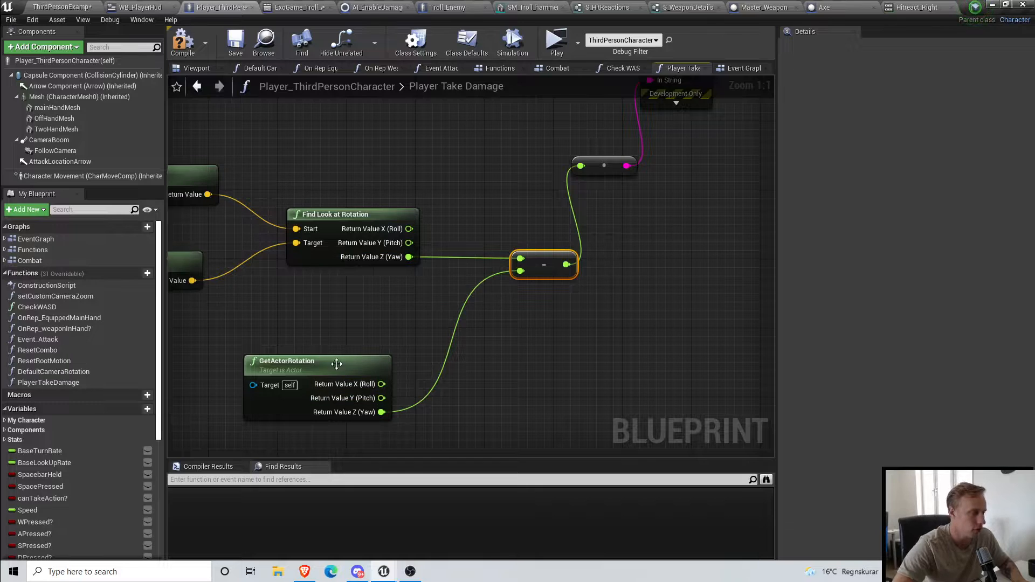
pyautogui.moveTo(334, 364); pyautogui.dragTo(352, 356)
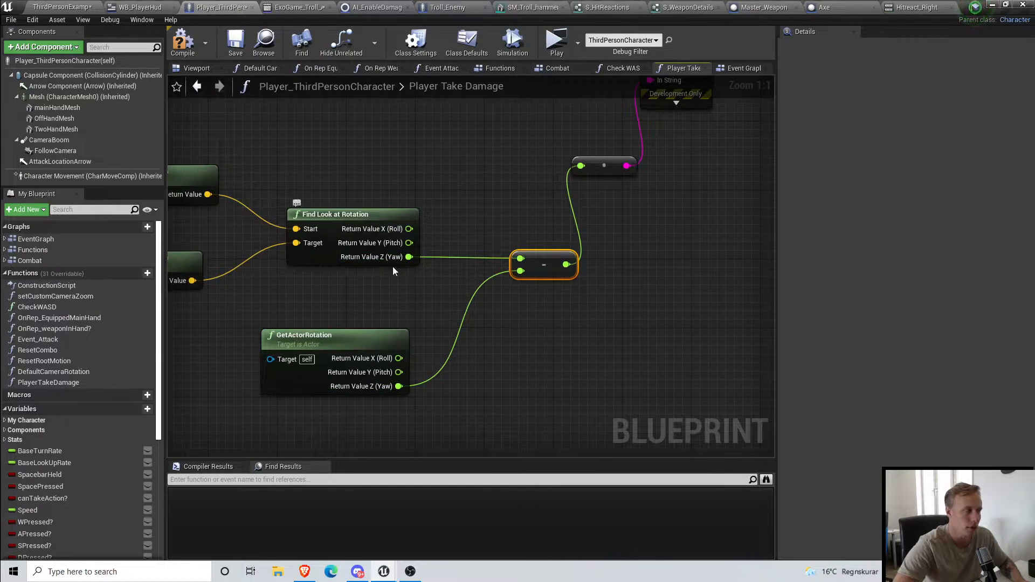
pyautogui.moveTo(668, 253); pyautogui.dragTo(585, 343, button='right')
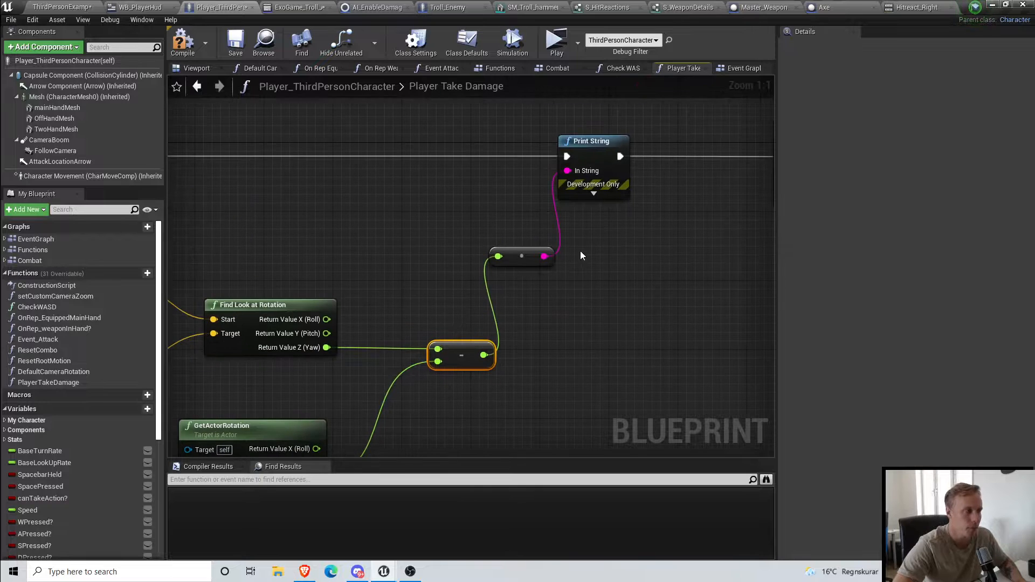
pyautogui.moveTo(617, 183); pyautogui.dragTo(393, 221, button='right')
pyautogui.click(244, 43)
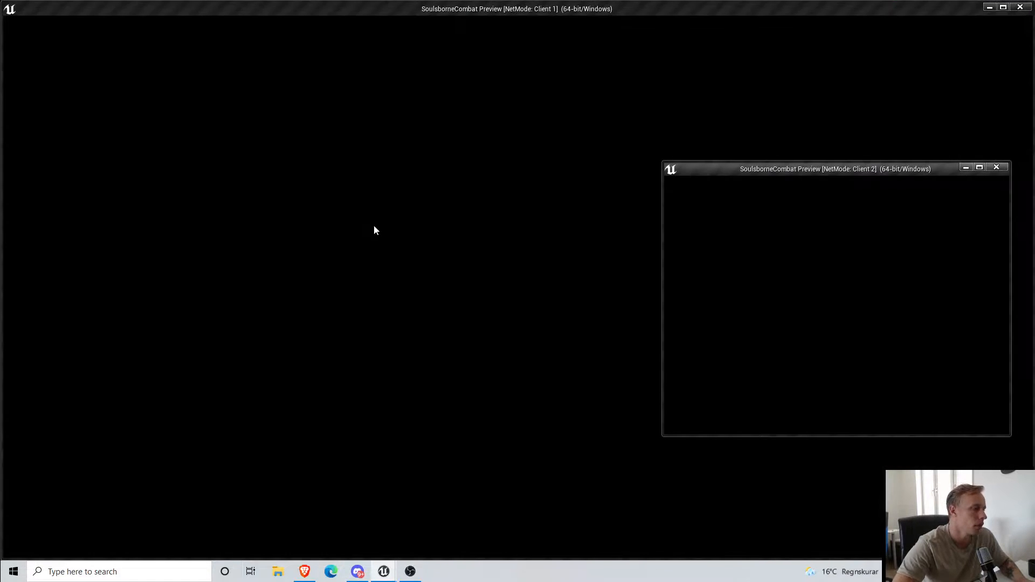
# Step: Play-test troll hits with the player facing different directions to check the printed yaw difference, and end the session
pyautogui.press('w')
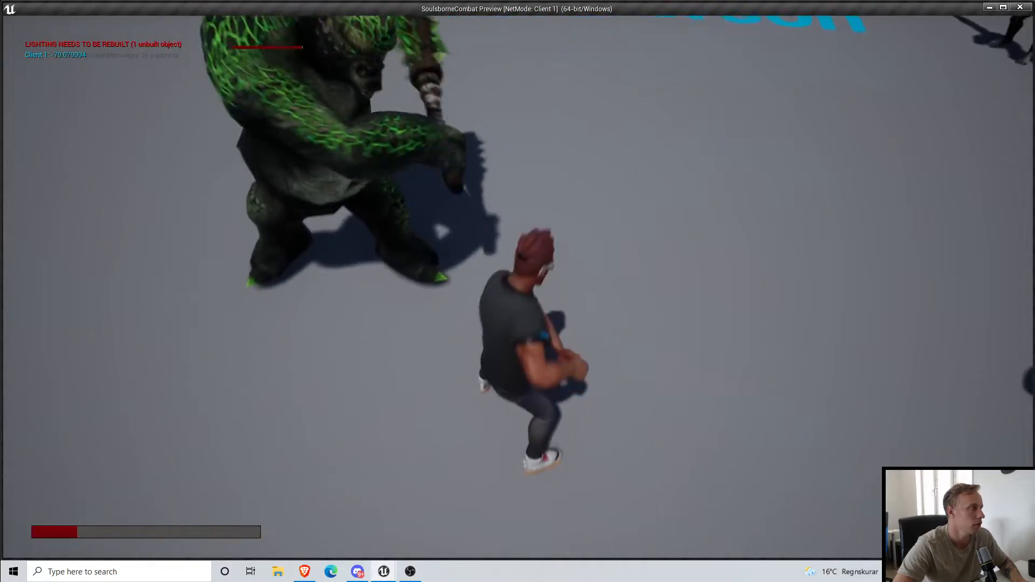
pyautogui.press('w')
pyautogui.press('w')
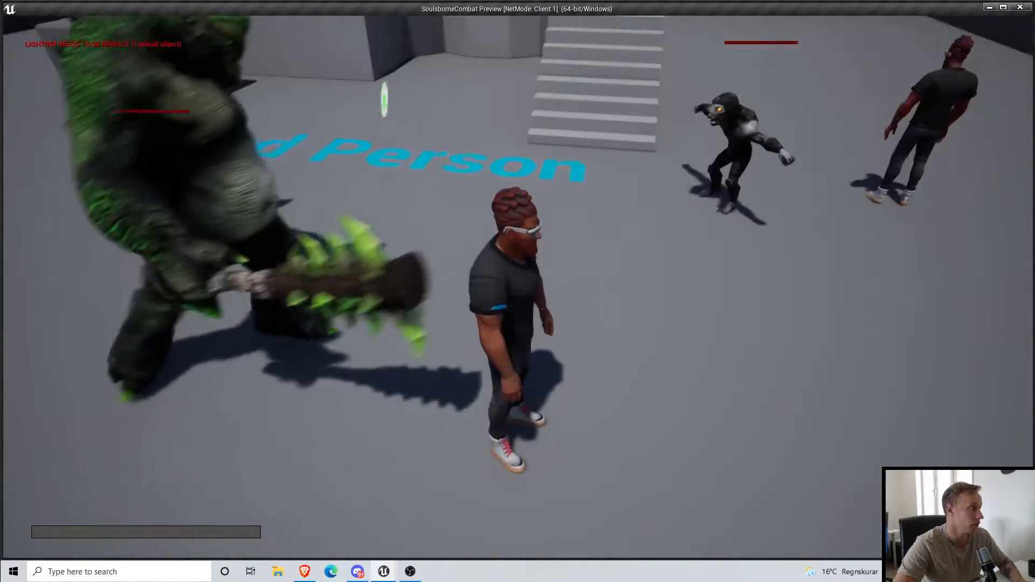
pyautogui.press('w')
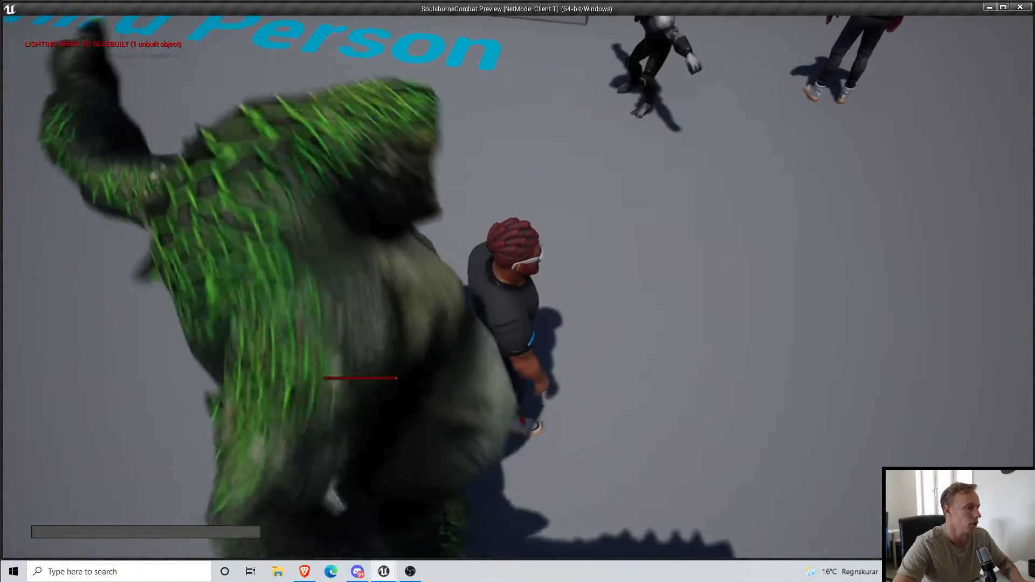
pyautogui.press('Escape')
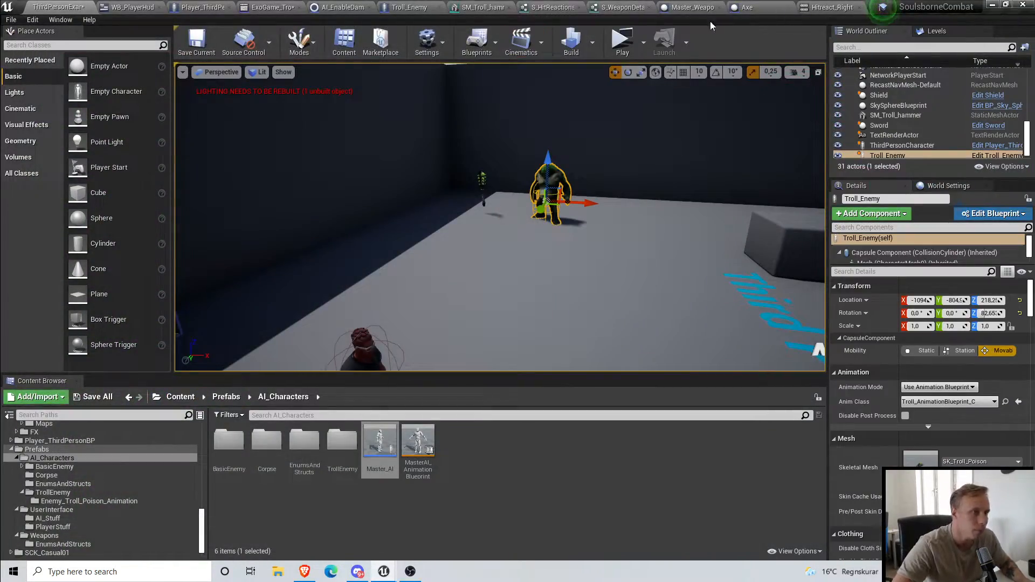
# Step: Open the player character's Player Take Damage function and move Print String and Server Play Montage further along the execution line
pyautogui.click(178, 4)
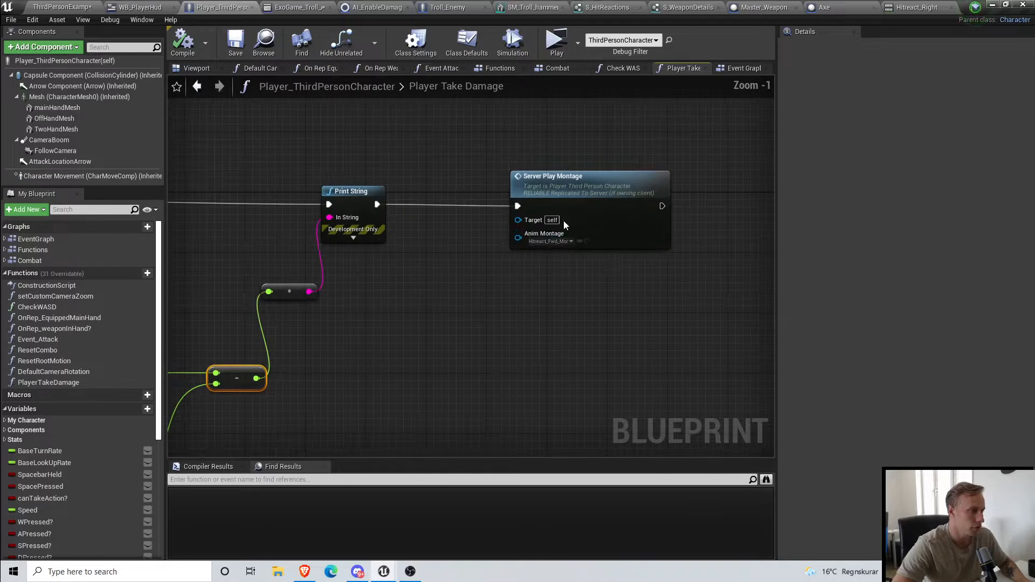
pyautogui.scroll(-3, 643, 205)
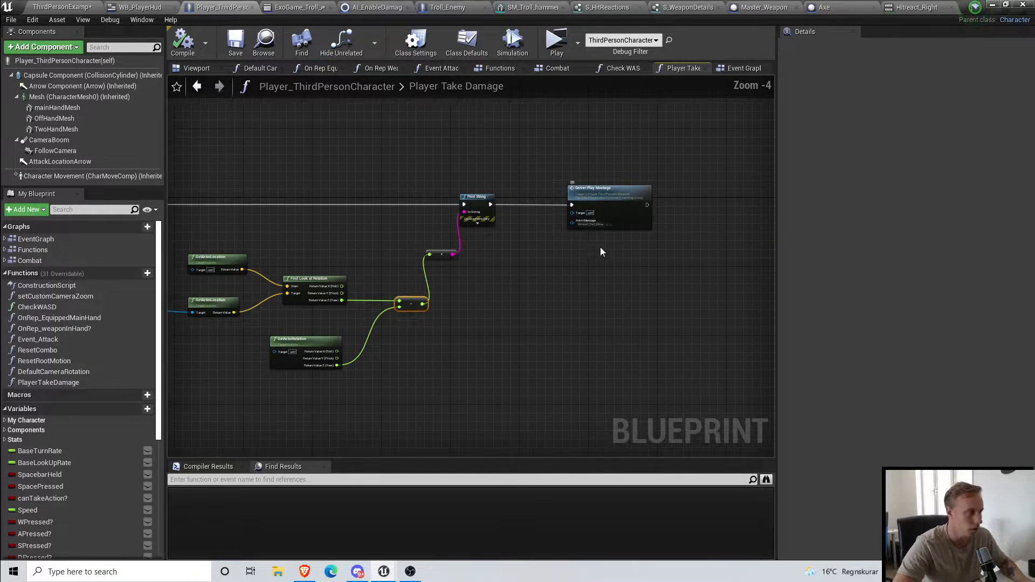
pyautogui.moveTo(549, 200); pyautogui.dragTo(550, 199)
pyautogui.moveTo(555, 180); pyautogui.dragTo(611, 184)
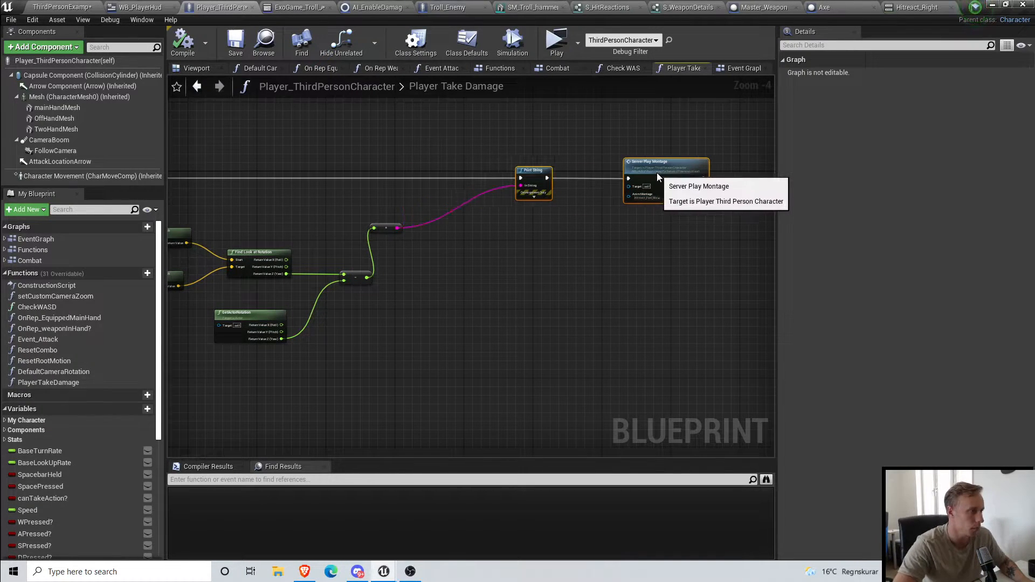
pyautogui.moveTo(456, 311); pyautogui.dragTo(520, 319, button='right')
pyautogui.scroll(-1, 516, 293)
pyautogui.scroll(2, 516, 293)
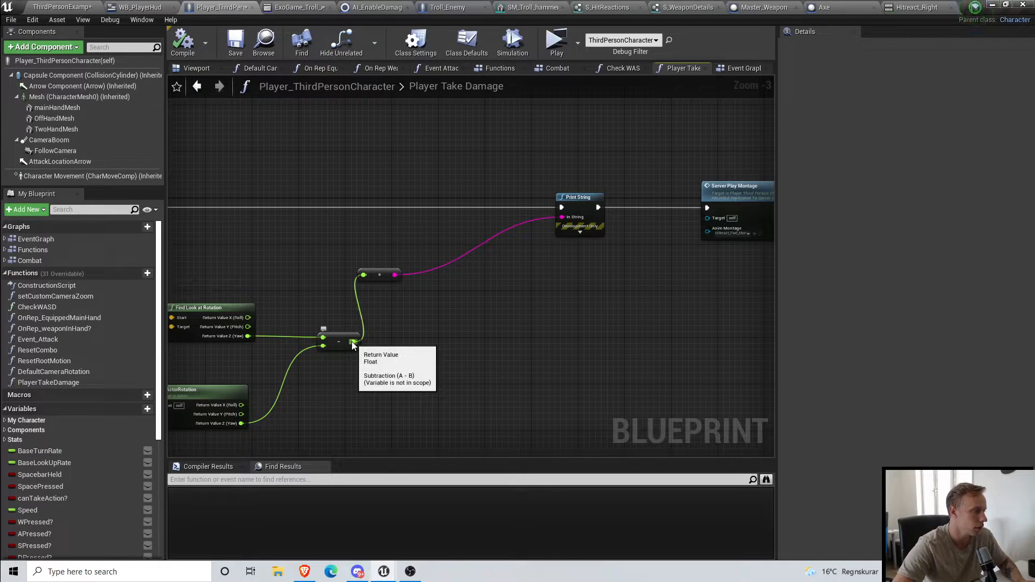
pyautogui.moveTo(469, 329); pyautogui.dragTo(470, 330)
pyautogui.write('switch')
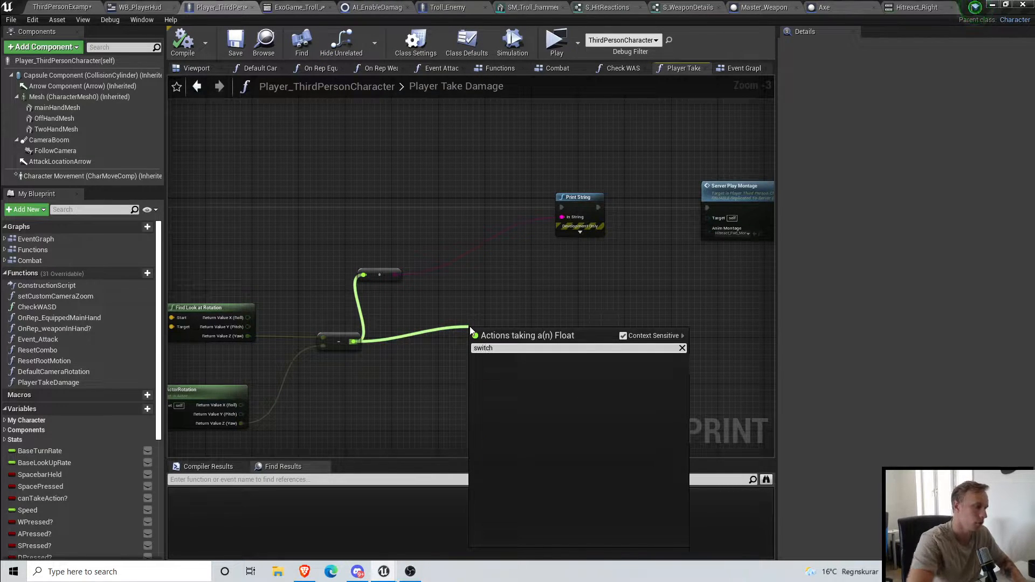
pyautogui.click(469, 286)
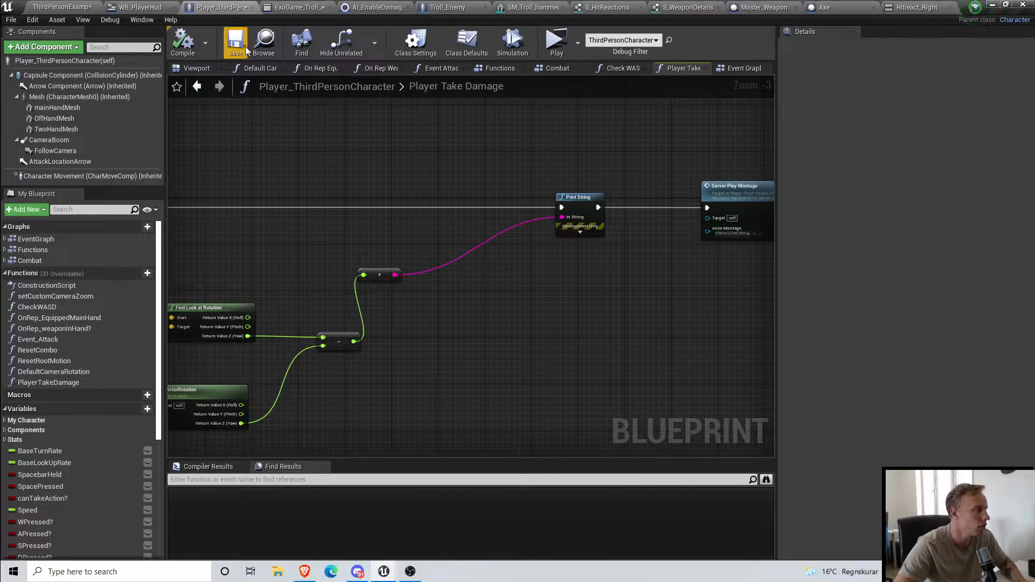
# Step: Delete the float-to-string conversion between the subtraction and Print String, and save the blueprint
pyautogui.moveTo(440, 365); pyautogui.dragTo(614, 326, button='right')
pyautogui.scroll(-3, 609, 327)
pyautogui.scroll(2, 607, 325)
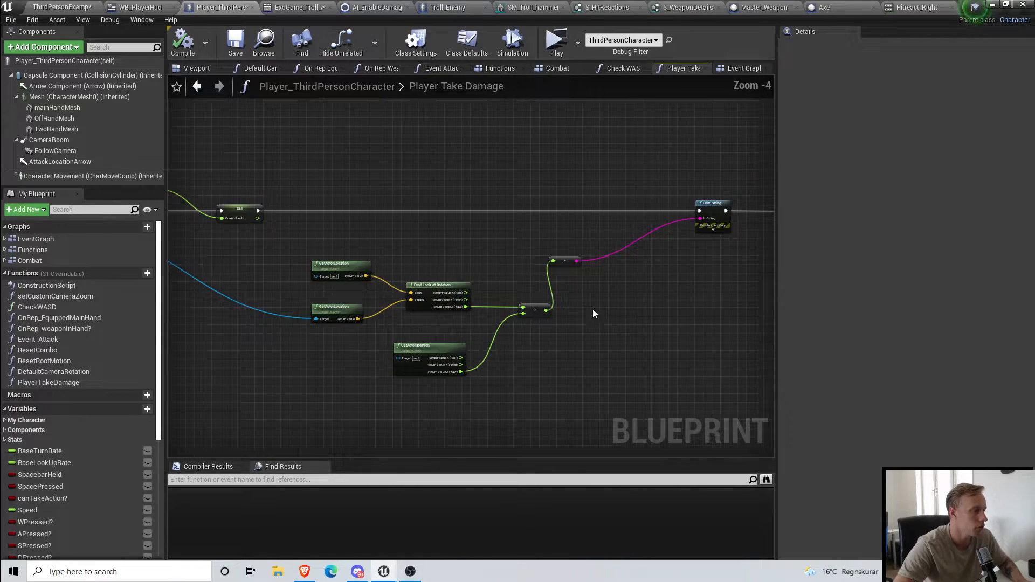
pyautogui.click(559, 258)
pyautogui.scroll(2, 606, 289)
pyautogui.press('Delete')
pyautogui.moveTo(581, 341); pyautogui.dragTo(535, 304, button='right')
pyautogui.scroll(-4, 534, 304)
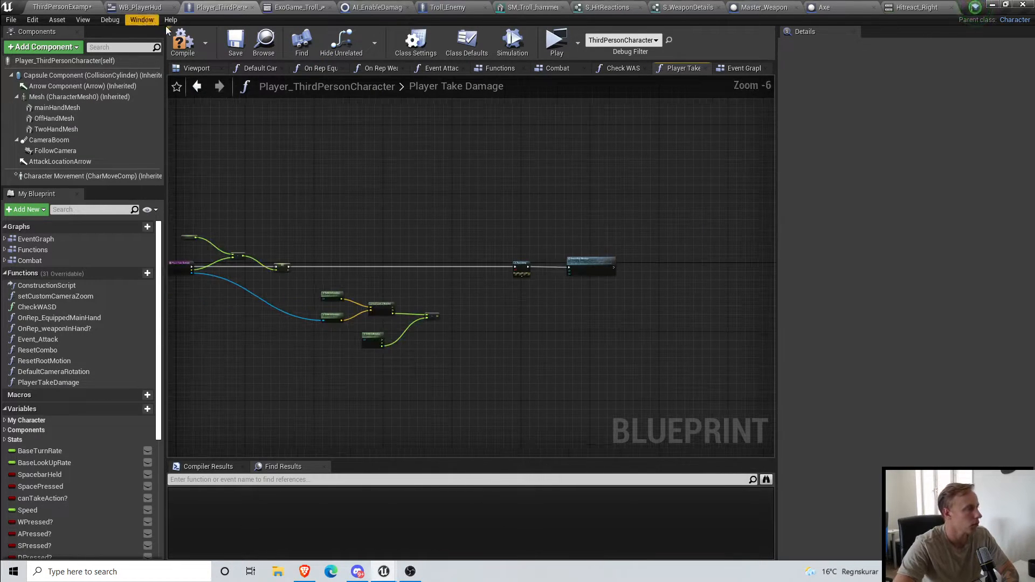
pyautogui.click(235, 43)
pyautogui.scroll(3, 436, 327)
pyautogui.moveTo(447, 341); pyautogui.dragTo(579, 312)
pyautogui.click(499, 382)
pyautogui.moveTo(572, 331); pyautogui.dragTo(619, 317, button='right')
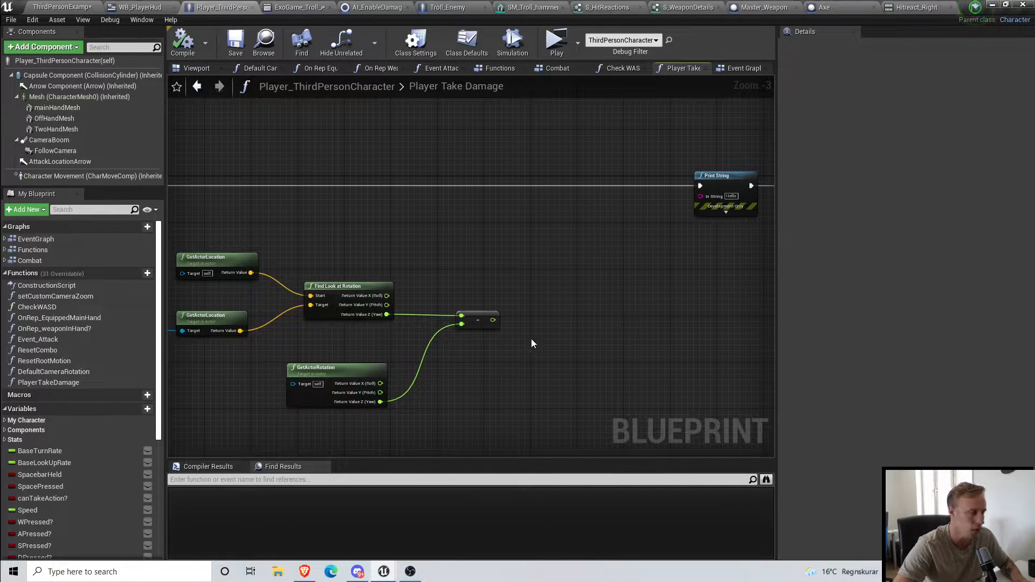
pyautogui.moveTo(487, 325); pyautogui.dragTo(596, 302)
pyautogui.click(535, 287)
pyautogui.scroll(-2, 596, 298)
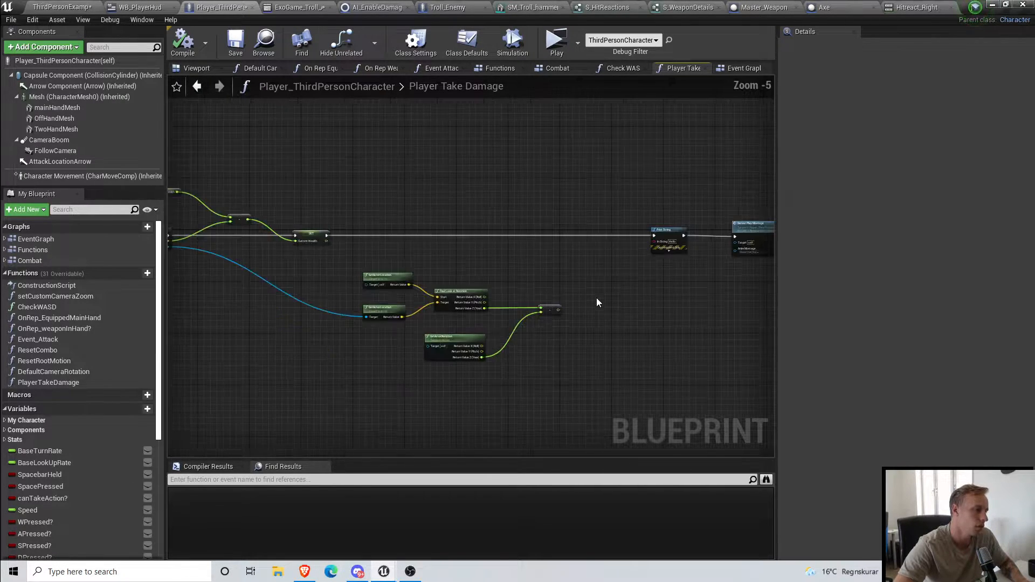
pyautogui.scroll(3, 541, 310)
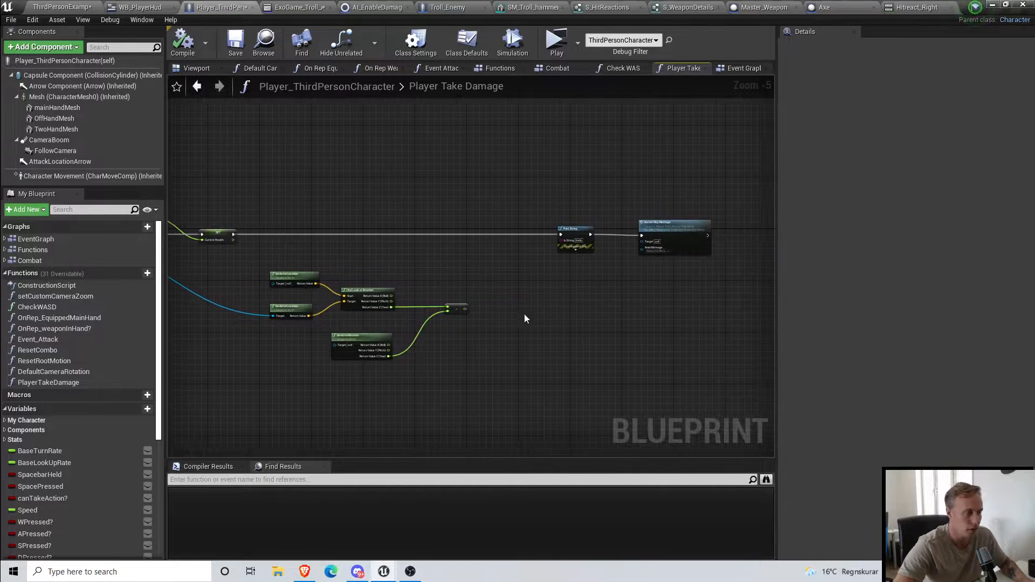
# Step: Divide the yaw difference by 45, round it, and feed the integer through a string conversion into Print String
pyautogui.moveTo(435, 312); pyautogui.dragTo(502, 315)
pyautogui.click(448, 270)
pyautogui.moveTo(428, 311); pyautogui.dragTo(531, 315)
pyautogui.click(475, 269)
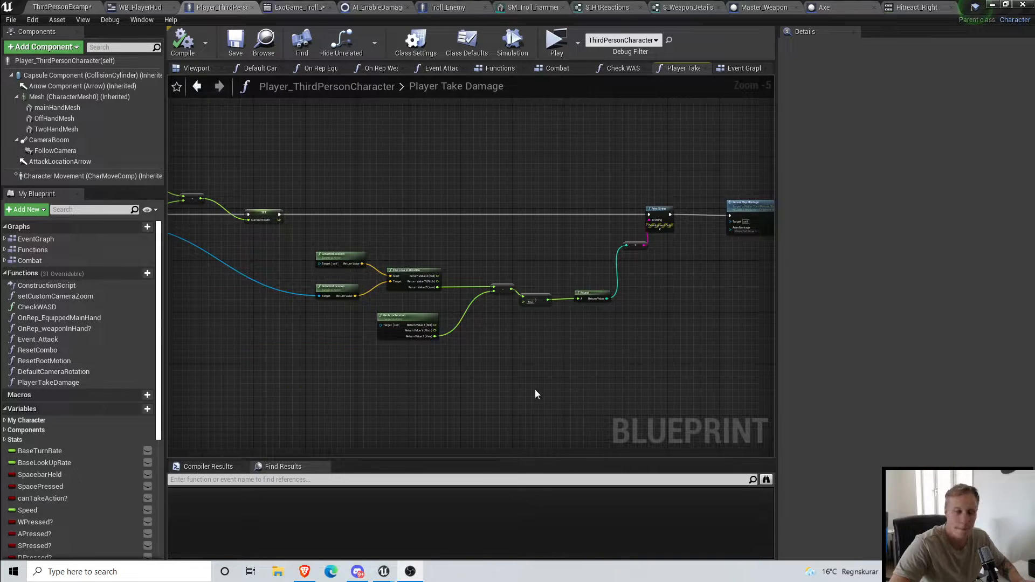
# Step: Reposition the division by 45 lower in the graph, between the subtraction and the Round node
pyautogui.scroll(1, 619, 318)
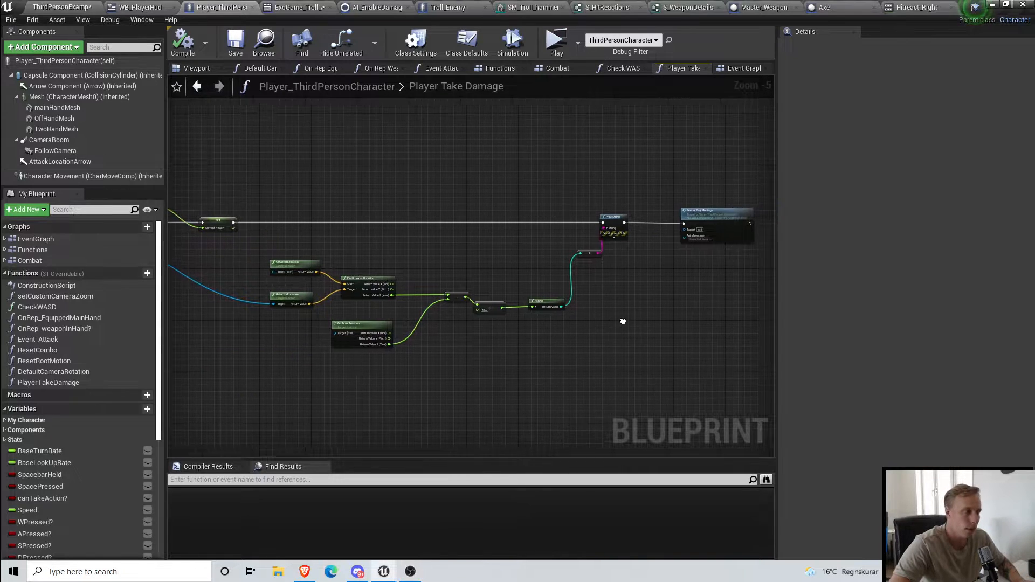
pyautogui.scroll(1, 618, 224)
pyautogui.moveTo(717, 285); pyautogui.dragTo(682, 255, button='right')
pyautogui.moveTo(413, 306); pyautogui.dragTo(505, 306, button='right')
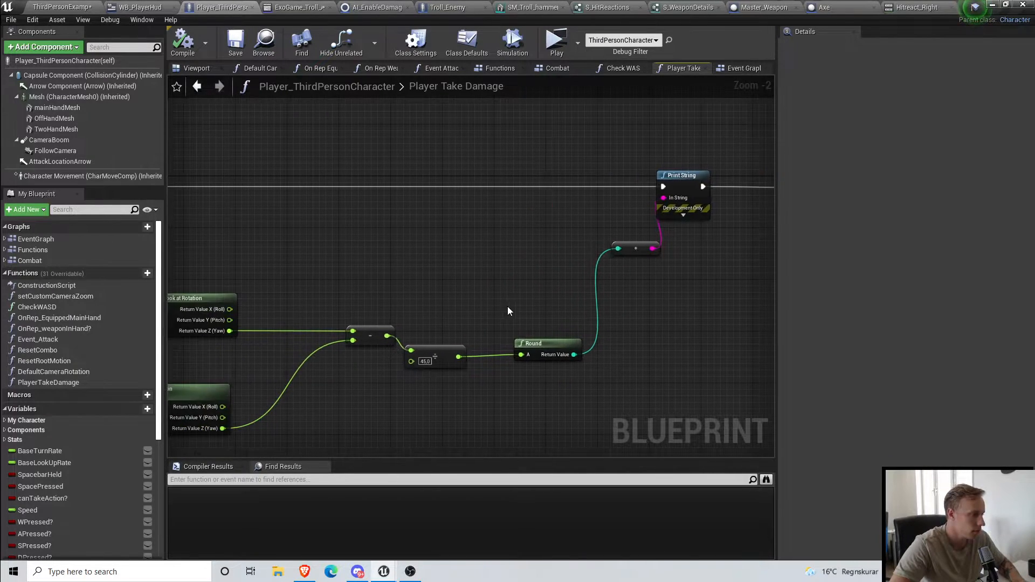
pyautogui.moveTo(445, 355); pyautogui.dragTo(537, 335, button='right')
pyautogui.moveTo(537, 335); pyautogui.dragTo(555, 348)
pyautogui.moveTo(521, 307); pyautogui.dragTo(642, 372)
pyautogui.click(431, 398)
pyautogui.moveTo(376, 364); pyautogui.dragTo(511, 310, button='right')
pyautogui.moveTo(614, 288); pyautogui.dragTo(538, 296, button='right')
pyautogui.click(525, 265)
pyautogui.moveTo(613, 298); pyautogui.dragTo(620, 322)
pyautogui.scroll(2, 719, 362)
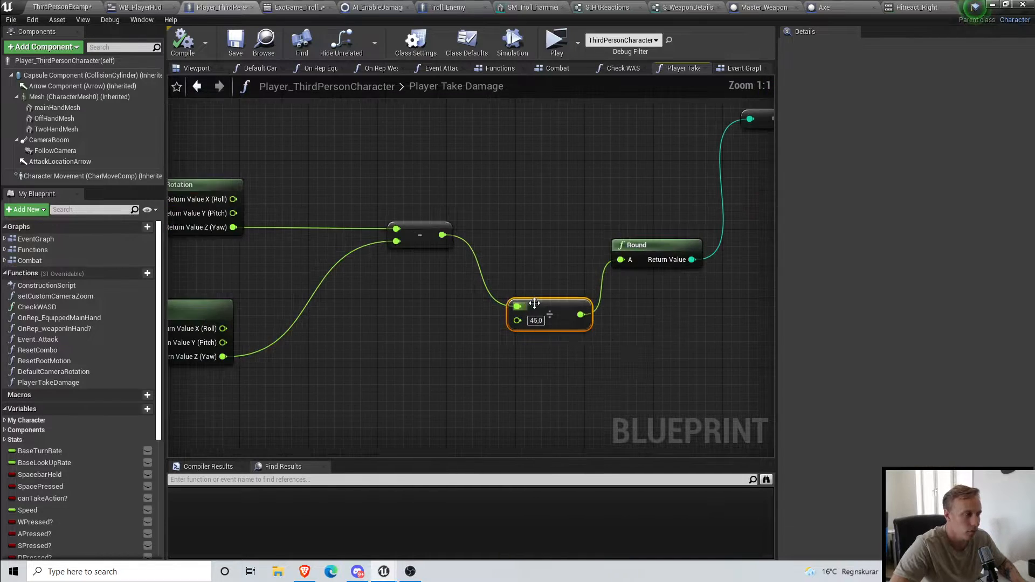
# Step: Adjust the Round node's position between the division and the string conversion
pyautogui.moveTo(694, 335); pyautogui.dragTo(490, 385, button='right')
pyautogui.click(455, 302)
pyautogui.moveTo(455, 302); pyautogui.dragTo(466, 282)
pyautogui.scroll(-2, 608, 324)
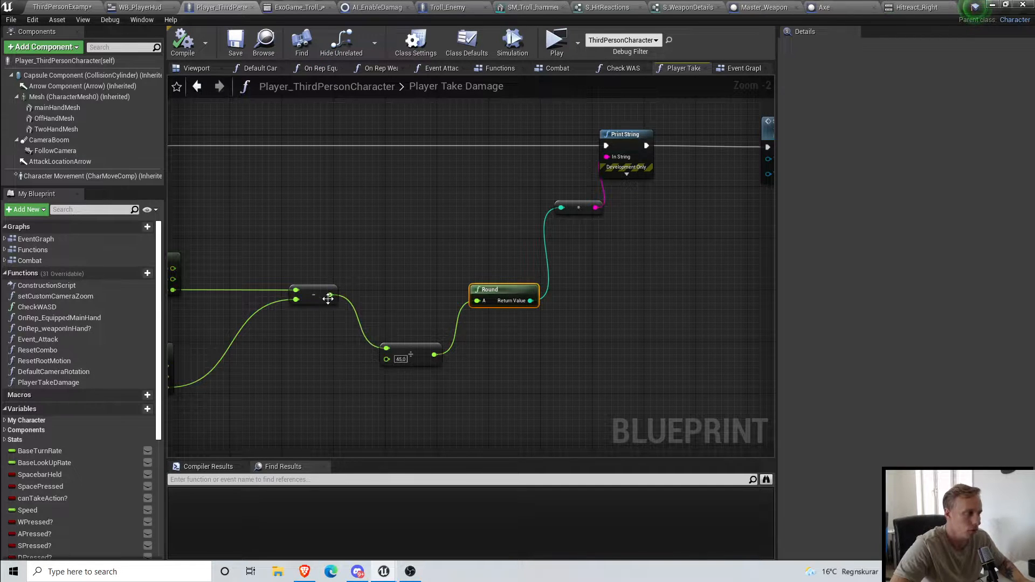
pyautogui.moveTo(492, 288); pyautogui.dragTo(500, 295)
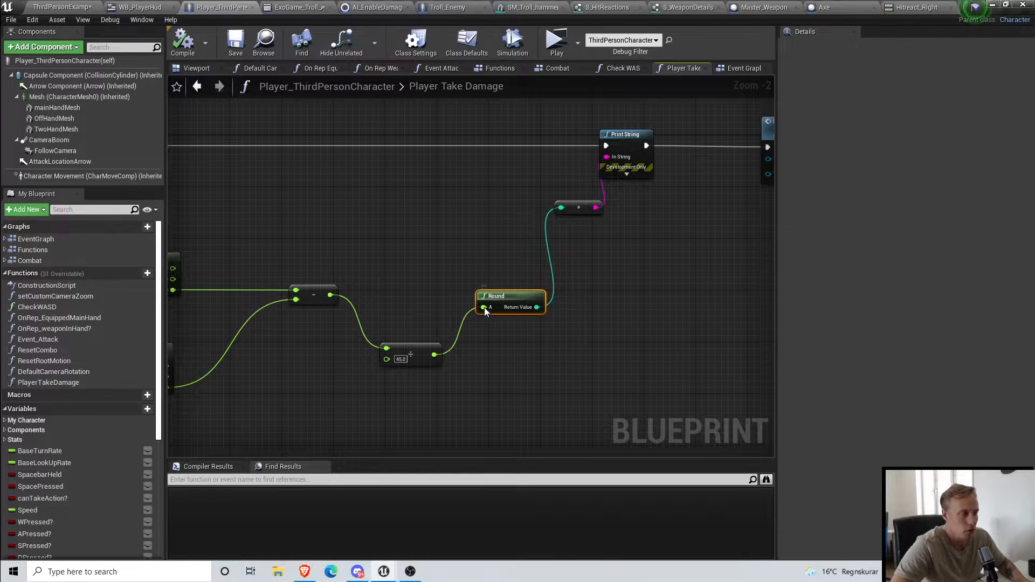
pyautogui.moveTo(386, 295); pyautogui.dragTo(550, 283, button='right')
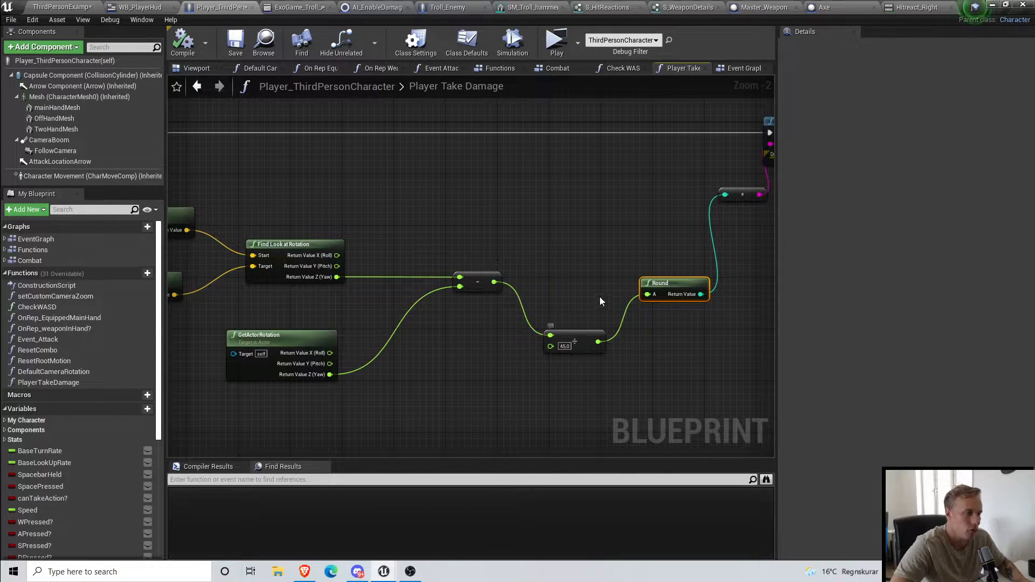
# Step: Wire the subtraction straight into Round to bypass the division by 45, and restore the division as Round's input
pyautogui.moveTo(583, 339); pyautogui.dragTo(583, 378)
pyautogui.moveTo(494, 282); pyautogui.dragTo(647, 294)
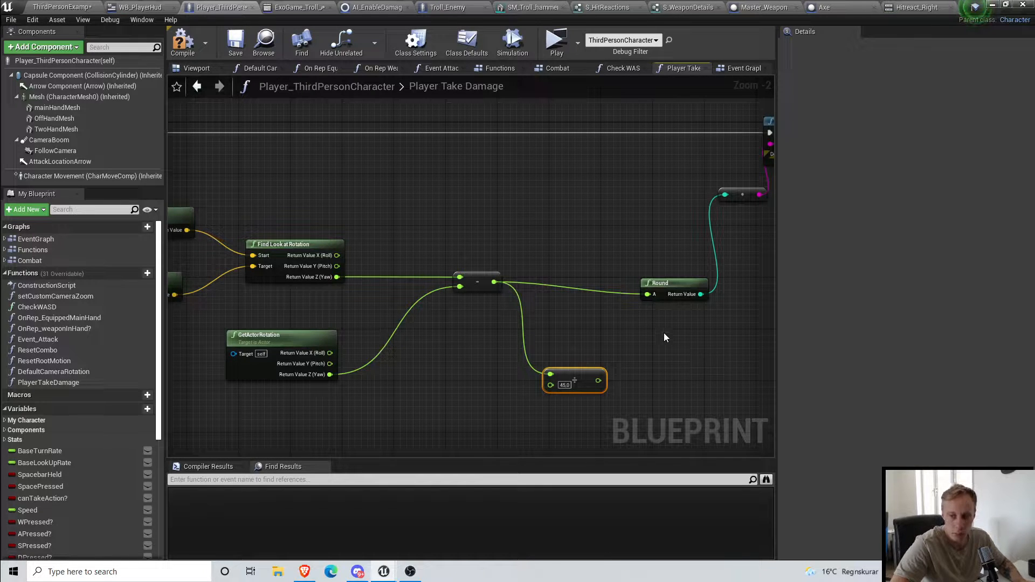
pyautogui.moveTo(663, 374); pyautogui.dragTo(623, 398, button='right')
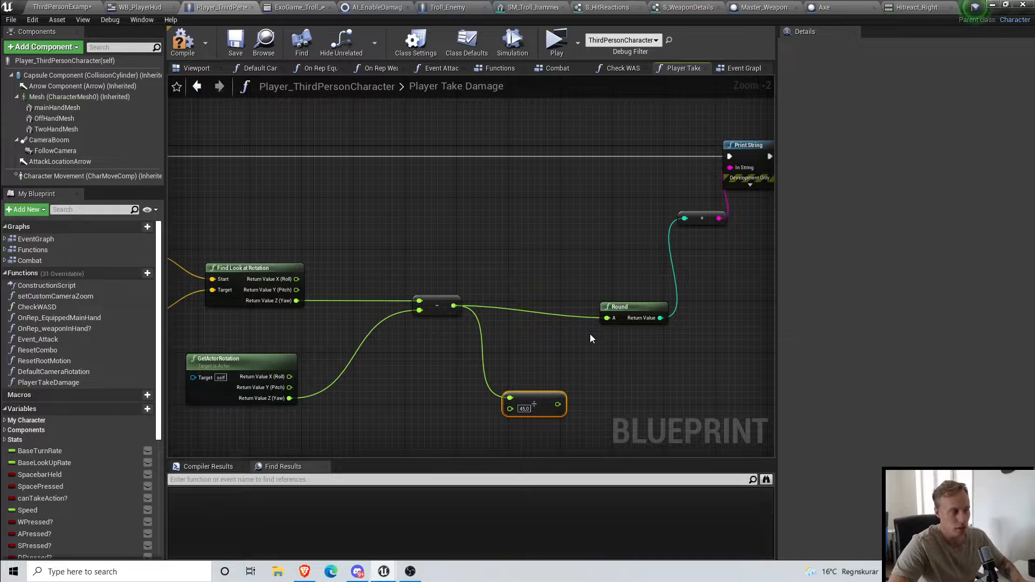
pyautogui.moveTo(558, 350); pyautogui.dragTo(475, 373, button='right')
pyautogui.scroll(2, 486, 440)
pyautogui.moveTo(475, 451); pyautogui.dragTo(539, 303)
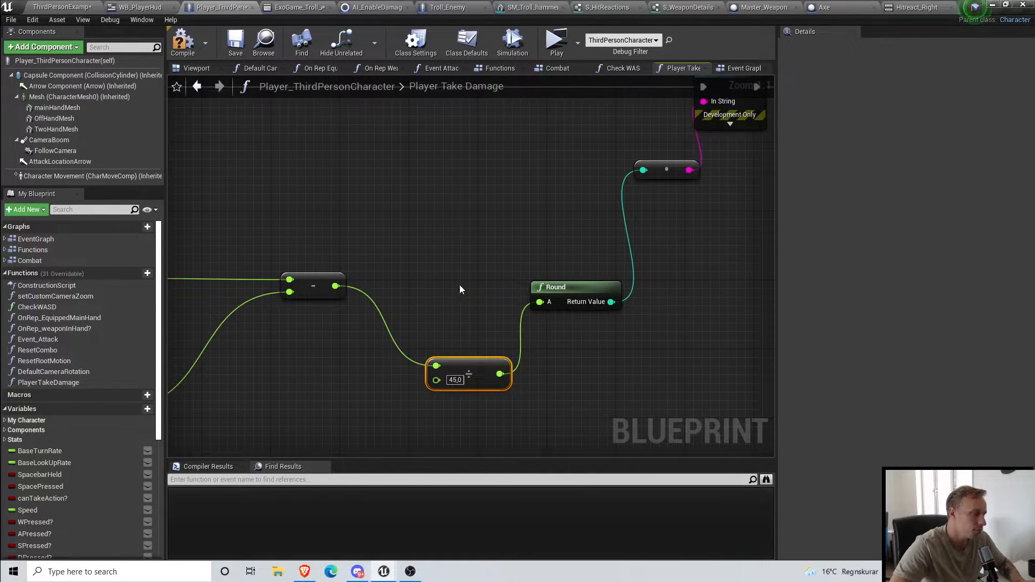
# Step: Move the division node closer beneath the subtraction, and save the blueprint
pyautogui.moveTo(459, 288); pyautogui.dragTo(398, 281, button='right')
pyautogui.moveTo(426, 349); pyautogui.dragTo(374, 341)
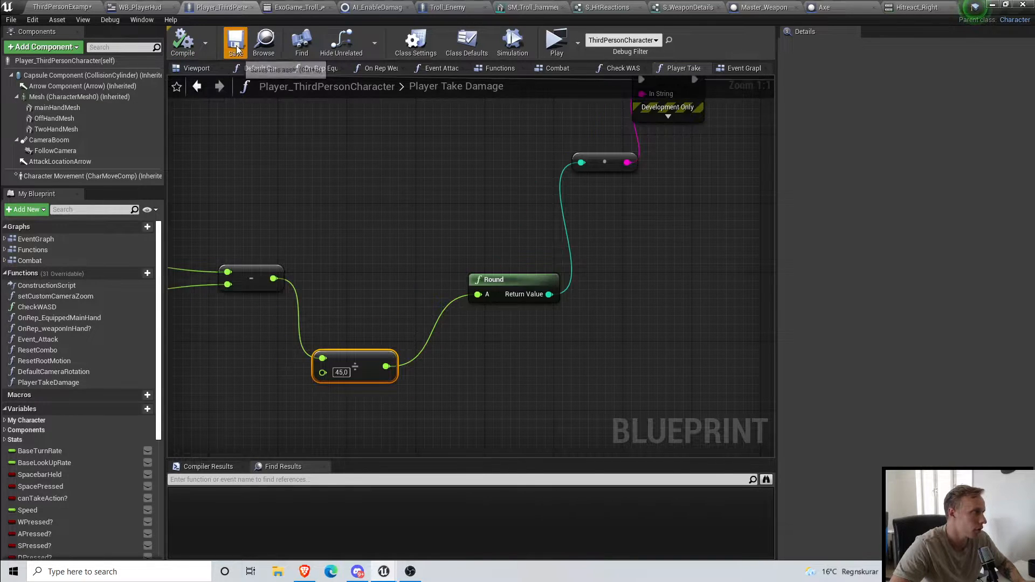
pyautogui.scroll(-3, 454, 247)
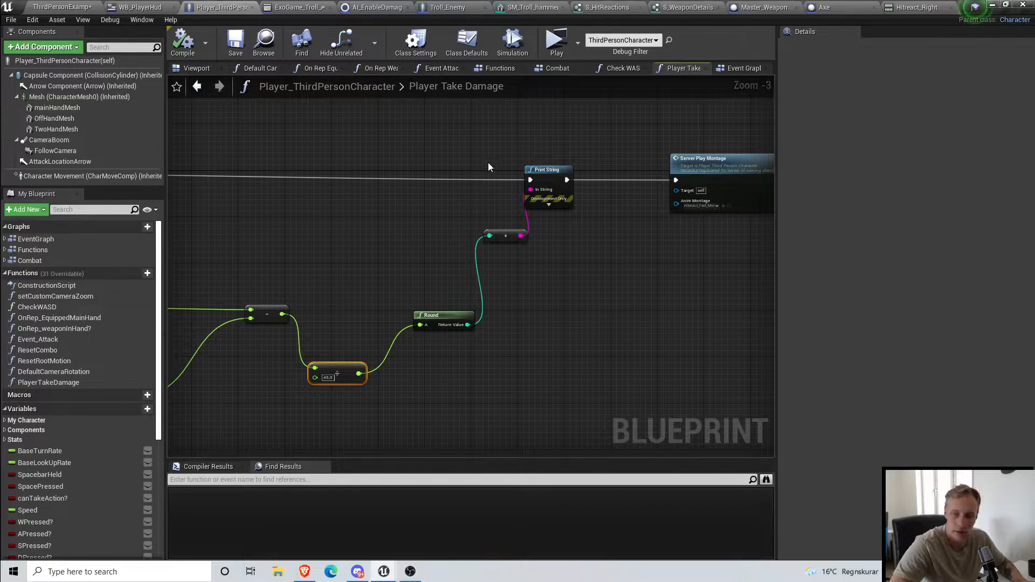
pyautogui.moveTo(645, 276); pyautogui.dragTo(579, 290, button='right')
pyautogui.moveTo(417, 180); pyautogui.dragTo(630, 319)
pyautogui.click(332, 247)
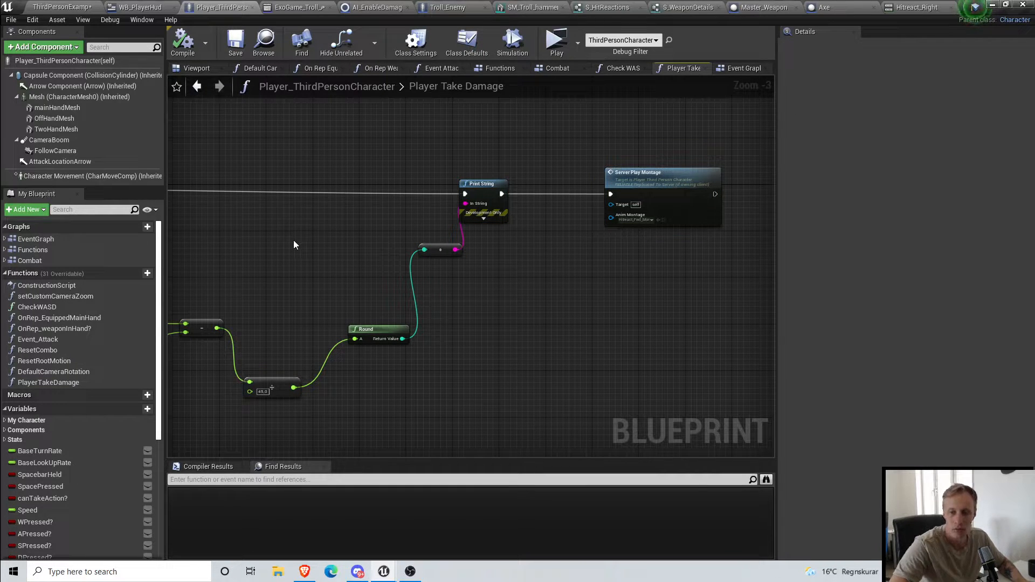
pyautogui.click(236, 43)
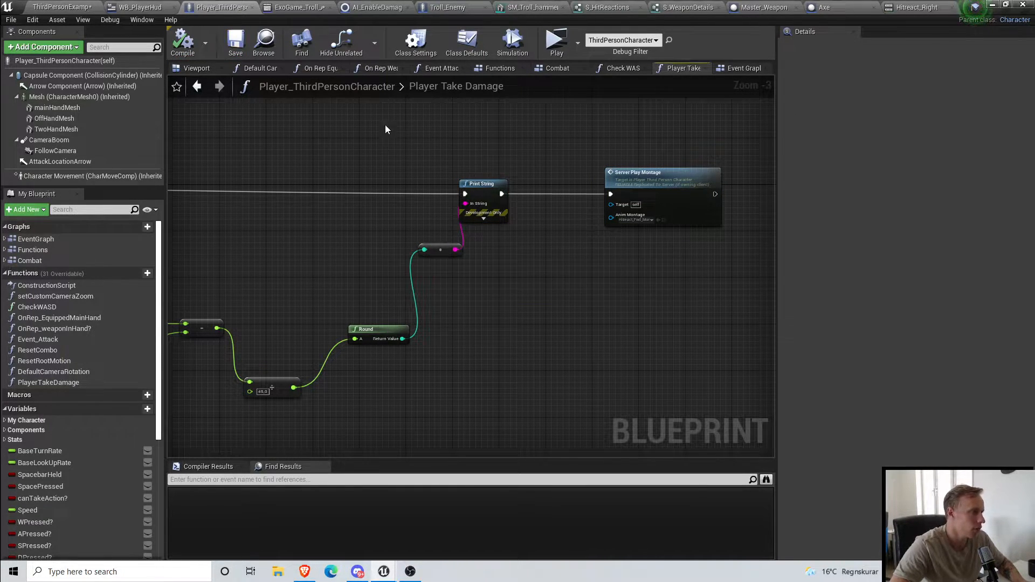
# Step: Adjust the spacing of Print String and Server Play Montage along the execution line, and save the blueprint
pyautogui.moveTo(300, 150); pyautogui.dragTo(695, 251)
pyautogui.moveTo(676, 176); pyautogui.dragTo(699, 171)
pyautogui.click(593, 270)
pyautogui.moveTo(578, 268); pyautogui.dragTo(546, 247, button='right')
pyautogui.scroll(-2, 693, 256)
pyautogui.scroll(2, 502, 222)
pyautogui.moveTo(516, 199); pyautogui.dragTo(550, 200)
pyautogui.moveTo(647, 260); pyautogui.dragTo(623, 261, button='right')
pyautogui.click(235, 43)
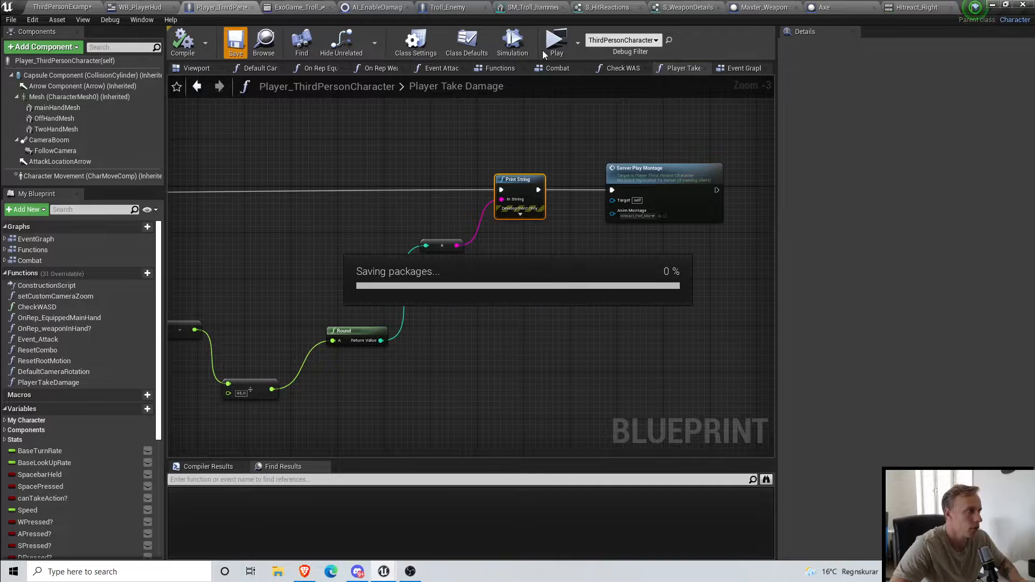
# Step: Play-test the level, letting the troll hit the player from different sides to check the printed rounded direction value, and end the session
pyautogui.hotkey('alt', 'p')
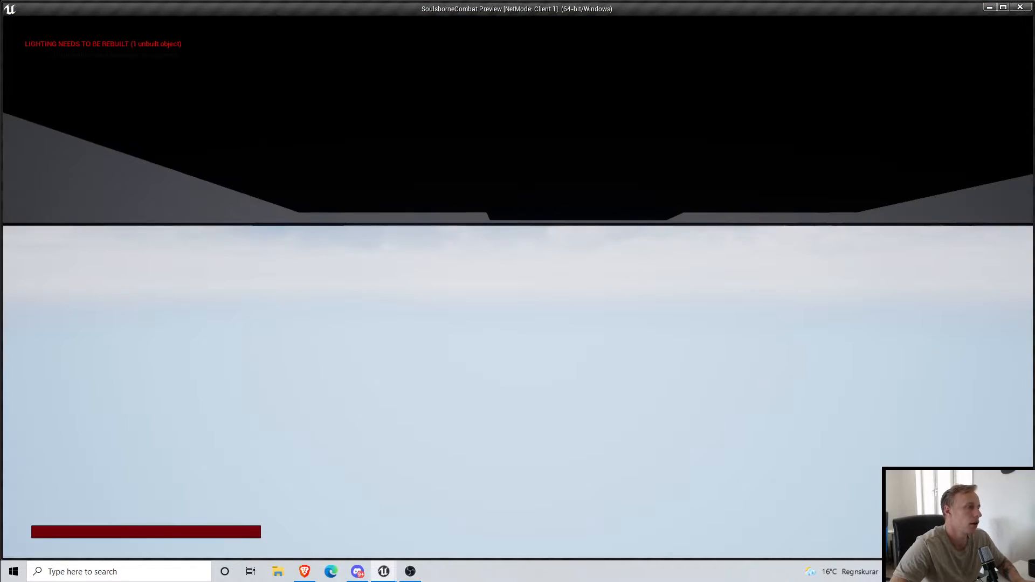
pyautogui.press('w')
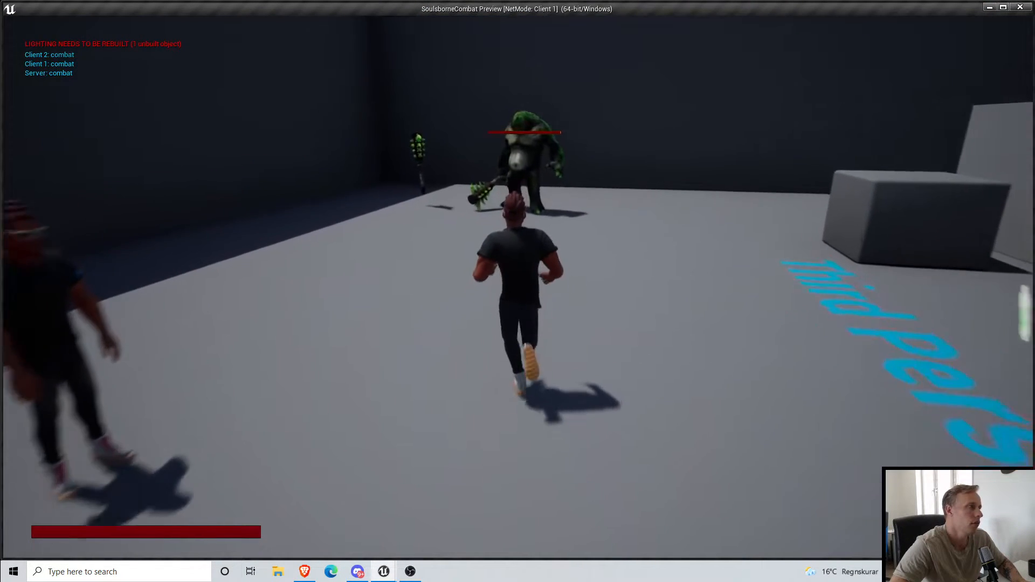
pyautogui.press('w')
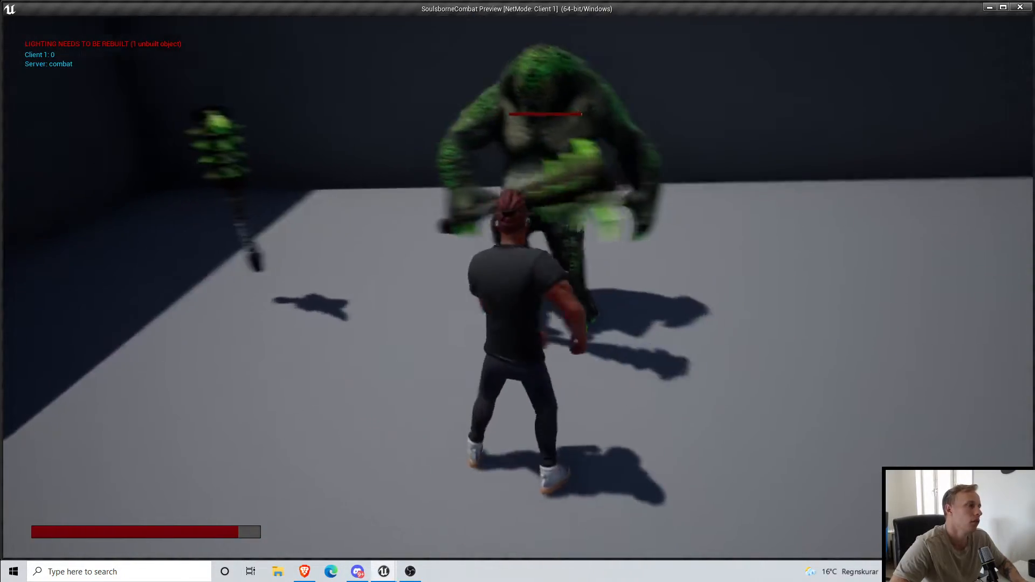
pyautogui.press('w')
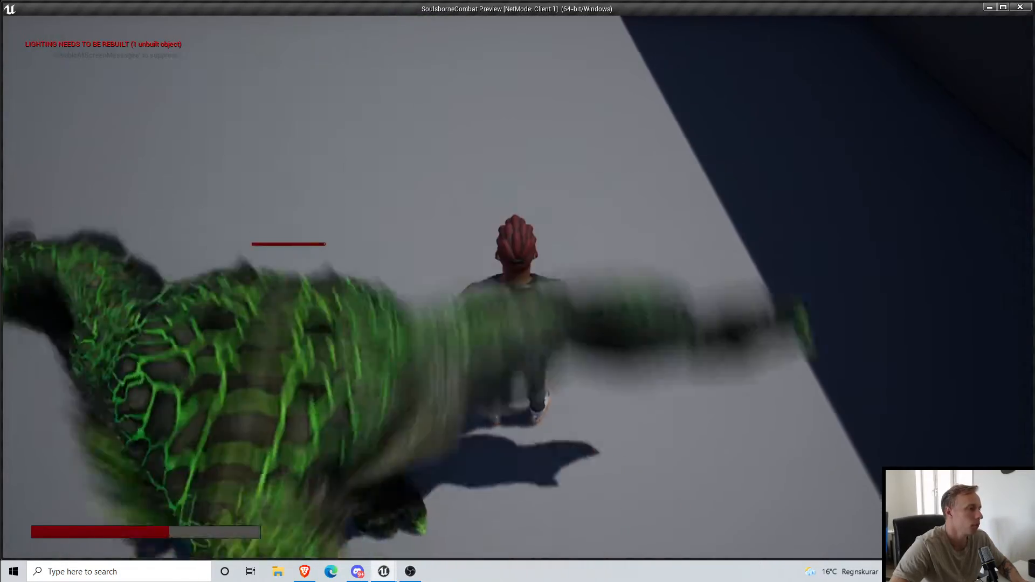
pyautogui.press('Escape')
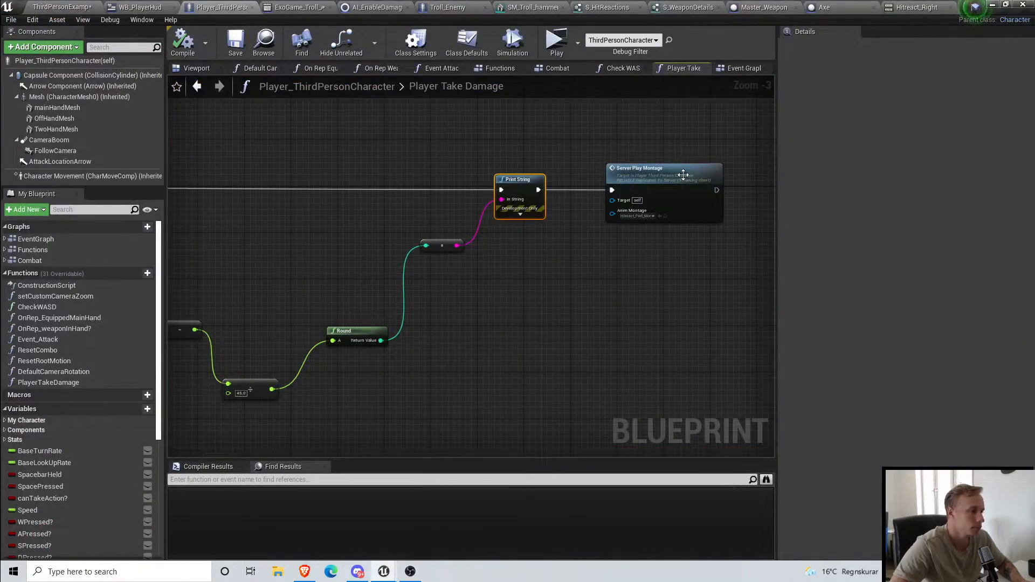
# Step: Save the blueprint and add a Switch on Int node that uses Round's return value as its selection
pyautogui.click(236, 44)
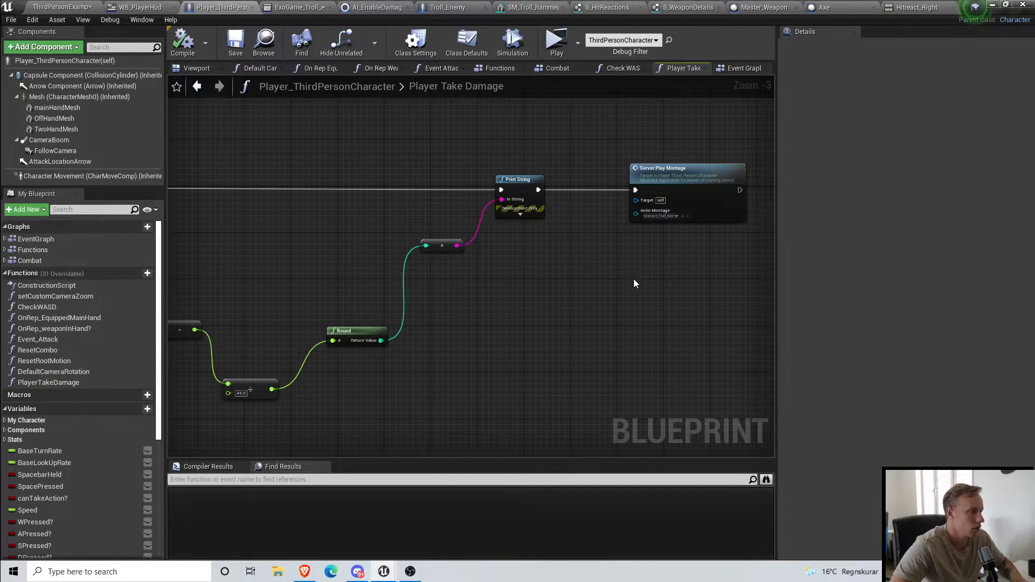
pyautogui.scroll(-3, 476, 238)
pyautogui.scroll(5, 477, 238)
pyautogui.moveTo(452, 173); pyautogui.dragTo(728, 299)
pyautogui.moveTo(640, 263); pyautogui.dragTo(524, 297, button='right')
pyautogui.click(298, 305)
pyautogui.moveTo(220, 429); pyautogui.dragTo(376, 414)
pyautogui.write('switch')
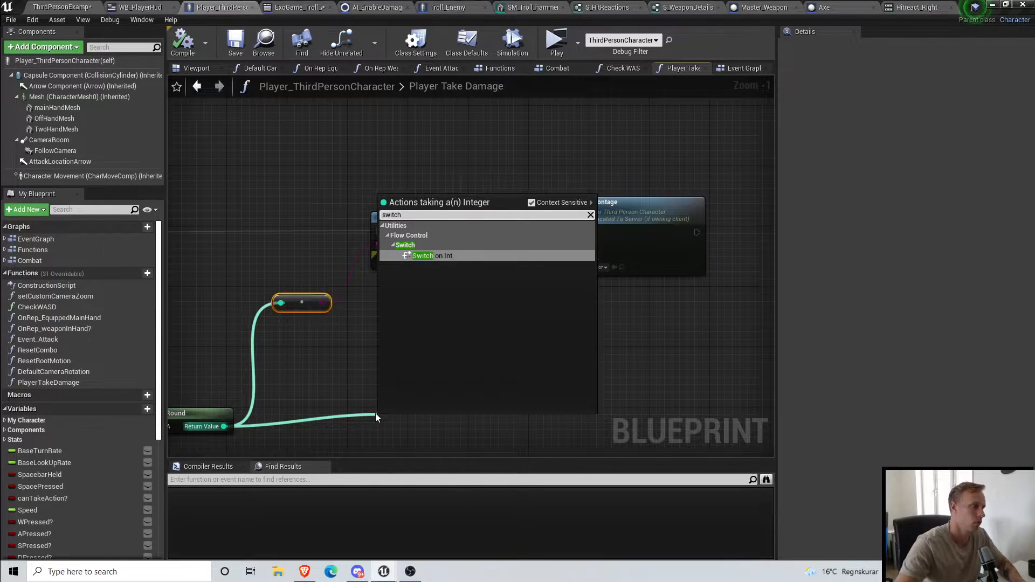
pyautogui.click(434, 257)
pyautogui.moveTo(420, 417); pyautogui.dragTo(426, 345)
# Step: Add output pins 0 and 1 to the Switch on Int node
pyautogui.moveTo(234, 178); pyautogui.dragTo(410, 299)
pyautogui.moveTo(409, 299); pyautogui.dragTo(474, 266, button='right')
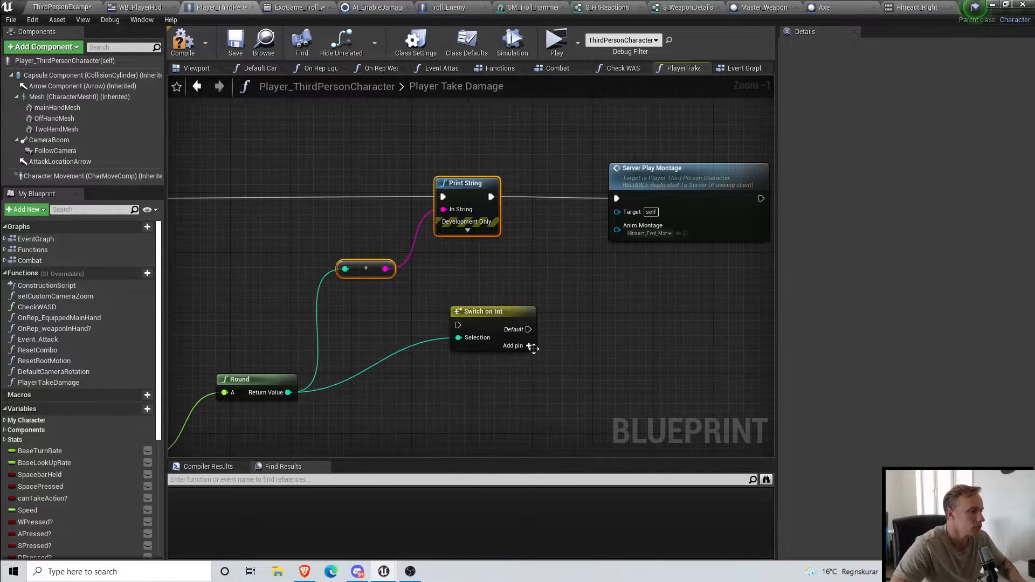
pyautogui.click(531, 346)
pyautogui.click(531, 359)
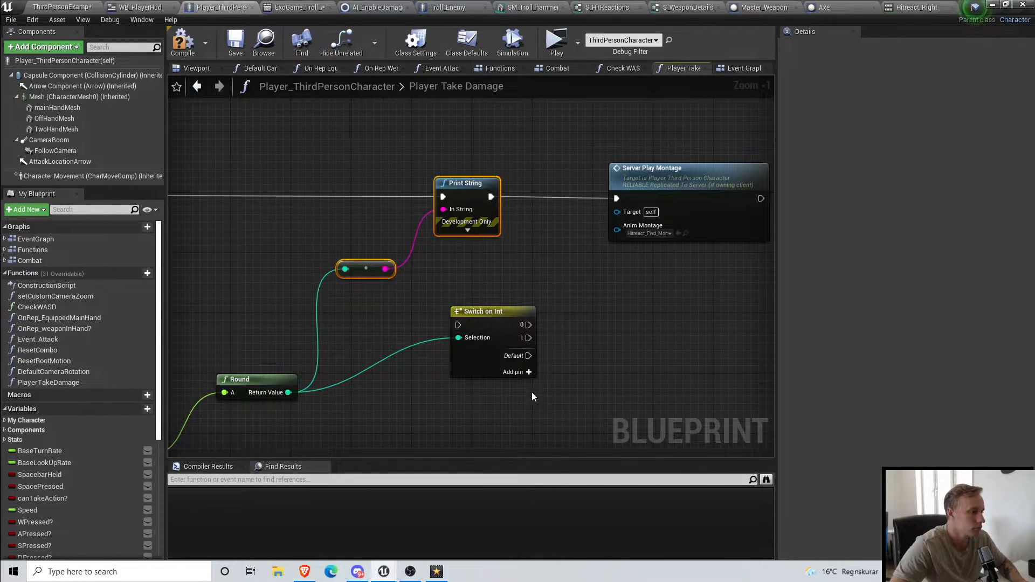
# Step: Add output pin 2 to the Switch on Int node
pyautogui.click(528, 373)
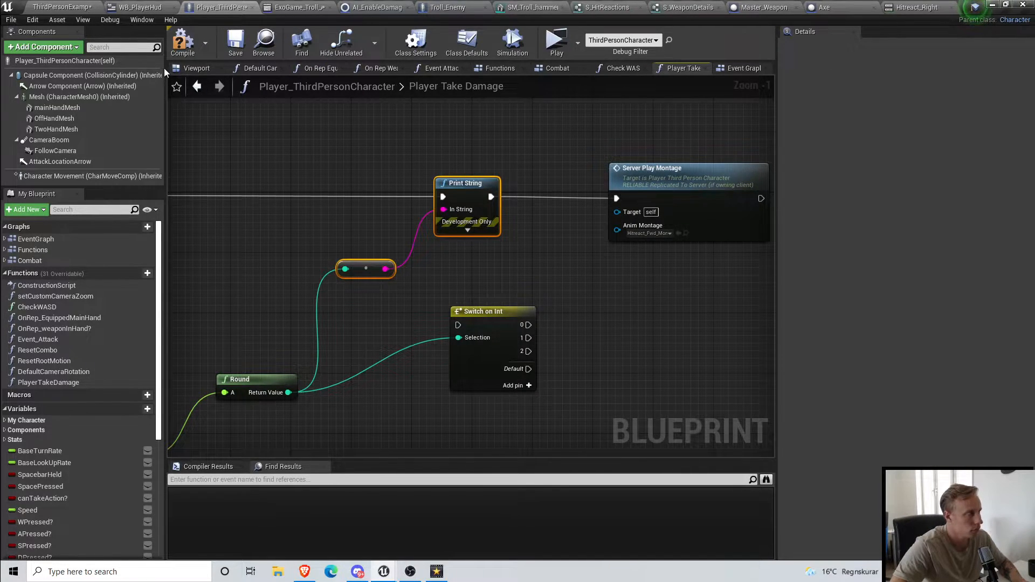
pyautogui.click(474, 315)
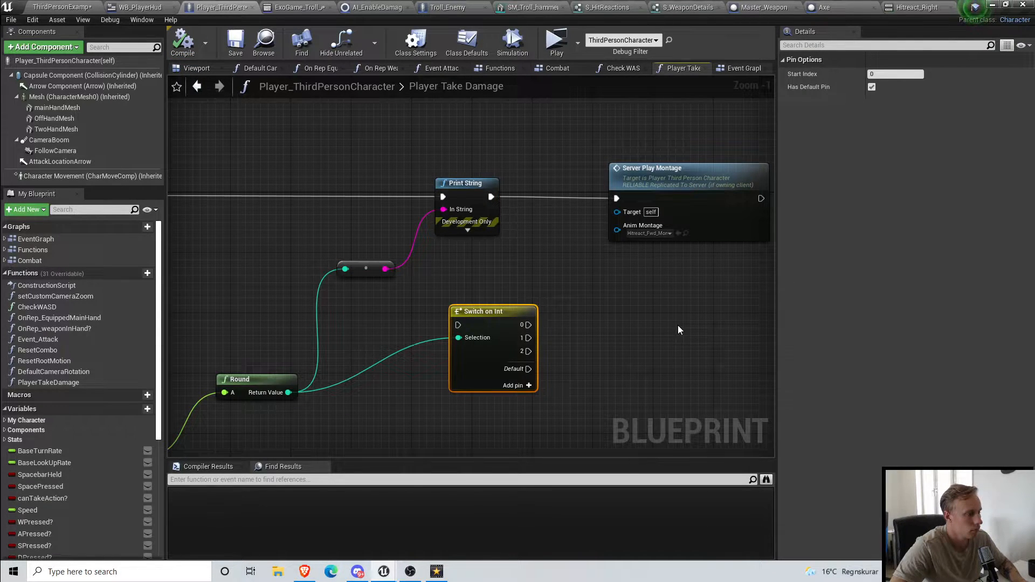
pyautogui.scroll(-2, 520, 291)
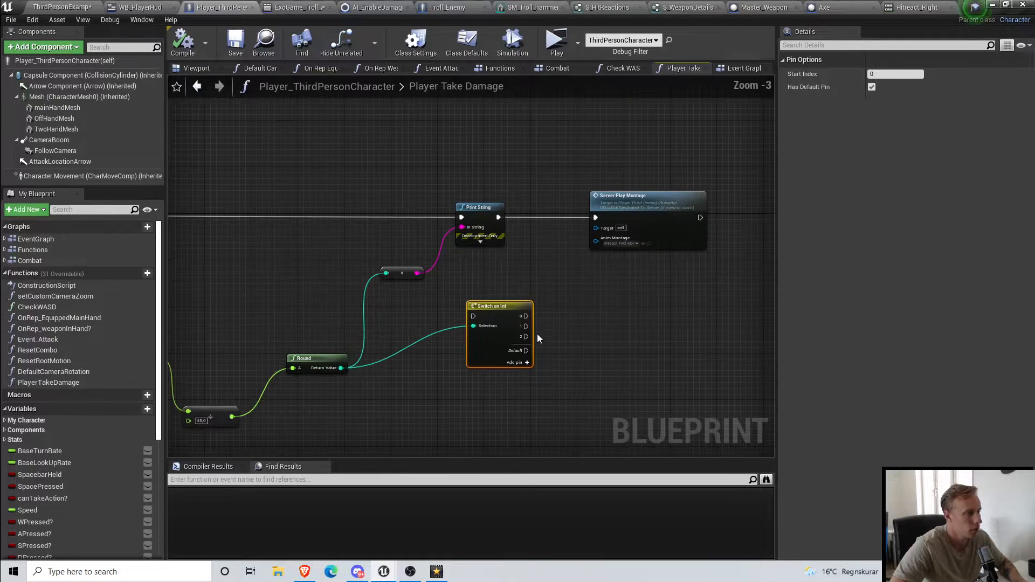
pyautogui.rightClick(523, 318)
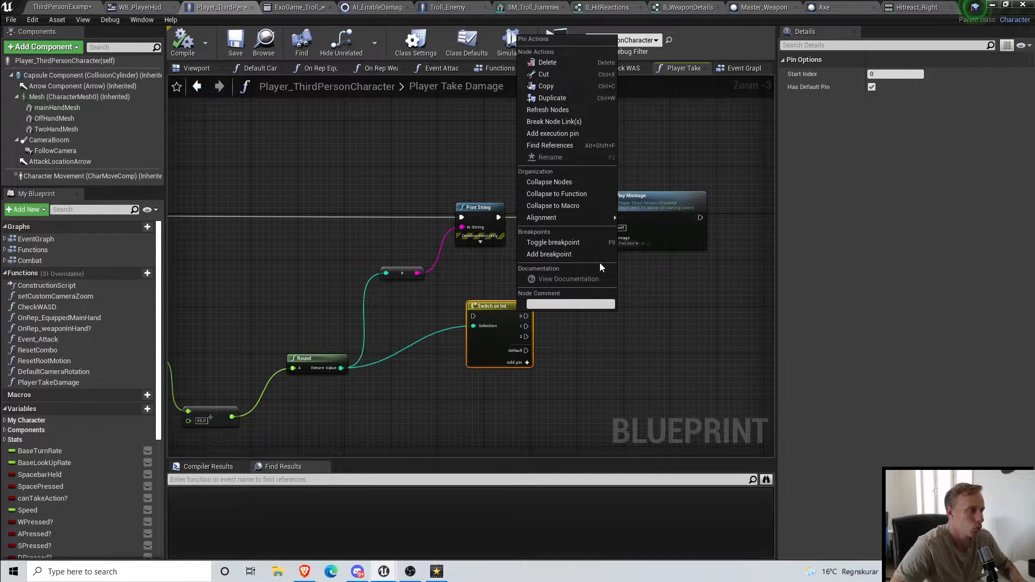
pyautogui.click(573, 358)
pyautogui.moveTo(520, 349); pyautogui.dragTo(571, 259, button='right')
pyautogui.scroll(-4, 571, 258)
pyautogui.scroll(2, 513, 226)
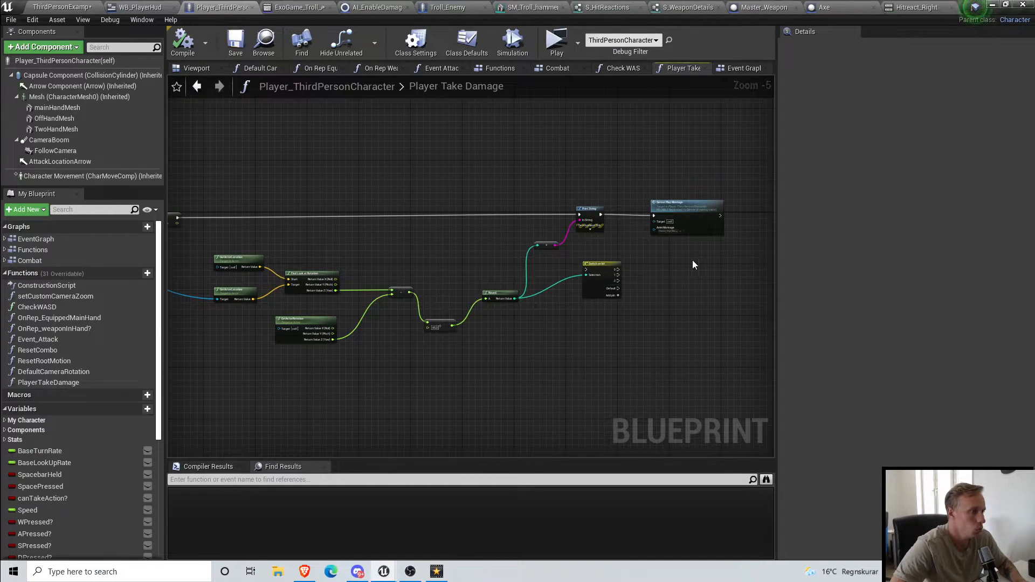
# Step: Move the Print String node back along the execution line, away from Server Play Montage and the Switch on Int node
pyautogui.scroll(4, 598, 280)
pyautogui.moveTo(479, 168); pyautogui.dragTo(560, 177, button='right')
pyautogui.moveTo(351, 127); pyautogui.dragTo(496, 211)
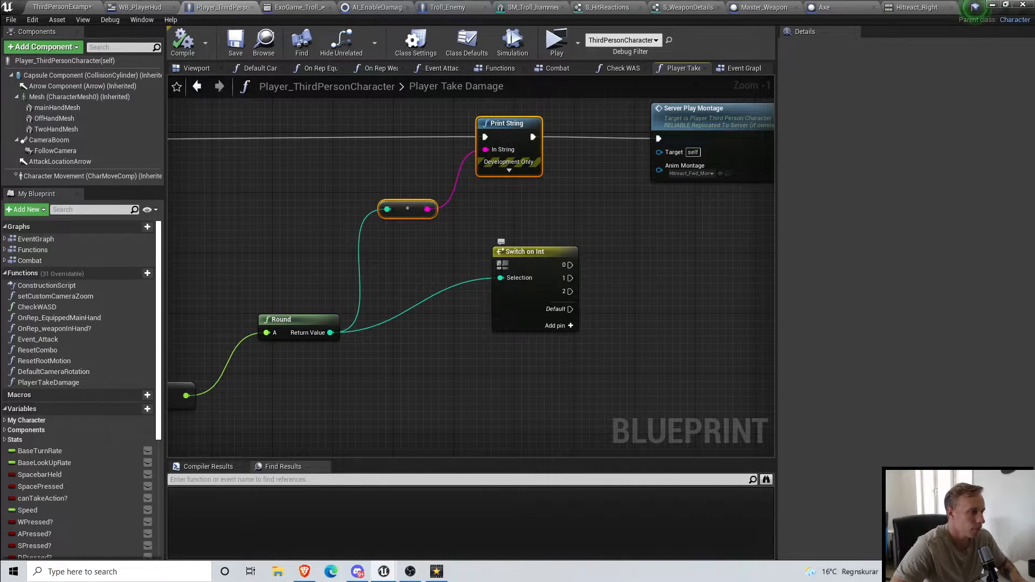
pyautogui.click(574, 210)
pyautogui.scroll(-2, 504, 262)
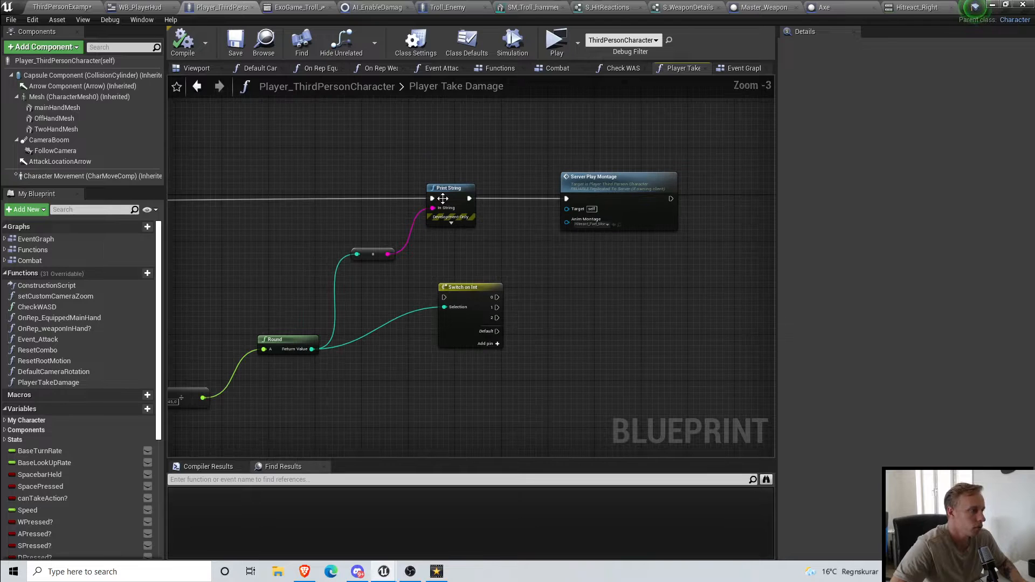
pyautogui.moveTo(440, 189); pyautogui.dragTo(322, 218)
pyautogui.moveTo(232, 232); pyautogui.dragTo(544, 208, button='right')
pyautogui.moveTo(413, 225); pyautogui.dragTo(372, 250, button='right')
pyautogui.scroll(-4, 429, 237)
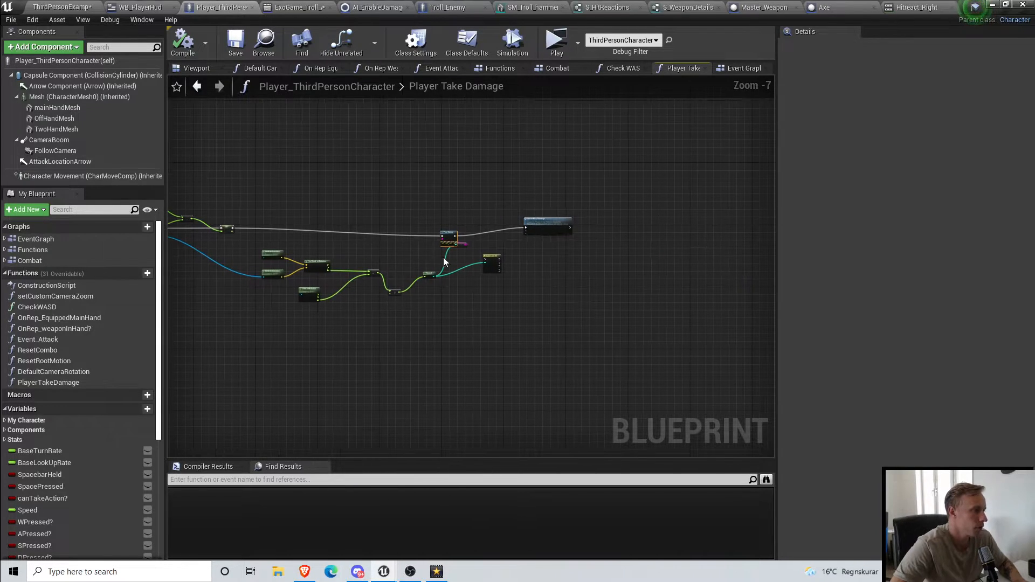
pyautogui.moveTo(457, 227); pyautogui.dragTo(435, 236)
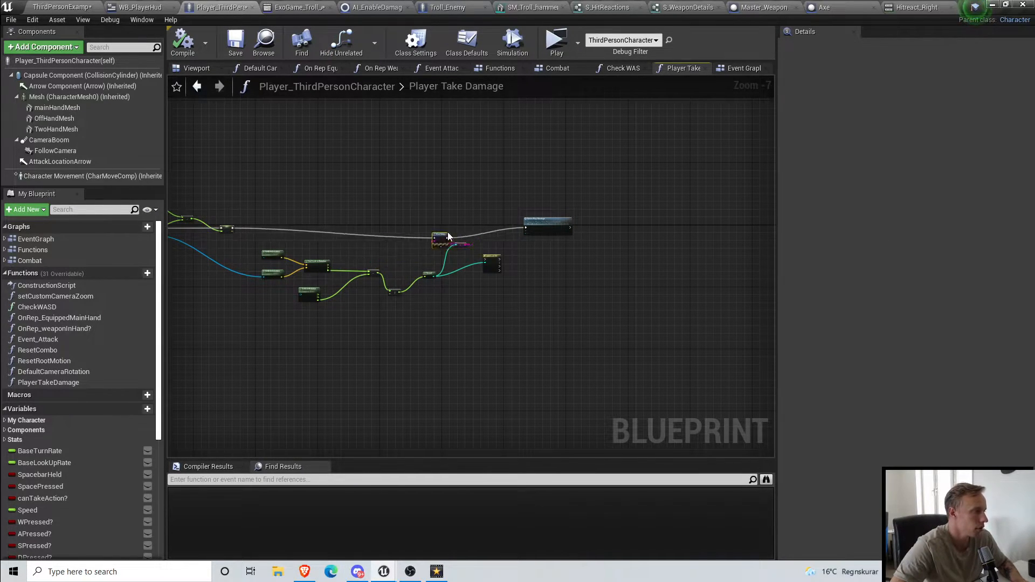
pyautogui.scroll(4, 515, 235)
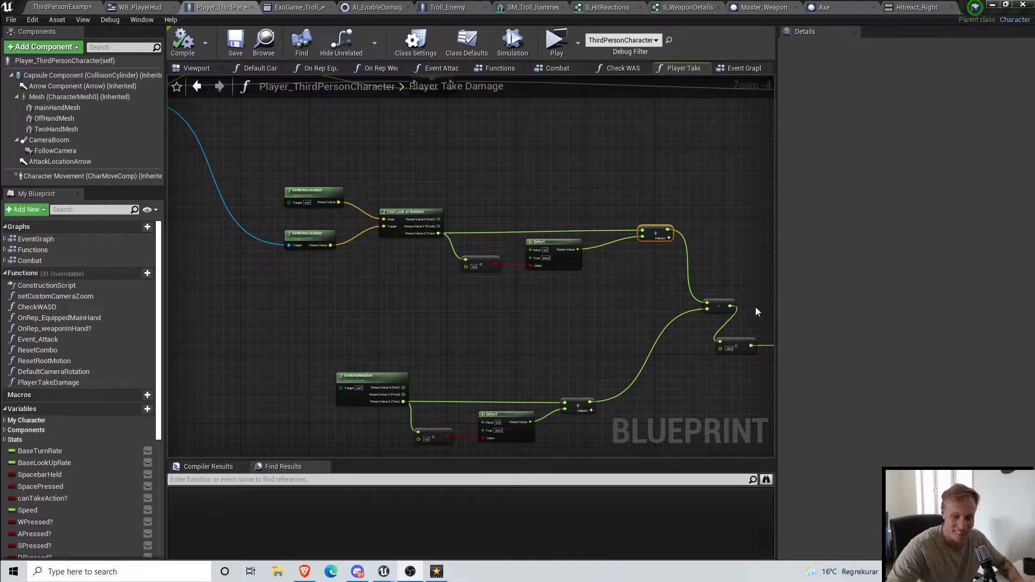
# Step: Rearrange the upper addition, division and subtraction nodes so the subtraction feeds directly across into the division by 45
pyautogui.moveTo(529, 317); pyautogui.dragTo(470, 270, button='right')
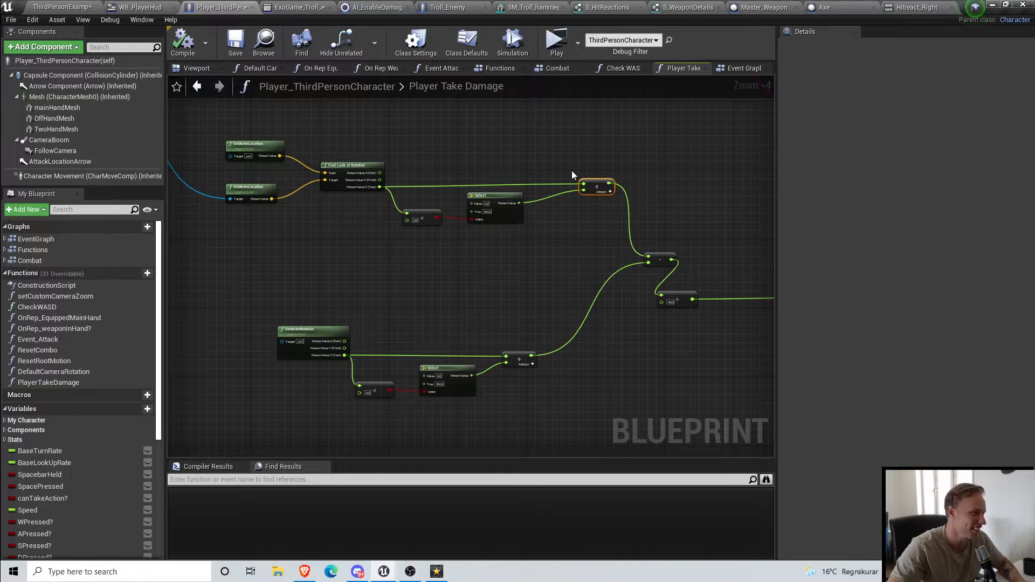
pyautogui.moveTo(591, 186); pyautogui.dragTo(586, 191)
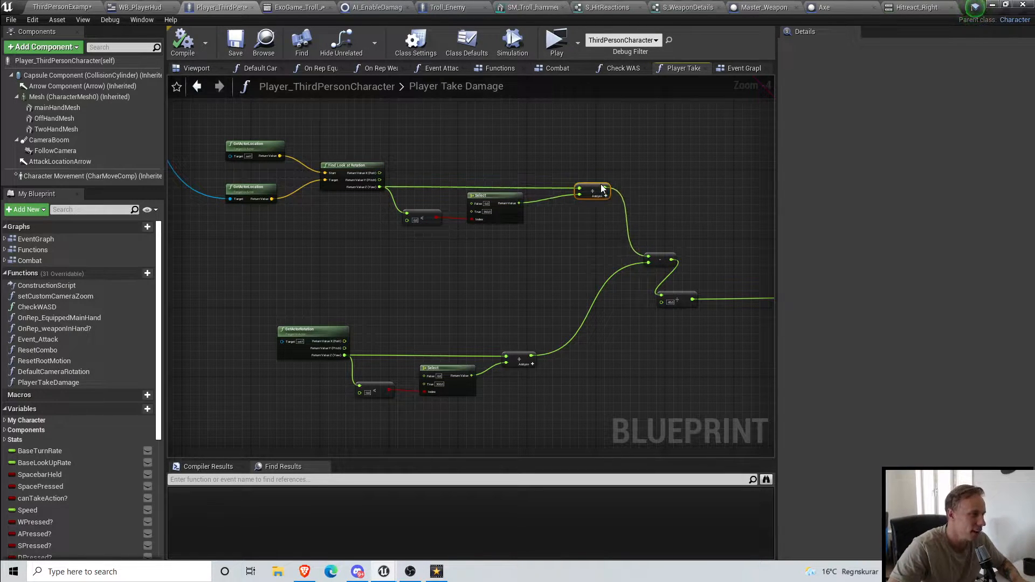
pyautogui.moveTo(522, 338); pyautogui.dragTo(525, 292, button='right')
pyautogui.moveTo(603, 295); pyautogui.dragTo(650, 258)
pyautogui.moveTo(588, 254); pyautogui.dragTo(587, 262)
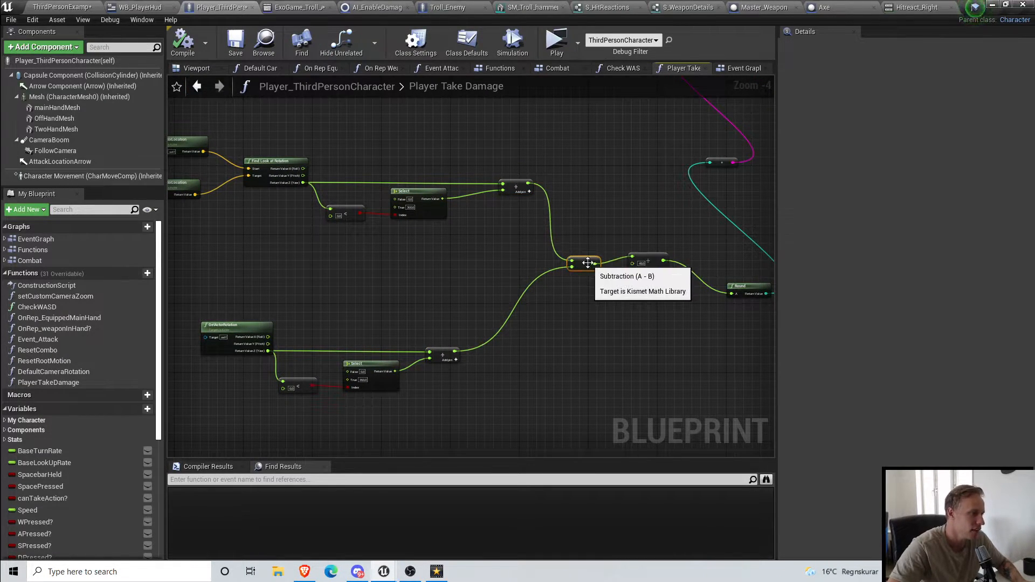
# Step: Move the whole GetActorRotation branch with its less-than, Select and addition nodes up beneath the Find Look at Rotation branch
pyautogui.moveTo(315, 324); pyautogui.dragTo(491, 322, button='right')
pyautogui.moveTo(354, 283); pyautogui.dragTo(636, 386)
pyautogui.moveTo(620, 340); pyautogui.dragTo(629, 253)
pyautogui.click(670, 338)
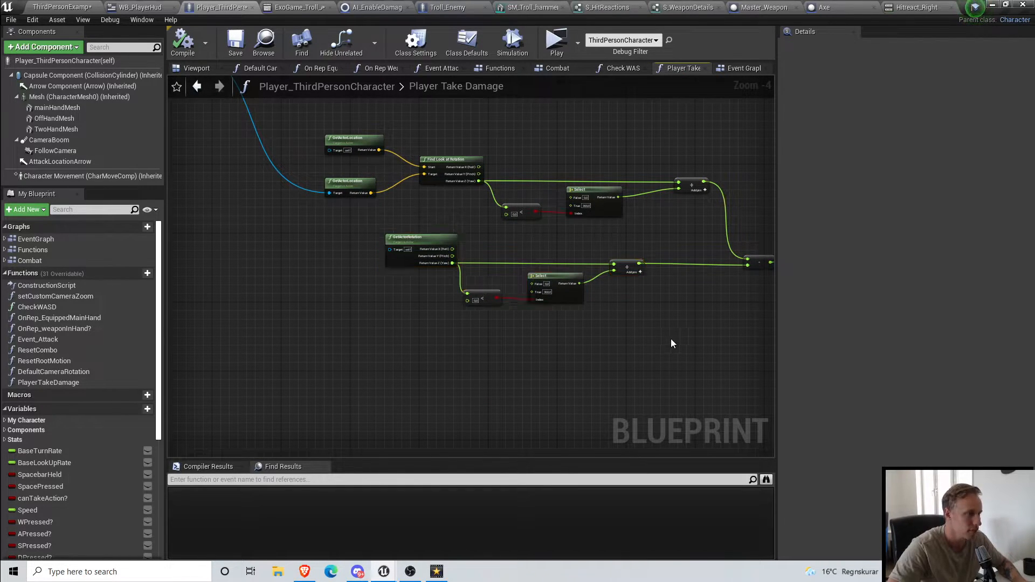
# Step: Examine the GetActorLocation, Find Look at Rotation and GetActorRotation nodes and how their yaw branches reach the subtraction
pyautogui.moveTo(671, 339); pyautogui.dragTo(609, 339, button='right')
pyautogui.scroll(-2, 273, 358)
pyautogui.scroll(5, 313, 338)
pyautogui.moveTo(548, 218); pyautogui.dragTo(630, 295, button='right')
pyautogui.scroll(-2, 596, 251)
pyautogui.moveTo(199, 129); pyautogui.dragTo(450, 420)
pyautogui.moveTo(664, 274); pyautogui.dragTo(656, 271, button='right')
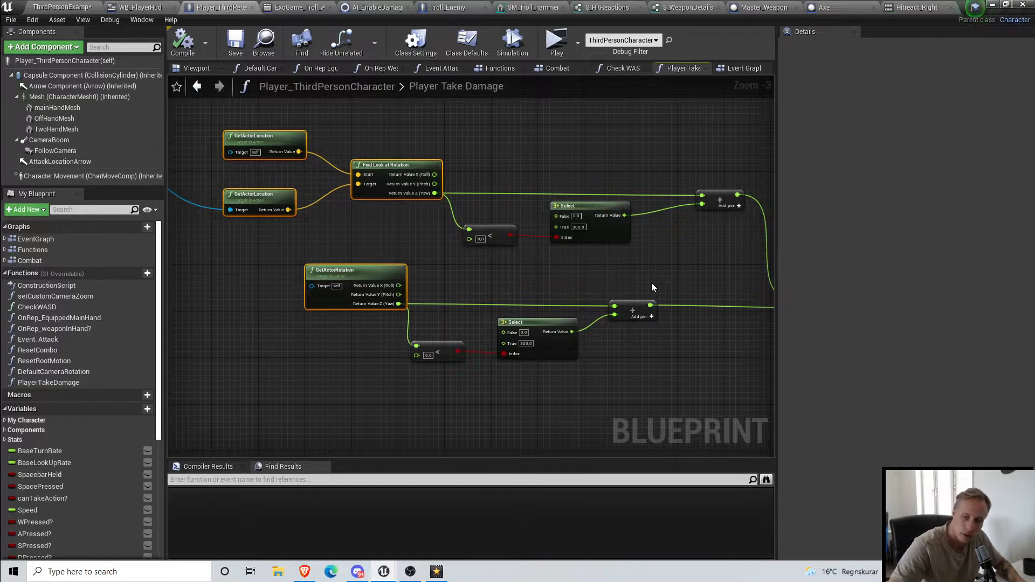
pyautogui.moveTo(651, 284); pyautogui.dragTo(448, 280, button='right')
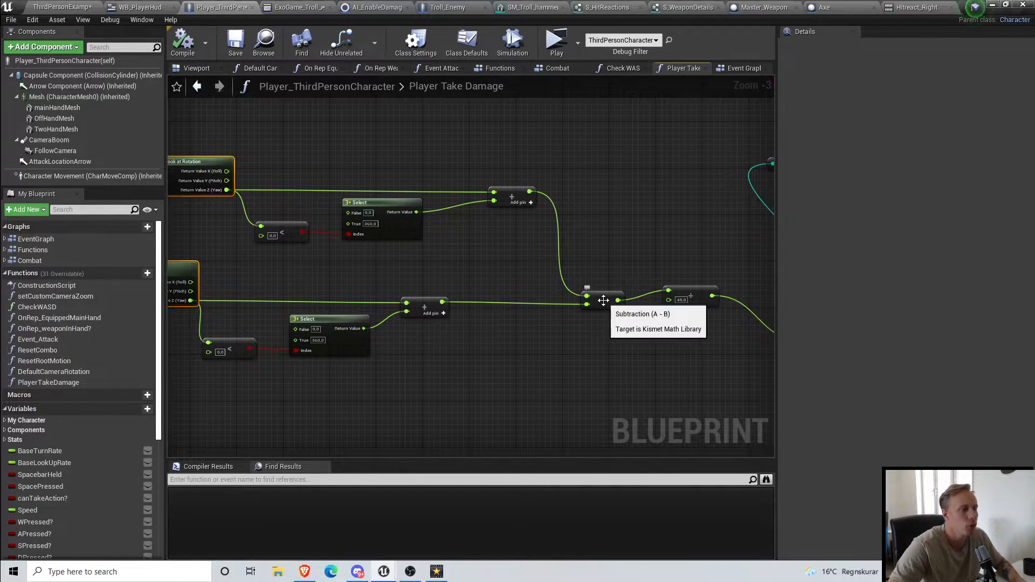
# Step: Nudge the subtraction node and align the lower branch's less-than and Select nodes beneath their upper counterparts, shifting its addition node along
pyautogui.moveTo(603, 300); pyautogui.dragTo(605, 294)
pyautogui.moveTo(452, 395); pyautogui.dragTo(515, 383, button='right')
pyautogui.click(197, 187)
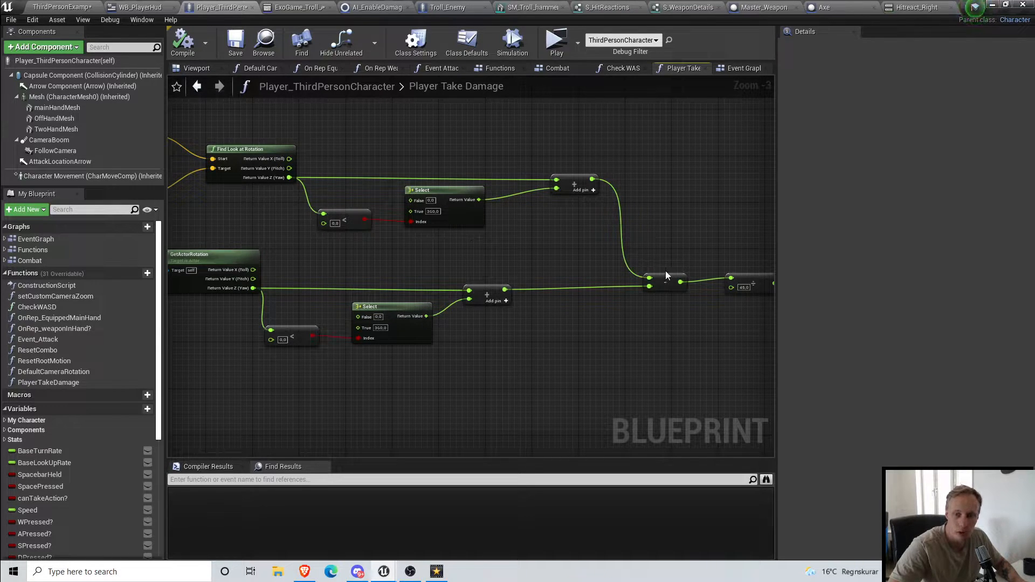
pyautogui.moveTo(302, 264); pyautogui.dragTo(383, 274, button='right')
pyautogui.scroll(2, 384, 259)
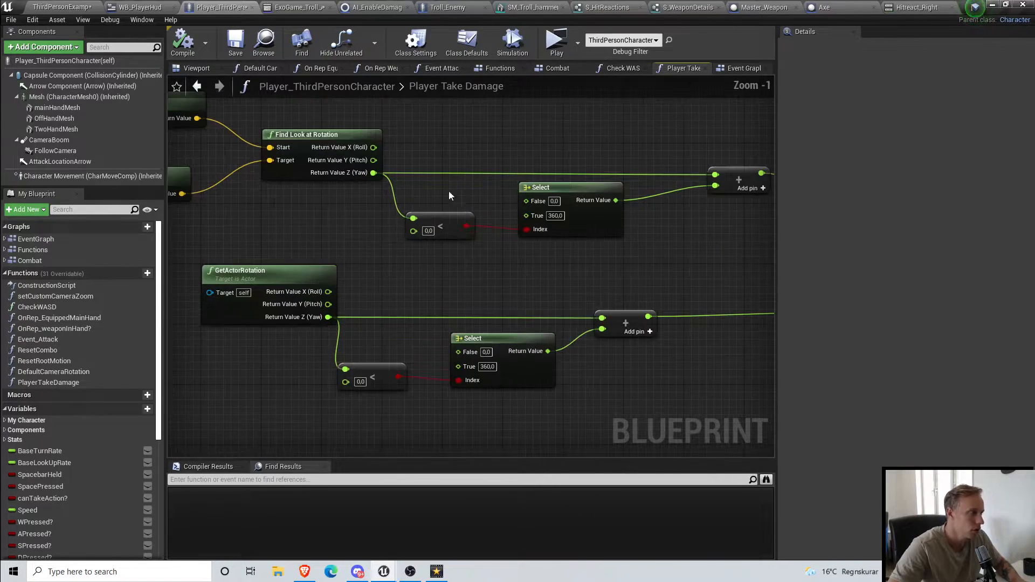
pyautogui.moveTo(566, 229); pyautogui.dragTo(511, 247, button='right')
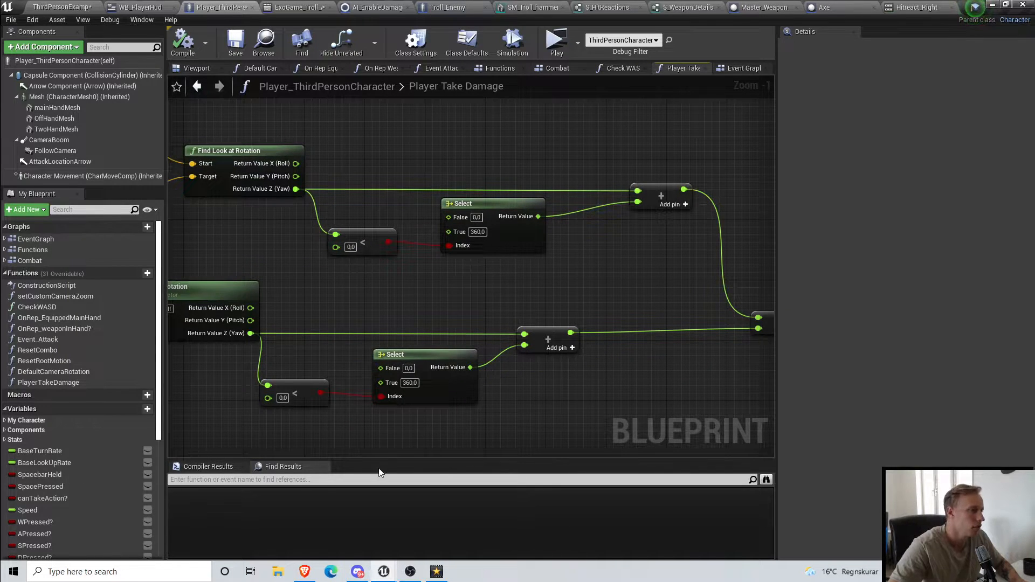
pyautogui.moveTo(220, 309); pyautogui.dragTo(323, 288)
pyautogui.moveTo(545, 313); pyautogui.dragTo(445, 306, button='right')
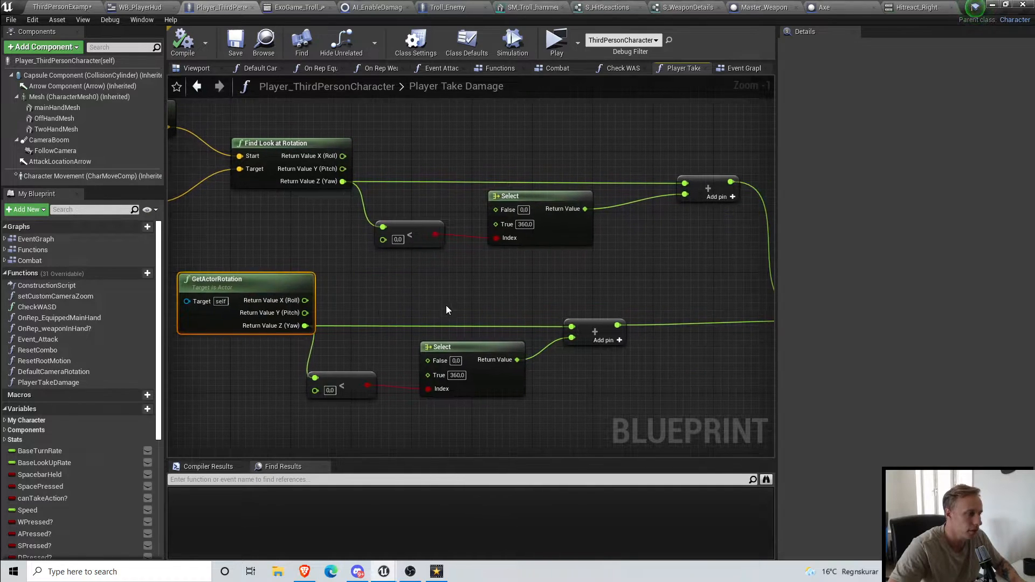
pyautogui.moveTo(546, 356); pyautogui.dragTo(554, 351)
pyautogui.click(710, 391)
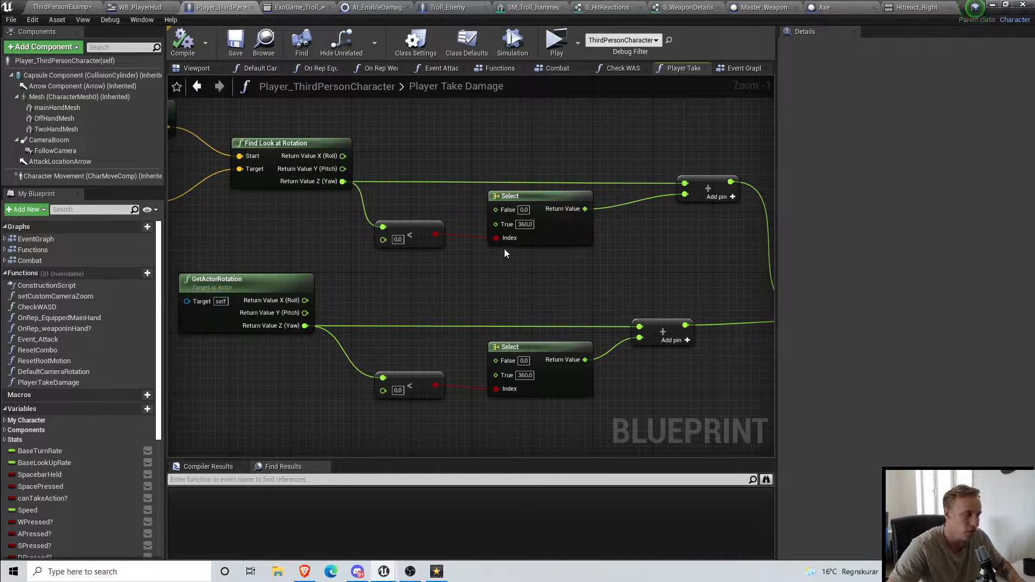
# Step: Review the yaw calculation from the less-than-zero checks and 360 Select values through subtraction, division by 45 and Round
pyautogui.scroll(-1, 446, 286)
pyautogui.scroll(1, 445, 286)
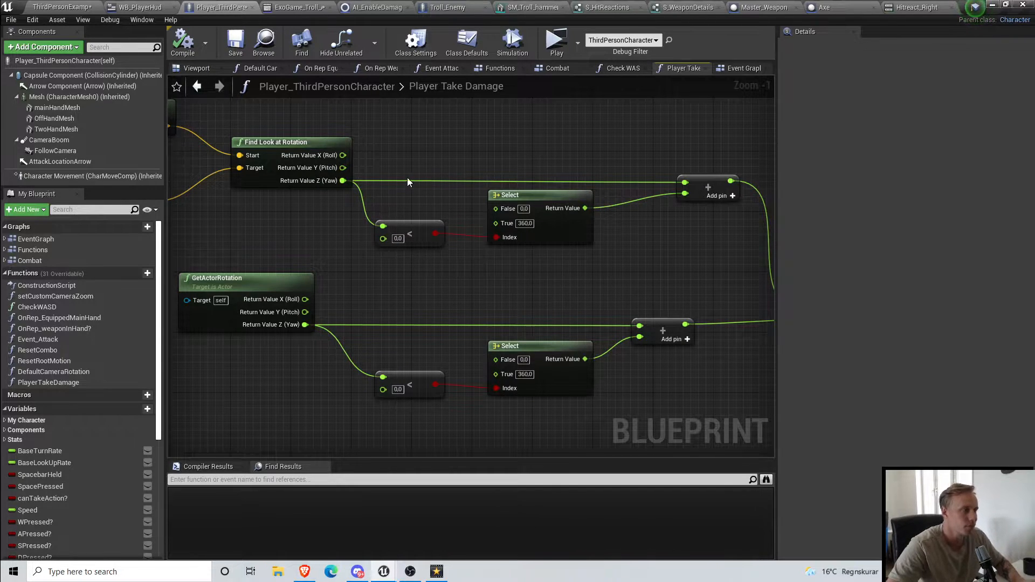
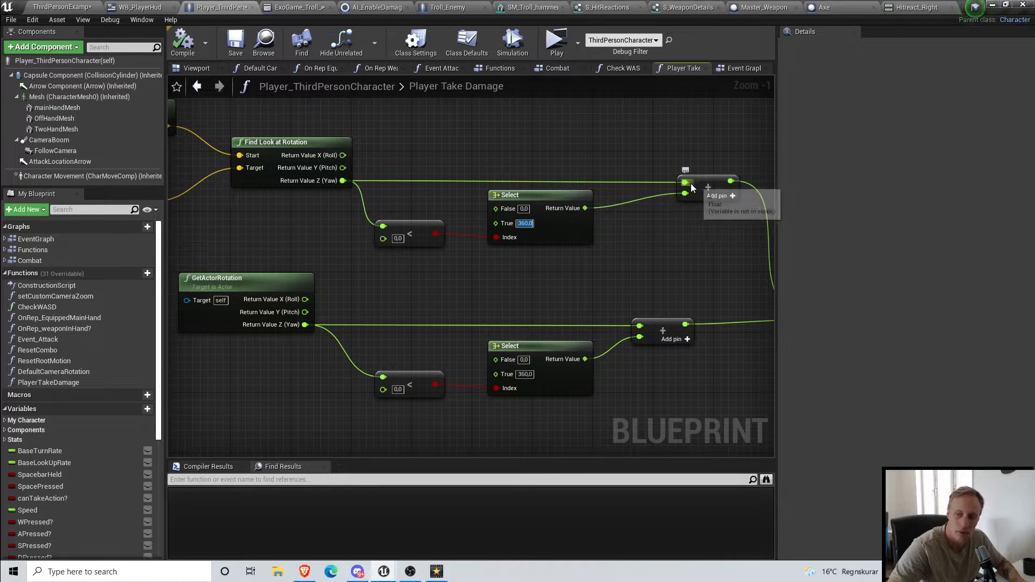
pyautogui.click(571, 263)
pyautogui.moveTo(372, 335); pyautogui.dragTo(374, 284, button='right')
pyautogui.click(658, 369)
pyautogui.moveTo(735, 361); pyautogui.dragTo(584, 370, button='right')
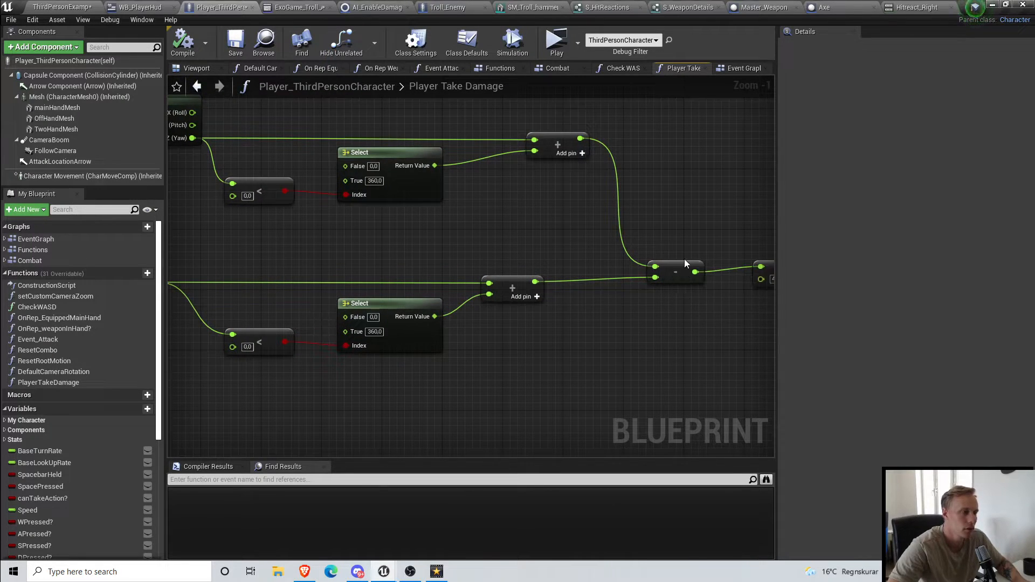
pyautogui.moveTo(471, 212); pyautogui.dragTo(694, 237, button='right')
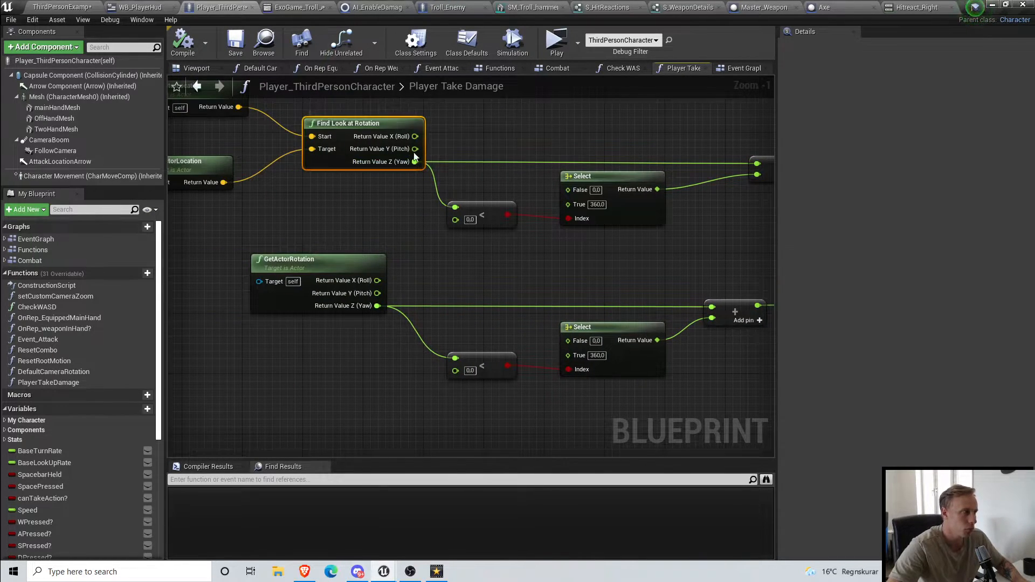
pyautogui.moveTo(592, 238); pyautogui.dragTo(450, 242, button='right')
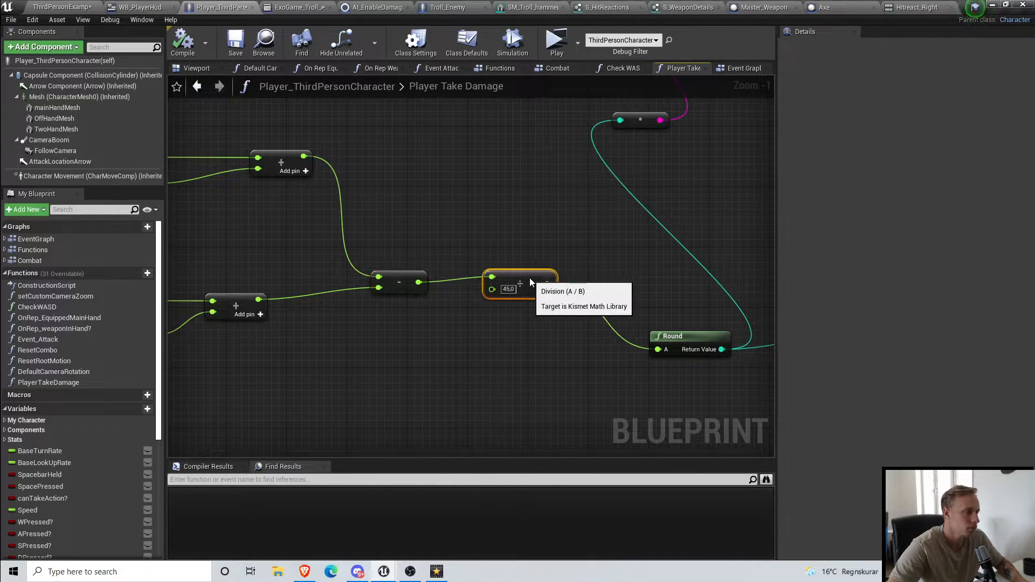
pyautogui.moveTo(728, 293); pyautogui.dragTo(510, 368, button='right')
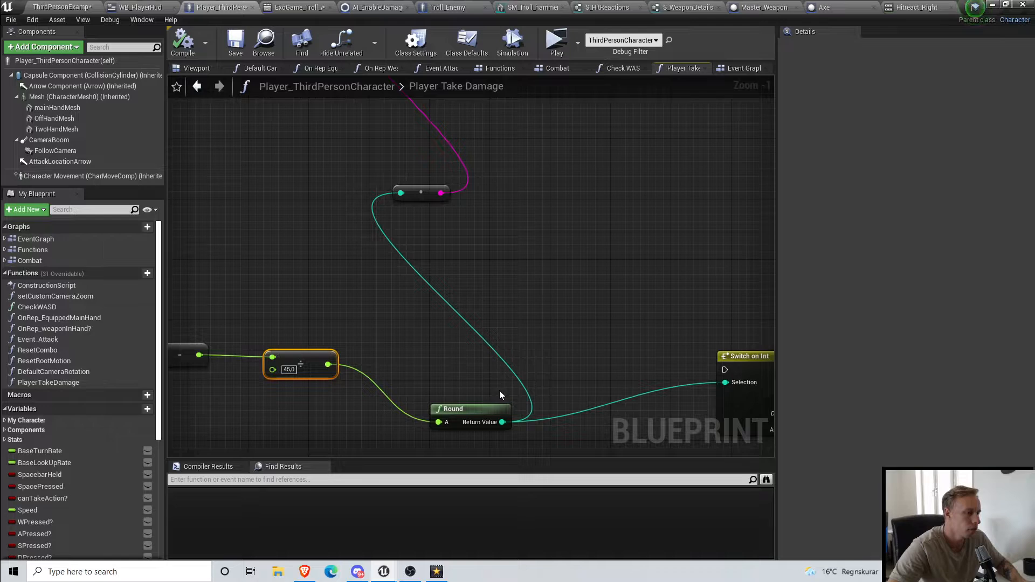
pyautogui.scroll(-3, 552, 323)
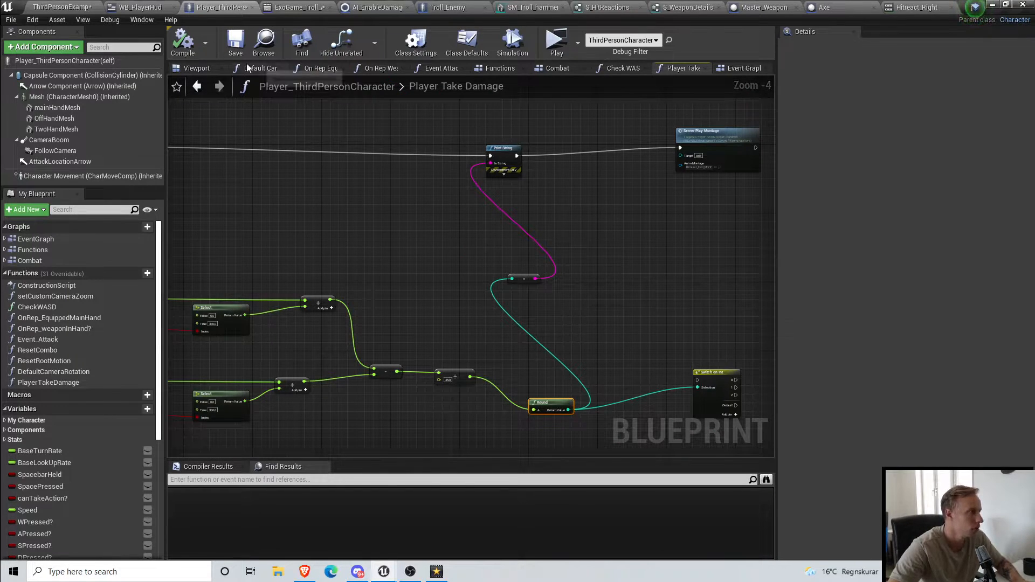
# Step: Start a play test and run the player character across the arena toward the green troll
pyautogui.click(565, 43)
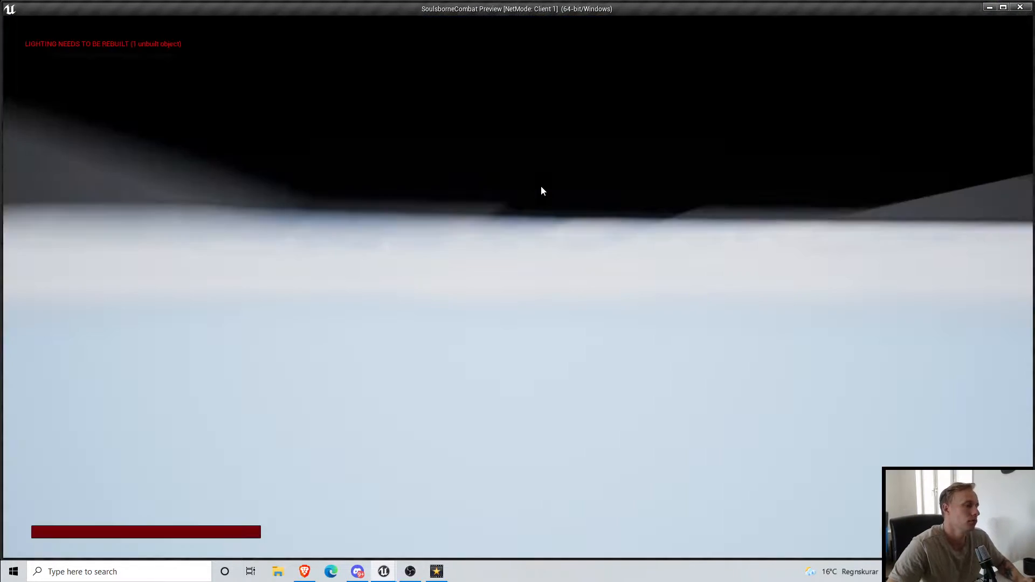
pyautogui.click(541, 189)
pyautogui.press('w')
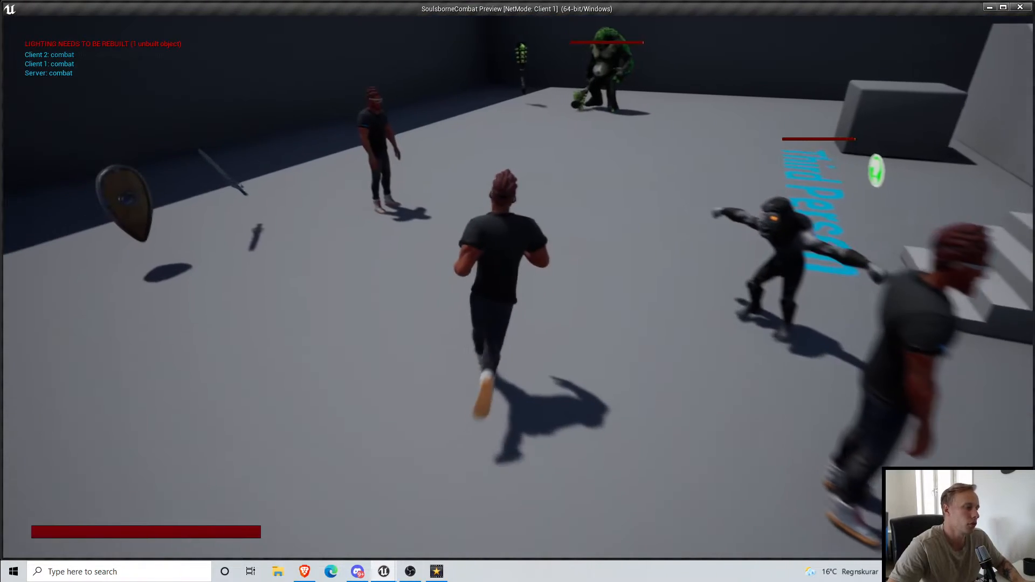
pyautogui.press('w')
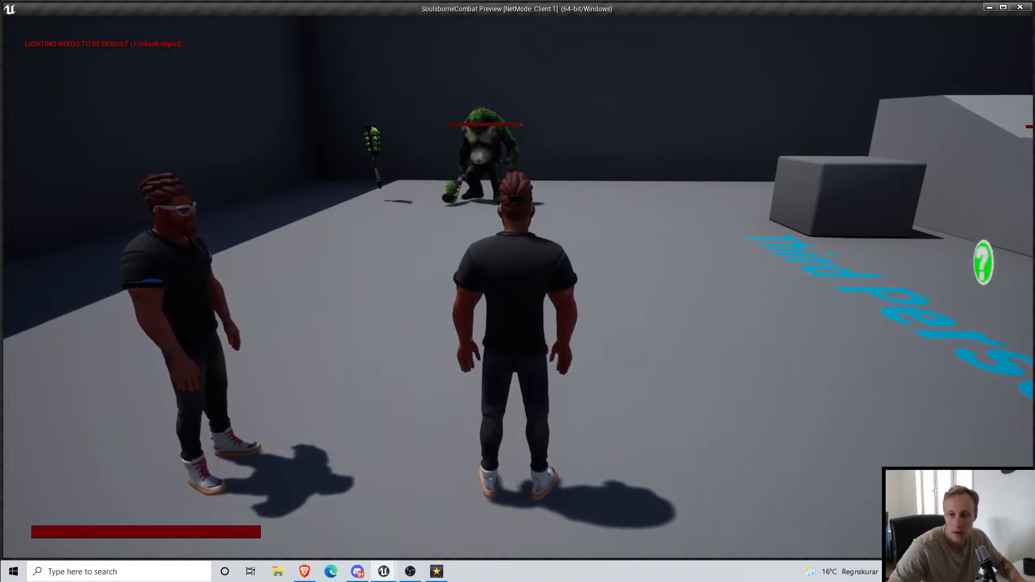
pyautogui.press('w')
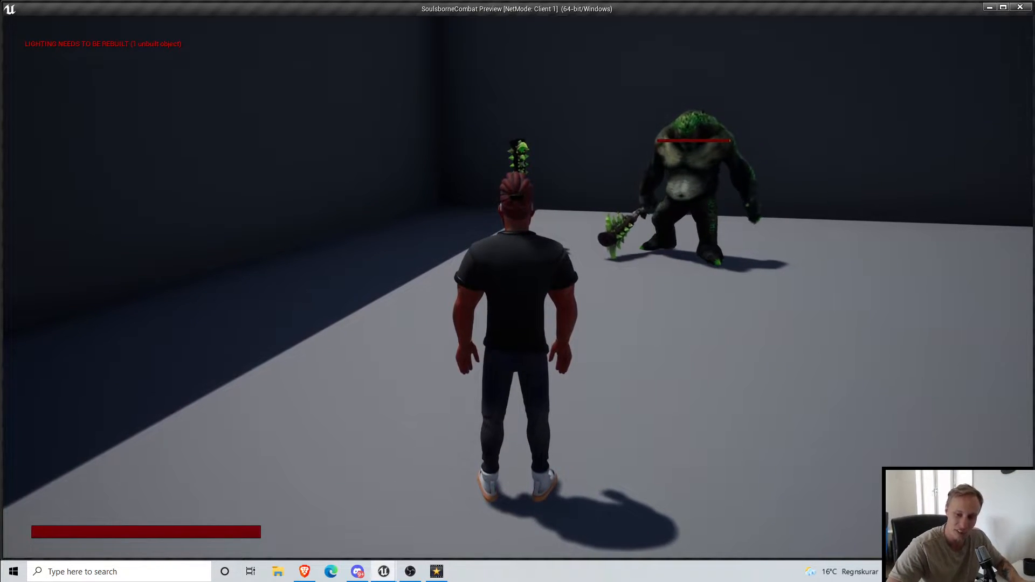
# Step: Take troll hits with the character facing different directions, check the printed direction numbers, and end the play test
pyautogui.press('s')
pyautogui.press('w')
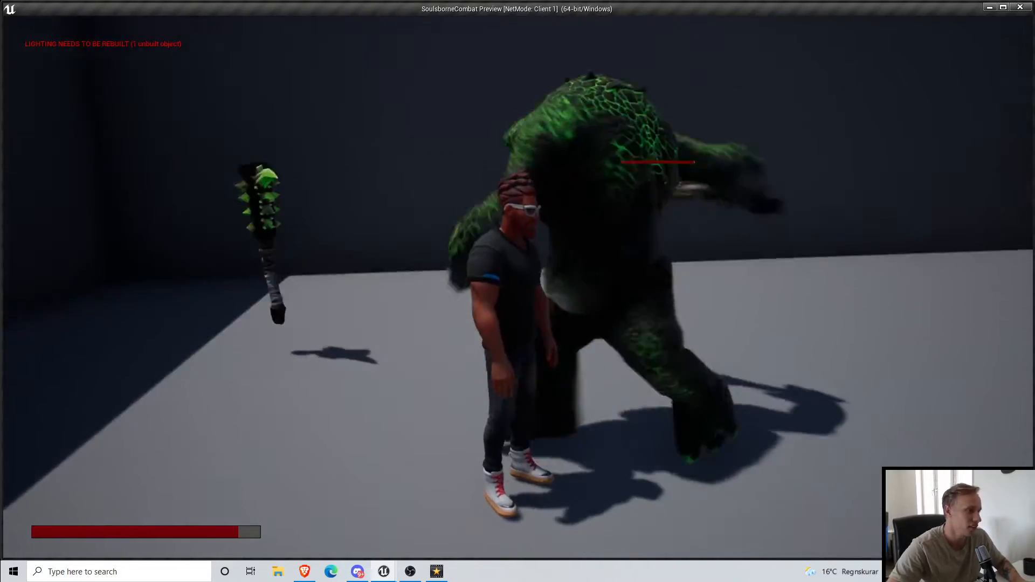
pyautogui.press('w')
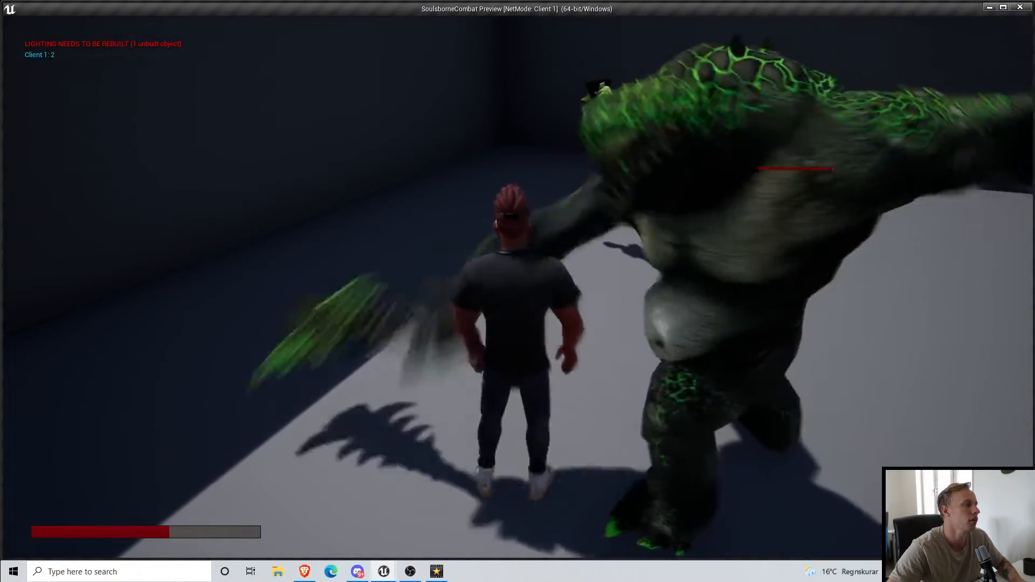
pyautogui.press('w')
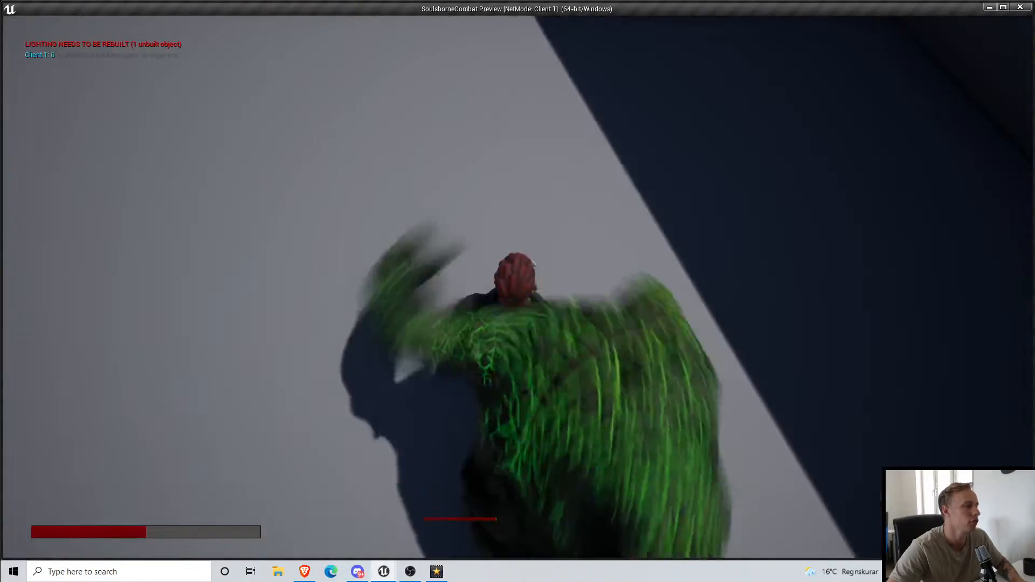
pyautogui.press('w')
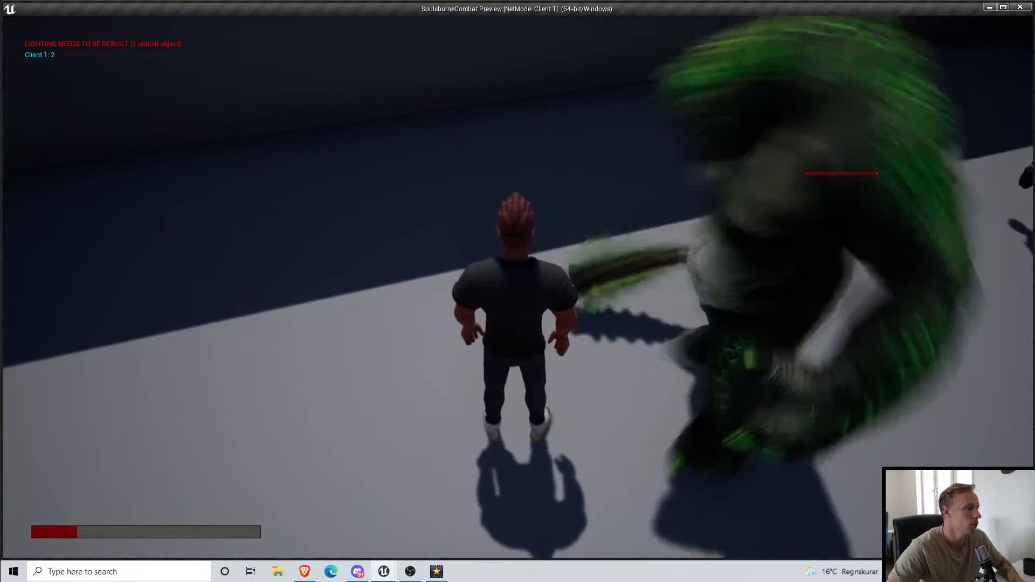
pyautogui.press('a')
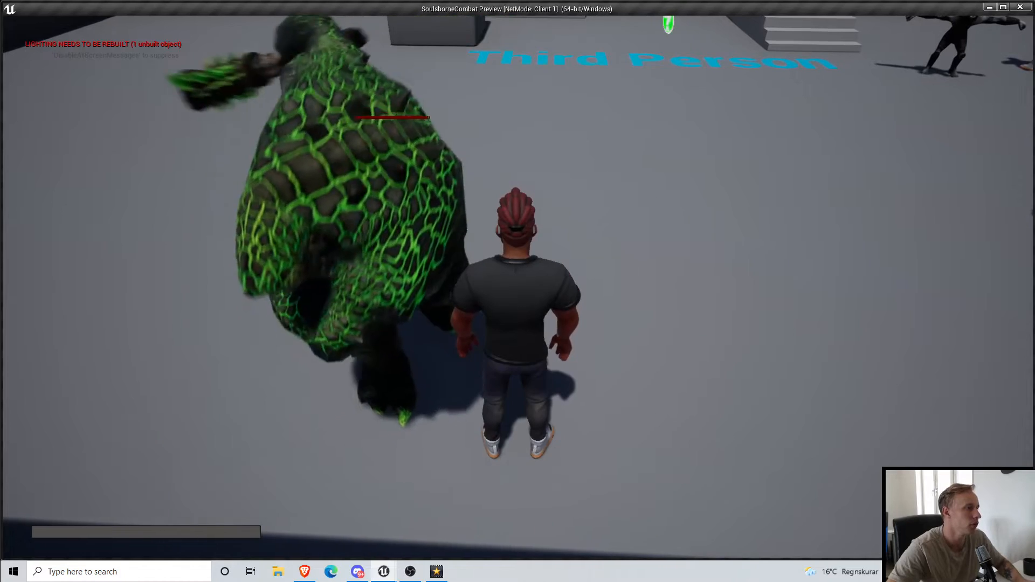
pyautogui.press('Escape')
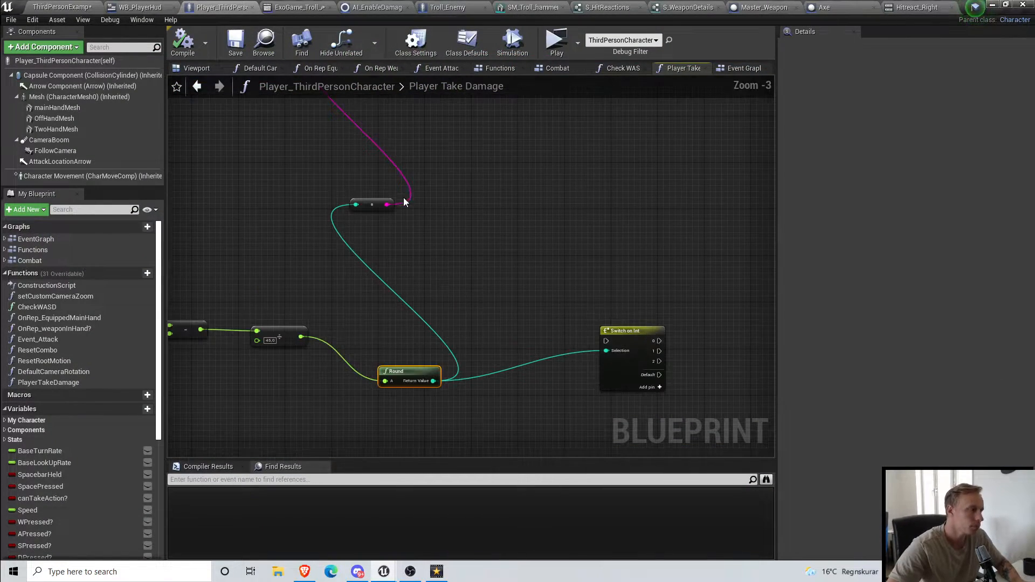
# Step: Launch the preview again and bring the player character within reach of the troll's club
pyautogui.click(556, 43)
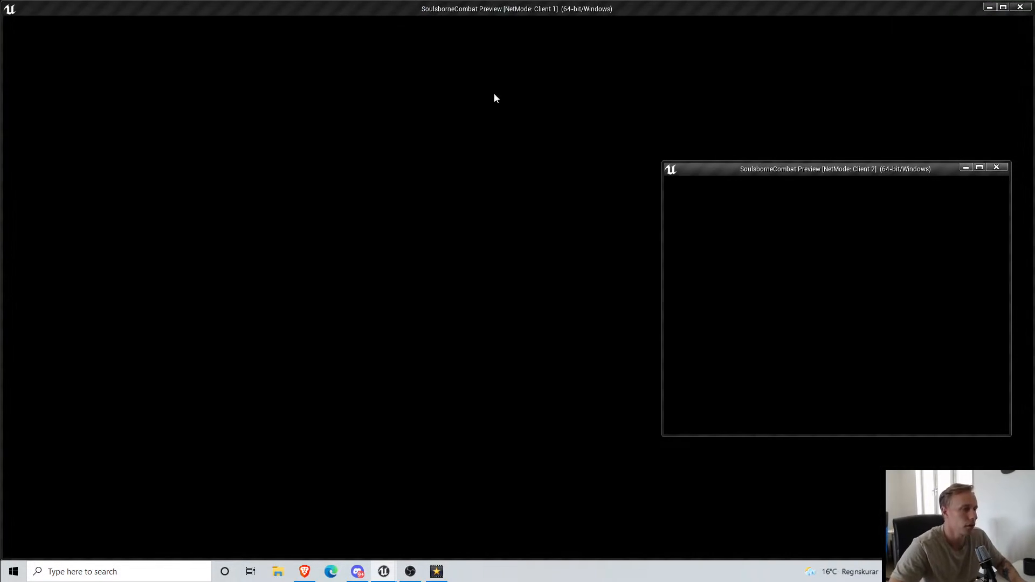
pyautogui.press('w')
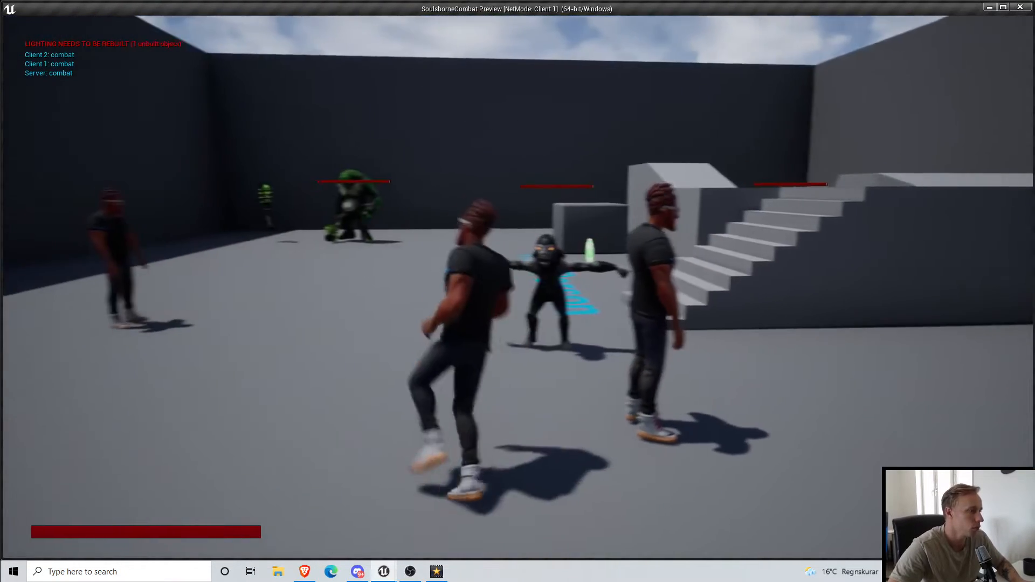
pyautogui.press('space')
pyautogui.press('w')
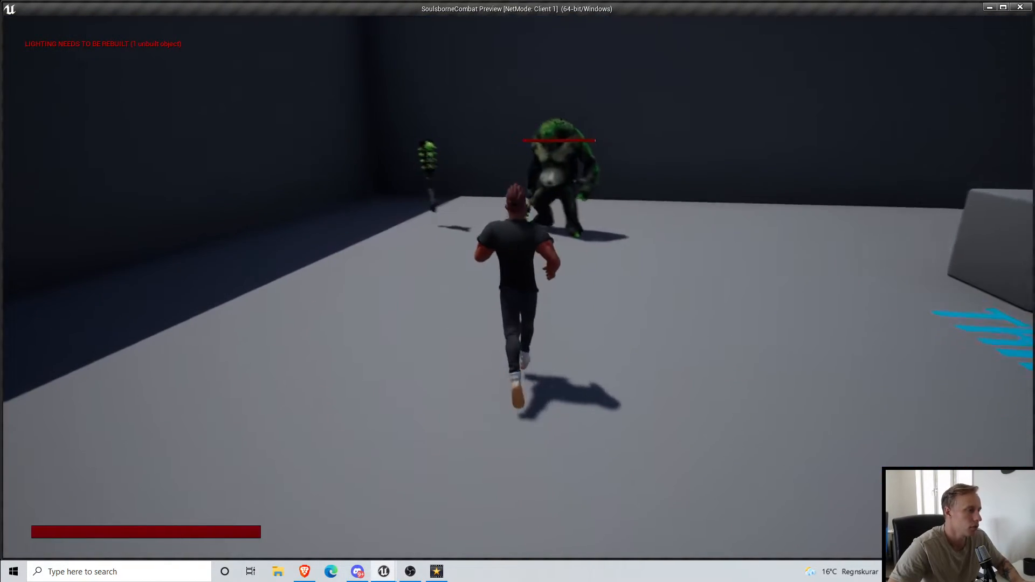
pyautogui.press('w')
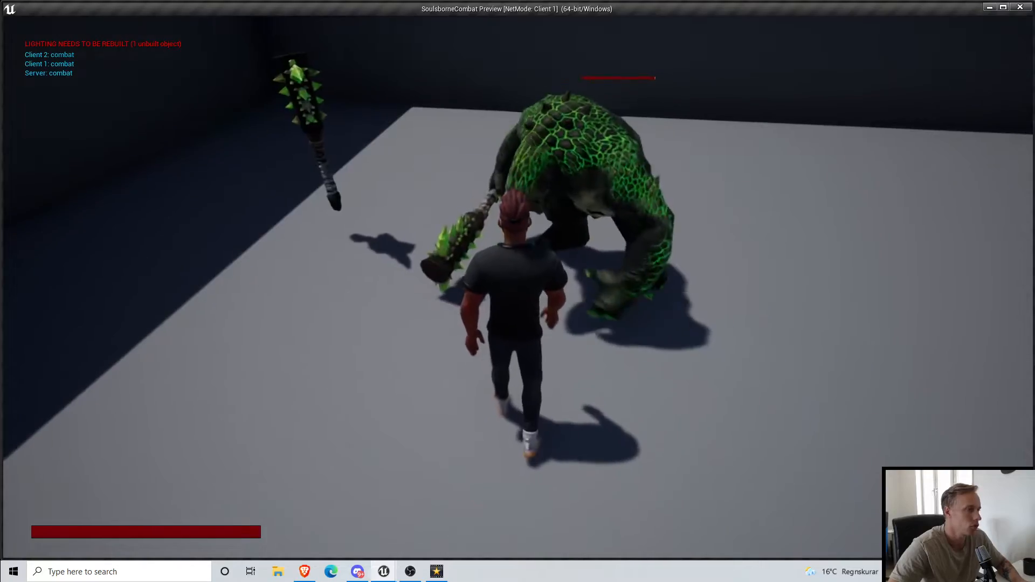
# Step: Turn and reposition the character around the troll between its swings, reading the direction number printed for each hit
pyautogui.press('w')
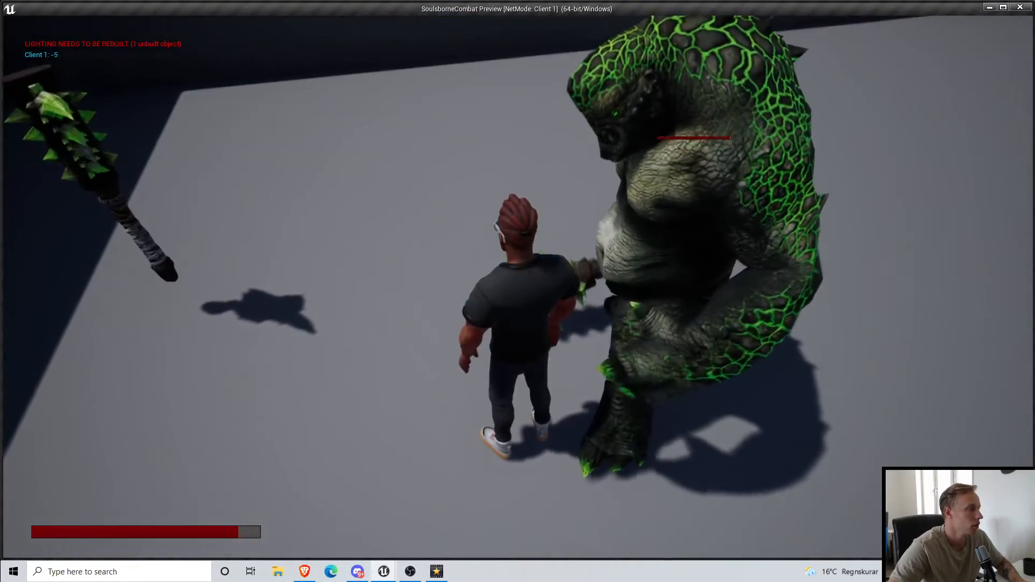
pyautogui.press('w')
pyautogui.press('w')
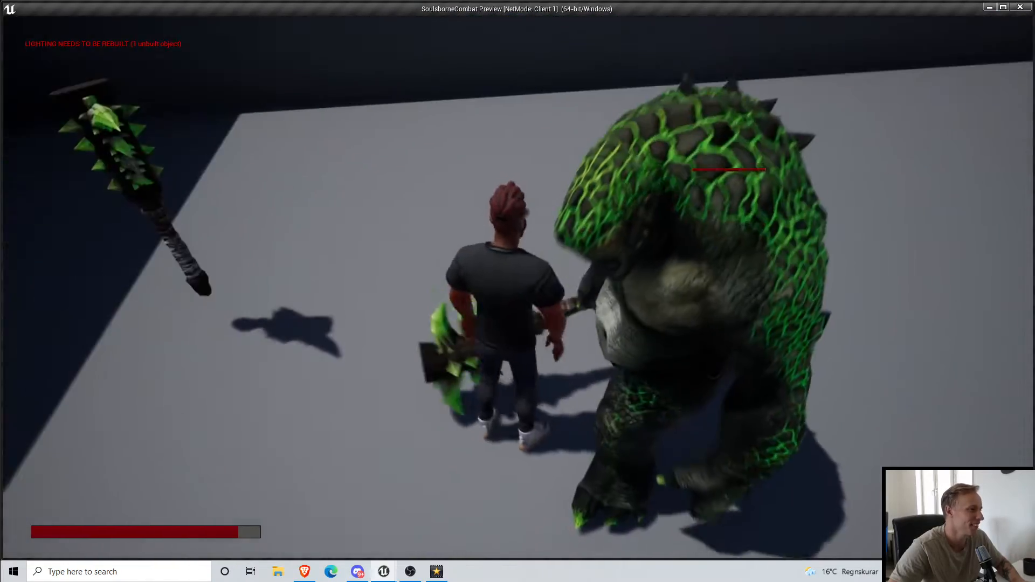
pyautogui.press('a')
pyautogui.press('w')
pyautogui.press('a')
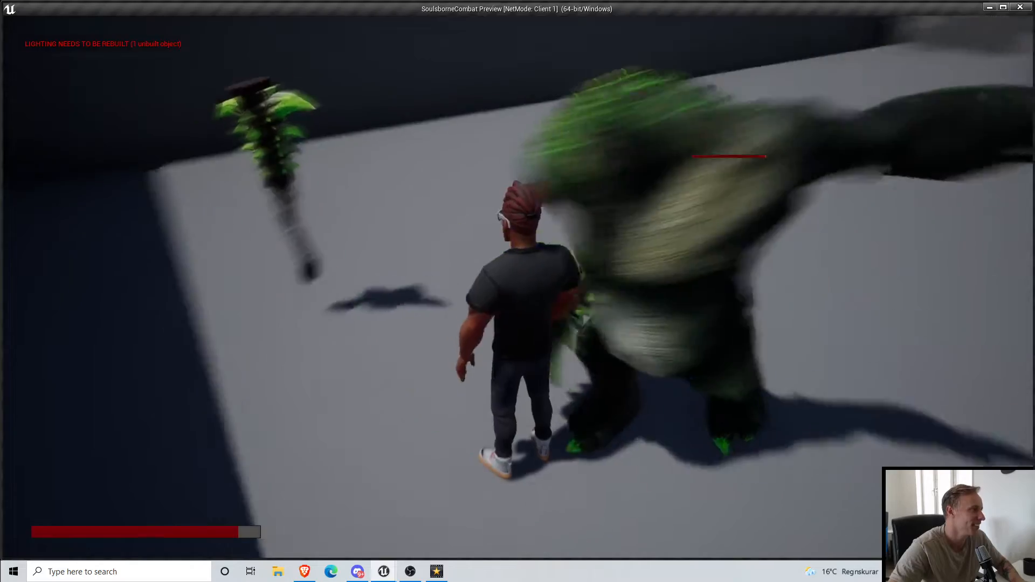
pyautogui.press('d')
pyautogui.press('d')
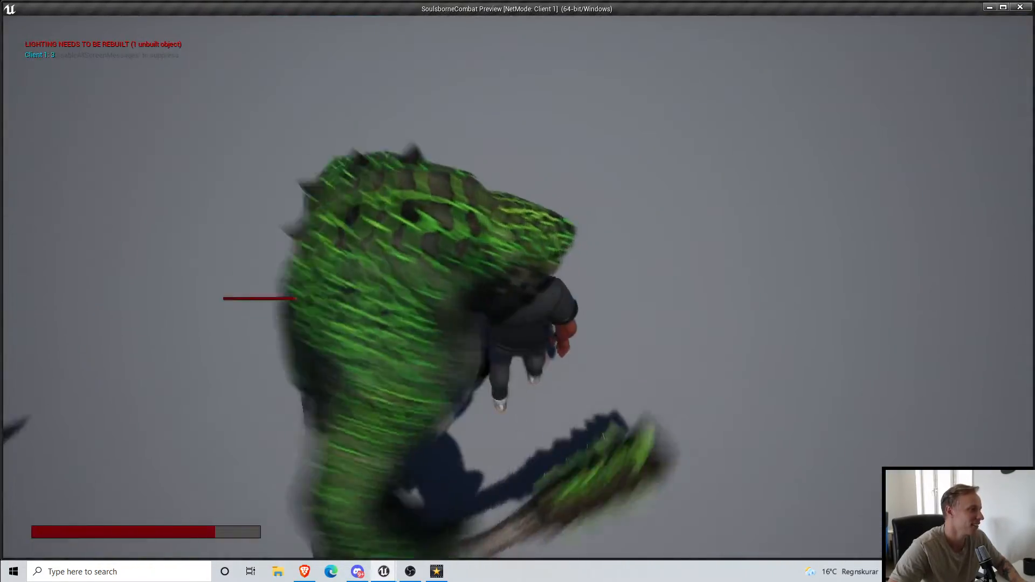
pyautogui.press('s')
pyautogui.press('w')
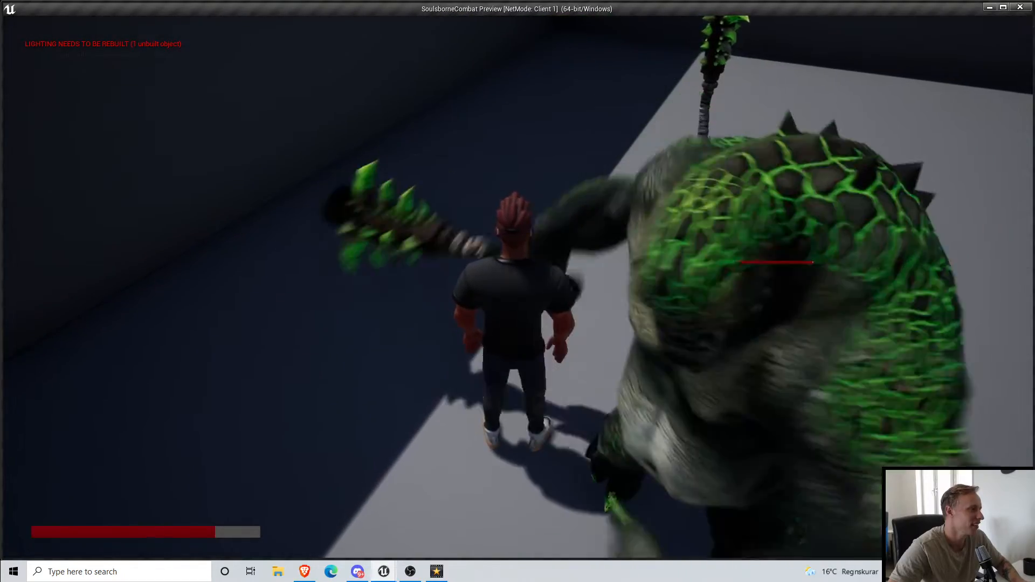
pyautogui.press('s')
pyautogui.press('w')
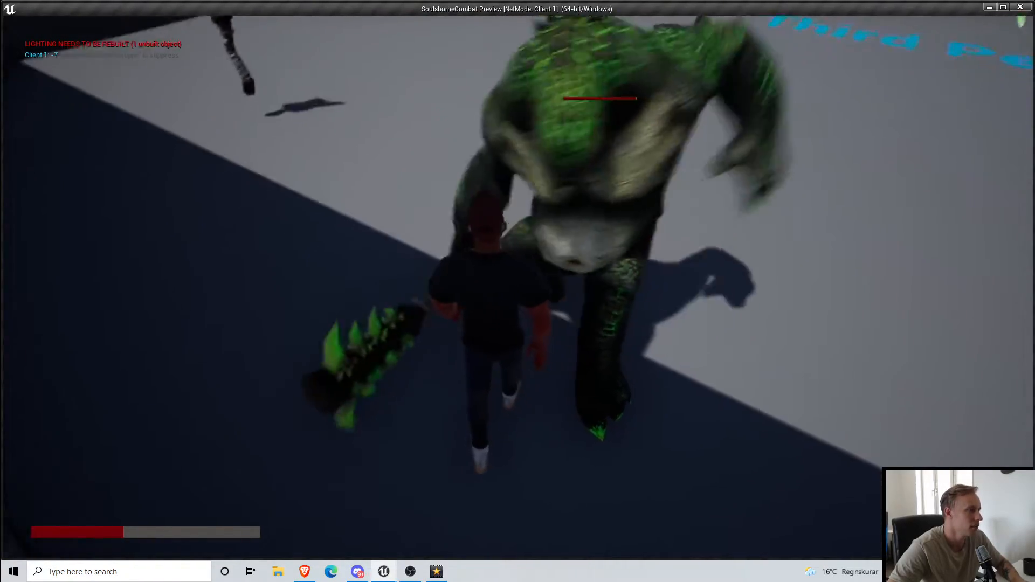
# Step: Stand the character side-on to the troll and compare the numbers printed for hits from that side
pyautogui.press('w')
pyautogui.press('w')
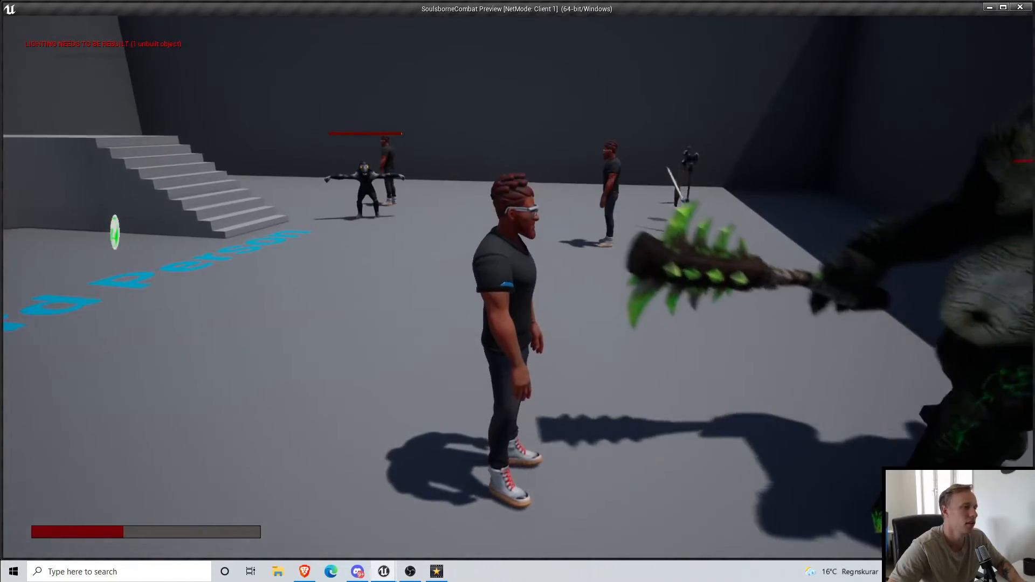
pyautogui.press('a')
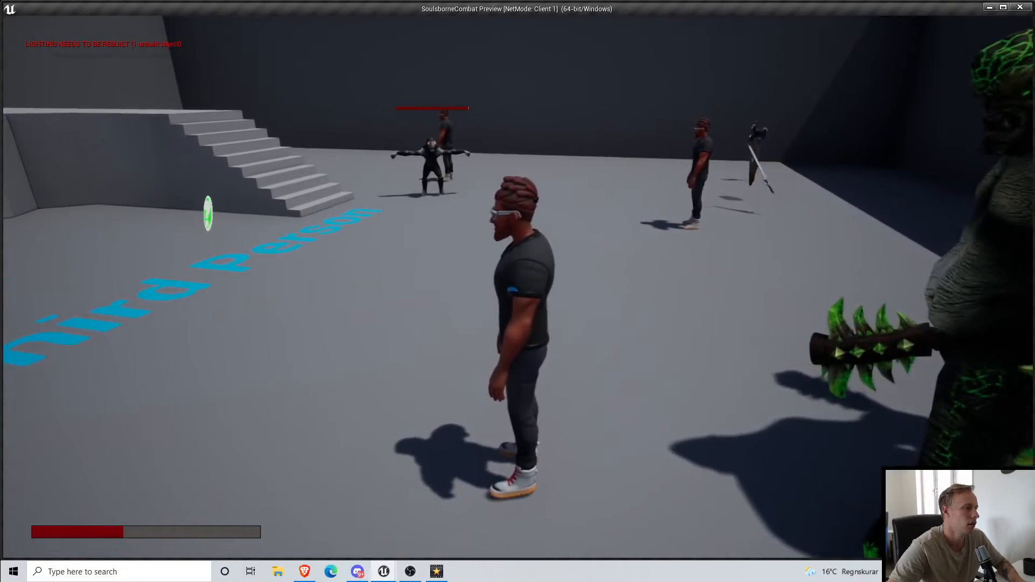
pyautogui.press('w')
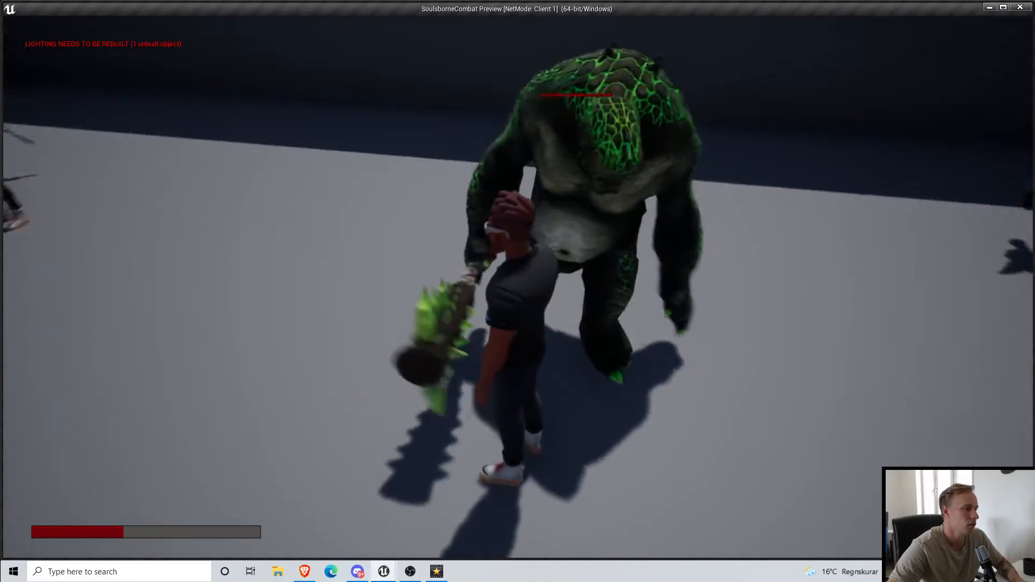
pyautogui.press('s')
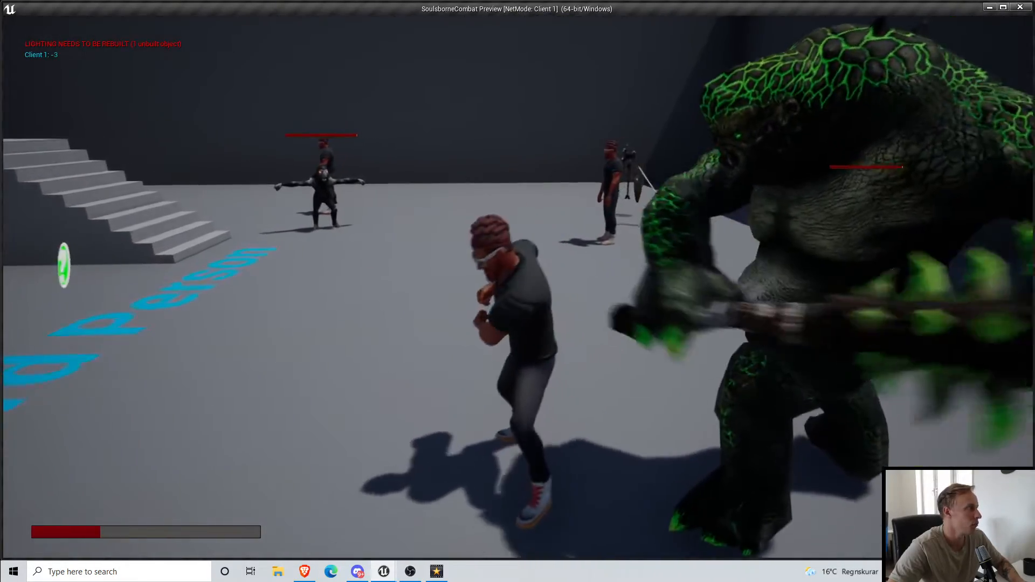
pyautogui.press('a')
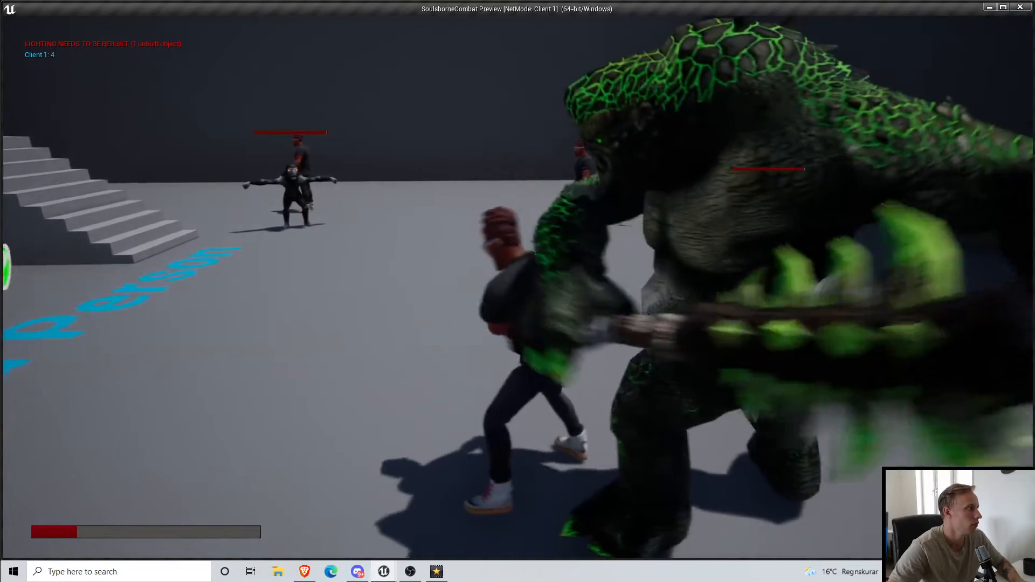
pyautogui.press('s')
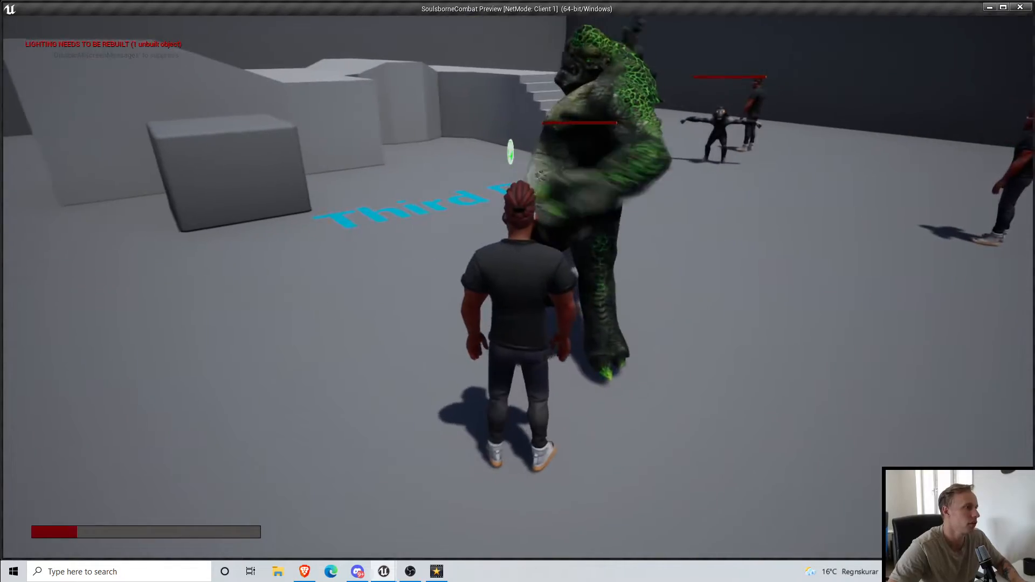
# Step: Test further troll hits with the character turned forward and backward, then return to the blueprint editor
pyautogui.press('a')
pyautogui.press('w')
pyautogui.press('s')
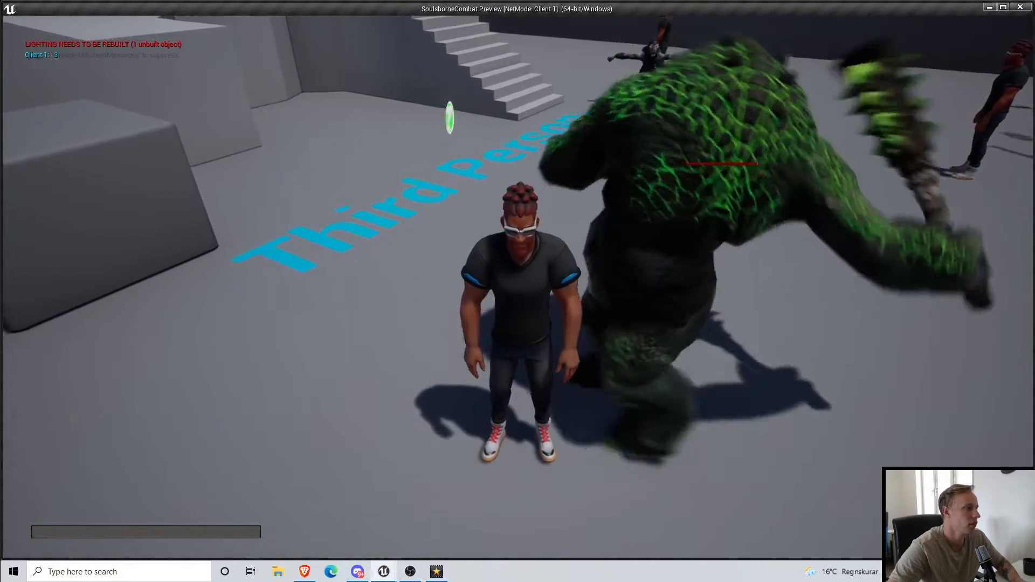
pyautogui.press('a')
pyautogui.press('w')
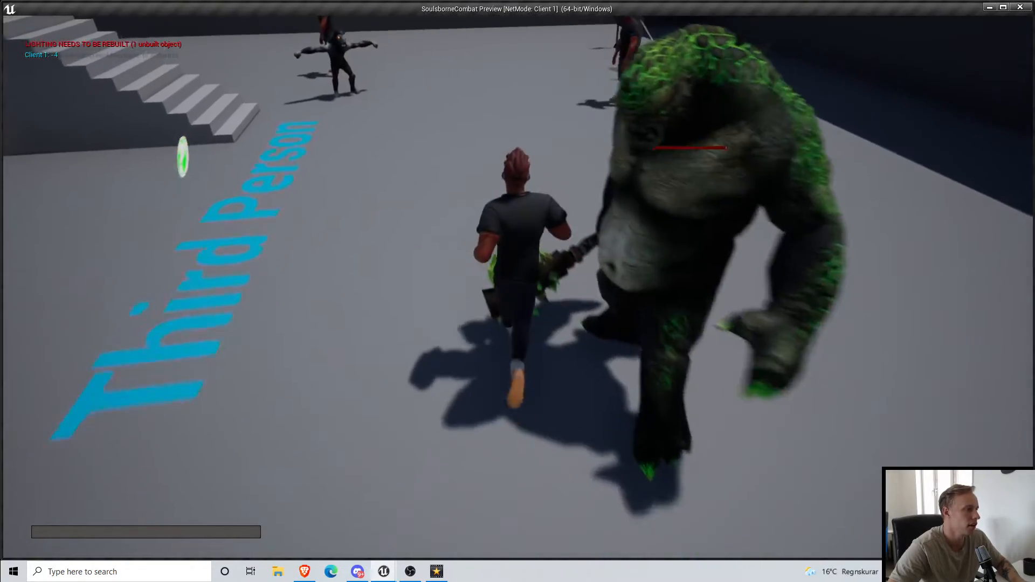
pyautogui.press('w')
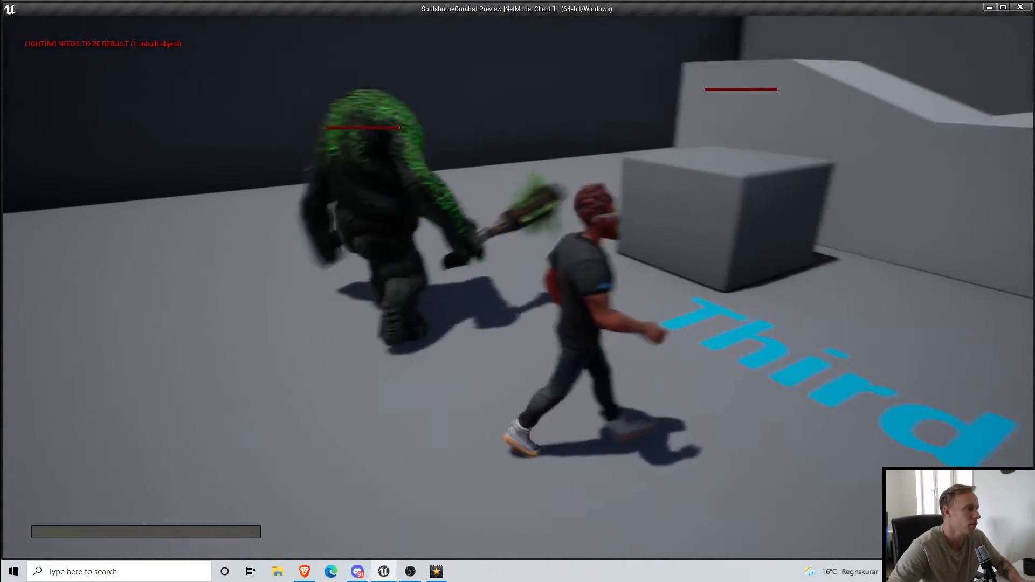
pyautogui.hotkey('alt', 'Tab')
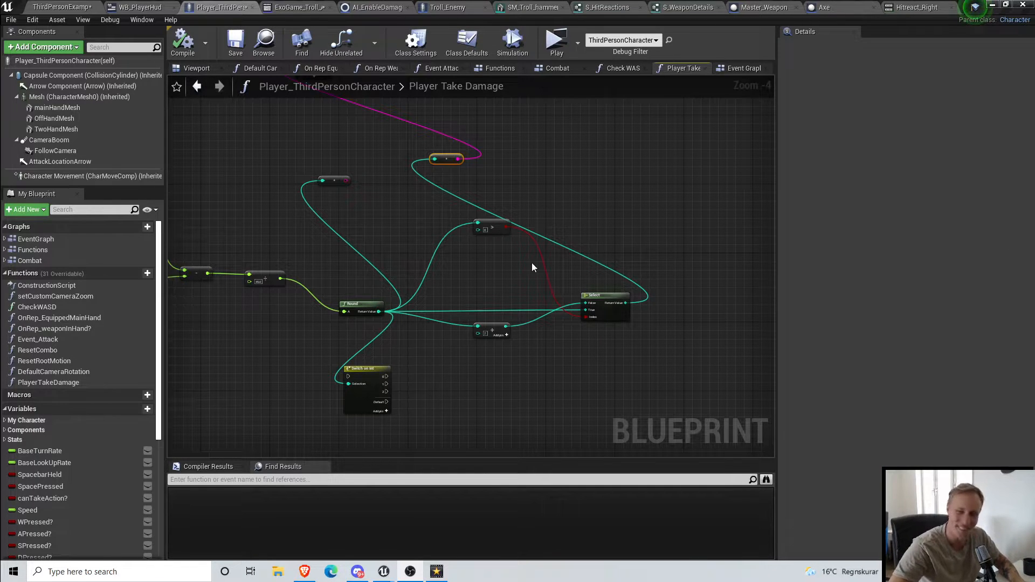
# Step: Review how the Round result passes through the greater-than check, addition and Select nodes into the Print String
pyautogui.scroll(-2, 398, 211)
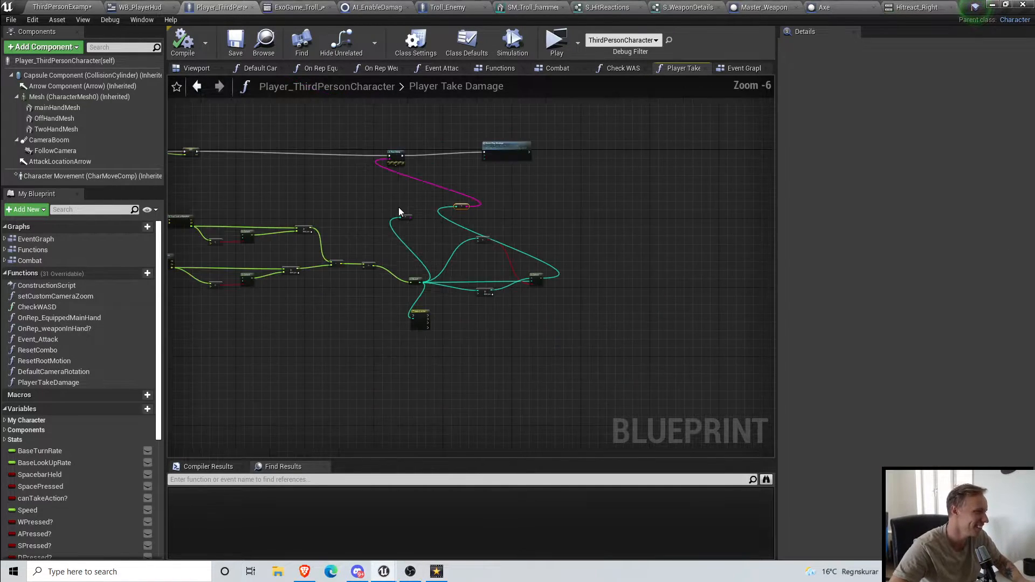
pyautogui.scroll(2, 416, 145)
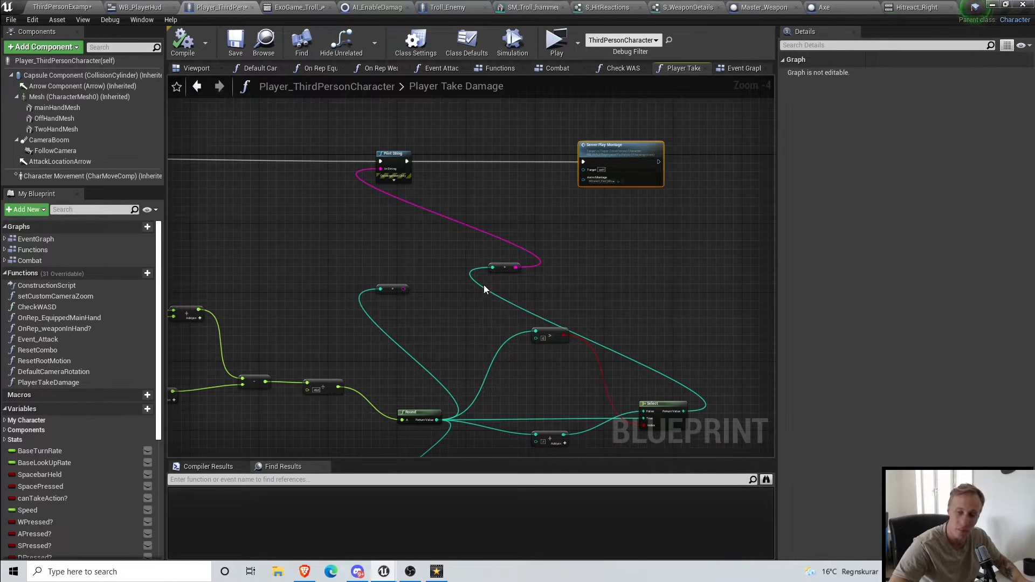
pyautogui.moveTo(430, 320); pyautogui.dragTo(446, 289, button='right')
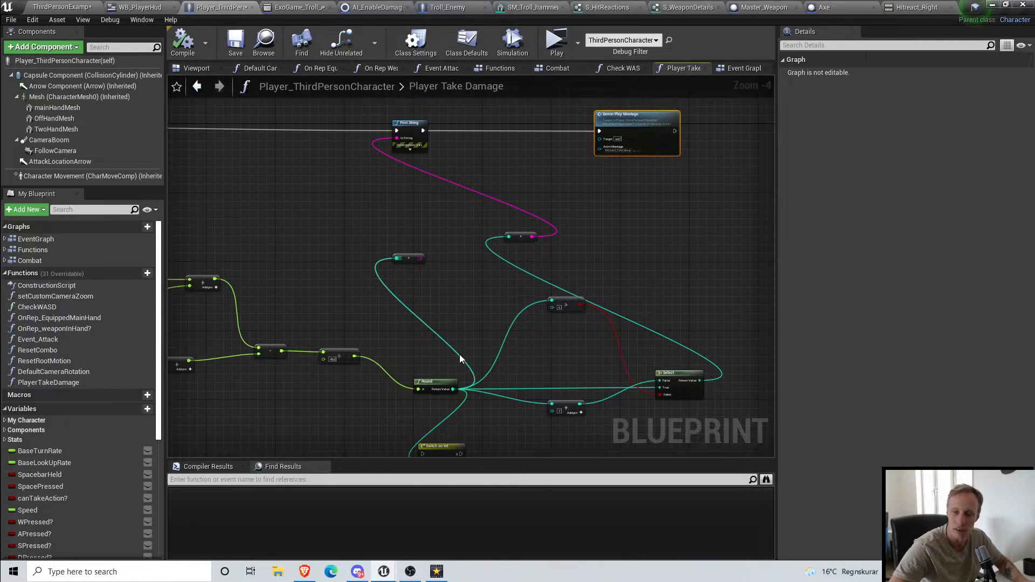
pyautogui.scroll(-3, 526, 320)
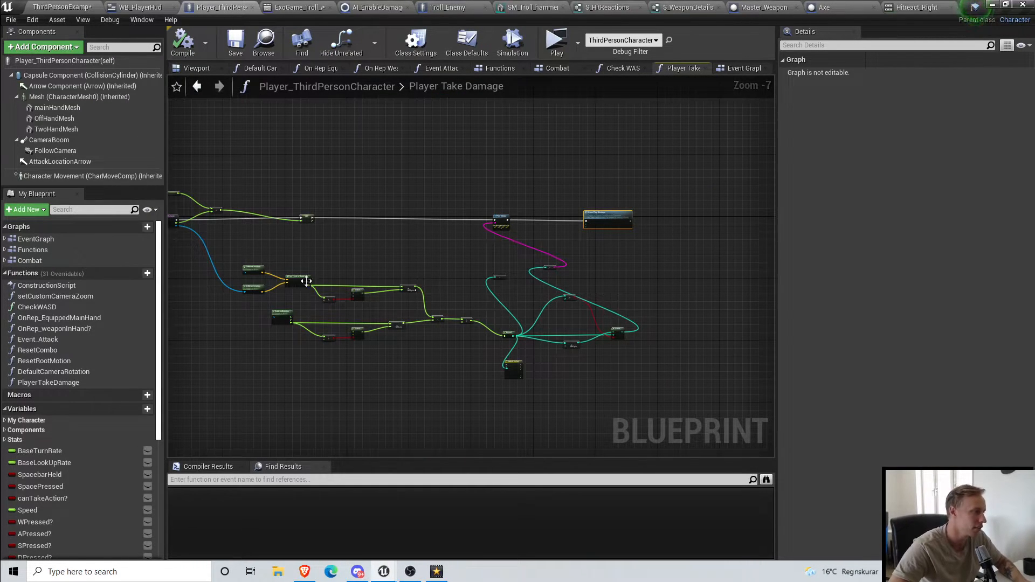
pyautogui.scroll(2, 521, 277)
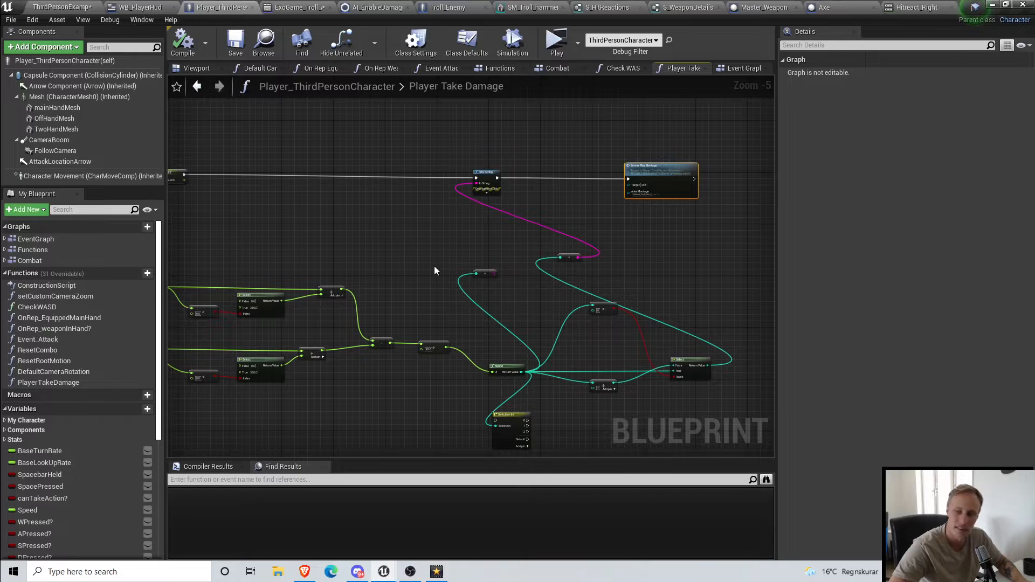
# Step: Delete the spare integer-to-string conversion node that branches directly off the Round result
pyautogui.scroll(2, 432, 254)
pyautogui.scroll(-3, 486, 293)
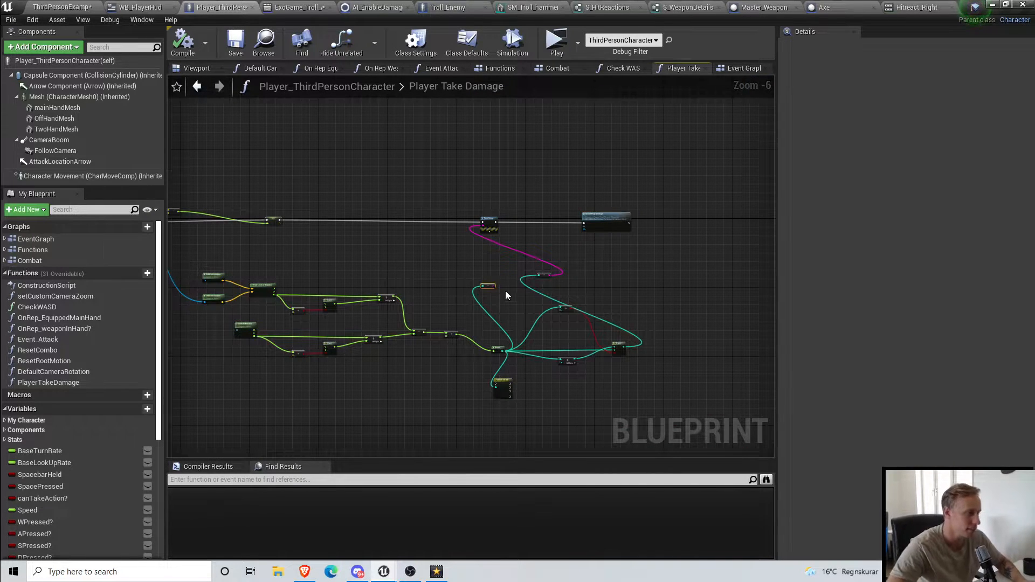
pyautogui.scroll(1, 505, 294)
pyautogui.moveTo(515, 266); pyautogui.dragTo(466, 241, button='right')
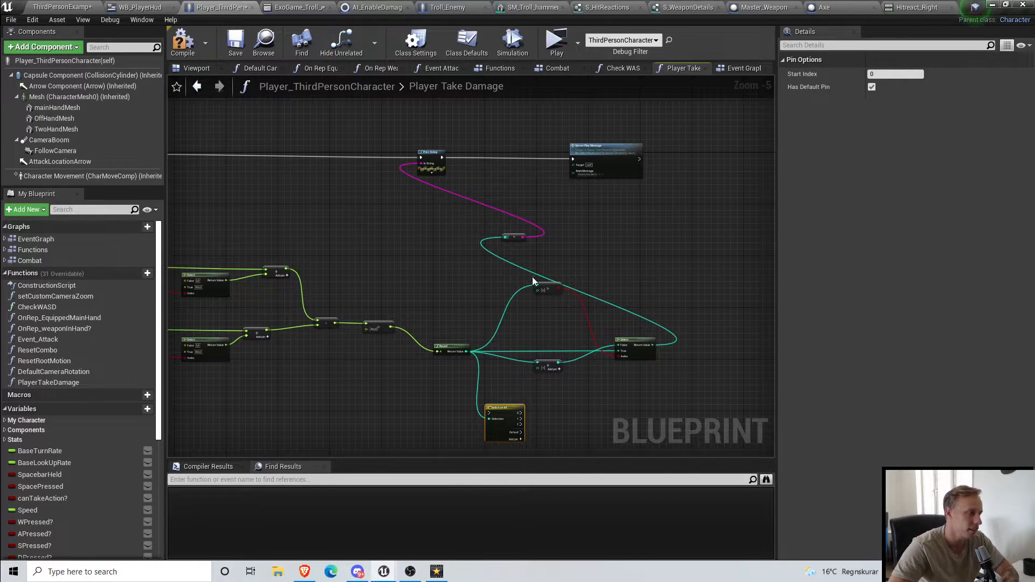
# Step: Spread the greater-than and addition nodes apart, above and below the straight wire from Round to Select
pyautogui.scroll(2, 607, 322)
pyautogui.scroll(-2, 505, 340)
pyautogui.scroll(2, 609, 375)
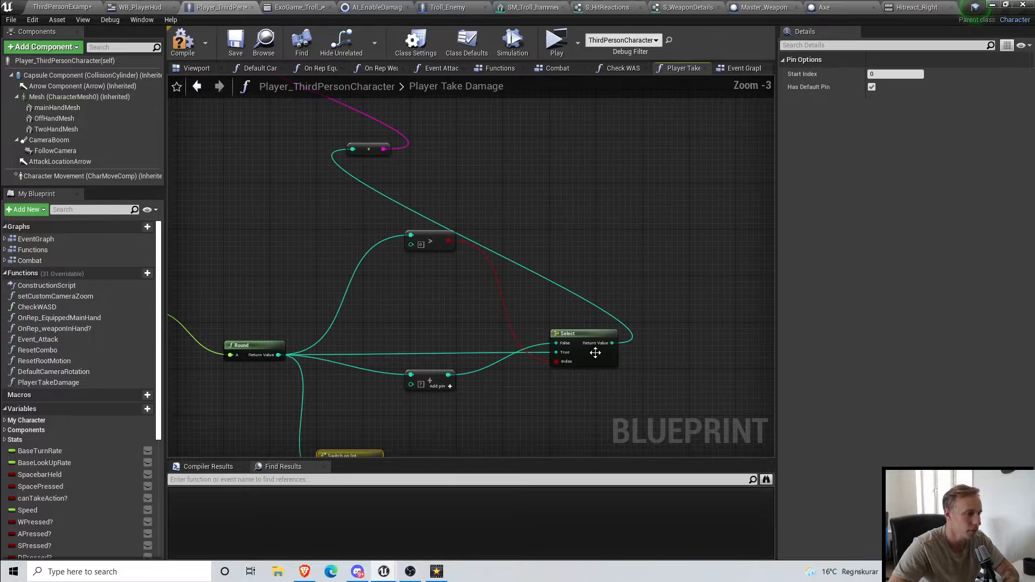
pyautogui.moveTo(432, 394); pyautogui.dragTo(436, 424)
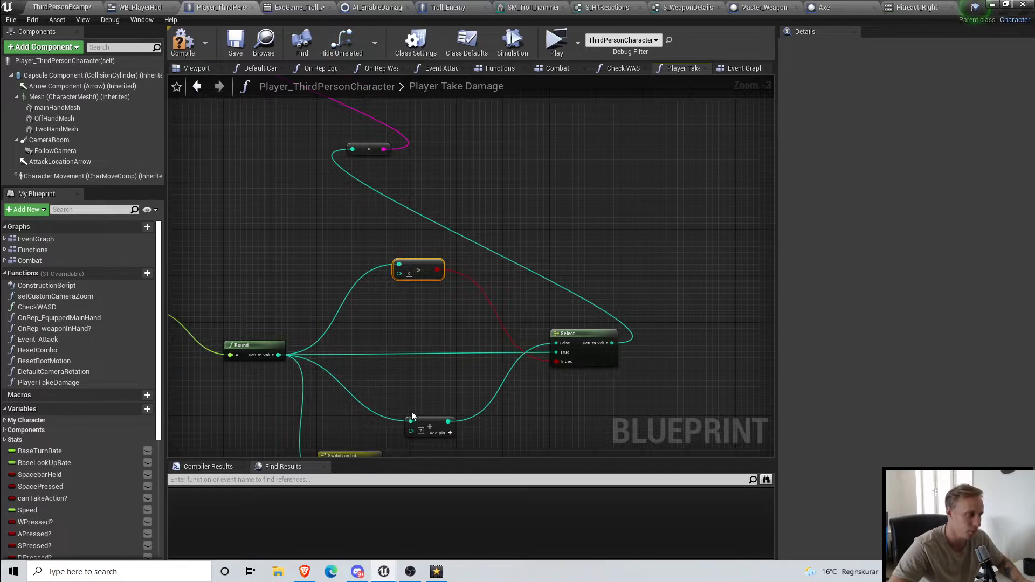
pyautogui.scroll(3, 411, 411)
pyautogui.click(448, 358)
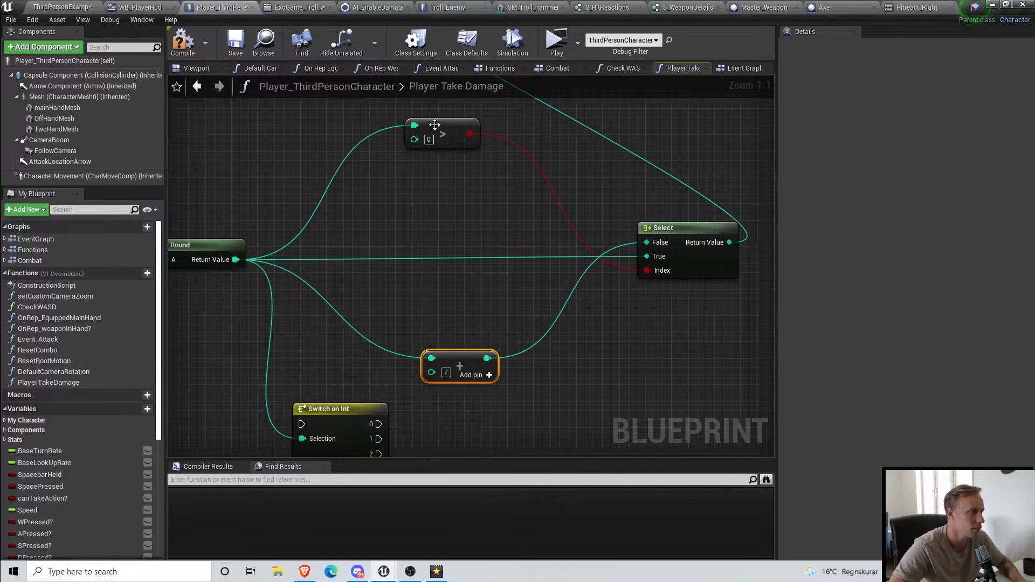
pyautogui.moveTo(434, 125); pyautogui.dragTo(465, 134)
pyautogui.click(473, 218)
pyautogui.scroll(-3, 470, 248)
pyautogui.scroll(2, 470, 250)
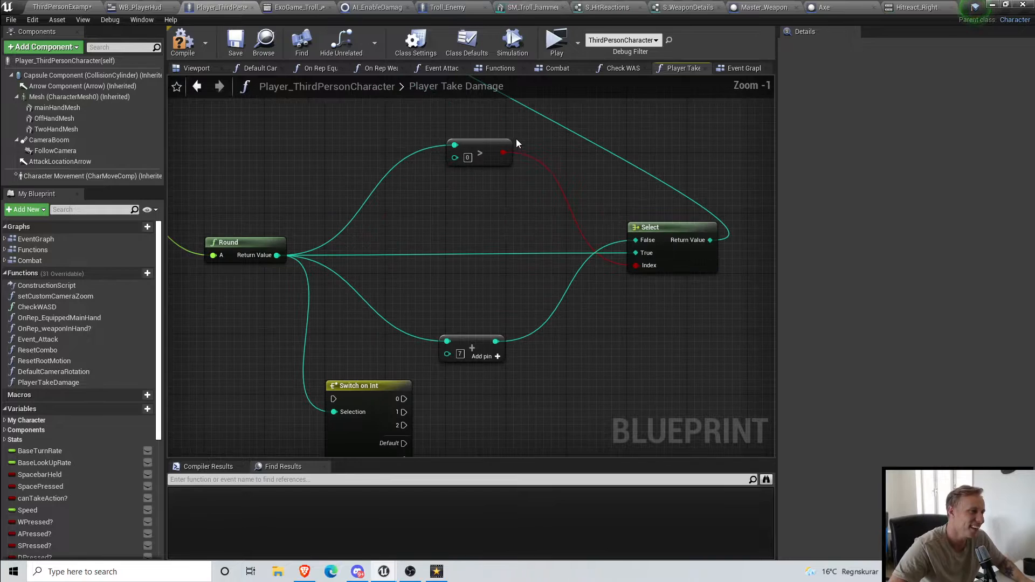
# Step: Move the Switch on Int node down clear of the wiring and shift the Select node slightly away from Round
pyautogui.moveTo(379, 266); pyautogui.dragTo(553, 238, button='right')
pyautogui.scroll(-2, 553, 238)
pyautogui.moveTo(480, 334); pyautogui.dragTo(366, 367, button='right')
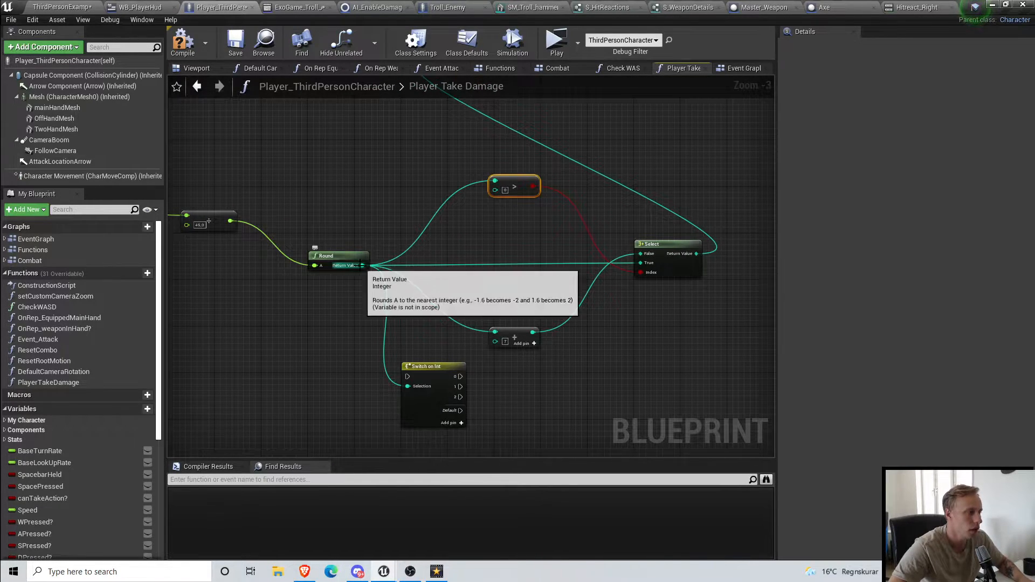
pyautogui.moveTo(453, 367); pyautogui.dragTo(423, 429)
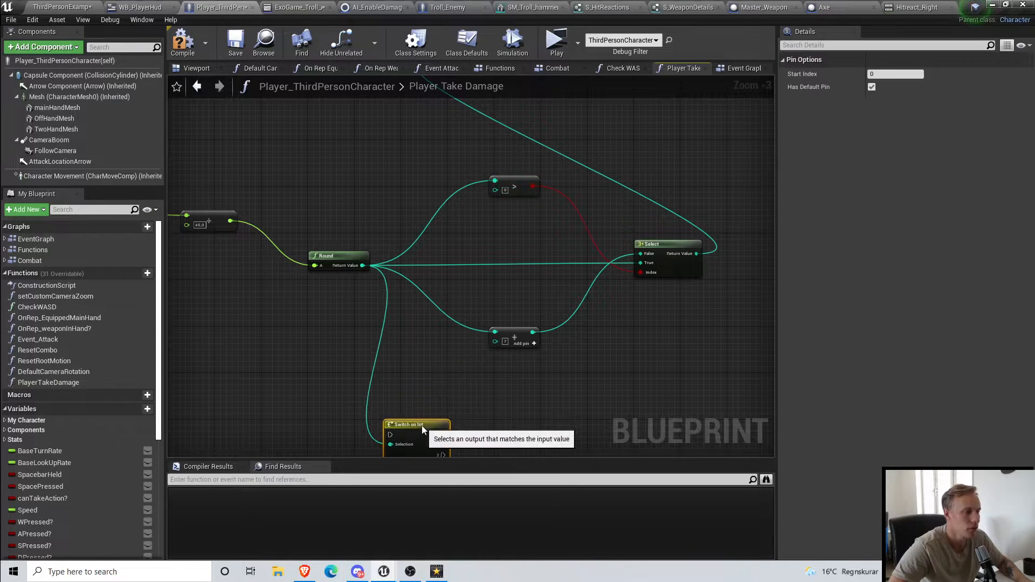
pyautogui.click(669, 243)
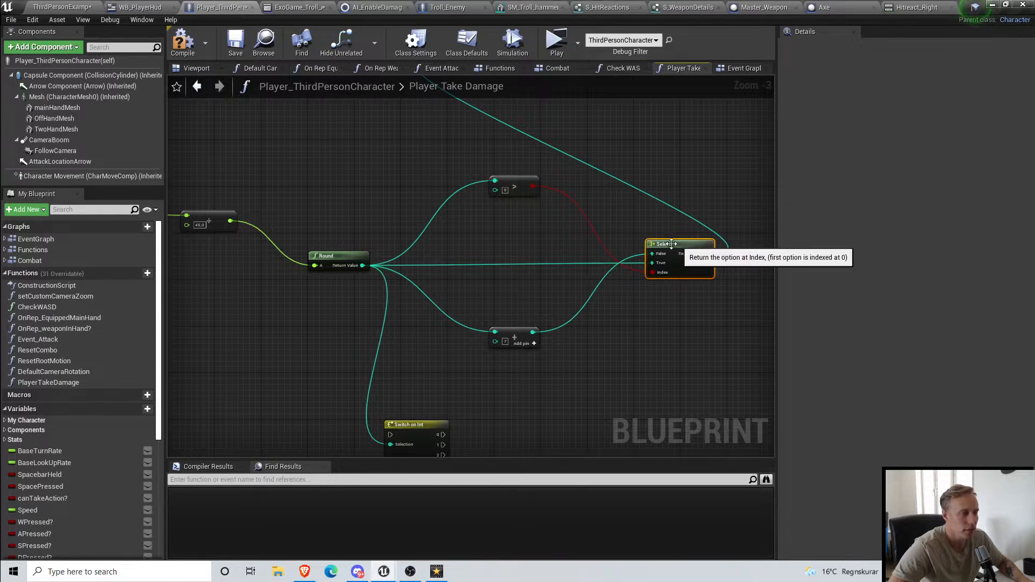
# Step: Review how the greater-than 0 check makes Select choose between the Round result and the same value plus 7
pyautogui.scroll(3, 503, 195)
pyautogui.click(507, 177)
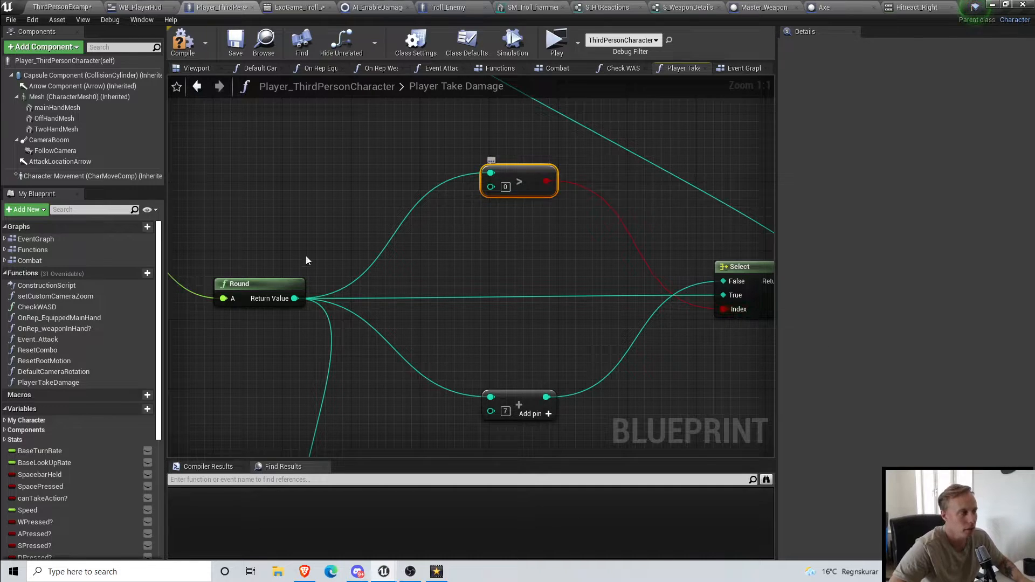
pyautogui.moveTo(656, 321); pyautogui.dragTo(623, 291, button='right')
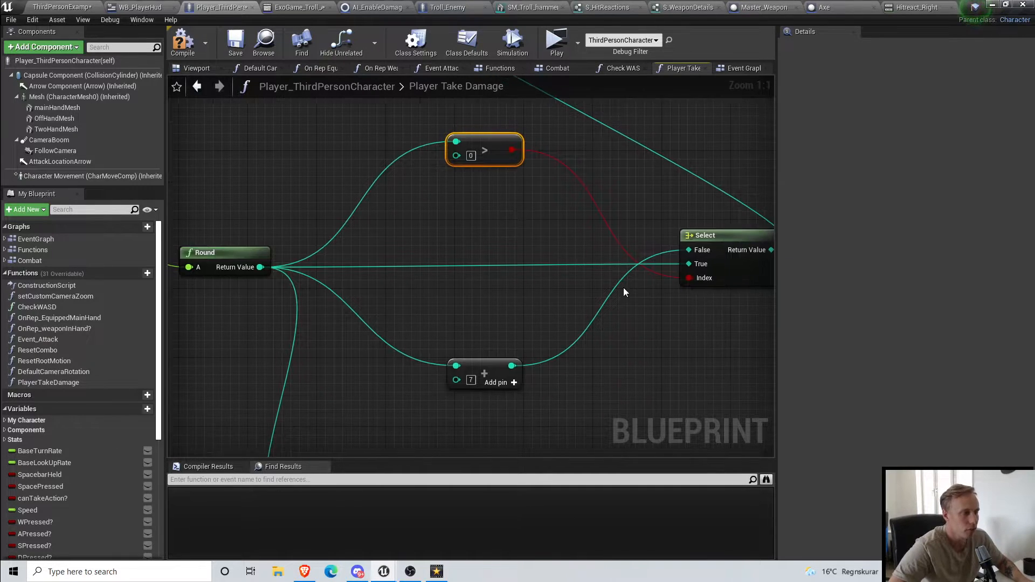
pyautogui.click(493, 365)
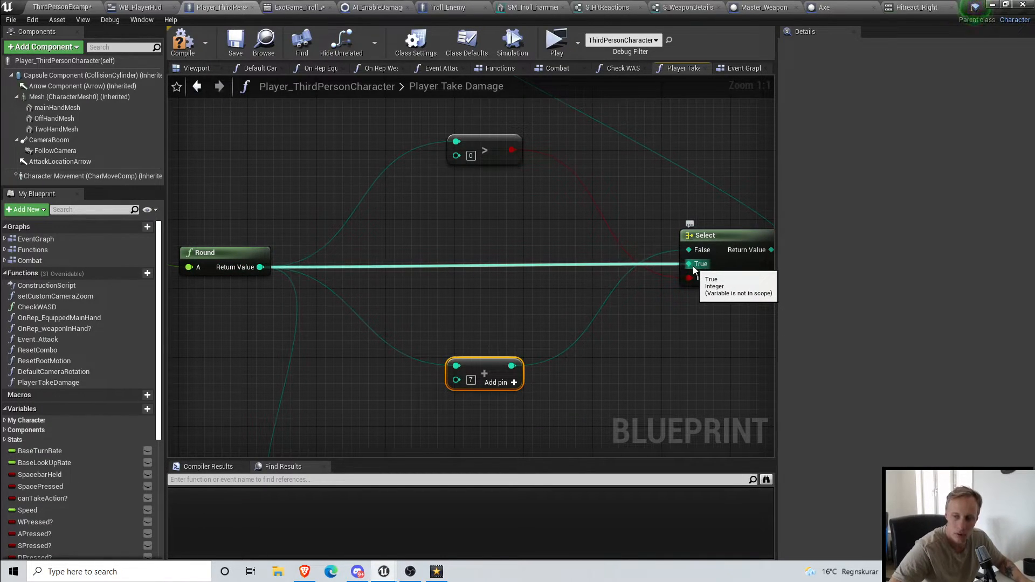
pyautogui.scroll(-1, 497, 364)
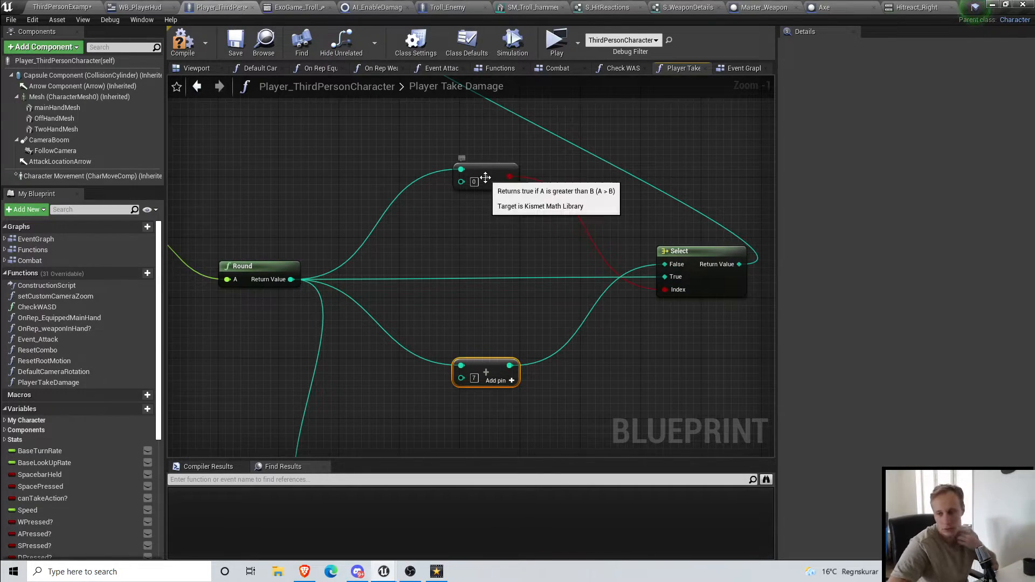
pyautogui.scroll(-5, 400, 248)
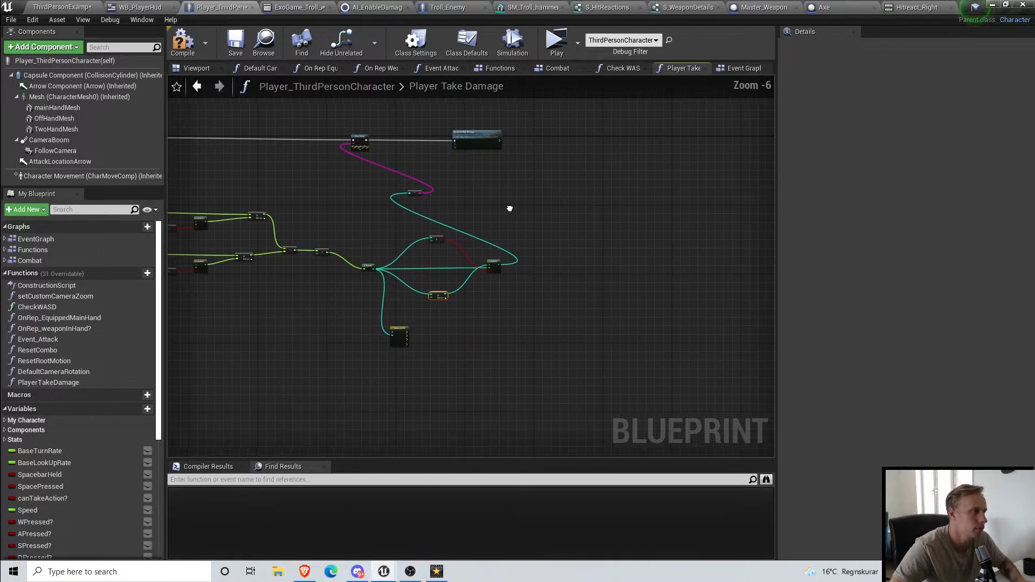
# Step: Delete the Print String node and reconnect the execution wire directly to Server Play Montage
pyautogui.scroll(3, 355, 142)
pyautogui.click(351, 138)
pyautogui.click(513, 278)
pyautogui.scroll(-2, 430, 231)
pyautogui.moveTo(275, 193); pyautogui.dragTo(722, 198)
pyautogui.moveTo(702, 277); pyautogui.dragTo(589, 180, button='right')
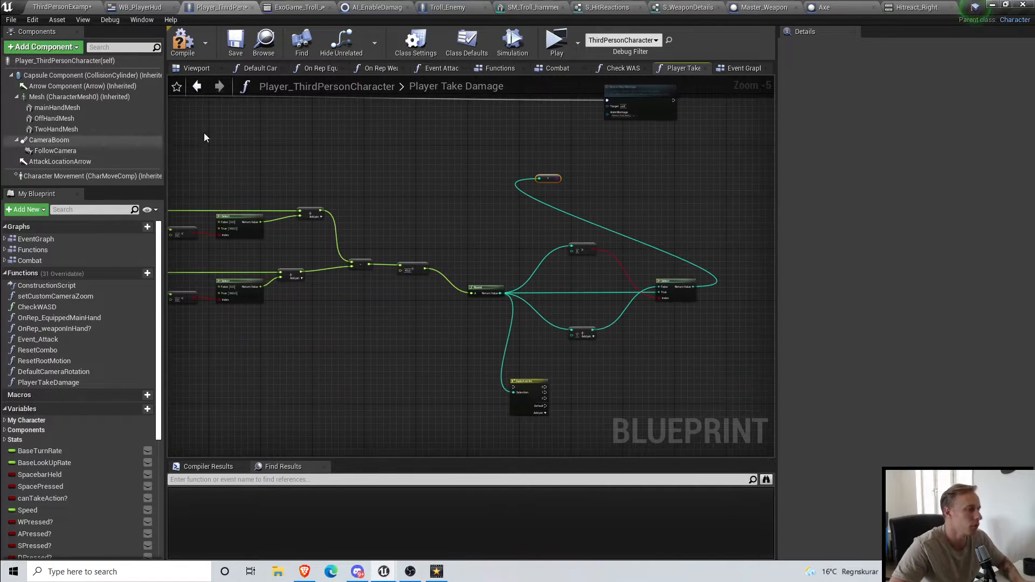
# Step: Delete the unused Switch on Int node and save the blueprint
pyautogui.click(527, 389)
pyautogui.press('Delete')
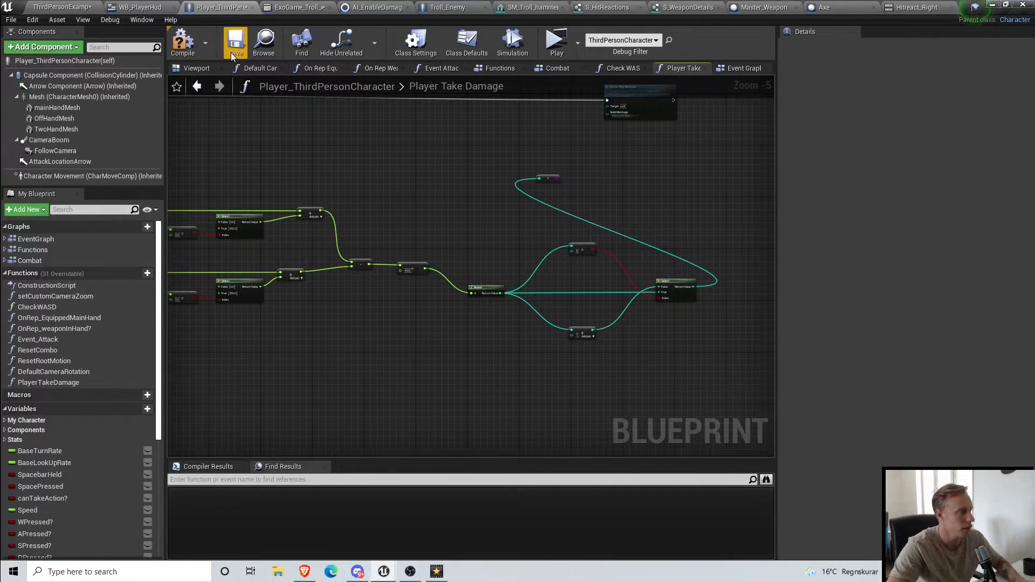
pyautogui.click(235, 43)
# Step: Start a play test, walk the character up to the troll and turn its back to it
pyautogui.click(554, 45)
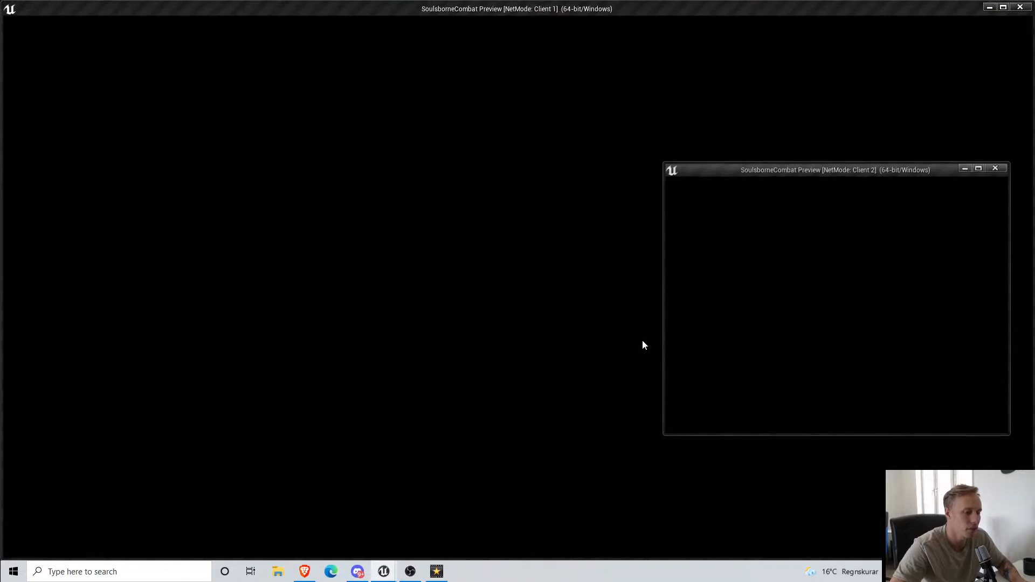
pyautogui.press('w')
pyautogui.press('w')
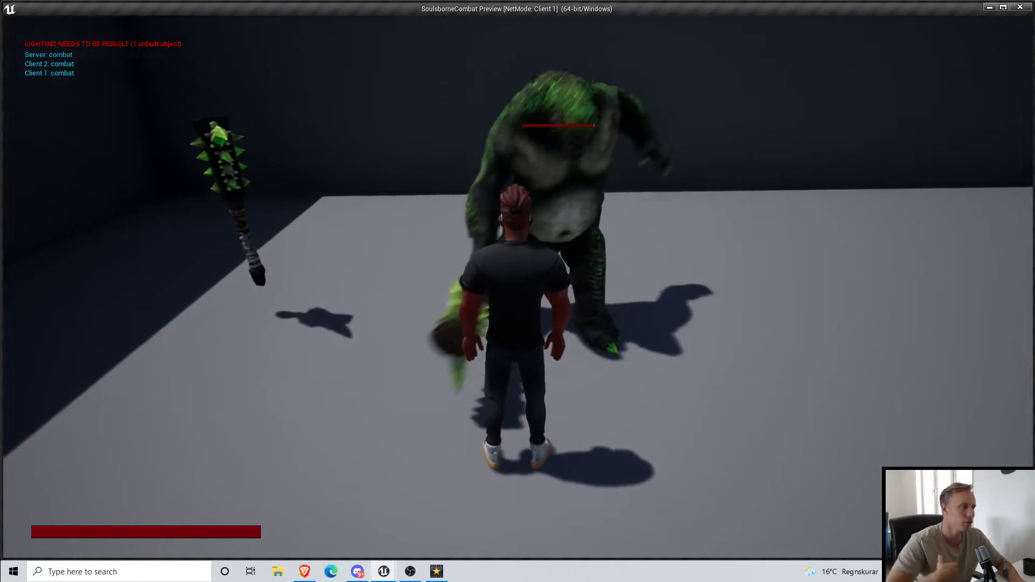
pyautogui.press('d')
pyautogui.press('s')
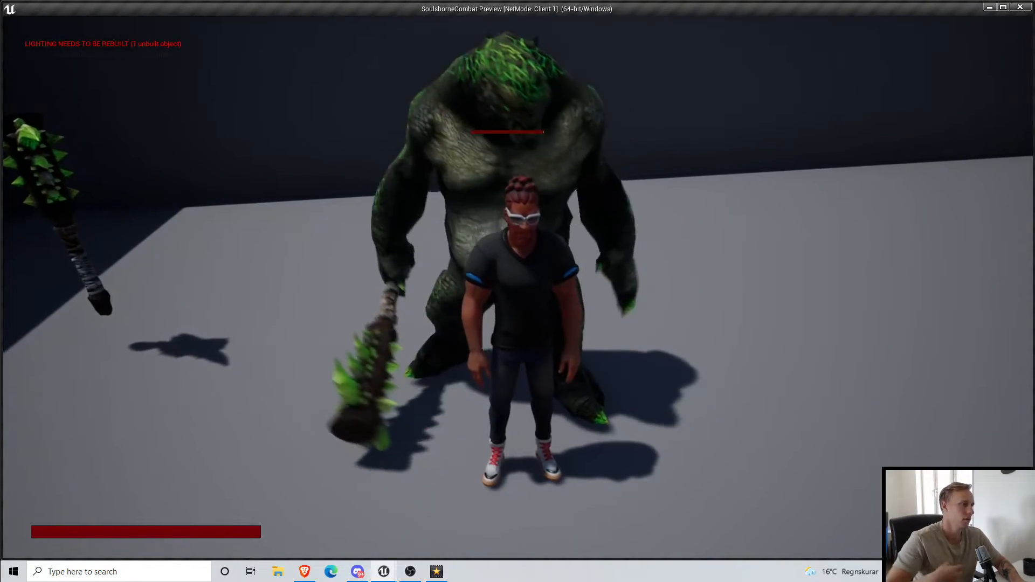
# Step: Circle the character around the troll to take its swings from different sides, then stop the play test
pyautogui.press('d')
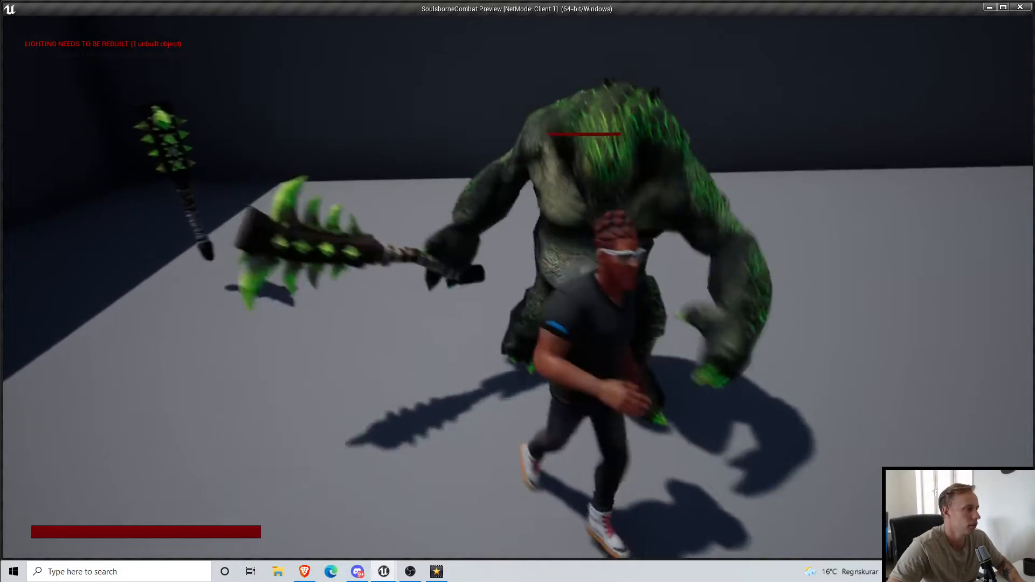
pyautogui.press('w')
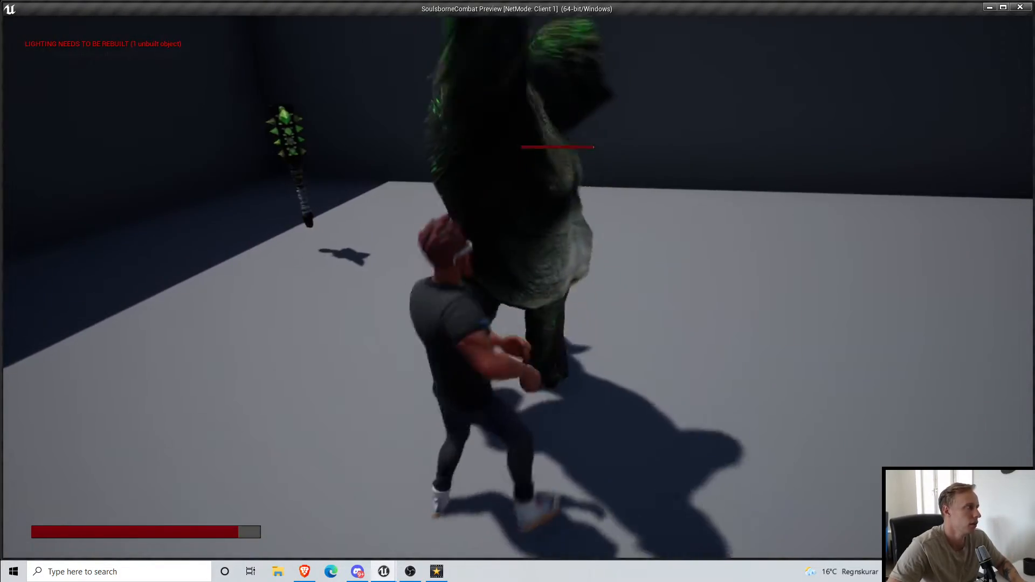
pyautogui.press('a')
pyautogui.press('s')
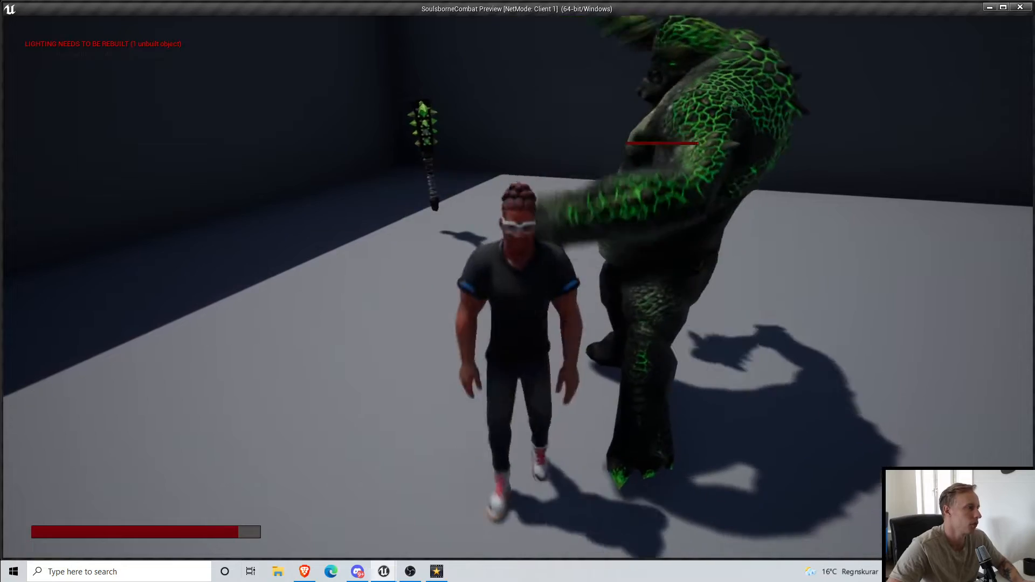
pyautogui.press('a')
pyautogui.press('Escape')
# Step: Move Server Play Montage farther along the execution line and delete the leftover string conversion node after Select
pyautogui.moveTo(613, 156); pyautogui.dragTo(580, 219, button='right')
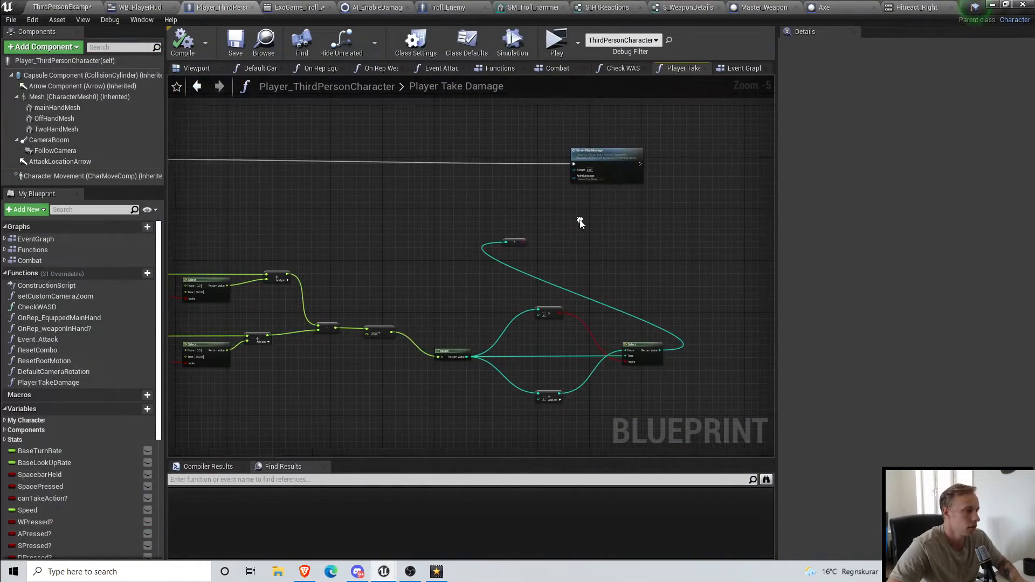
pyautogui.scroll(2, 579, 218)
pyautogui.moveTo(641, 145); pyautogui.dragTo(744, 134)
pyautogui.moveTo(489, 294); pyautogui.dragTo(420, 272, button='right')
pyautogui.click(404, 237)
pyautogui.scroll(-2, 628, 338)
pyautogui.moveTo(647, 382); pyautogui.dragTo(614, 337, button='right')
pyautogui.press('Delete')
# Step: Add a second Select node that uses the first Select's Return Value as its Index
pyautogui.scroll(3, 607, 339)
pyautogui.moveTo(604, 346); pyautogui.dragTo(629, 283)
pyautogui.write('selec')
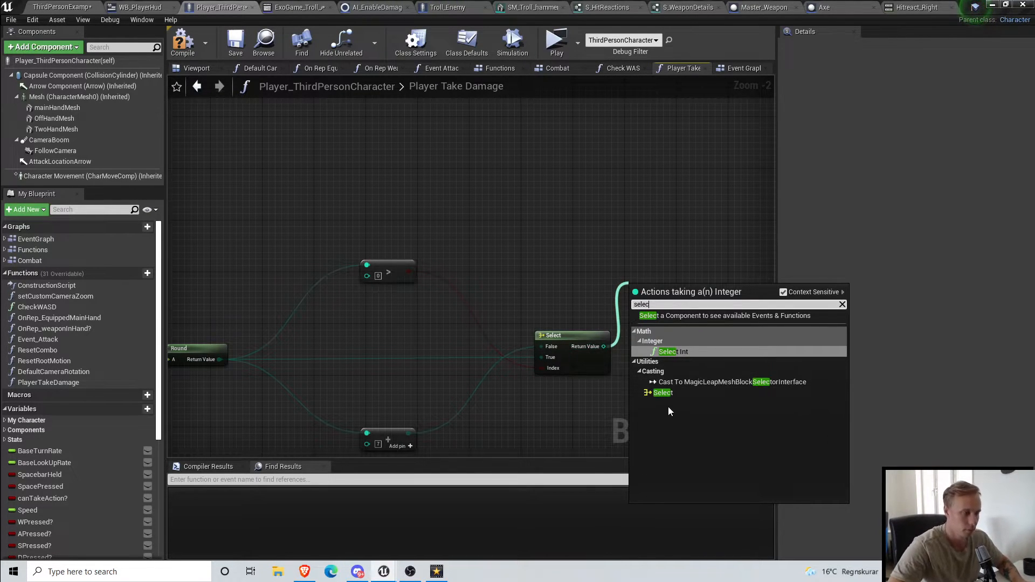
pyautogui.click(663, 392)
pyautogui.scroll(-2, 670, 297)
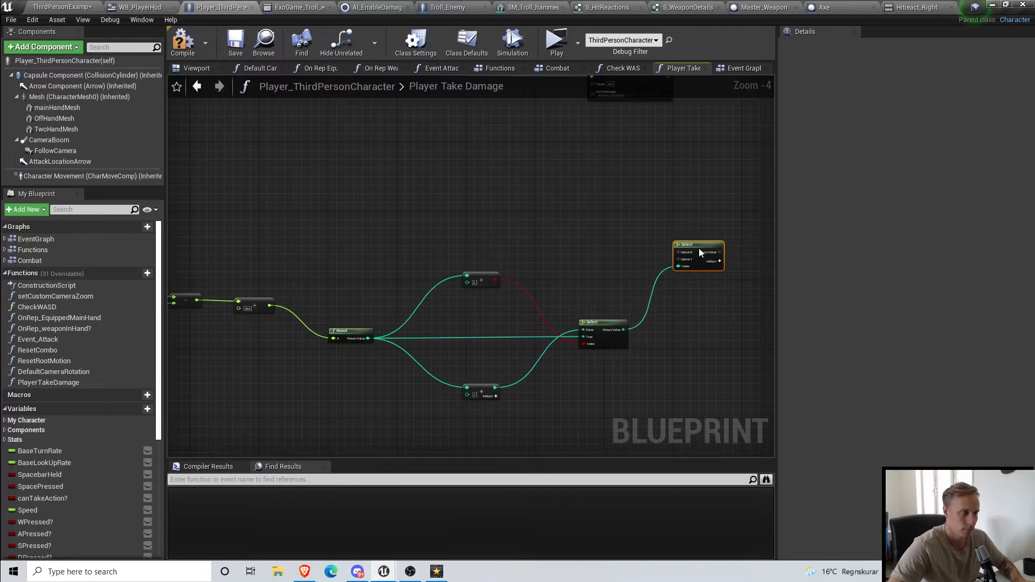
# Step: Add option pins to the new Select node so it runs from Option 0 to Option 7
pyautogui.scroll(2, 715, 268)
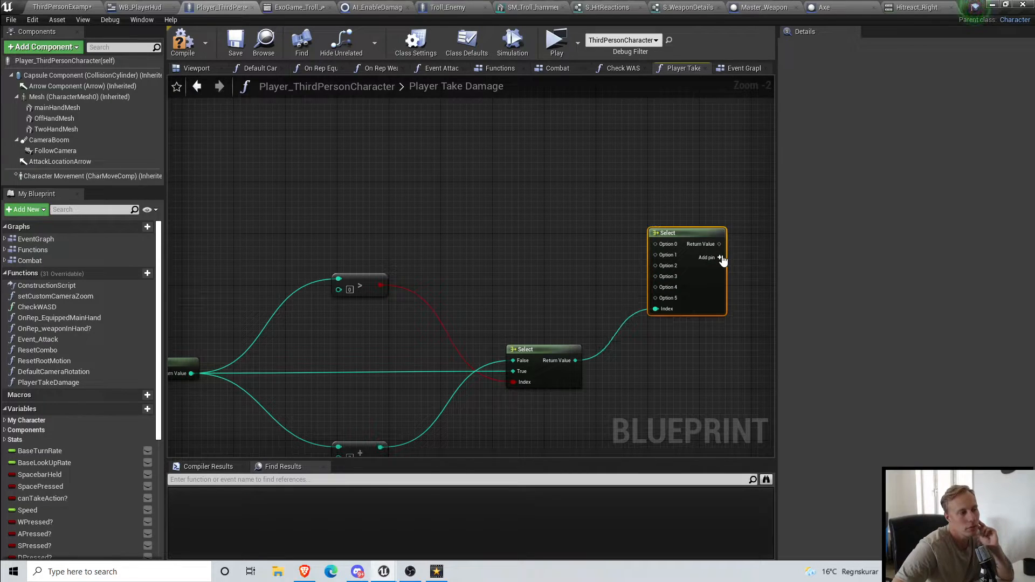
pyautogui.click(720, 258)
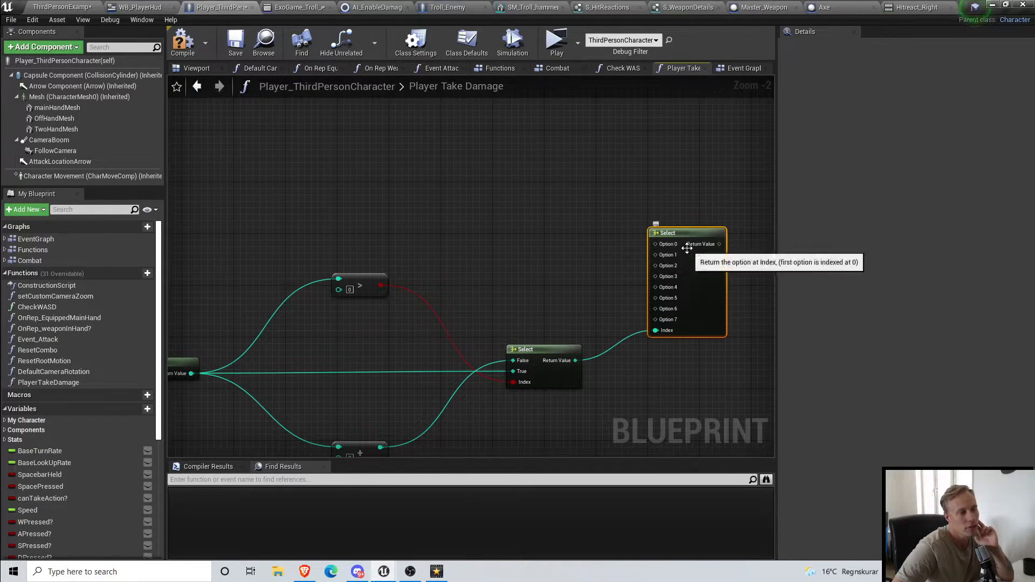
pyautogui.moveTo(715, 155); pyautogui.dragTo(654, 162, button='right')
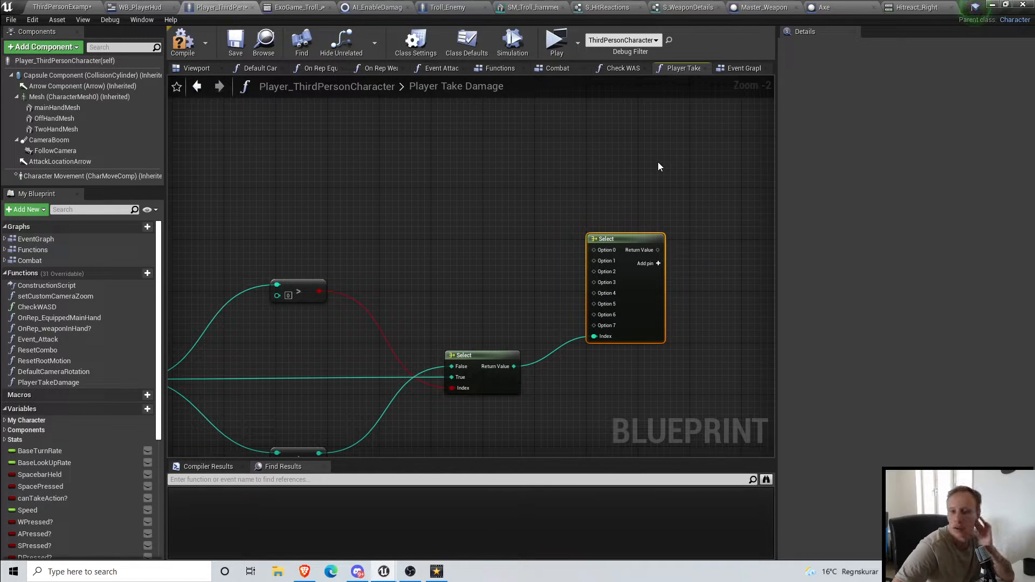
# Step: Shift the Server Play Montage node past the eight-option Select node to make room for the wiring
pyautogui.scroll(-1, 653, 171)
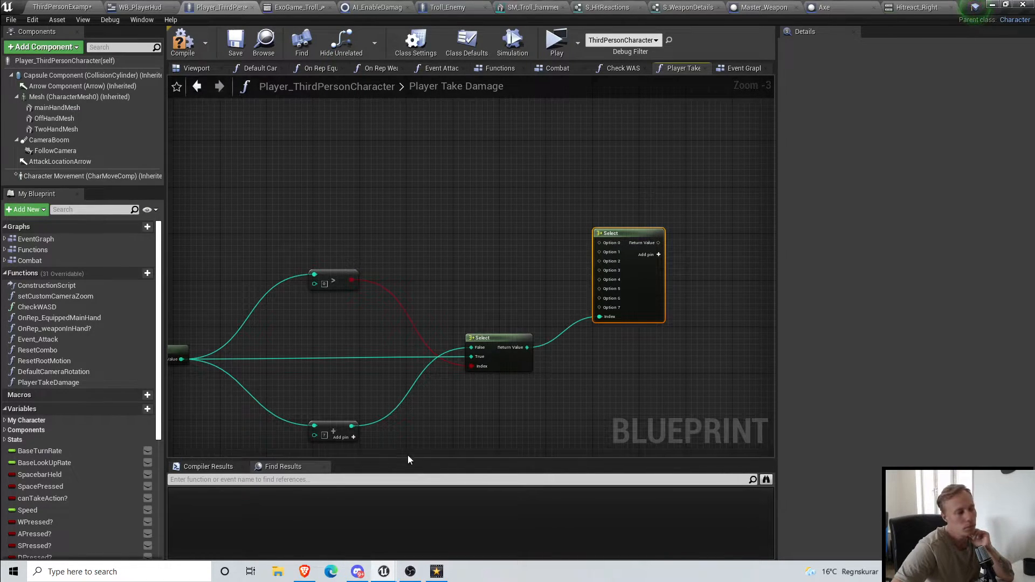
pyautogui.click(503, 264)
pyautogui.scroll(-3, 512, 267)
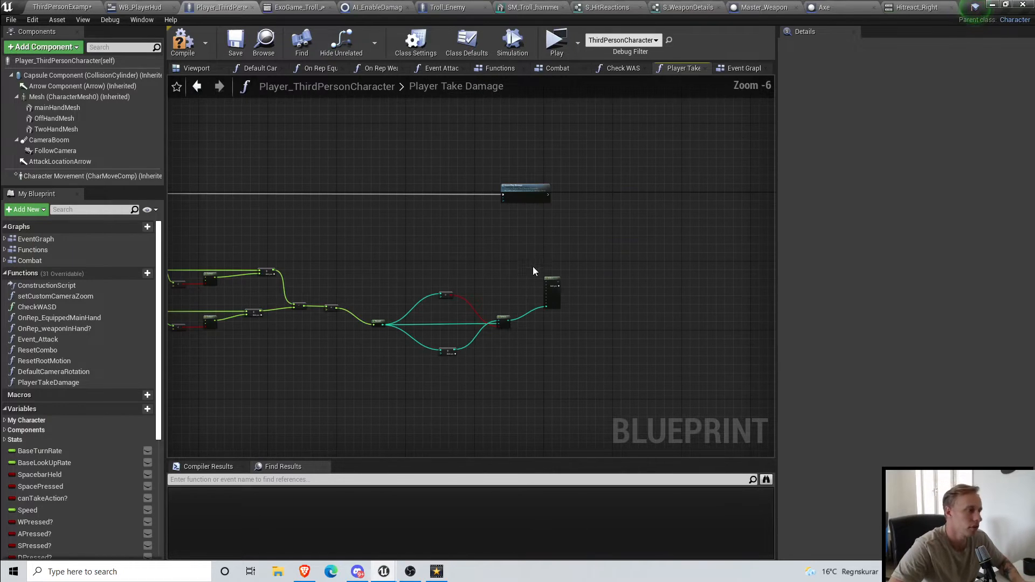
pyautogui.moveTo(532, 202); pyautogui.dragTo(682, 198)
pyautogui.scroll(4, 538, 287)
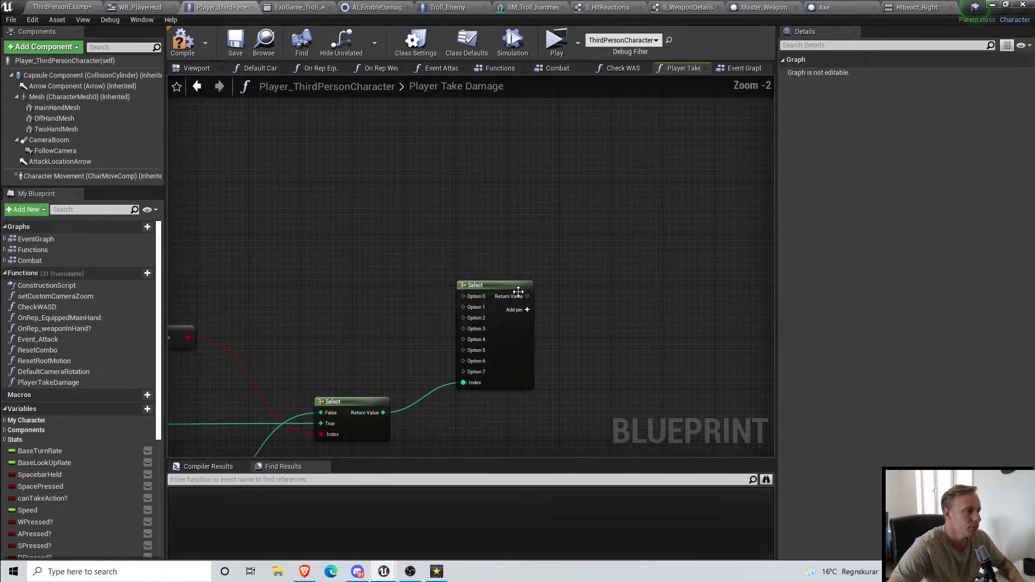
# Step: Connect the eight-option Select node's Return Value to the Anim Montage input of Server Play Montage
pyautogui.click(475, 285)
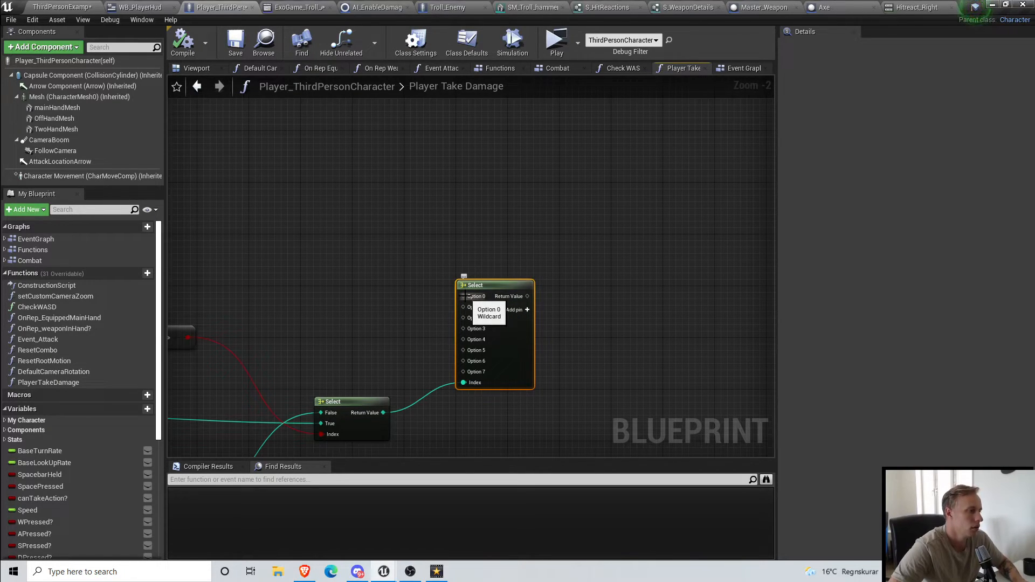
pyautogui.moveTo(516, 279); pyautogui.dragTo(469, 314, button='right')
pyautogui.moveTo(490, 331); pyautogui.dragTo(532, 201)
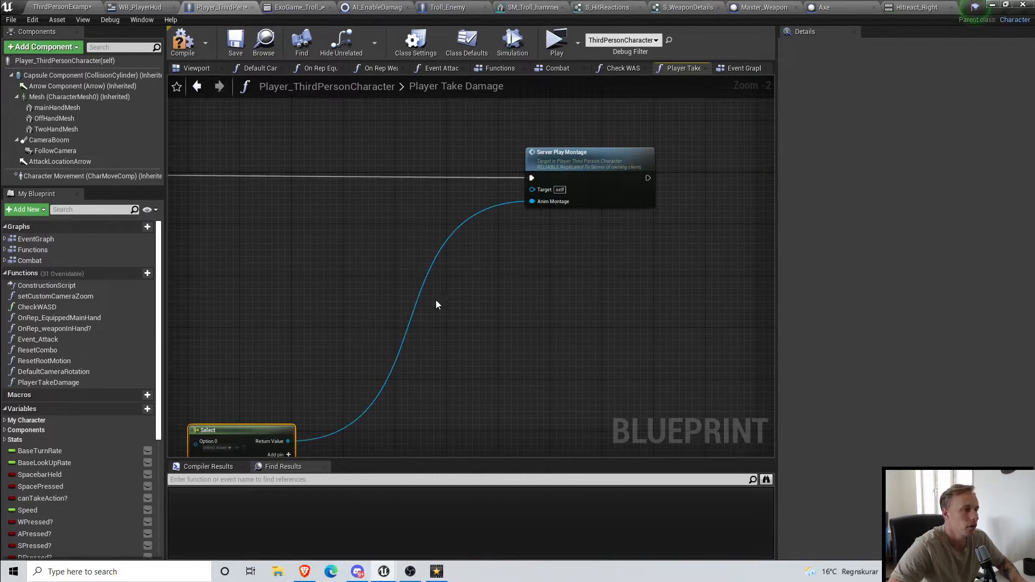
pyautogui.moveTo(380, 330); pyautogui.dragTo(703, 131, button='right')
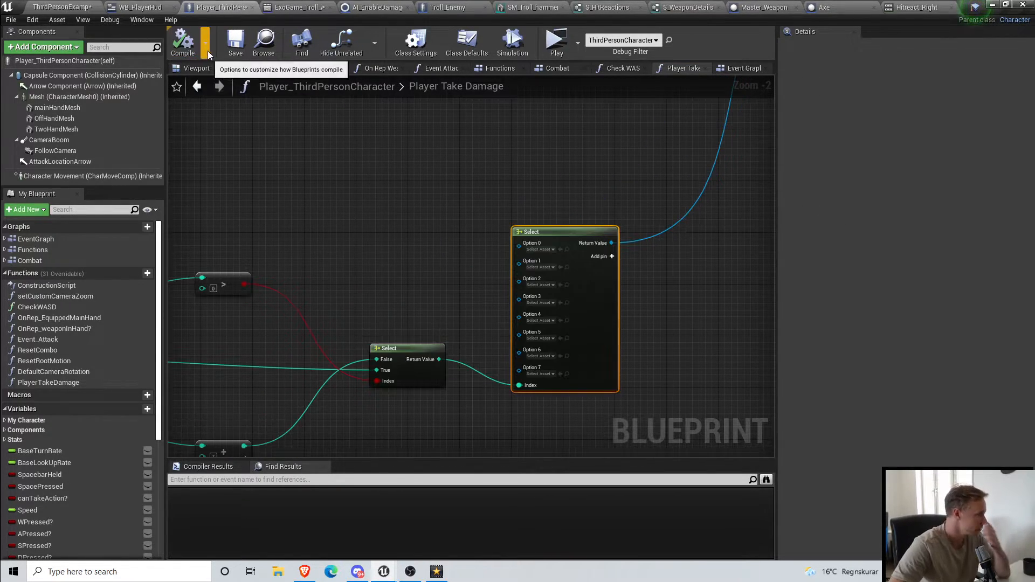
pyautogui.scroll(-4, 557, 223)
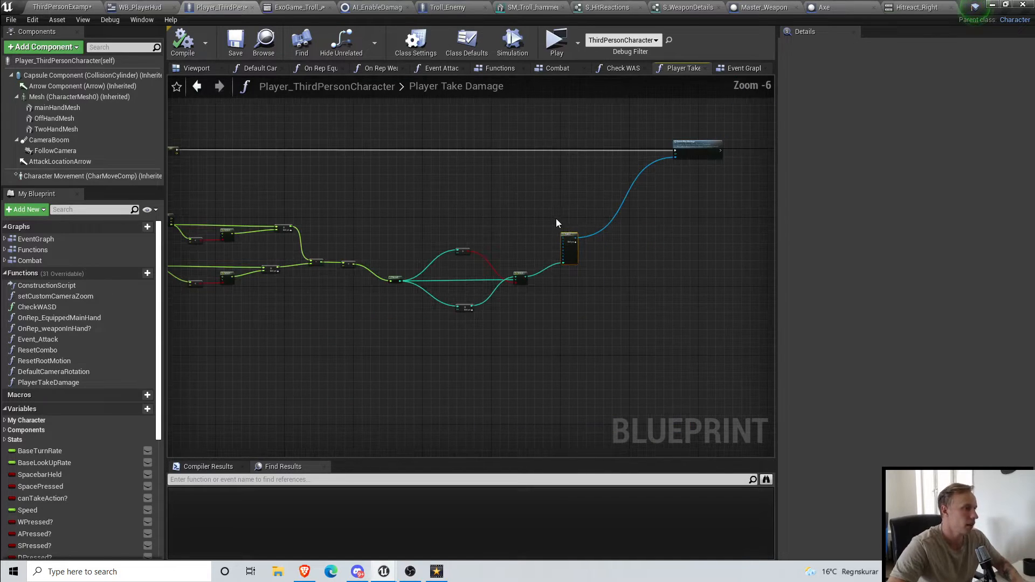
# Step: Play-test the level by running the character up to the troll and letting it attack, then end the session
pyautogui.click(547, 53)
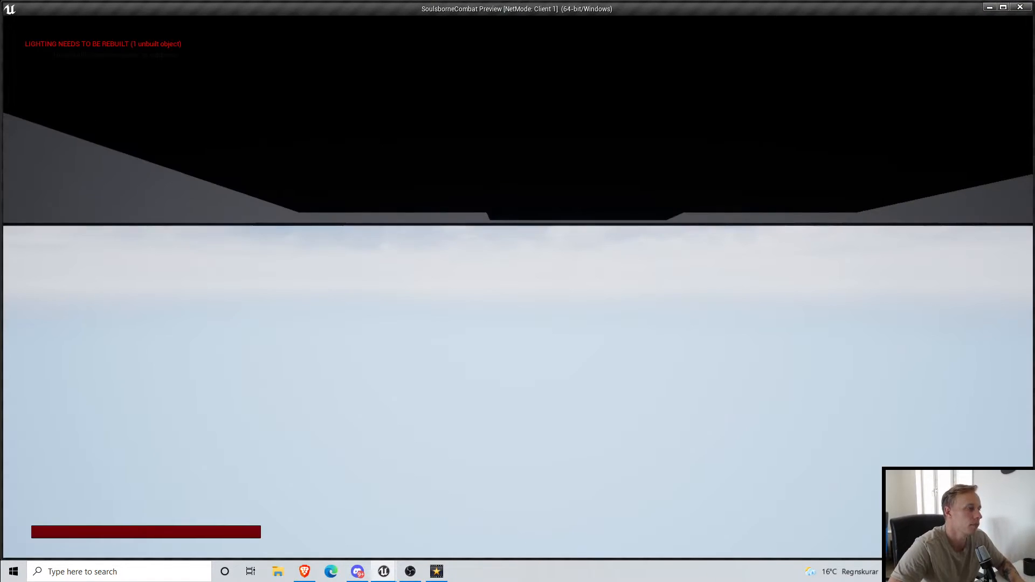
pyautogui.press('w')
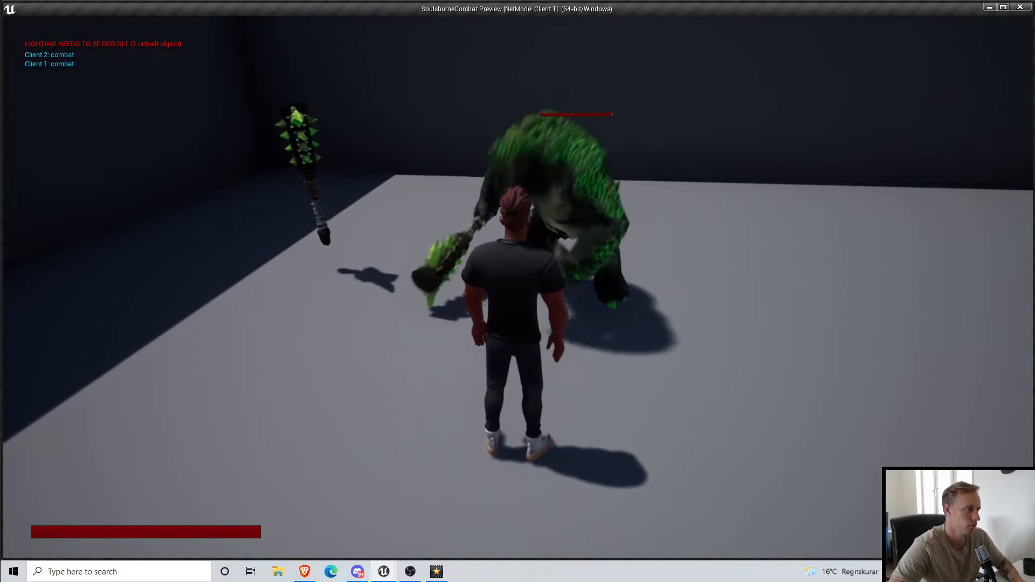
pyautogui.press('s')
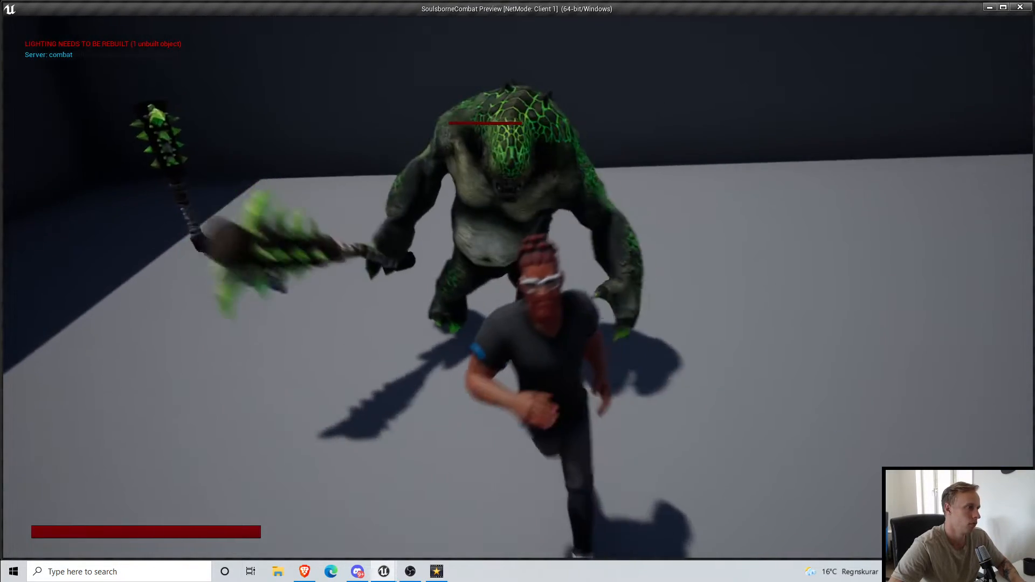
pyautogui.press('w')
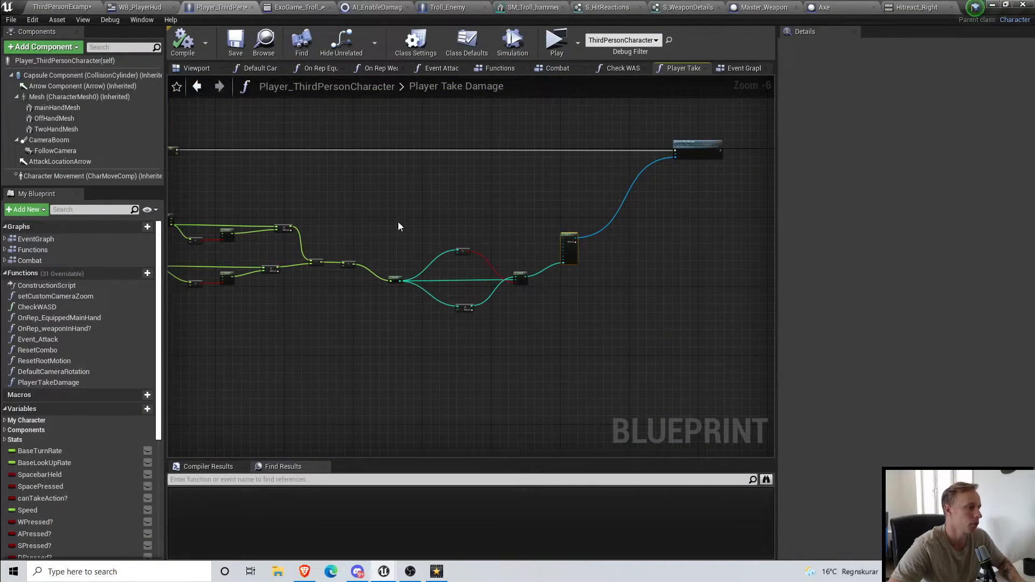
# Step: Add a Print Text node above the two Select nodes in the Player Take Damage graph
pyautogui.scroll(3, 531, 285)
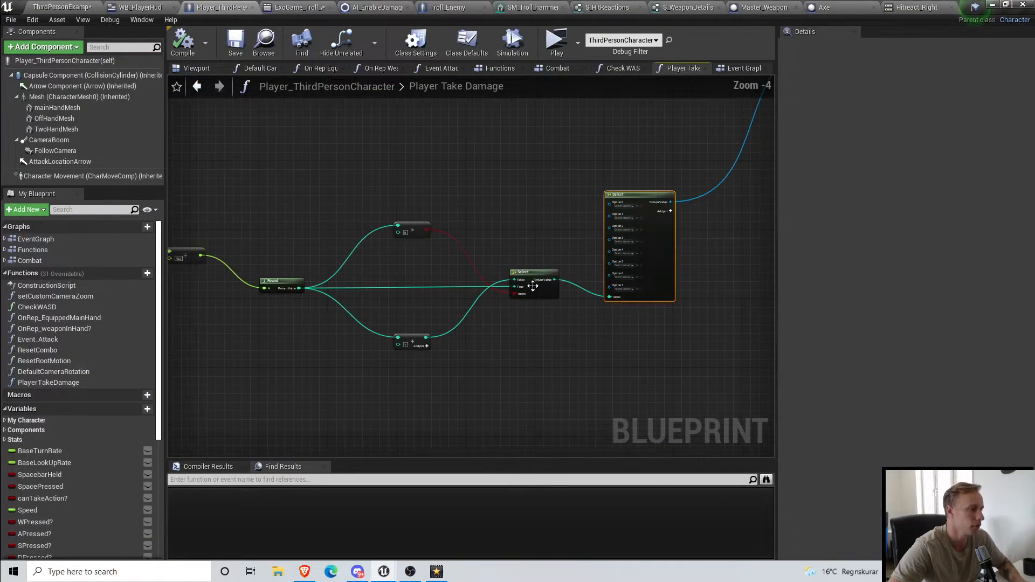
pyautogui.moveTo(554, 280); pyautogui.dragTo(530, 150)
pyautogui.write('print st')
pyautogui.click(502, 243)
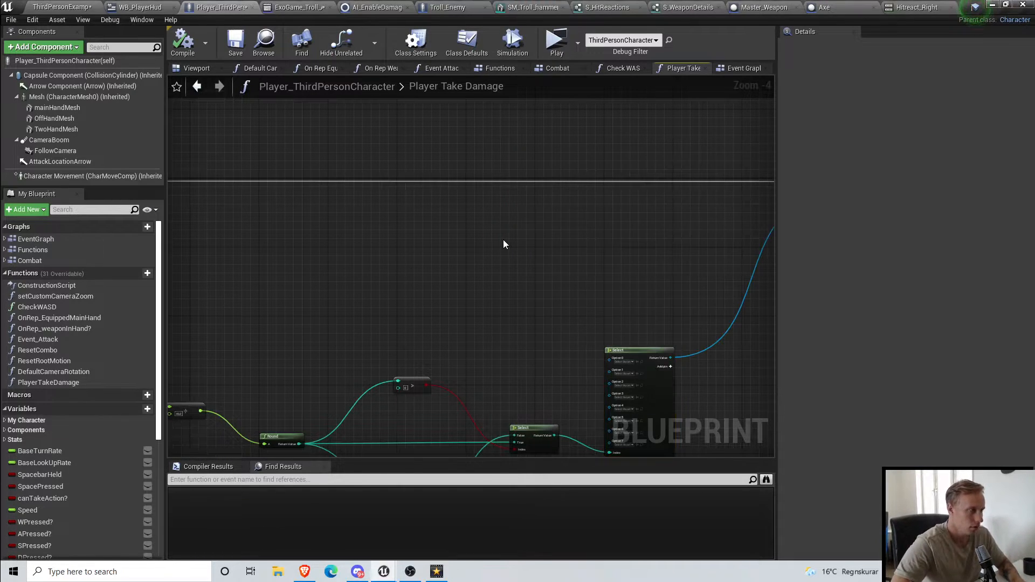
pyautogui.rightClick(503, 243)
pyautogui.write('print s')
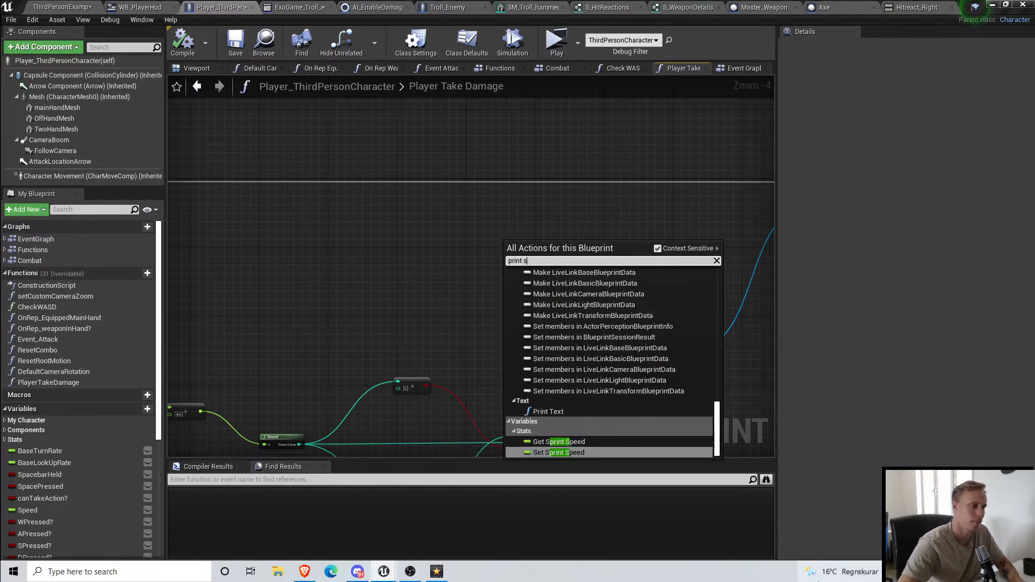
pyautogui.click(579, 410)
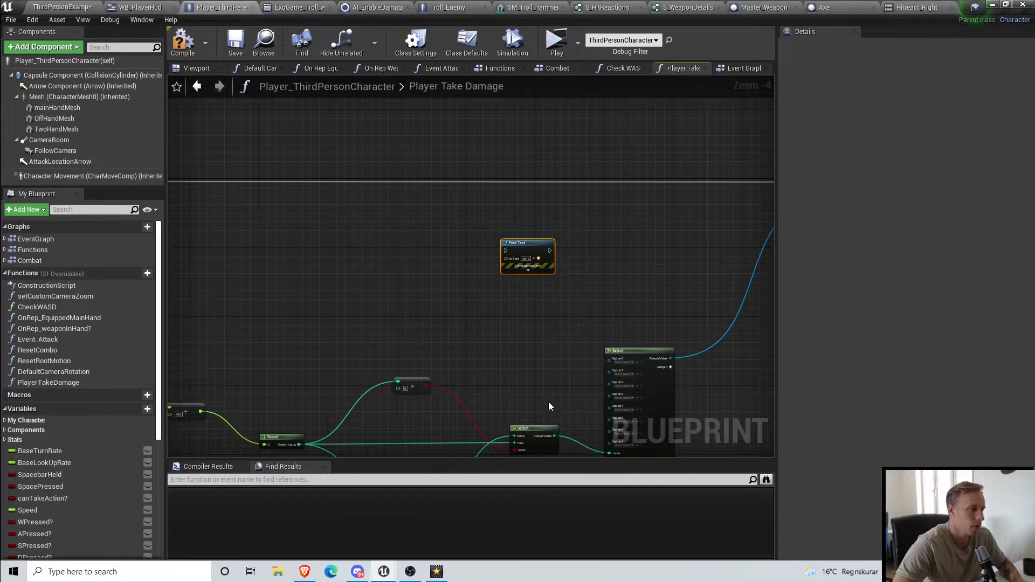
# Step: Feed the first Select's Return Value into Print Text's In Text and route the execution wire through Print Text to Server Play Montage
pyautogui.moveTo(551, 413); pyautogui.dragTo(558, 380, button='right')
pyautogui.moveTo(560, 379); pyautogui.dragTo(513, 199)
pyautogui.scroll(-4, 343, 214)
pyautogui.scroll(3, 344, 214)
pyautogui.moveTo(331, 190); pyautogui.dragTo(667, 245)
pyautogui.moveTo(672, 204); pyautogui.dragTo(546, 236, button='right')
pyautogui.scroll(1, 546, 236)
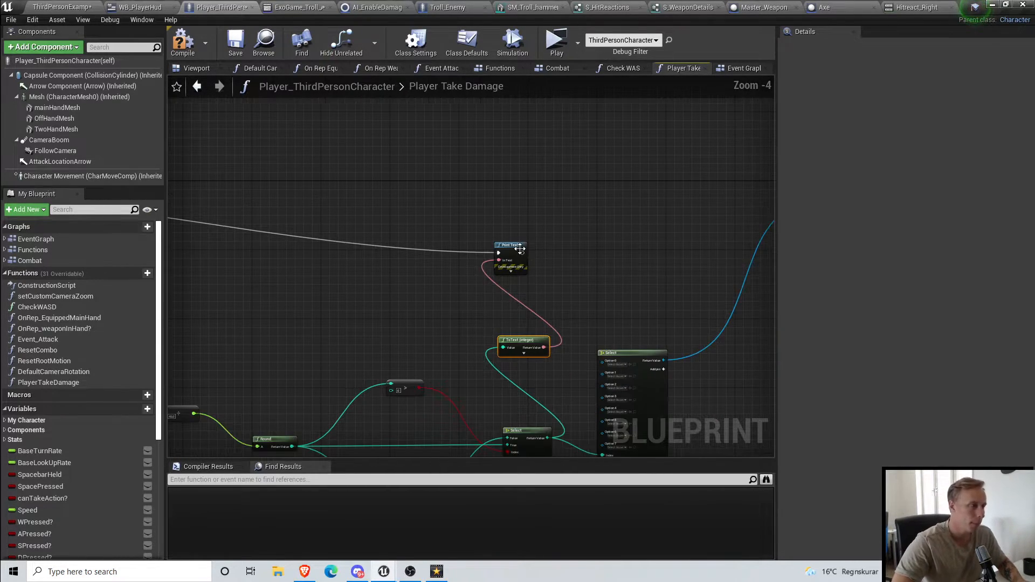
pyautogui.moveTo(523, 252); pyautogui.dragTo(489, 187)
pyautogui.moveTo(366, 238); pyautogui.dragTo(710, 228, button='right')
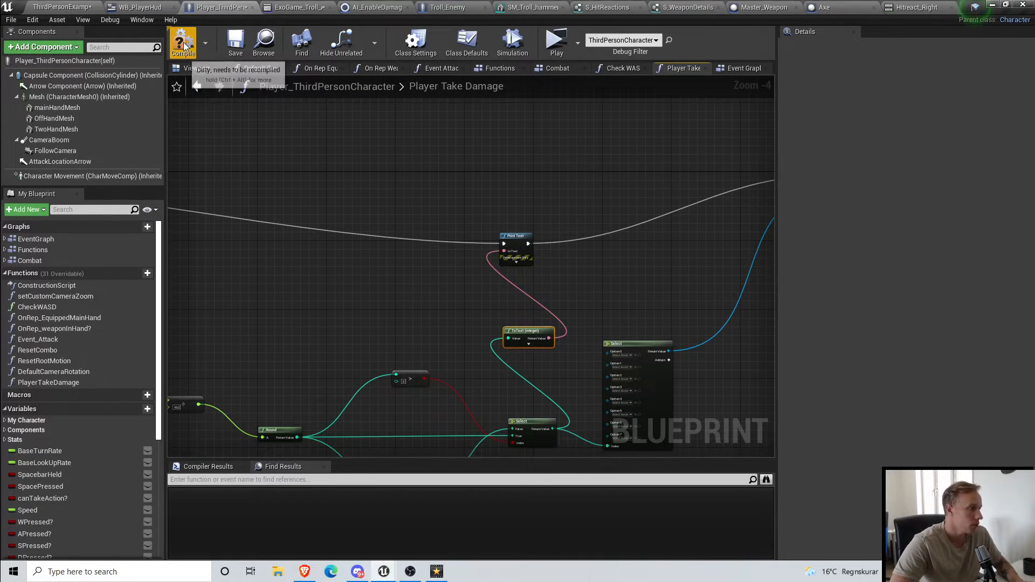
# Step: Compile the player character blueprint with the Print Text wiring
pyautogui.scroll(1, 593, 356)
pyautogui.scroll(1, 504, 332)
pyautogui.scroll(1, 505, 332)
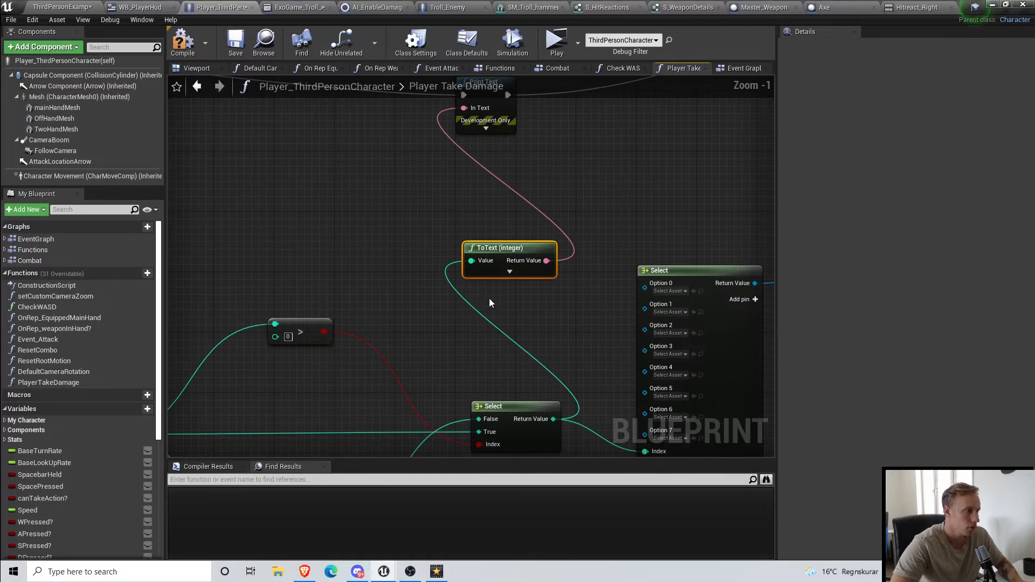
pyautogui.click(182, 40)
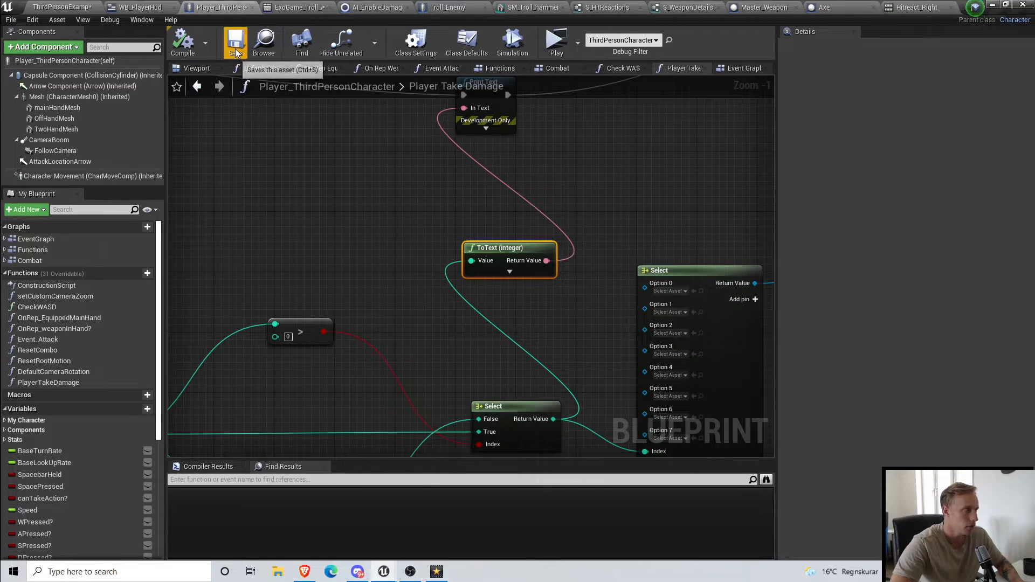
# Step: Play-test taking troll hits while facing different directions to read the printed direction index, then end the session
pyautogui.click(555, 41)
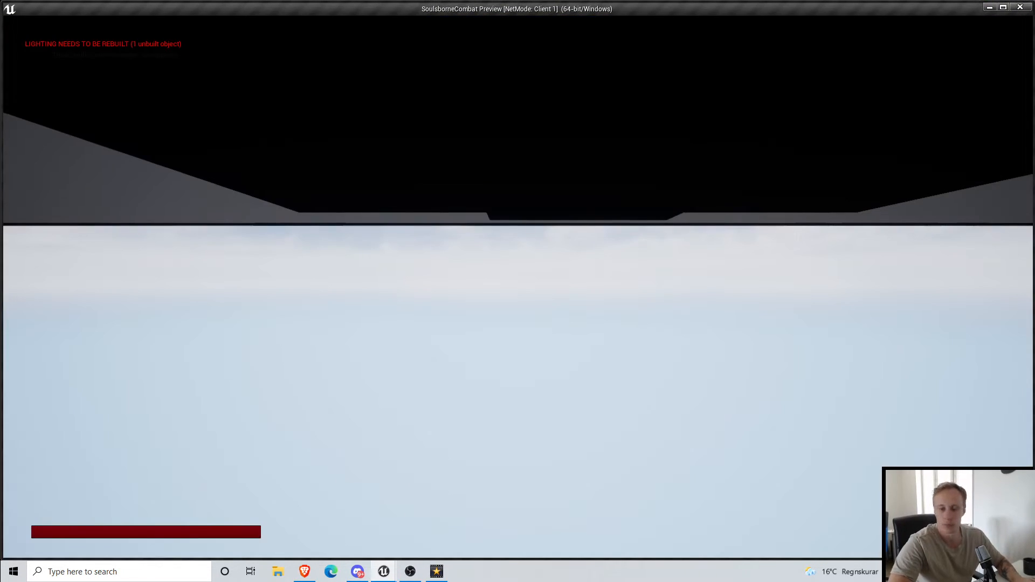
pyautogui.press('w')
pyautogui.press('w')
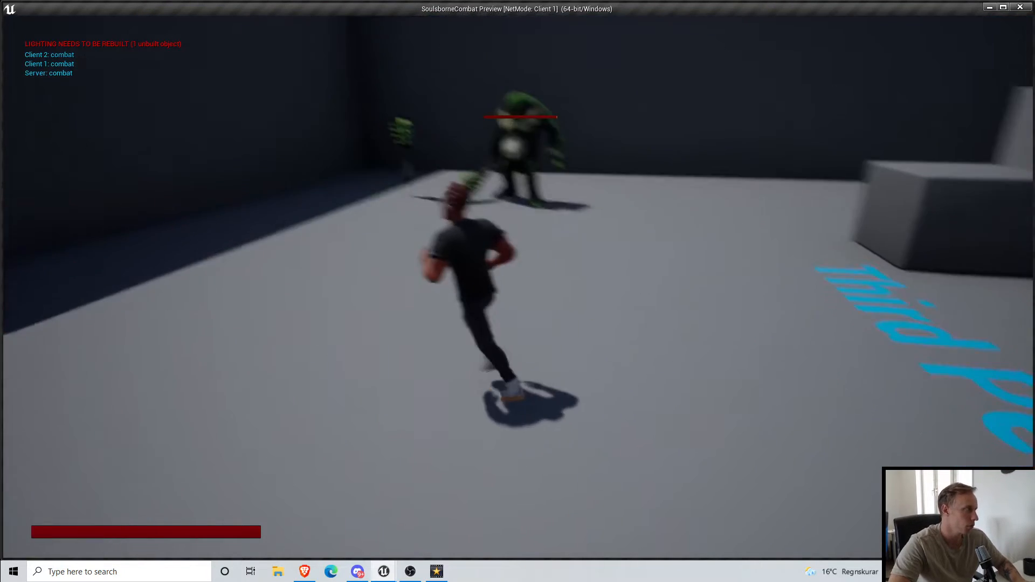
pyautogui.press('w')
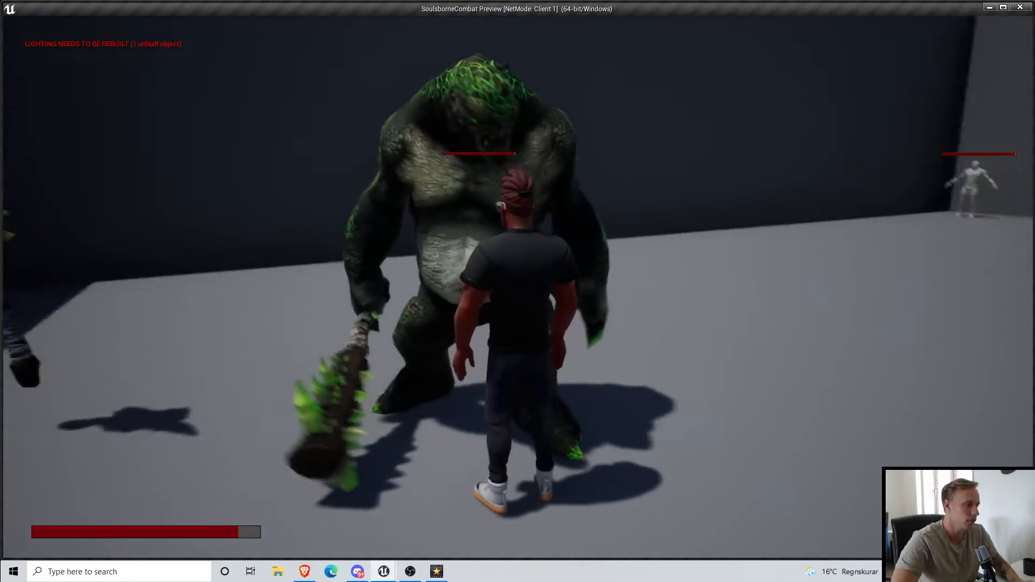
pyautogui.press('w')
pyautogui.press('s')
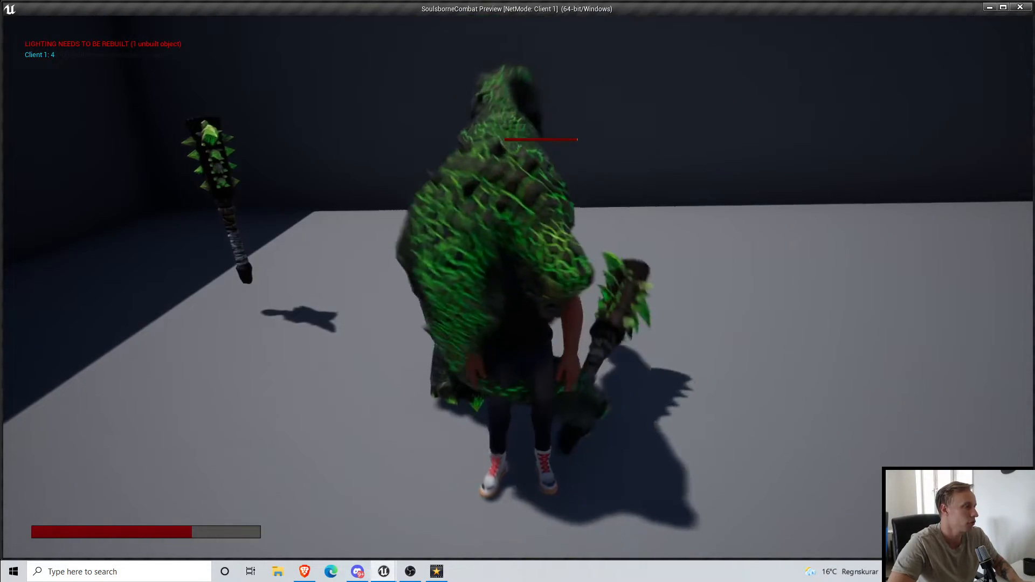
pyautogui.press('a')
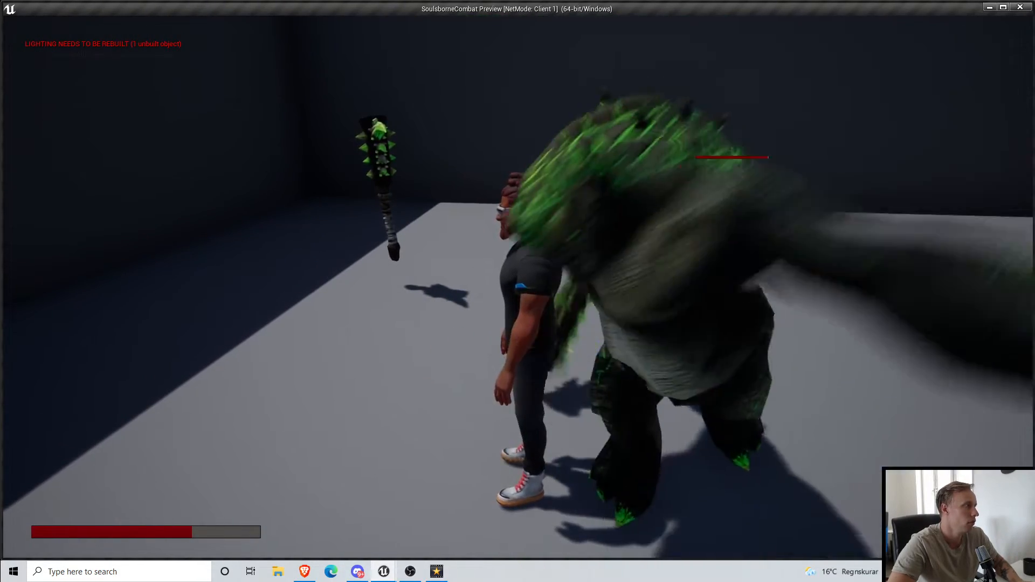
pyautogui.press('s')
pyautogui.press('a')
pyautogui.press('w')
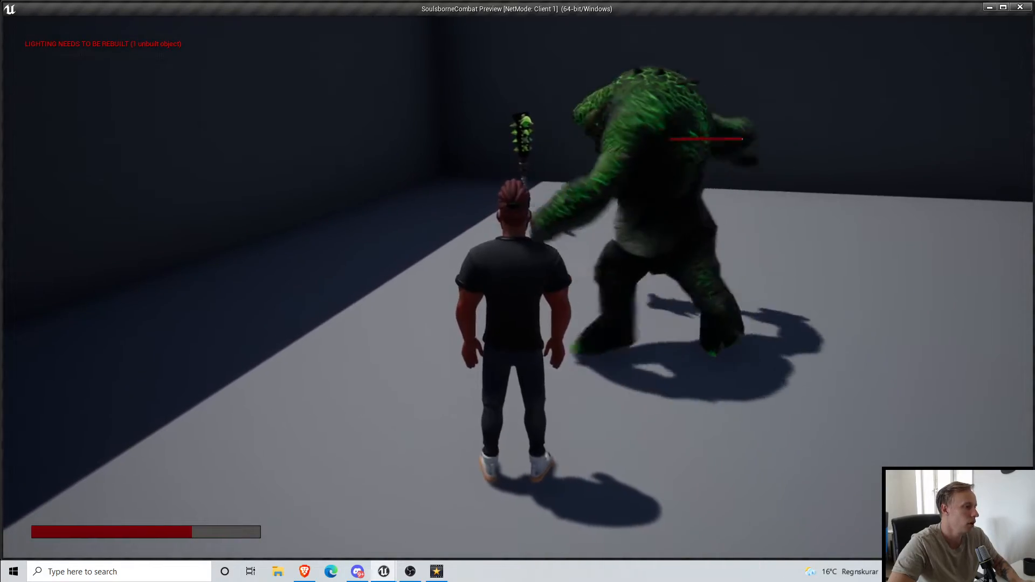
pyautogui.press('a')
pyautogui.press('Escape')
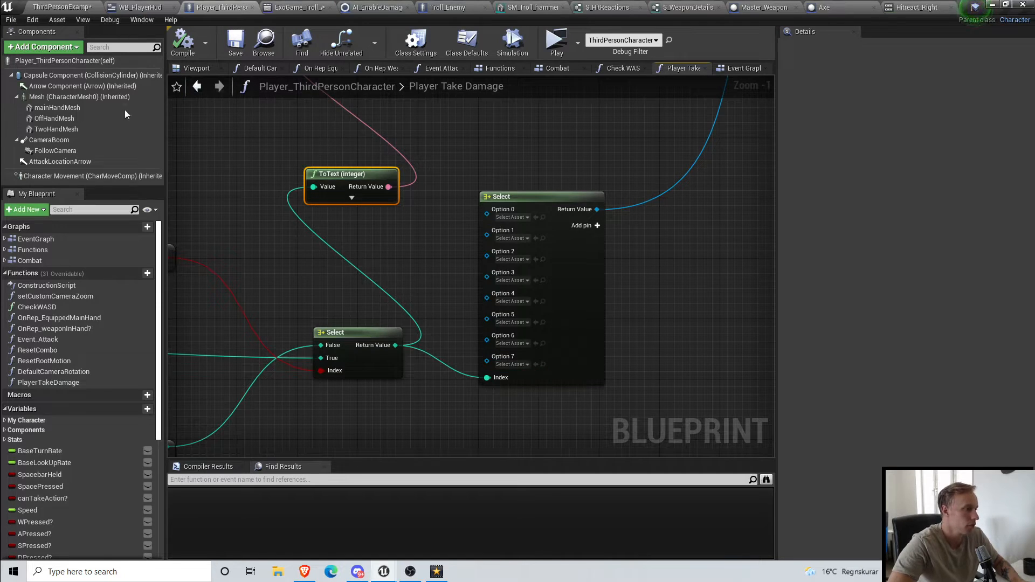
# Step: Browse from the level editor to the Animations > Game > Player > Axe > HitReactions folder
pyautogui.click(54, 5)
pyautogui.scroll(10, 81, 448)
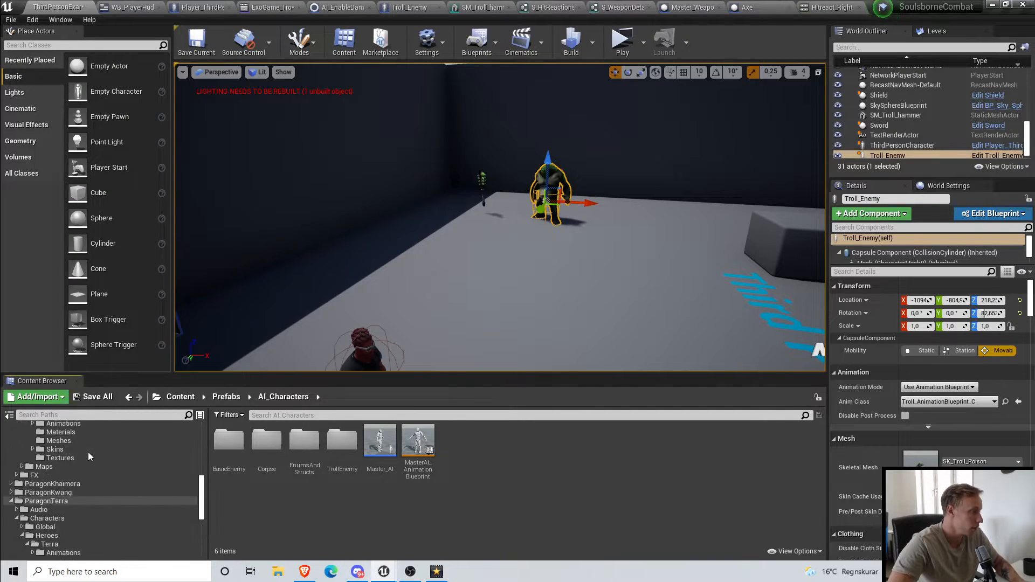
pyautogui.click(39, 437)
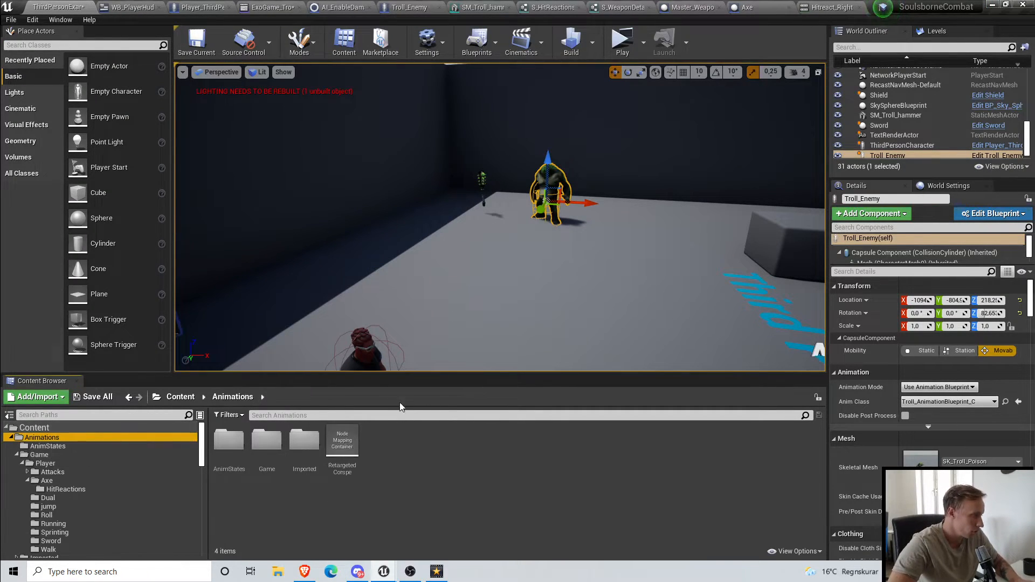
pyautogui.doubleClick(229, 441)
pyautogui.click(232, 396)
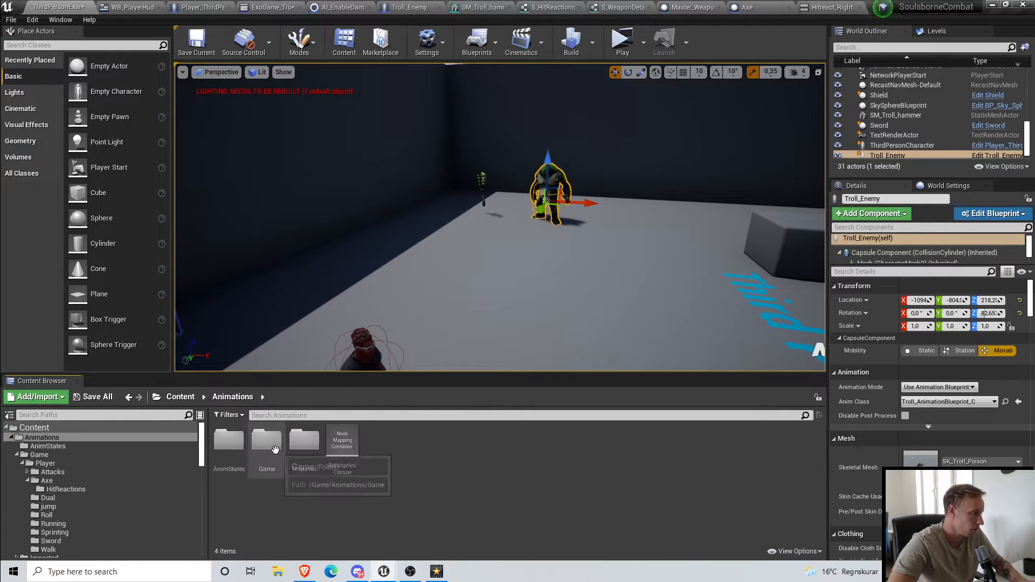
pyautogui.doubleClick(266, 441)
pyautogui.doubleClick(228, 441)
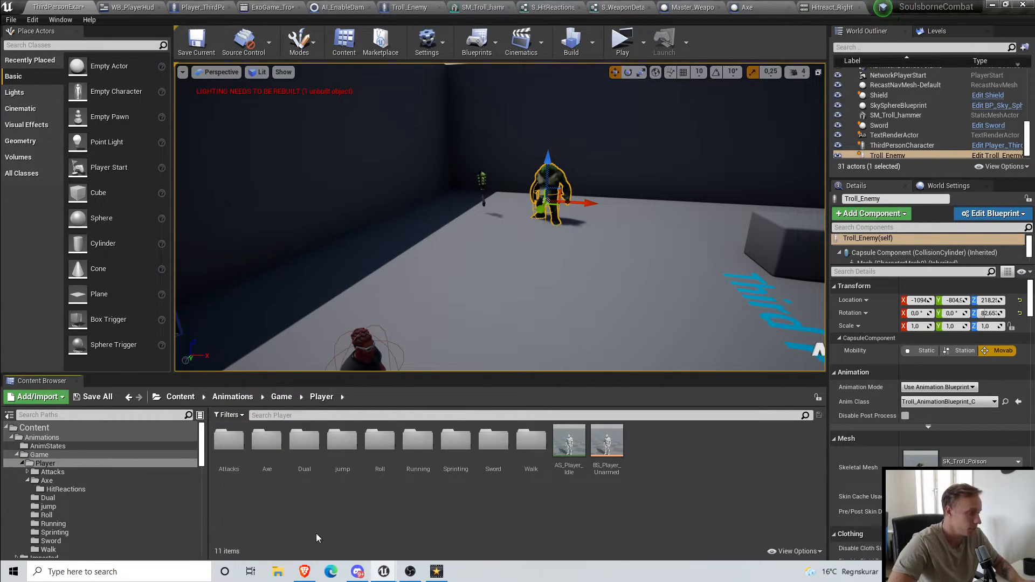
pyautogui.doubleClick(266, 441)
pyautogui.doubleClick(229, 441)
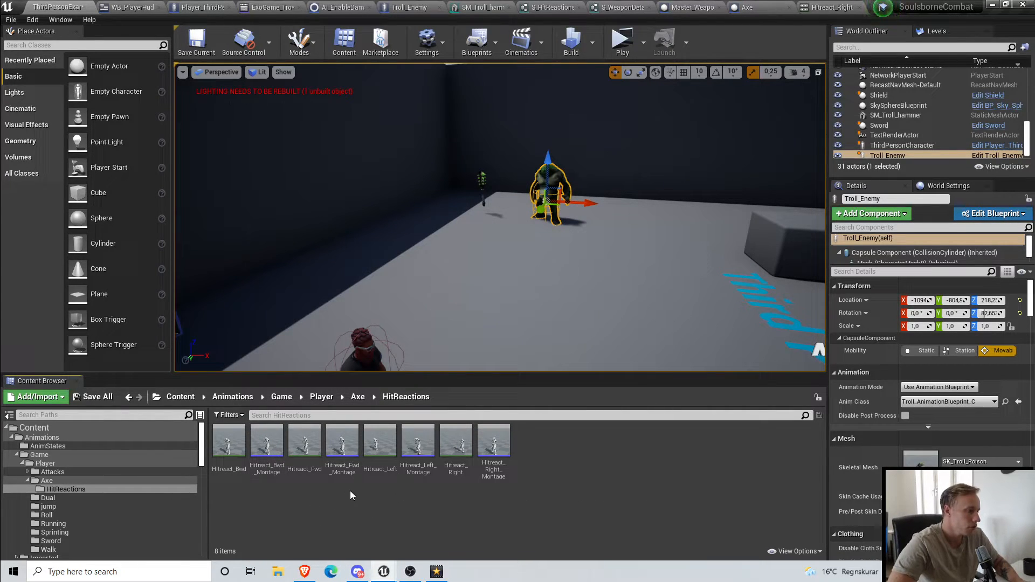
# Step: Assign Hitreact_Fwd_Montage to Option 7 and Hitreact_Bwd_Montage to Option 4 of the eight-option Select node
pyautogui.doubleClick(342, 447)
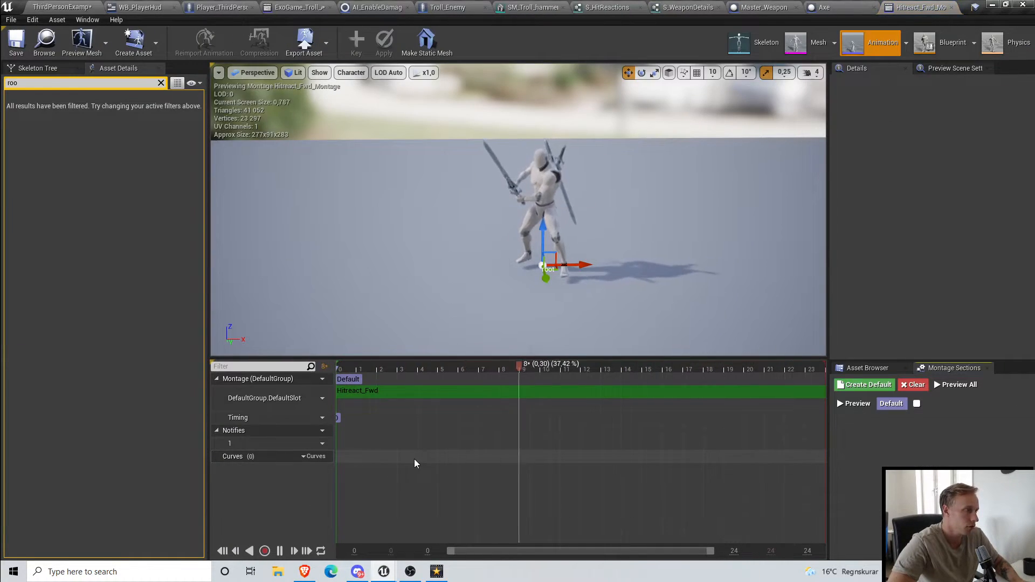
pyautogui.click(44, 47)
pyautogui.moveTo(343, 467); pyautogui.dragTo(515, 367)
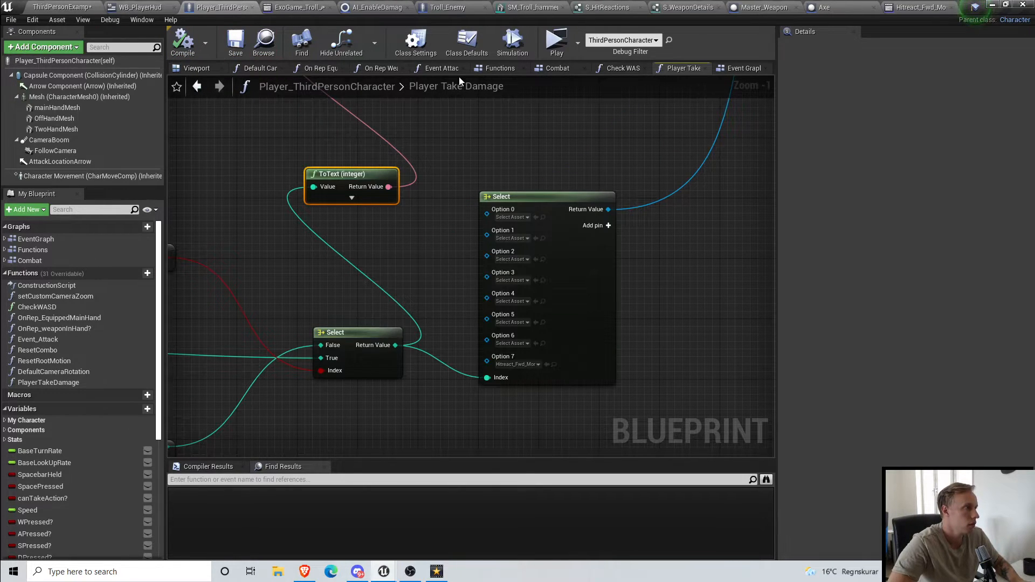
pyautogui.click(88, 6)
pyautogui.moveTo(261, 470); pyautogui.dragTo(183, 7)
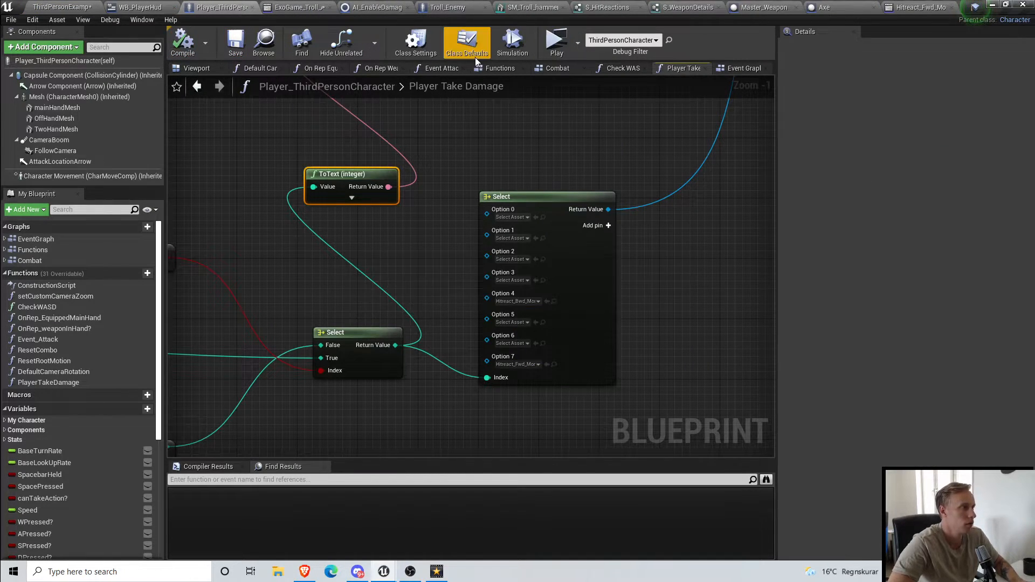
# Step: Play-test the forward and backward hit reactions against the troll, checking the printed index from several facings, then end the session
pyautogui.click(552, 53)
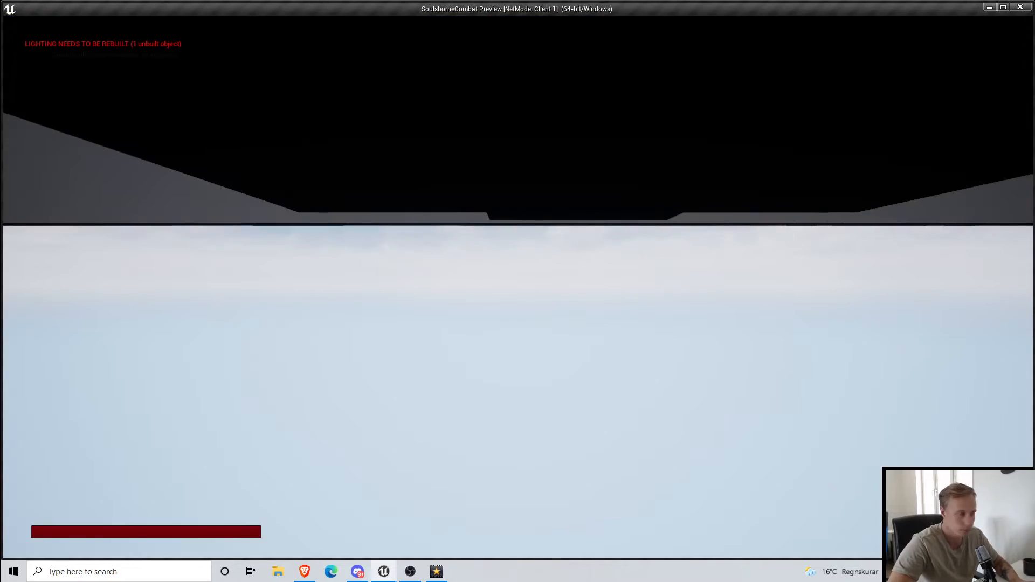
pyautogui.press('w')
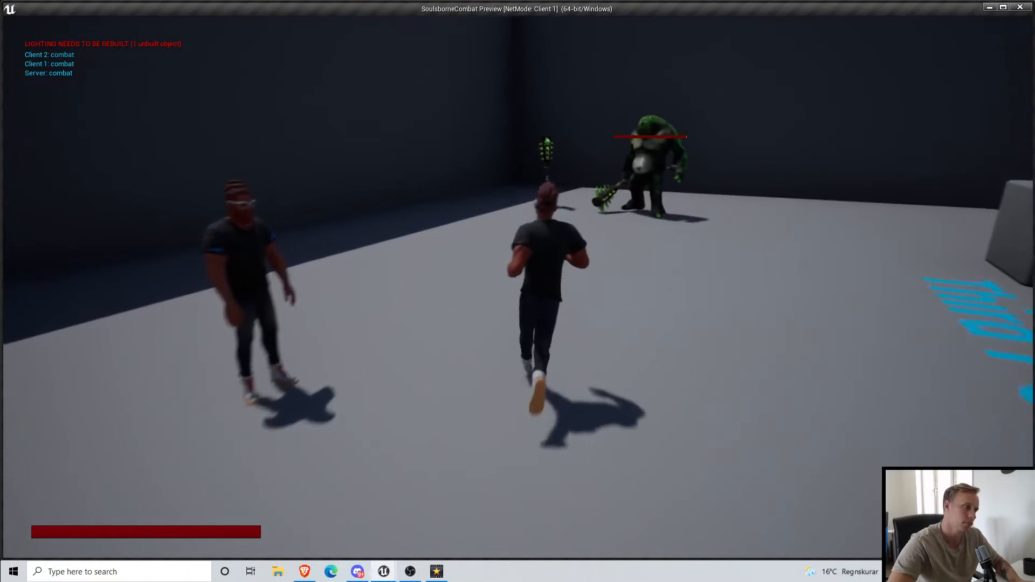
pyautogui.press('w')
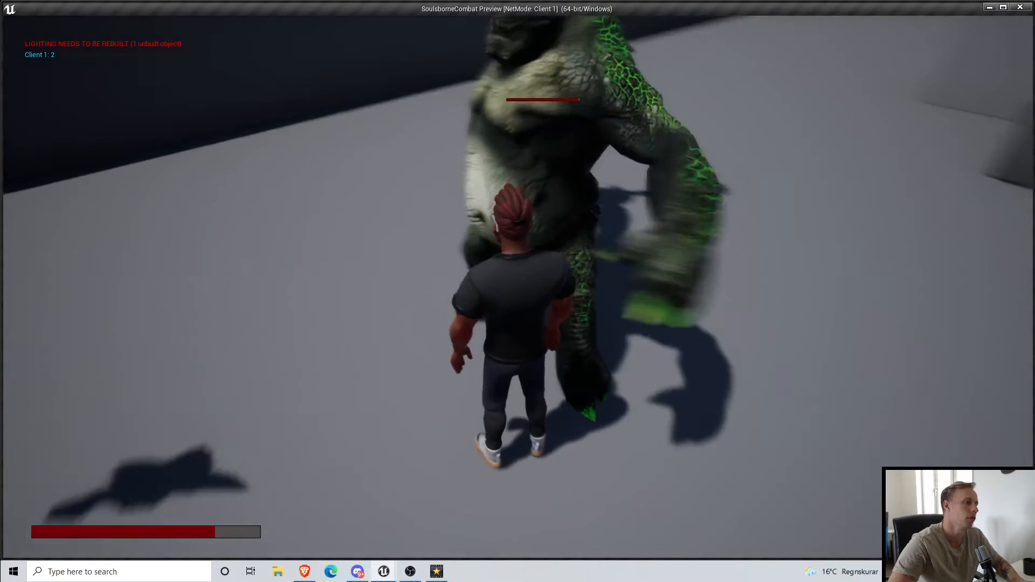
pyautogui.click(518, 287)
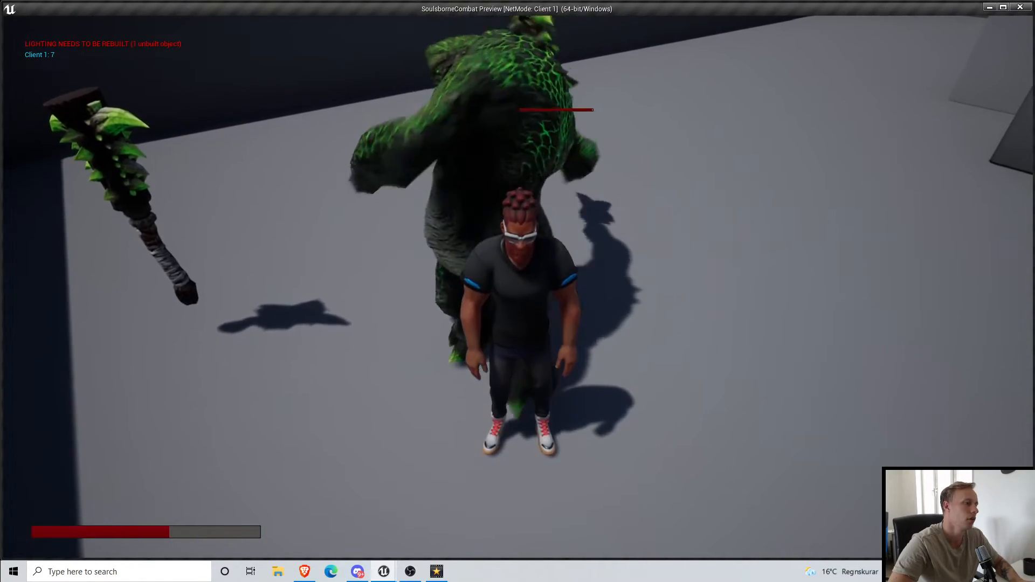
pyautogui.press('a')
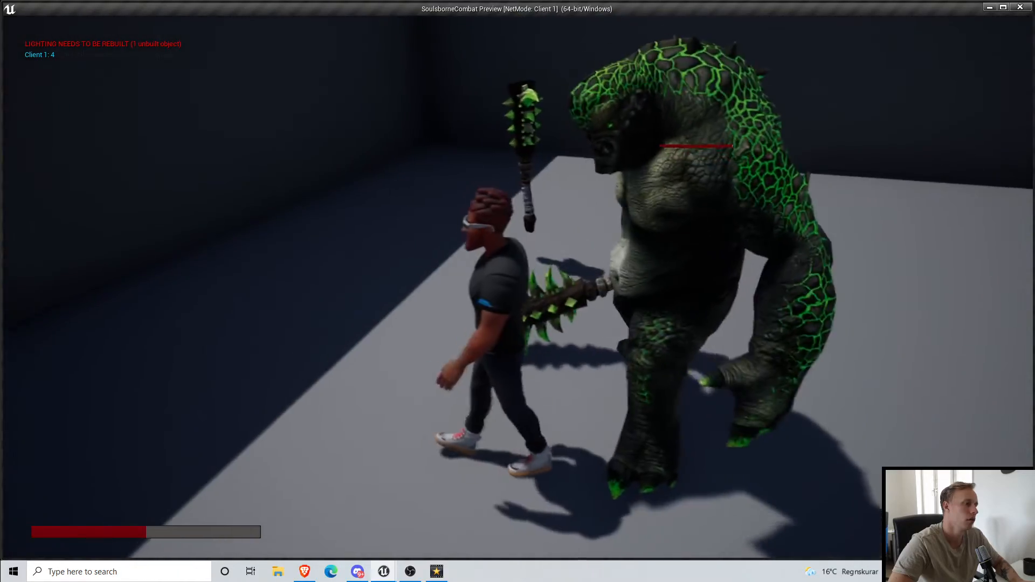
pyautogui.press('w')
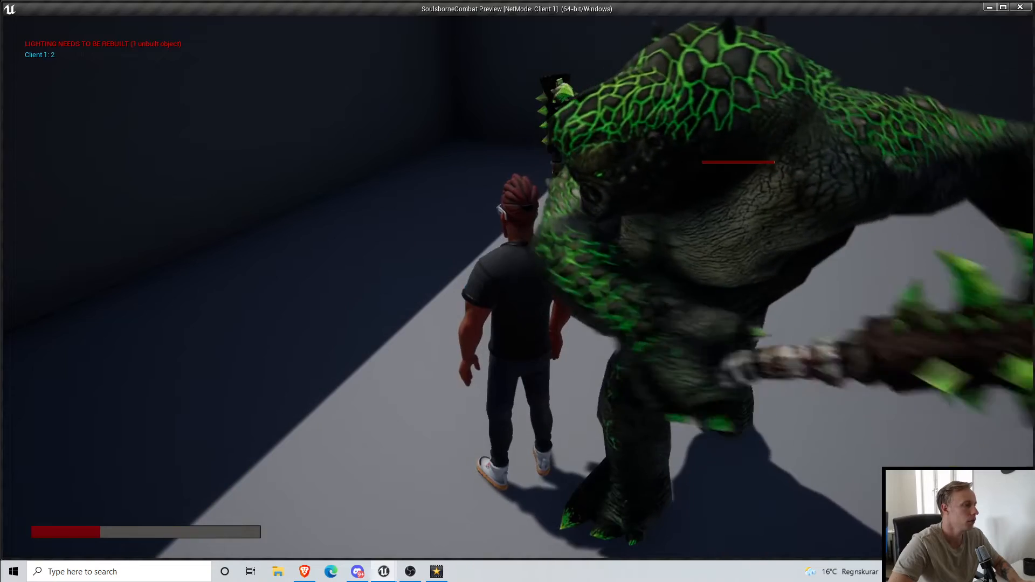
pyautogui.press('Escape')
# Step: Open Hitreact_Left_Montage and Hitreact_Right_Montage from the Axe HitReactions folder to inspect them
pyautogui.click(56, 6)
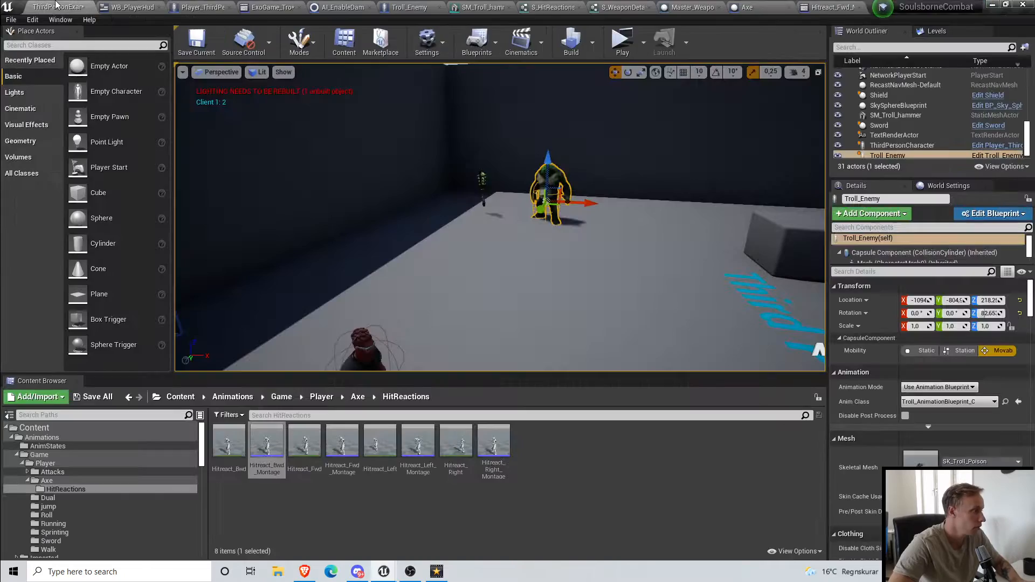
pyautogui.doubleClick(421, 473)
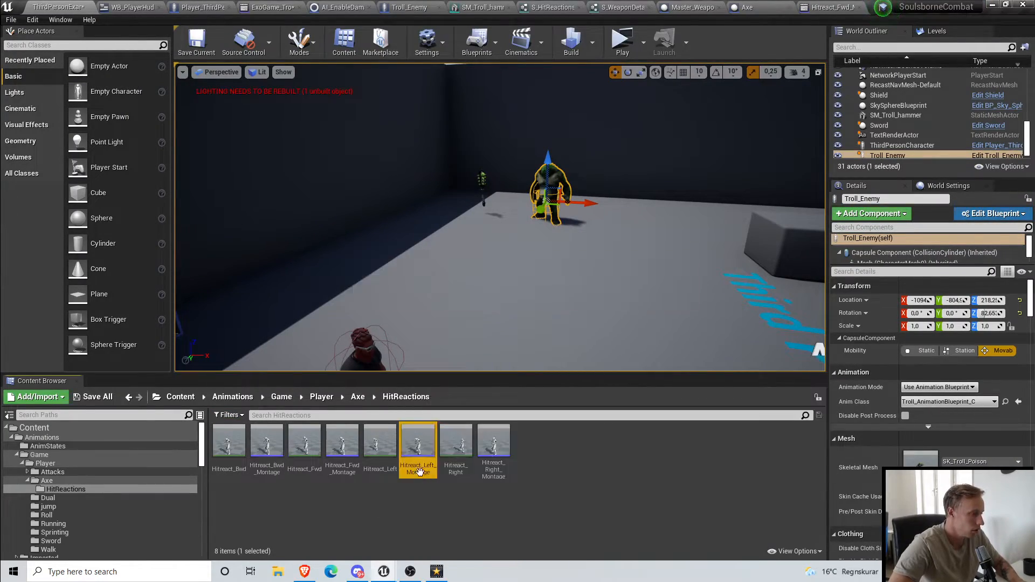
pyautogui.click(56, 6)
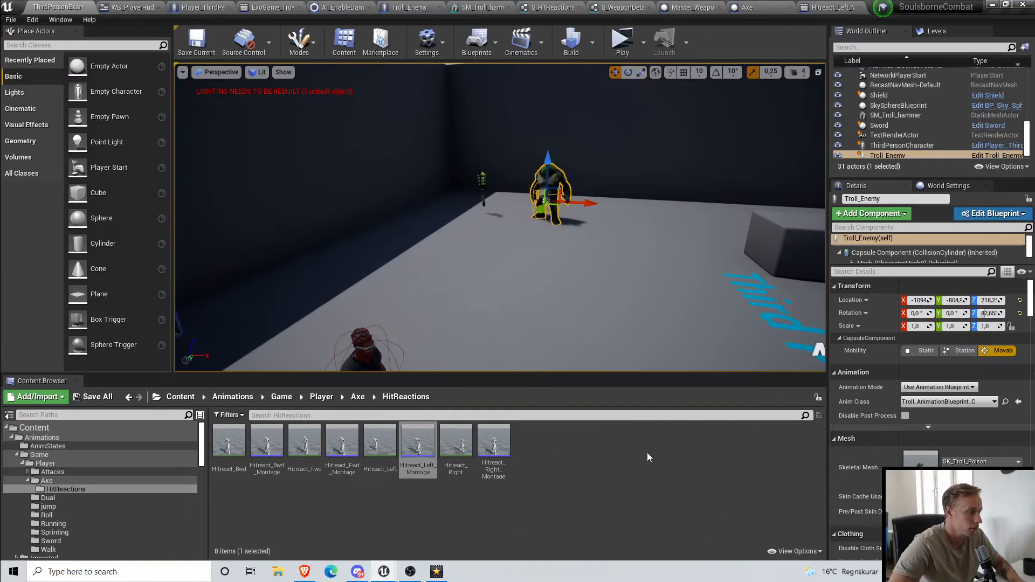
pyautogui.doubleClick(506, 456)
# Step: Assign Hitreact_Right_Montage to Option 2 and Option 3 of the eight-option Select node in Player Take Damage
pyautogui.click(49, 5)
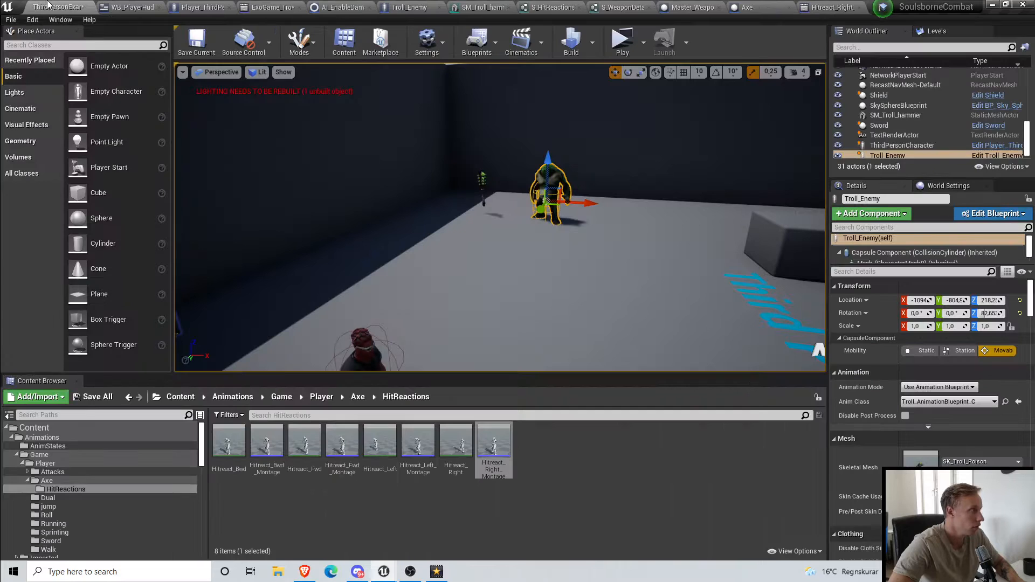
pyautogui.moveTo(496, 462); pyautogui.dragTo(542, 223)
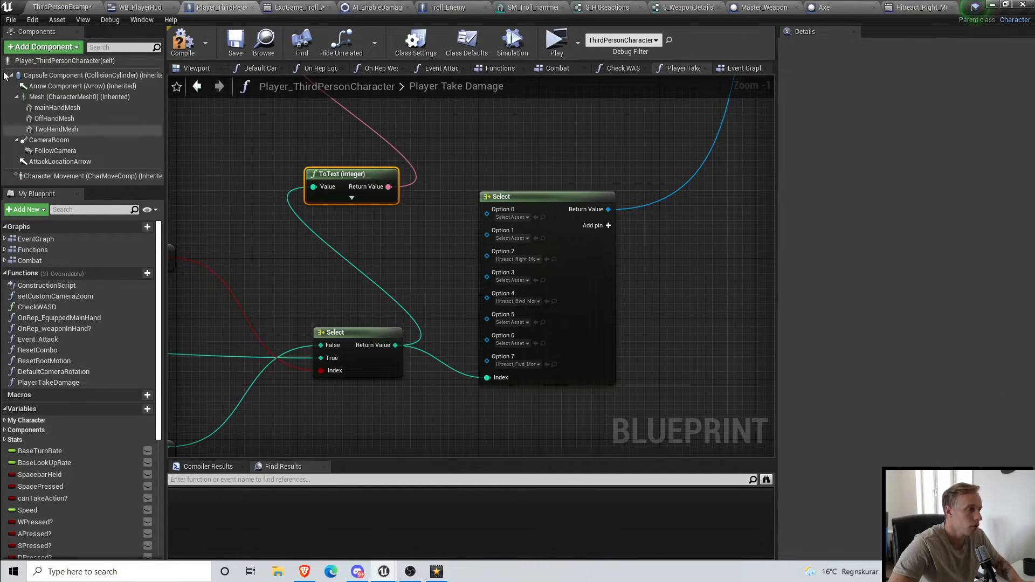
pyautogui.click(47, 7)
pyautogui.moveTo(497, 457); pyautogui.dragTo(200, 4)
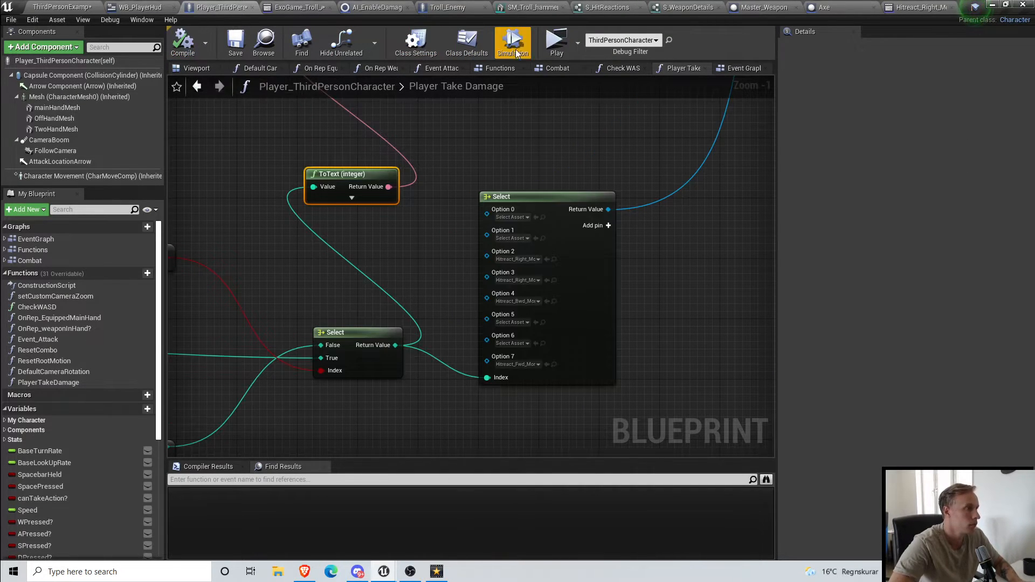
# Step: Play-test the right hit reactions against the troll, reading the printed index for hits from the other side, then end the session
pyautogui.hotkey('alt', 'p')
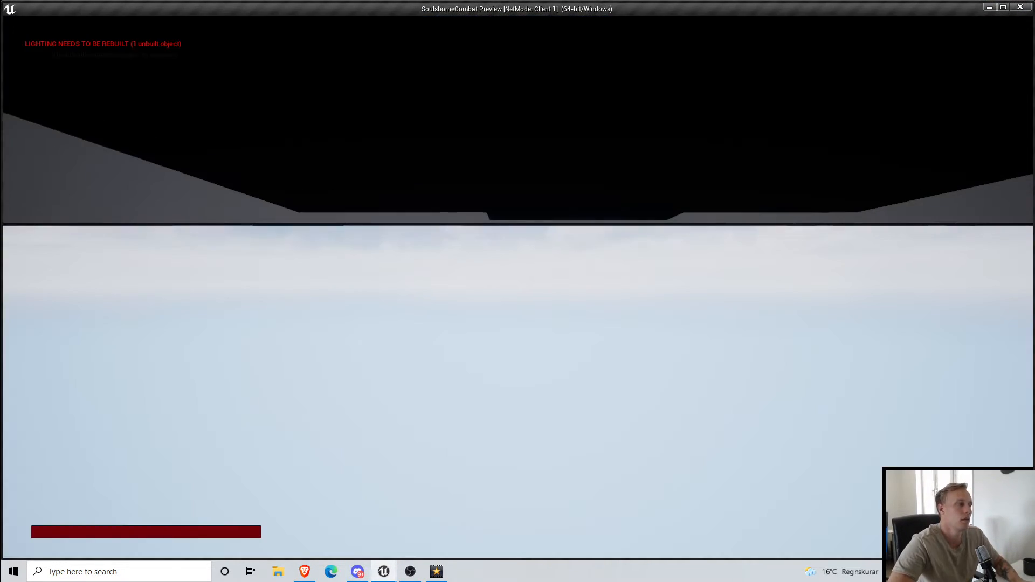
pyautogui.press('w')
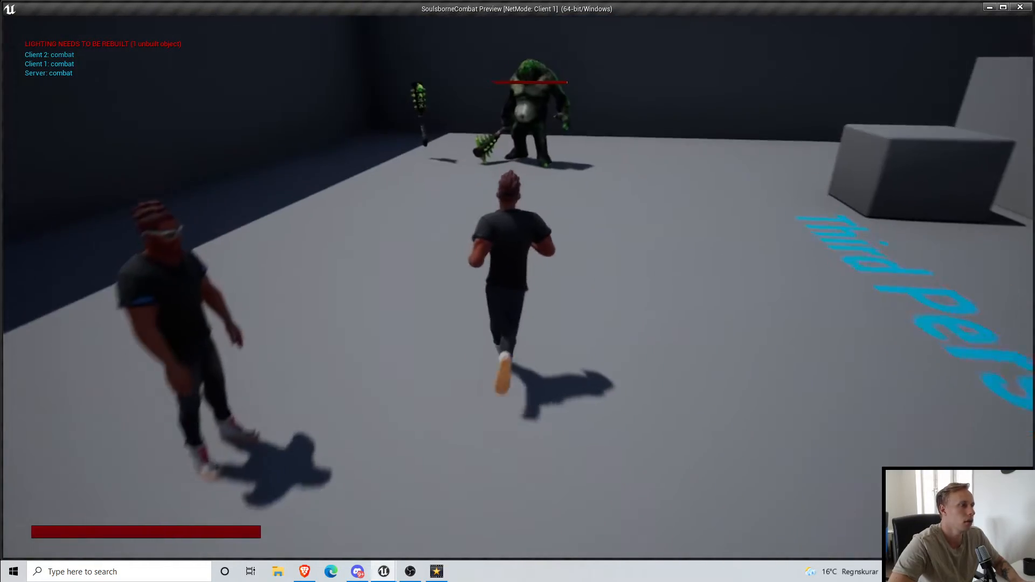
pyautogui.press('w')
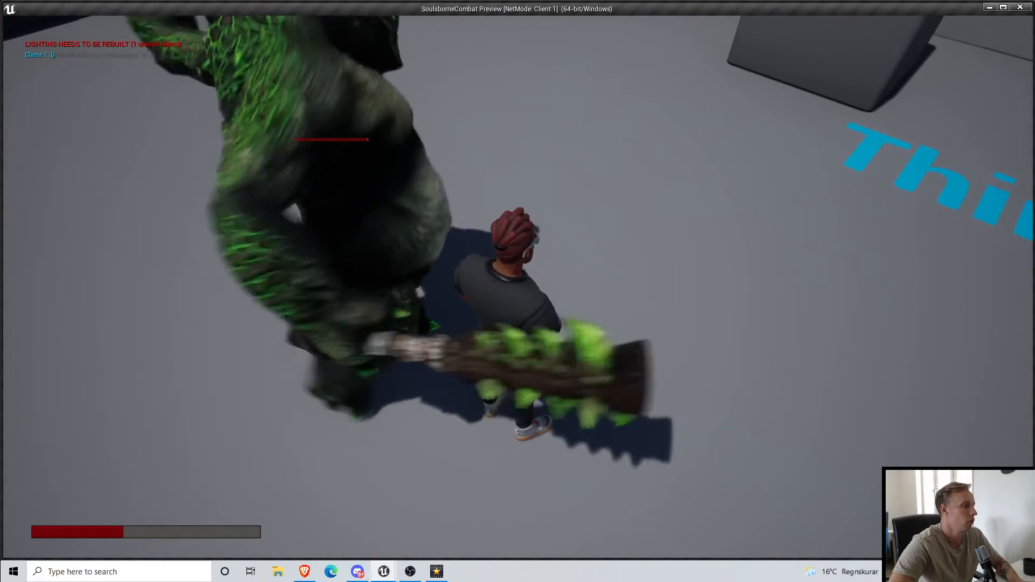
pyautogui.press('Escape')
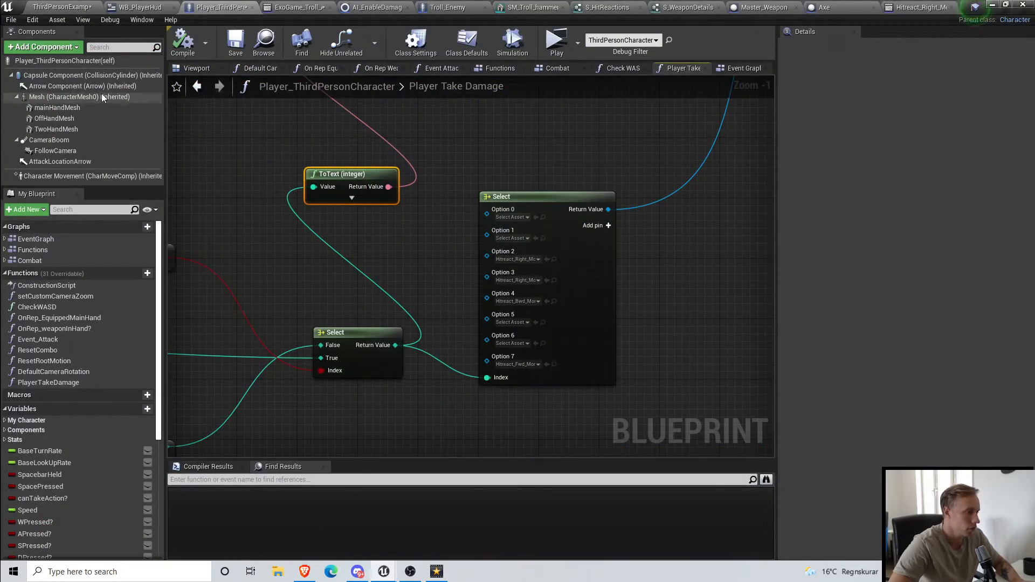
# Step: Assign Hitreact_Left_Montage to Option 5 and Option 6 of the eight-option Select node, then save the blueprint
pyautogui.click(44, 6)
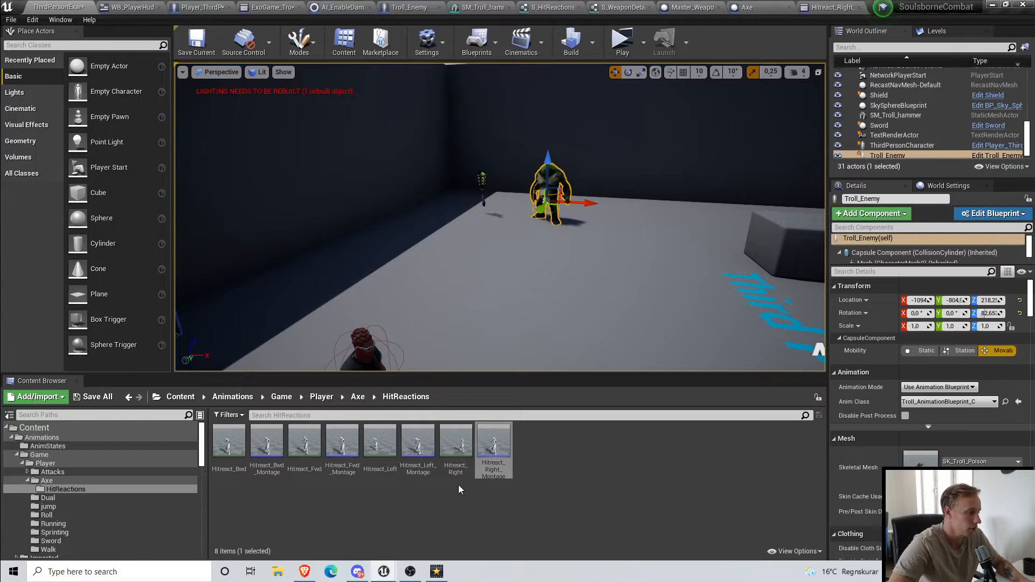
pyautogui.moveTo(417, 445); pyautogui.dragTo(782, 59)
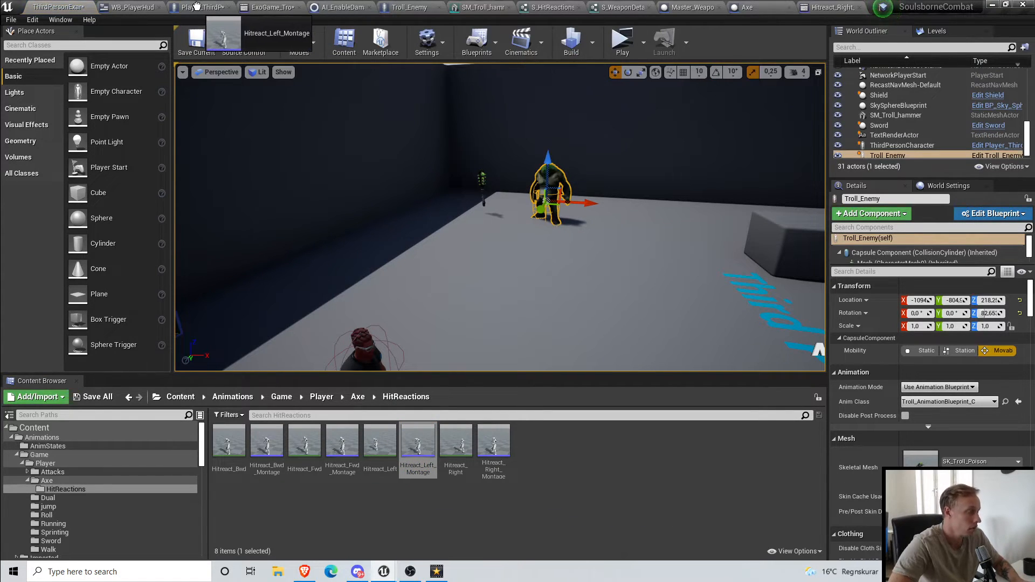
pyautogui.moveTo(197, 6); pyautogui.dragTo(197, 6)
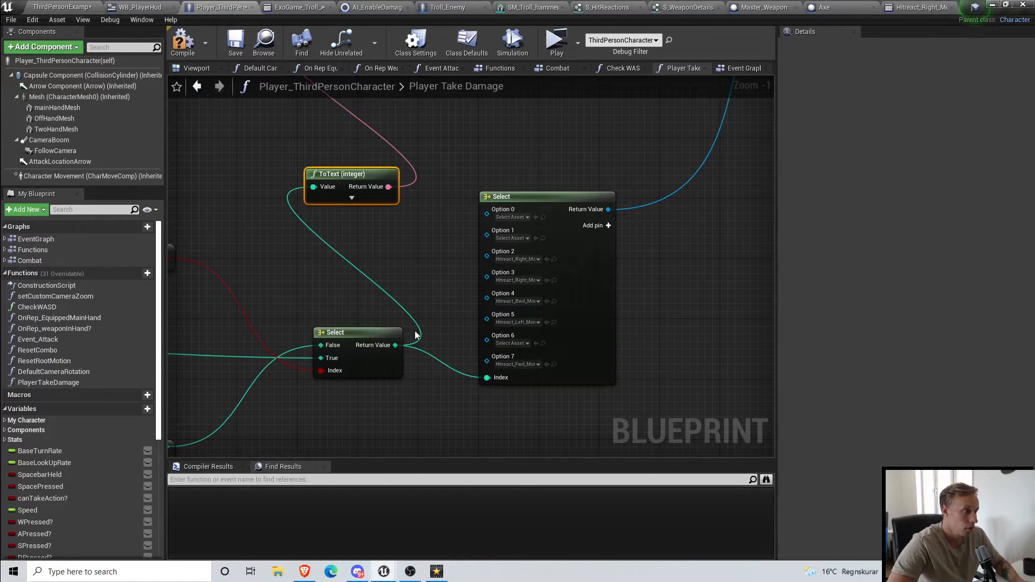
pyautogui.click(65, 6)
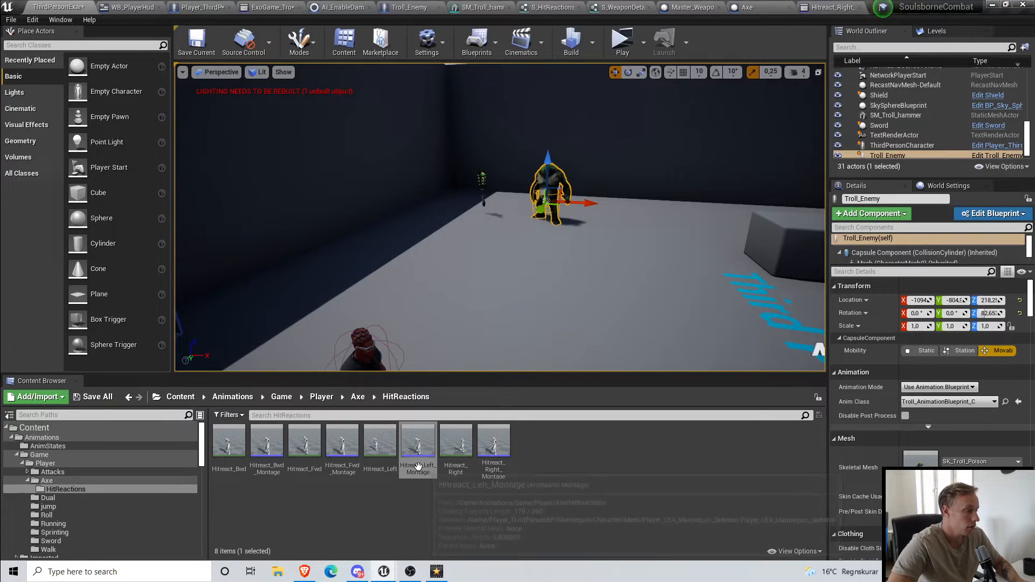
pyautogui.moveTo(418, 467); pyautogui.dragTo(214, 3)
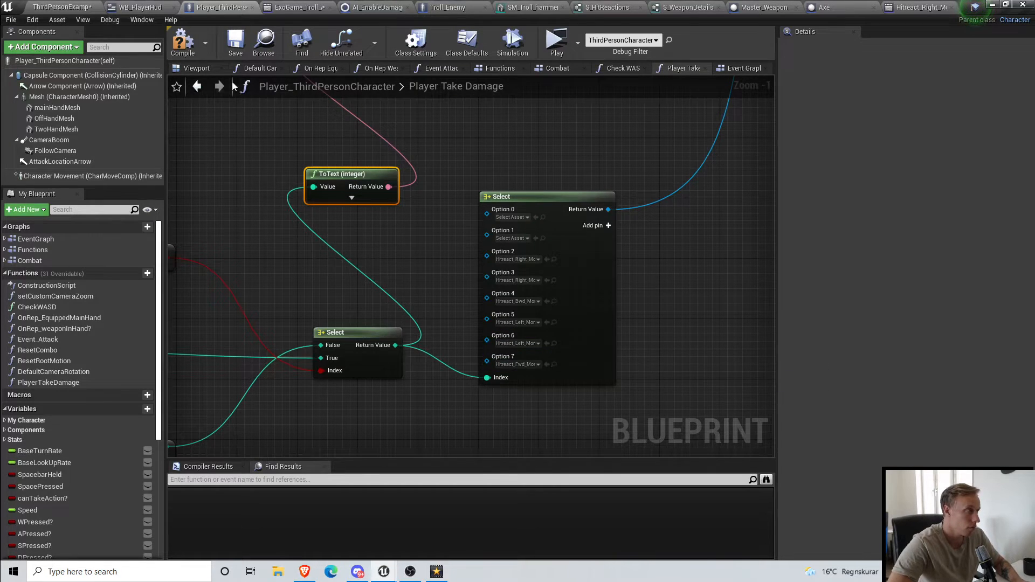
pyautogui.click(229, 50)
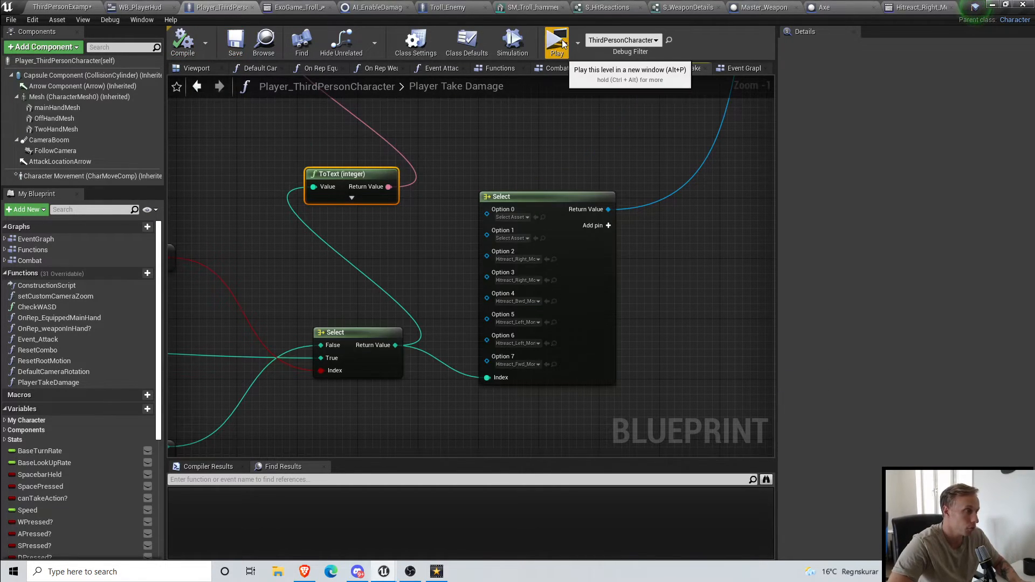
# Step: Play-test troll hits from several facings to check the left and right reactions against the printed index, then end the session
pyautogui.click(547, 48)
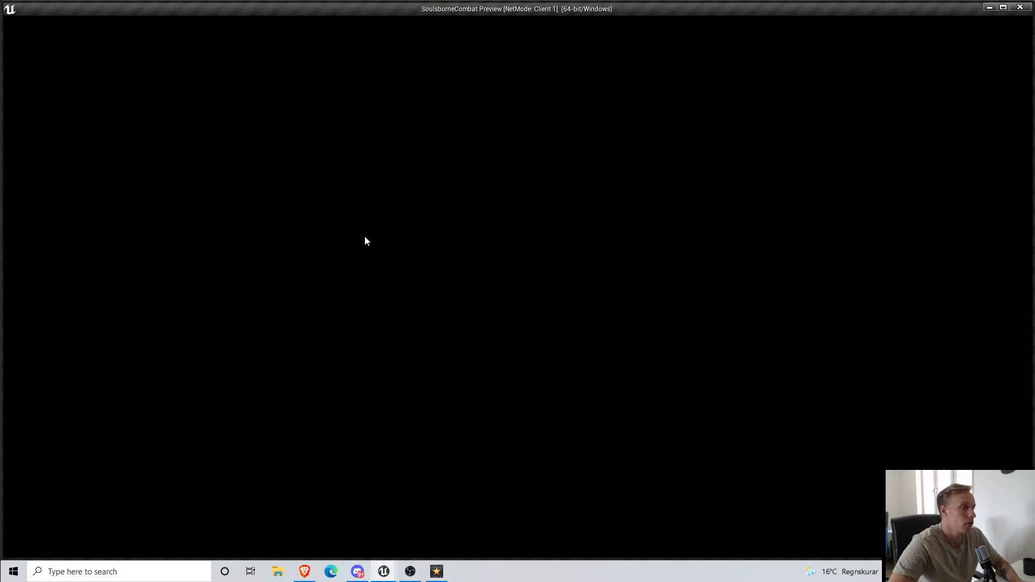
pyautogui.press('w')
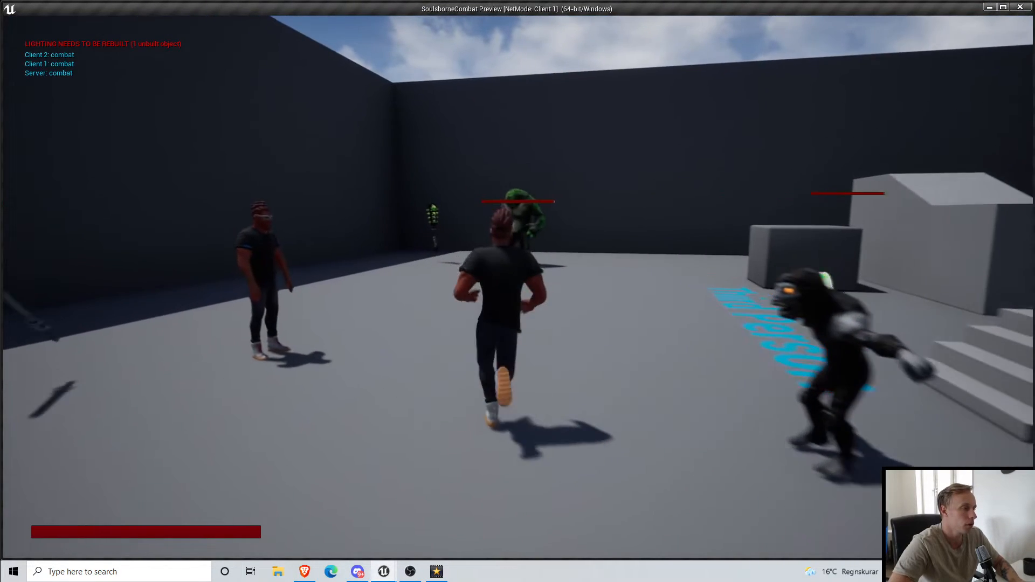
pyautogui.press('w')
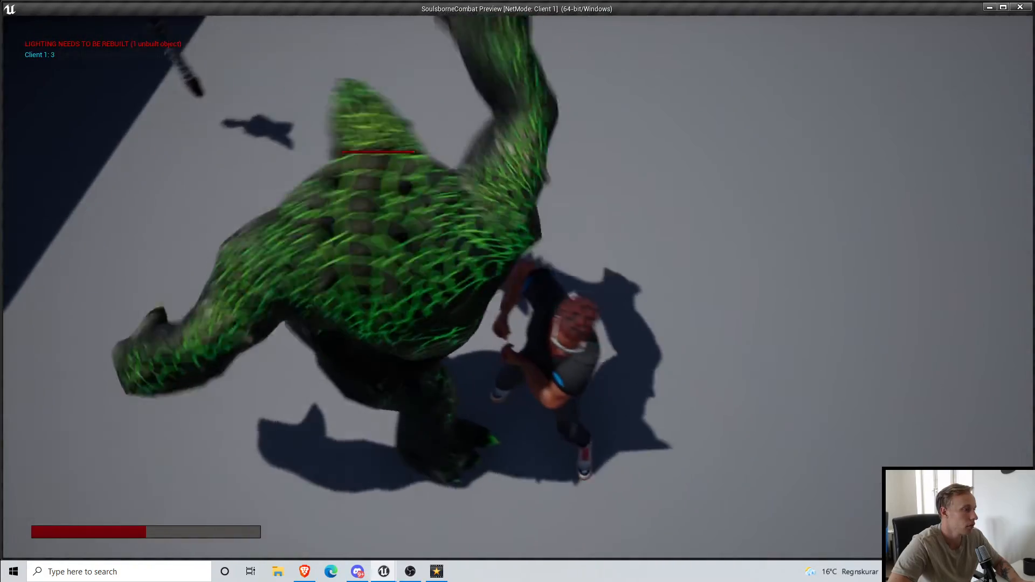
pyautogui.press('s')
pyautogui.press('w')
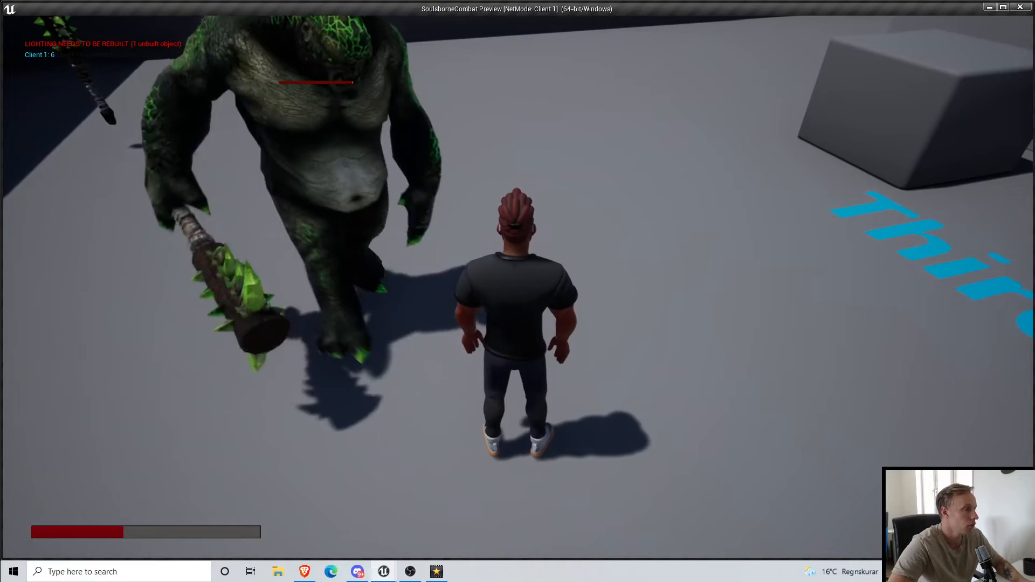
pyautogui.press('s')
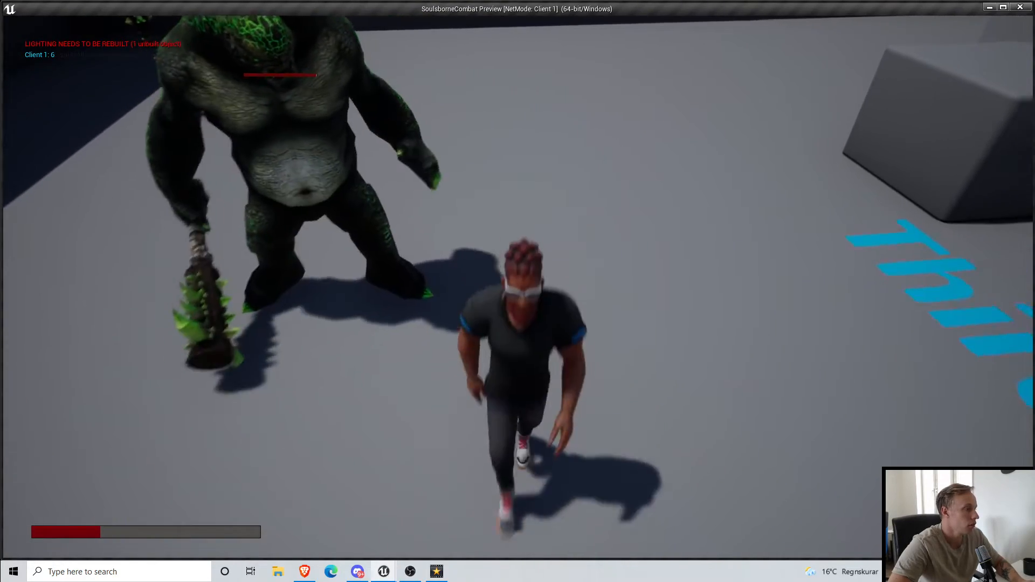
pyautogui.press('w')
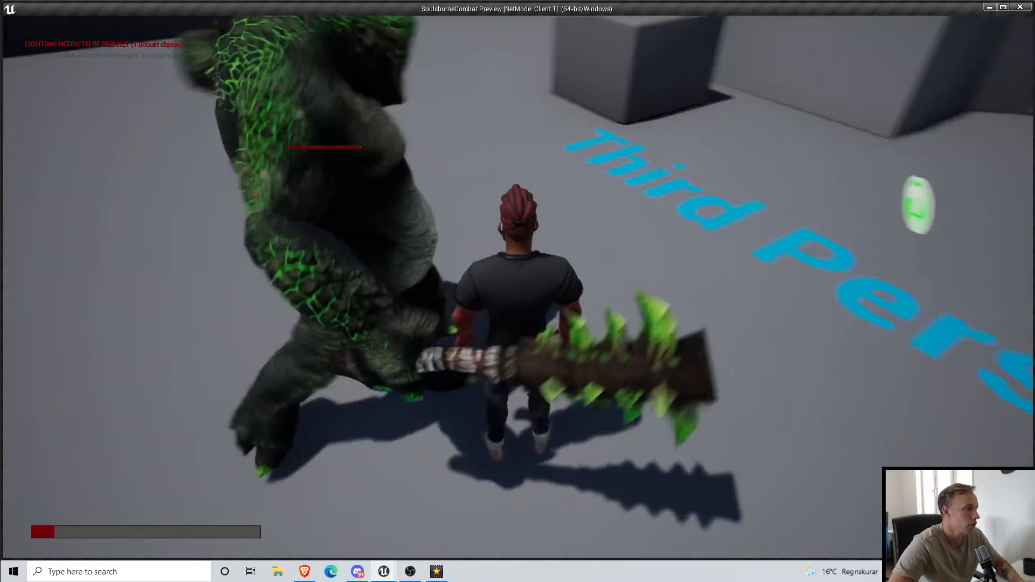
pyautogui.press('Escape')
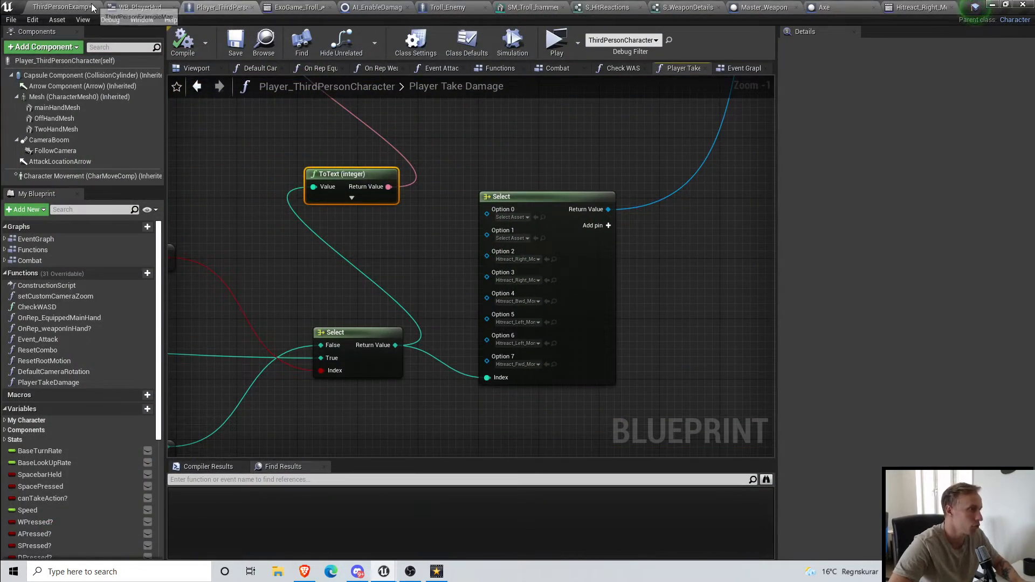
# Step: Assign Hitreact_Fwd_Montage to Option 0 and Option 1 of the eight-option Select node, then compile and save the blueprint
pyautogui.click(91, 7)
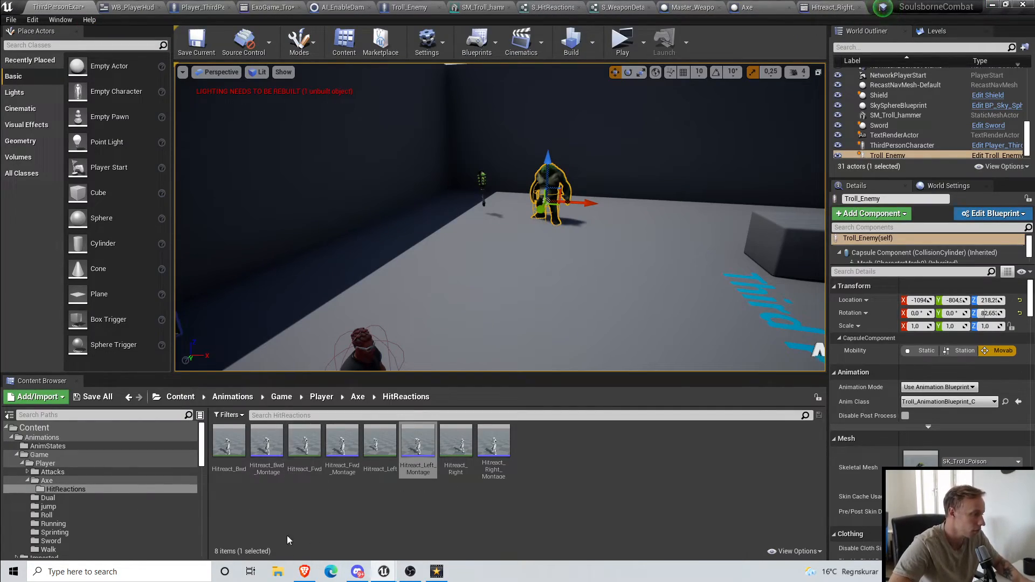
pyautogui.moveTo(342, 441); pyautogui.dragTo(616, 256)
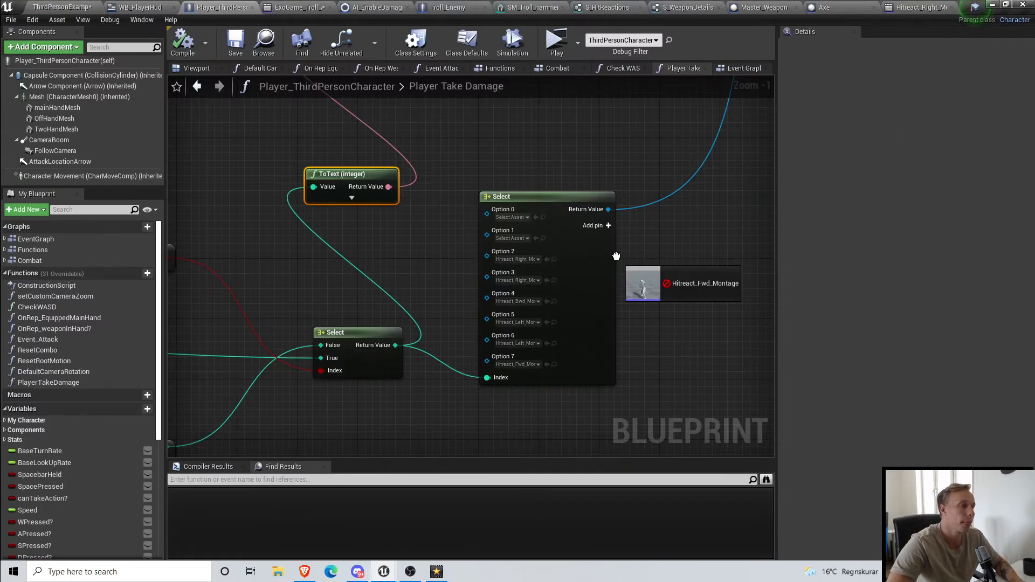
pyautogui.click(70, 10)
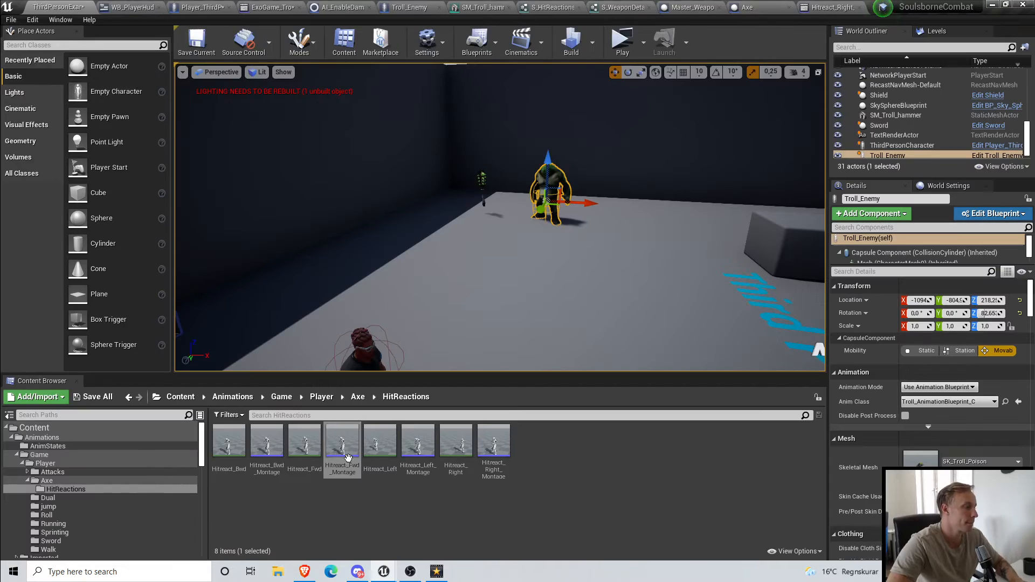
pyautogui.moveTo(189, 4); pyautogui.dragTo(190, 4)
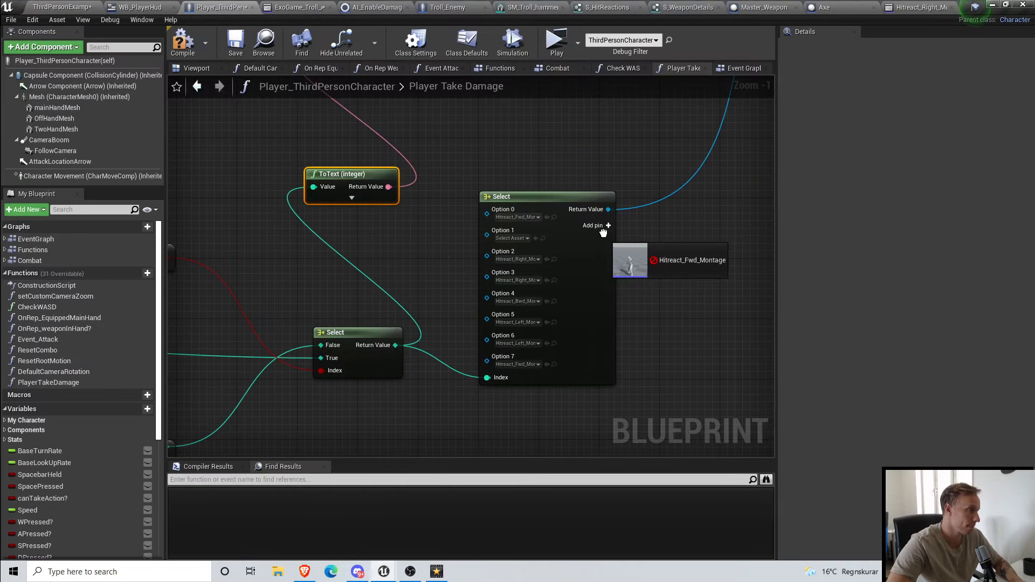
pyautogui.click(182, 43)
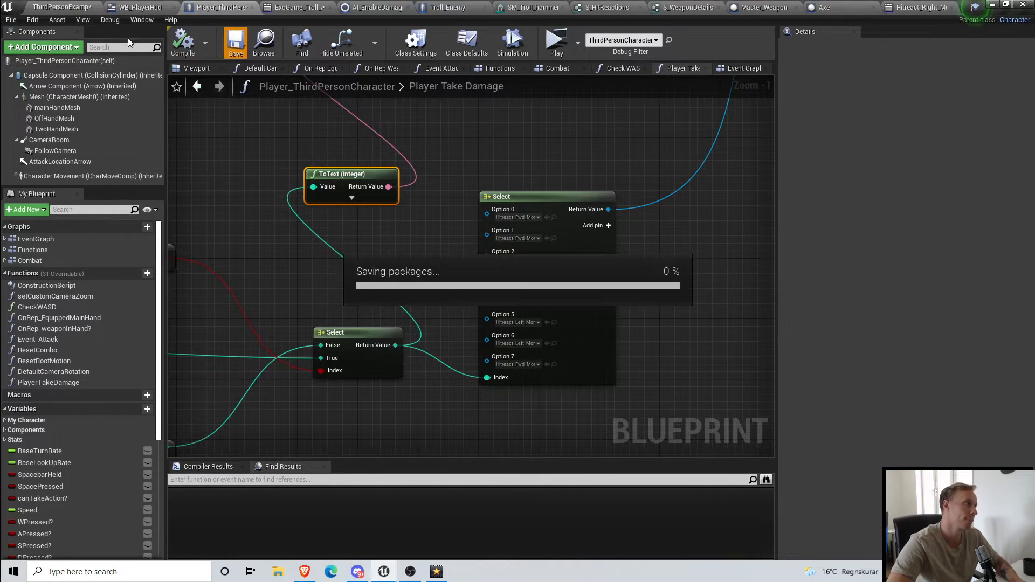
# Step: Move the Print Text node into line with the execution wire leading to the final montage node
pyautogui.moveTo(695, 262); pyautogui.dragTo(616, 327, button='right')
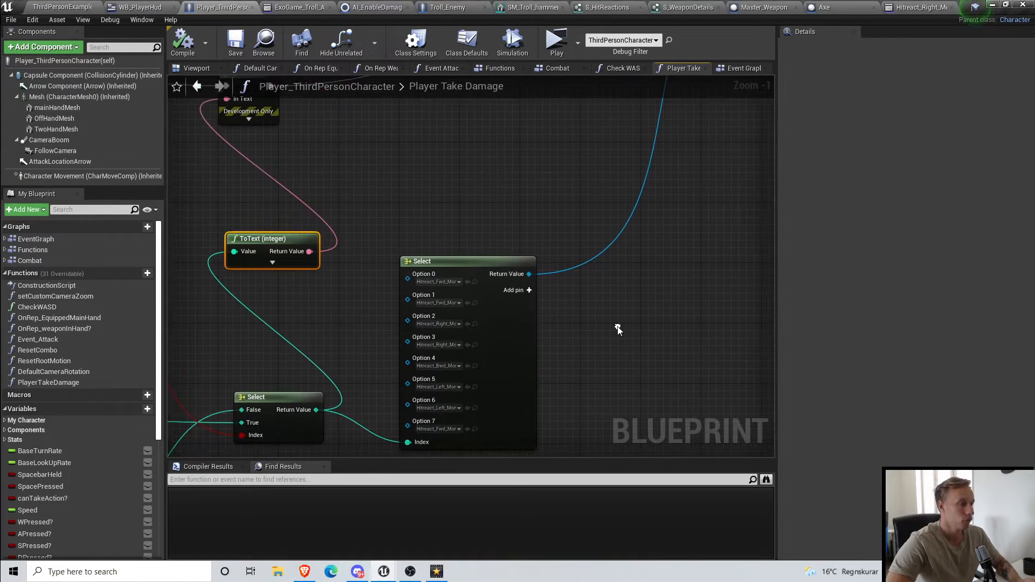
pyautogui.scroll(-5, 616, 328)
pyautogui.scroll(3, 492, 267)
pyautogui.moveTo(553, 259); pyautogui.dragTo(578, 198)
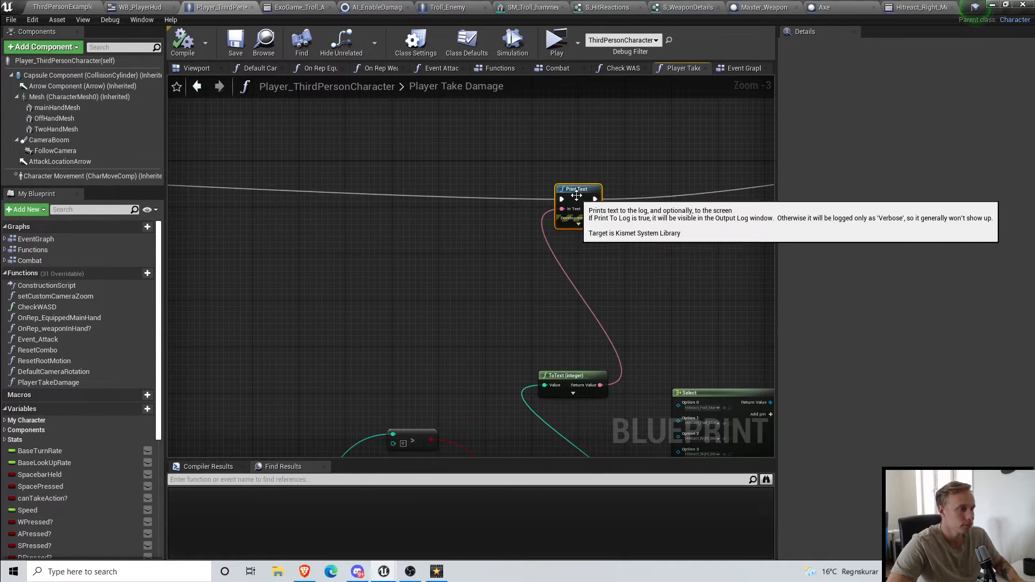
pyautogui.moveTo(606, 205); pyautogui.dragTo(299, 198, button='right')
pyautogui.moveTo(279, 182); pyautogui.dragTo(279, 154)
pyautogui.scroll(-4, 452, 268)
pyautogui.moveTo(452, 270); pyautogui.dragTo(440, 230, button='right')
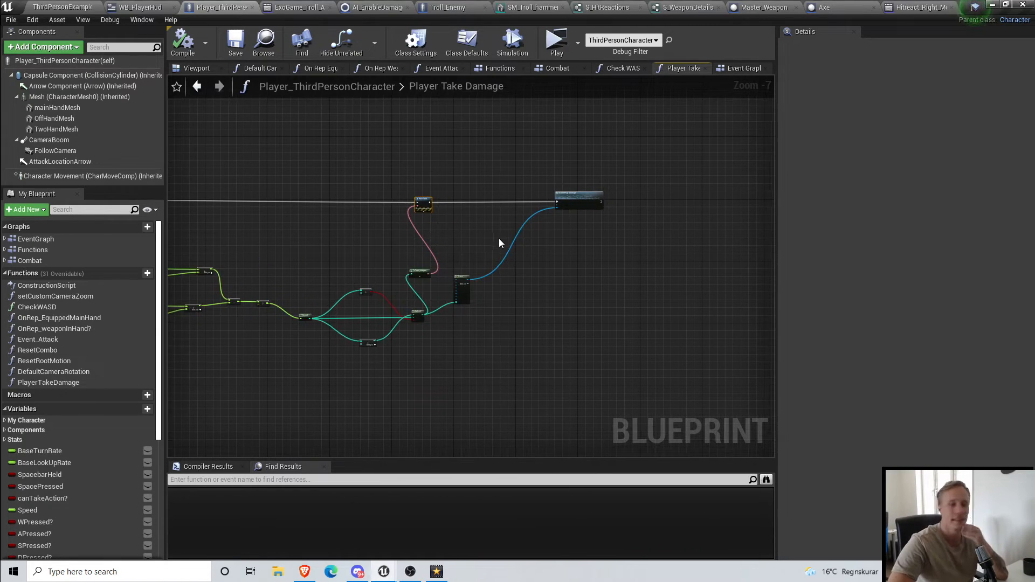
# Step: Delete the Print Text node and the integer-to-text conversion node feeding it
pyautogui.moveTo(300, 273); pyautogui.dragTo(528, 273, button='right')
pyautogui.scroll(-3, 529, 274)
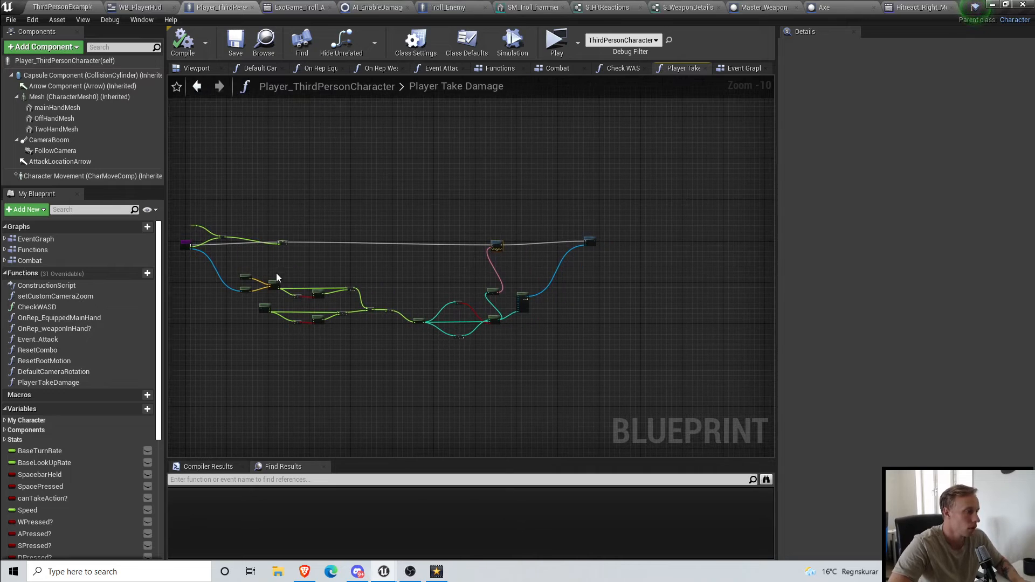
pyautogui.moveTo(228, 265); pyautogui.dragTo(512, 375)
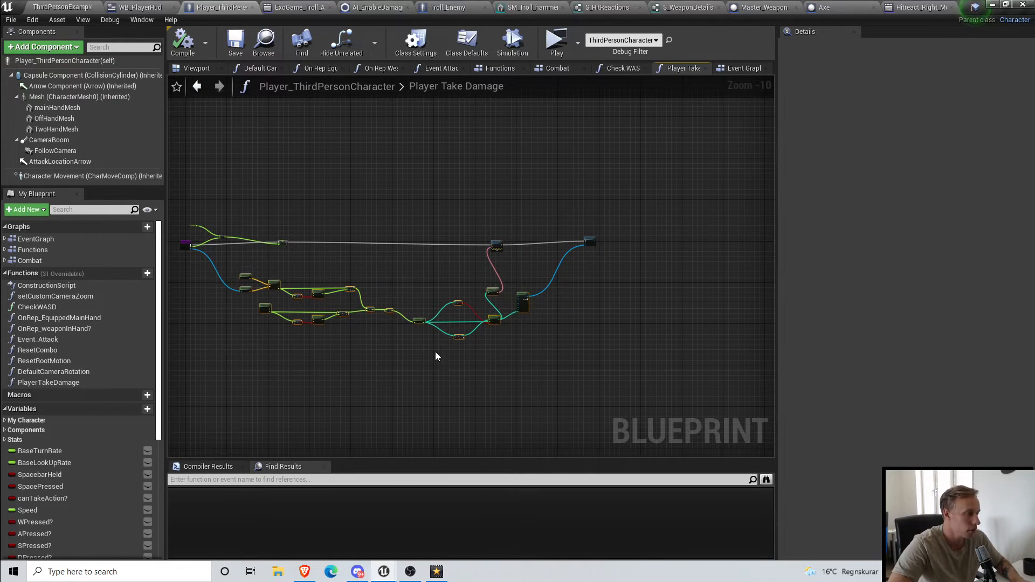
pyautogui.scroll(3, 429, 311)
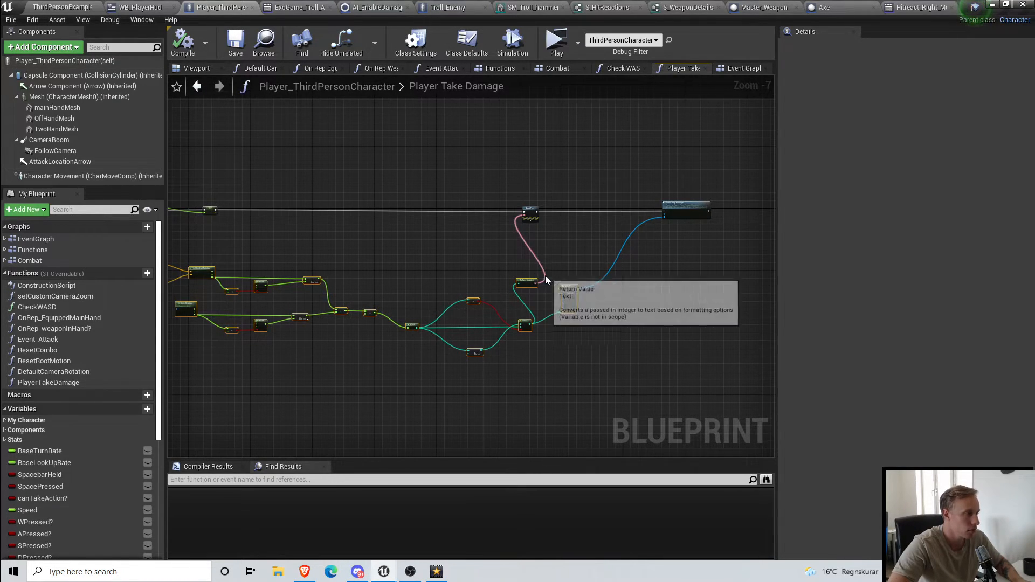
pyautogui.click(336, 258)
pyautogui.moveTo(335, 258); pyautogui.dragTo(387, 271, button='right')
pyautogui.scroll(-1, 387, 270)
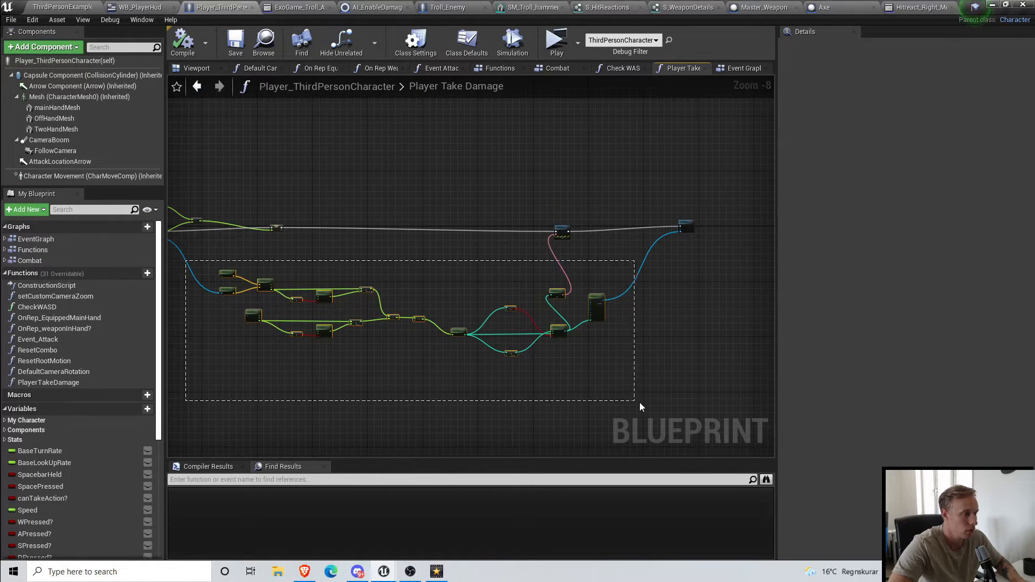
pyautogui.click(561, 229)
pyautogui.press('Delete')
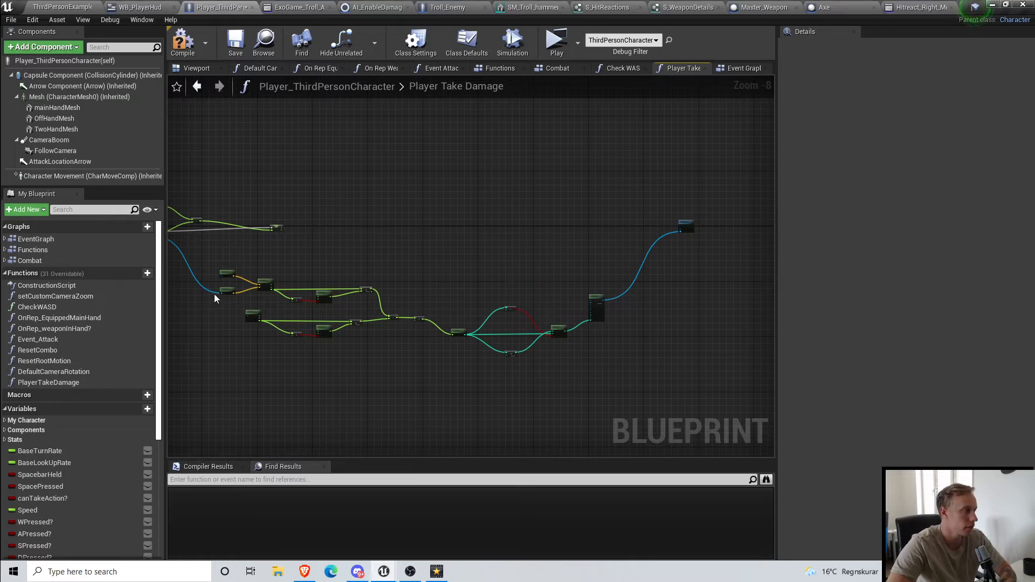
# Step: Collapse the selected yaw-comparison and Select nodes into a new function named DecideHitReaction
pyautogui.rightClick(600, 325)
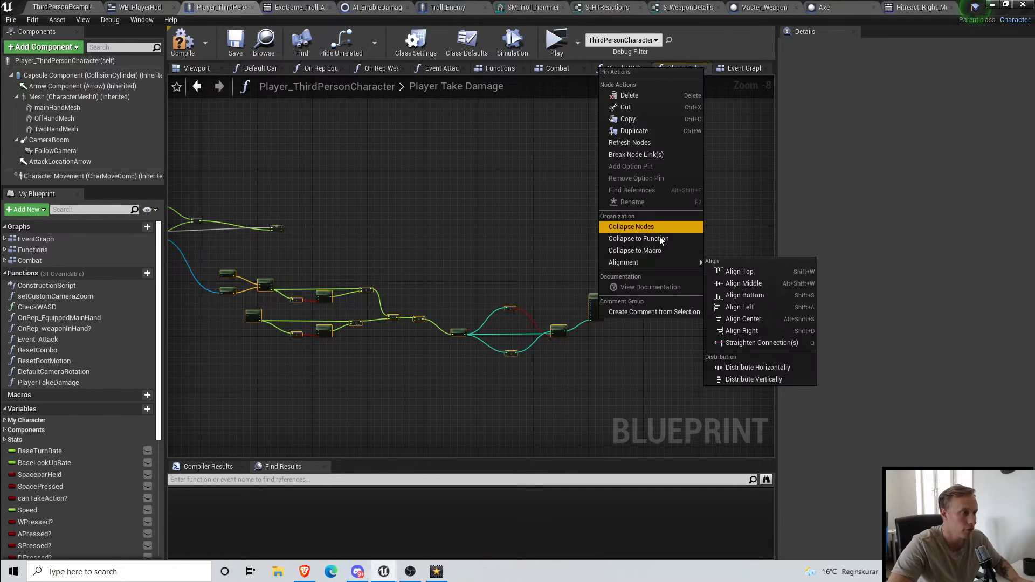
pyautogui.click(677, 244)
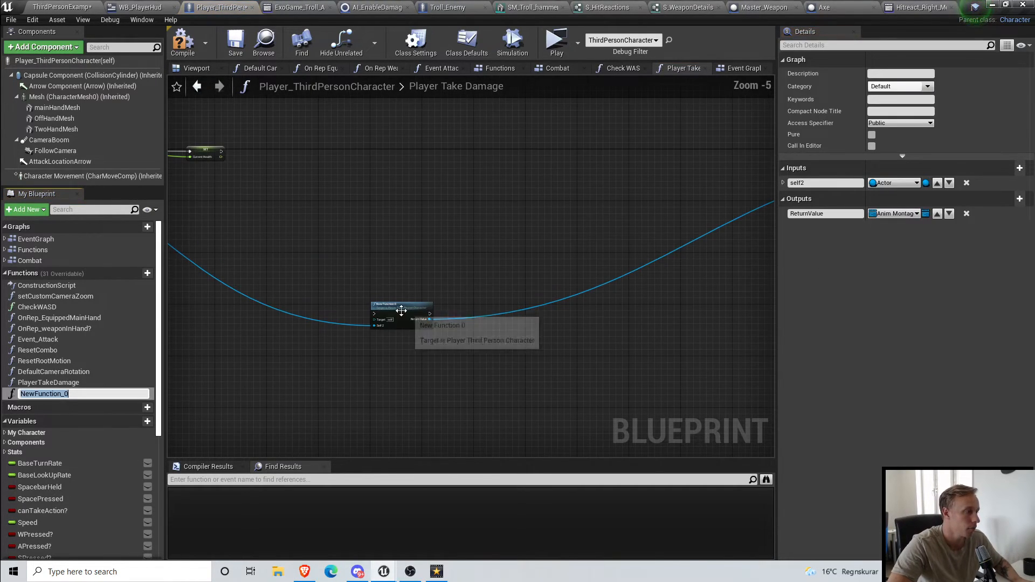
pyautogui.click(401, 311)
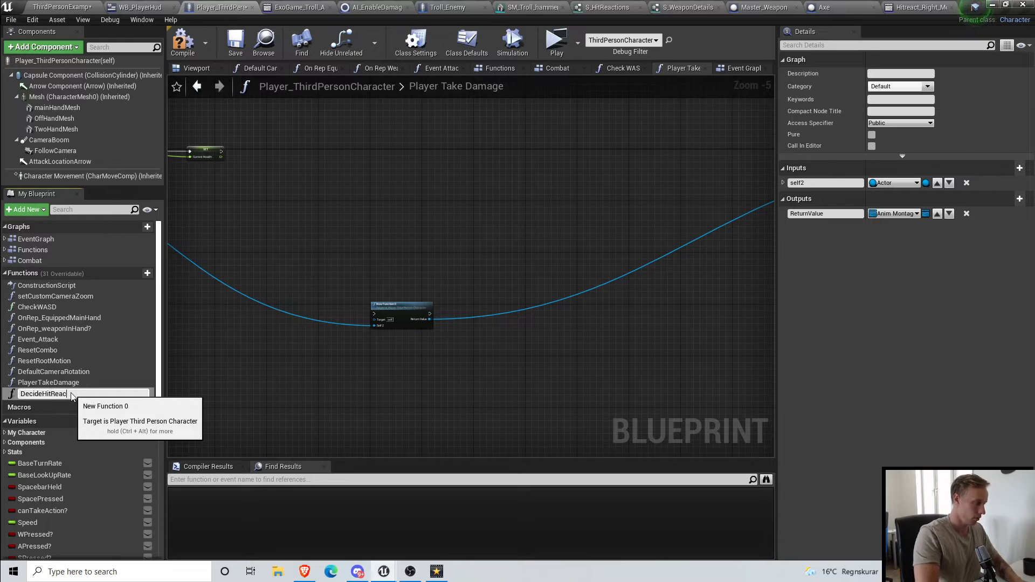
pyautogui.write('n')
pyautogui.press('Return')
# Step: Place the Decide Hit Reaction node beside the Current Health SET node and connect its execution input to that node
pyautogui.moveTo(401, 319); pyautogui.dragTo(299, 168)
pyautogui.scroll(2, 216, 148)
pyautogui.moveTo(337, 159); pyautogui.dragTo(343, 158)
pyautogui.moveTo(273, 176); pyautogui.dragTo(295, 168)
# Step: Open the Decide Hit Reaction function, rename its actor input to AttackingEnemy, and save the blueprint
pyautogui.doubleClick(346, 160)
pyautogui.scroll(3, 426, 267)
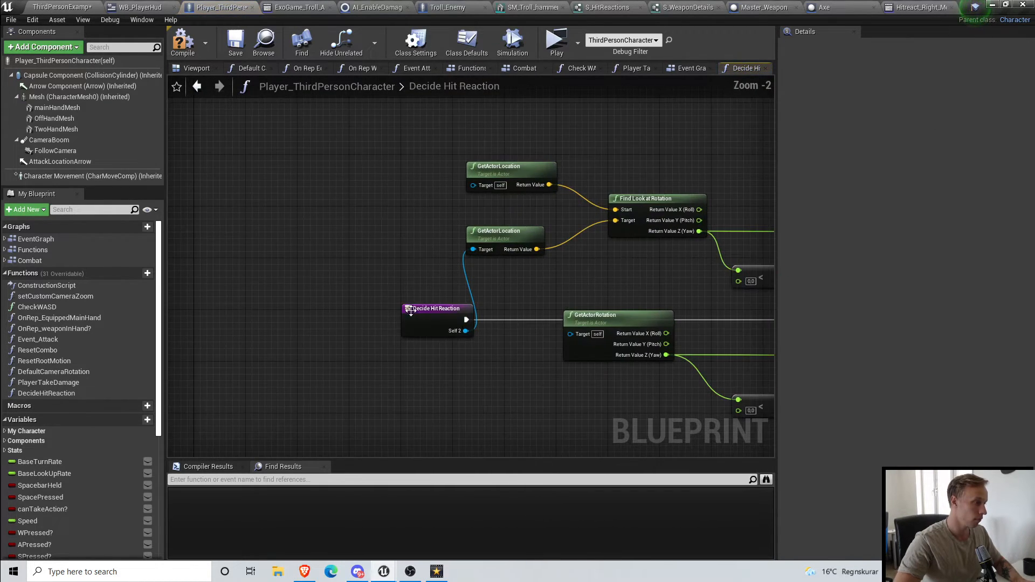
pyautogui.click(411, 309)
pyautogui.moveTo(598, 271); pyautogui.dragTo(527, 270, button='right')
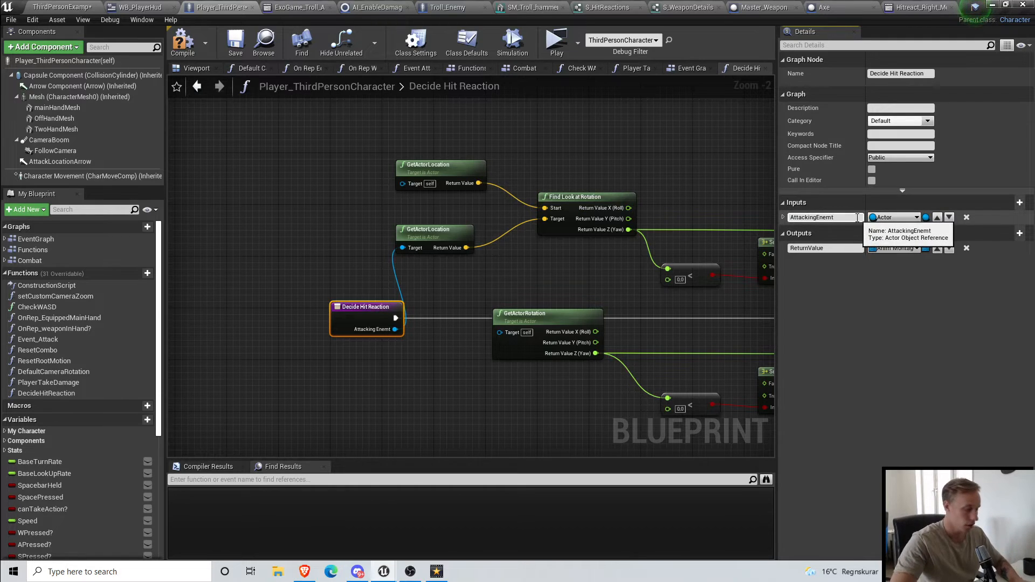
pyautogui.moveTo(491, 240); pyautogui.dragTo(292, 252, button='right')
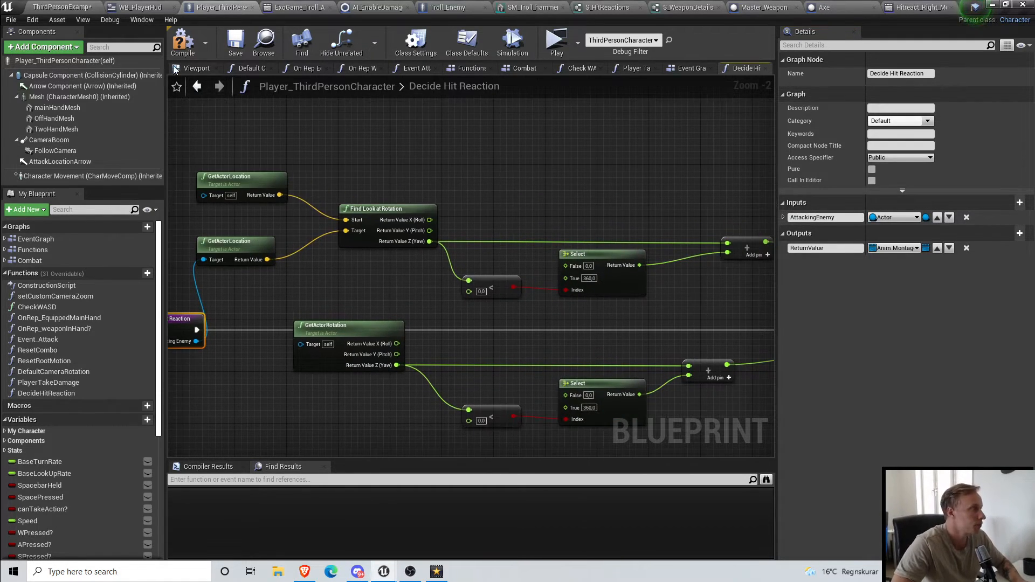
pyautogui.click(235, 43)
# Step: Move the Return Node clear of the eight-option Select node, rename the function's output to MontageToPlay, and save
pyautogui.scroll(-3, 439, 270)
pyautogui.moveTo(442, 270); pyautogui.dragTo(176, 259, button='right')
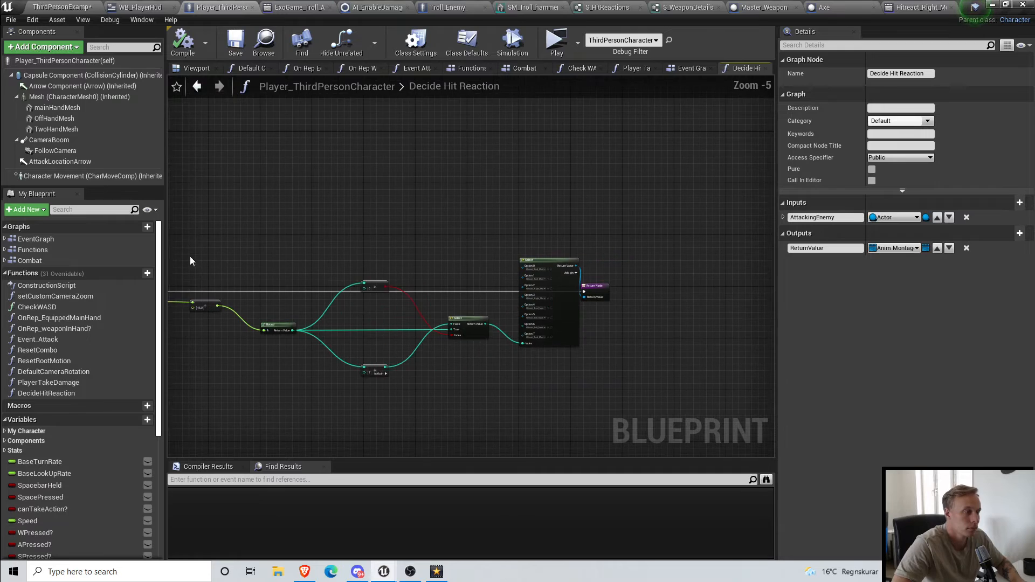
pyautogui.scroll(3, 631, 302)
pyautogui.scroll(1, 633, 306)
pyautogui.moveTo(539, 259); pyautogui.dragTo(644, 193)
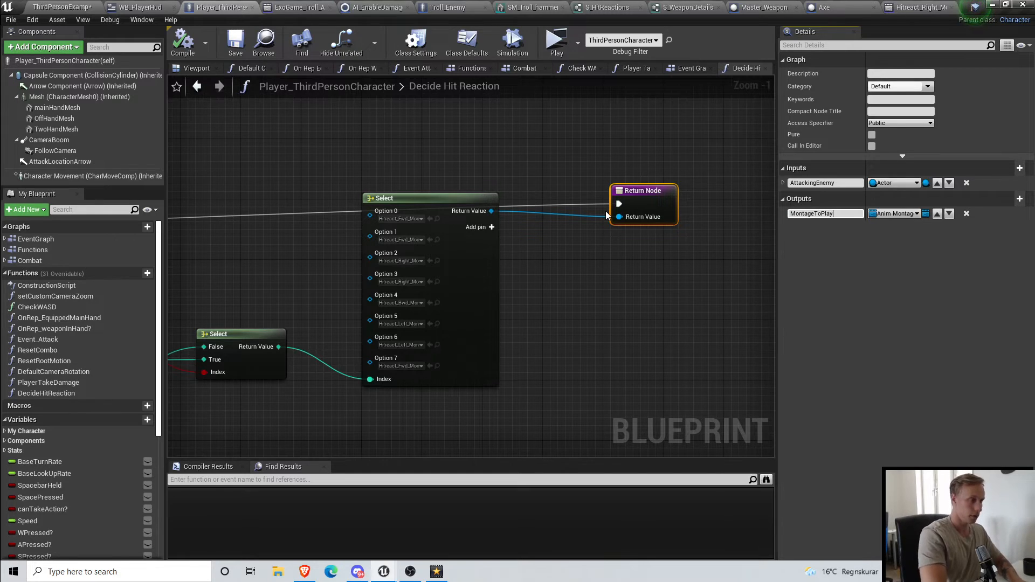
pyautogui.click(196, 69)
pyautogui.hotkey('ctrl', 's')
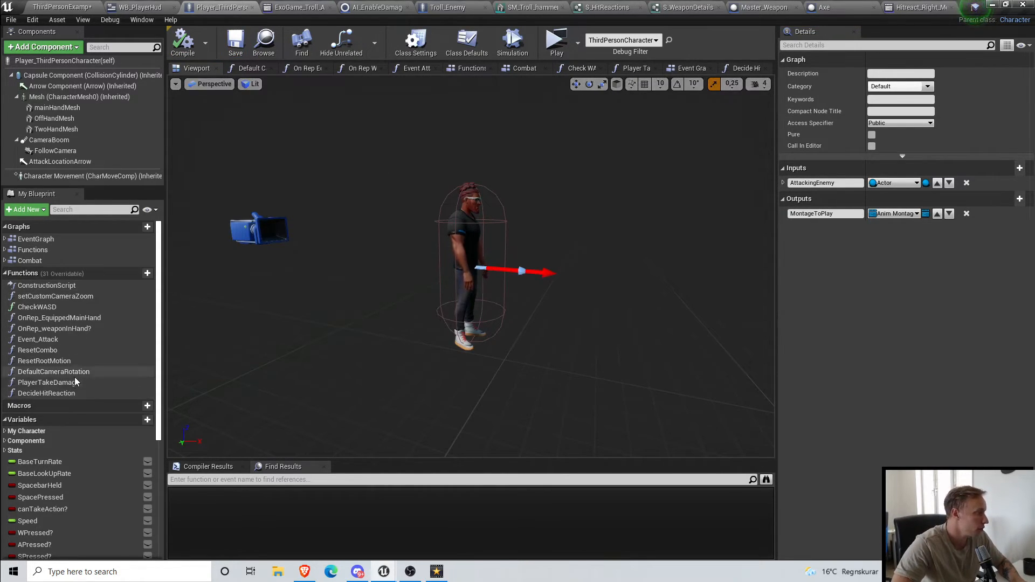
# Step: In PlayerTakeDamage, bring the Server Play Montage node next to Decide Hit Reaction and connect their execution pins
pyautogui.doubleClick(74, 383)
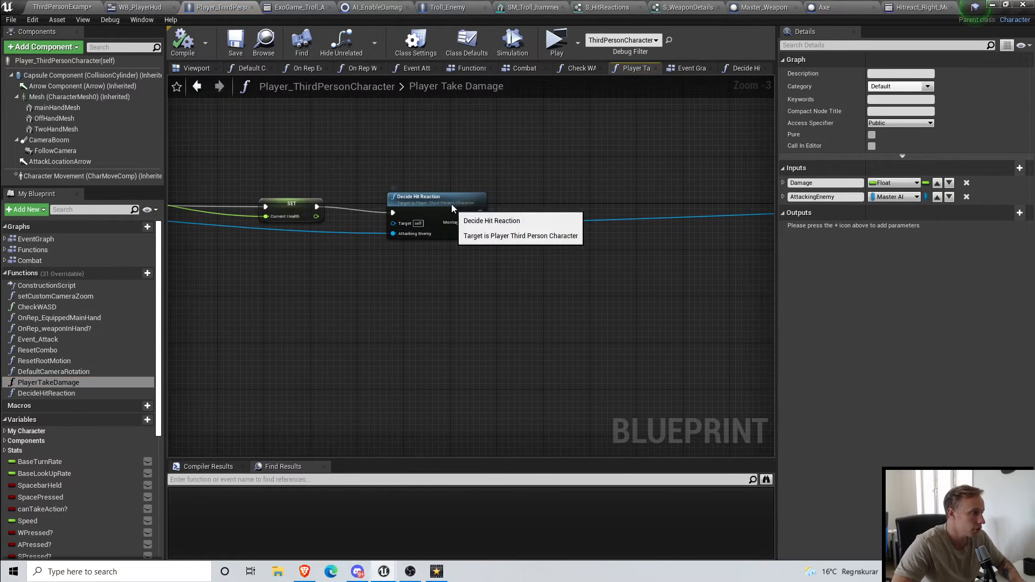
pyautogui.click(452, 211)
pyautogui.scroll(-3, 674, 270)
pyautogui.moveTo(701, 274); pyautogui.dragTo(443, 256)
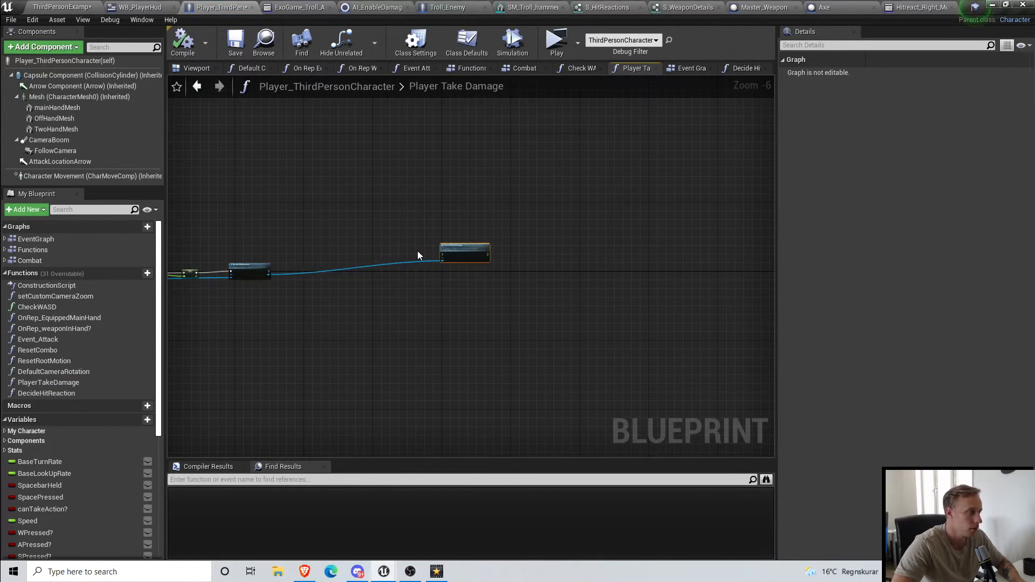
pyautogui.moveTo(292, 315); pyautogui.dragTo(542, 358, button='right')
pyautogui.scroll(-5, 161, 284)
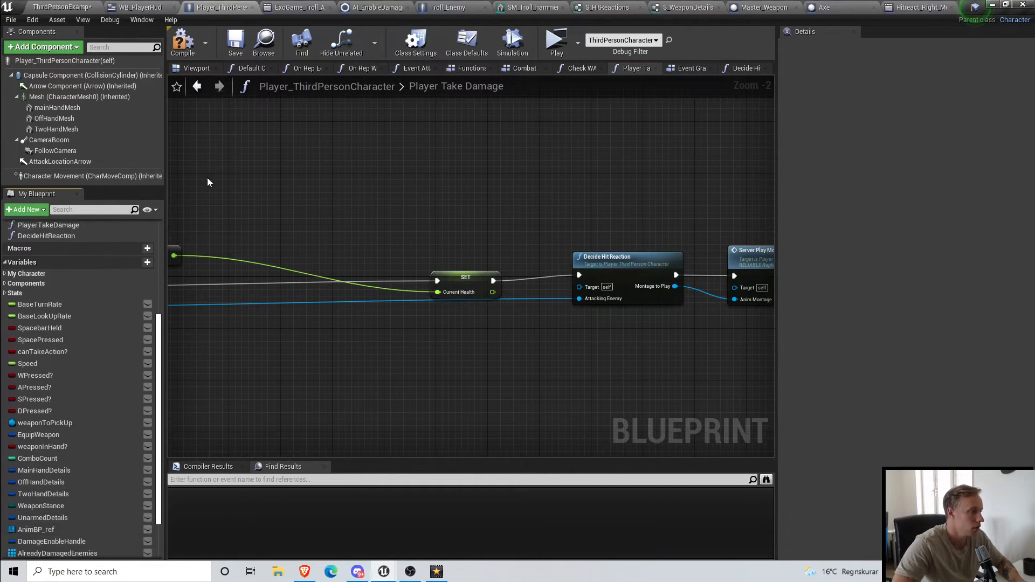
# Step: Line up the Current Health SET, Decide Hit Reaction and montage nodes compactly after the function entry, then save
pyautogui.moveTo(340, 180); pyautogui.dragTo(528, 202, button='right')
pyautogui.moveTo(544, 279); pyautogui.dragTo(515, 279)
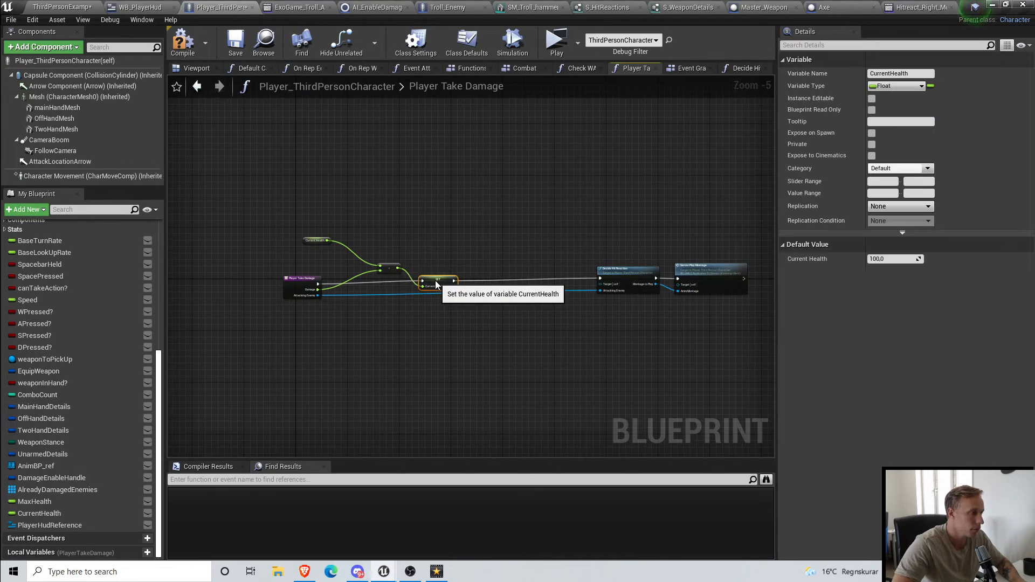
pyautogui.moveTo(709, 317); pyautogui.dragTo(708, 317)
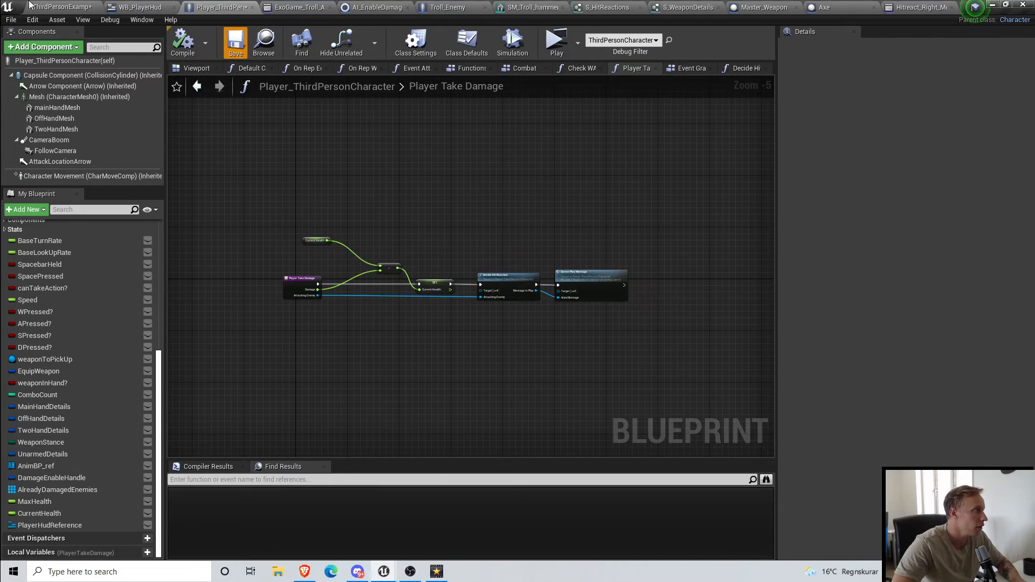
# Step: Start a play test from the ThirdPersonExample level and run the player over to the troll
pyautogui.click(48, 7)
pyautogui.click(626, 43)
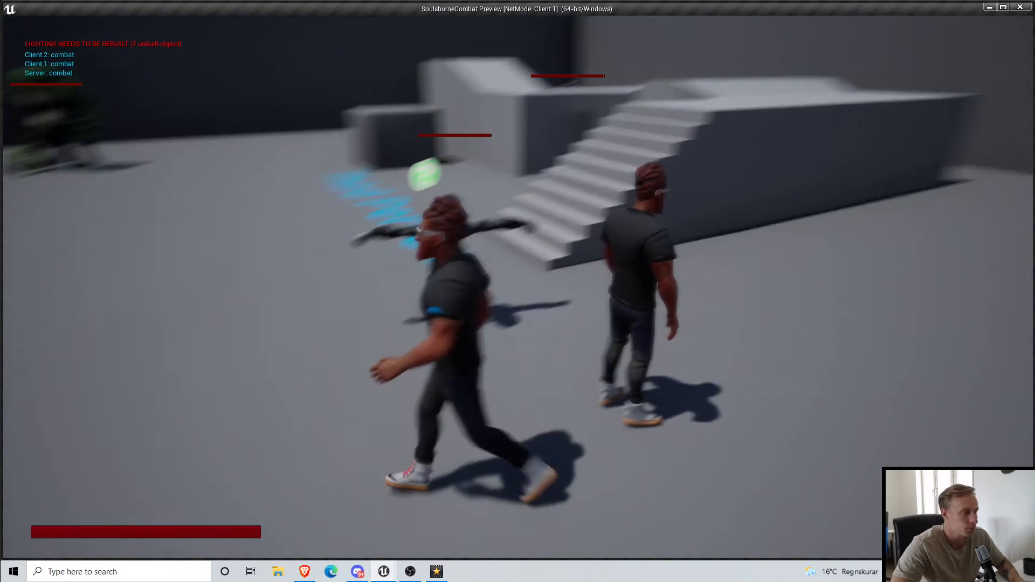
pyautogui.press('w')
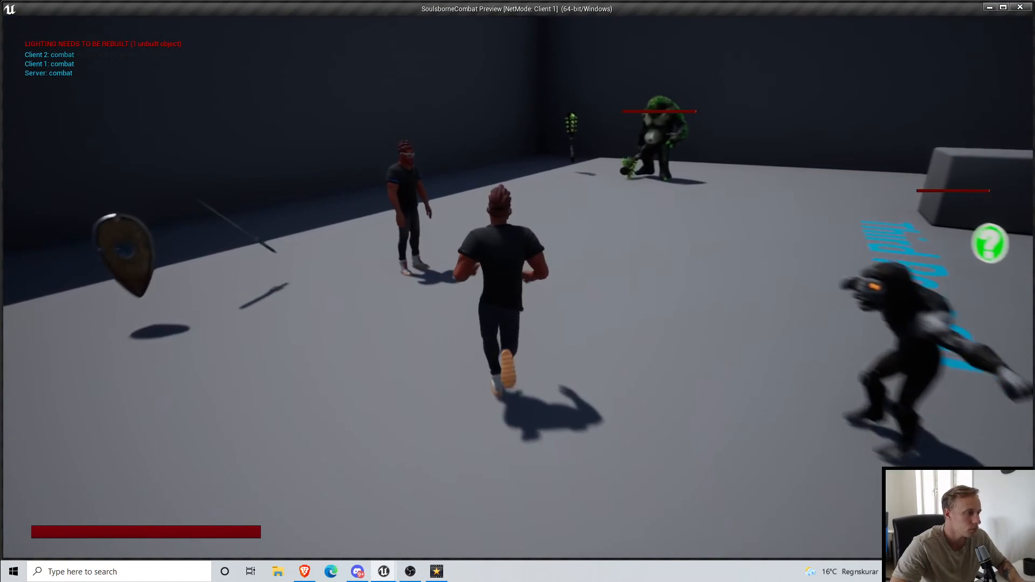
pyautogui.press('w')
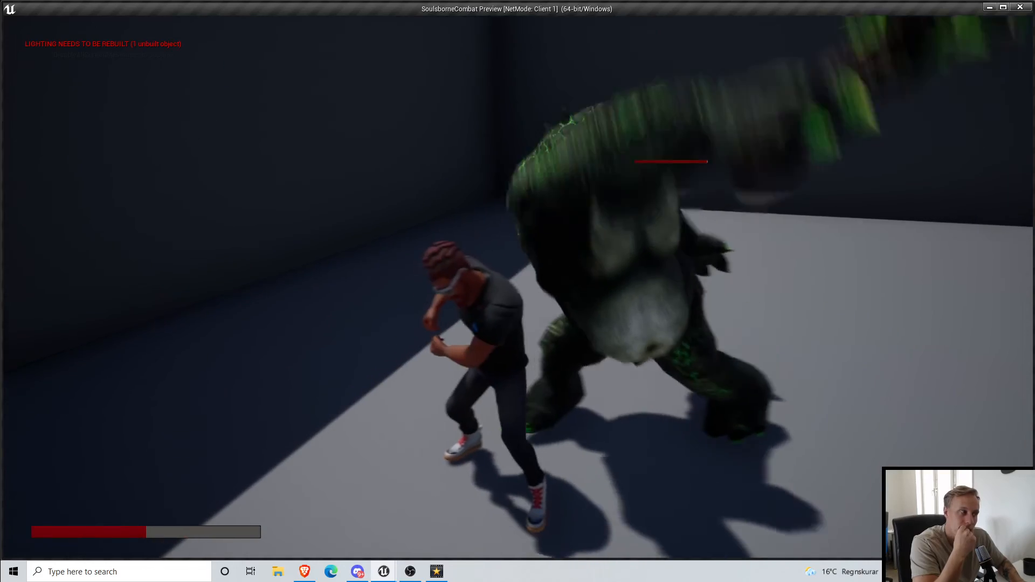
# Step: Circle the player around the troll, turning different sides of the body toward its swings to test the directional hit reactions
pyautogui.press('s')
pyautogui.press('w')
pyautogui.press('d')
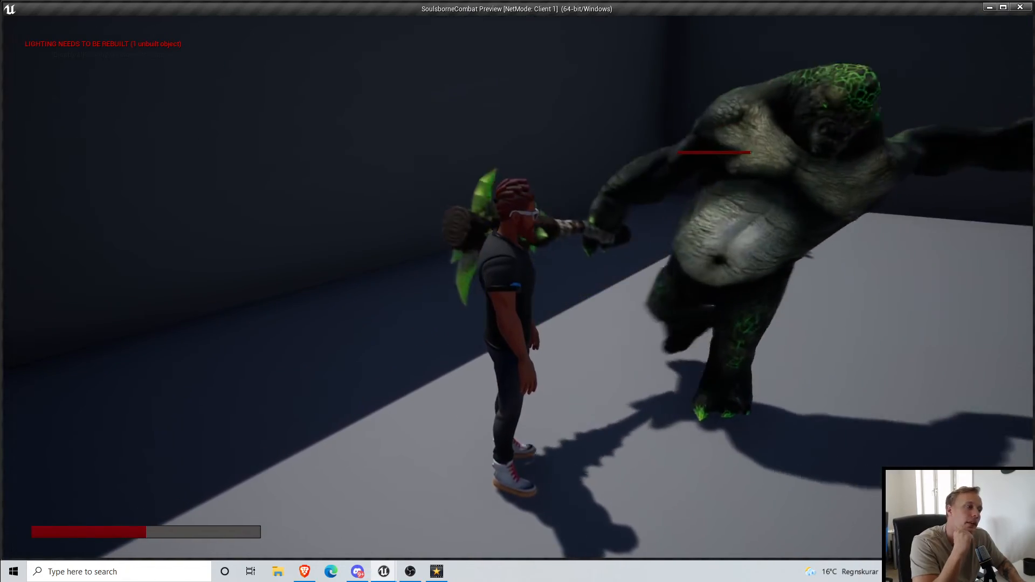
pyautogui.press('a')
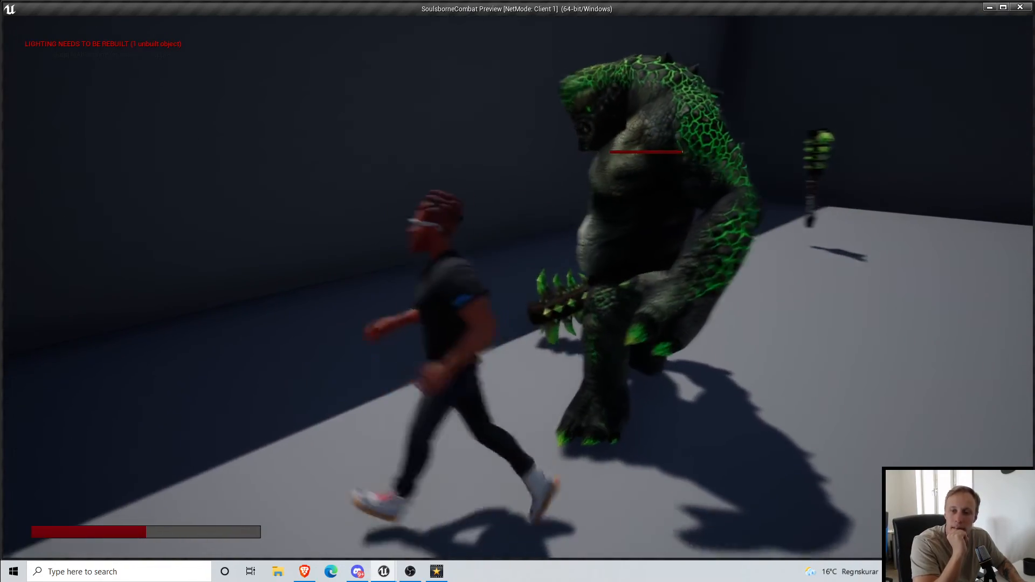
pyautogui.press('w')
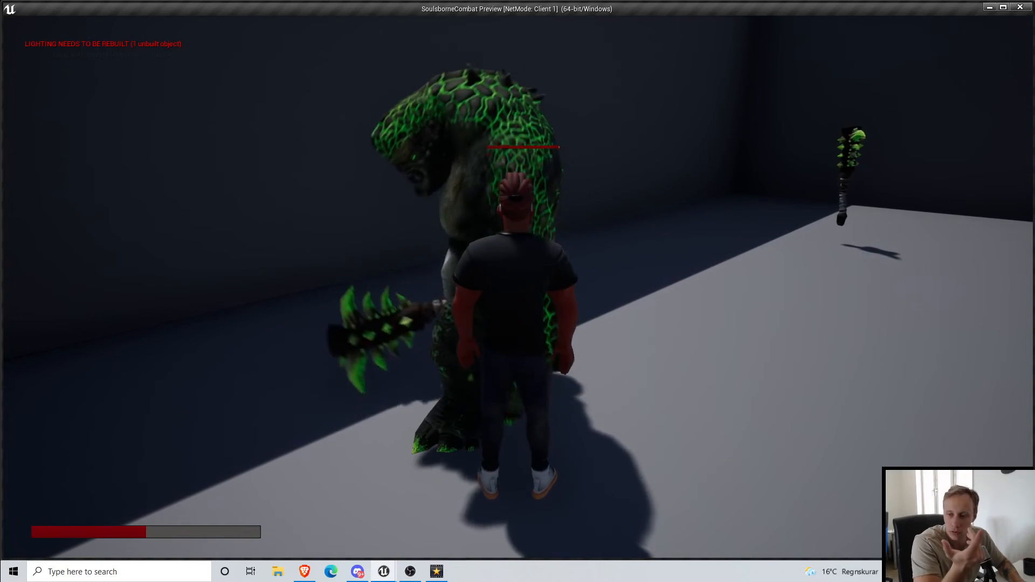
pyautogui.press('a')
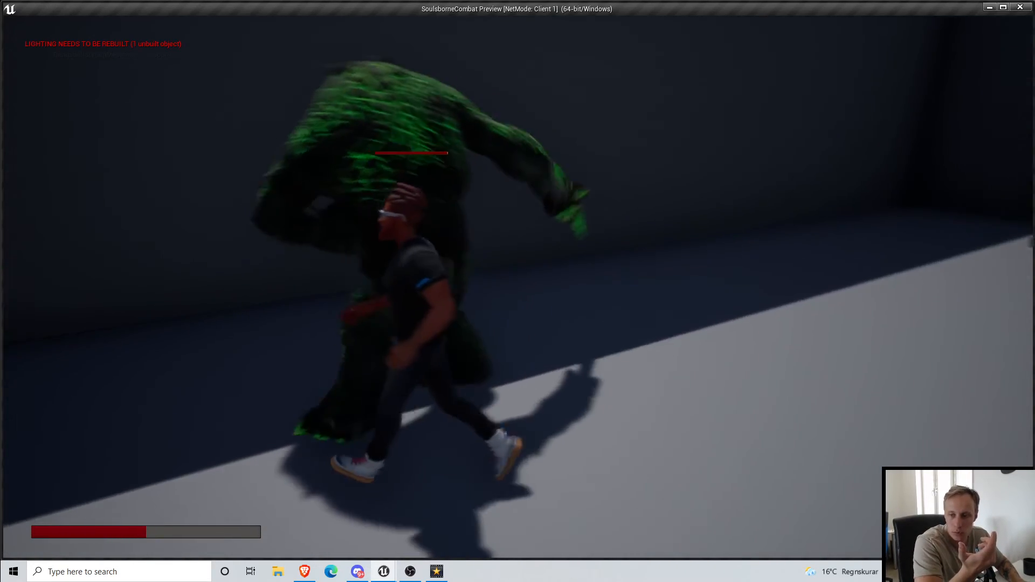
pyautogui.press('w')
pyautogui.press('d')
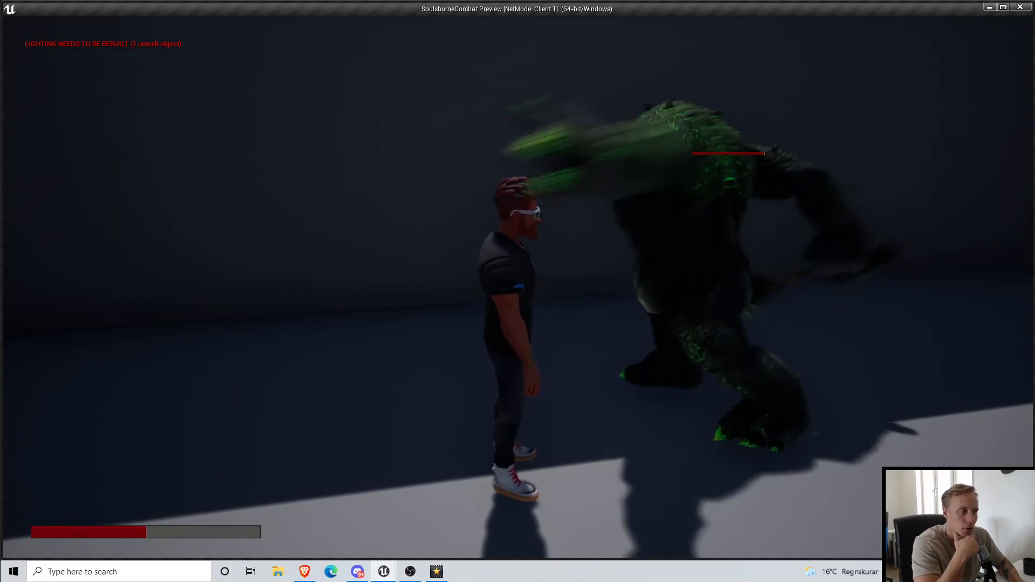
pyautogui.press('a')
pyautogui.press('w')
pyautogui.press('a')
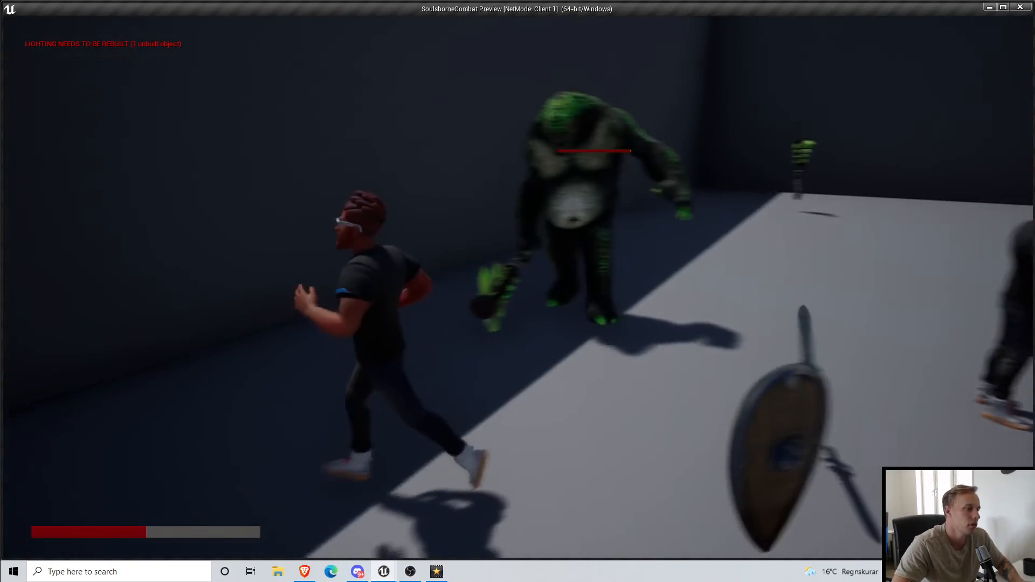
# Step: Run the player back up to the troll and face it head-on to check the front hit reaction
pyautogui.press('w')
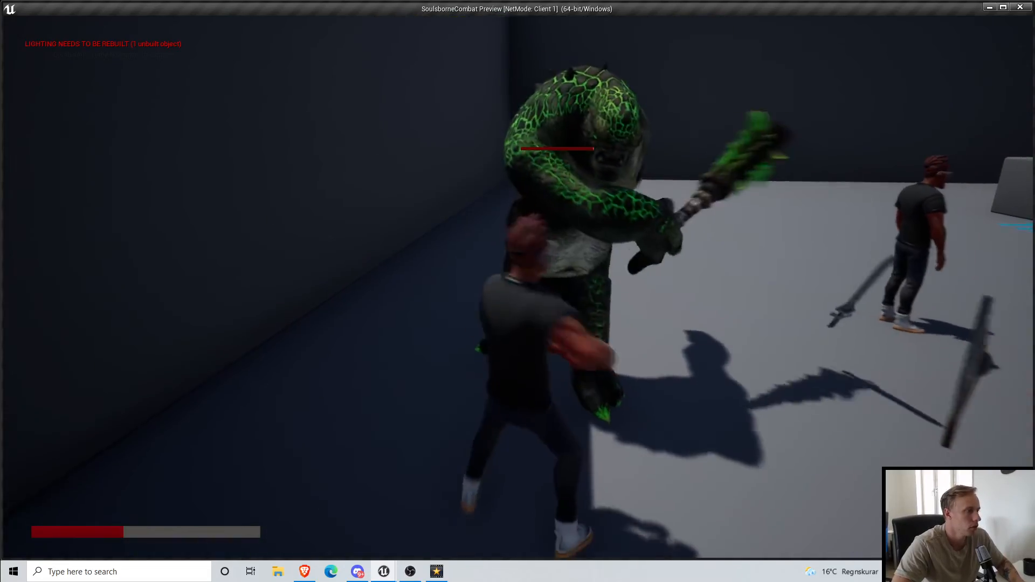
pyautogui.press('w')
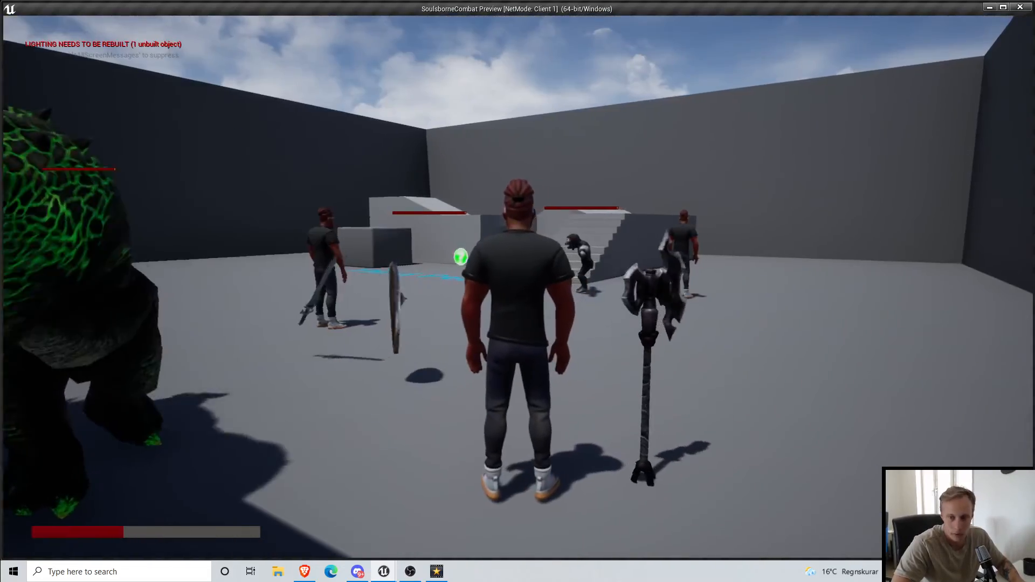
pyautogui.press('a')
pyautogui.press('d')
pyautogui.press('s')
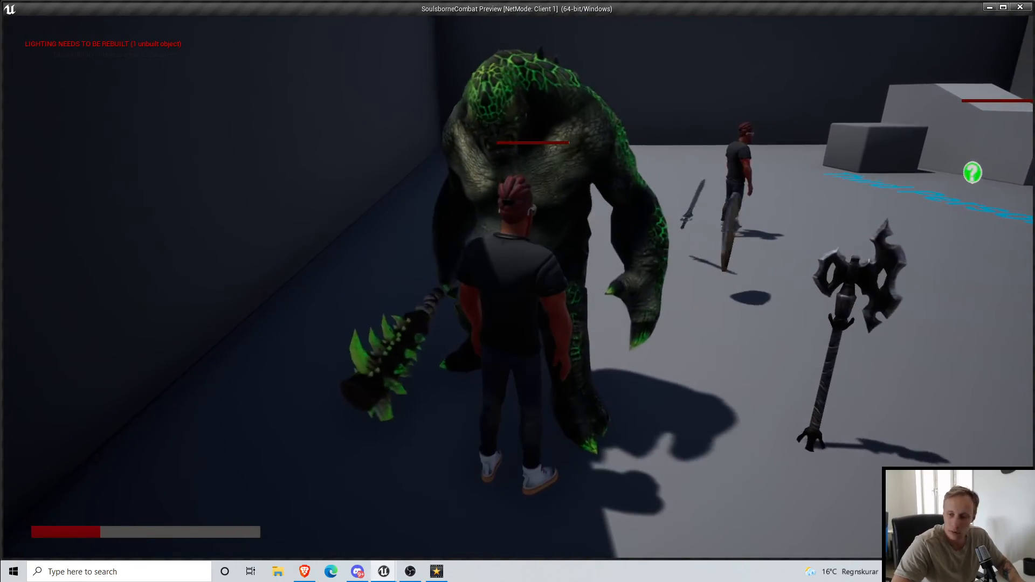
pyautogui.press('d')
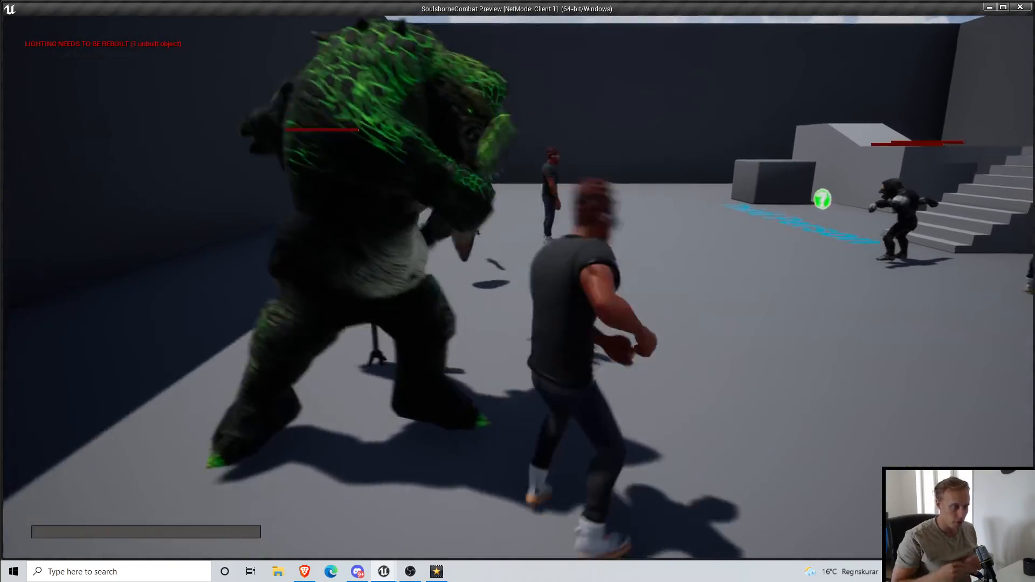
# Step: Lead the troll across the level toward the stairs, turning the player's back and sides to its attacks, and end the play test
pyautogui.press('s')
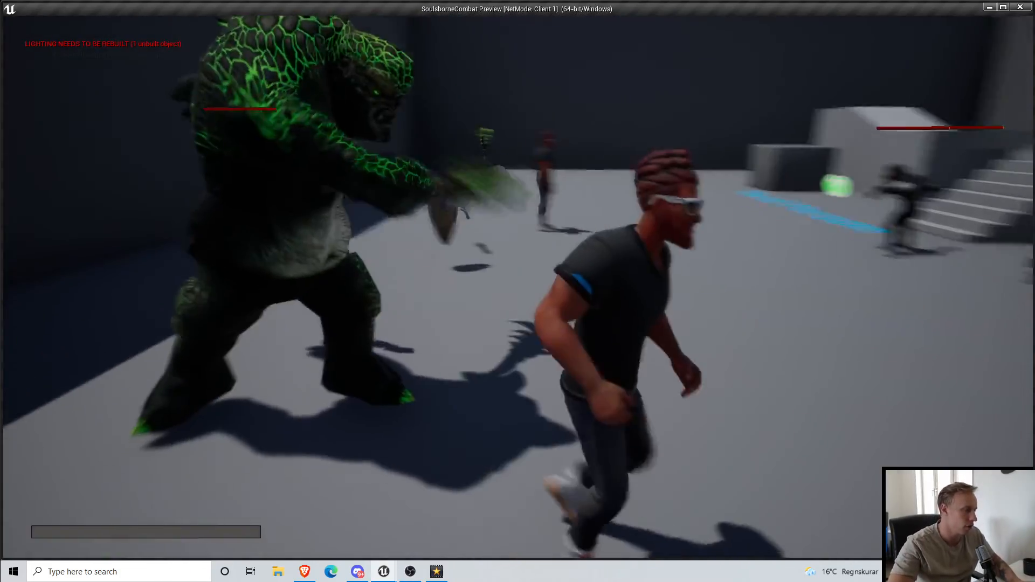
pyautogui.press('w')
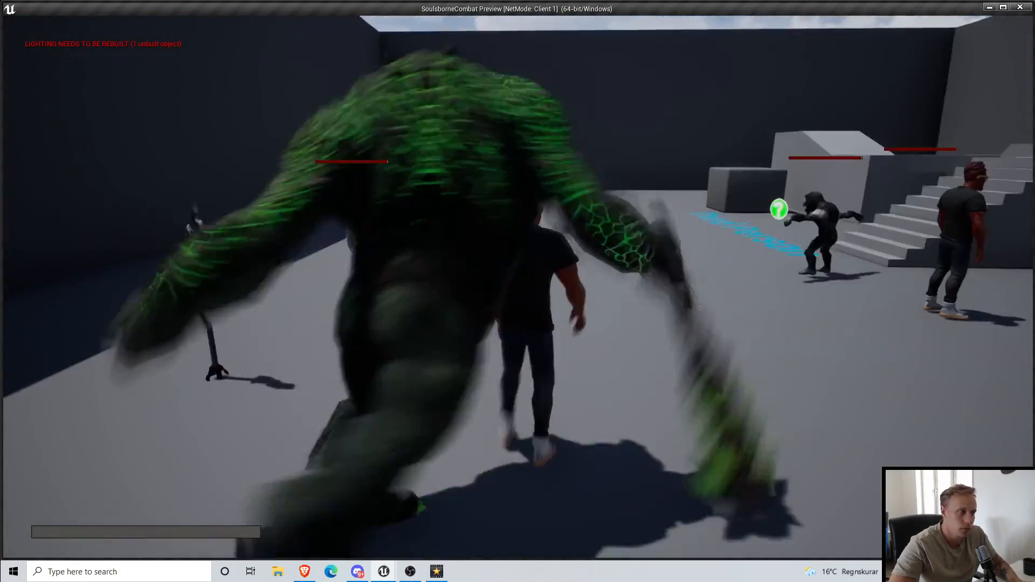
pyautogui.press('w')
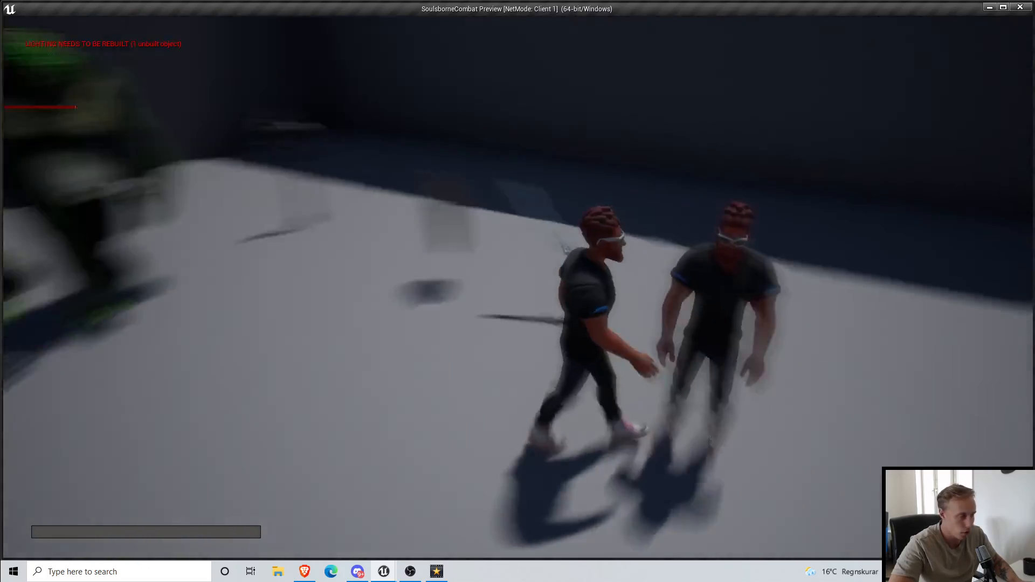
pyautogui.press('a')
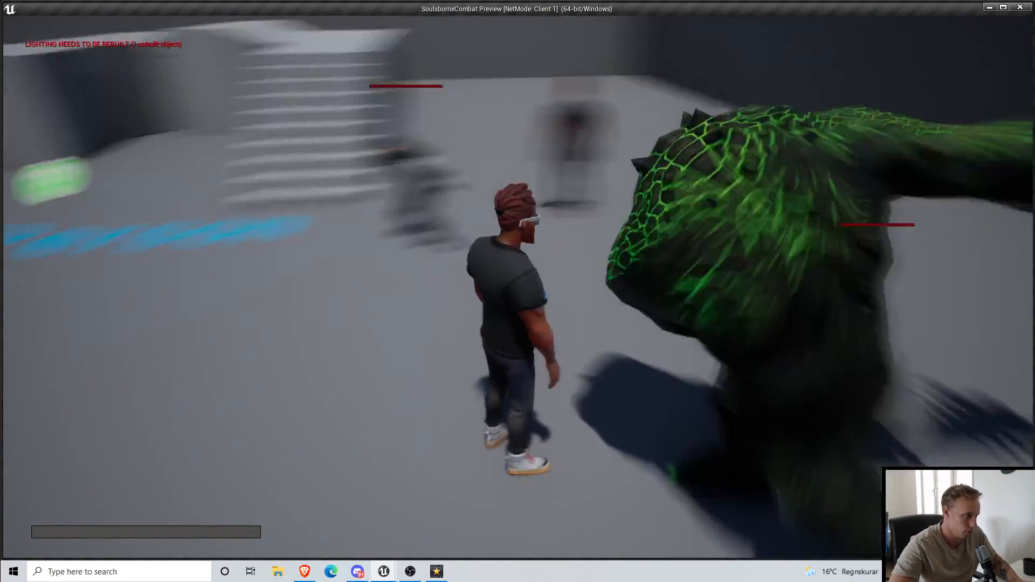
pyautogui.press('w')
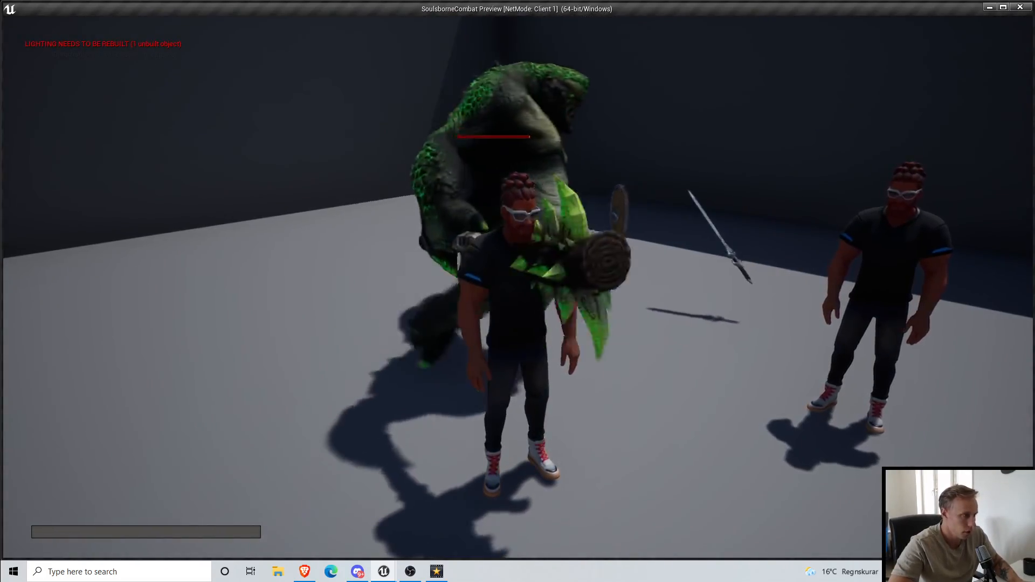
pyautogui.press('w')
pyautogui.press('d')
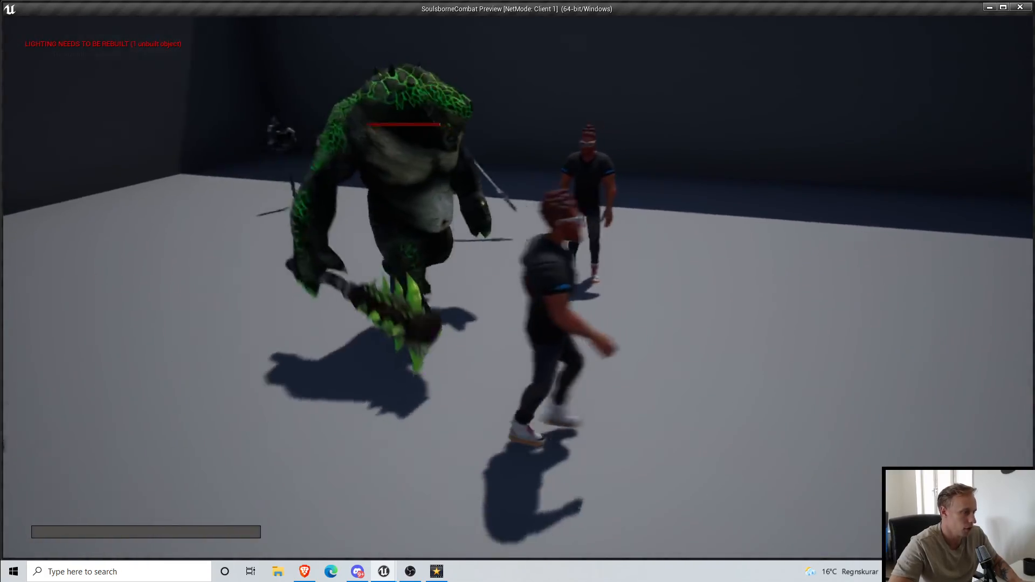
pyautogui.press('a')
pyautogui.press('d')
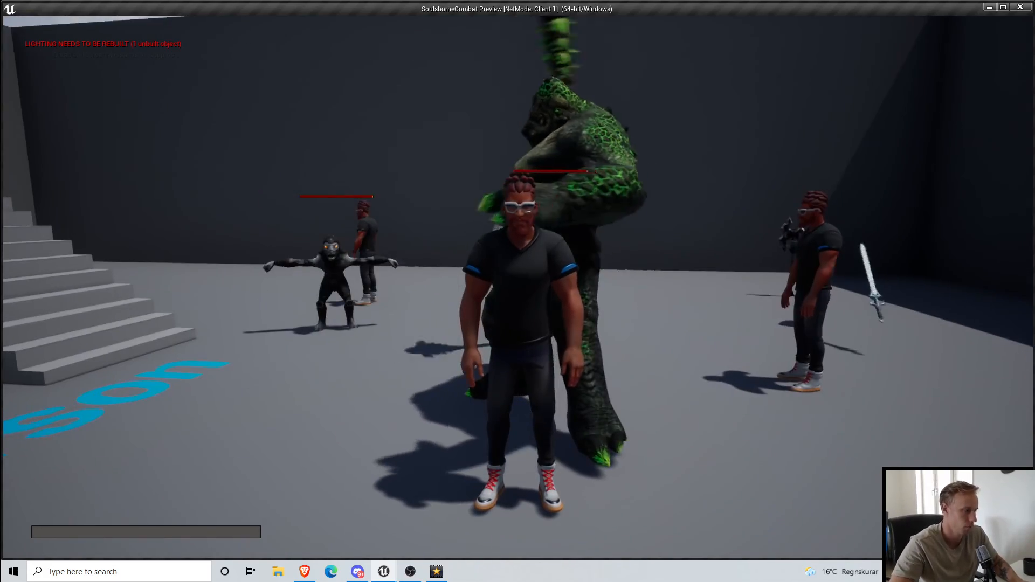
pyautogui.press('s')
pyautogui.press('w')
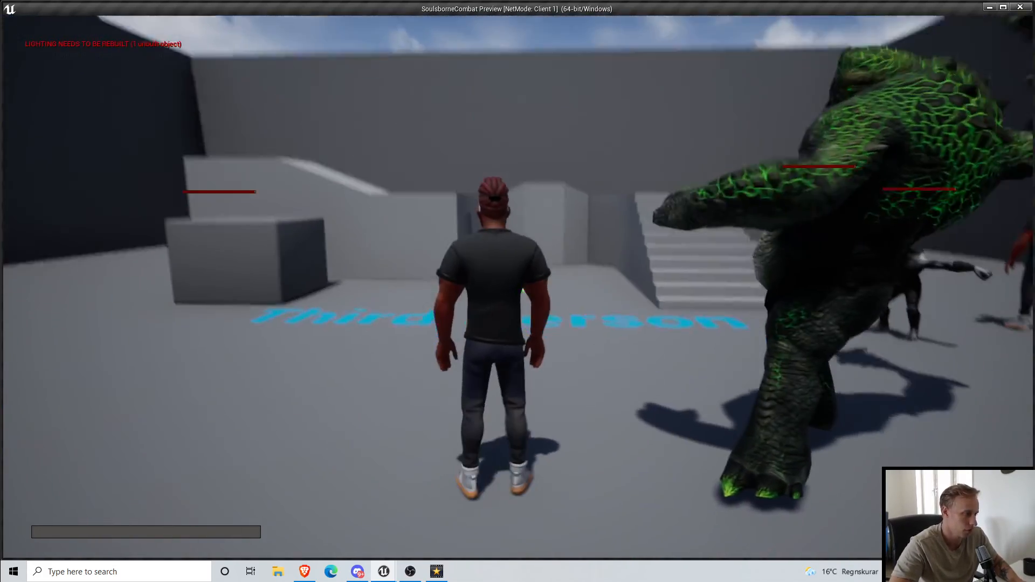
pyautogui.press('d')
pyautogui.press('s')
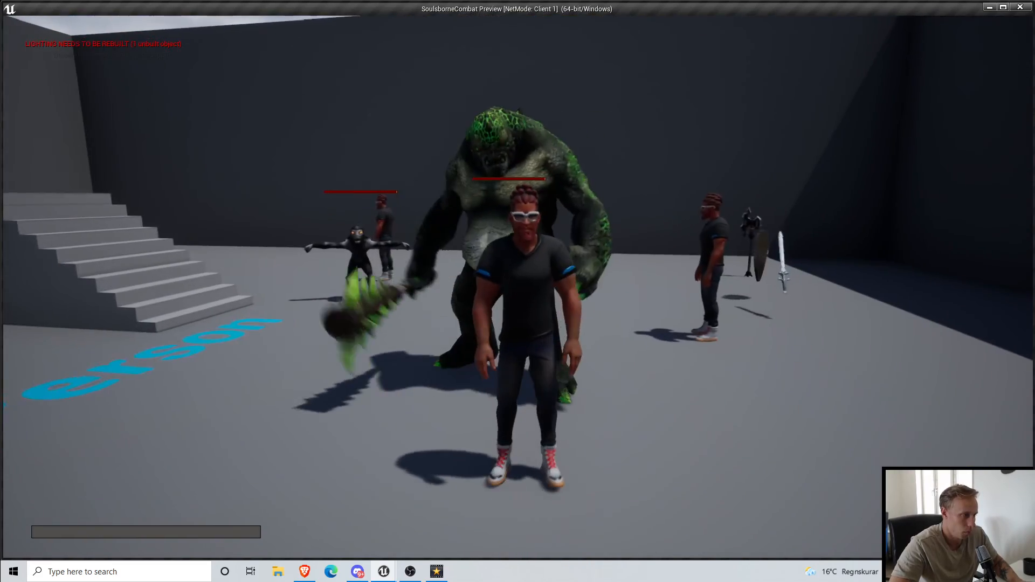
pyautogui.press('Escape')
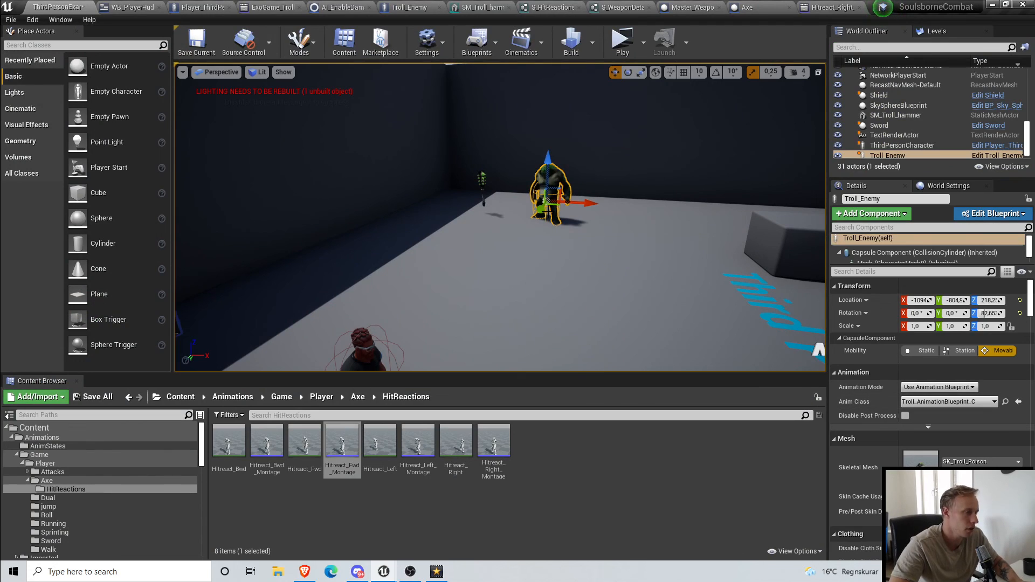
pyautogui.moveTo(548, 212); pyautogui.dragTo(572, 222, button='right')
pyautogui.press('w')
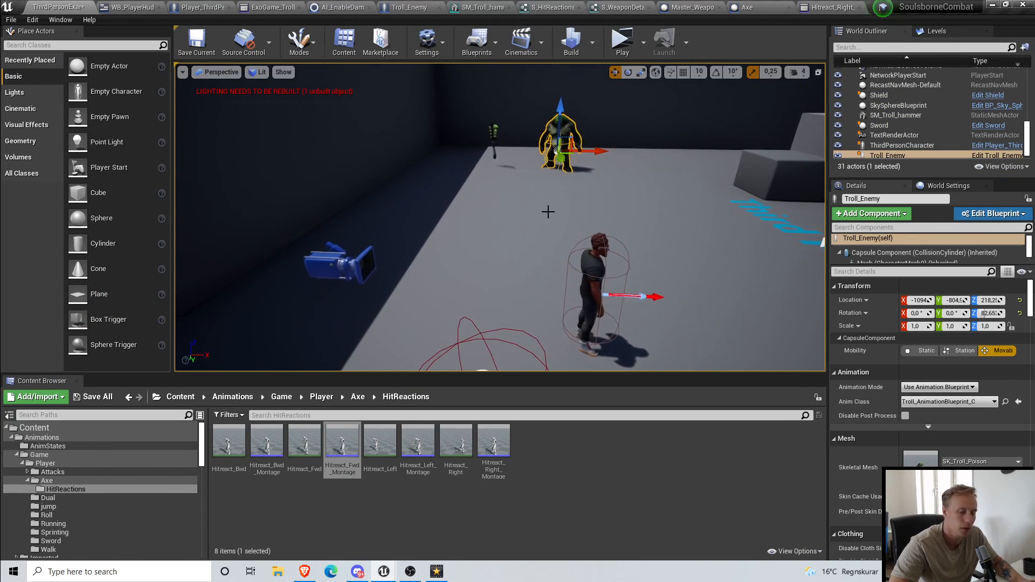